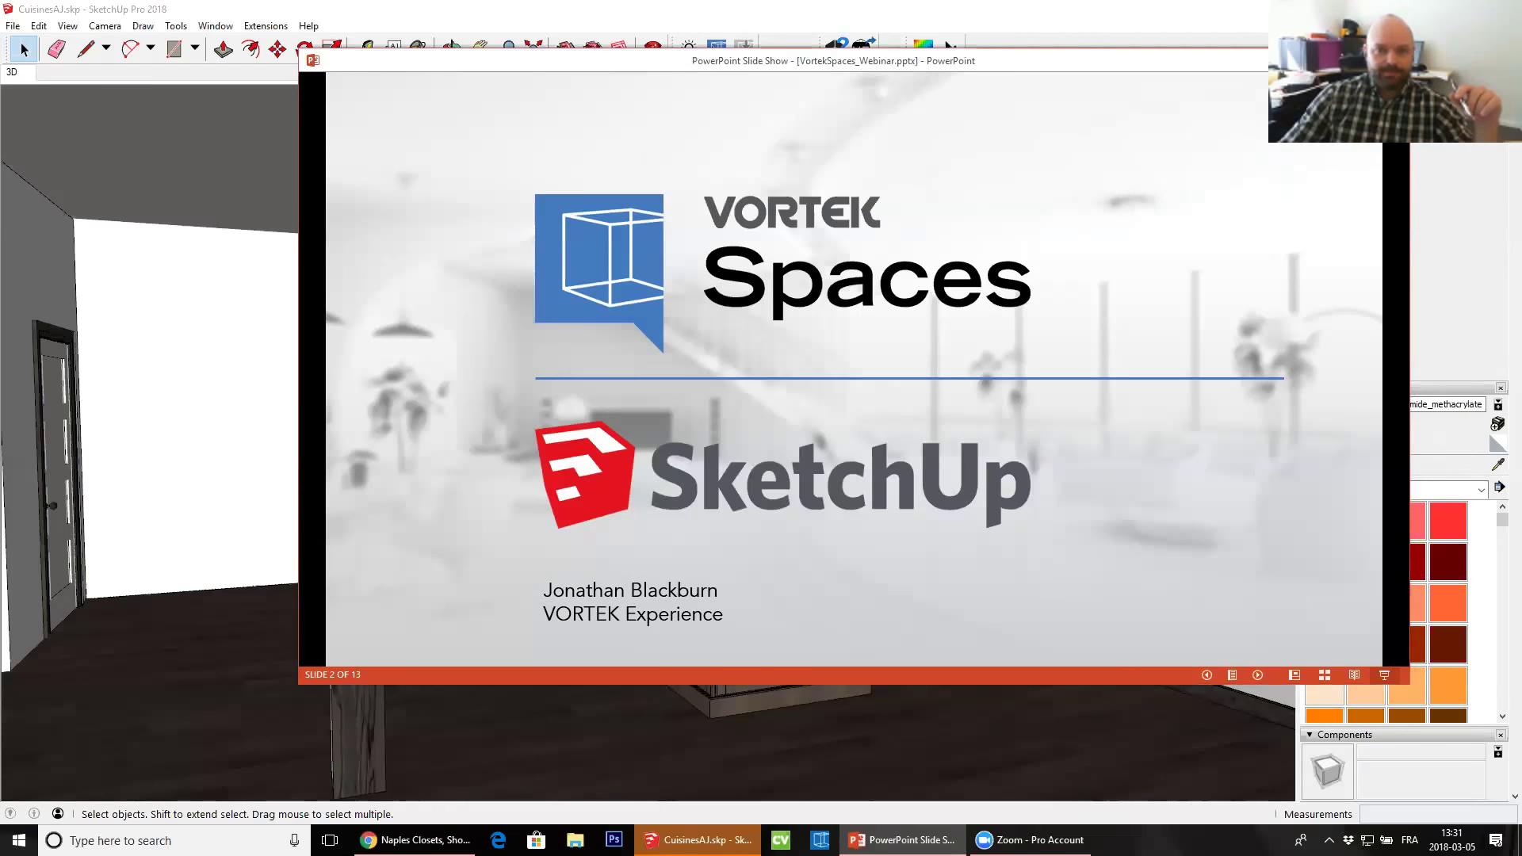
Minimise the slide show, view the VORTEK Spaces start screen and return to the kitchen model in SketchUp
left_click(1351, 59)
mouse_move(642, 549)
middle_mouse_down()
mouse_move(737, 555)
mouse_move(642, 517)
mouse_move(660, 542)
mouse_move(619, 548)
middle_mouse_up()
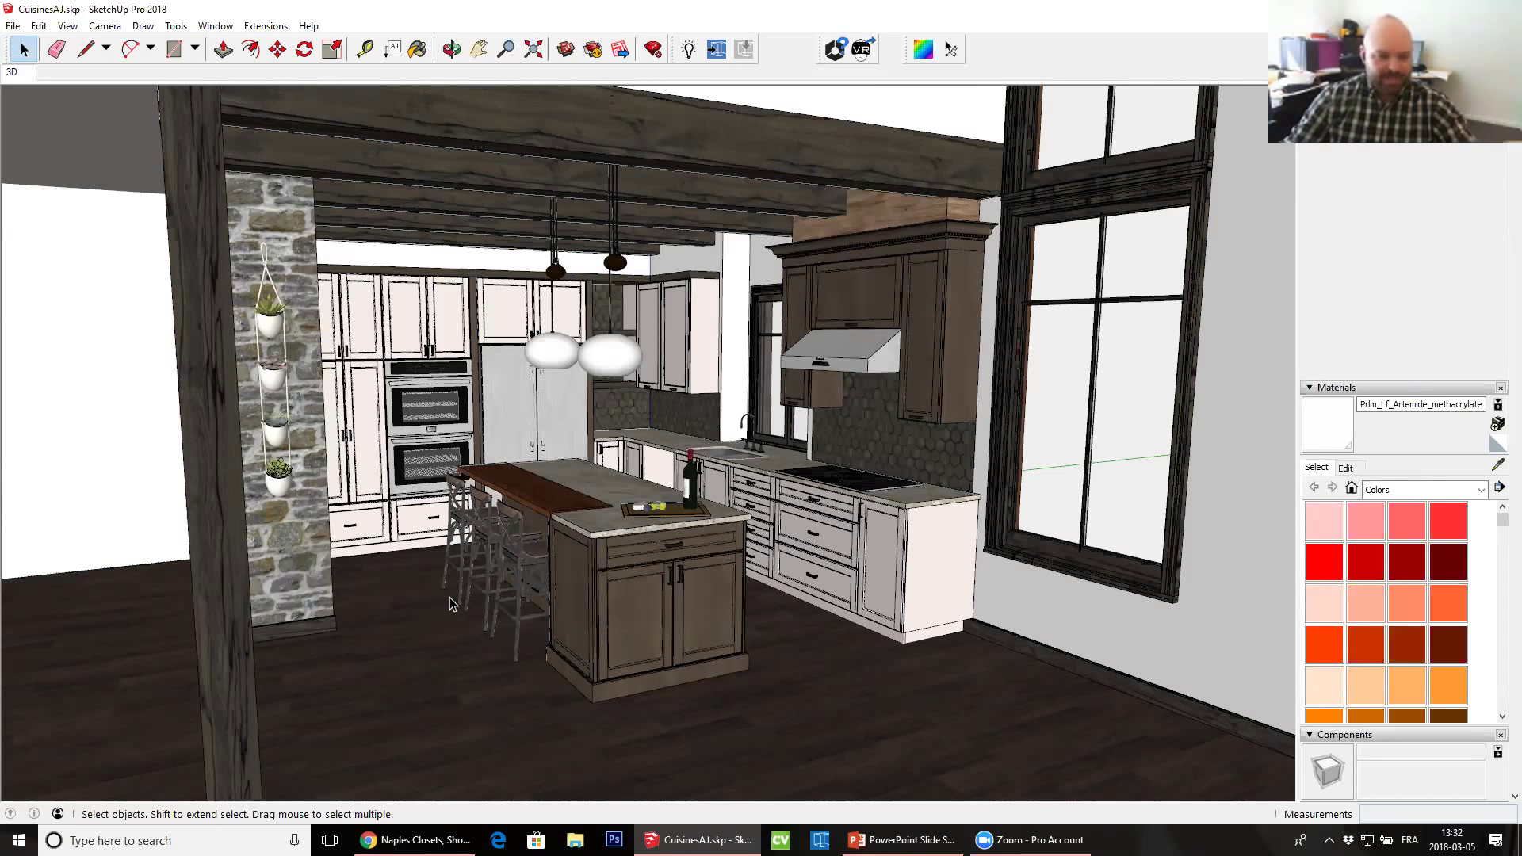
left_click(821, 839)
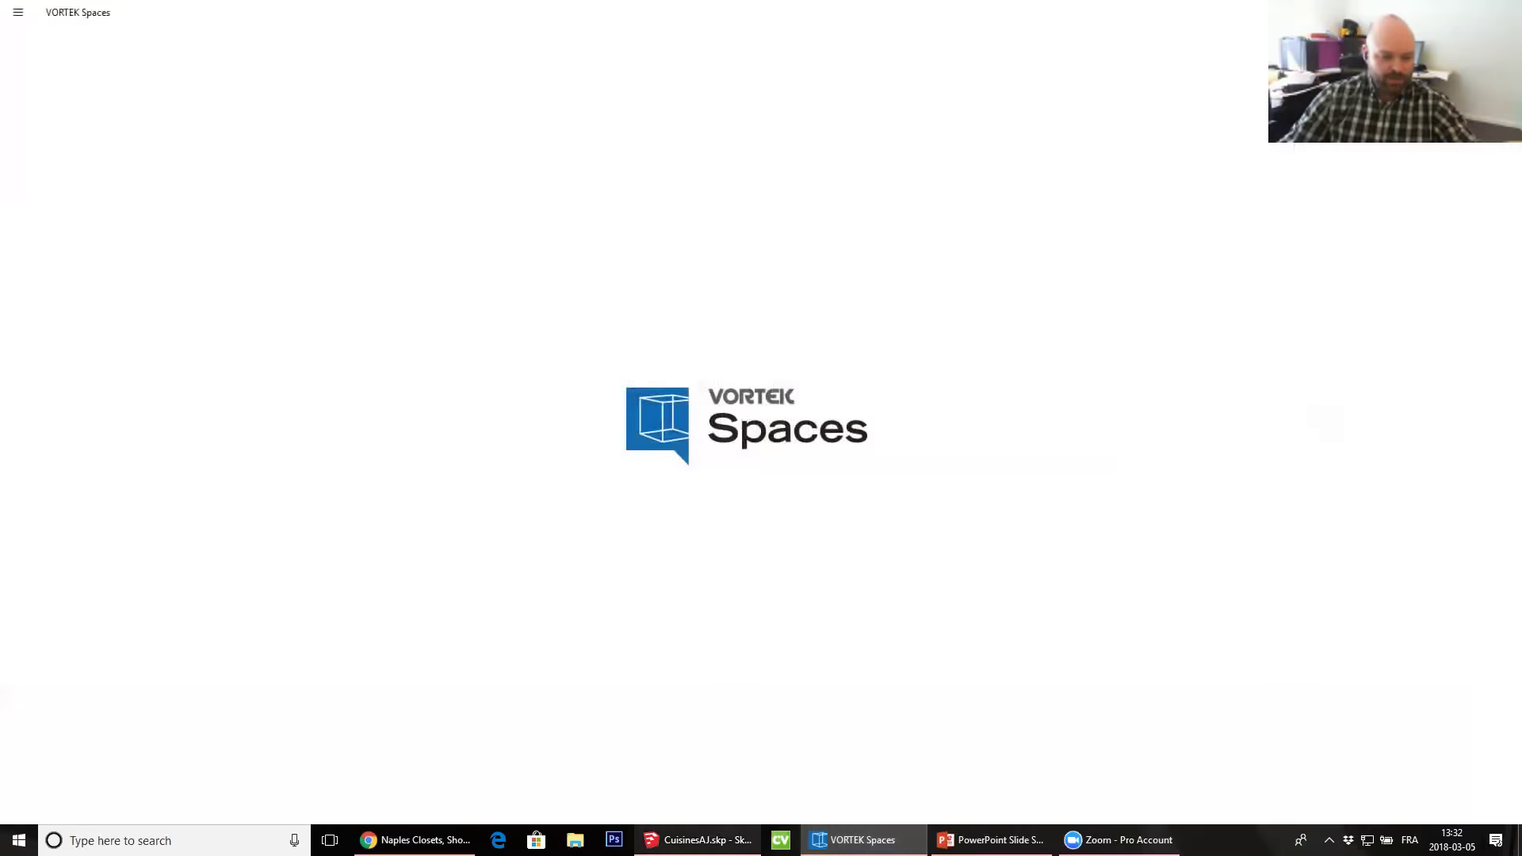
left_click(698, 839)
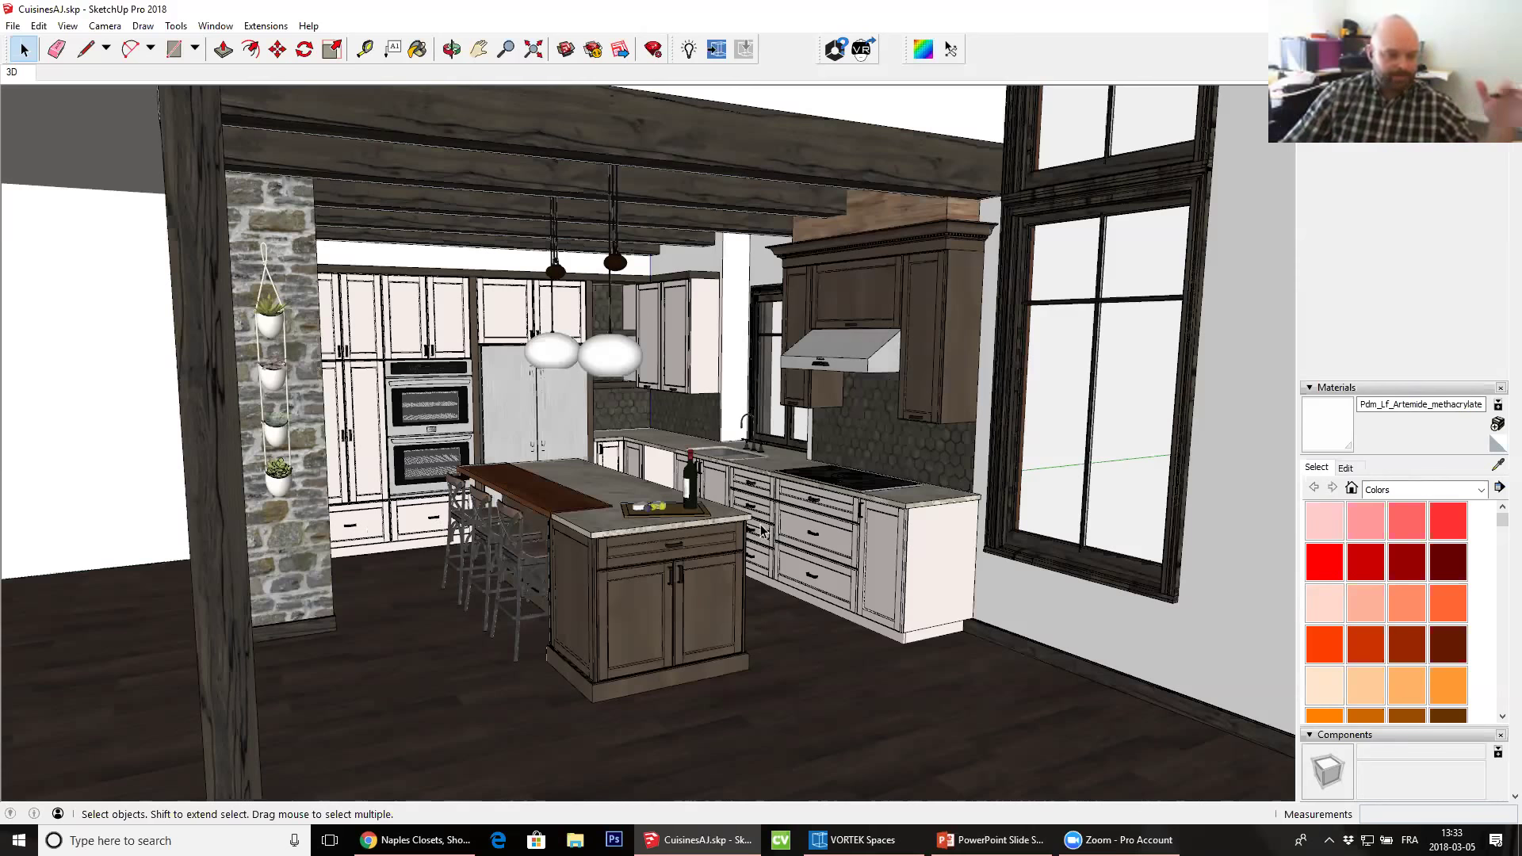
scroll(726, 436, "up", 5)
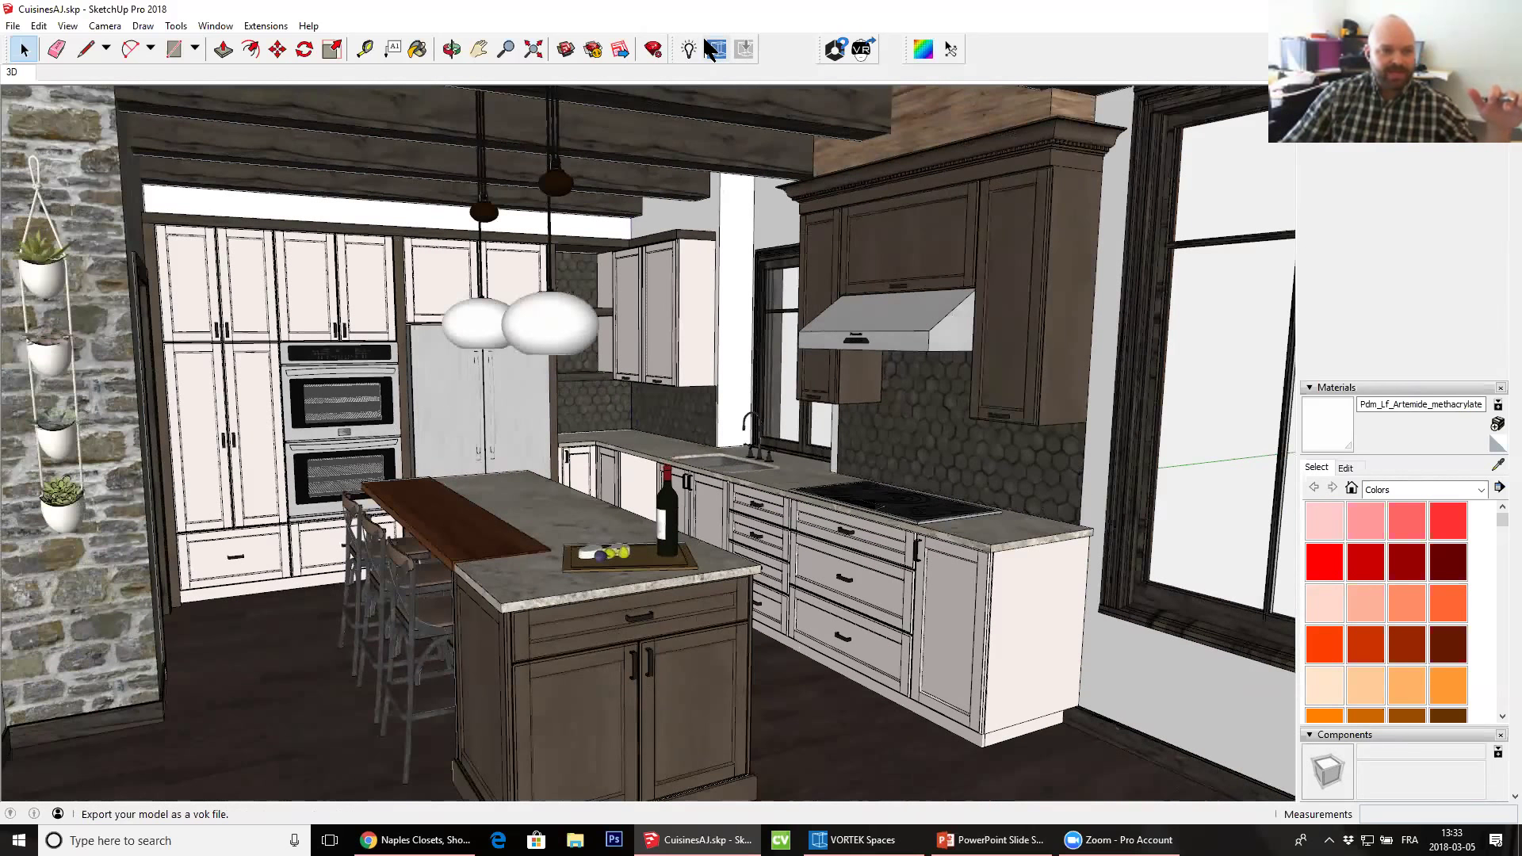
Search the Extension Warehouse for "vortek spaces" and close it again
left_click(266, 26)
mouse_move(212, 29)
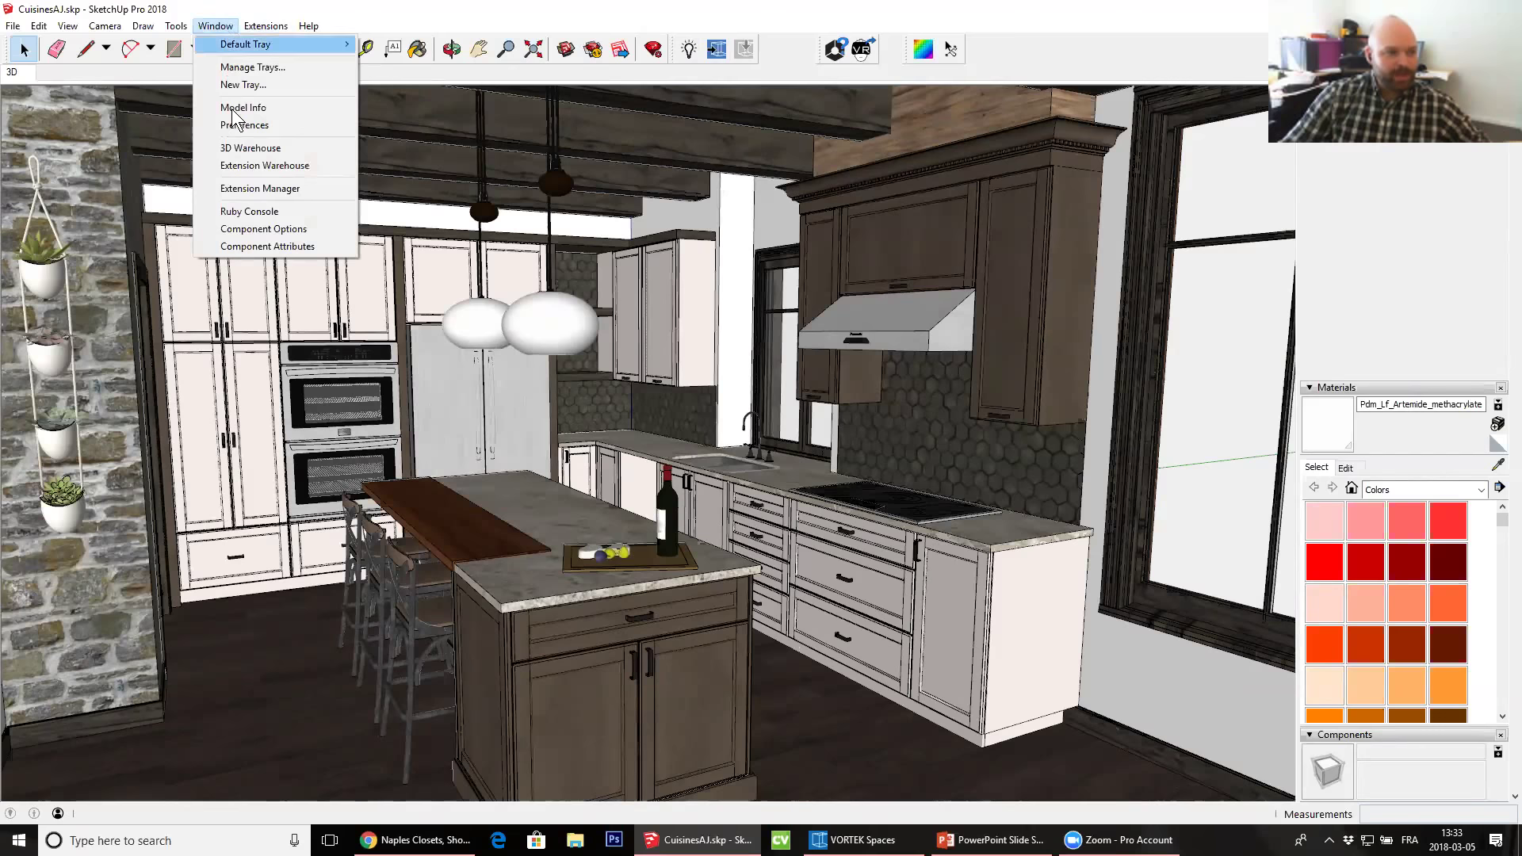
left_click(265, 165)
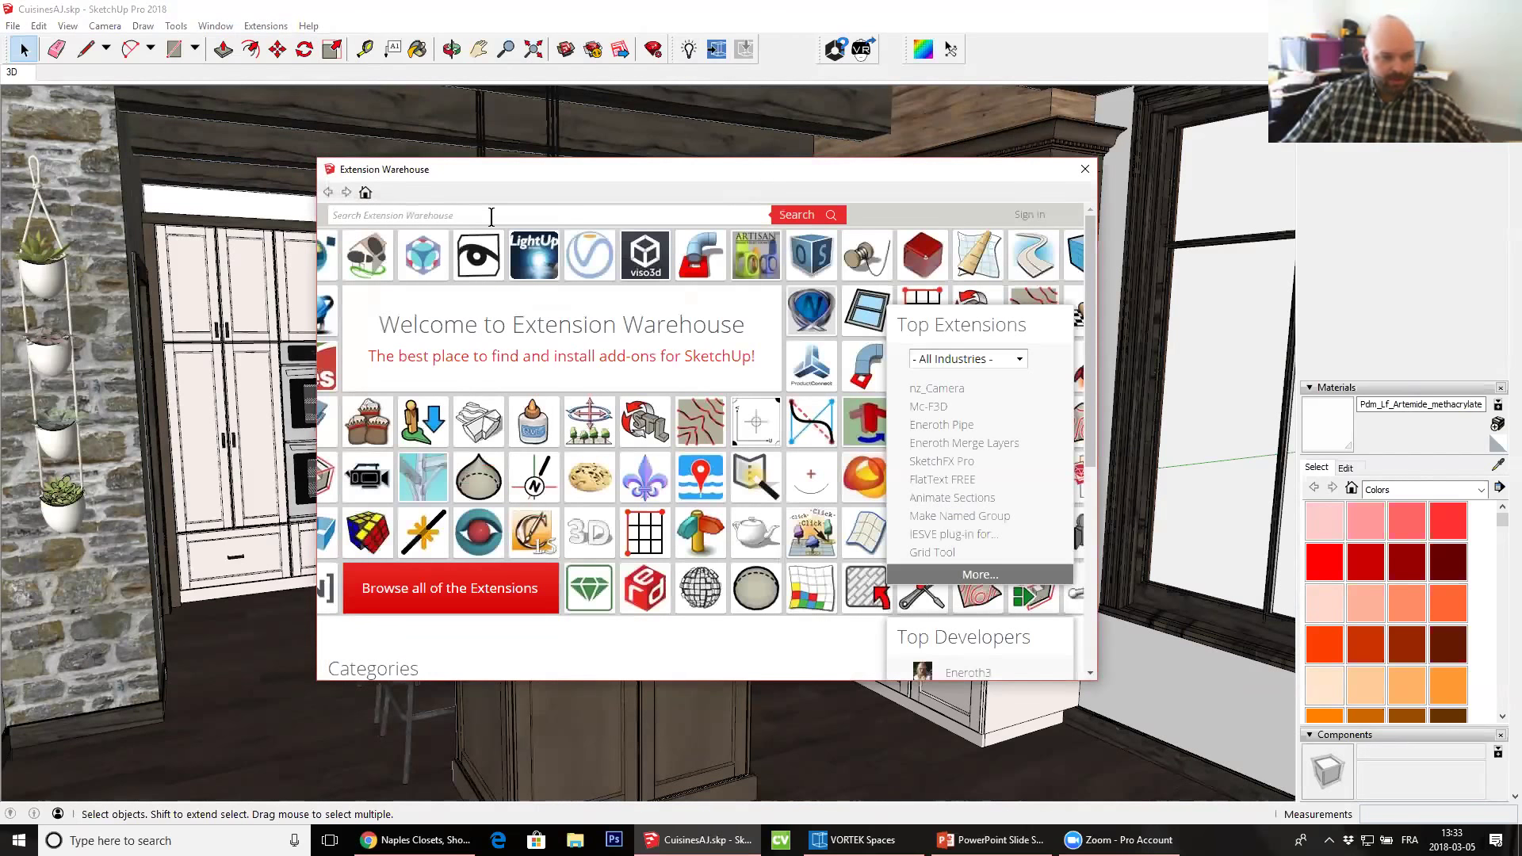
left_click(491, 217)
type("vort4e")
key("BackSpace")
key("BackSpace")
type("ek spaces")
key("Return")
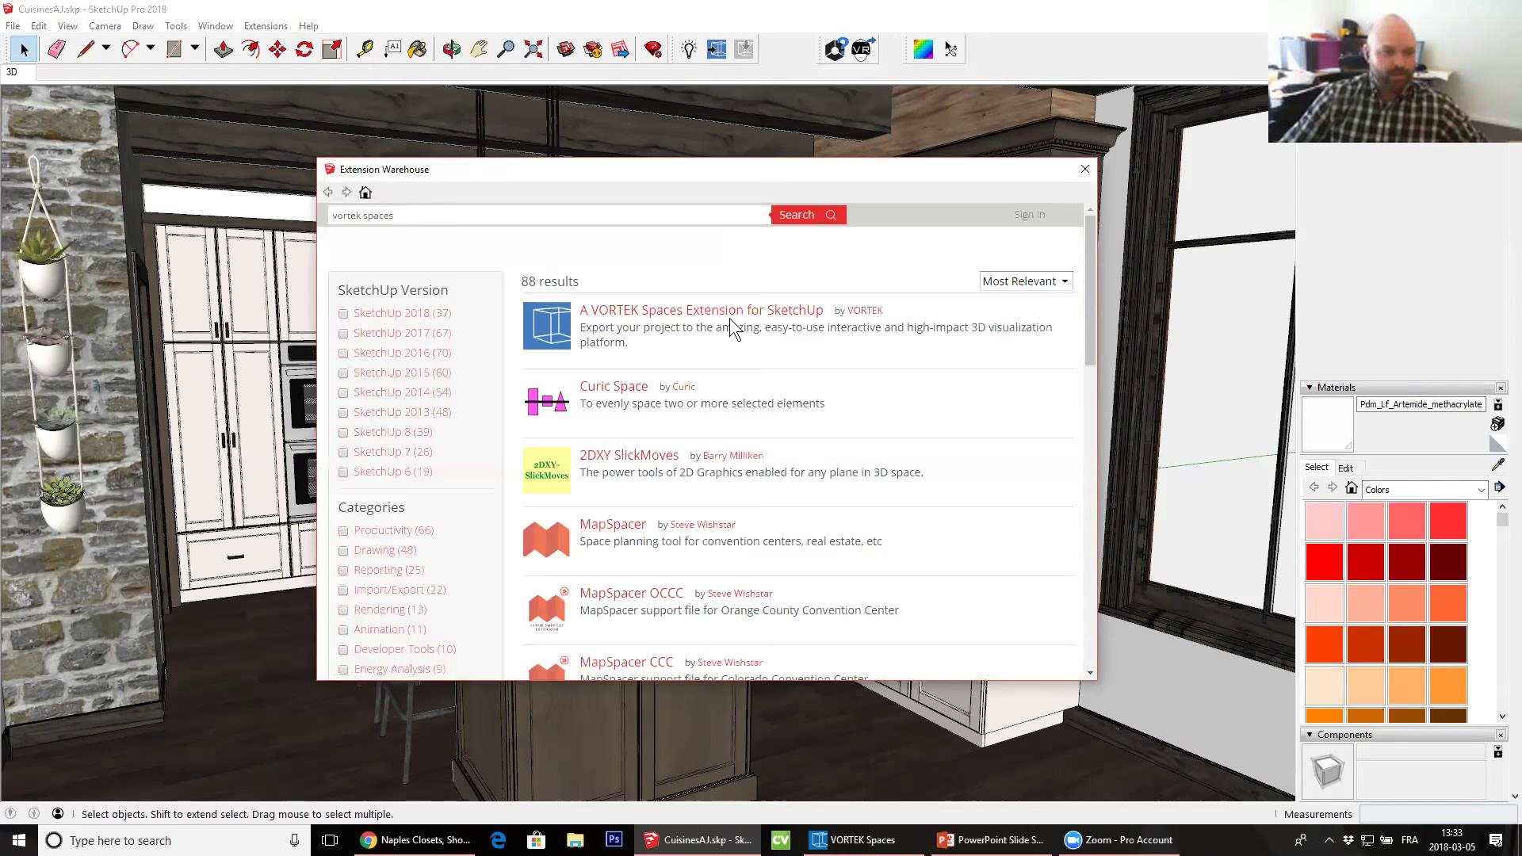
left_click(1085, 169)
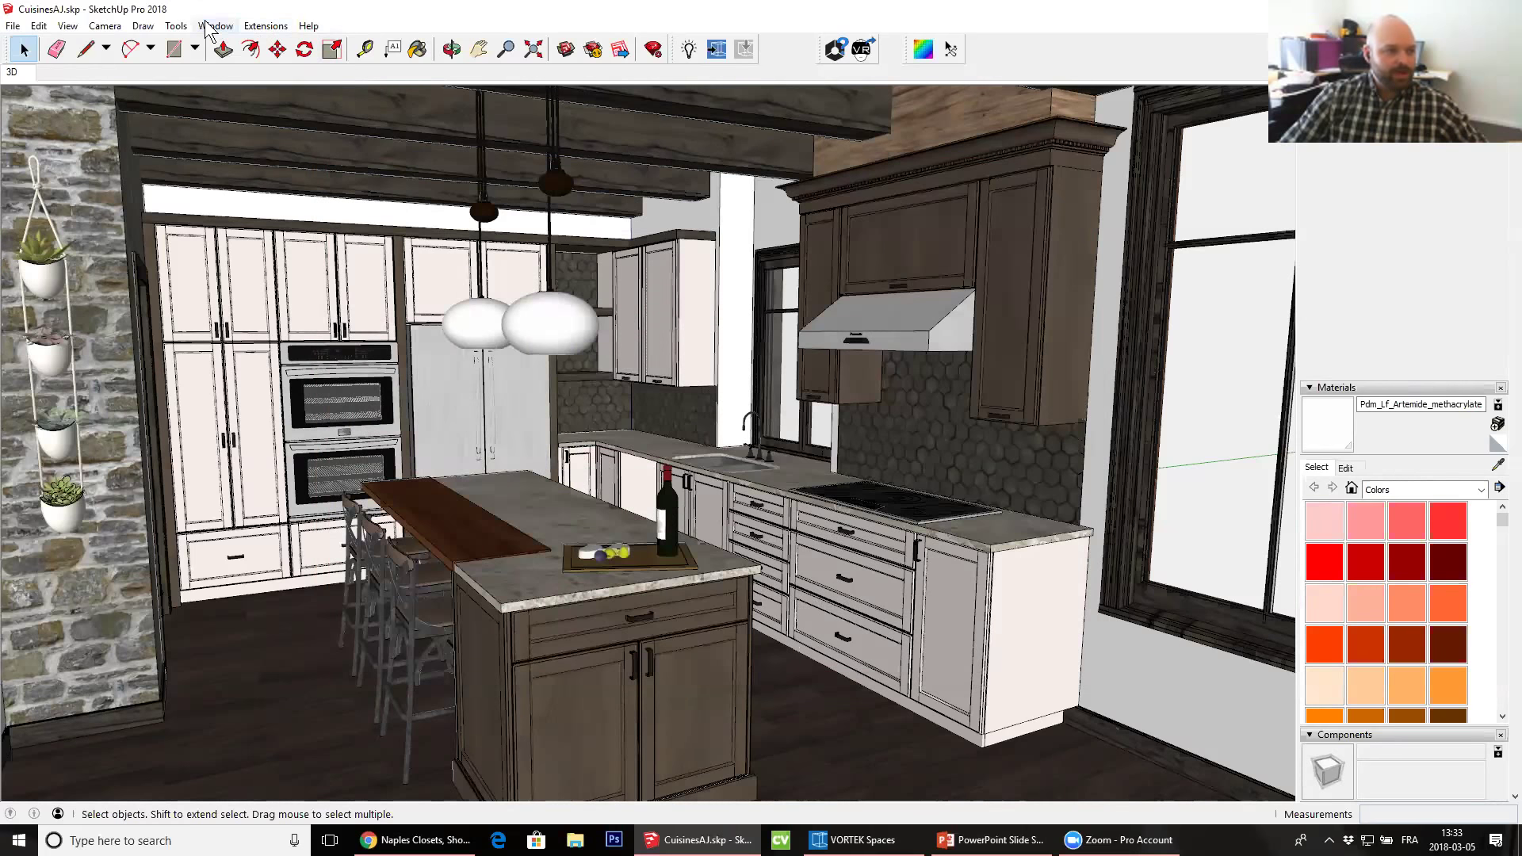
Check the installed extensions in the Extension Manager for the VORTEK entry, leaving its settings alone
left_click(214, 26)
left_click(260, 188)
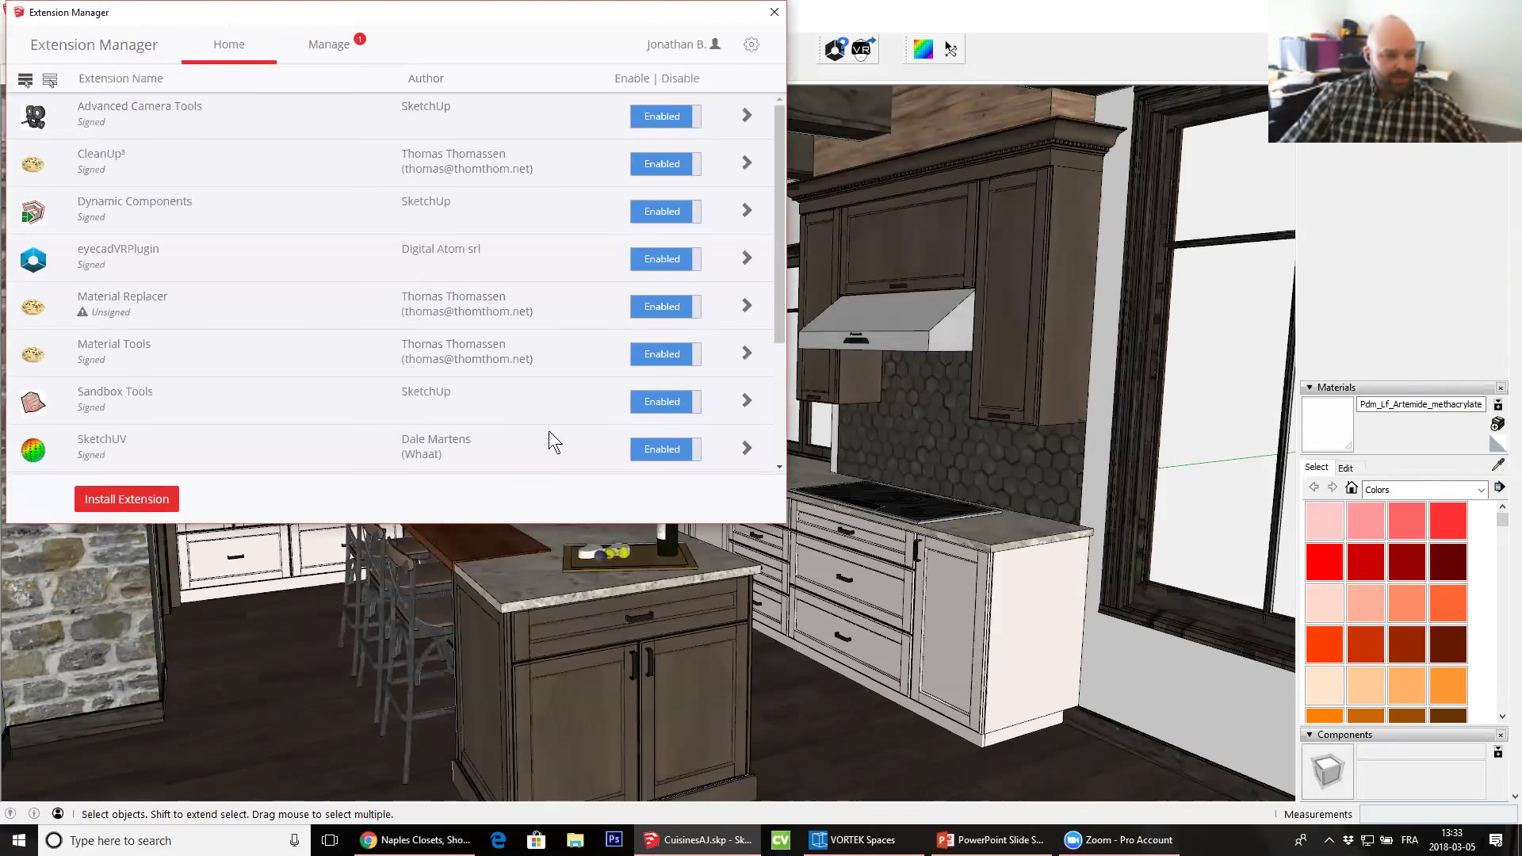
scroll(579, 408, "down", 3)
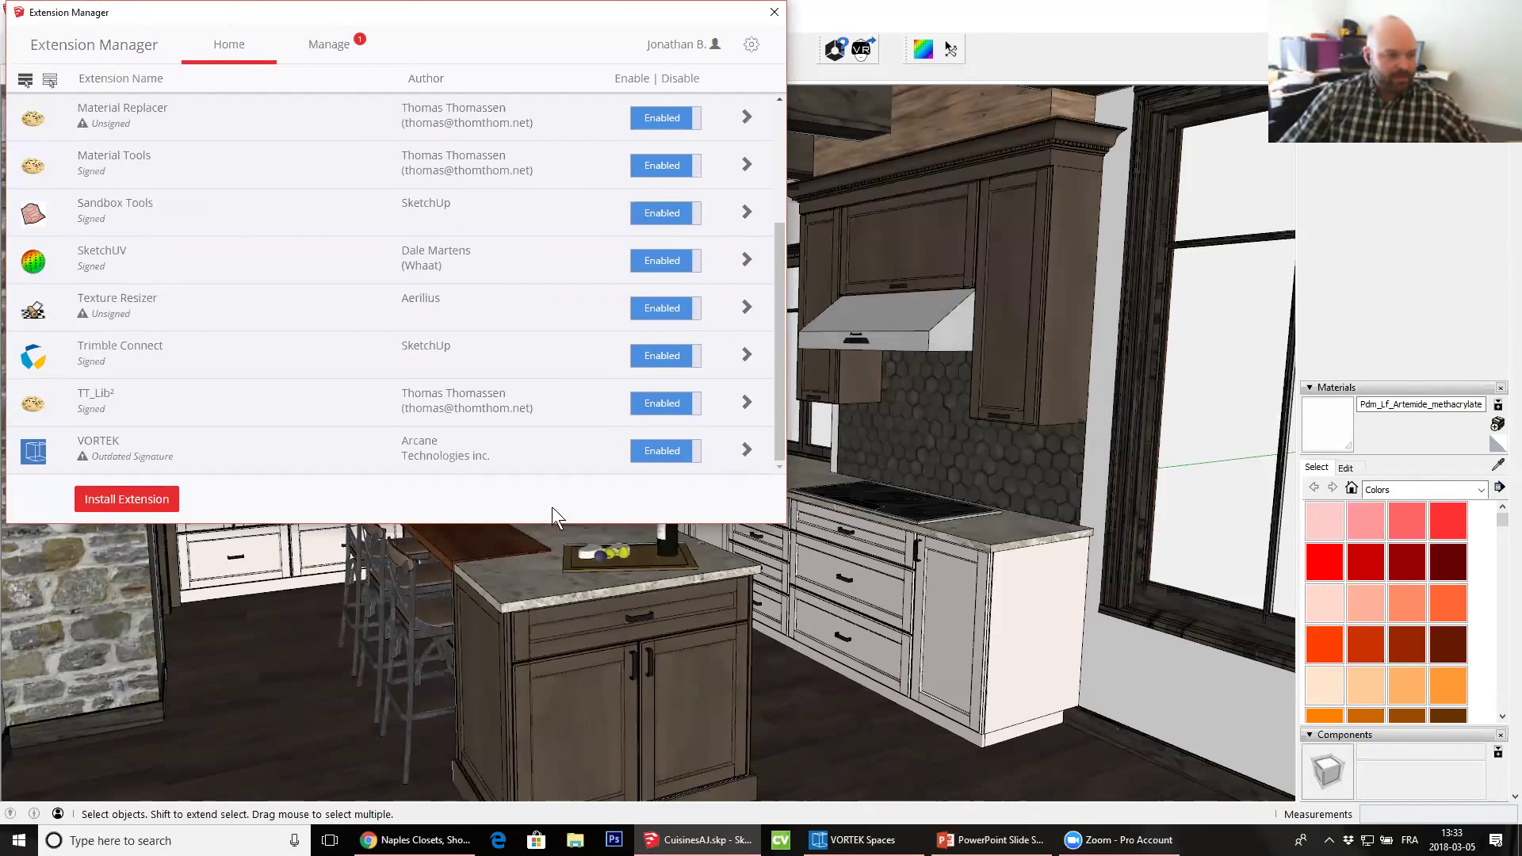
left_click(775, 12)
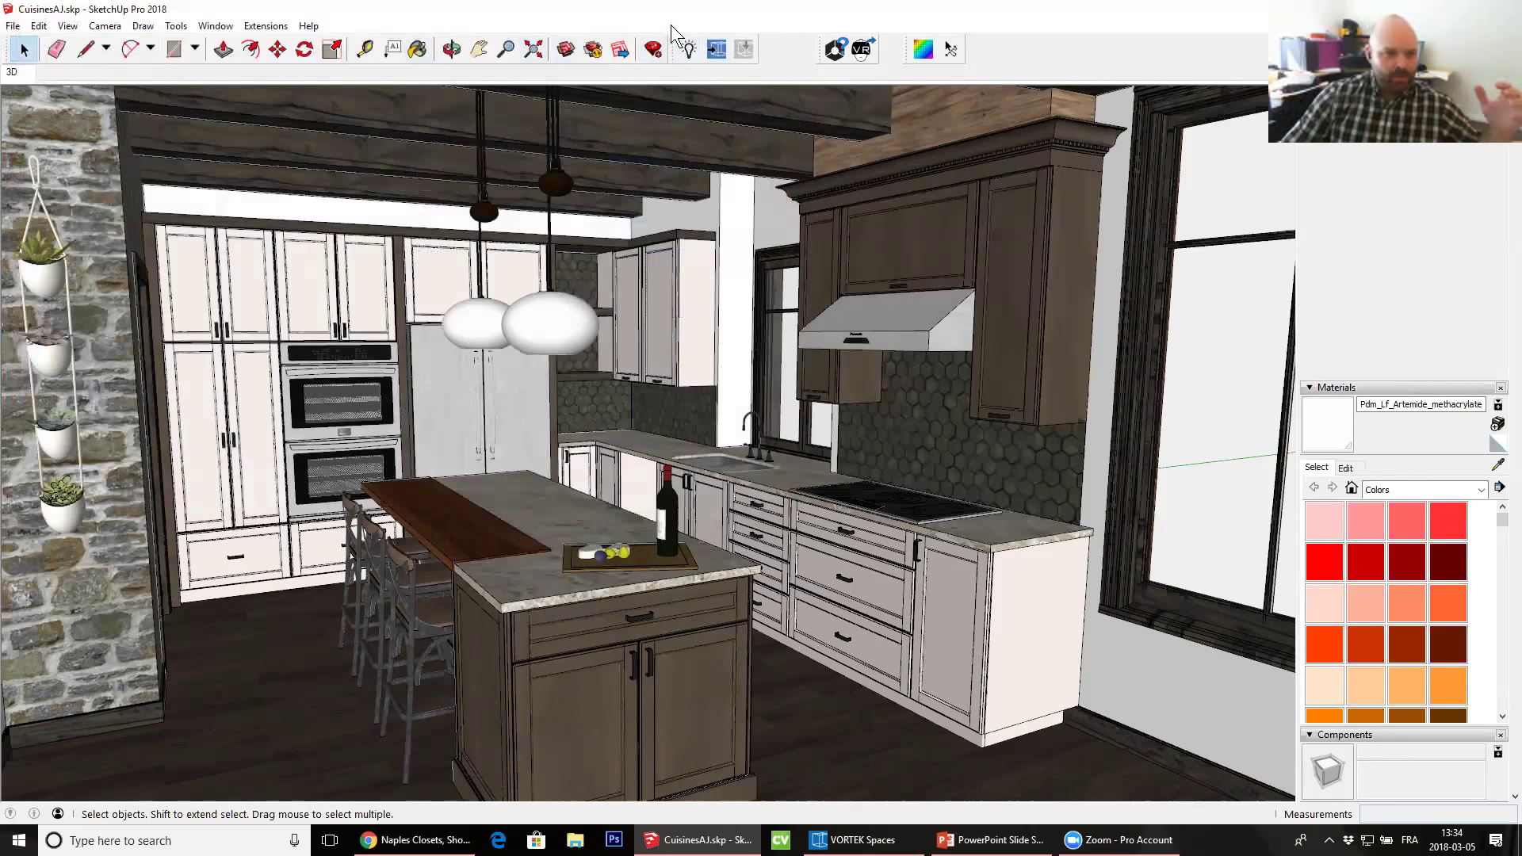
Place a VORTEK spot light under the range hood, aimed straight down at the cooktop
left_click(688, 49)
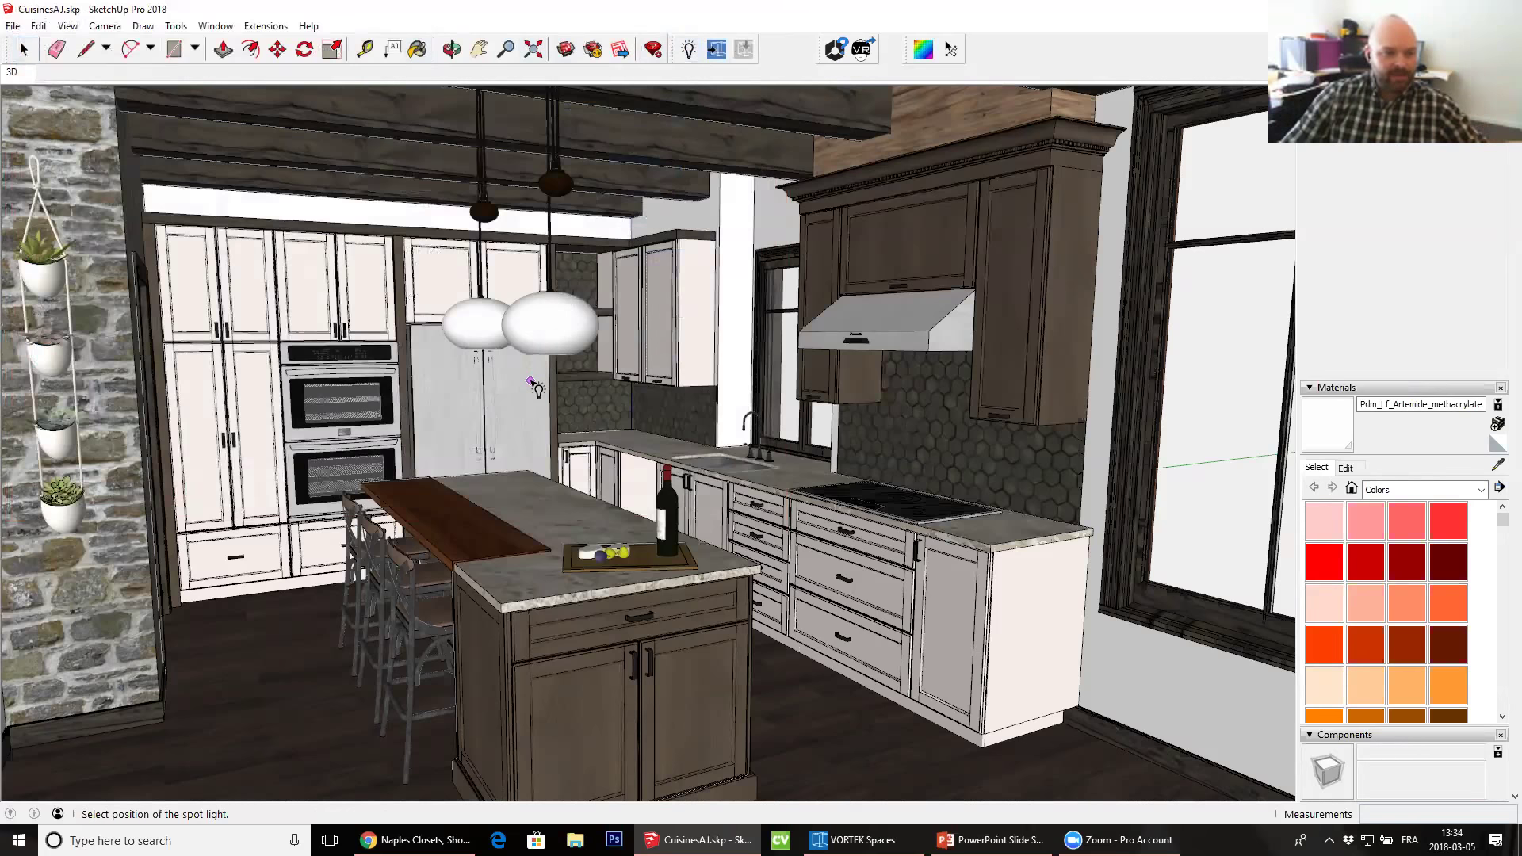
scroll(555, 391, "up", 4)
mouse_move(578, 318)
middle_mouse_down("shift")
mouse_move(584, 397)
mouse_move(307, 360)
mouse_move(341, 400)
mouse_move(327, 410)
mouse_move(581, 296)
middle_mouse_up("shift")
scroll(583, 289, "down", 1)
left_click(587, 197)
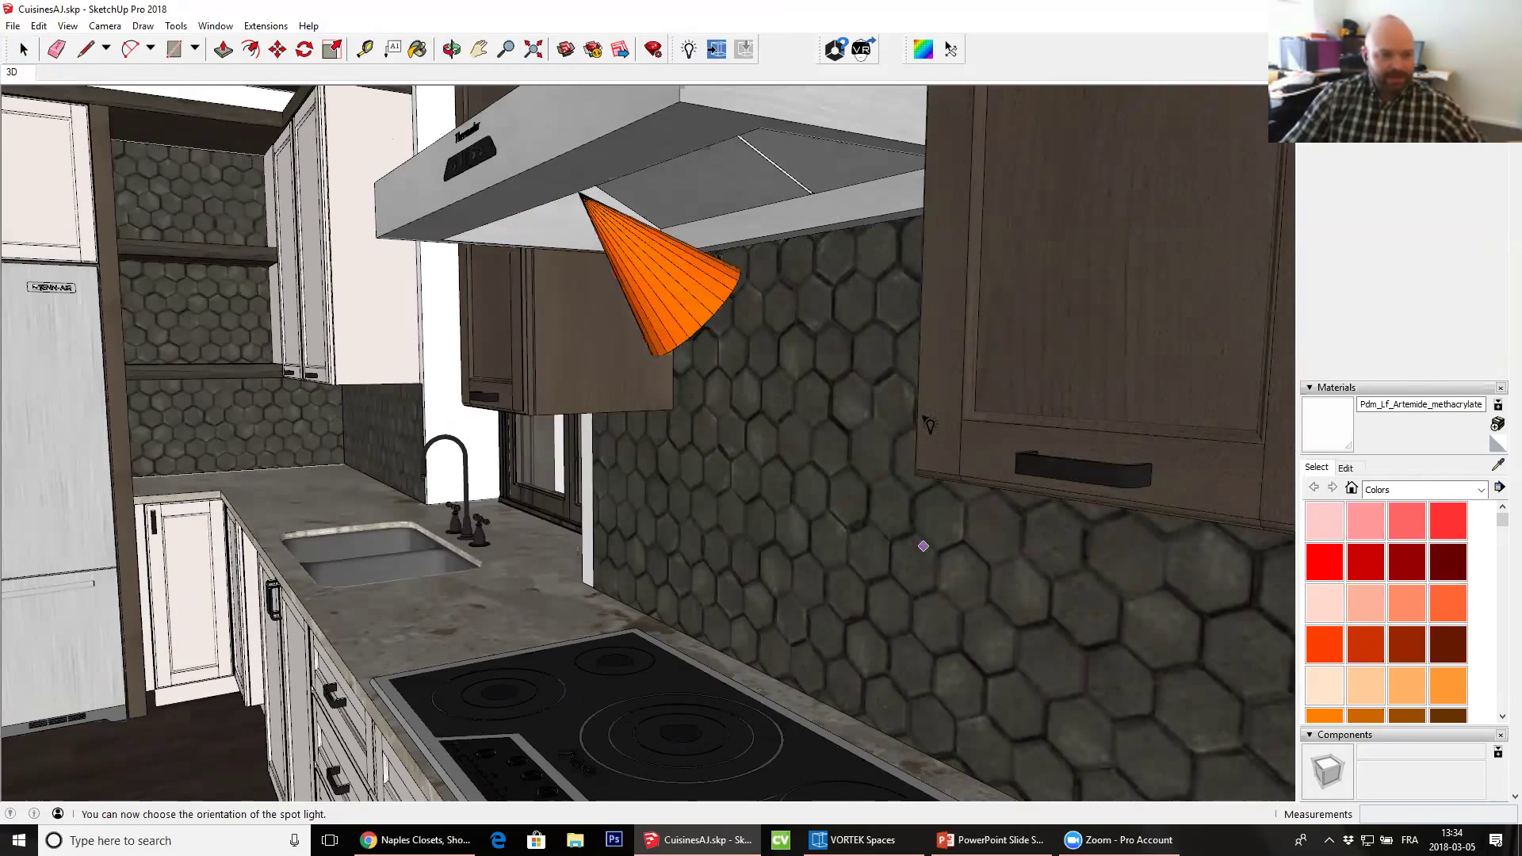
key("Escape")
left_click(547, 201)
left_click(547, 202)
Place a downward spot light under the dark wood wall cabinet on each side of the range hood
middle_click_drag(507, 468, 827, 346)
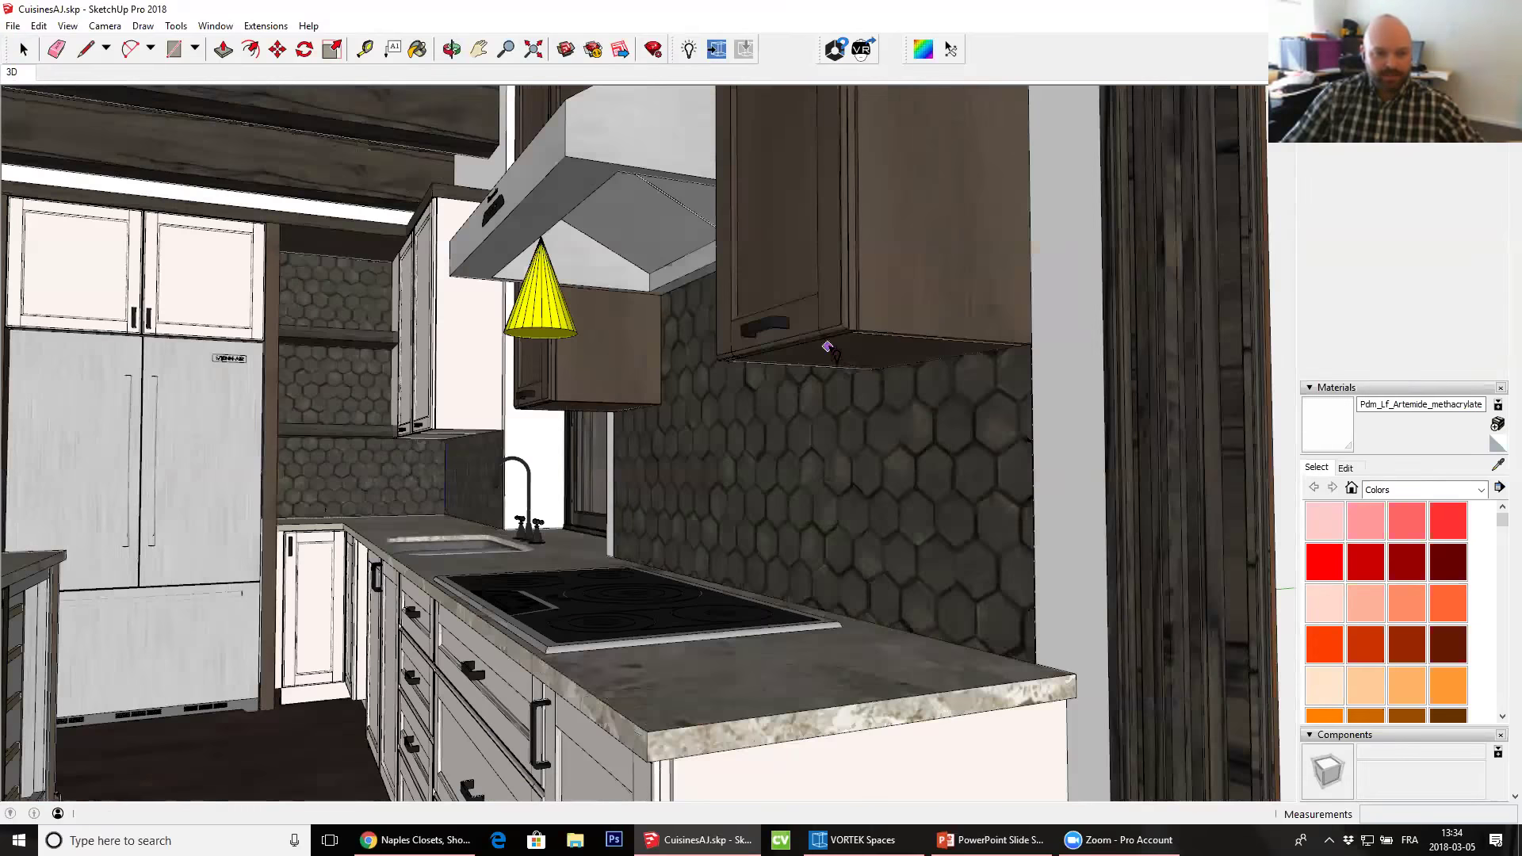
left_click(861, 358)
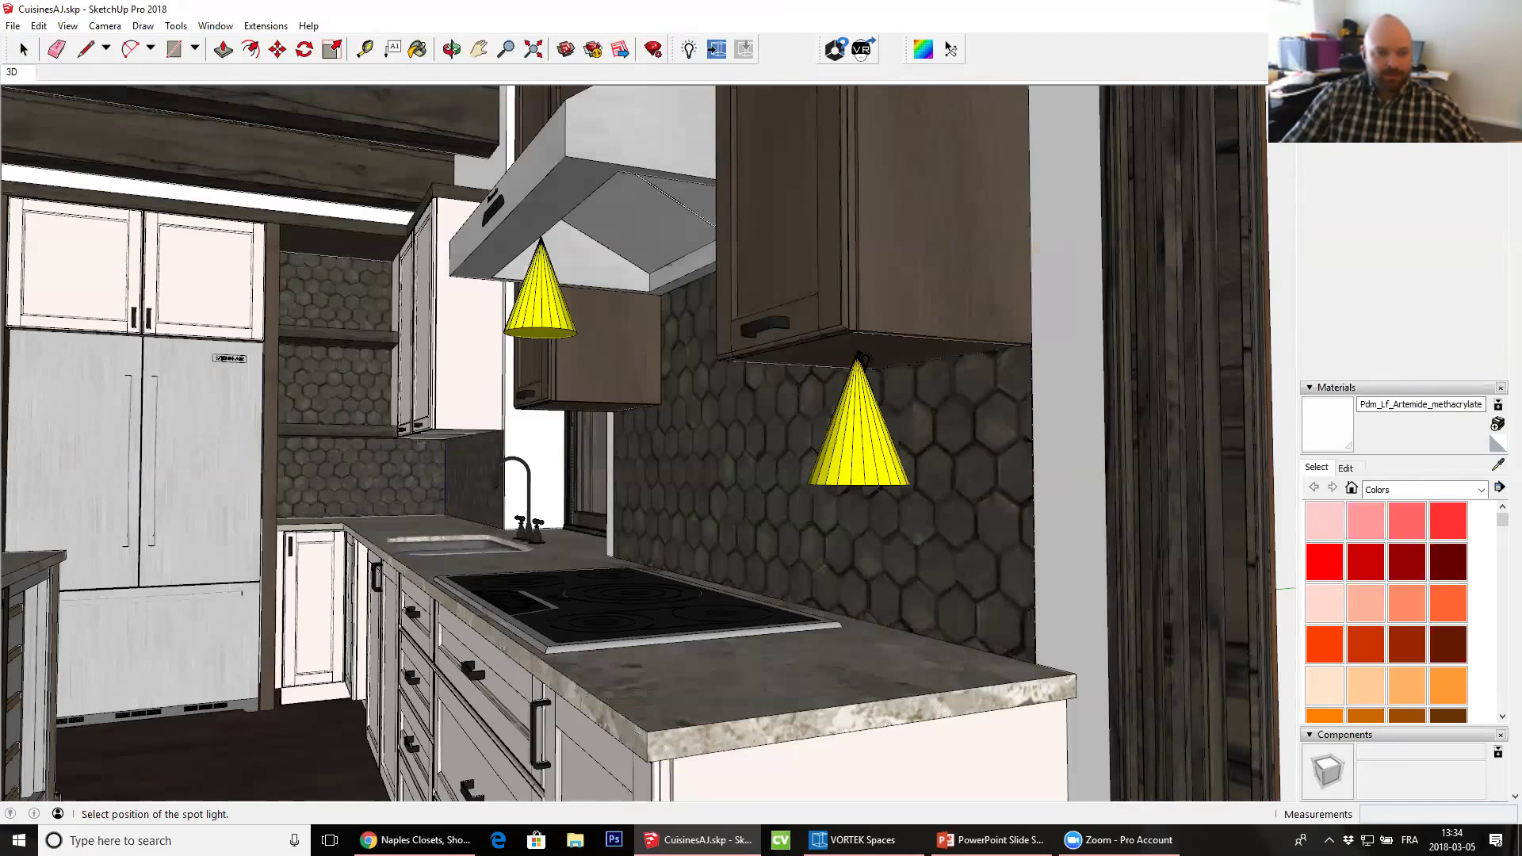
scroll(523, 416, "up", 5)
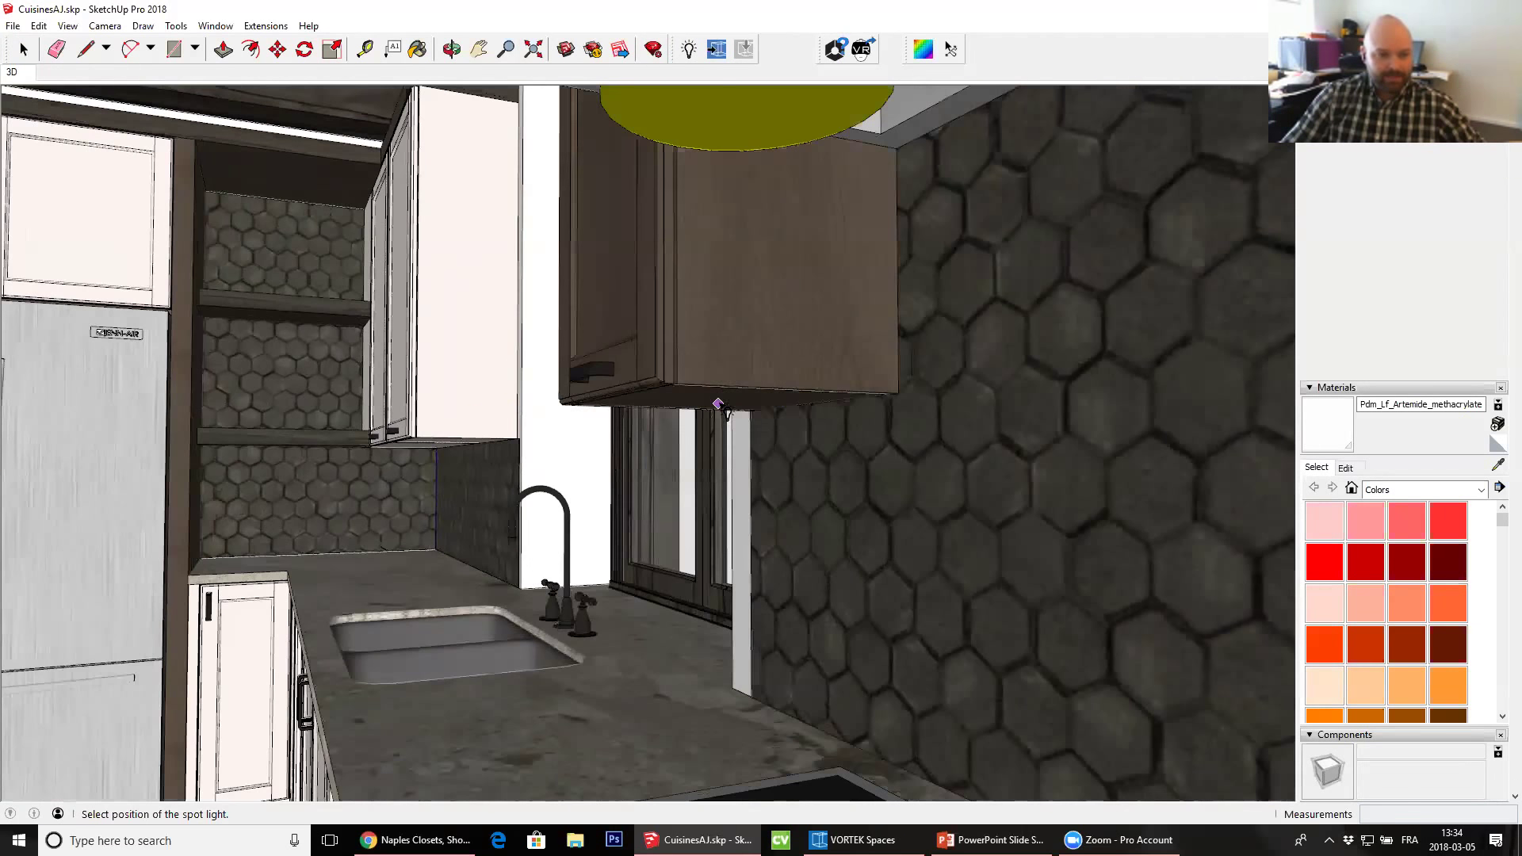
left_click(718, 406)
Place two downward spot lights under the white corner wall cabinet and one under the lowest open shelf beside it
scroll(426, 438, "up", 5)
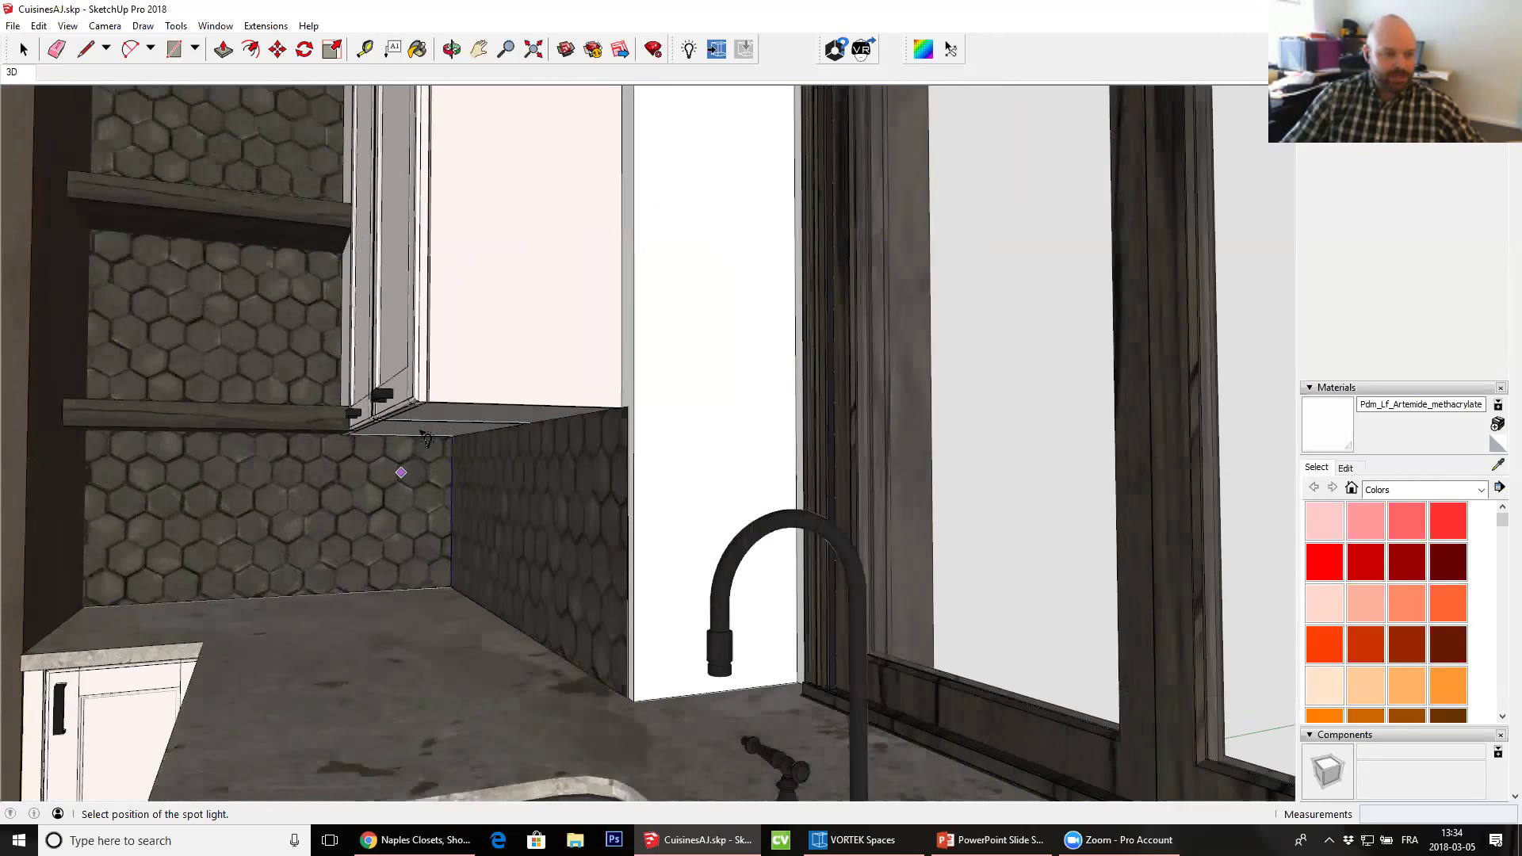
scroll(420, 432, "up", 2)
left_click(421, 432)
left_click(409, 466)
mouse_move(431, 465)
middle_mouse_down()
mouse_move(488, 430)
mouse_move(412, 442)
middle_mouse_up()
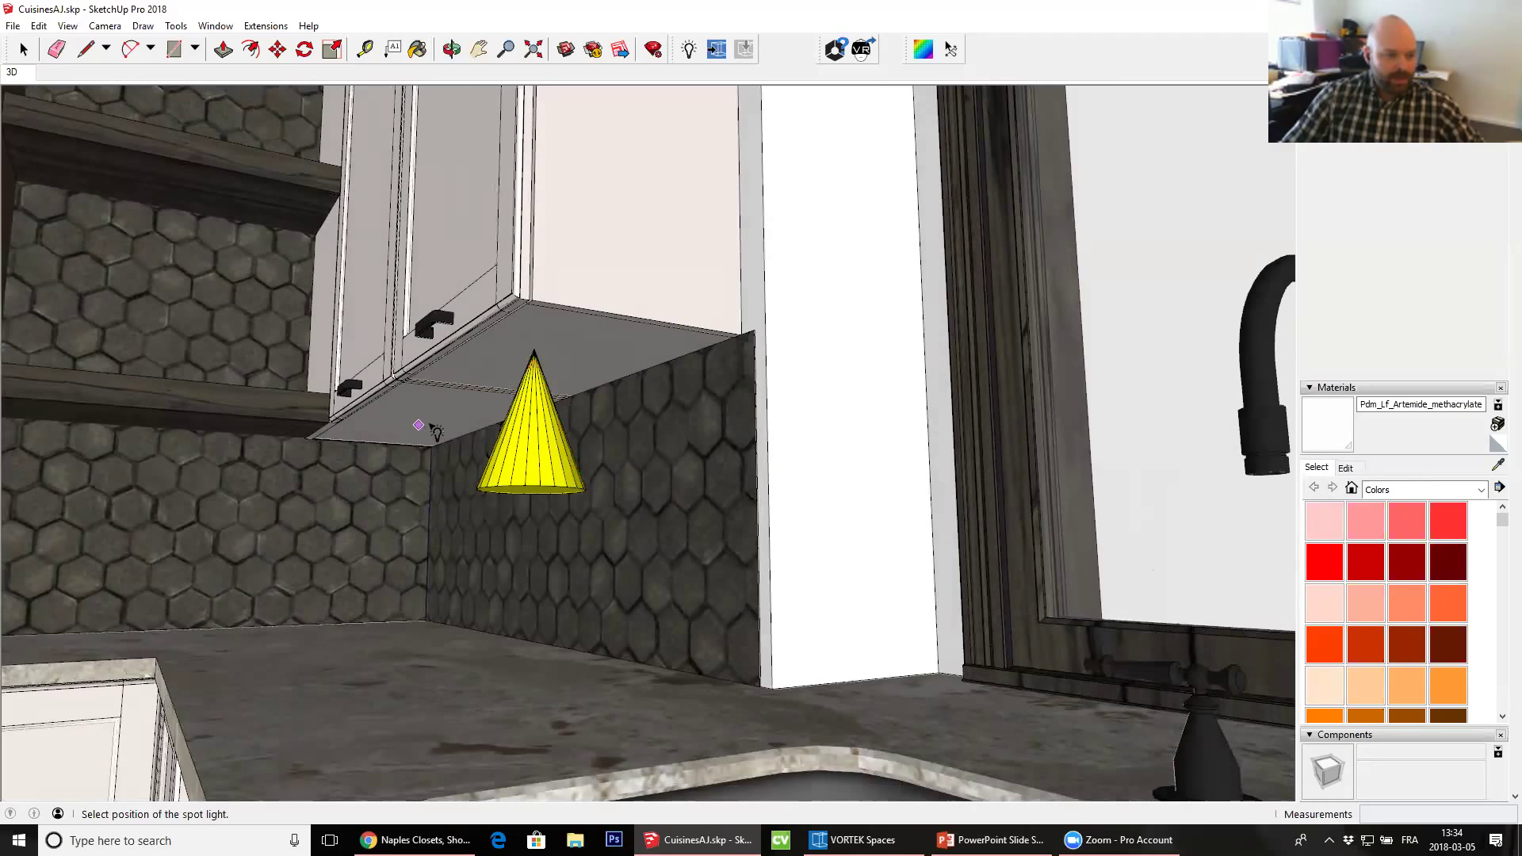
middle_click_drag(91, 456, 455, 461)
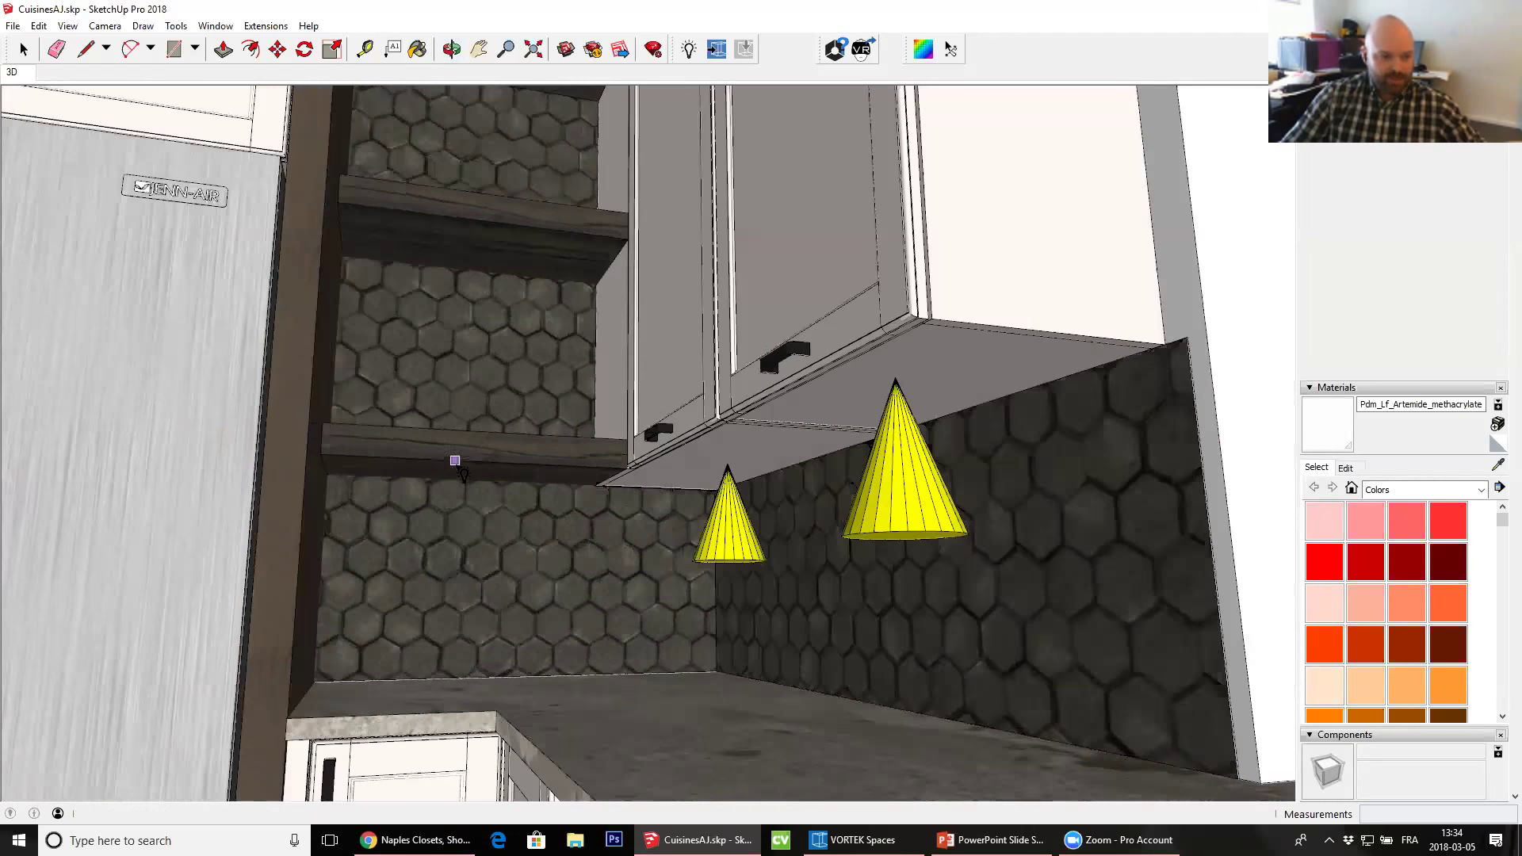
left_click(454, 470)
left_click(456, 472)
Place a downward spot light in each of the two white globe pendants above the island
middle_click_drag(504, 349, 496, 459)
scroll(497, 457, "down", 2)
scroll(497, 457, "down", 4)
middle_click_drag(349, 510, 519, 490)
middle_click_drag(418, 564, 418, 689)
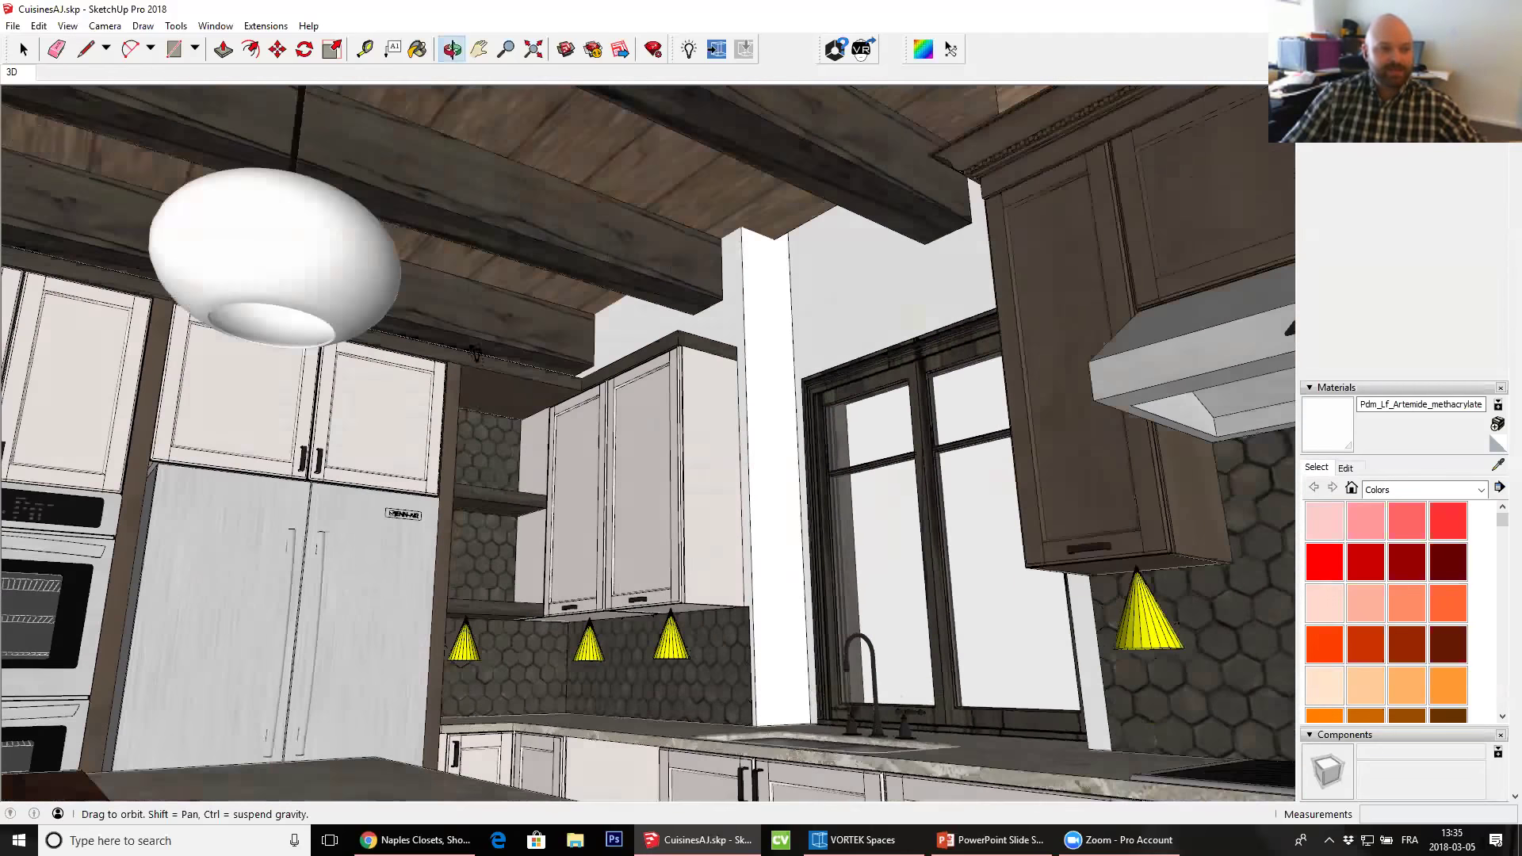
scroll(498, 213, "up", 5)
middle_click_drag(498, 213, 448, 342, "shift")
scroll(431, 376, "up", 4)
middle_click_drag(319, 653, 585, 161, "shift")
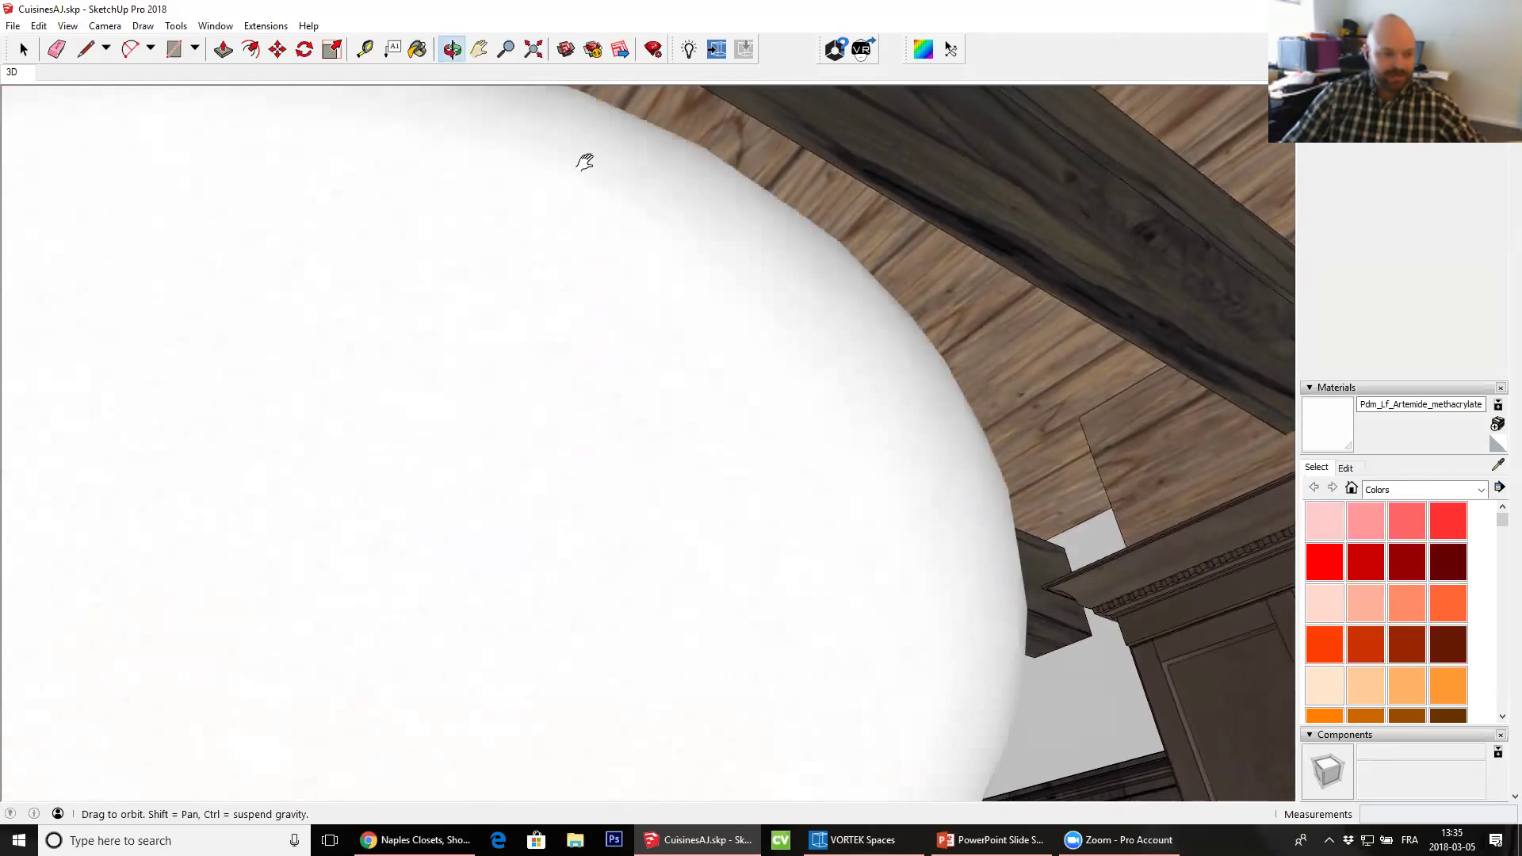
middle_click_drag(491, 405, 519, 316)
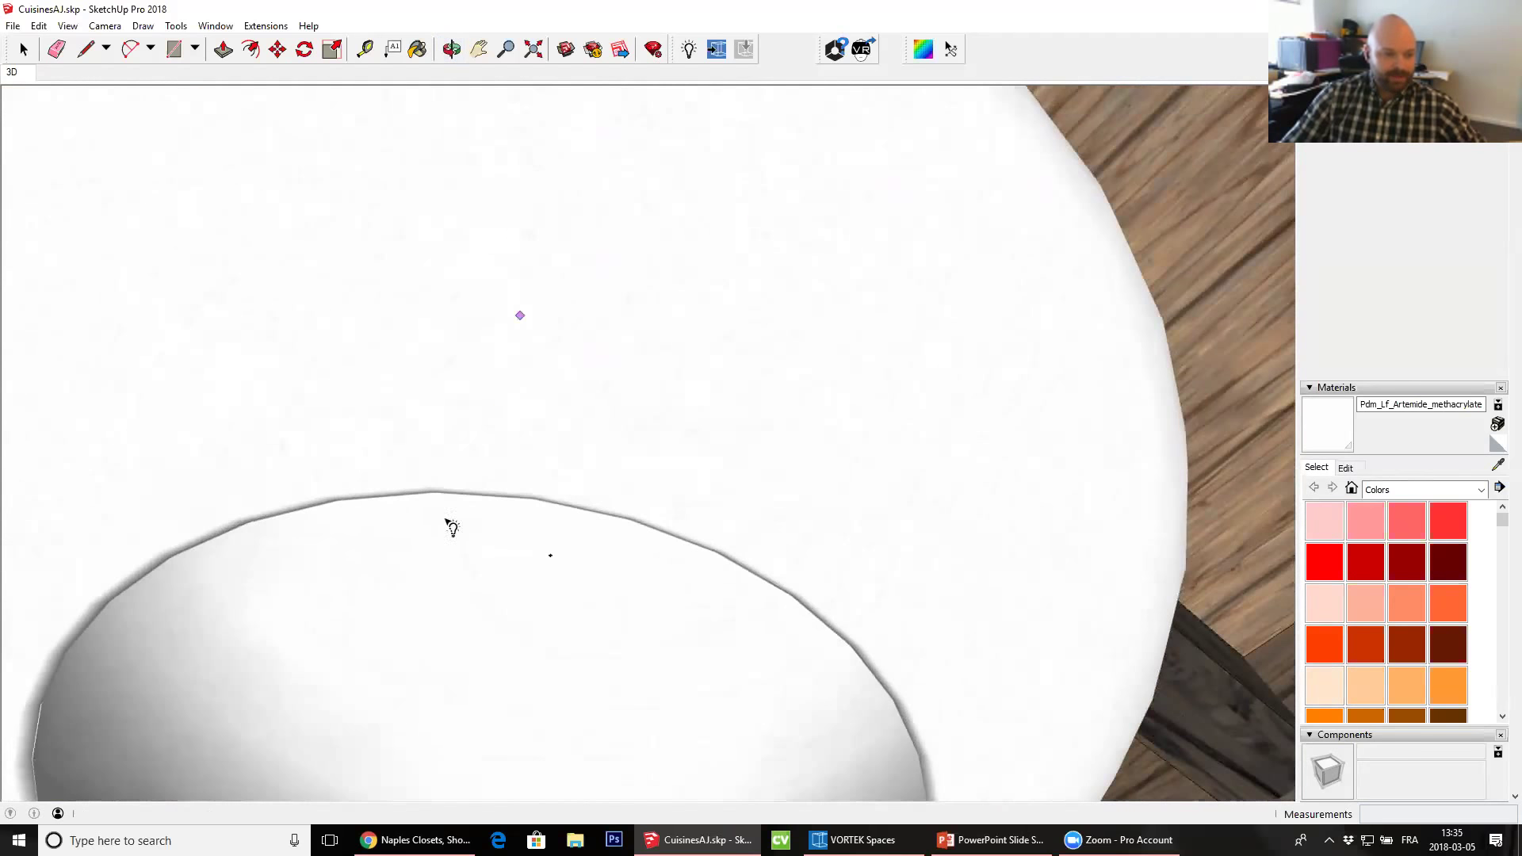
middle_click_drag(441, 718, 654, 623)
left_click(608, 318)
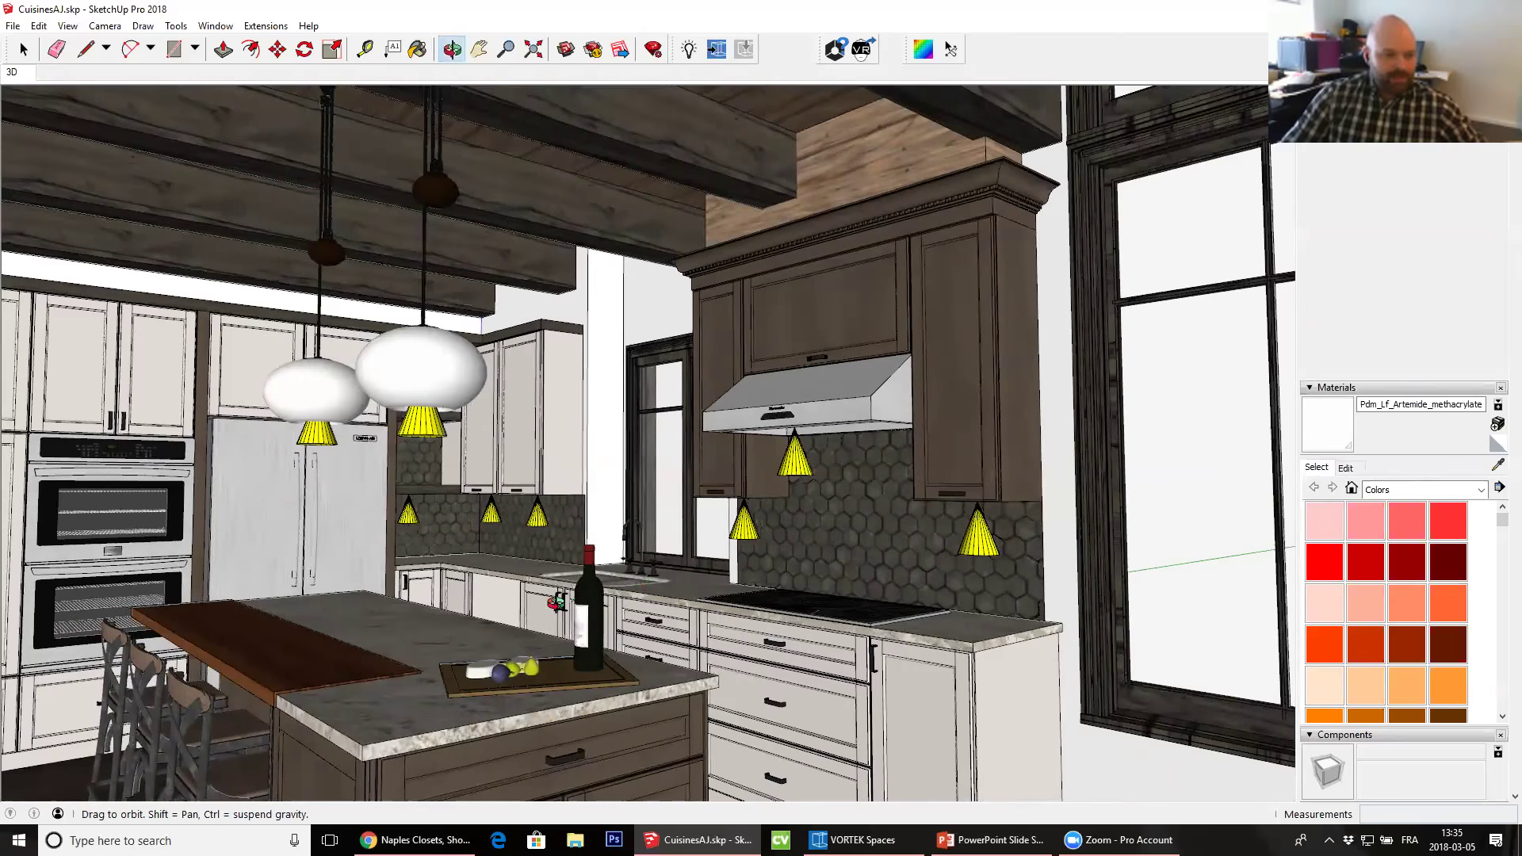
Export the lit kitchen model to the Desktop as a VORTEK file named WebinarPM.vok and acknowledge the export warning
middle_click_drag(556, 603, 512, 629)
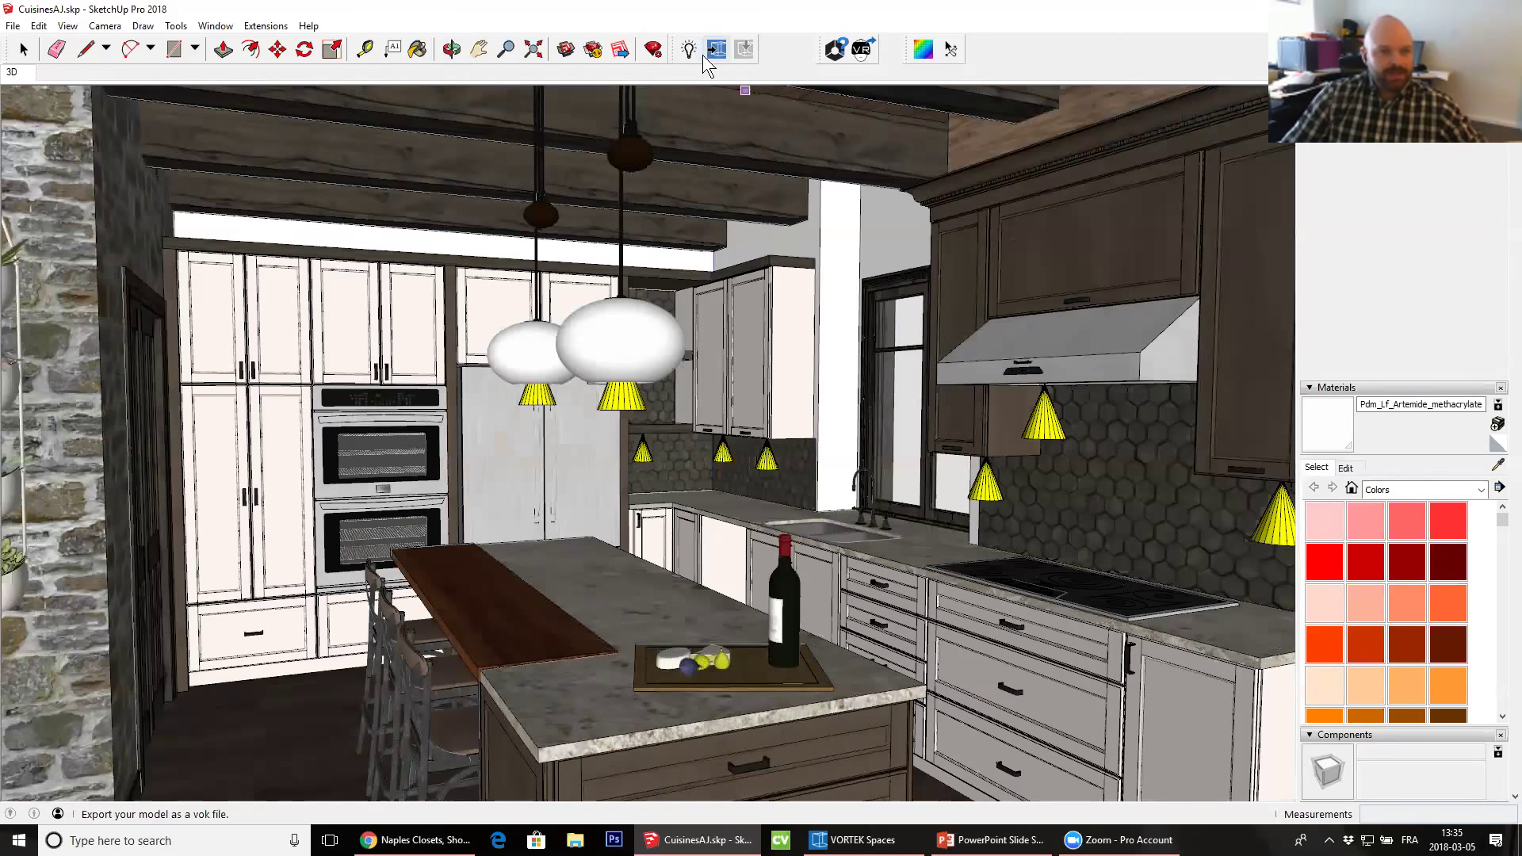
left_click(711, 52)
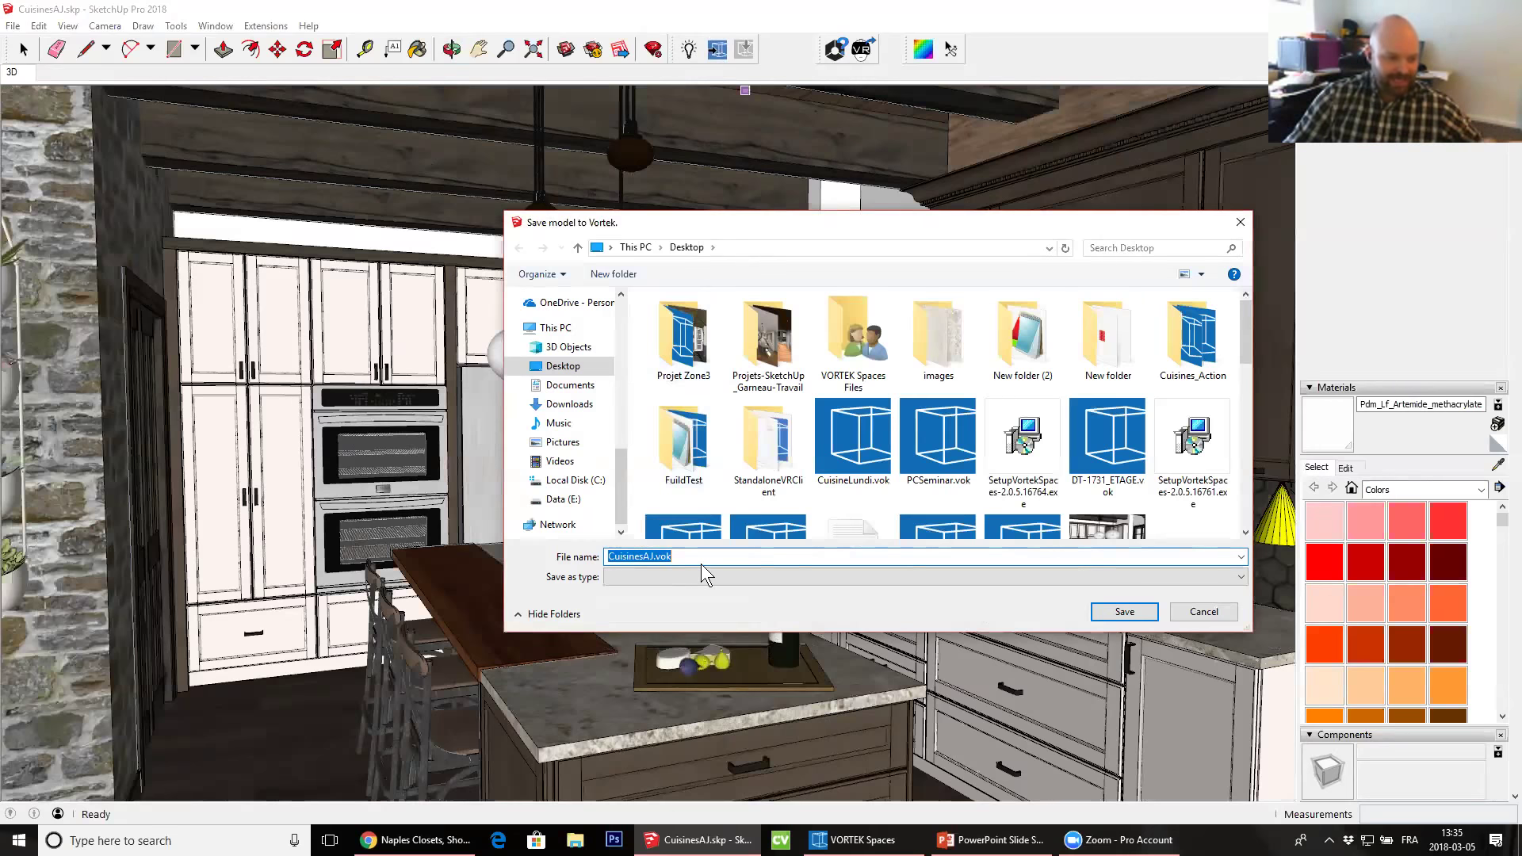
key("Left")
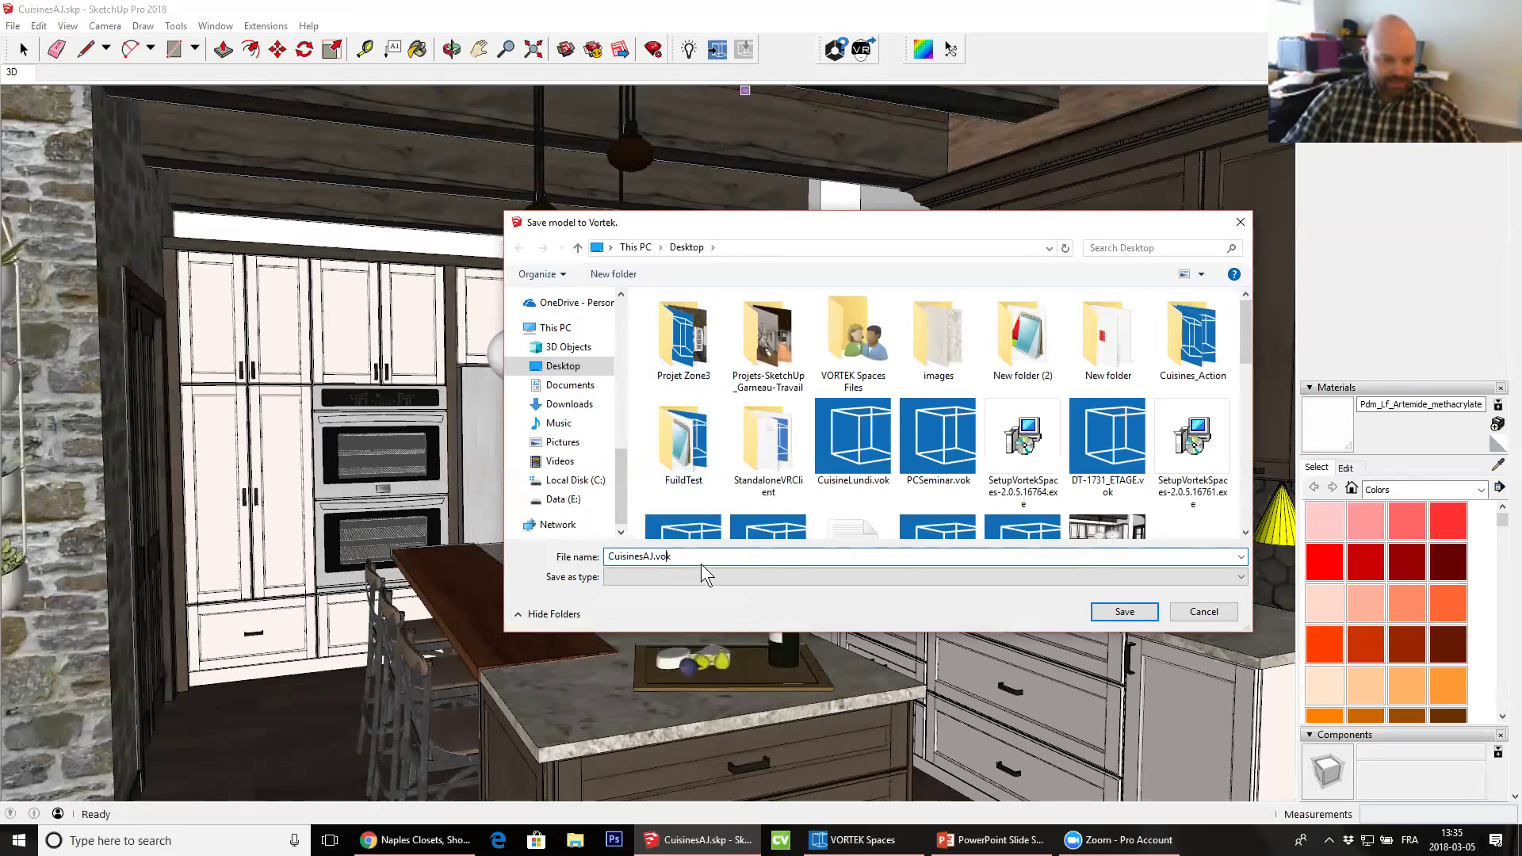
key("BackSpace")
key("BackSpace")
key("BackSpace")
key("BackSpace")
key("BackSpace")
key("BackSpace")
key("BackSpace")
key("BackSpace")
key("BackSpace")
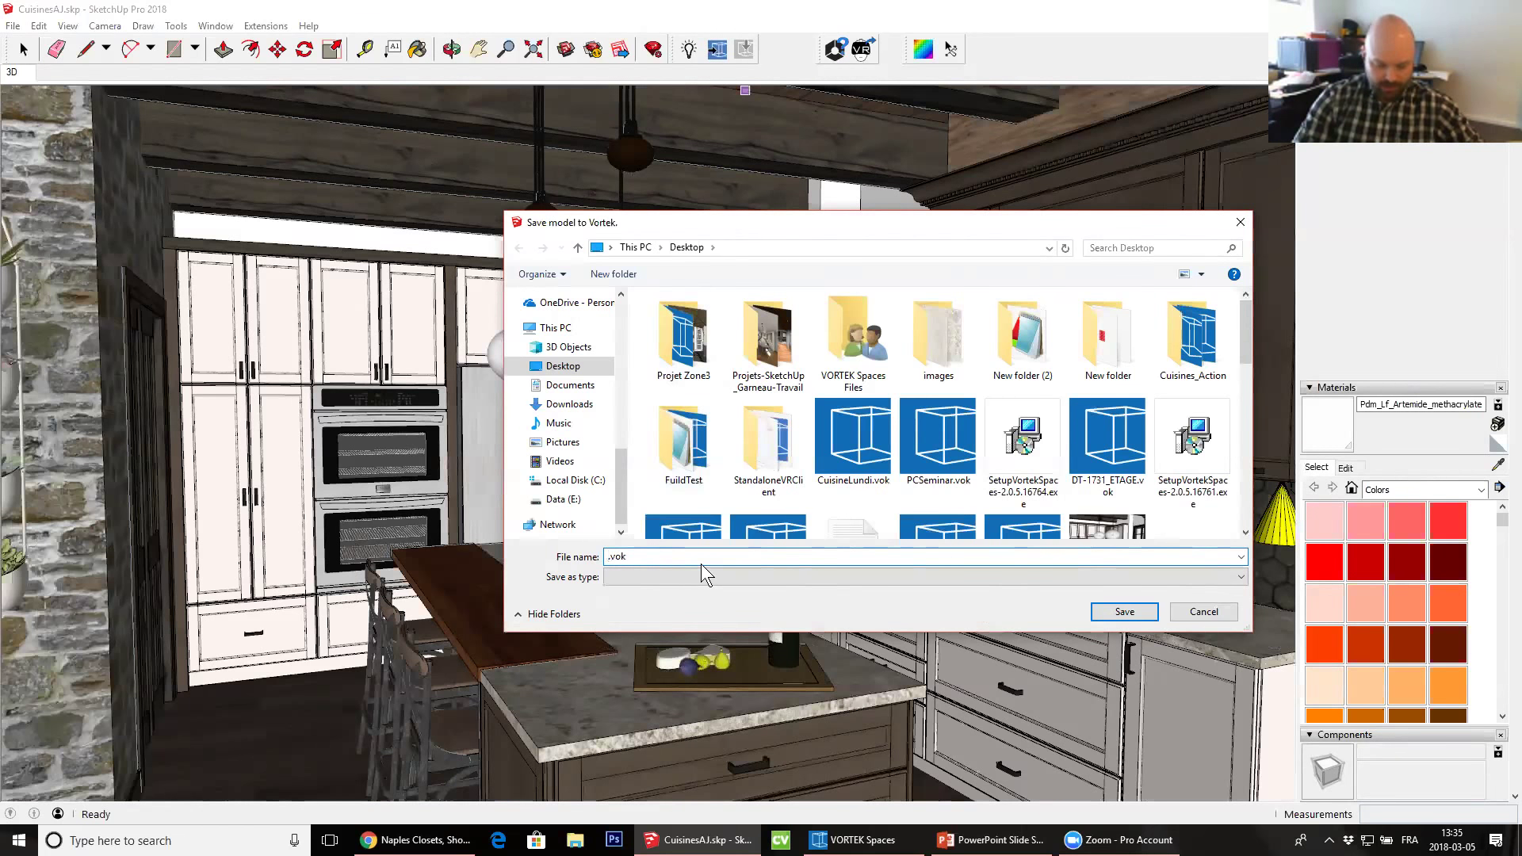
type("wEBINA")
key("BackSpace")
key("BackSpace")
key("BackSpace")
key("BackSpace")
key("BackSpace")
key("BackSpace")
type("WebinarPM")
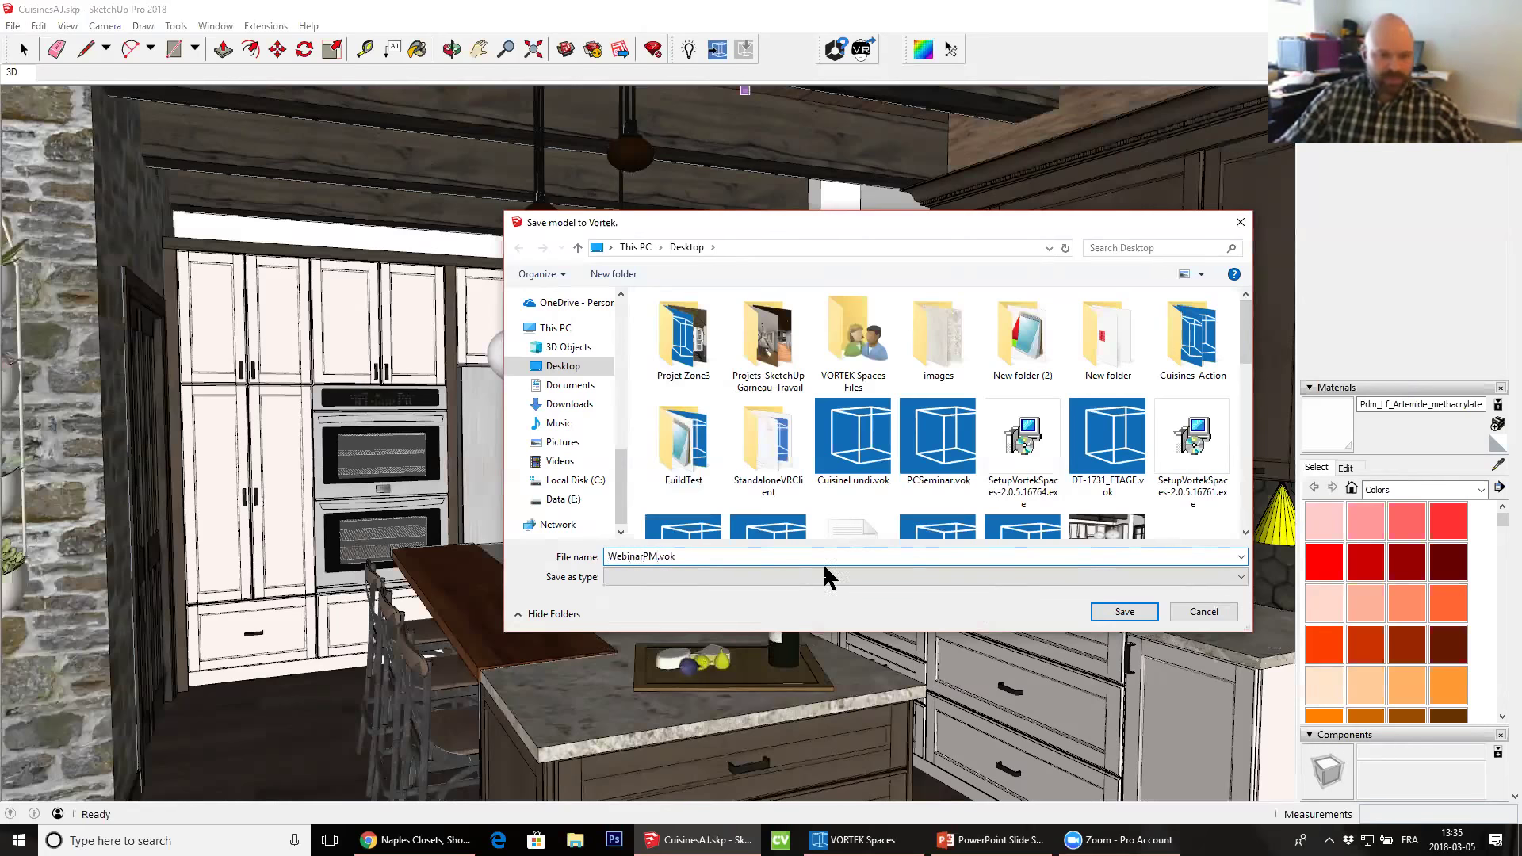
left_click(1131, 615)
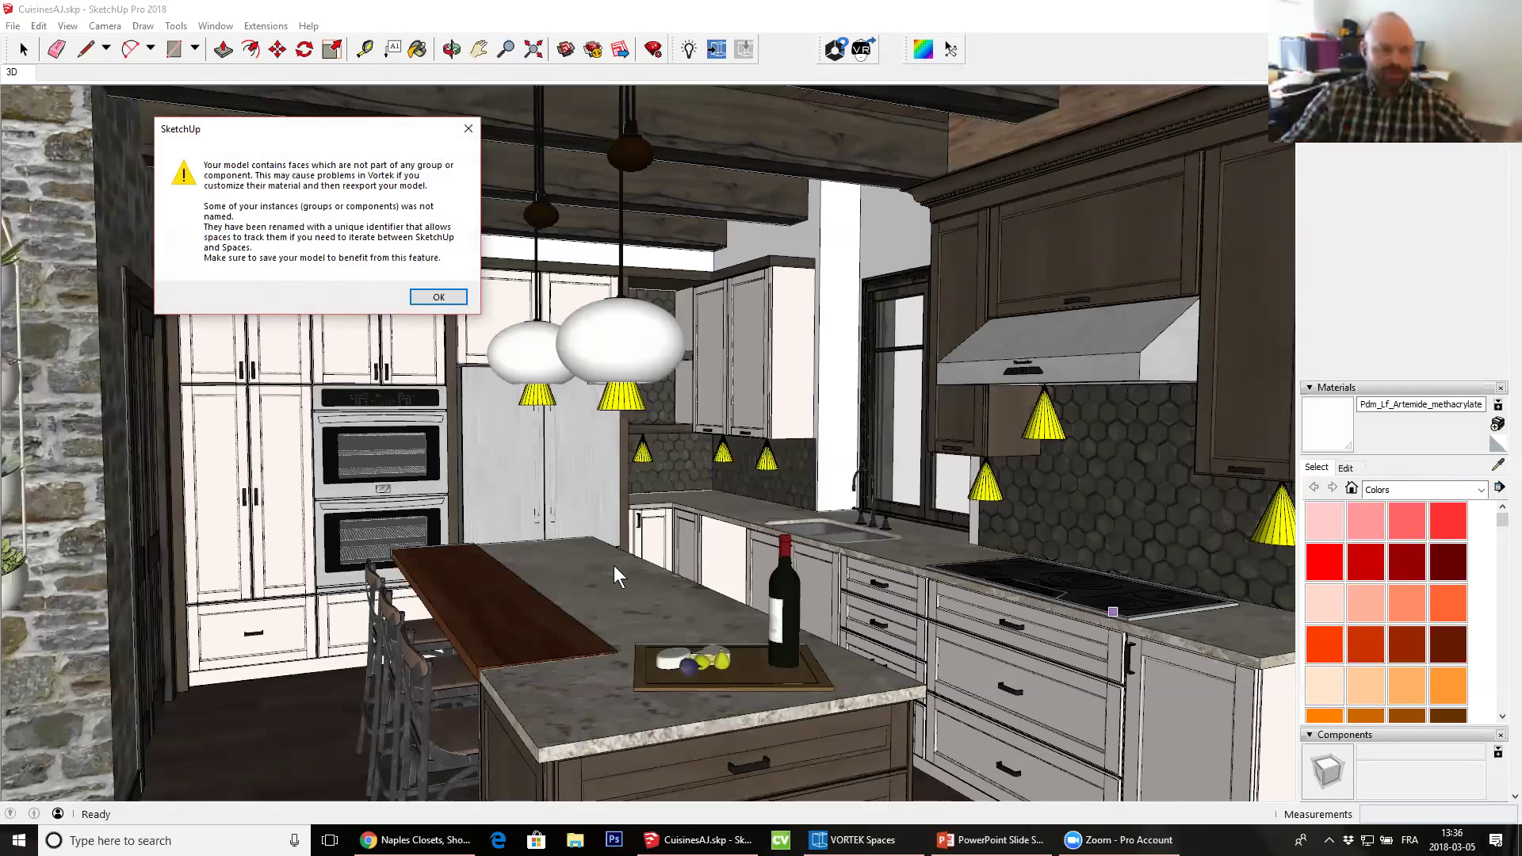
left_click(448, 298)
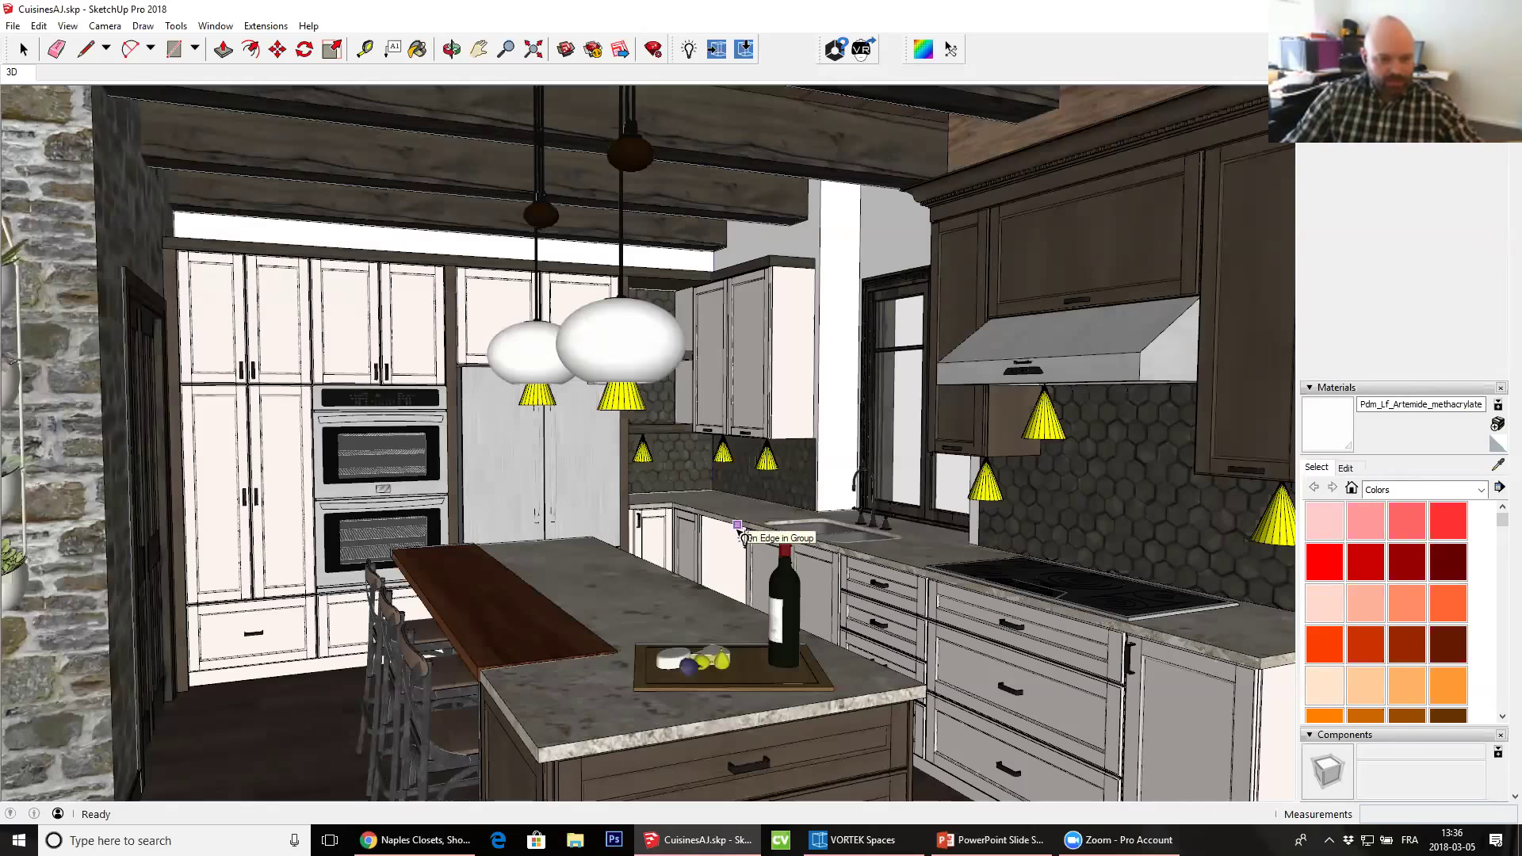
key("space")
key("o")
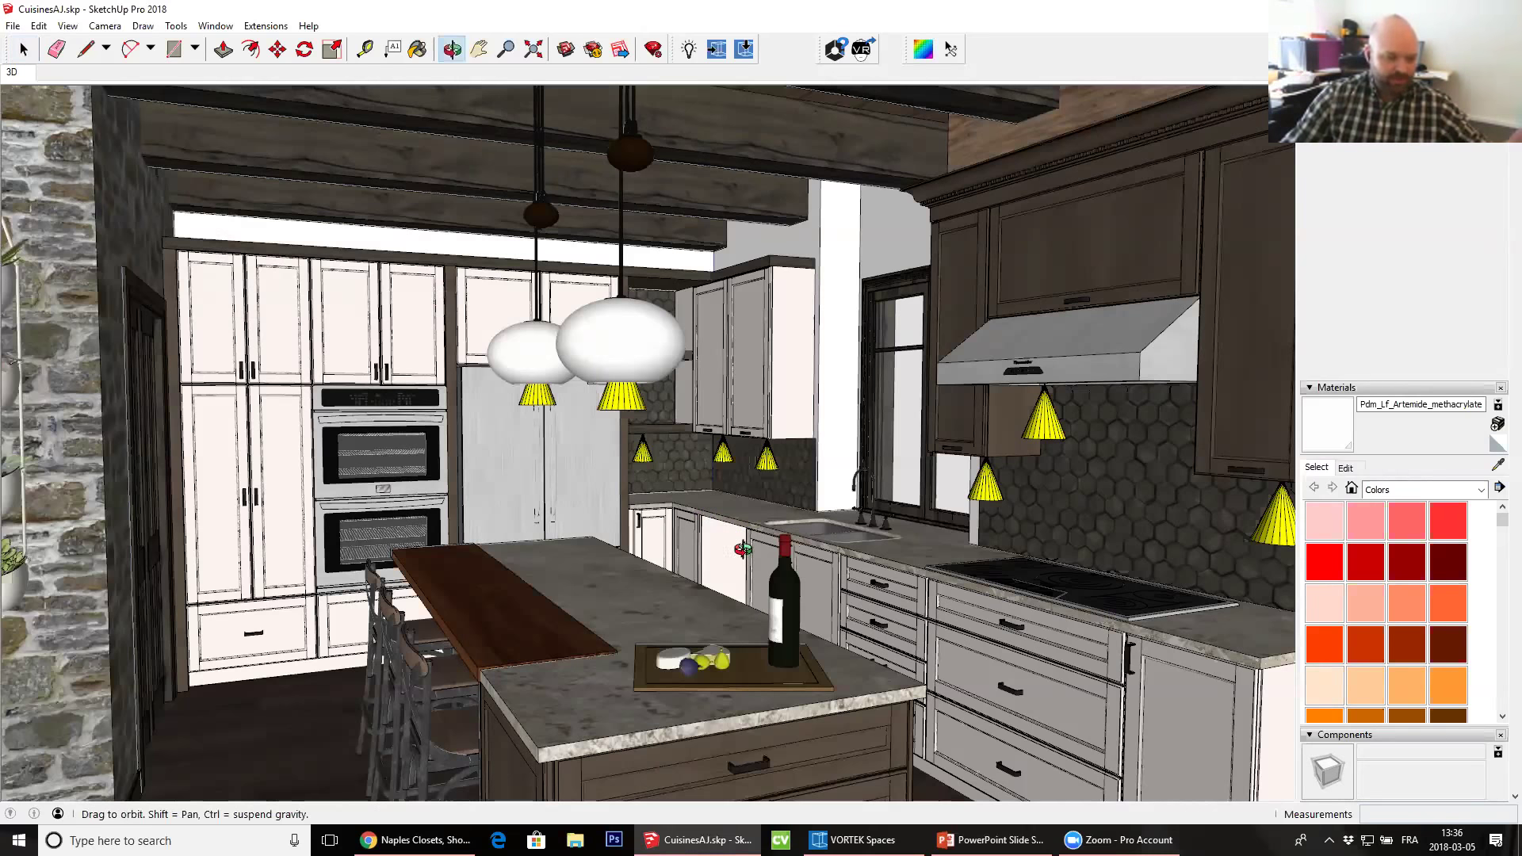
left_click_drag(734, 540, 731, 558)
key("space")
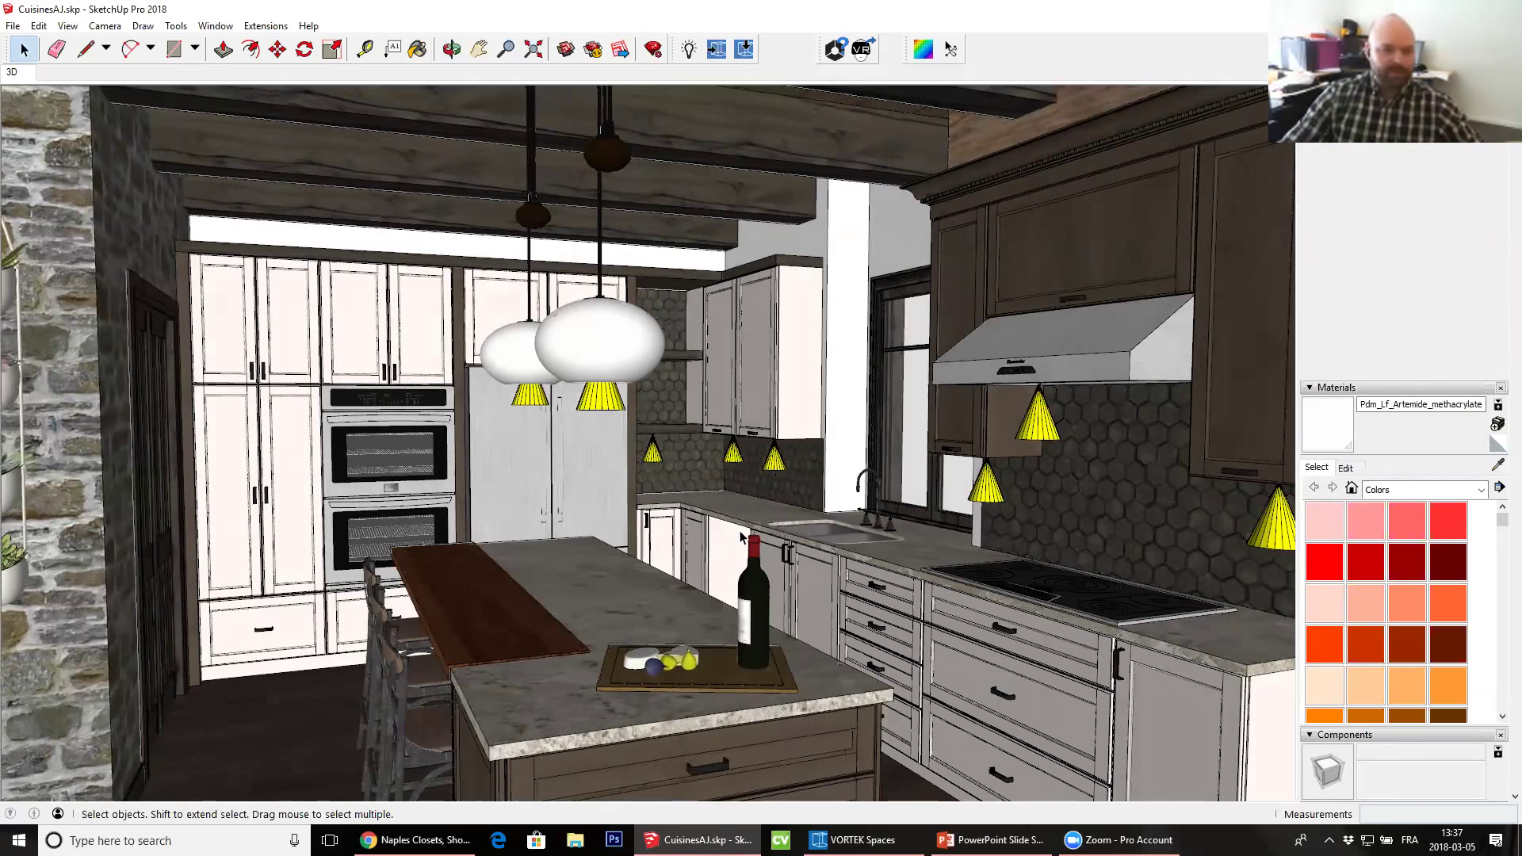
scroll(742, 537, "down", 3)
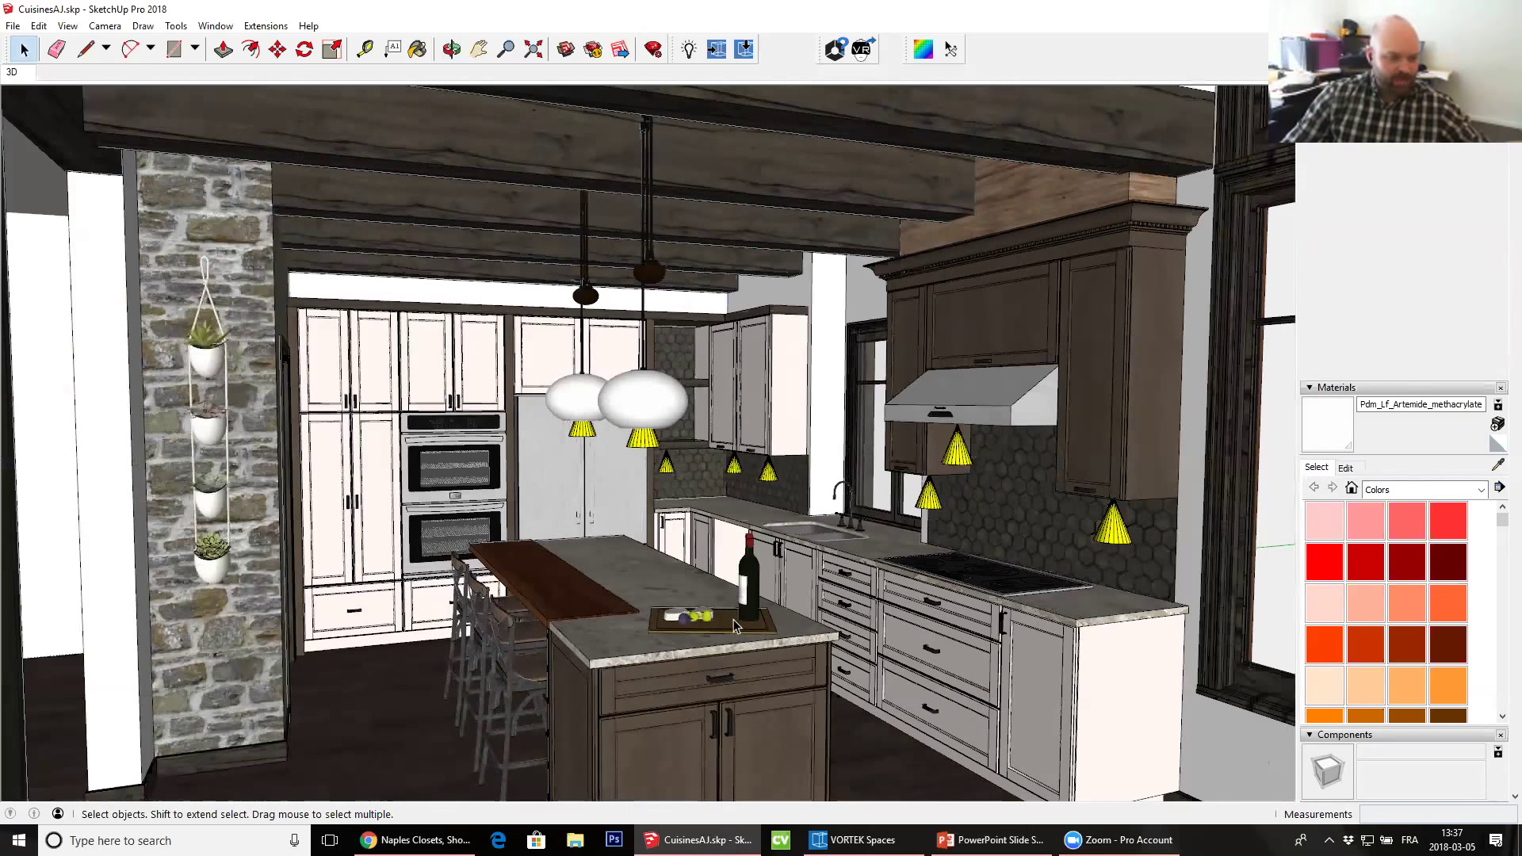
Switch to VORTEK Spaces and hide the command bar on its project start page
mouse_move(861, 840)
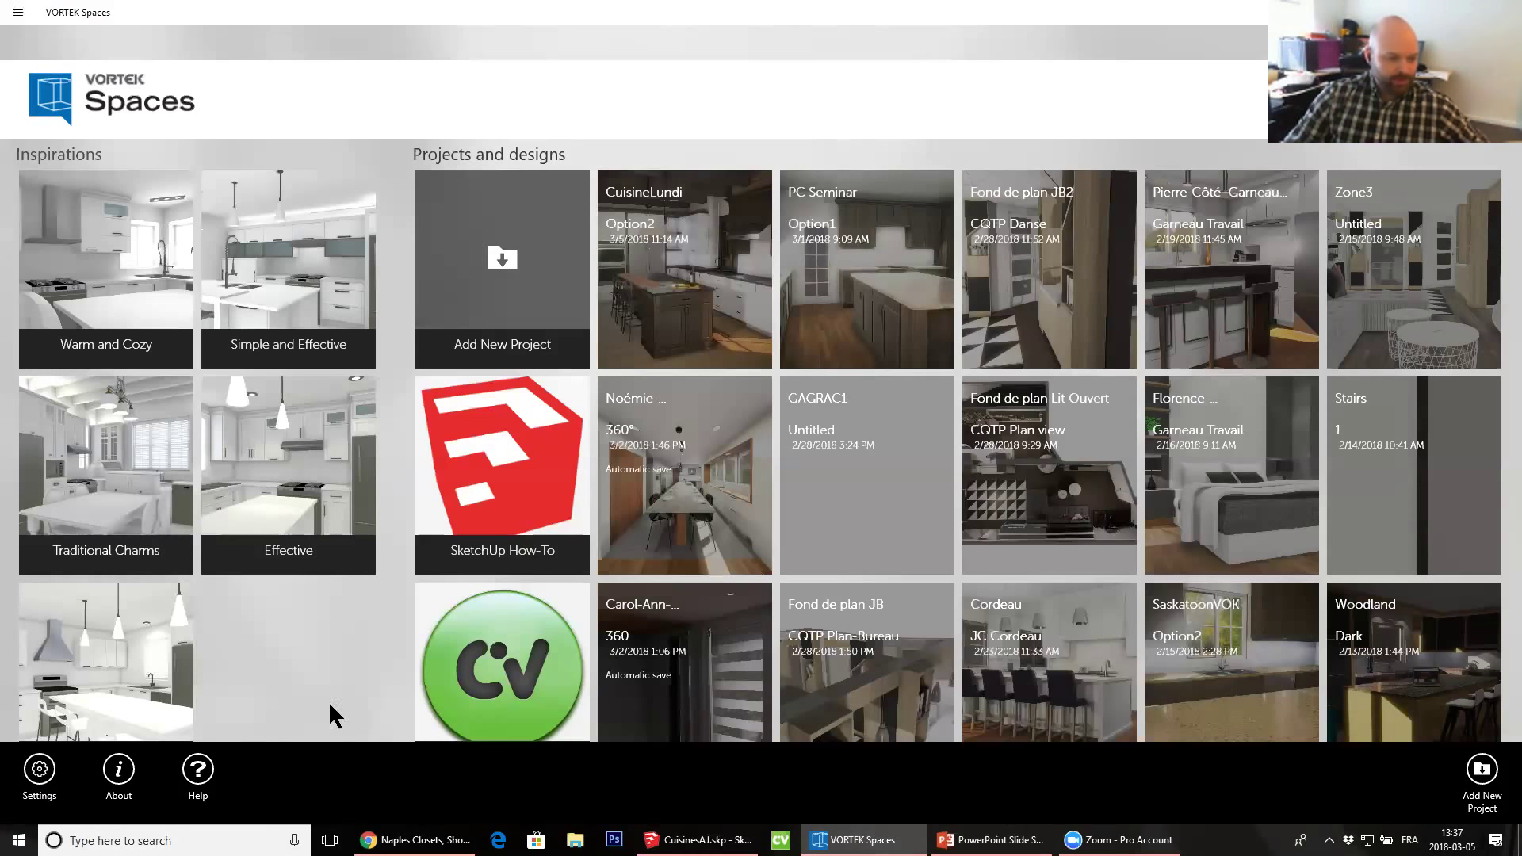
right_click(524, 774)
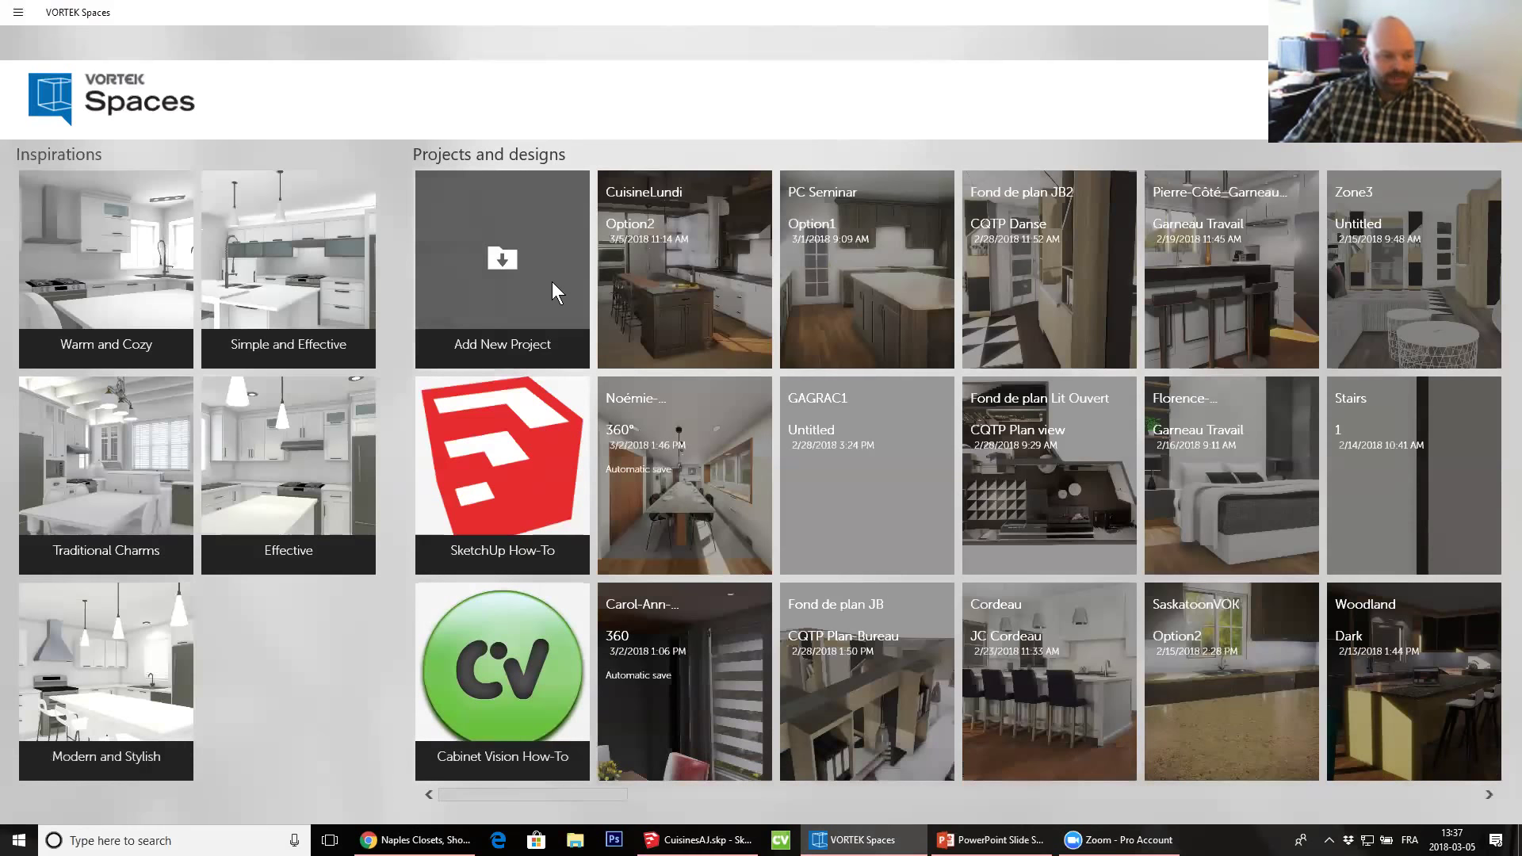
Add a new project from the Desktop file WebinarPM.vok and name it WebinarPM
left_click(504, 265)
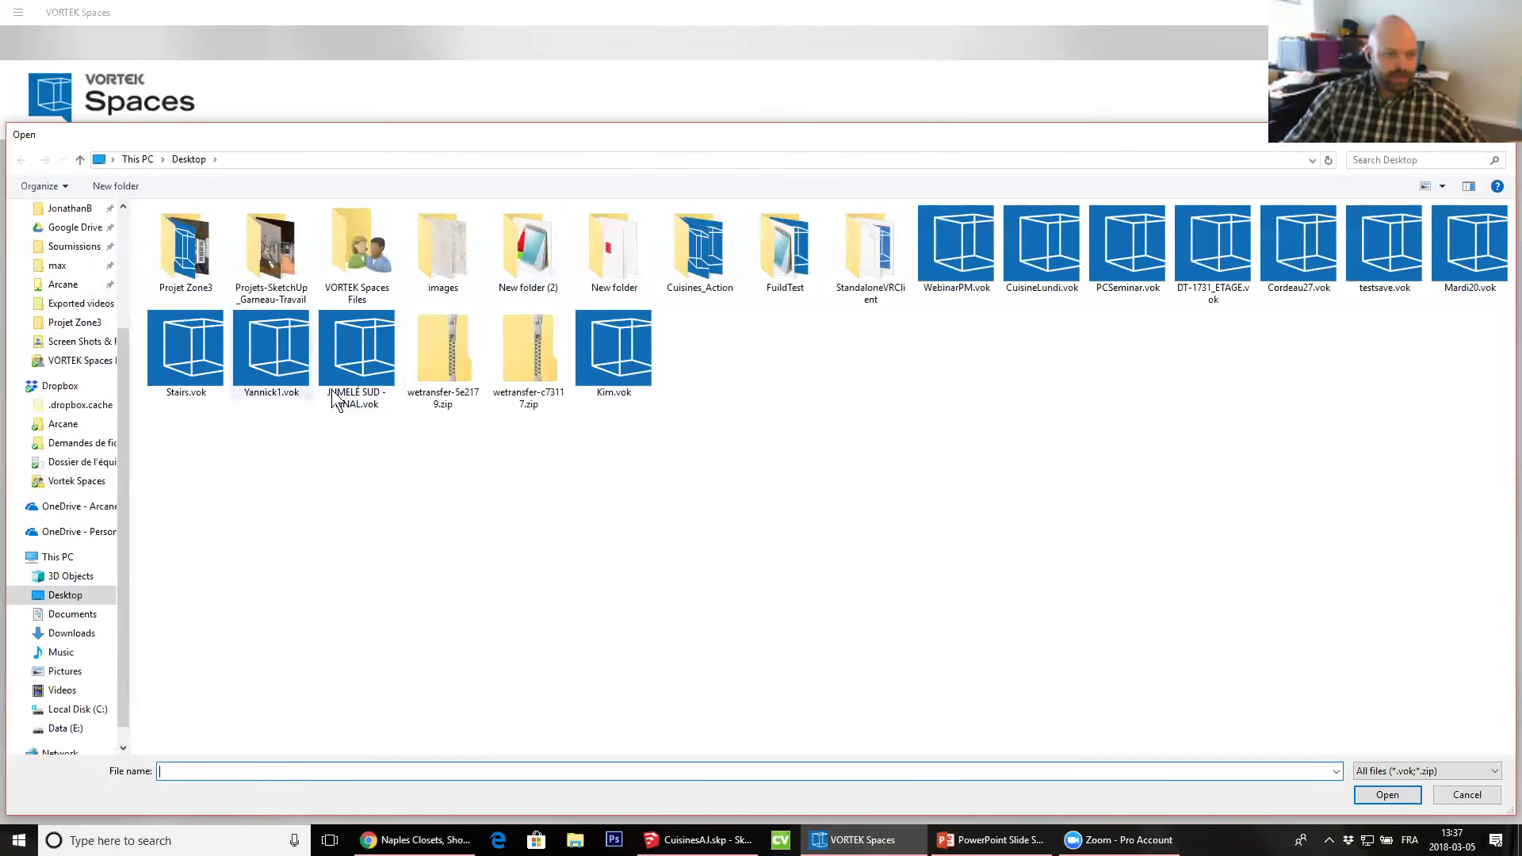
left_click(965, 269)
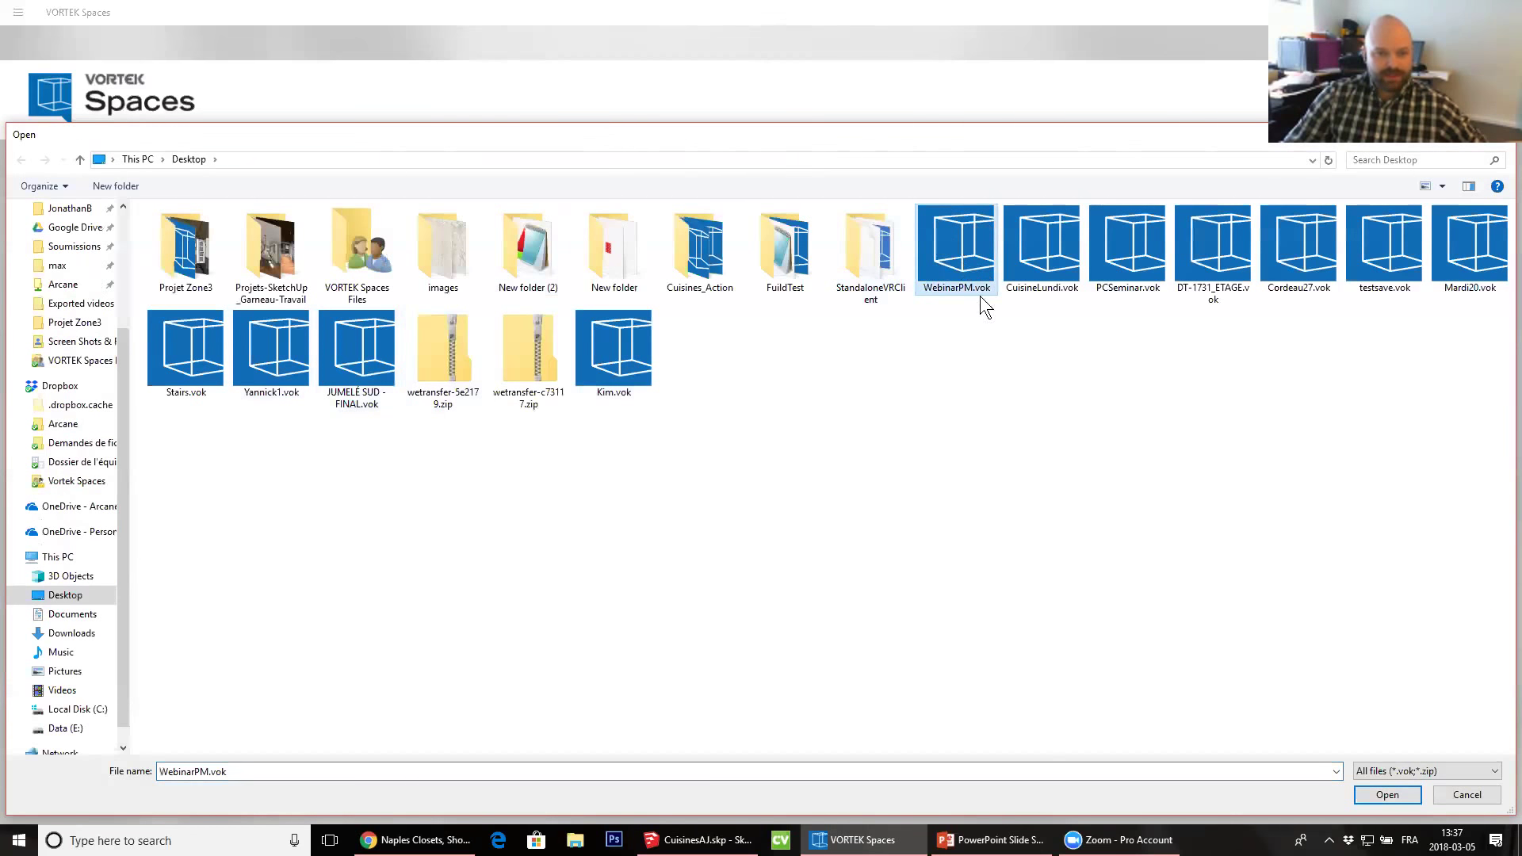
left_click(1379, 794)
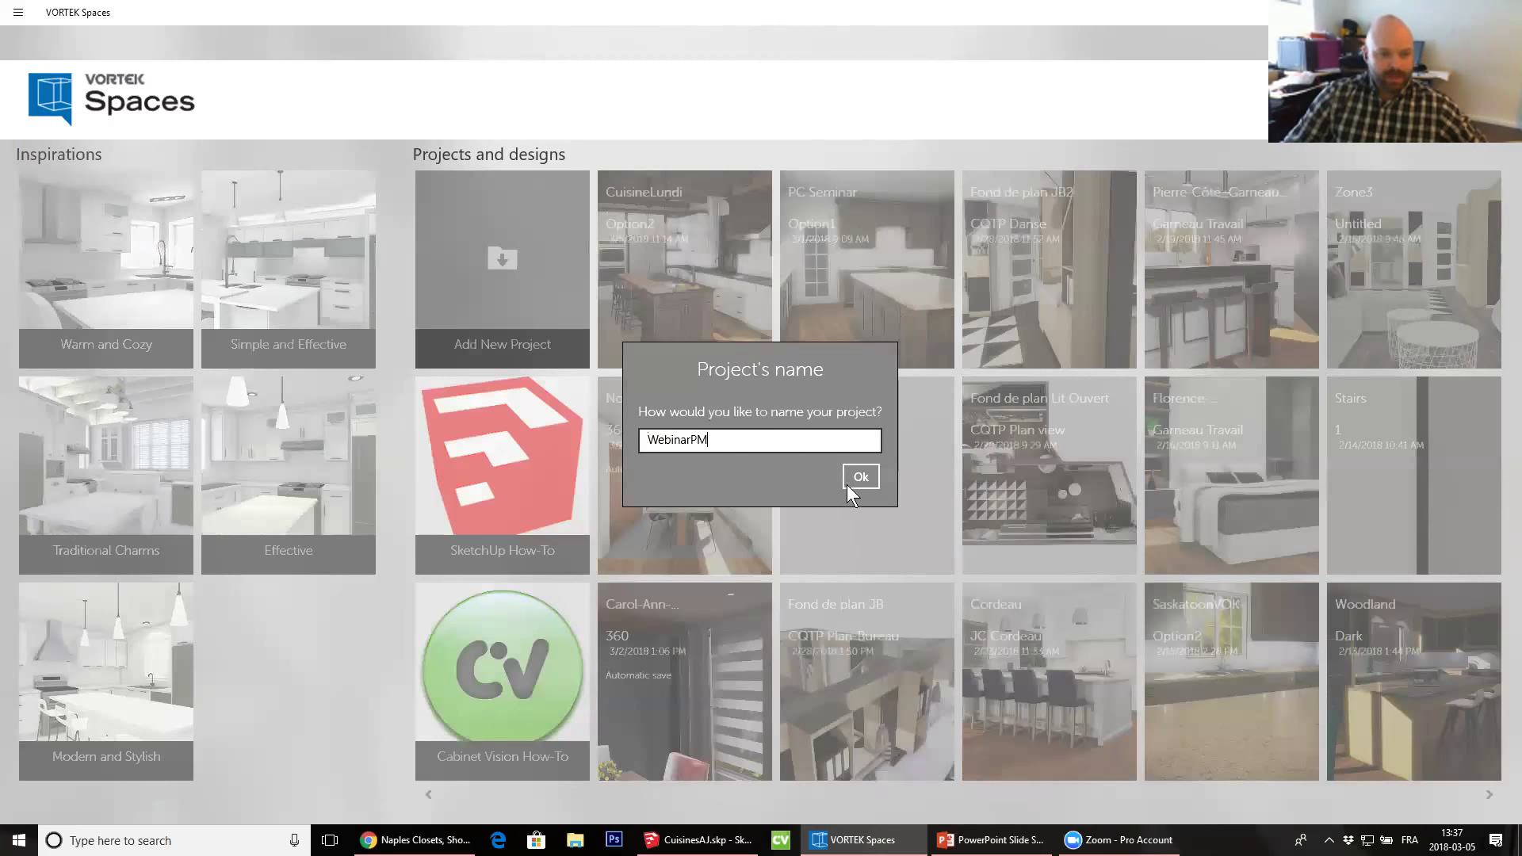
left_click(861, 477)
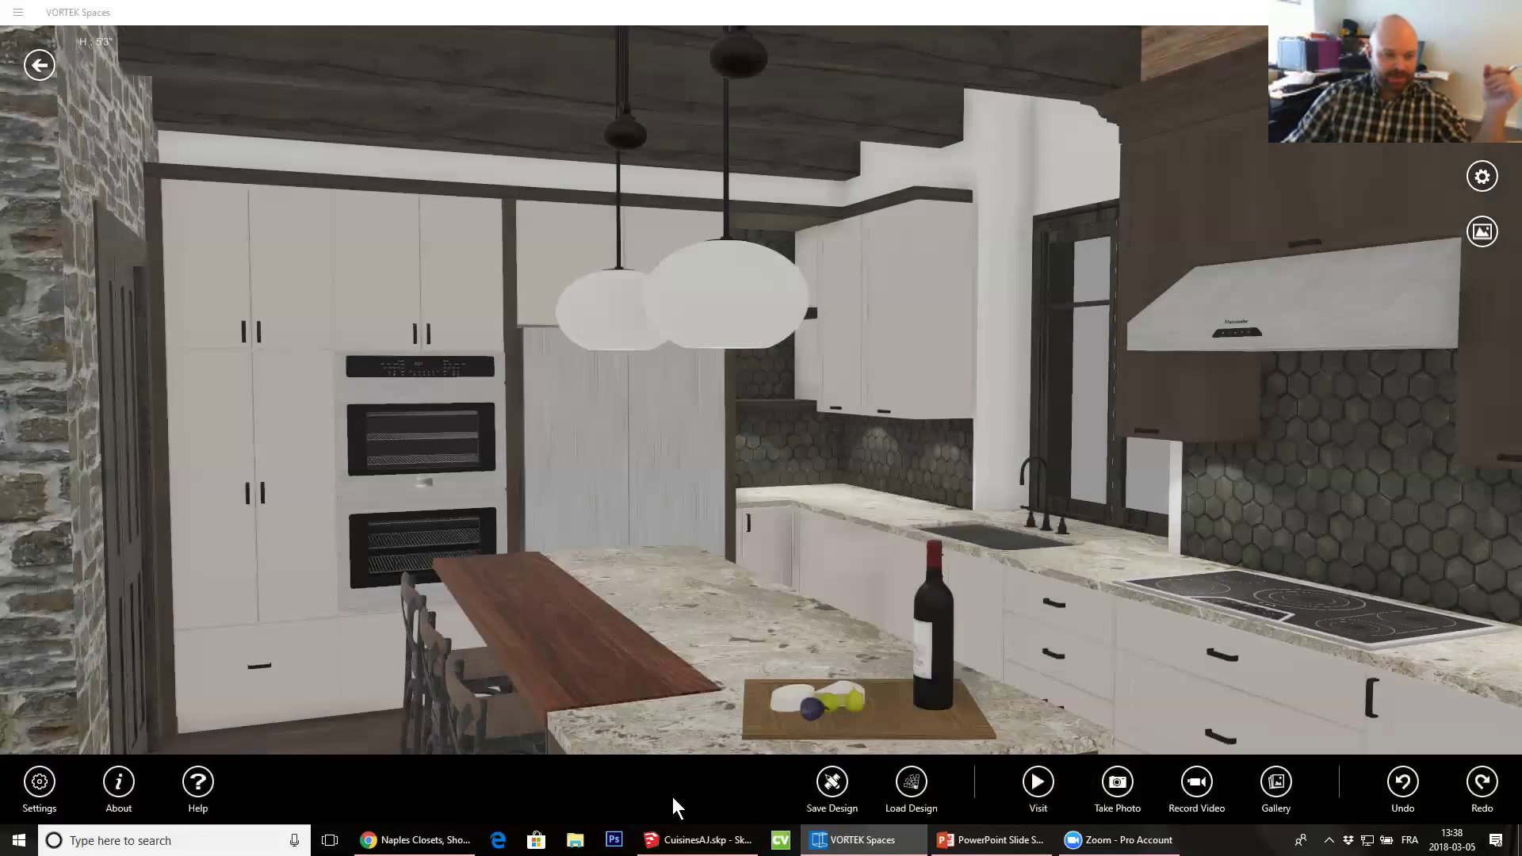
Examine the imported kitchen from several viewpoints, including the surrounding walls, windows and an overall view of the room
left_click_drag(793, 478, 633, 482)
scroll(463, 559, "down", 5)
scroll(491, 458, "down", 5)
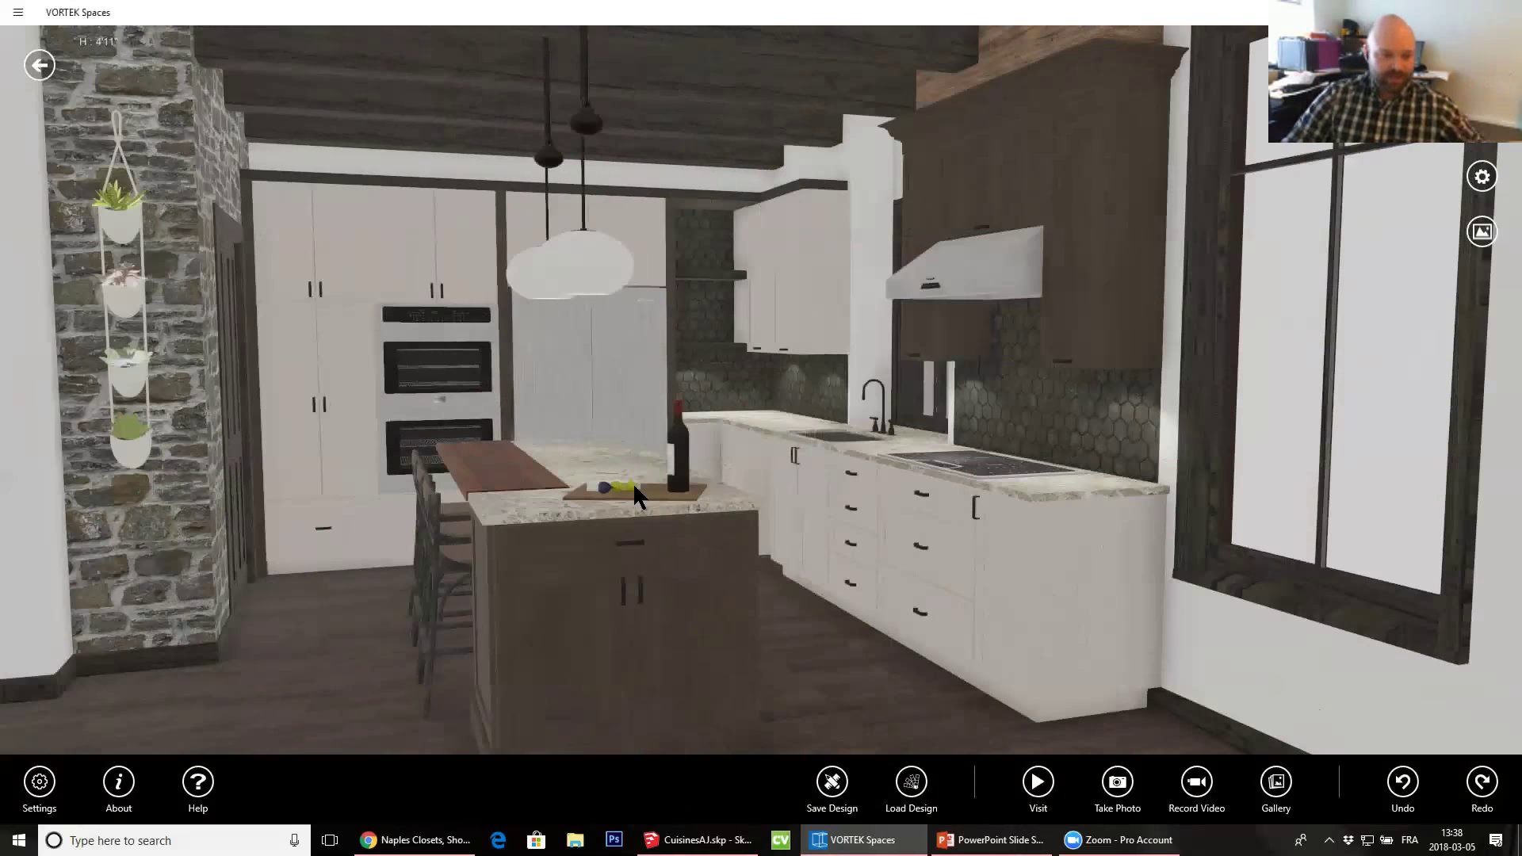
key("Left")
key("Left")
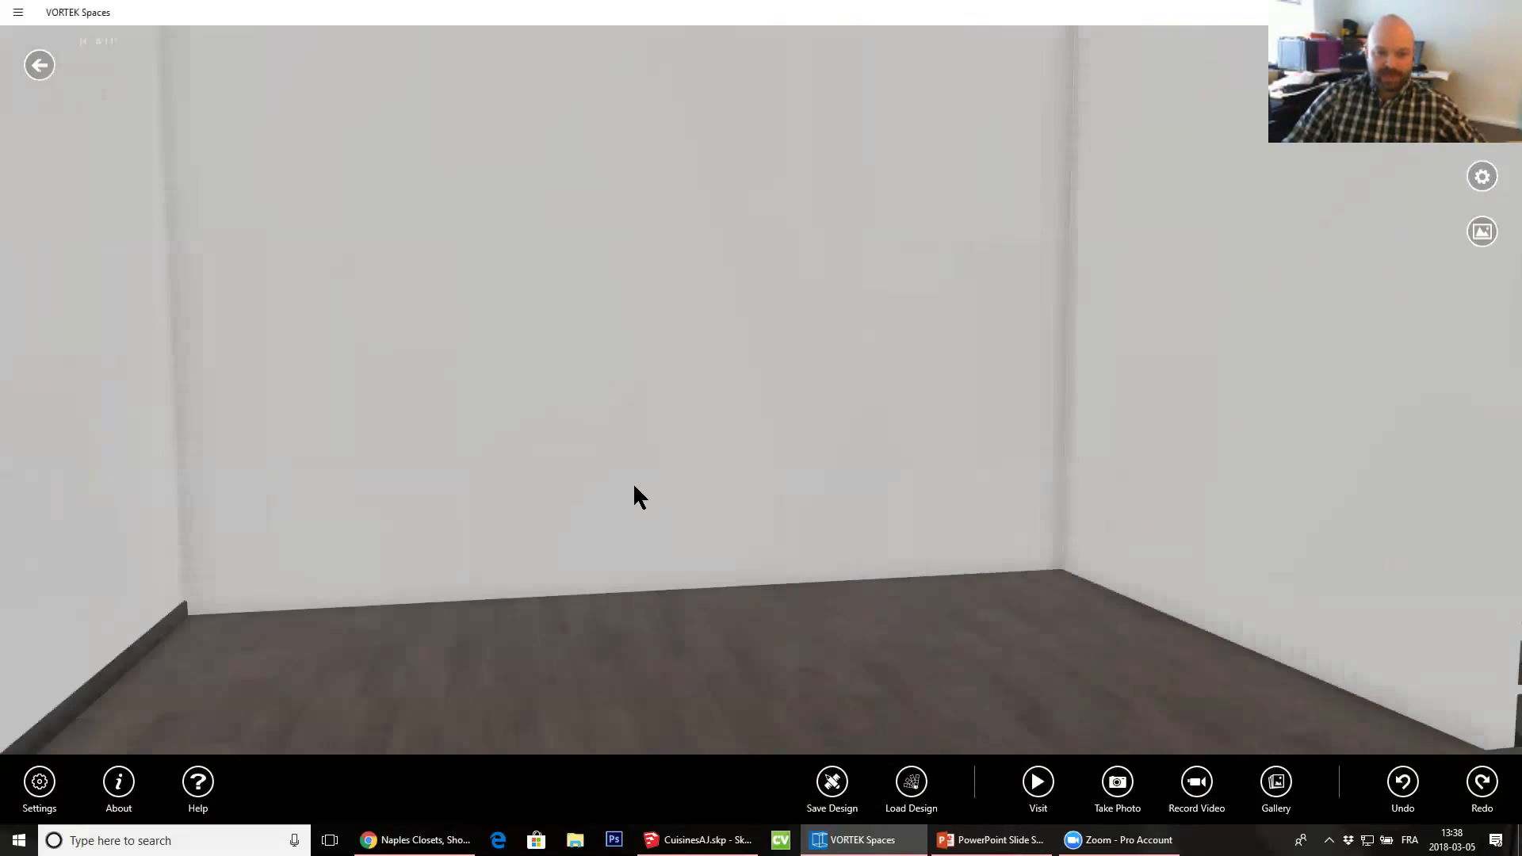
key("Right")
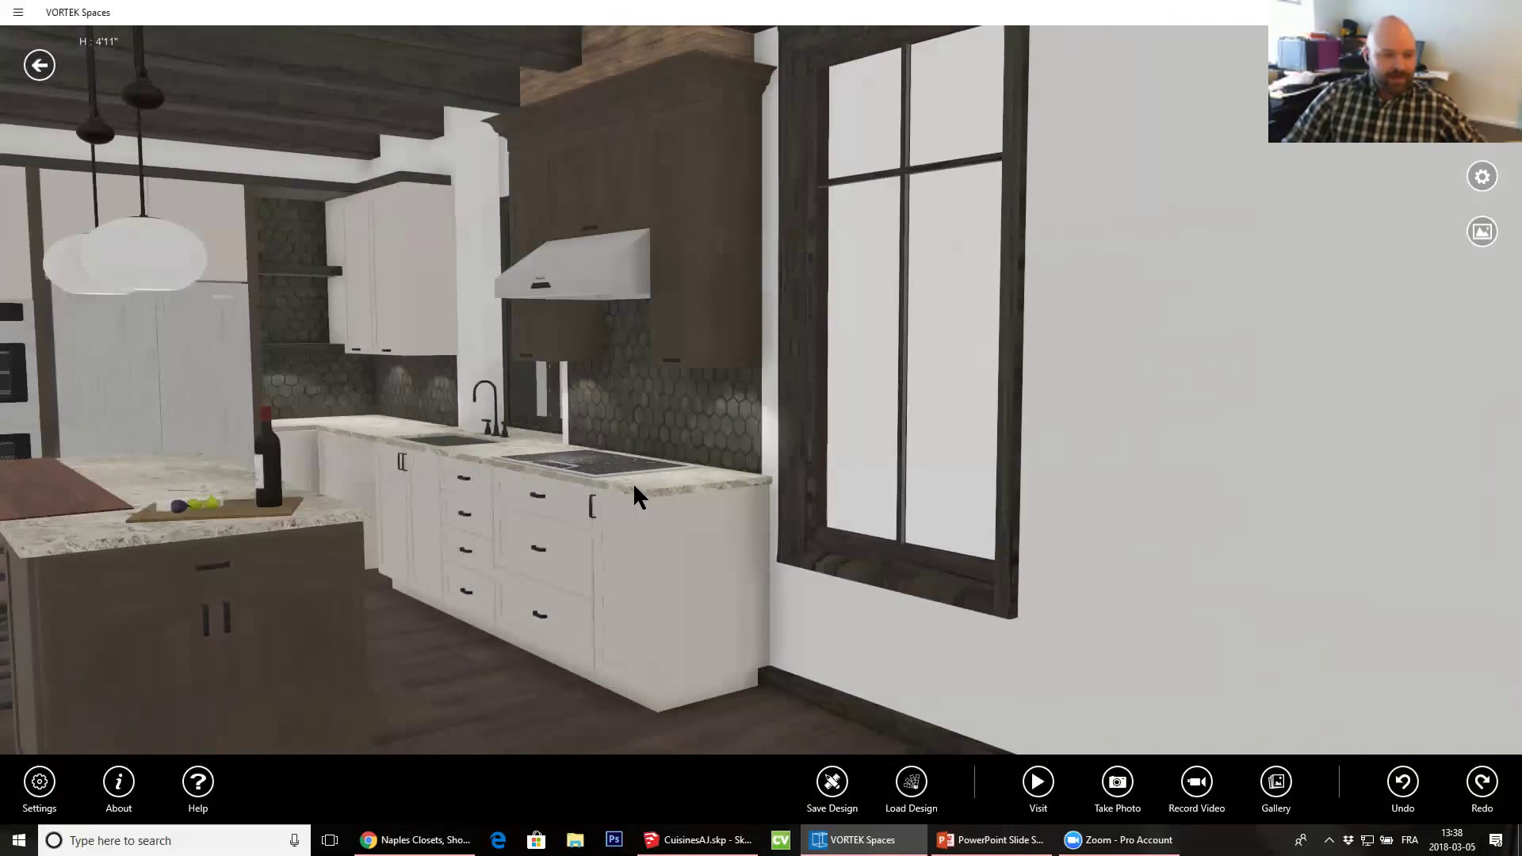
key("a")
key("s")
key("s")
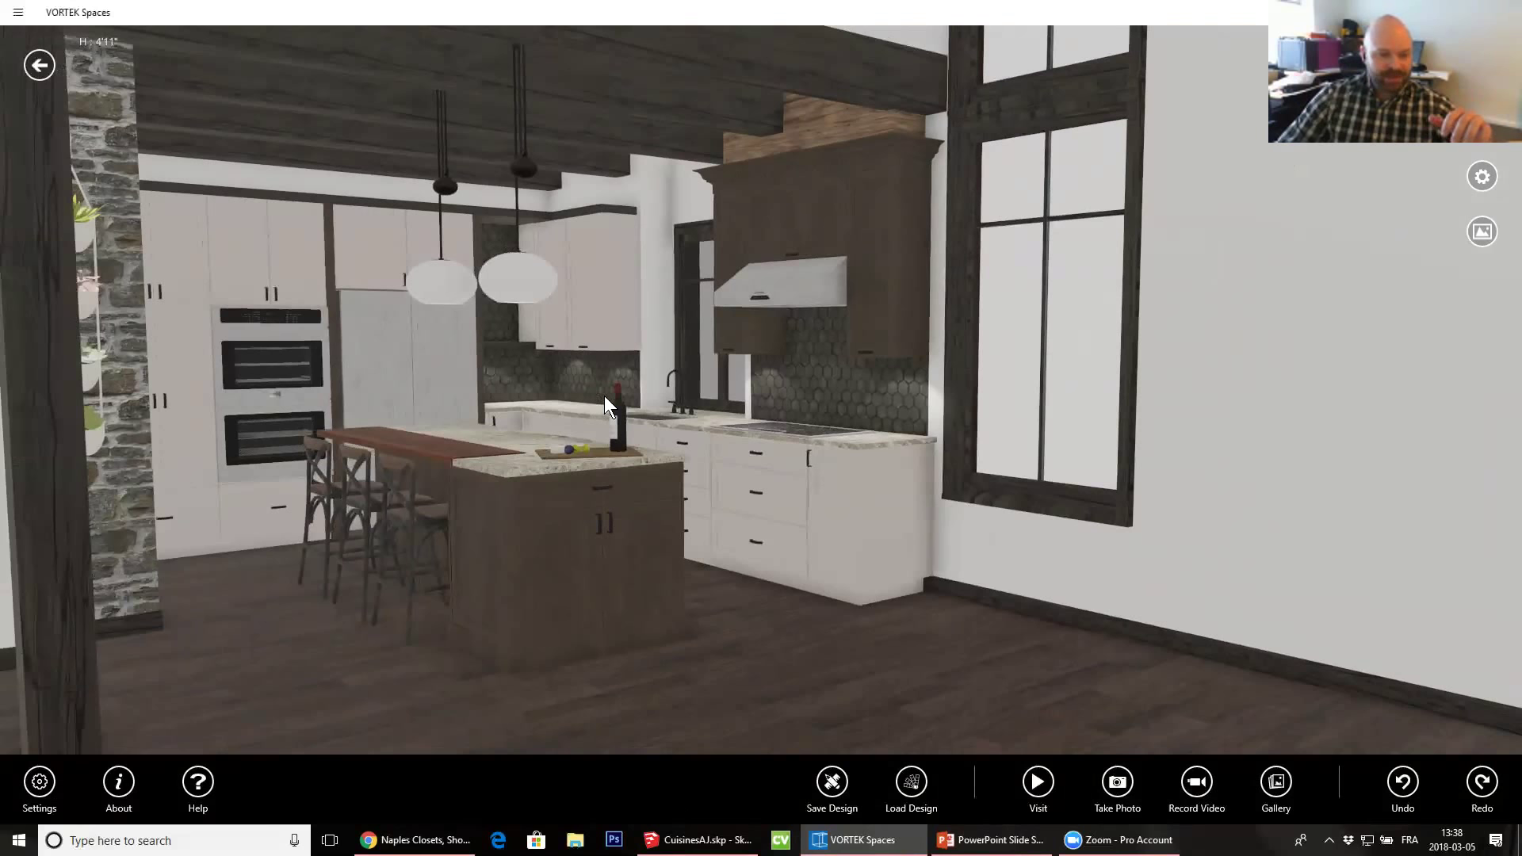
left_click_drag(610, 373, 690, 393)
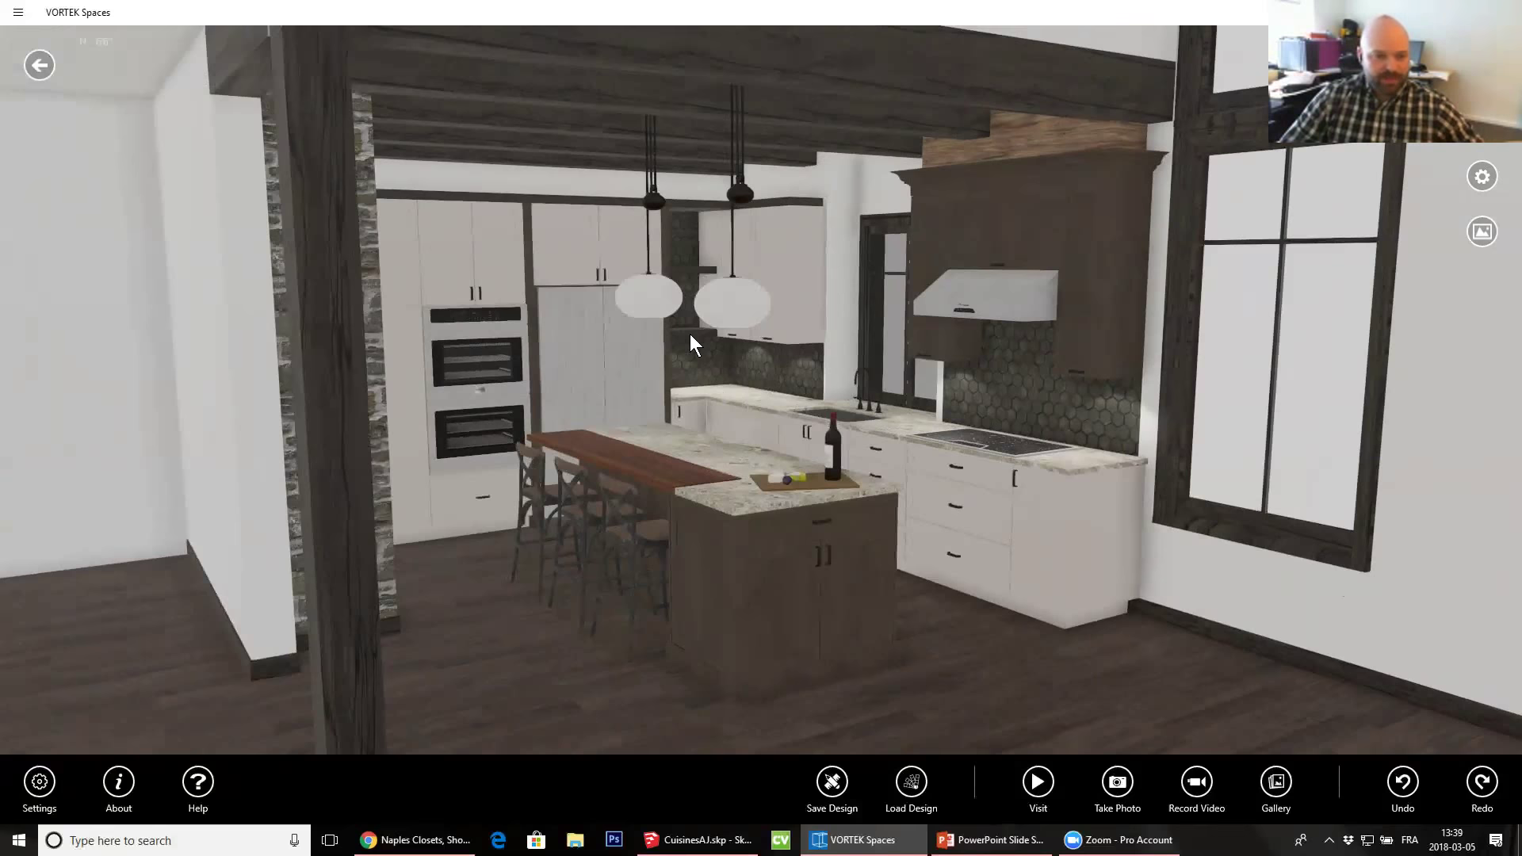
Examine the island, globe pendants and lit backsplash from close up and from farther back
scroll(690, 335, "up", 10)
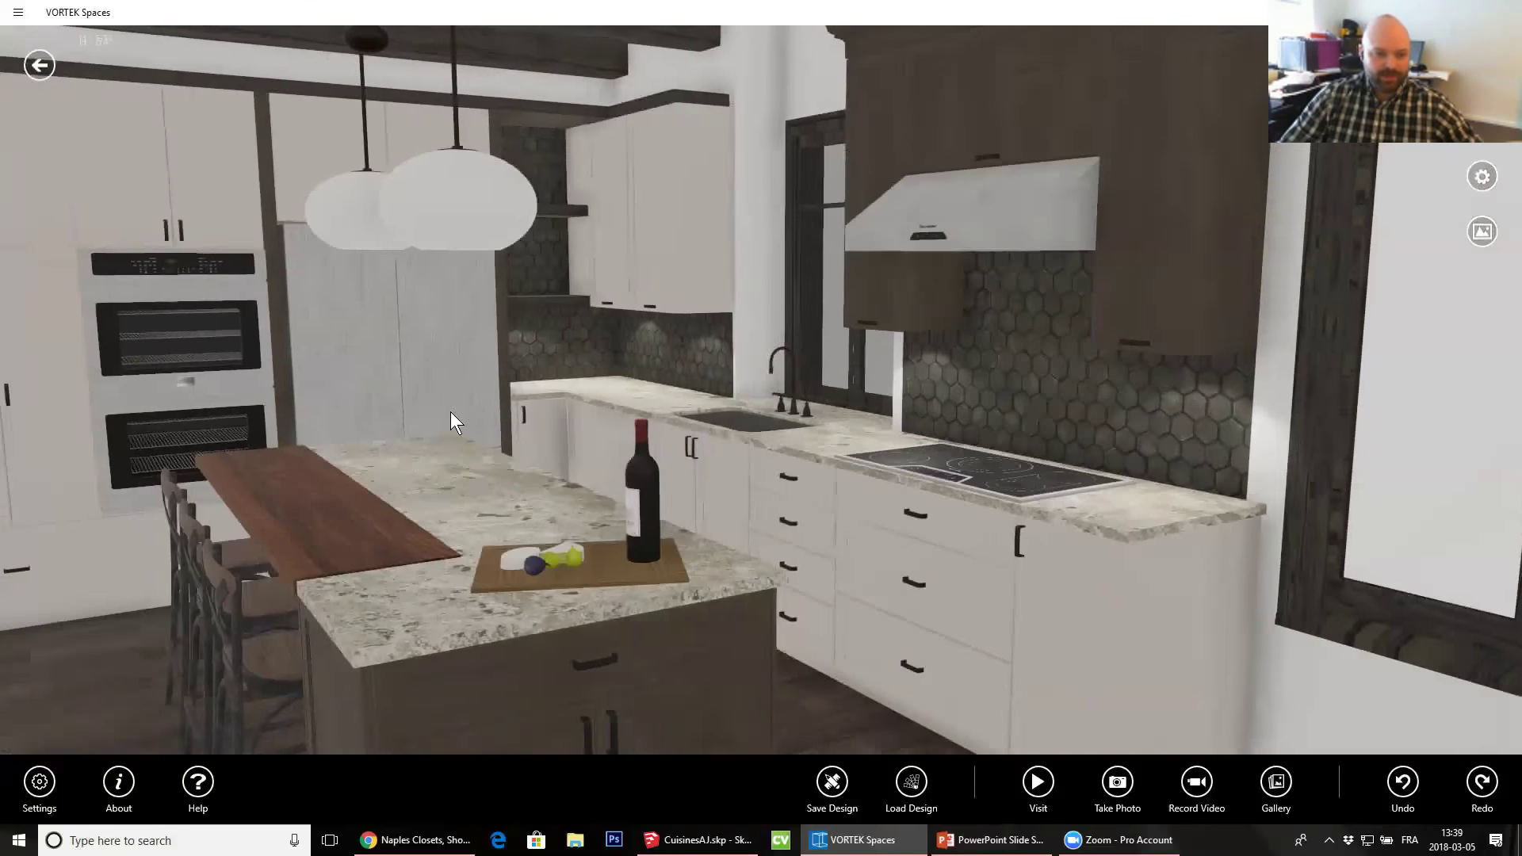
scroll(451, 412, "down", 1)
left_click_drag(451, 413, 647, 406)
scroll(614, 378, "down", 4)
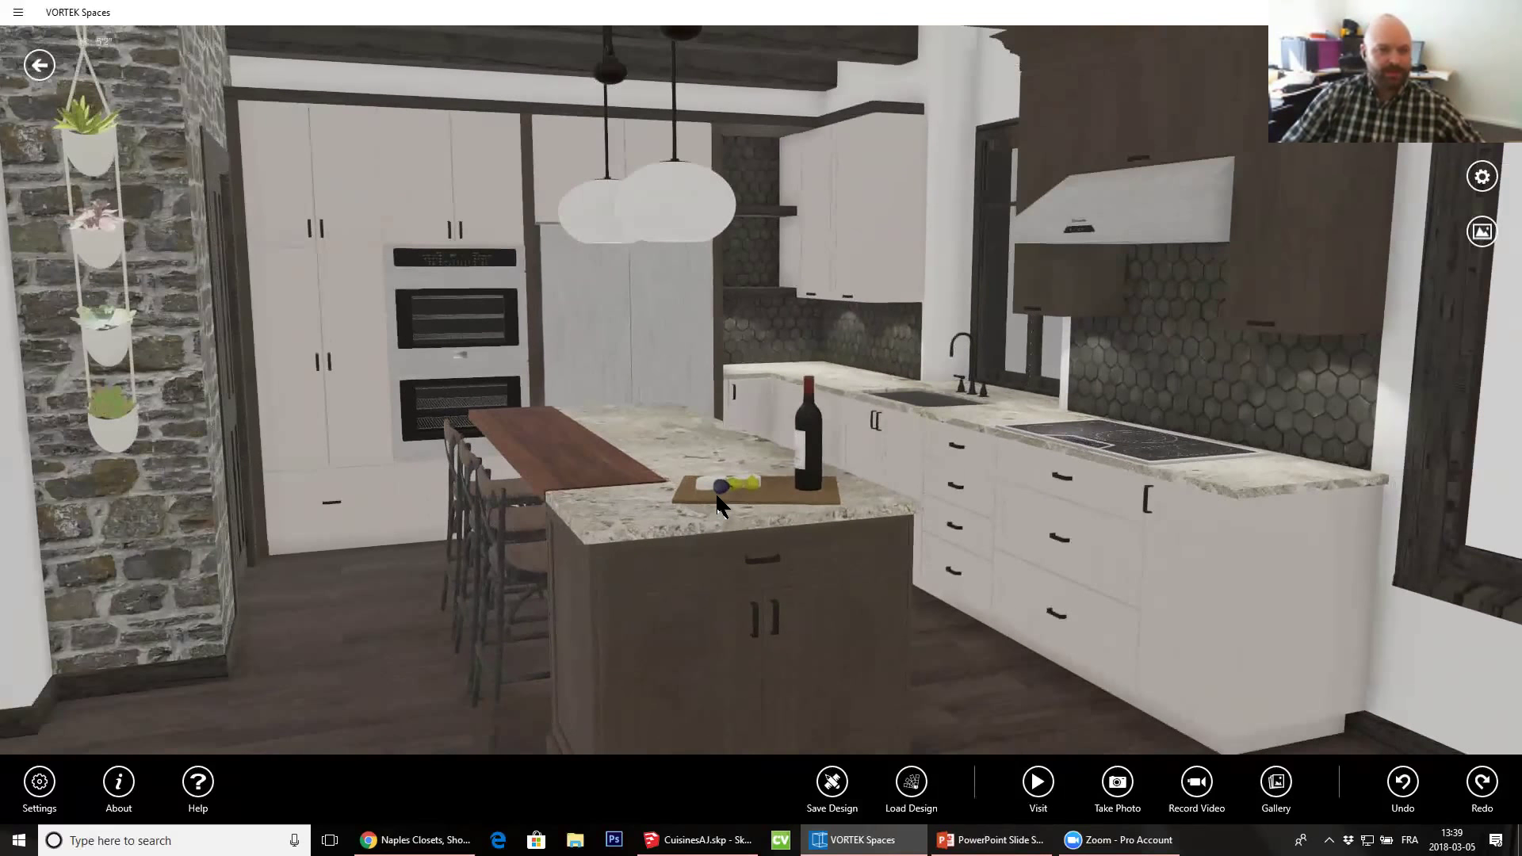
scroll(675, 405, "up", 5)
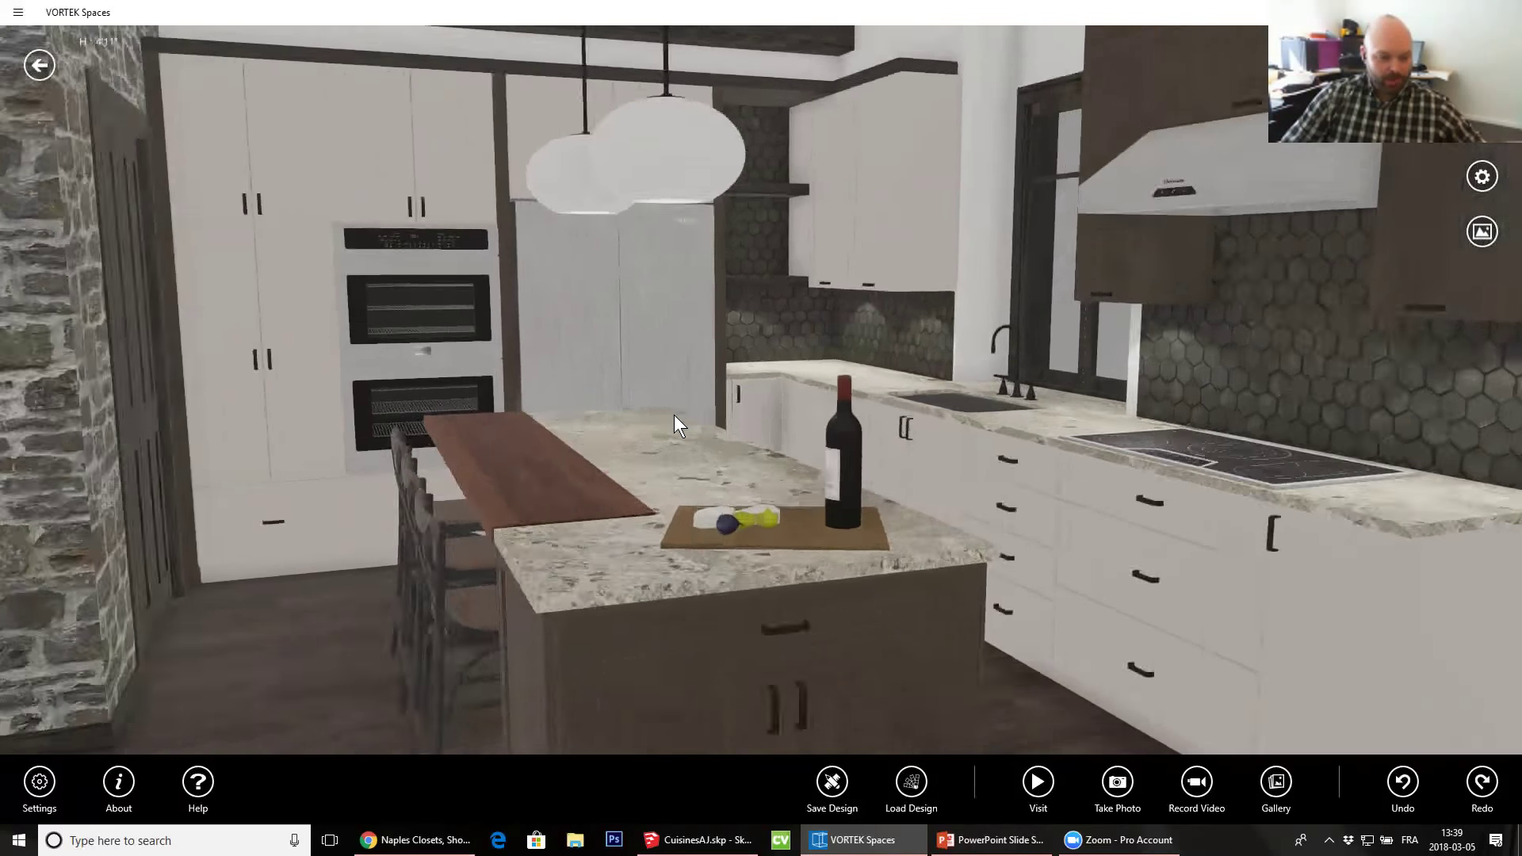
scroll(714, 488, "down", 4)
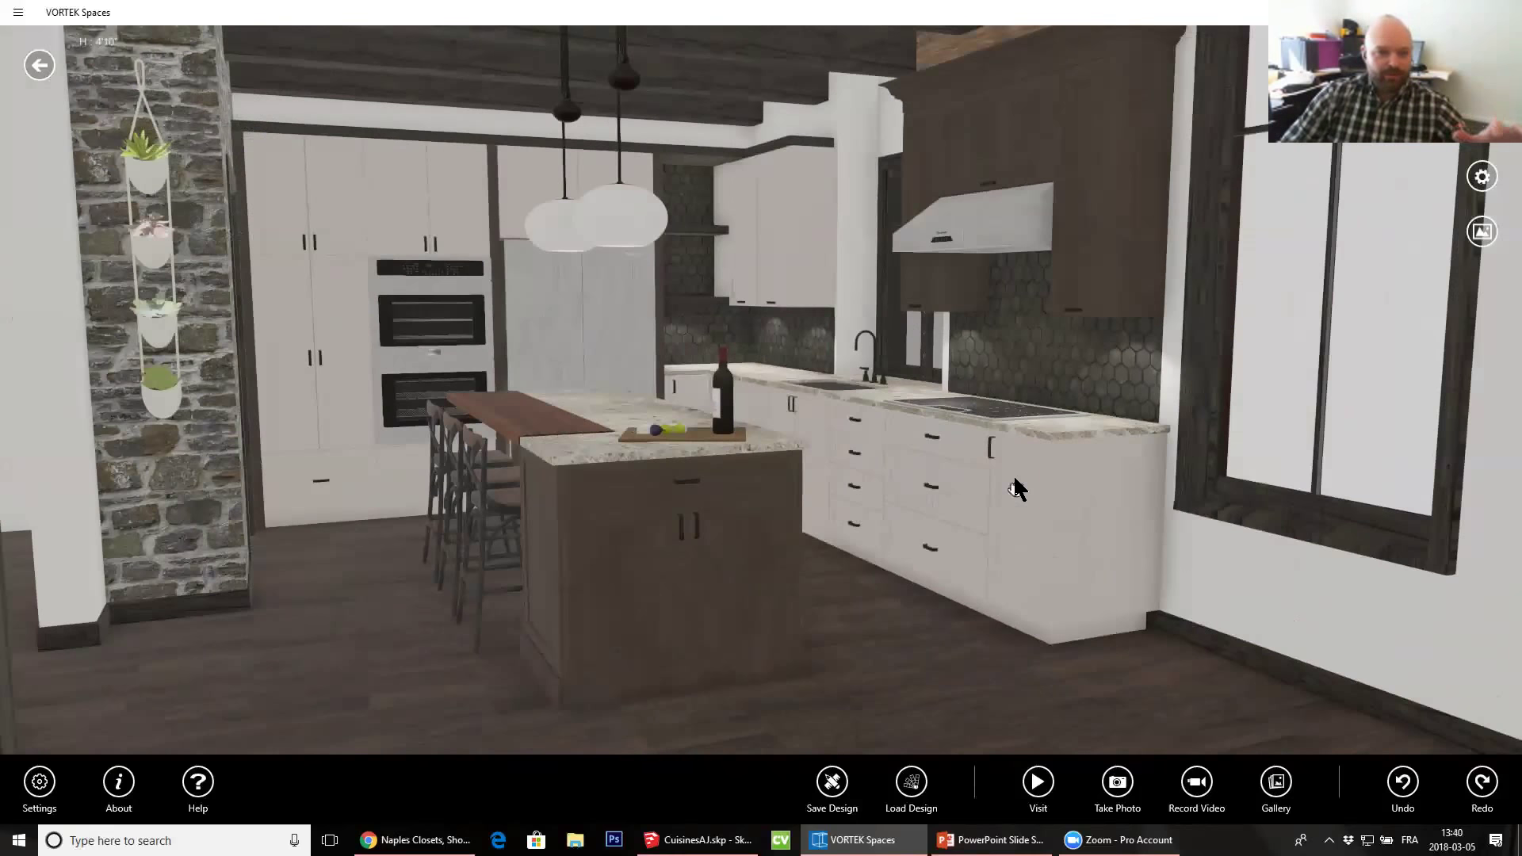
Select the kitchen floor and browse the Wood flooring materials for a replacement finish
left_click_drag(836, 625, 840, 517)
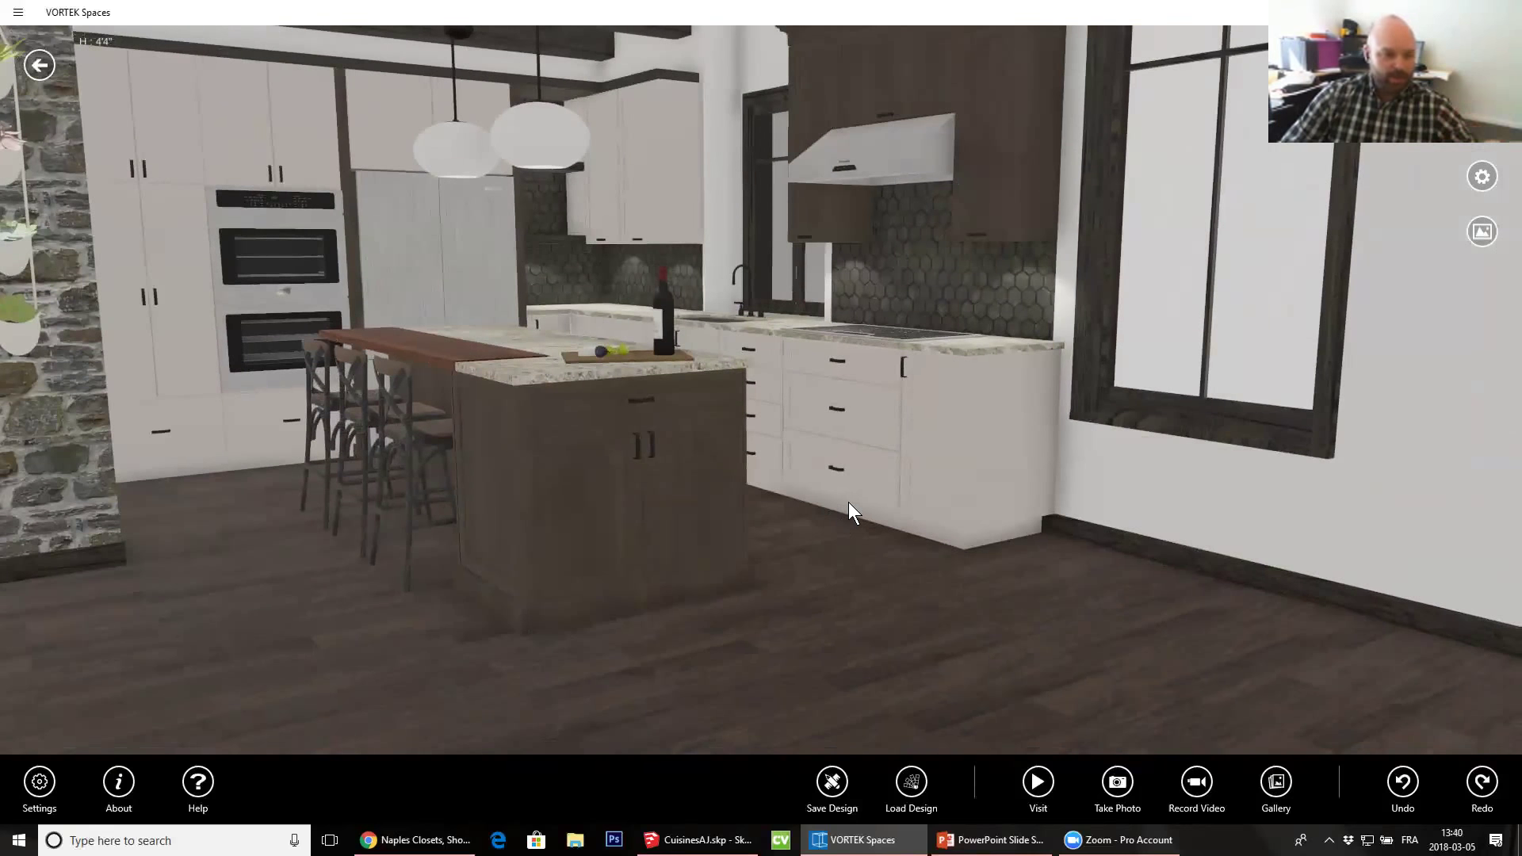
left_click(926, 582)
left_click_drag(926, 582, 882, 403)
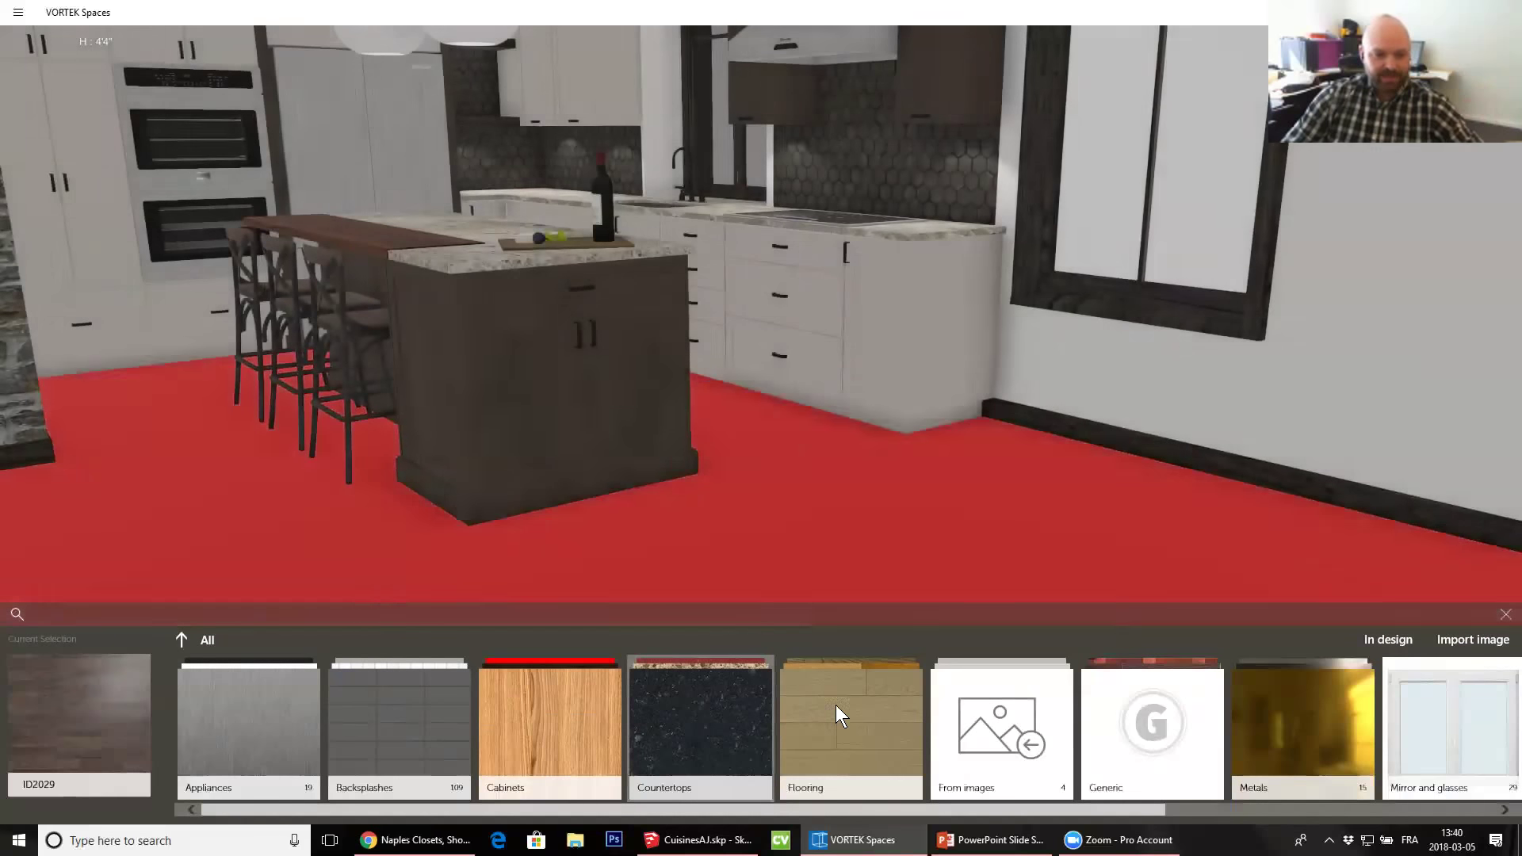
left_click(844, 726)
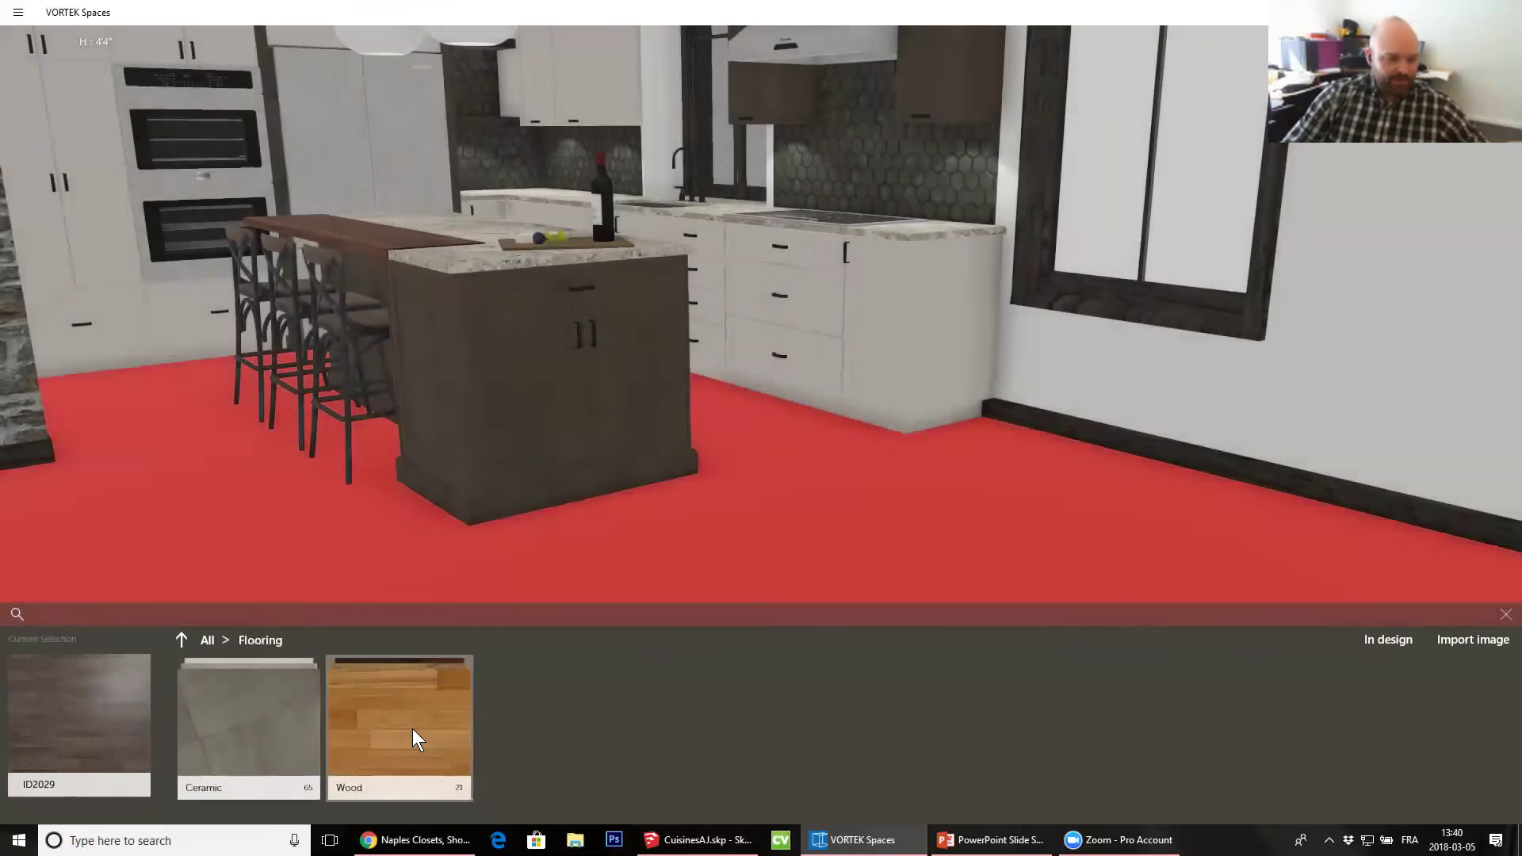
left_click(412, 729)
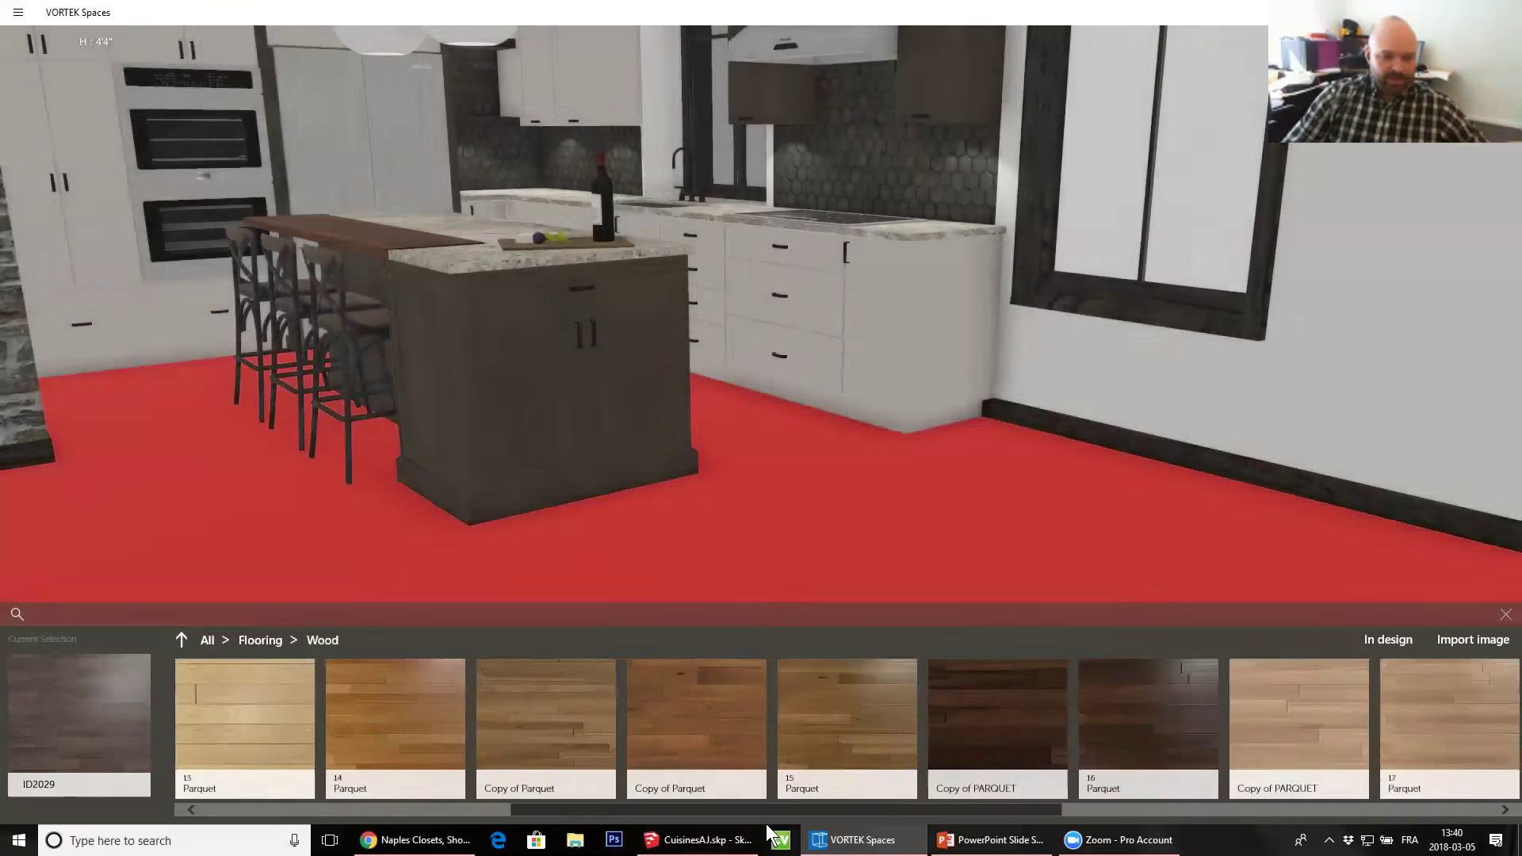
left_click_drag(767, 825, 737, 812)
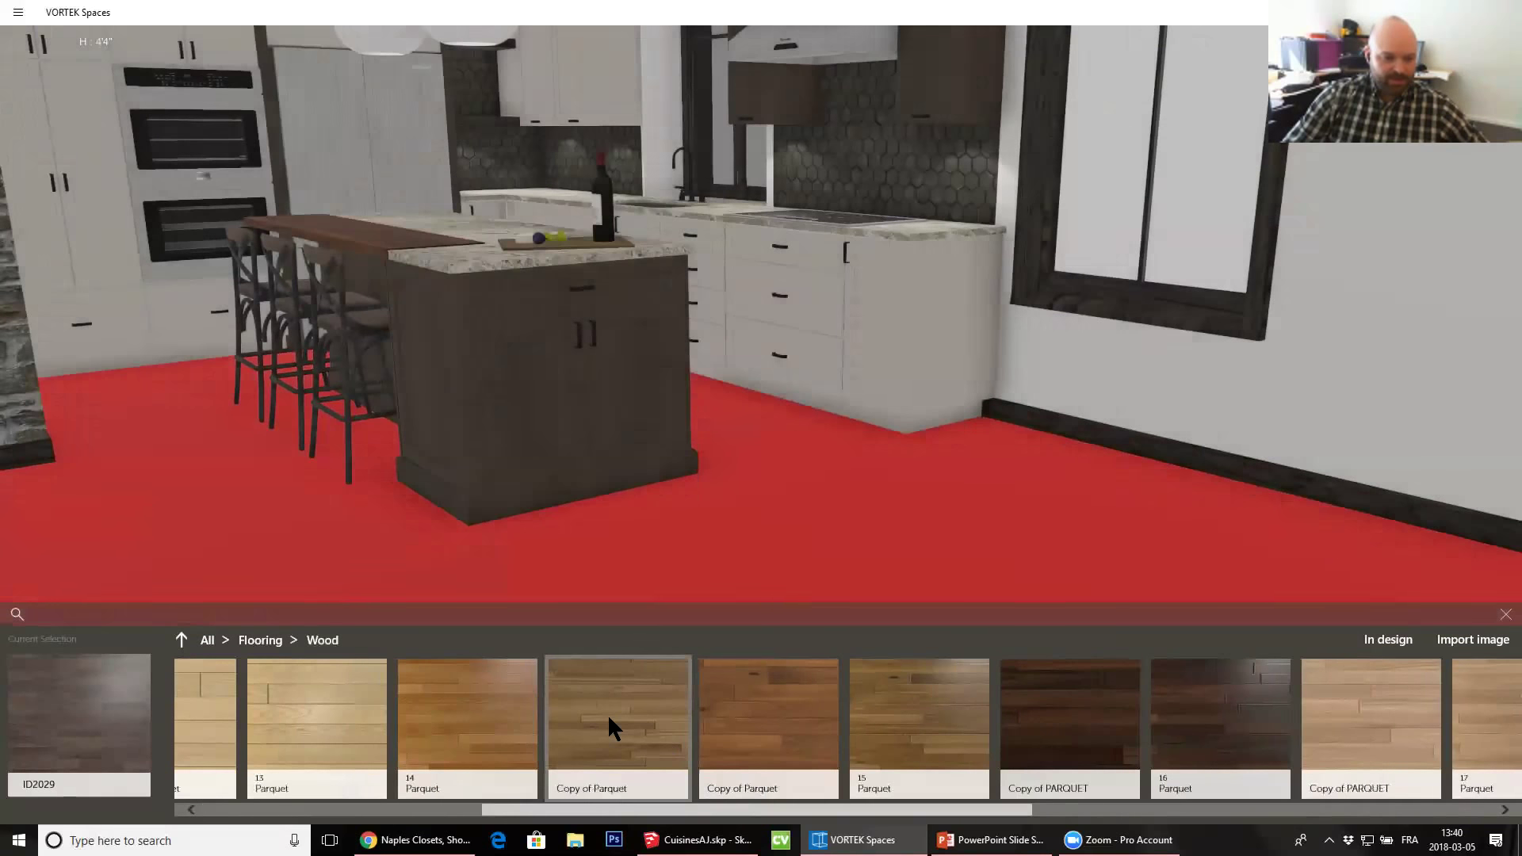
Try several light and dark parquet finishes on the floor and apply Parquet 15
left_click(608, 713)
left_click(463, 701)
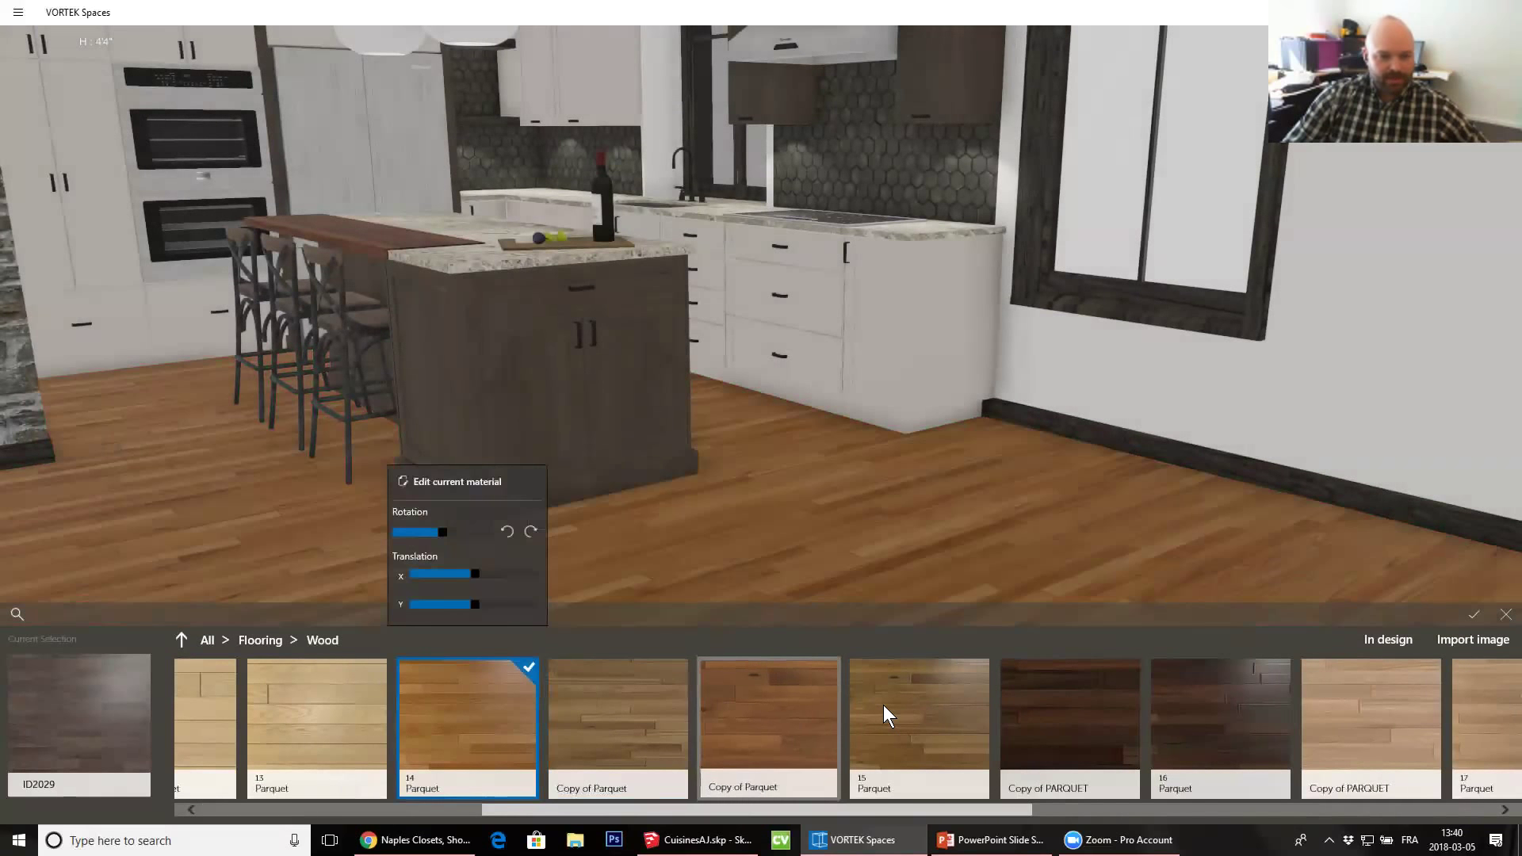
left_click(884, 705)
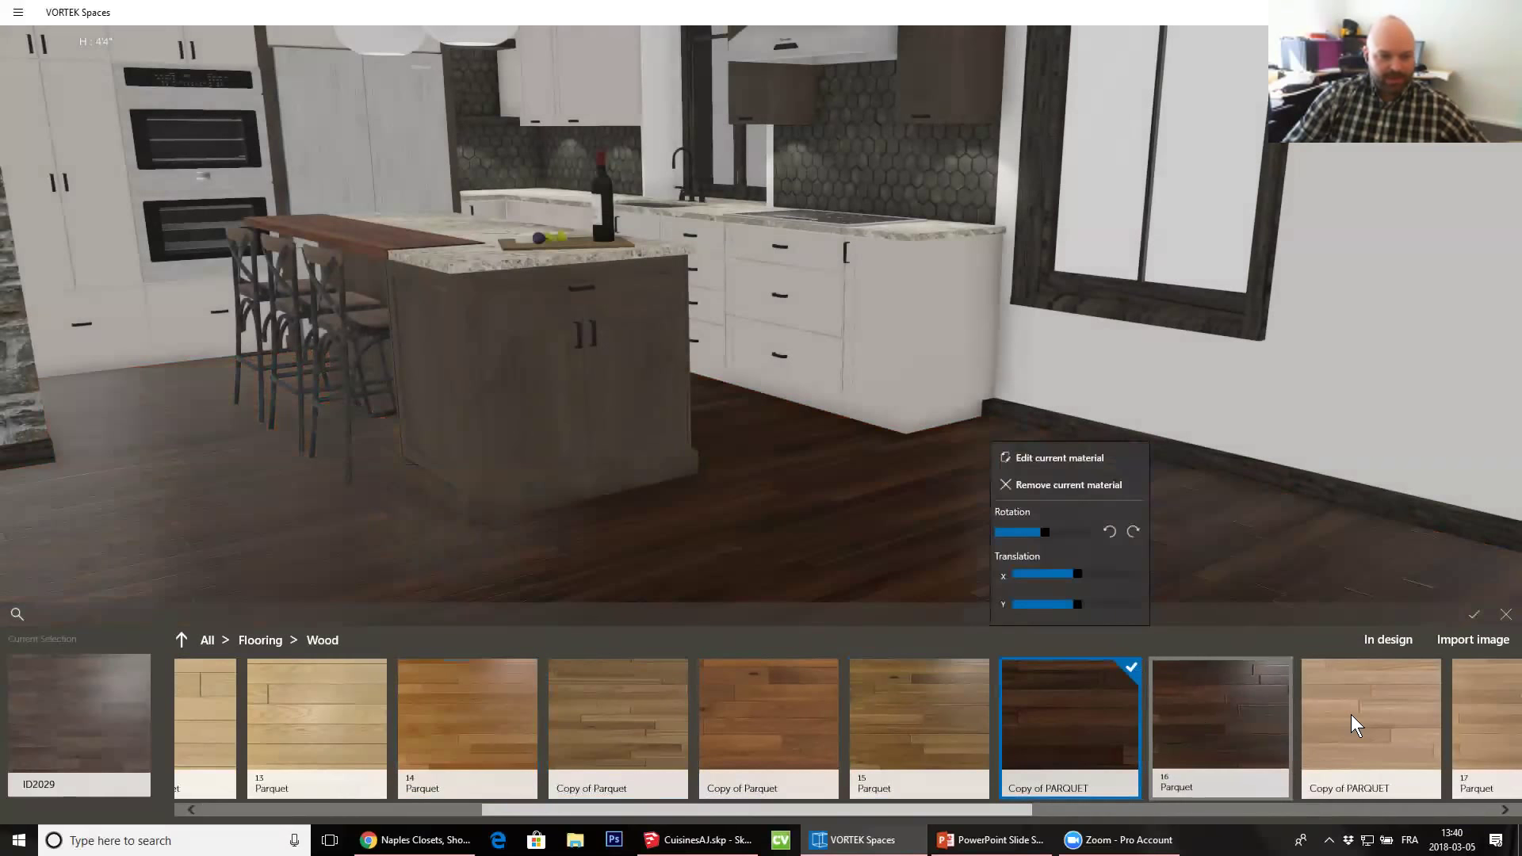
left_click(1351, 725)
left_click(888, 718)
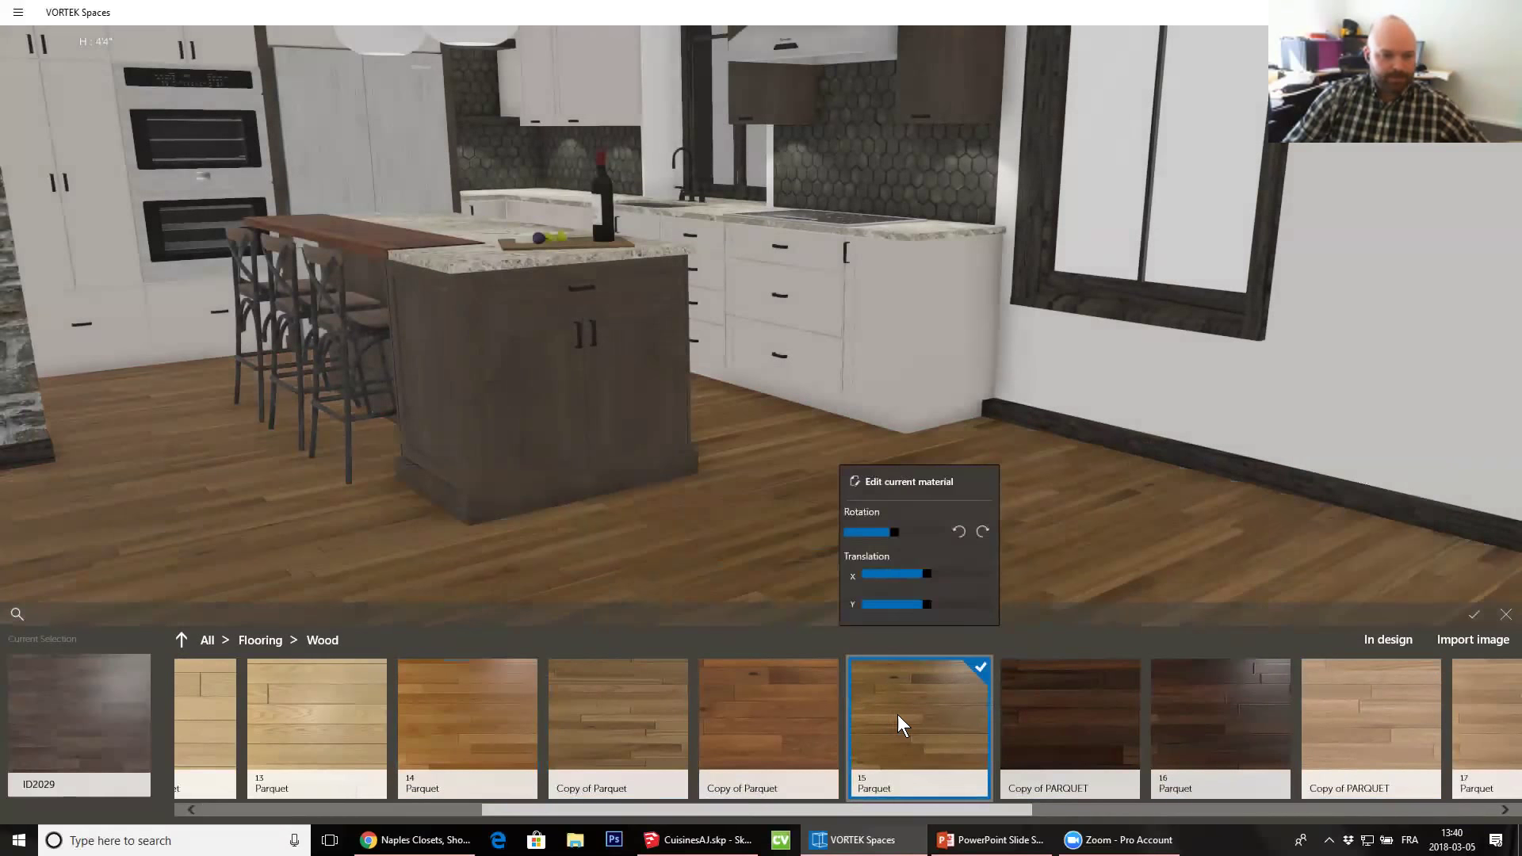
left_click(703, 517)
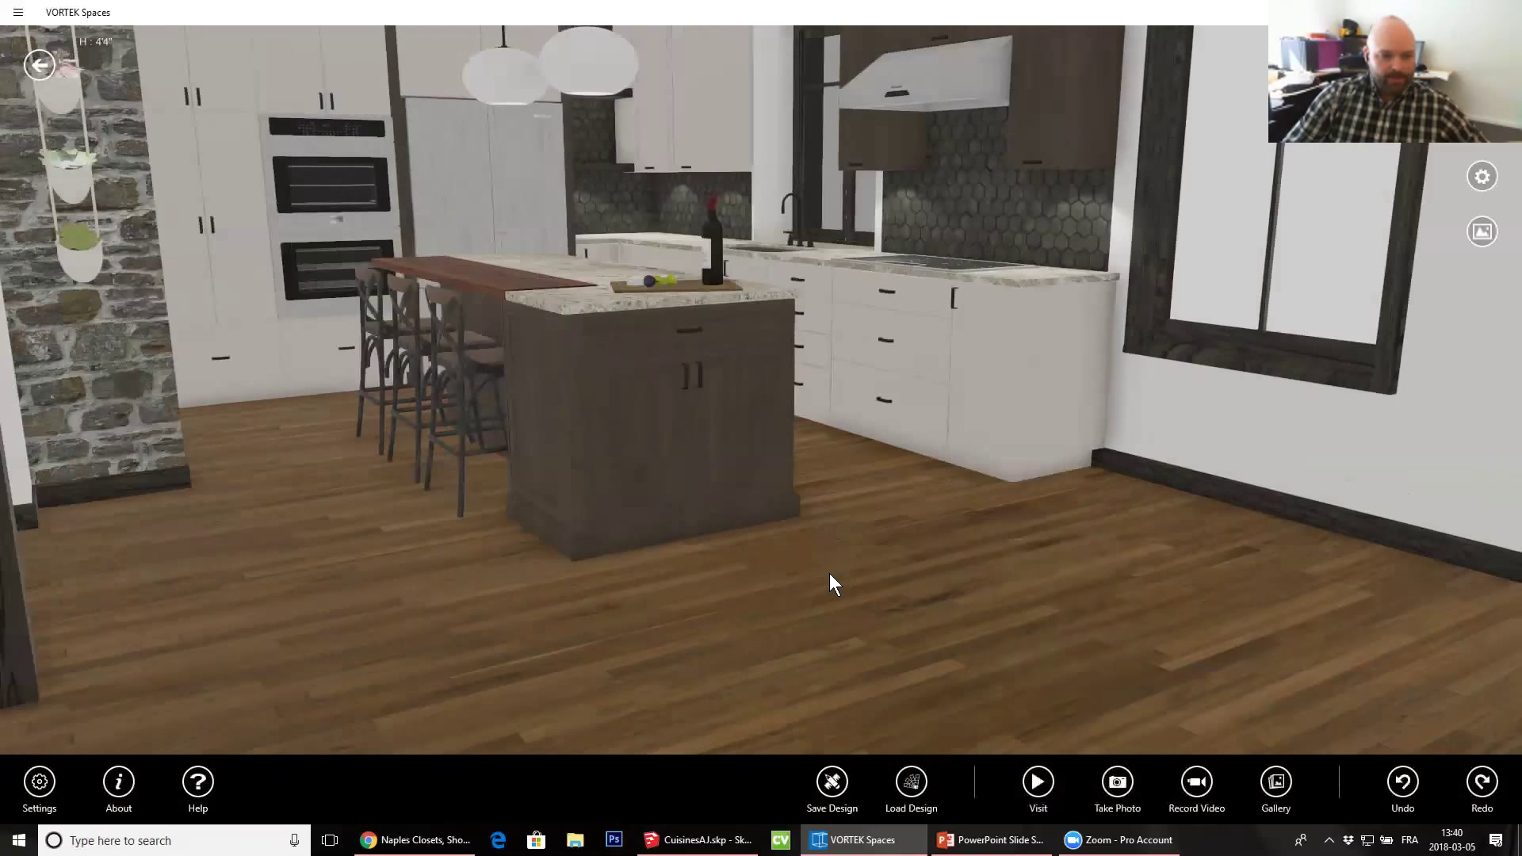
Rotate the Parquet 15 material on the floor to change the direction of the planks
left_click(830, 582)
left_click(904, 710)
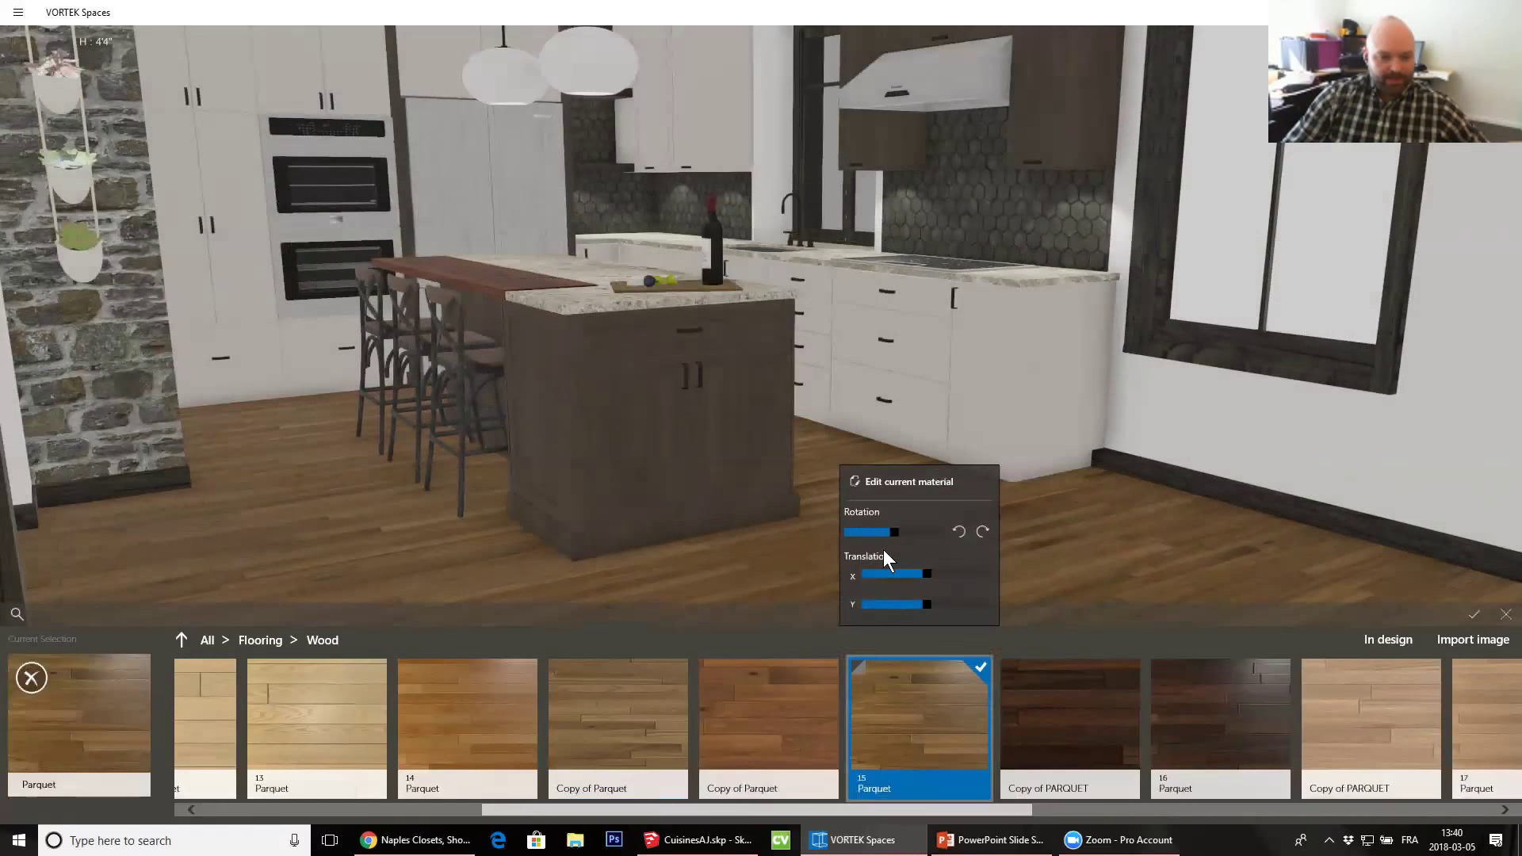
left_click_drag(888, 531, 980, 545)
left_click(802, 458)
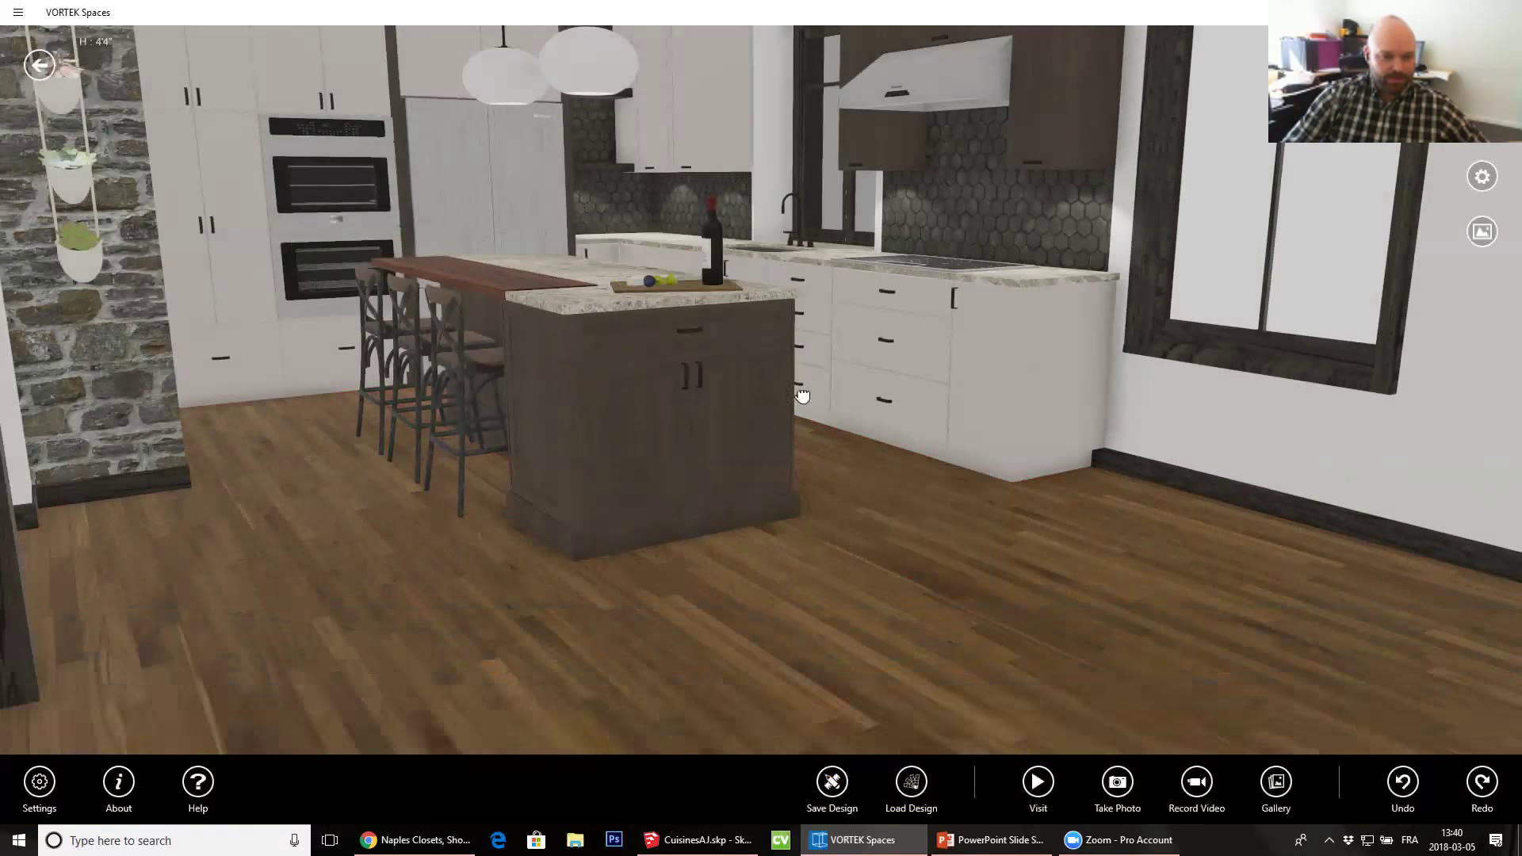
Apply the Arauco finish WF394 Arctic Groove to the four recessed door panels of the tall cabinets beside the stone wall
left_click_drag(798, 387, 980, 468)
left_click_drag(872, 466, 949, 392)
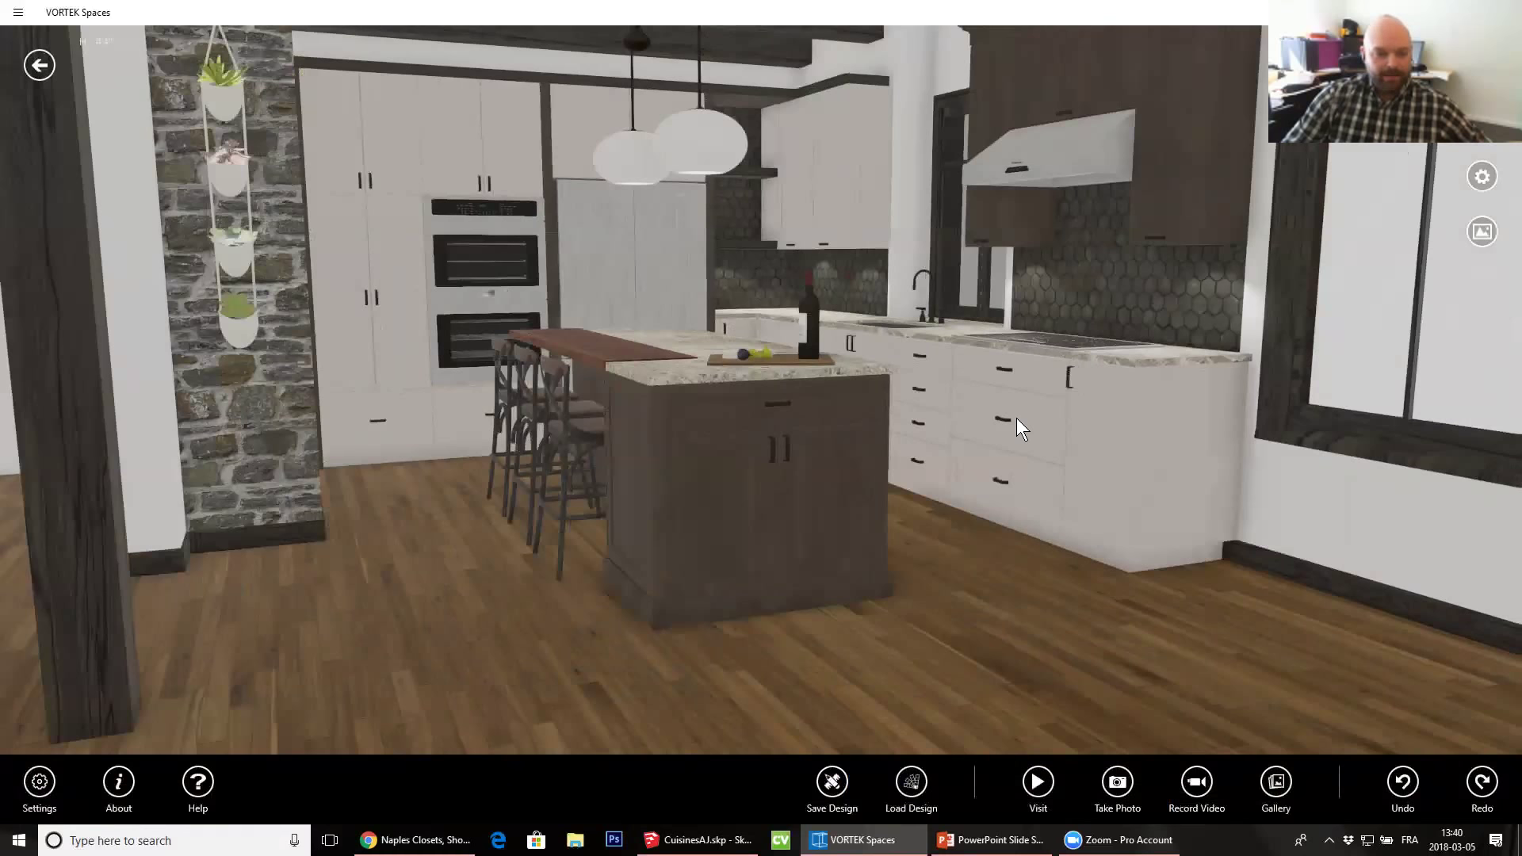
left_click(835, 446)
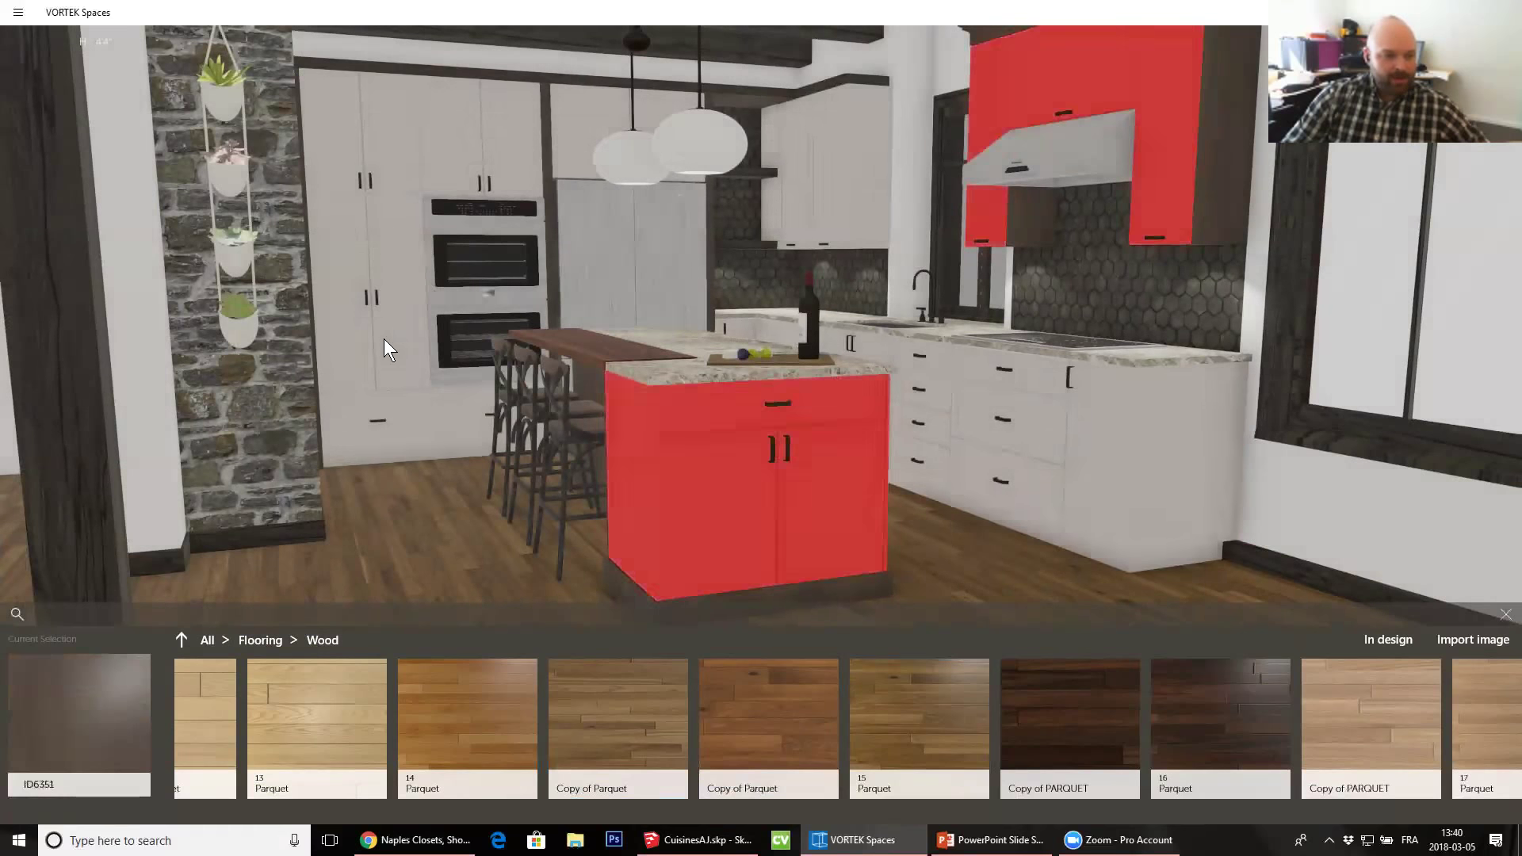
left_click(383, 339)
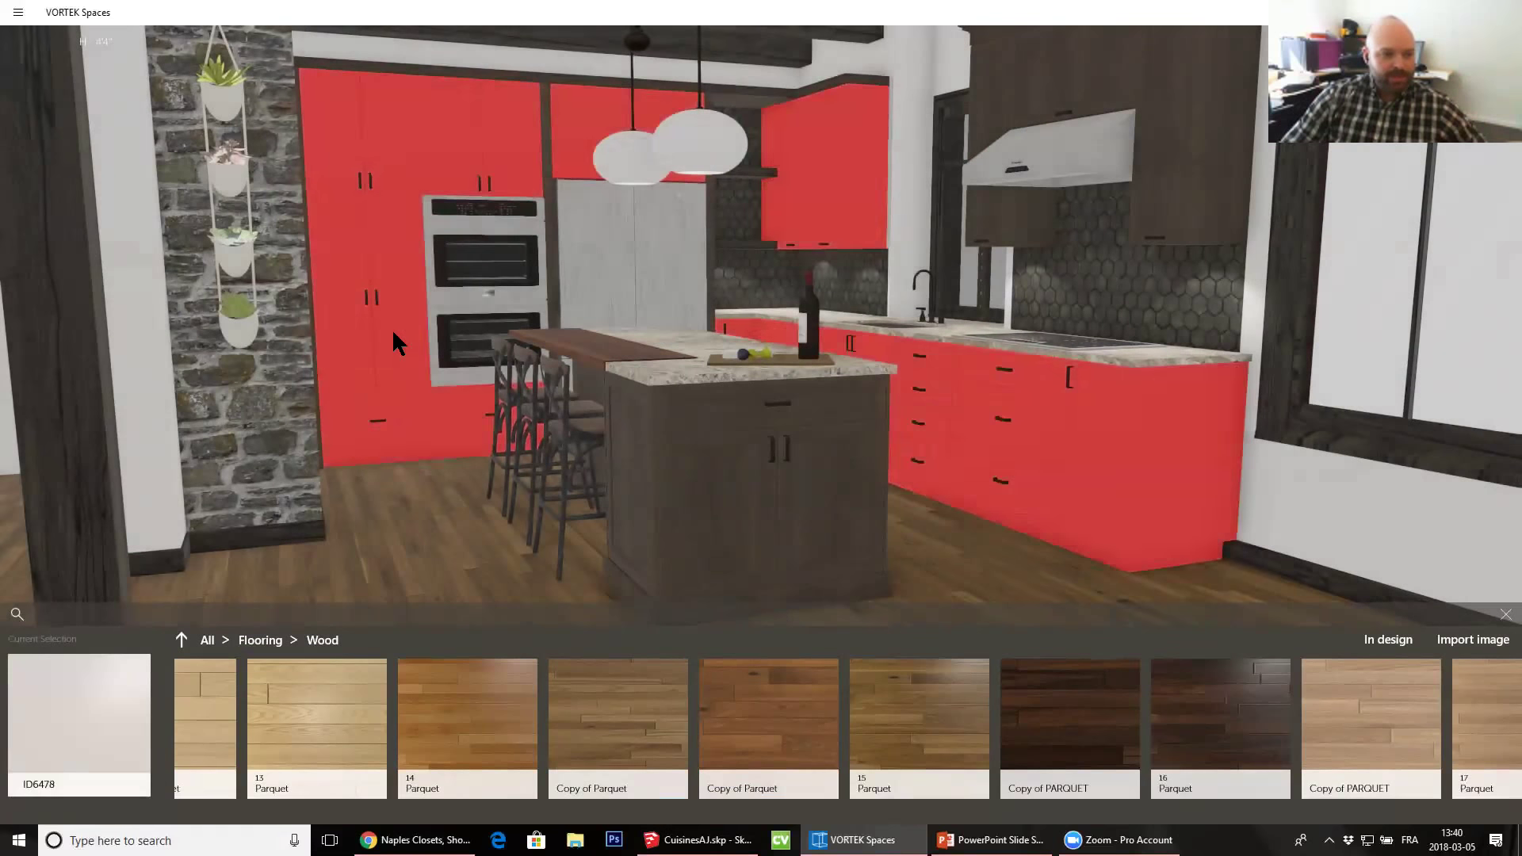
left_click(391, 328)
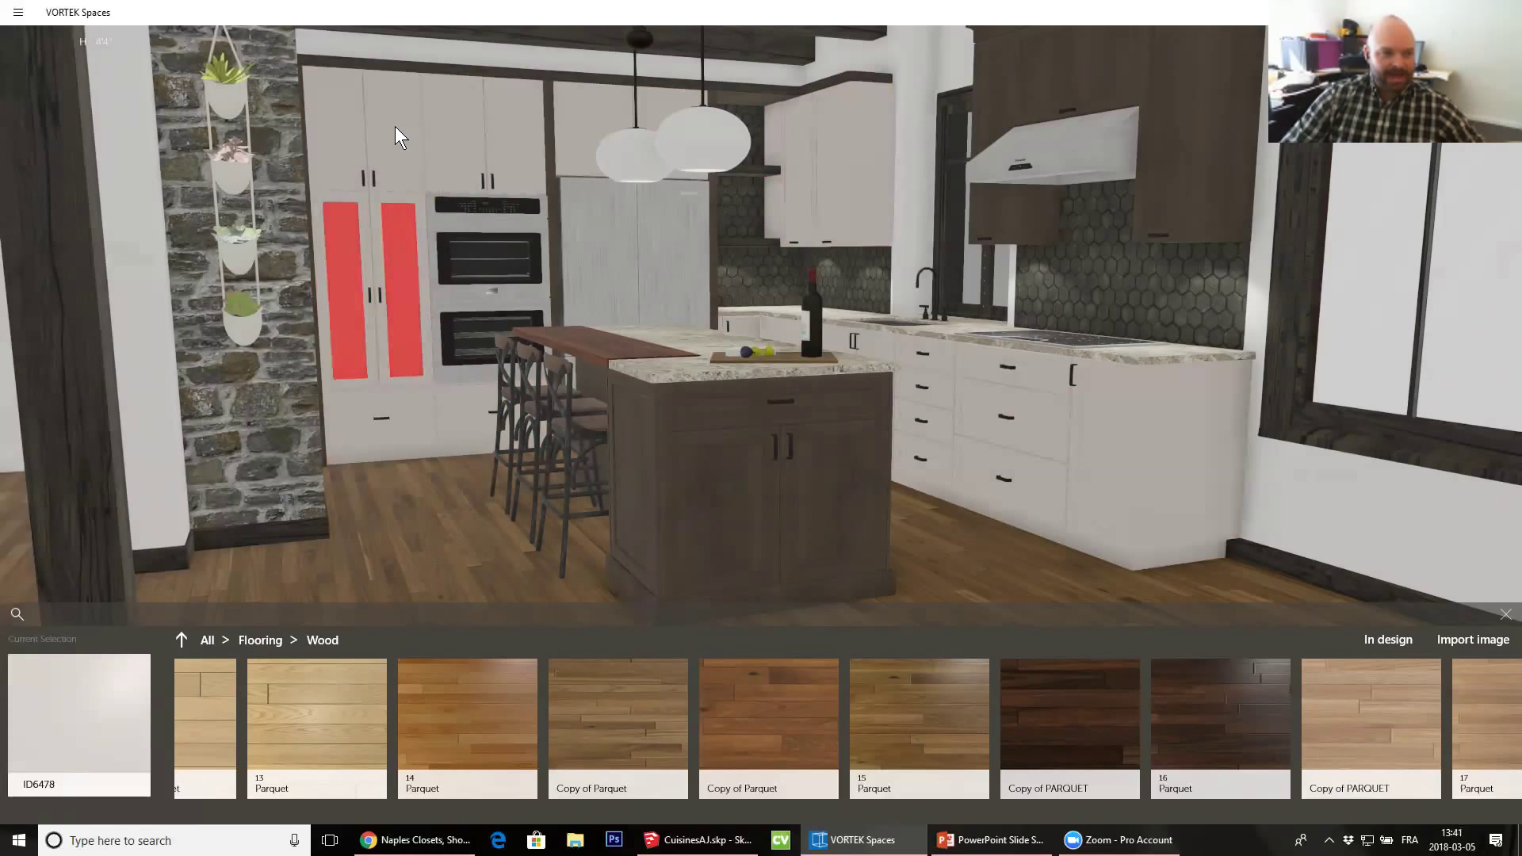
left_click(195, 640)
left_click(547, 726)
left_click(299, 704)
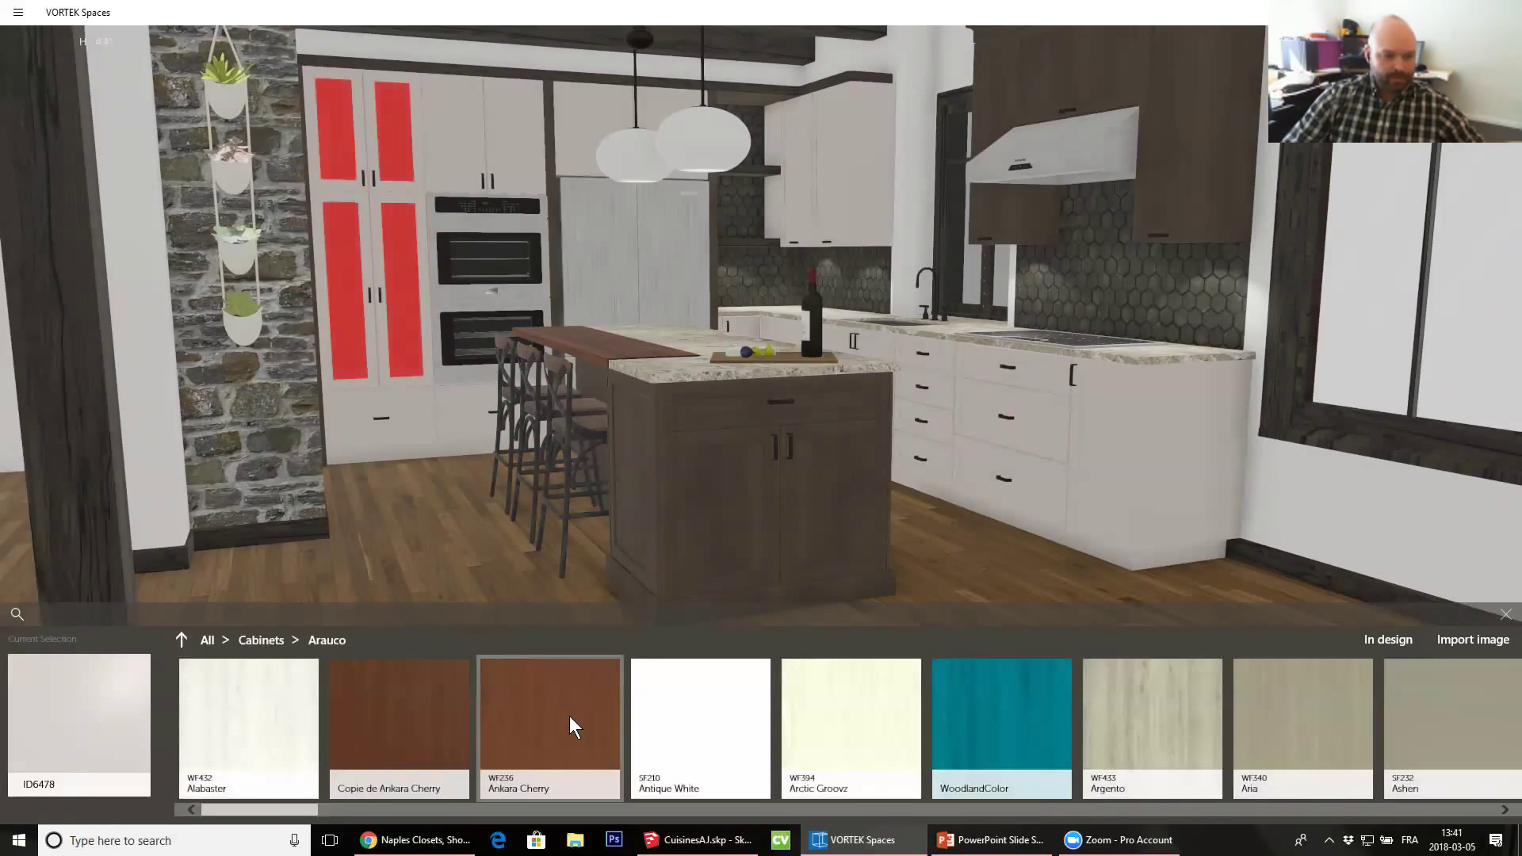
left_click(832, 691)
left_click(698, 587)
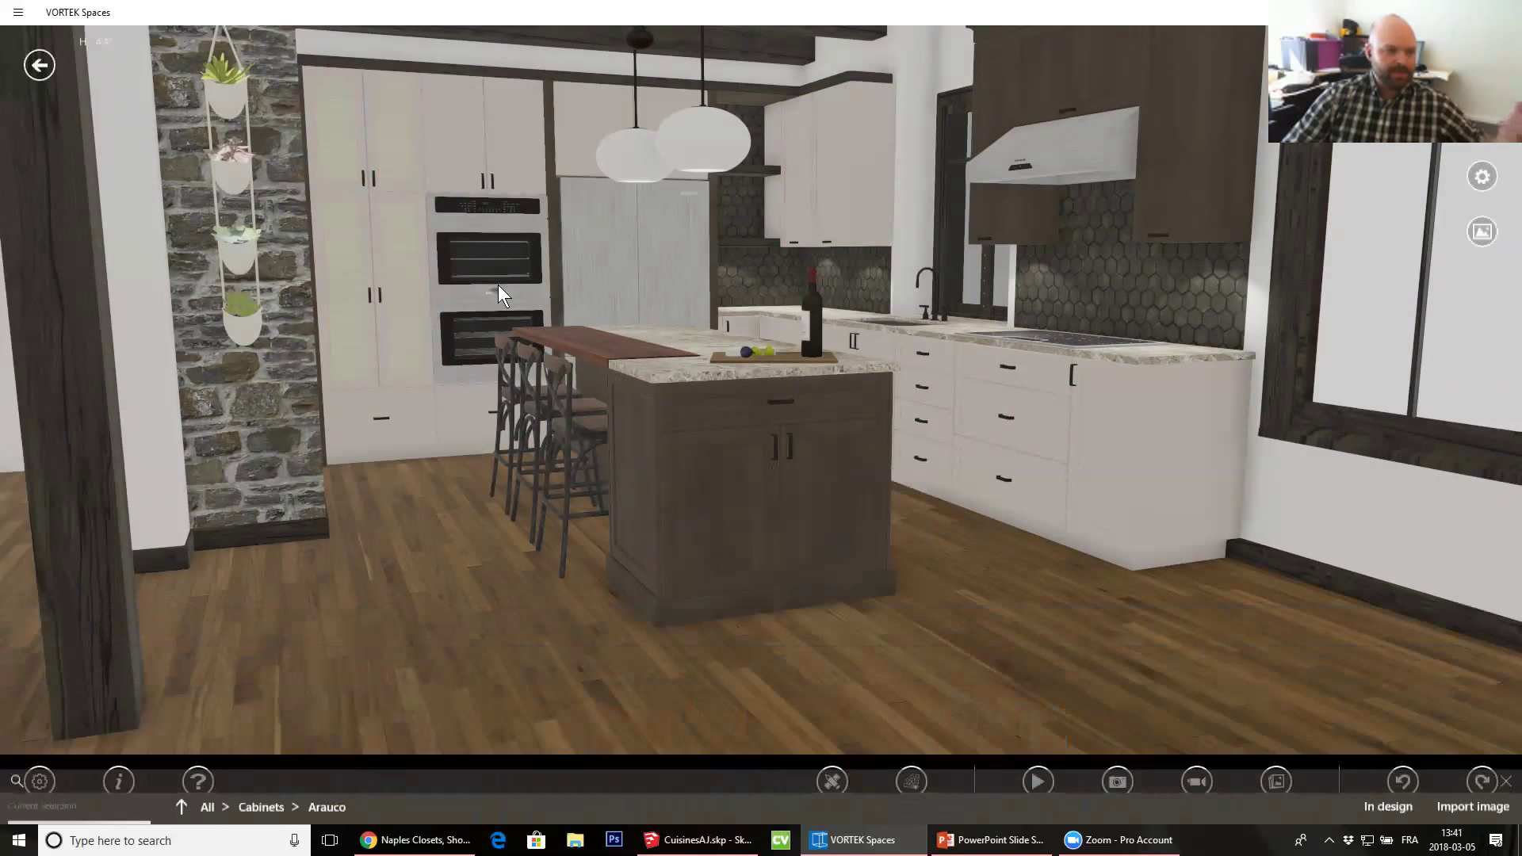
Apply the Uniboard finish 810 Antique White to the light-coloured kitchen cabinets
left_click(404, 440)
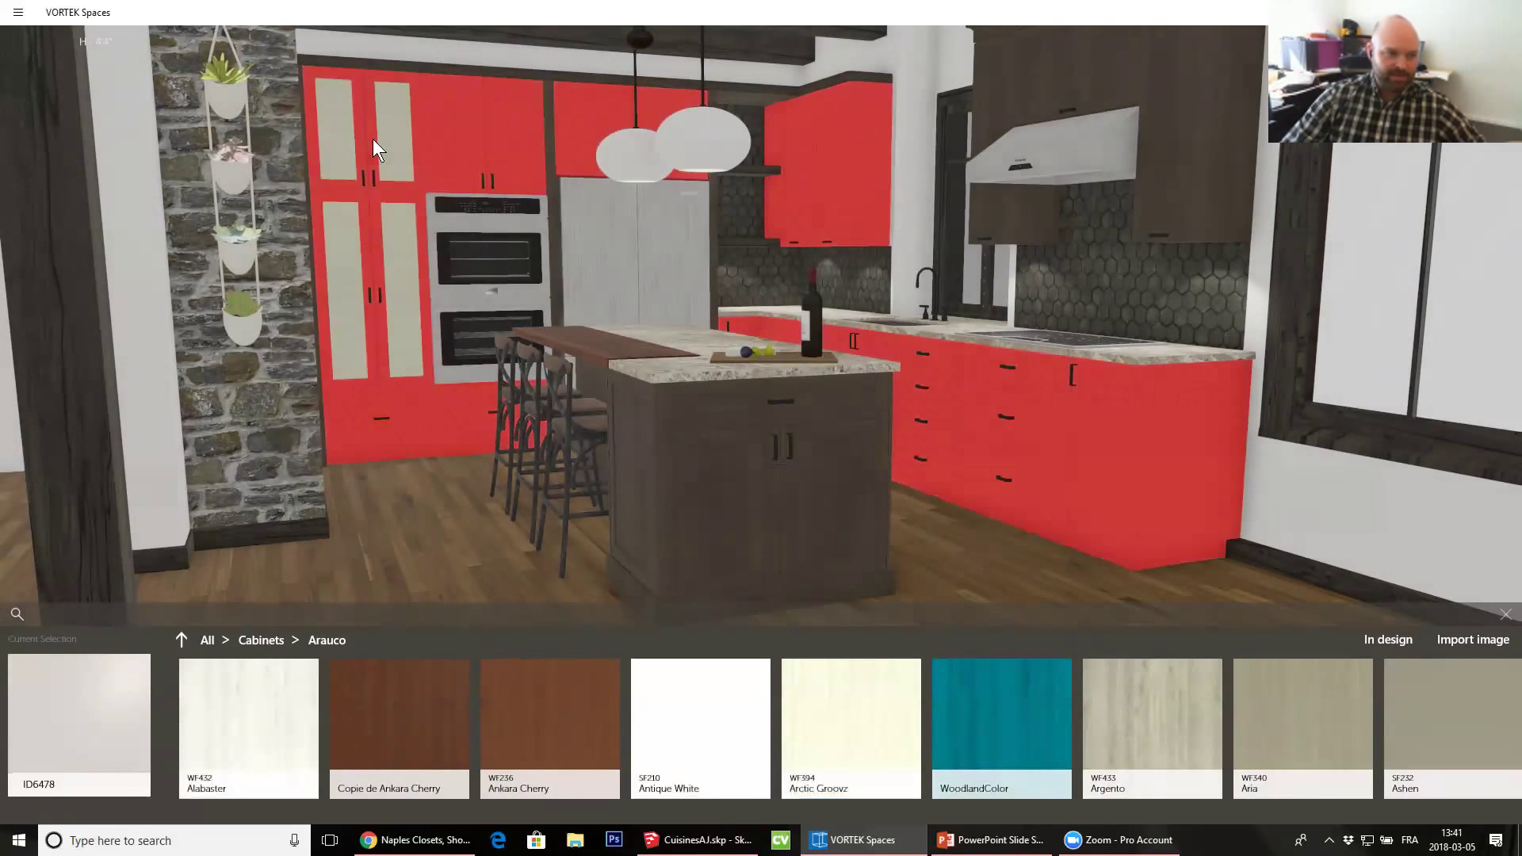
left_click(207, 639)
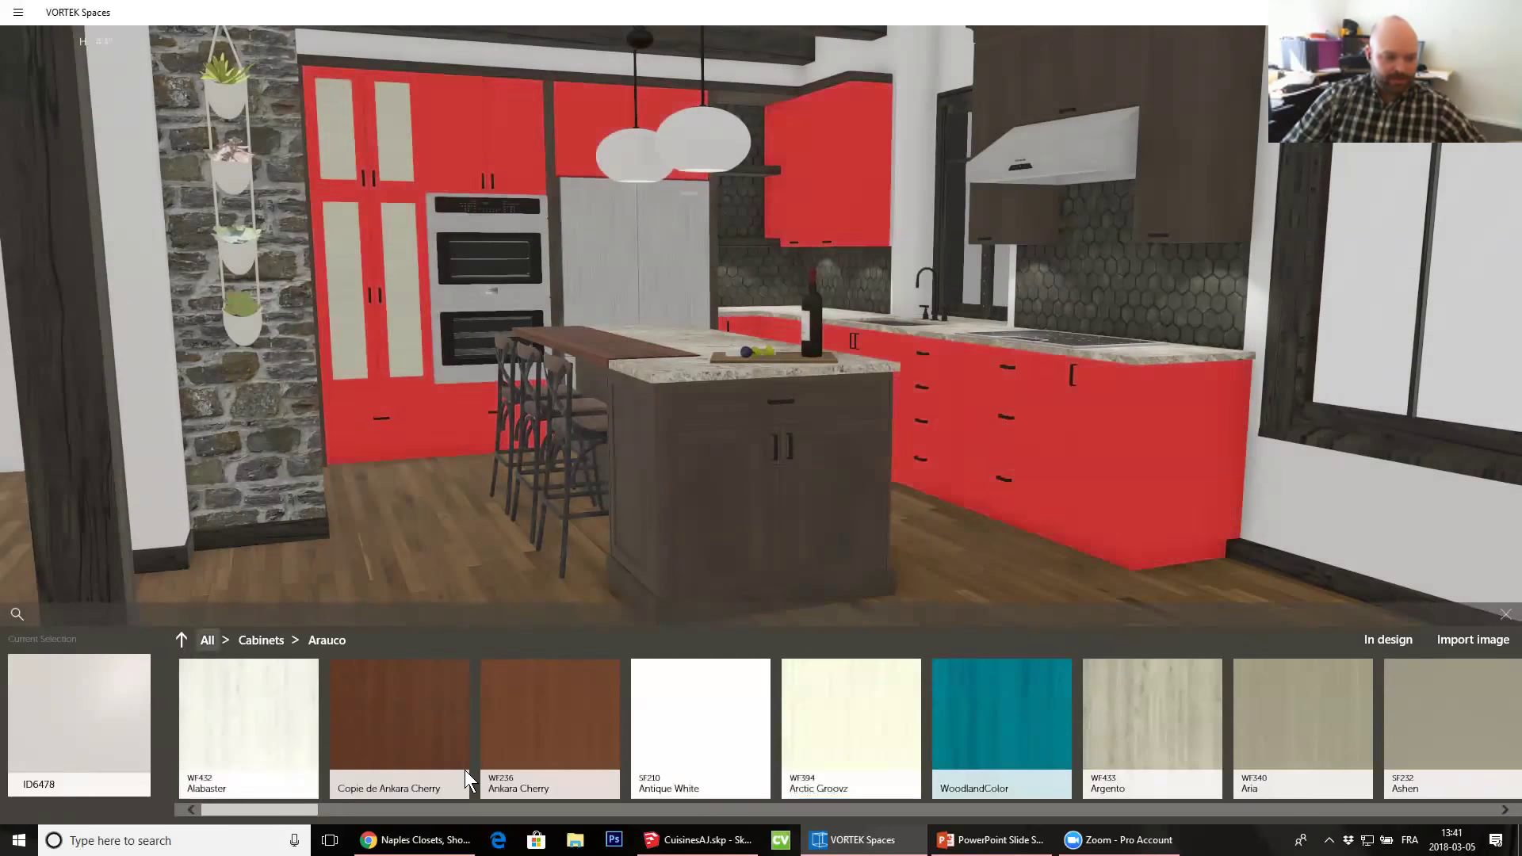
scroll(1018, 789, "down", 3)
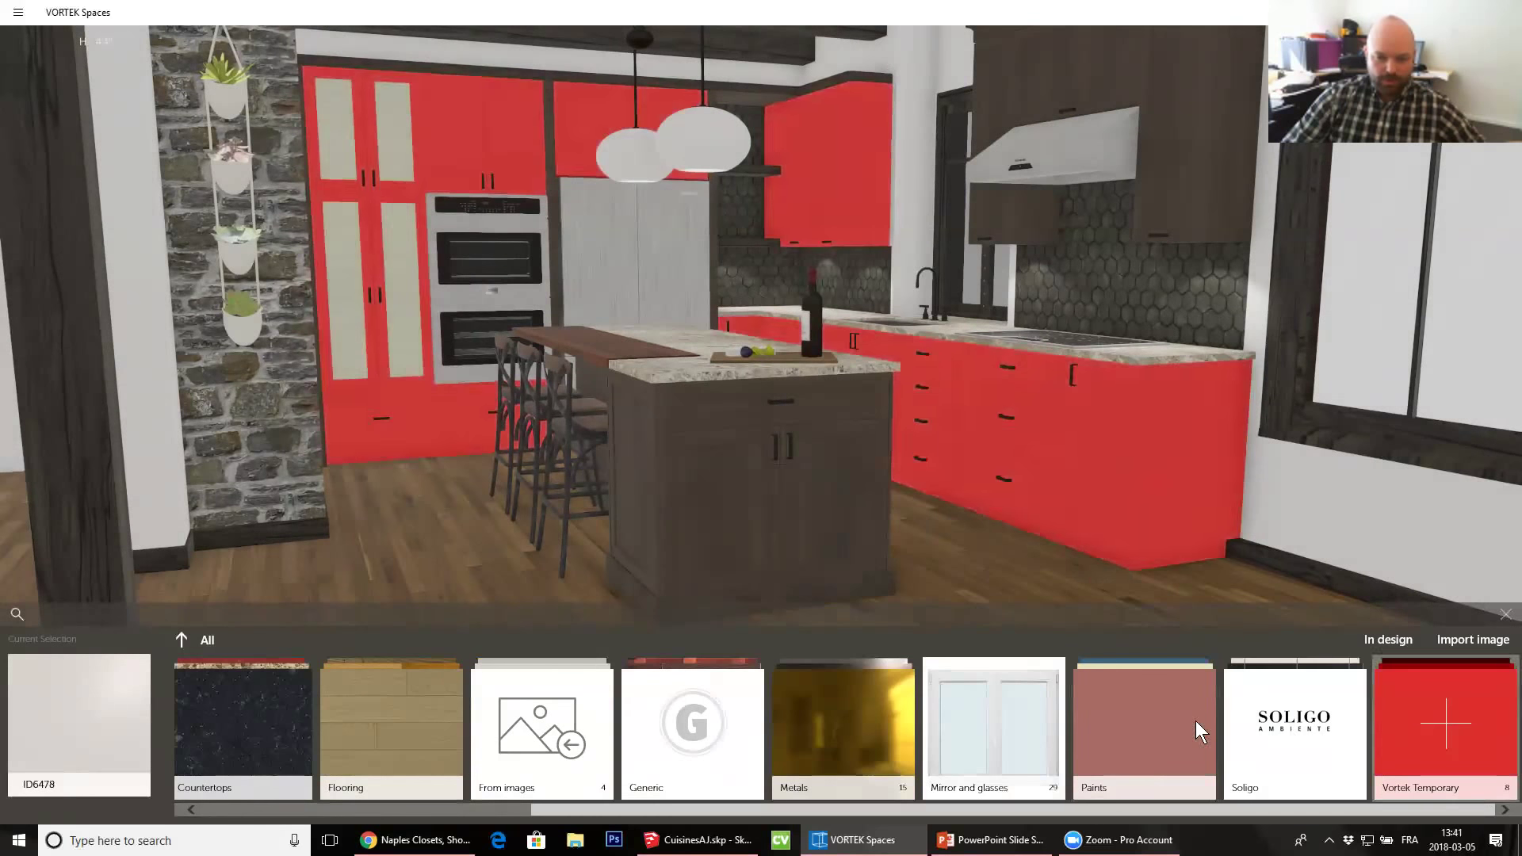
scroll(437, 806, "up", 3)
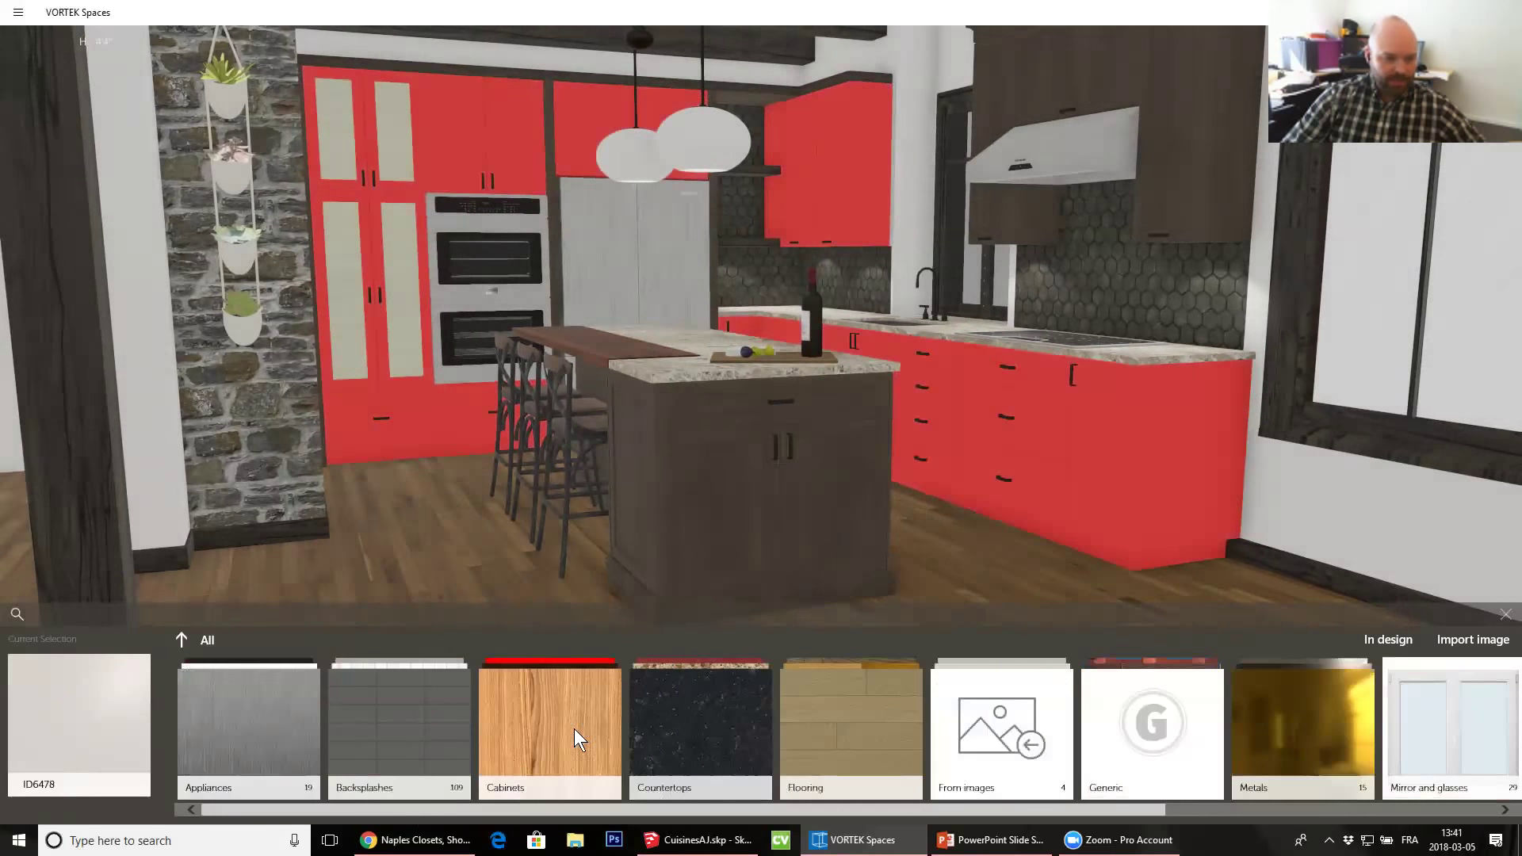
left_click(574, 730)
scroll(761, 791, "down", 3)
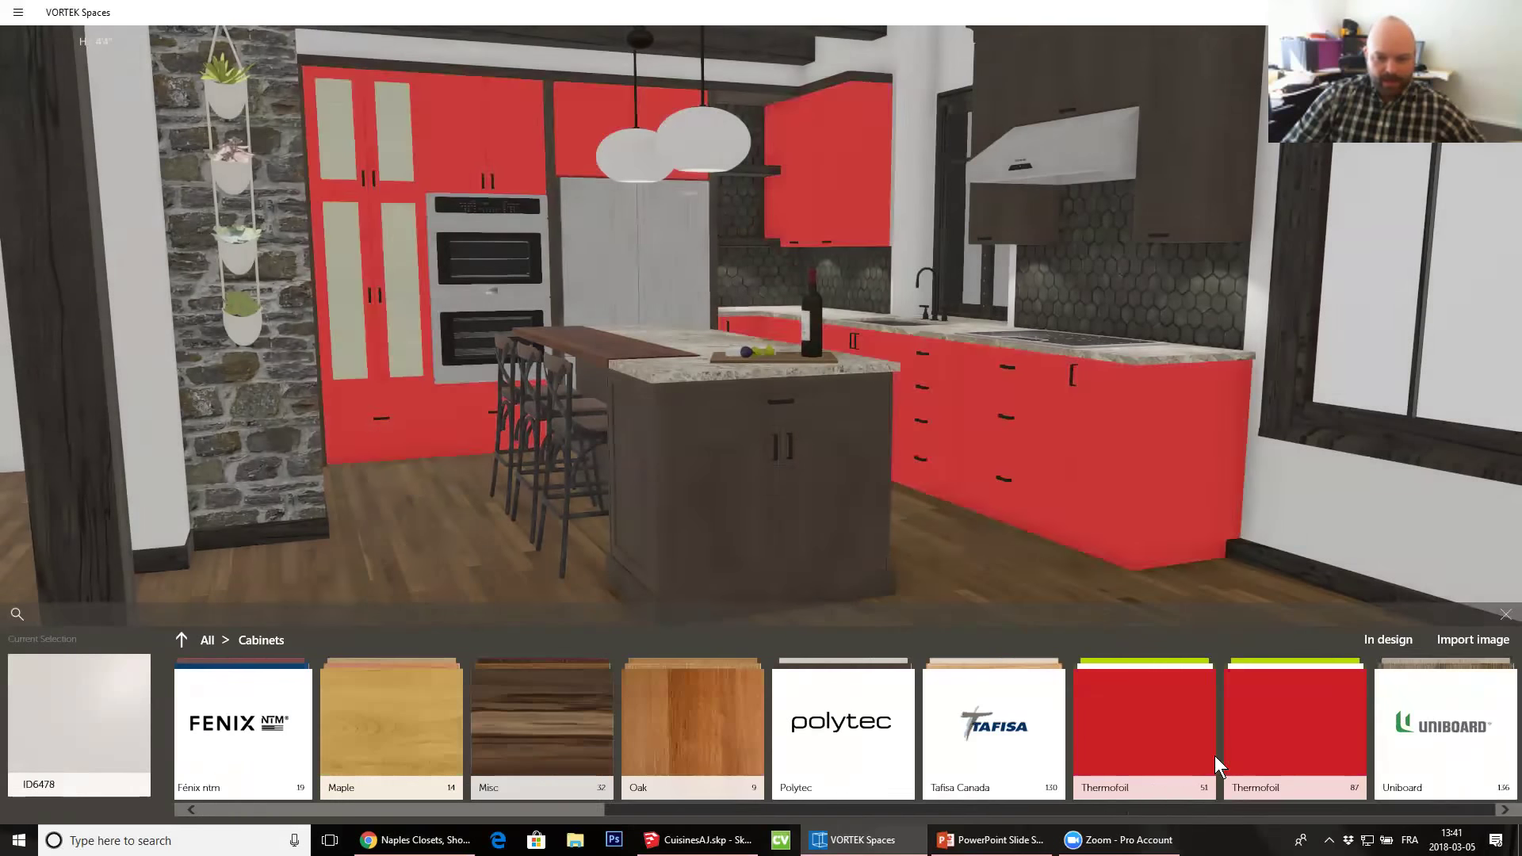
left_click(1268, 720)
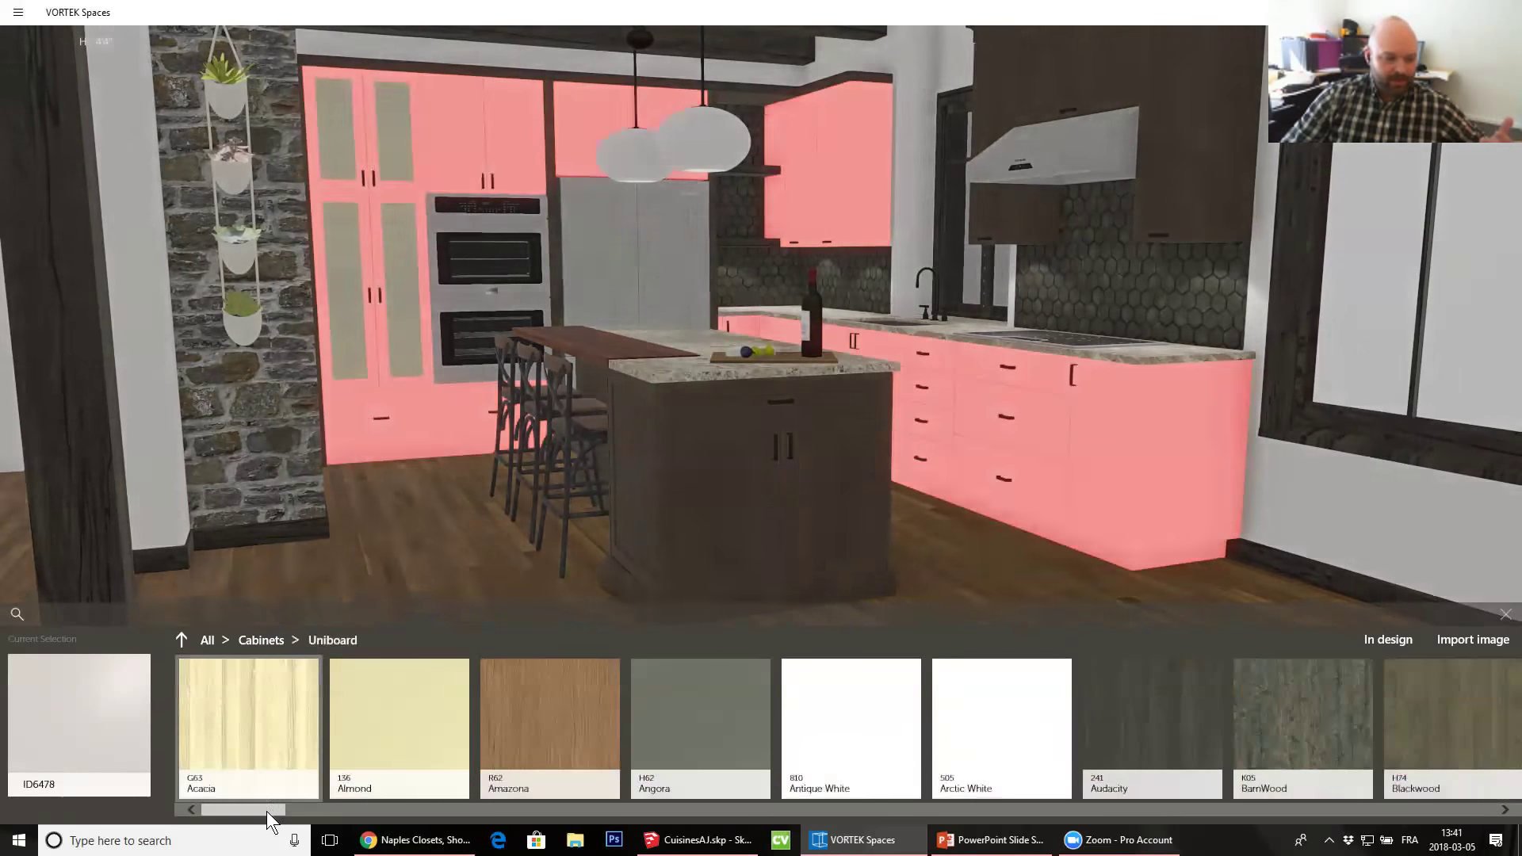
left_click_drag(266, 811, 294, 811)
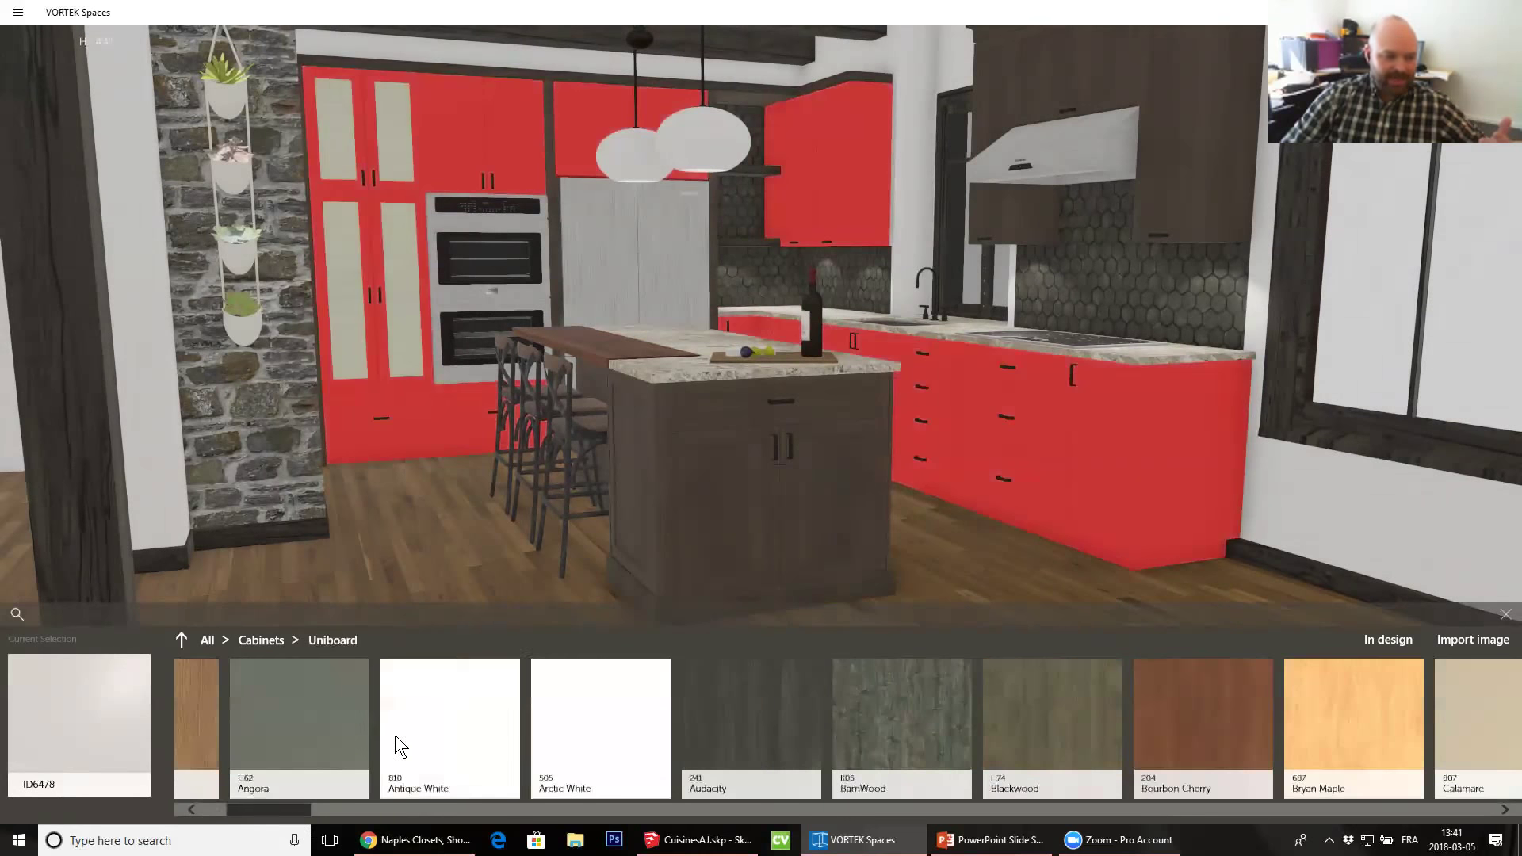
left_click(446, 723)
left_click(931, 382)
middle_click_drag(931, 382, 872, 411)
Compare Cambria countertop materials on the island and perimeter counters and apply Bellingham
left_click(602, 406)
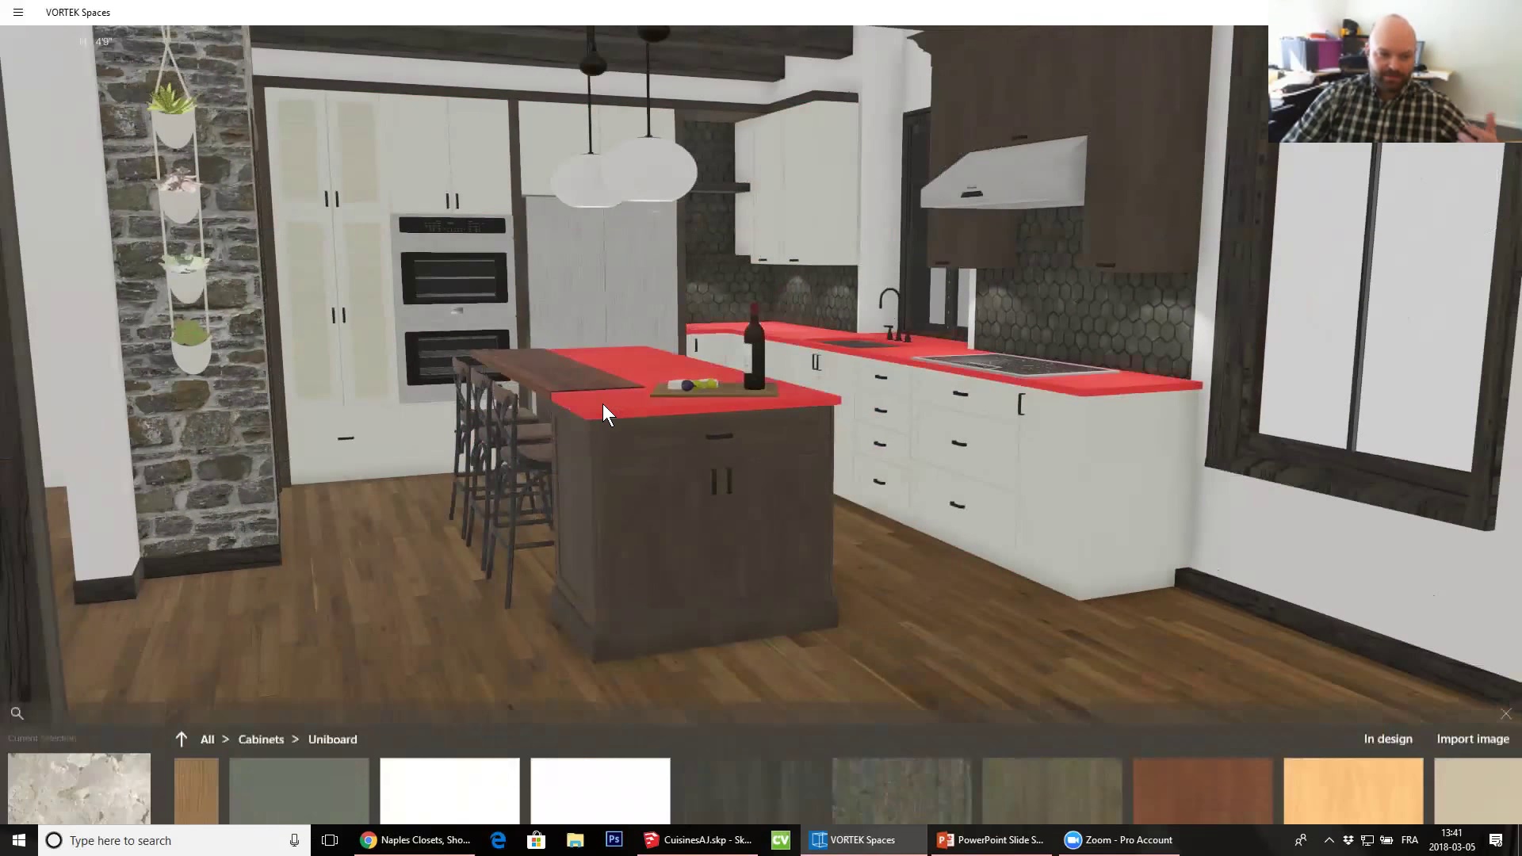
left_click(206, 641)
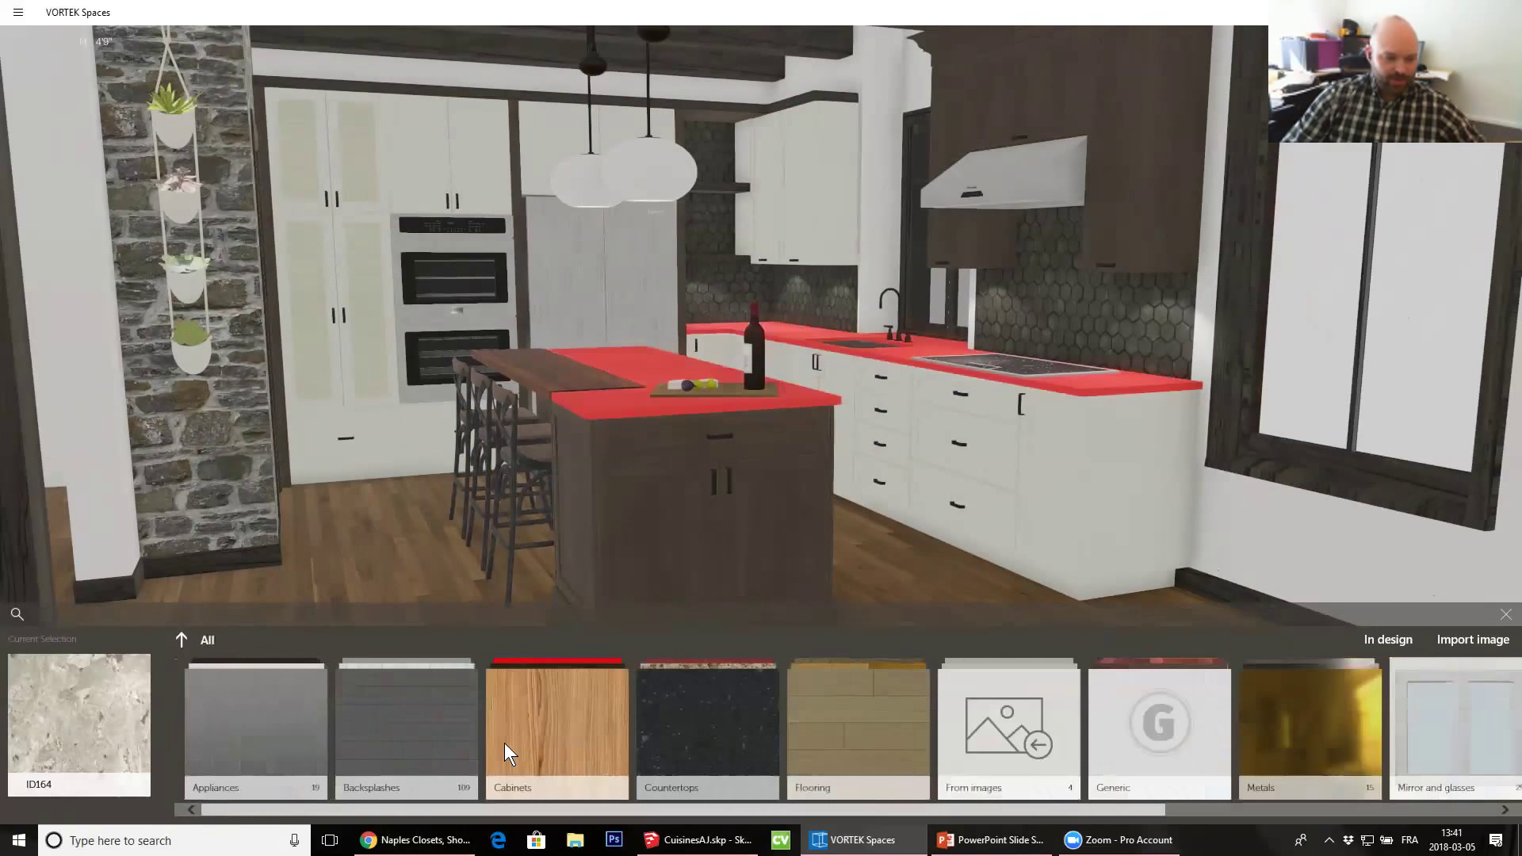
left_click(707, 726)
left_click(554, 725)
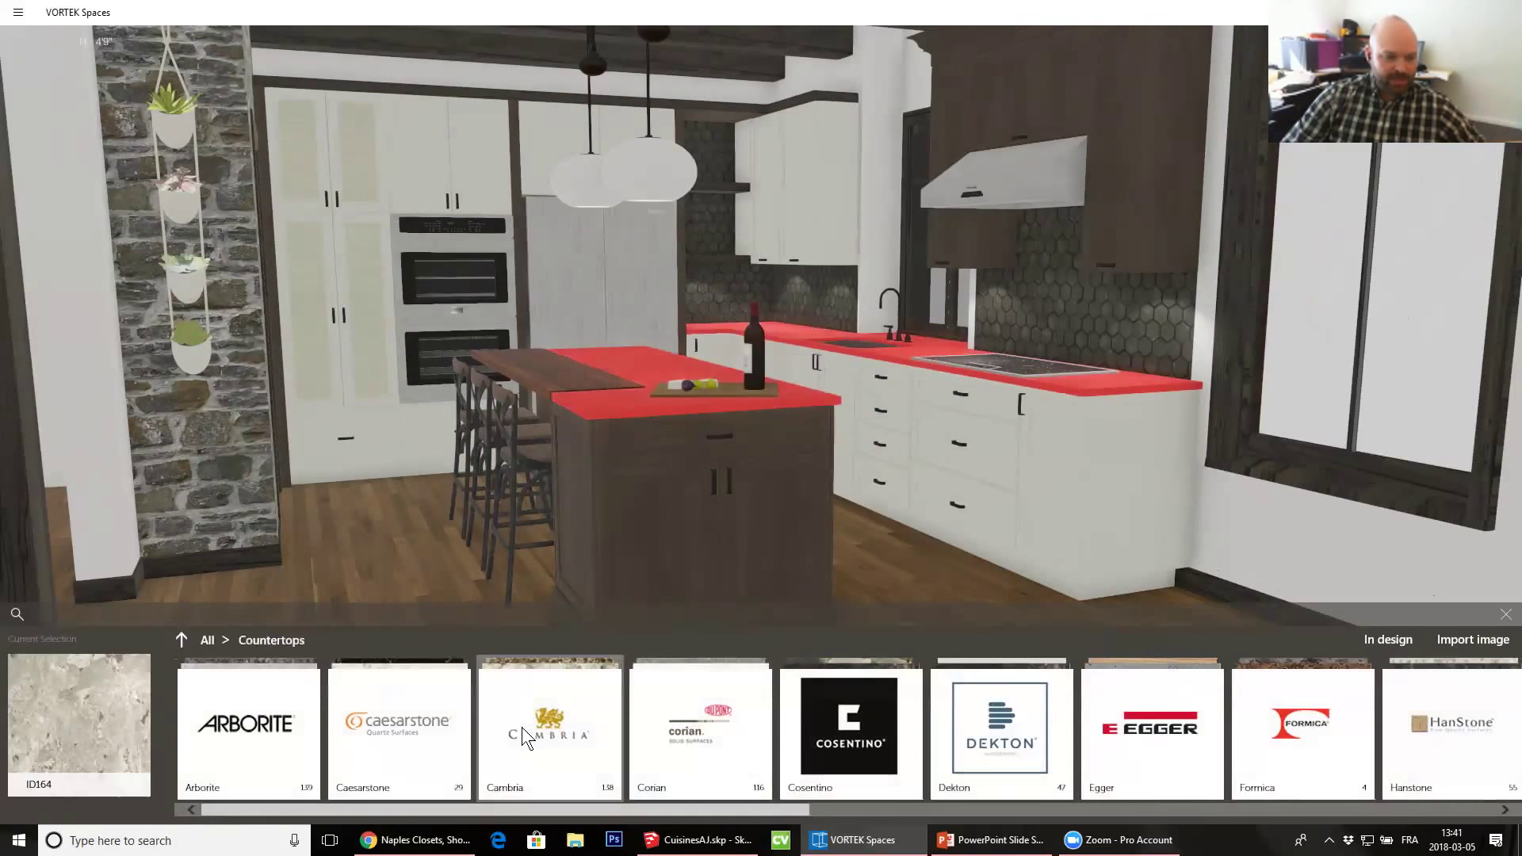
left_click(1013, 712)
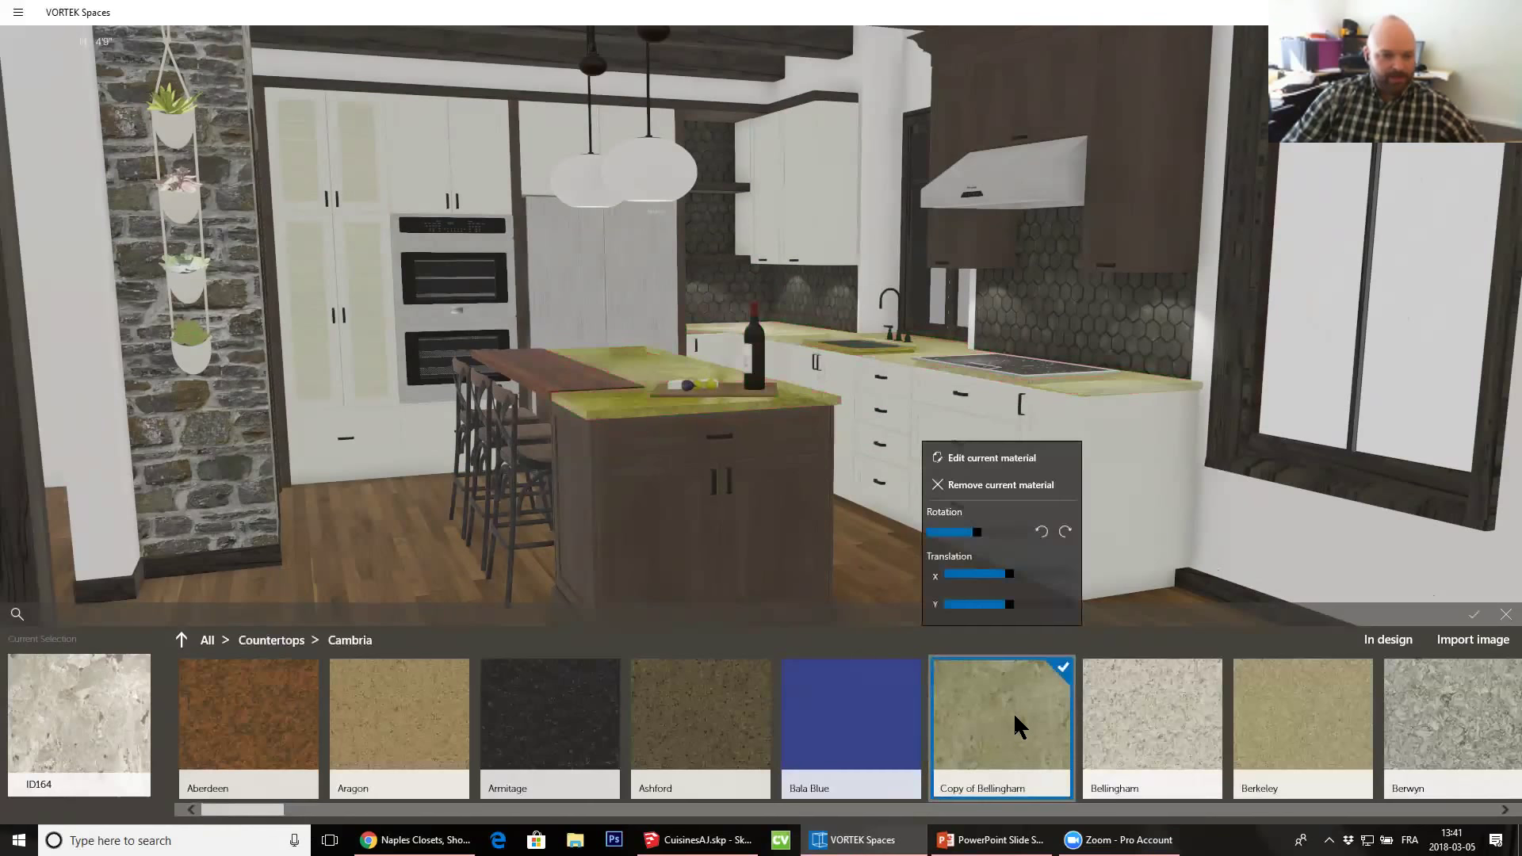
left_click(1145, 688)
left_click(1253, 705)
left_click(1133, 721)
left_click(750, 430)
left_click_drag(614, 382, 667, 483)
scroll(668, 483, "down", 3)
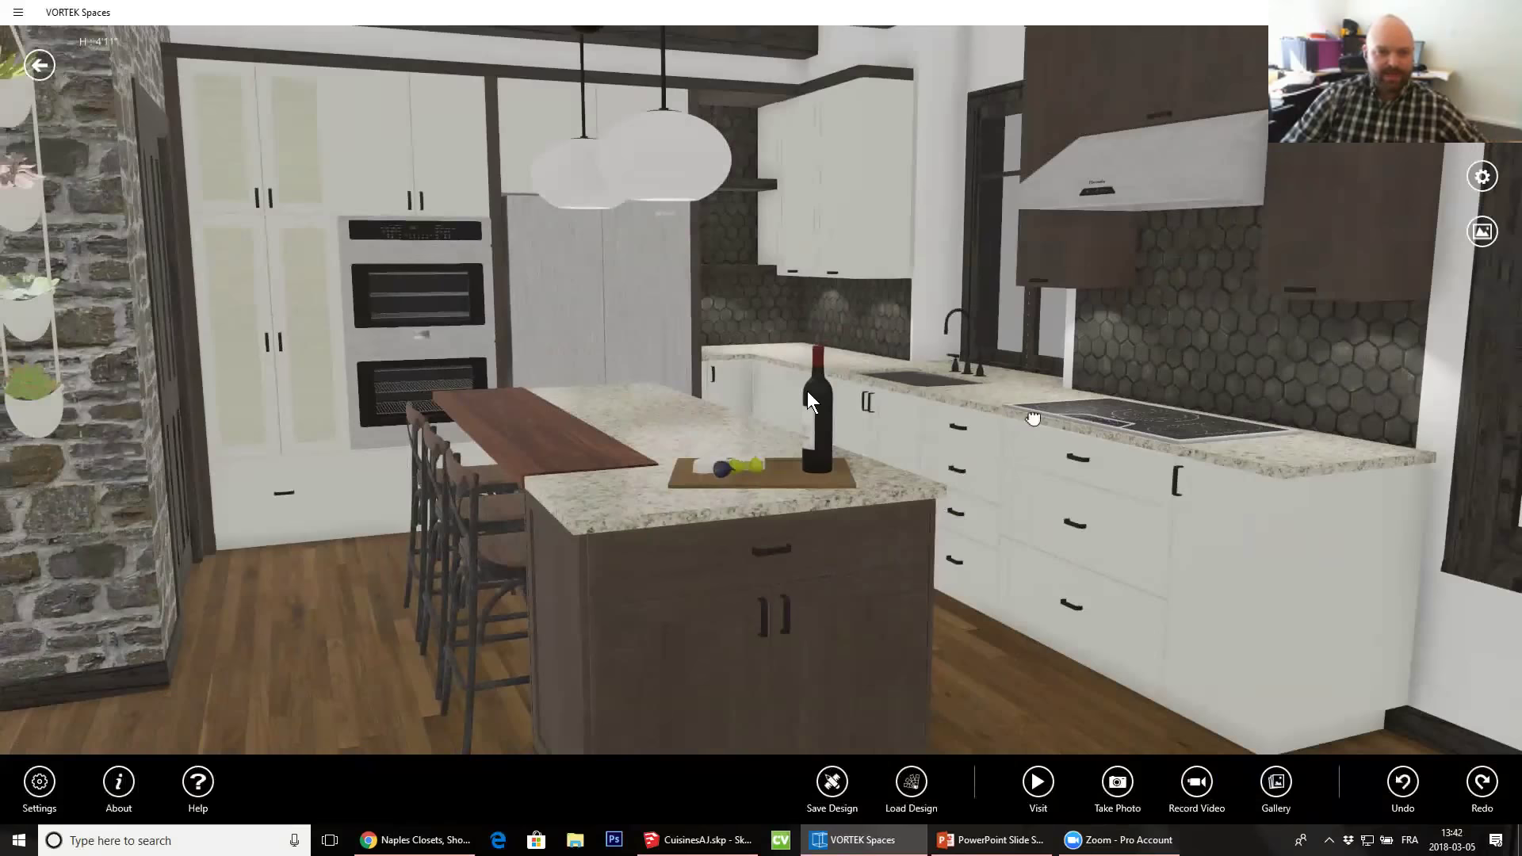
Apply the Stainless Steel appliance material to the range hood and the double wall oven
left_click_drag(1031, 413, 947, 173)
left_click(946, 183)
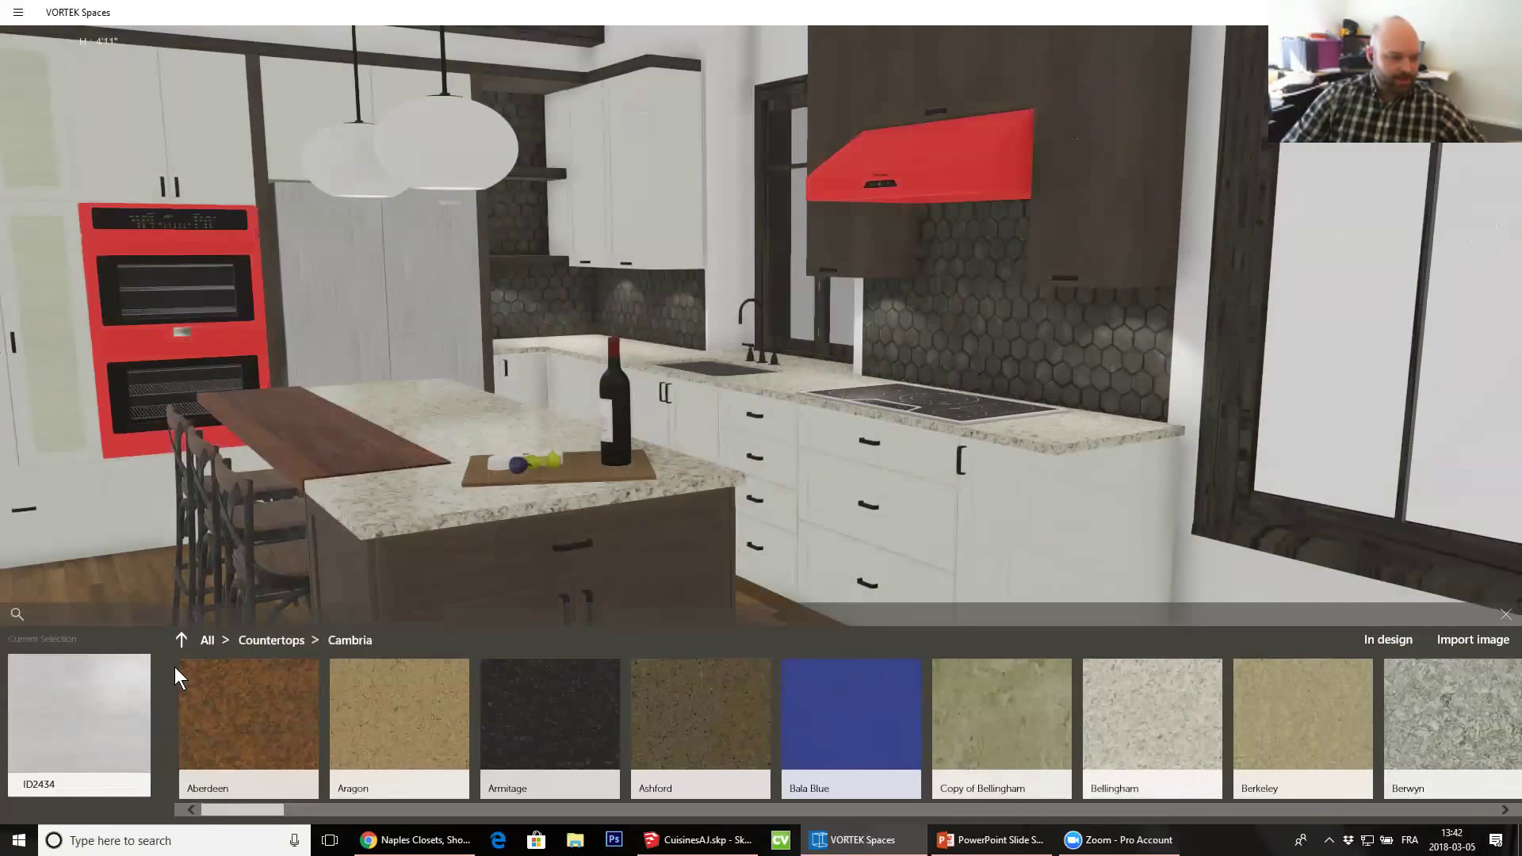
left_click(210, 646)
left_click(237, 682)
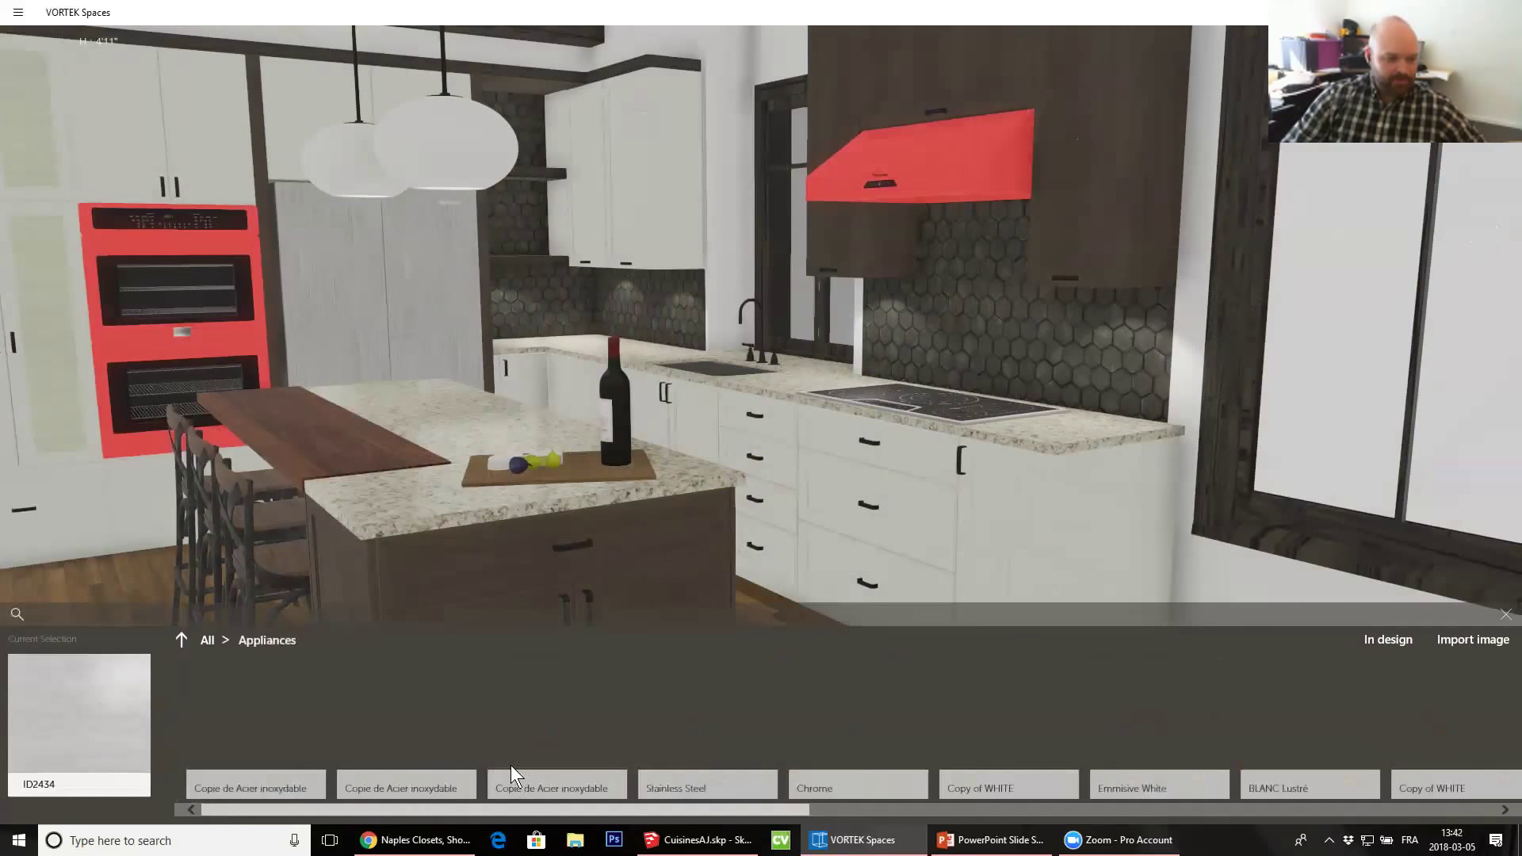
left_click(739, 688)
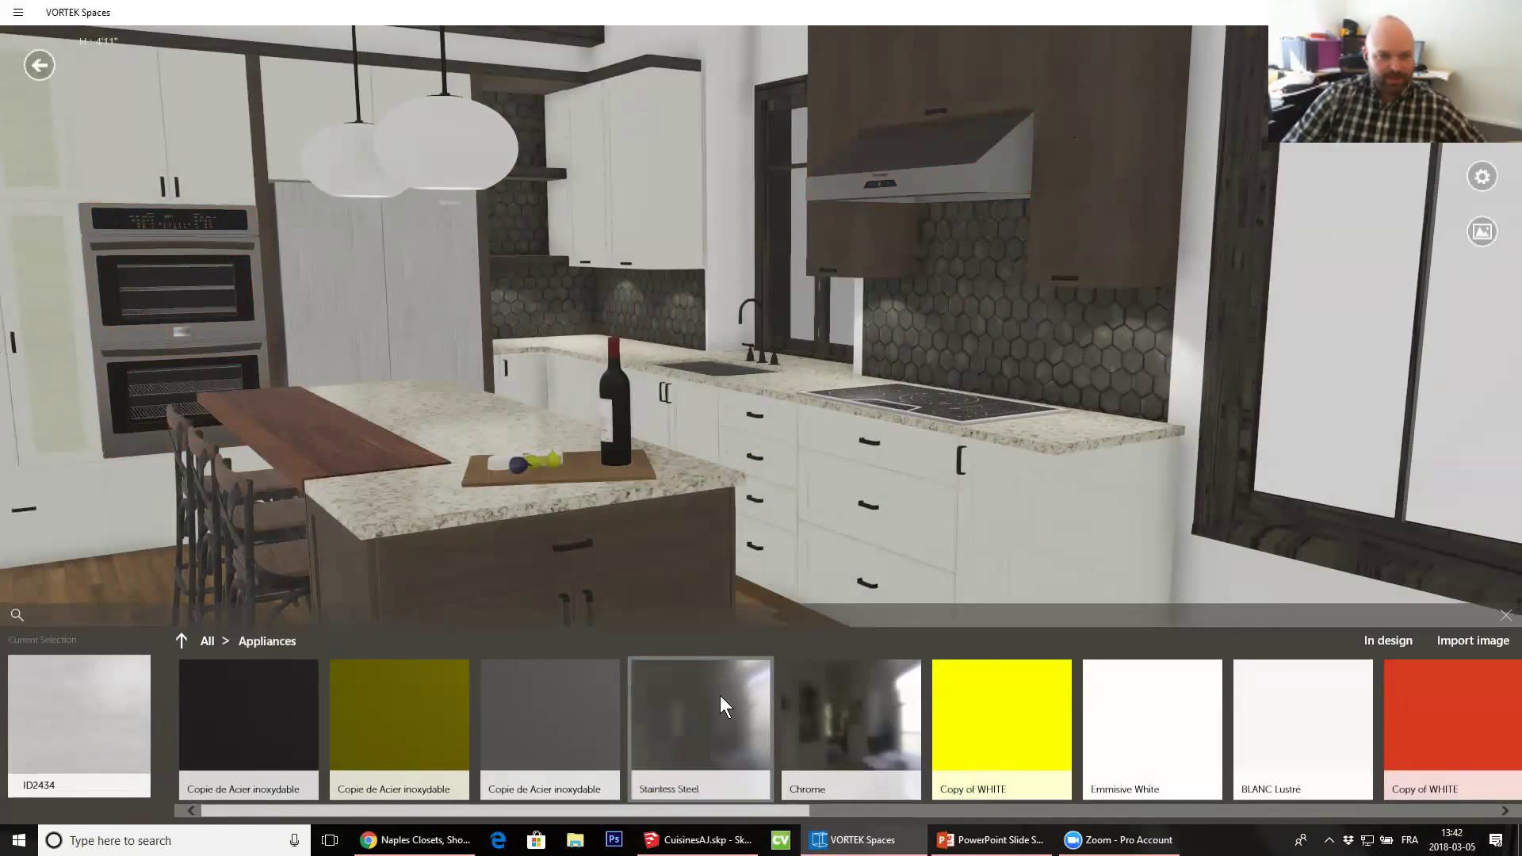
Apply the appliance material BLACK - Textured High Gloss to all cabinet handles
left_click(957, 464)
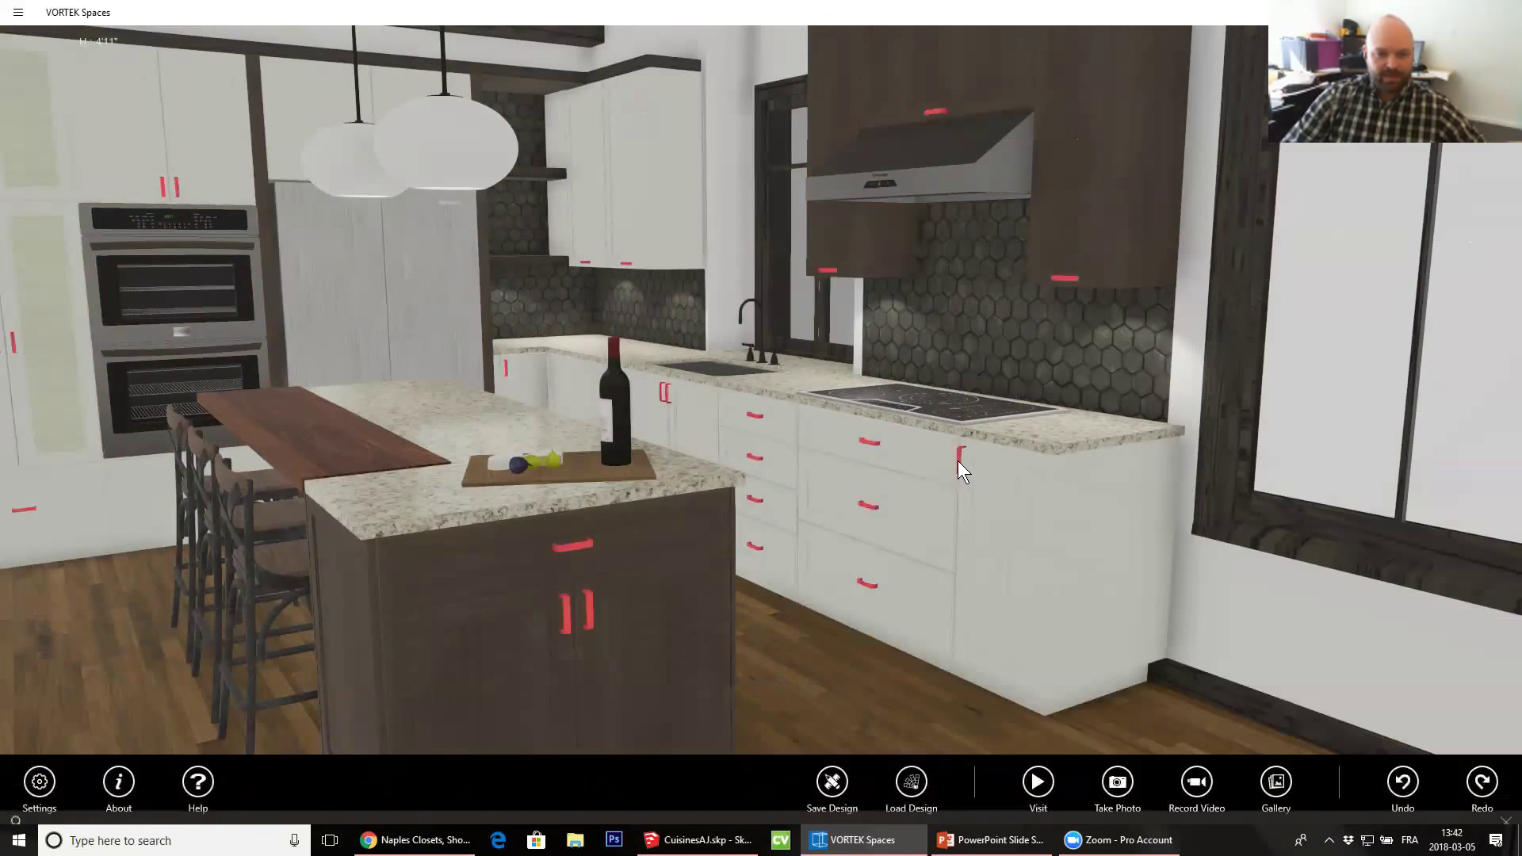
left_click_drag(497, 815, 1144, 764)
left_click(1099, 740)
left_click(917, 407)
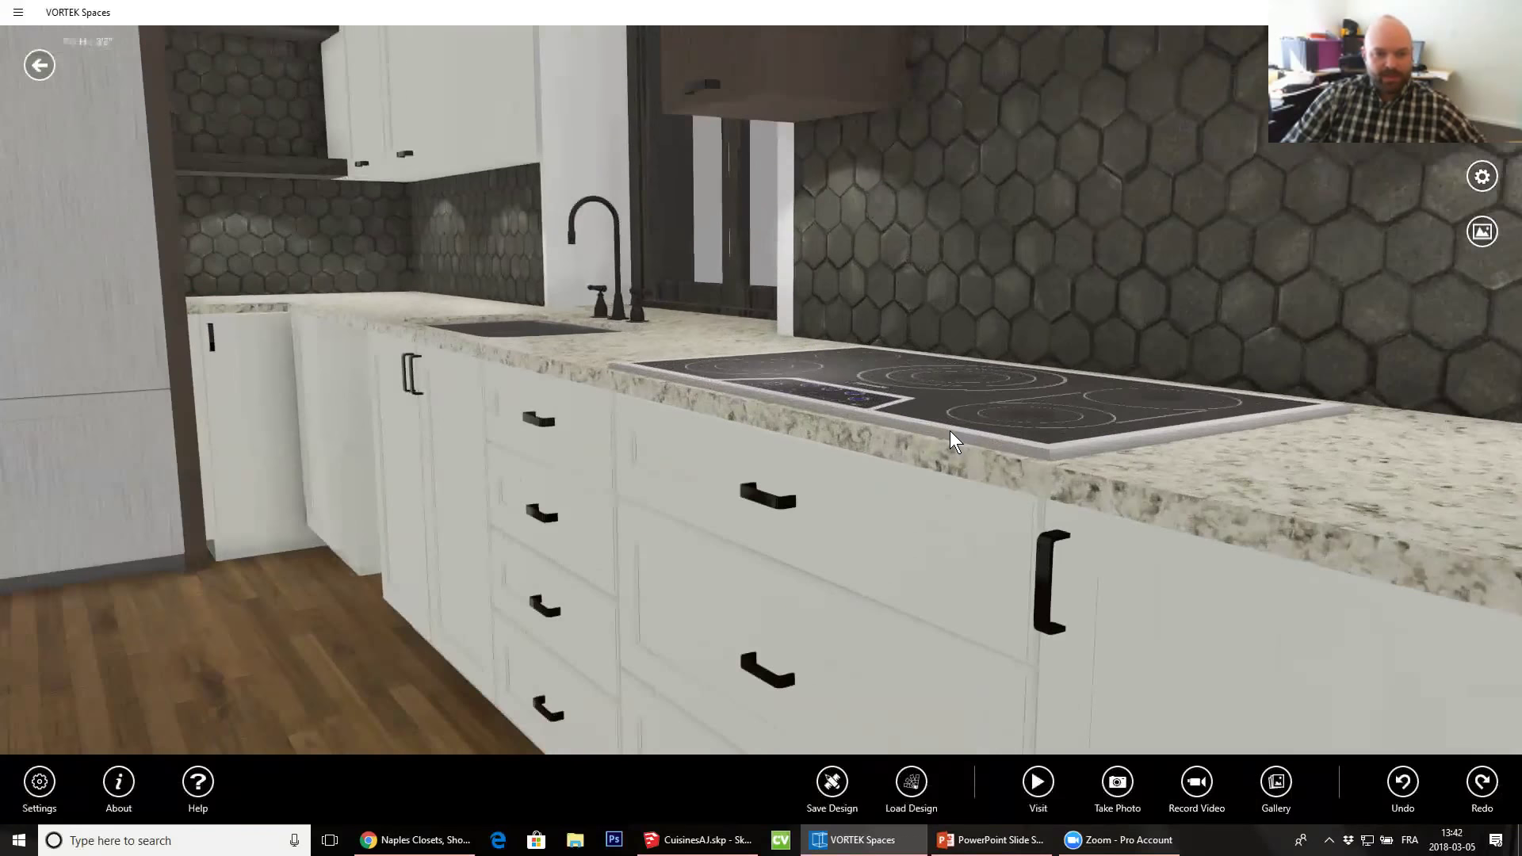
Apply Stainless Steel to the cooktop's outer frame and to its inner trim
left_click(955, 430)
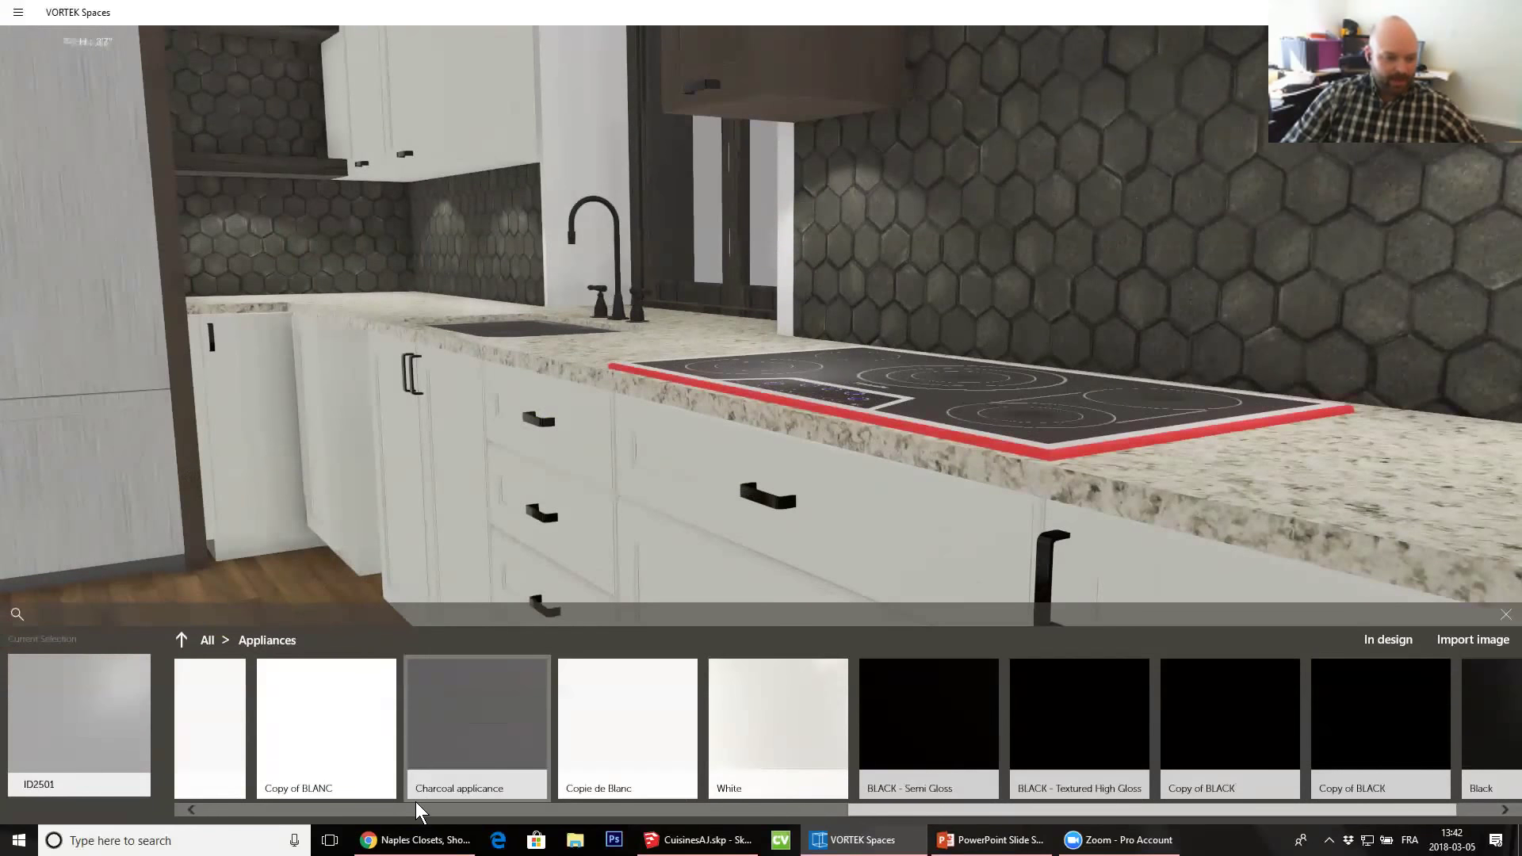
left_click(388, 811)
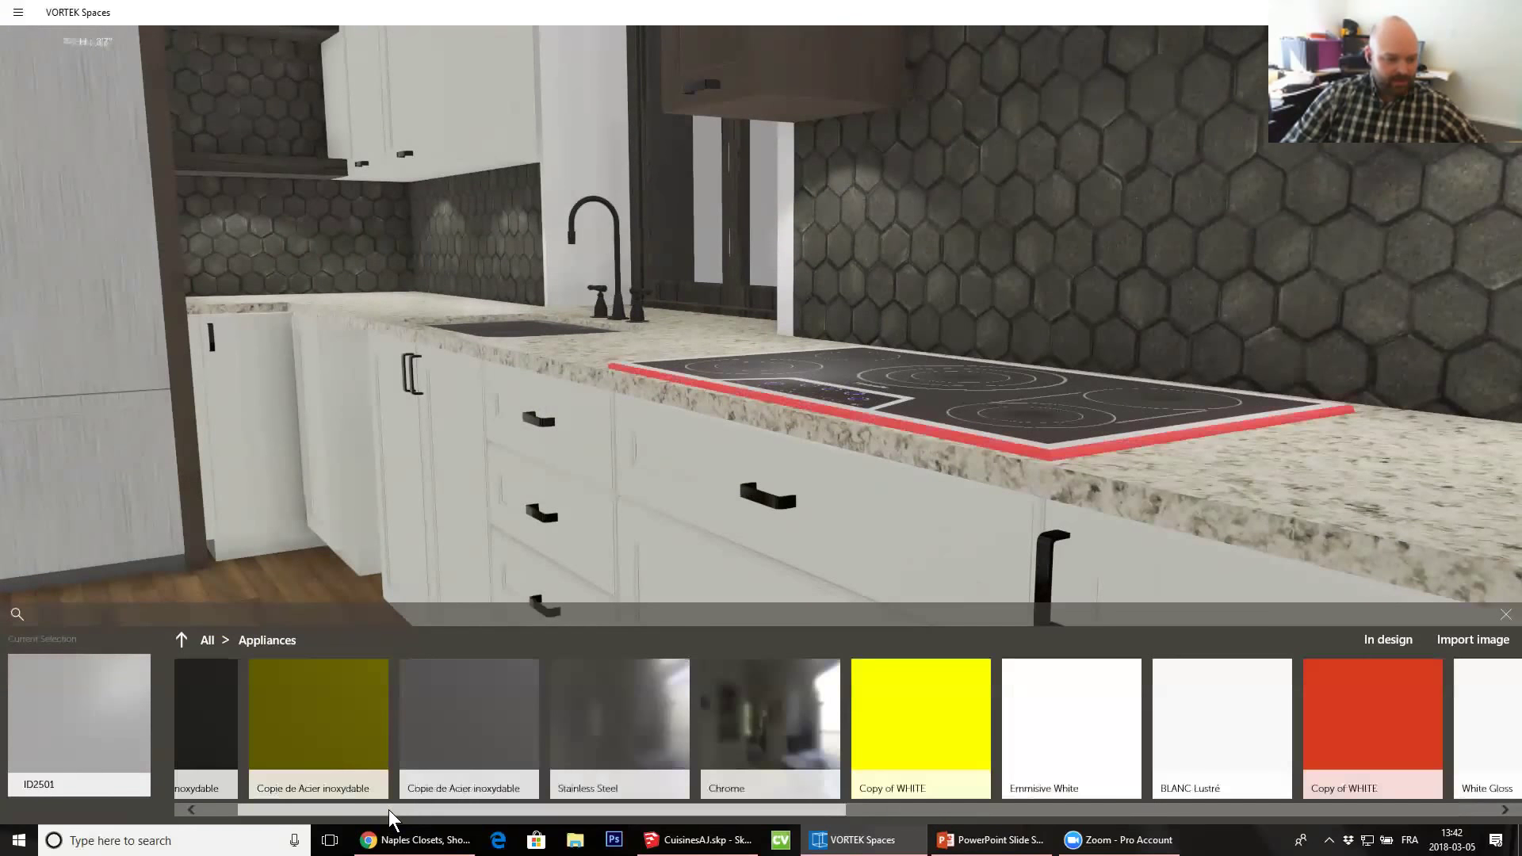
left_click(641, 734)
left_click(924, 454)
right_click_drag(924, 454, 877, 569)
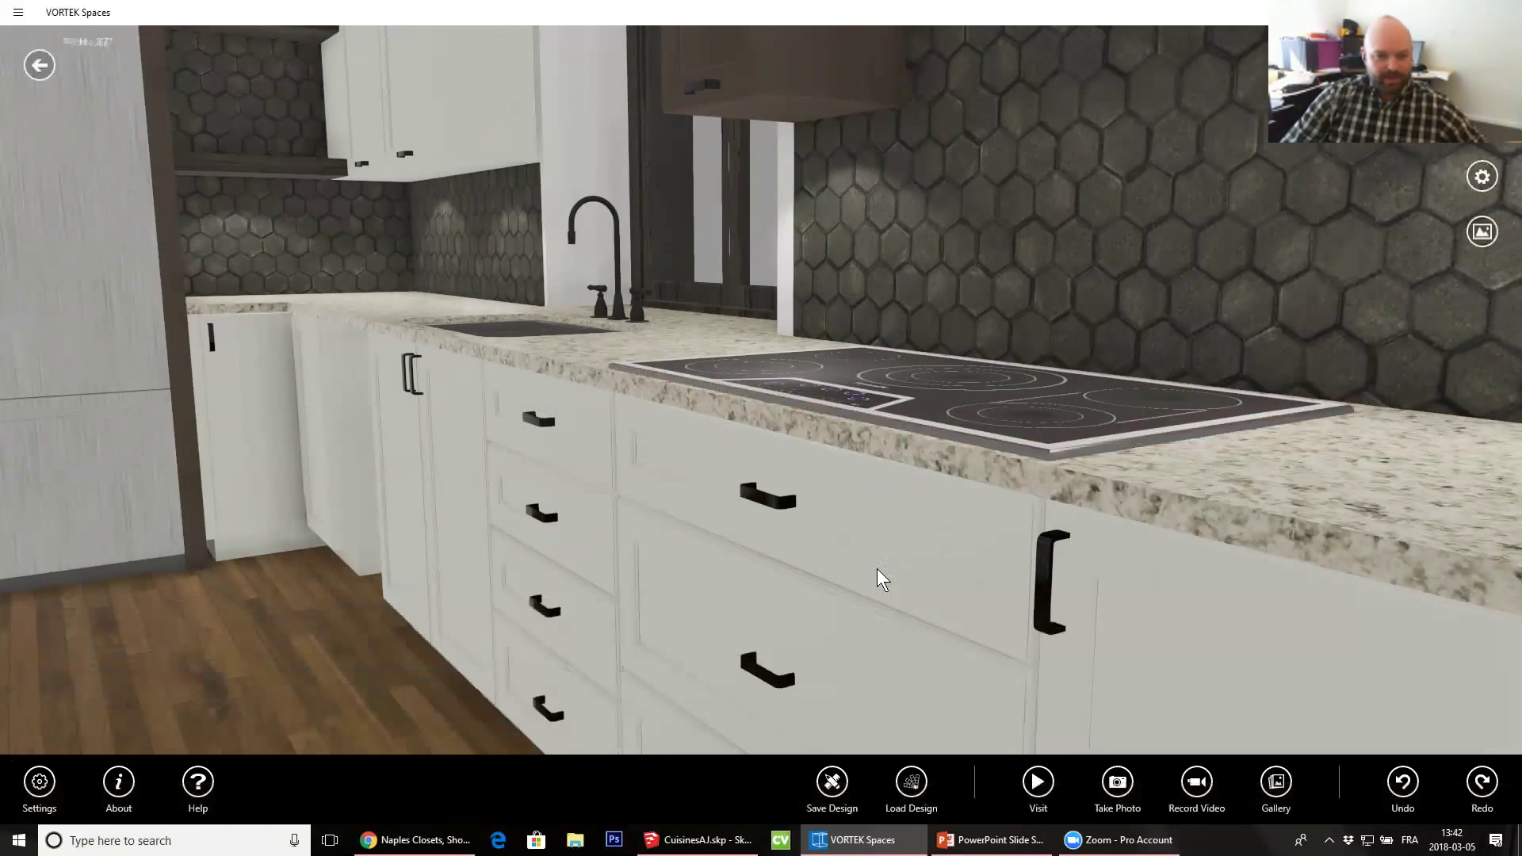
left_click(923, 570)
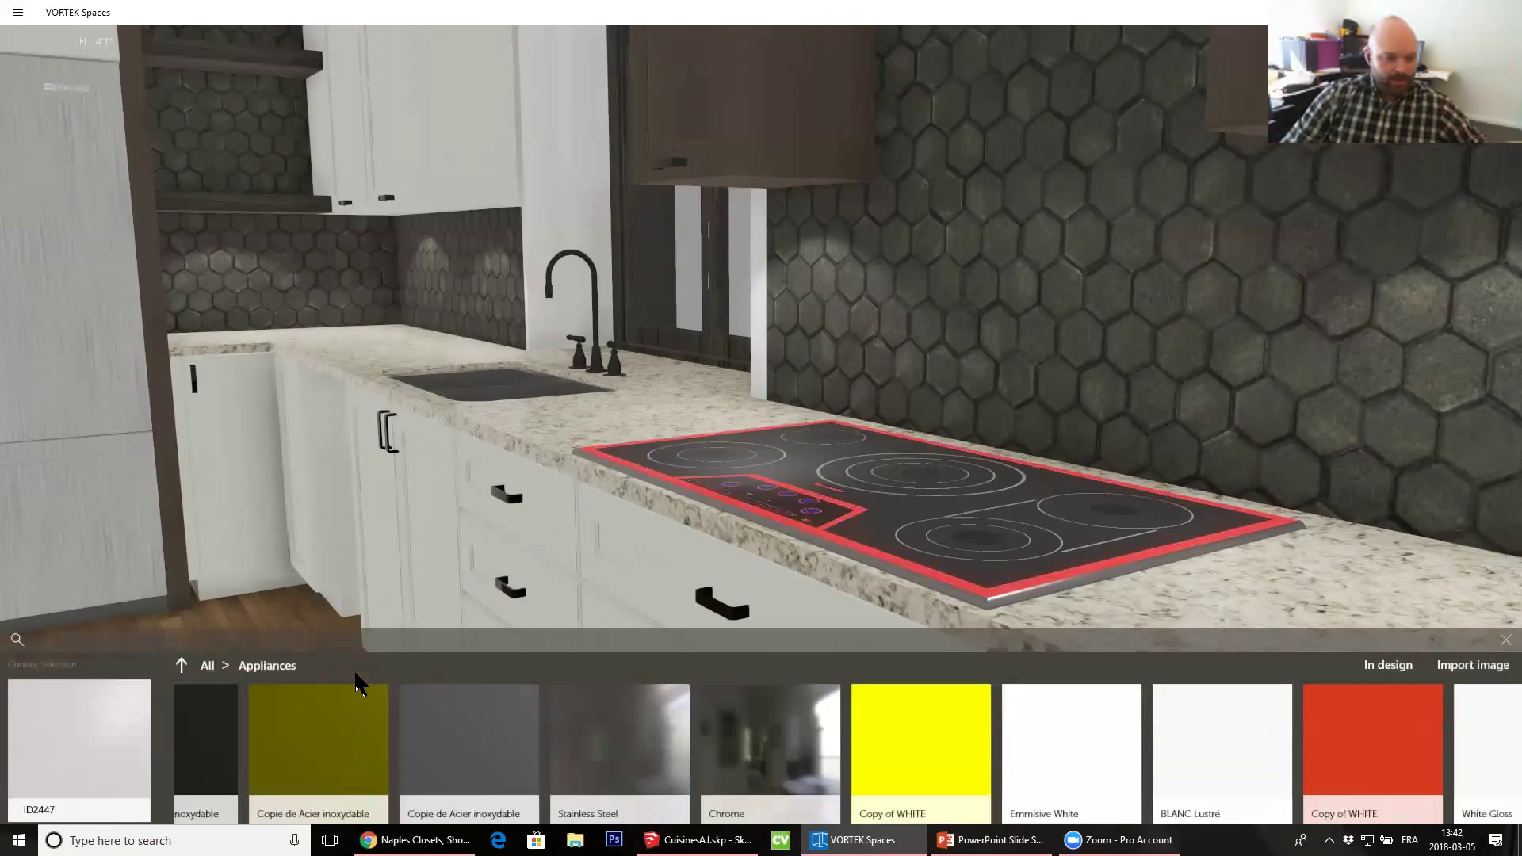
left_click(628, 721)
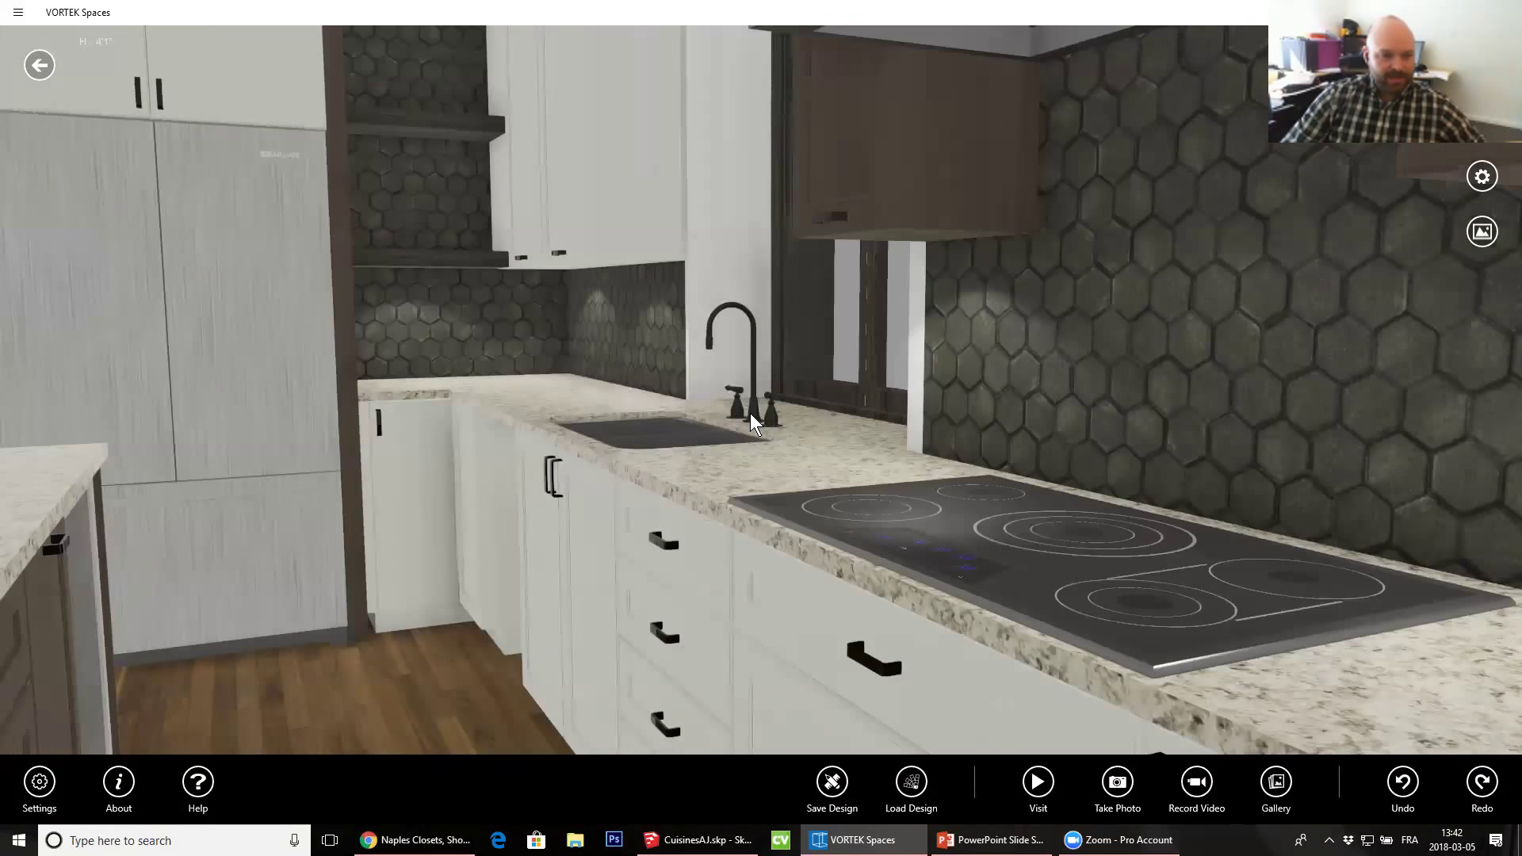
Apply the appliance material BLACK - Textured High Gloss to the sink faucet and its handles
left_click(750, 412)
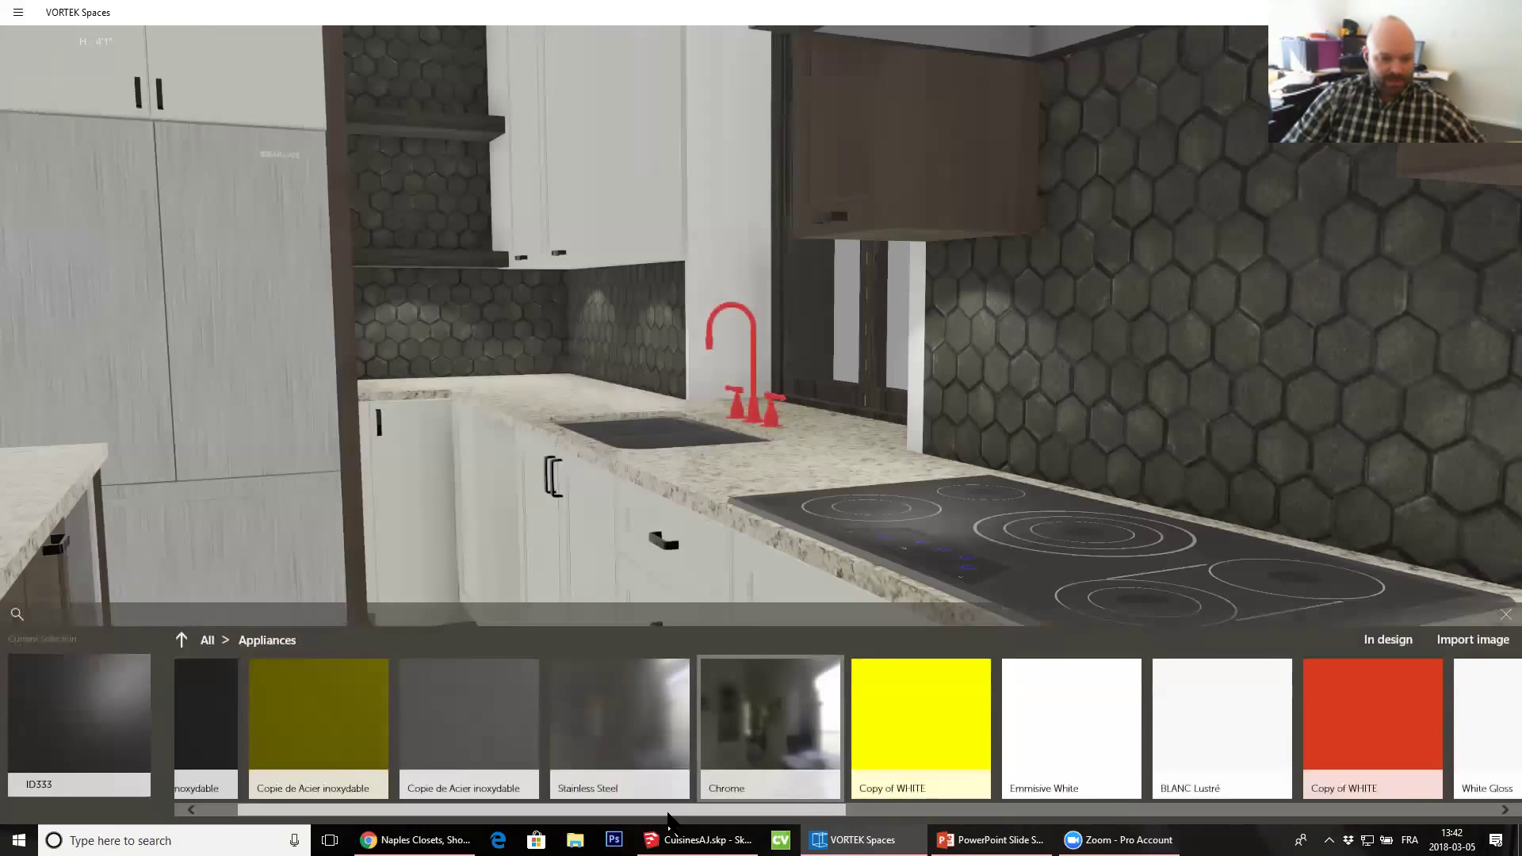
left_click_drag(667, 811, 1213, 805)
left_click(1310, 725)
left_click(499, 453)
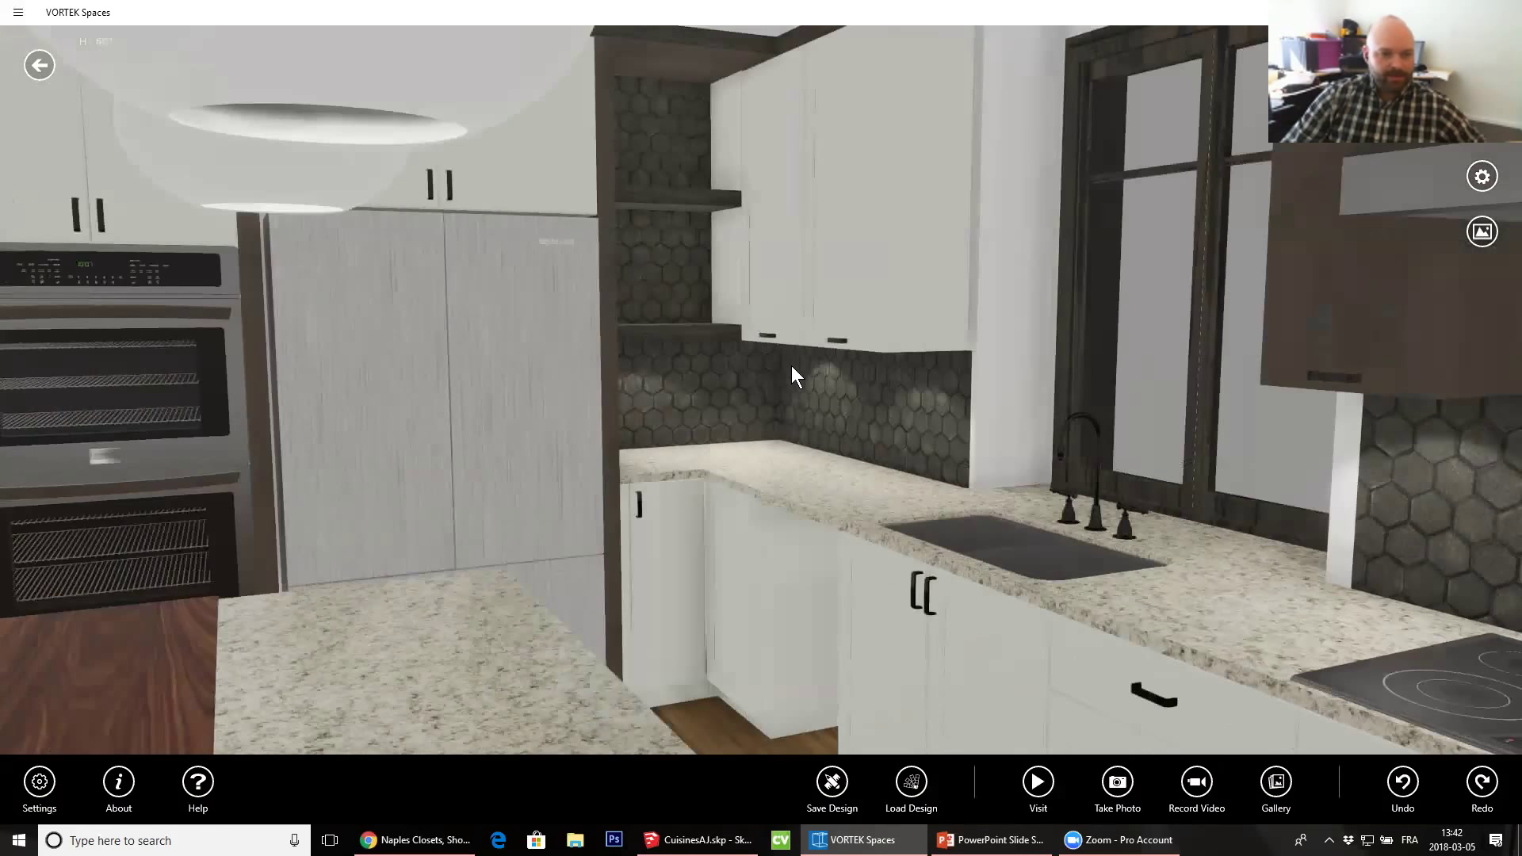
Try white ceramic tiles from the Backsplashes materials on the backsplash, first Copy of CÉRAMIQUE and finally Copie de Céramique
left_click(791, 365)
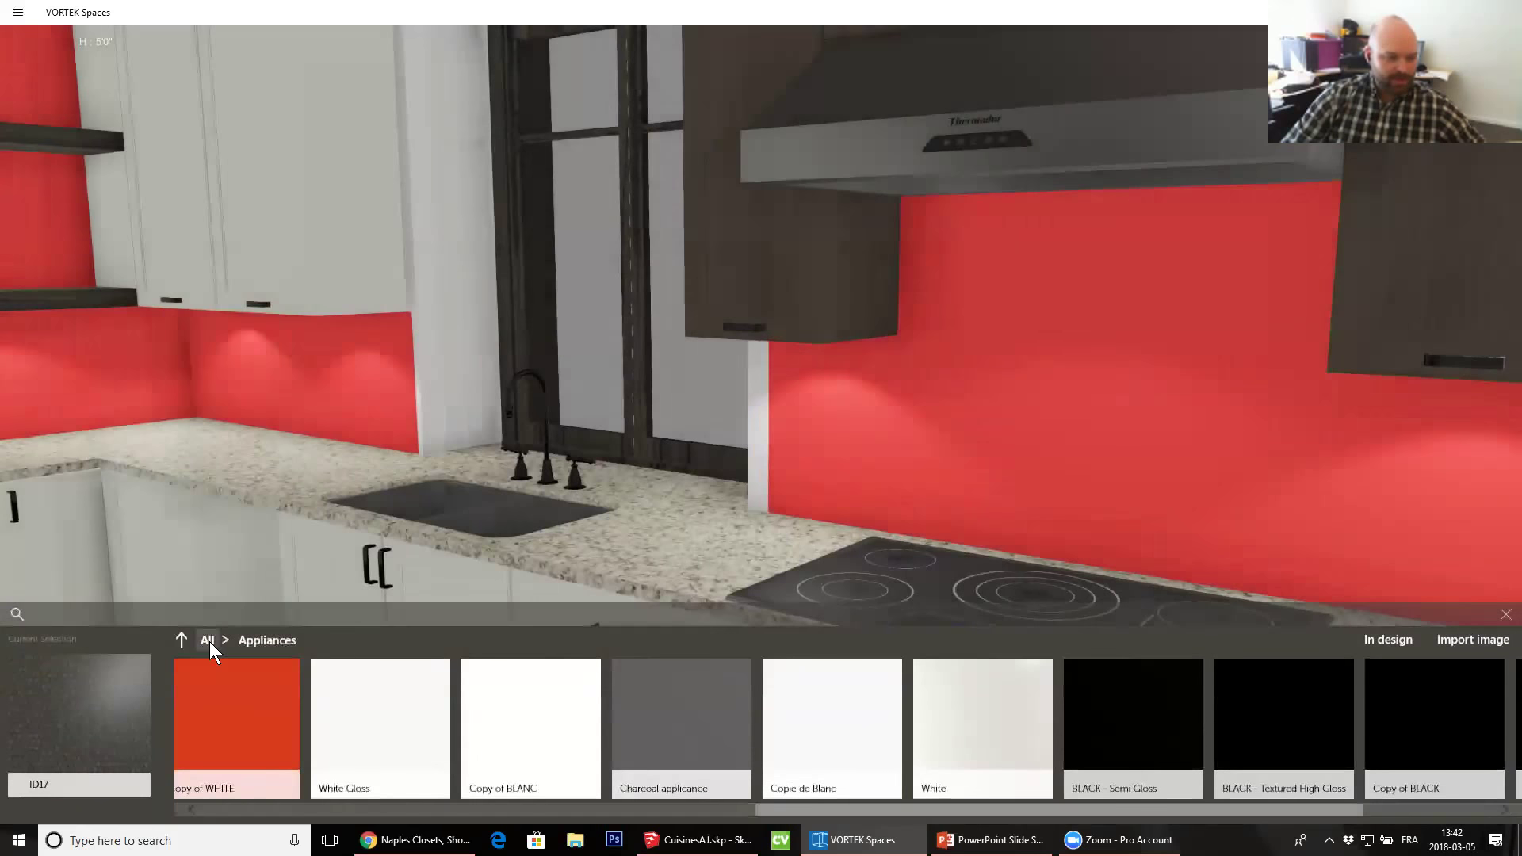
left_click(207, 641)
left_click(452, 740)
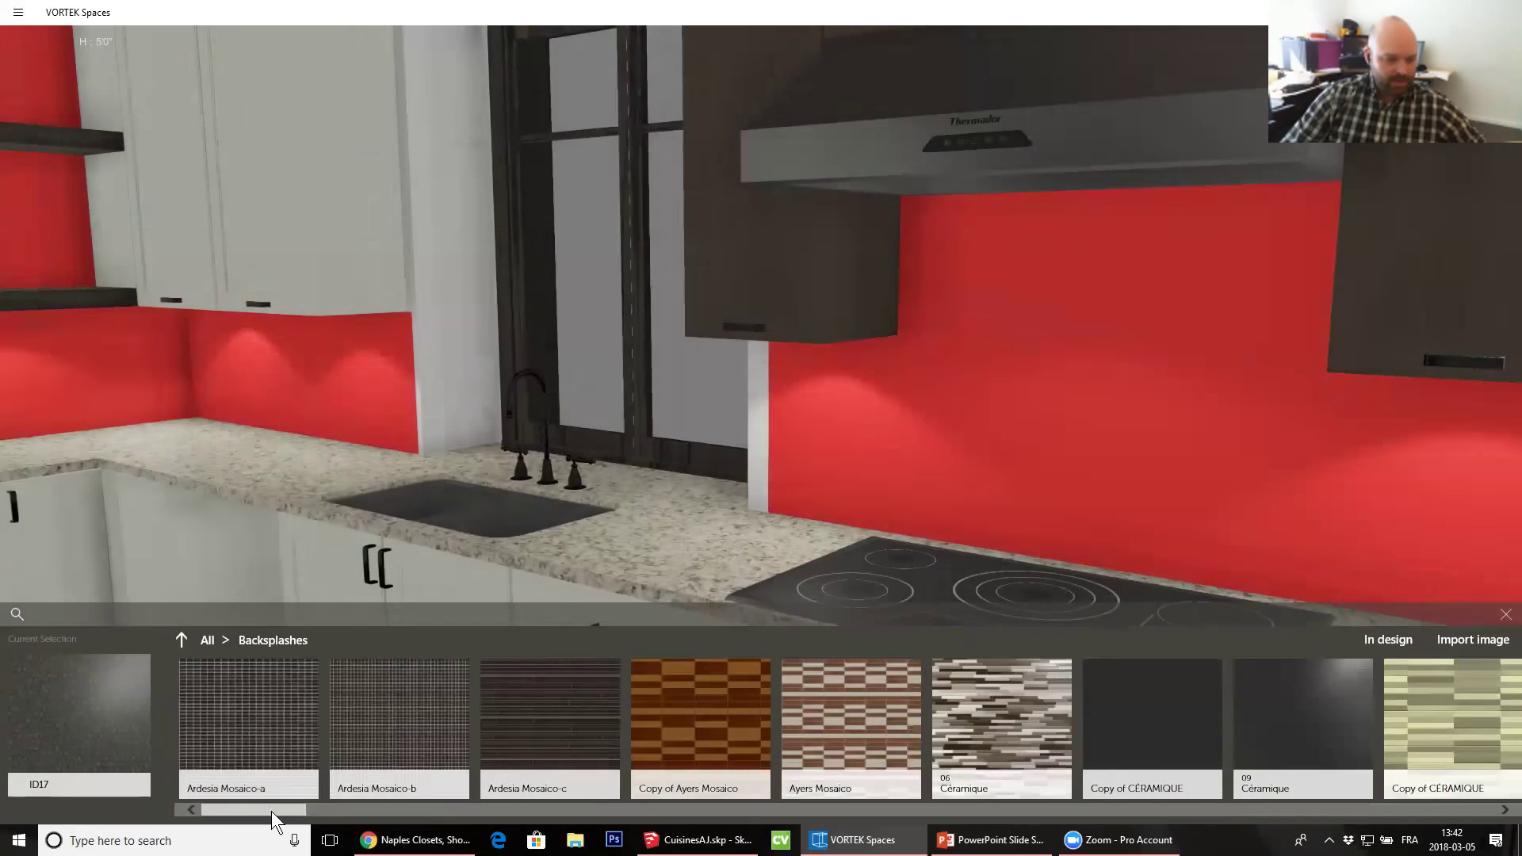
left_click_drag(271, 811, 429, 812)
left_click(480, 738)
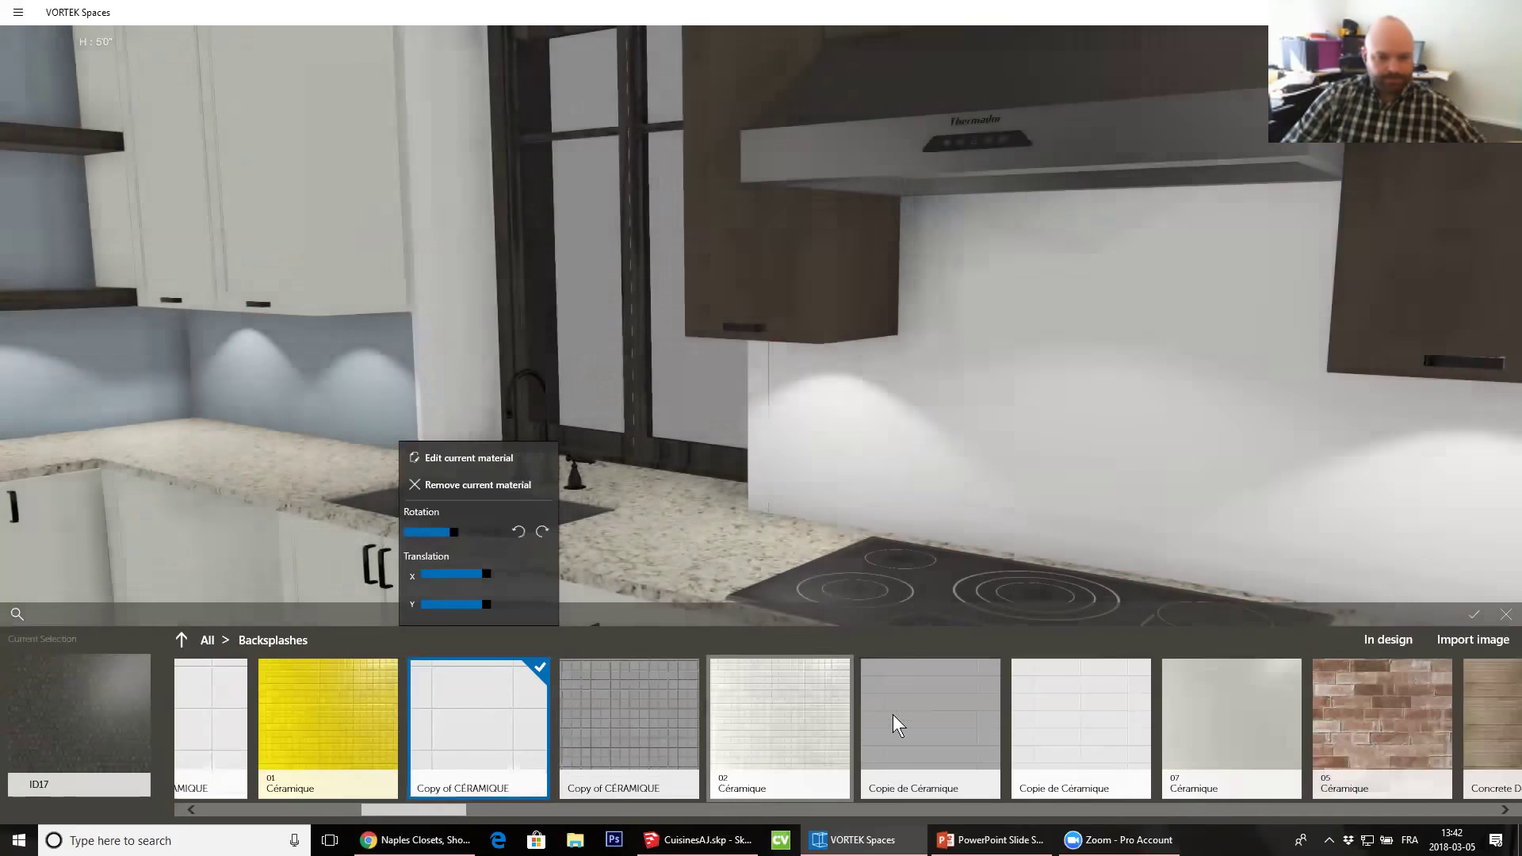
left_click(1106, 728)
left_click(817, 516)
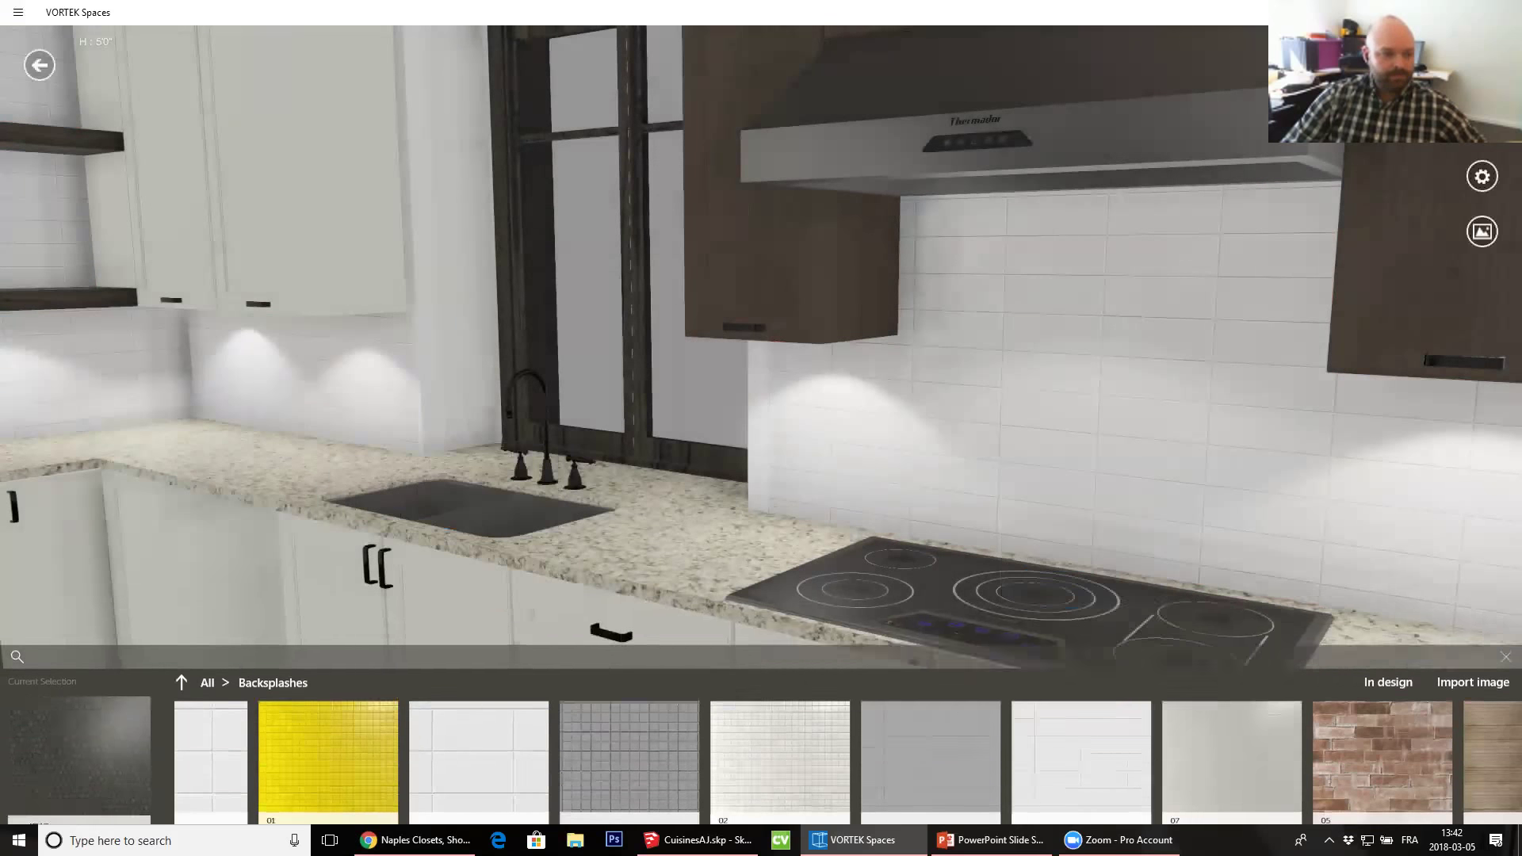
left_click_drag(817, 508, 702, 450)
scroll(792, 512, "down", 5)
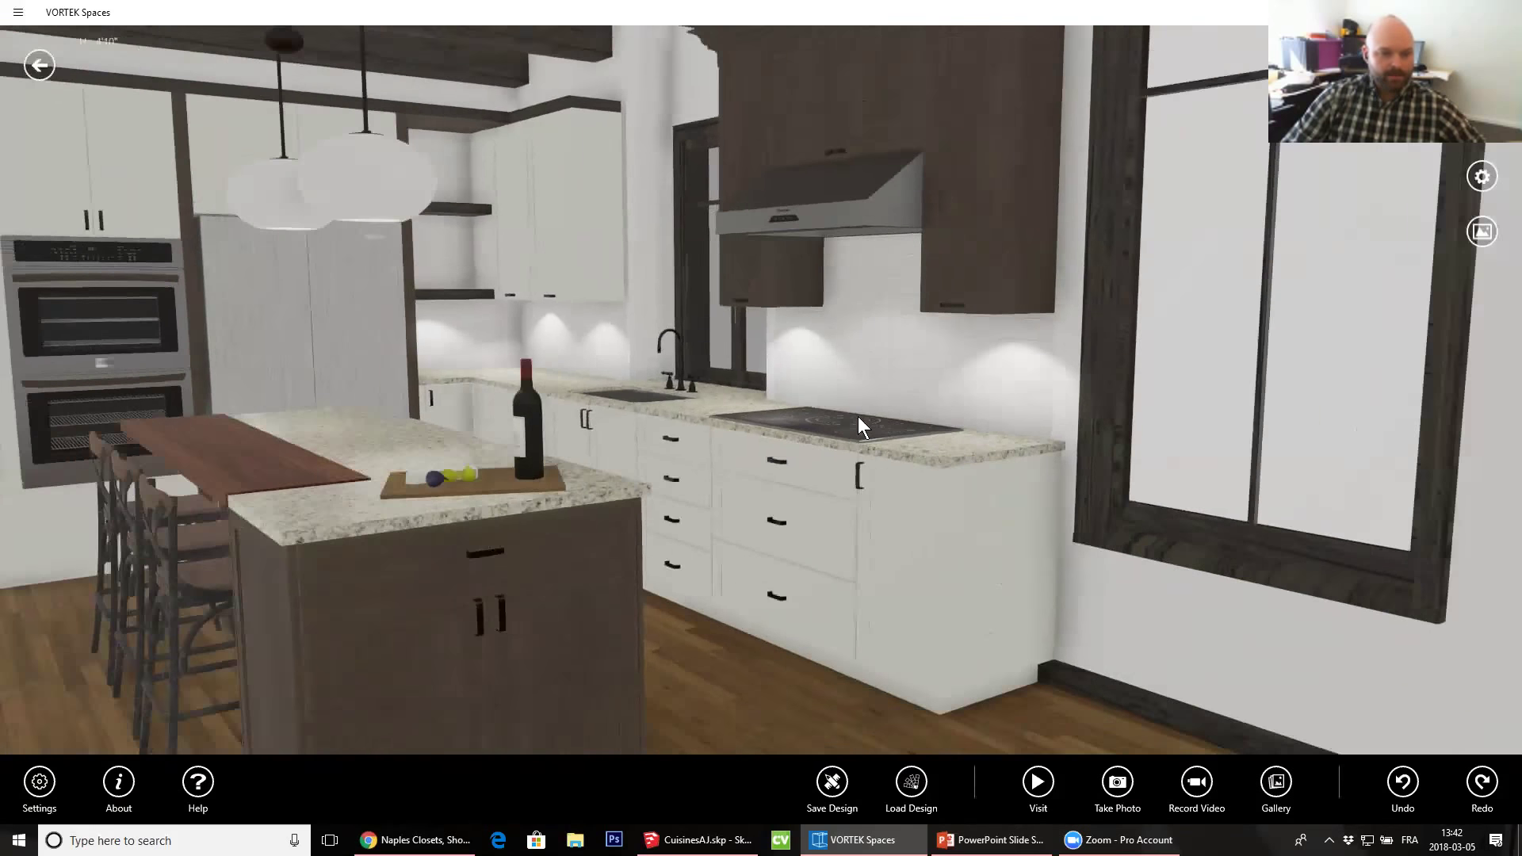
Compare the brown Copy of Concrete Mosaico and green Concrete Mosaico-verde tiles on the backsplash and apply the brown one
left_click(858, 400)
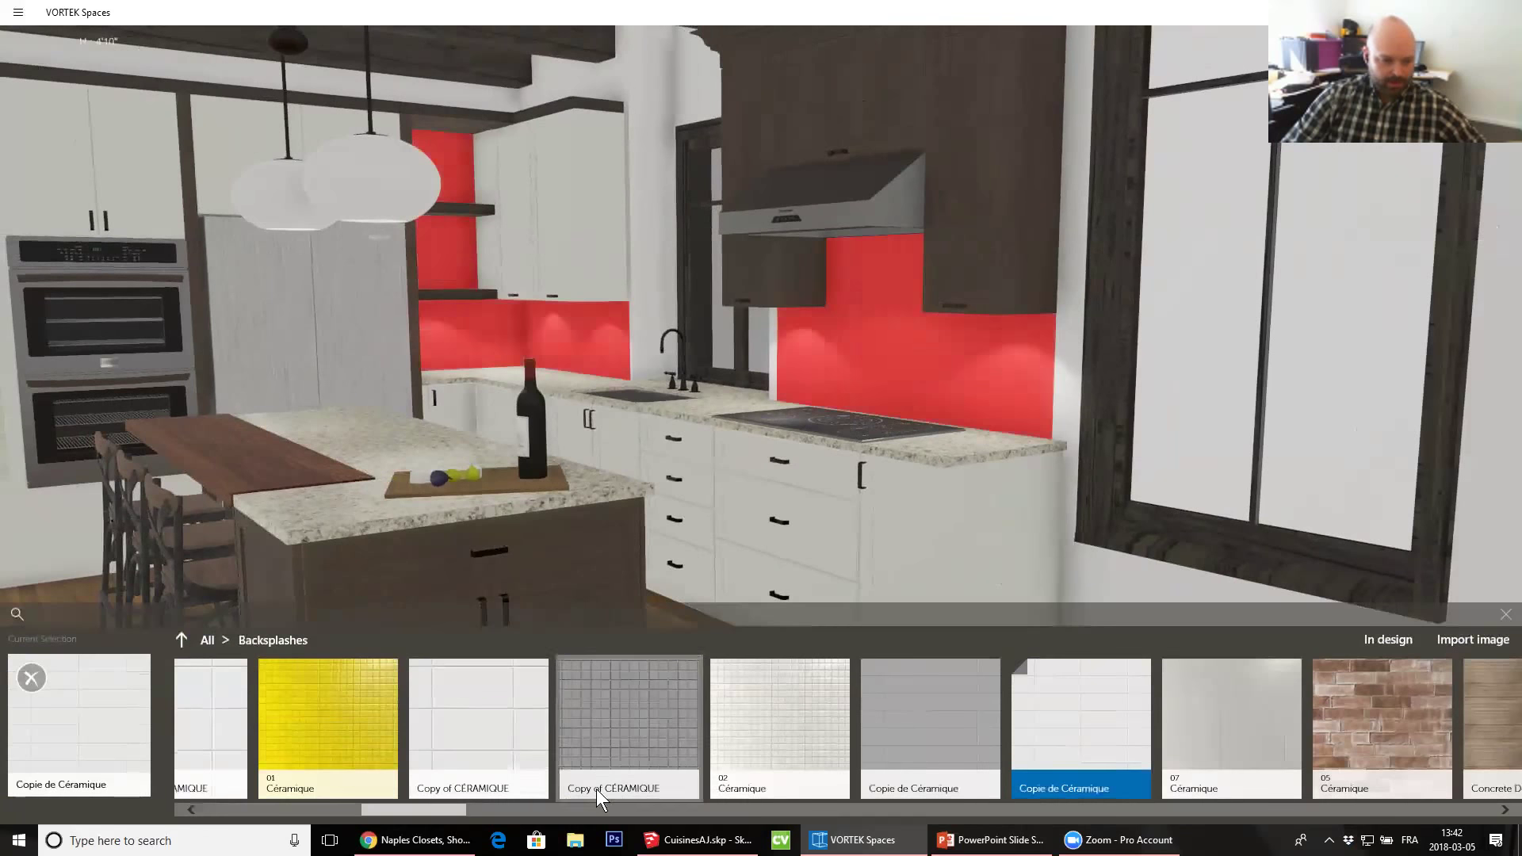
left_click_drag(434, 810, 521, 811)
left_click(577, 817)
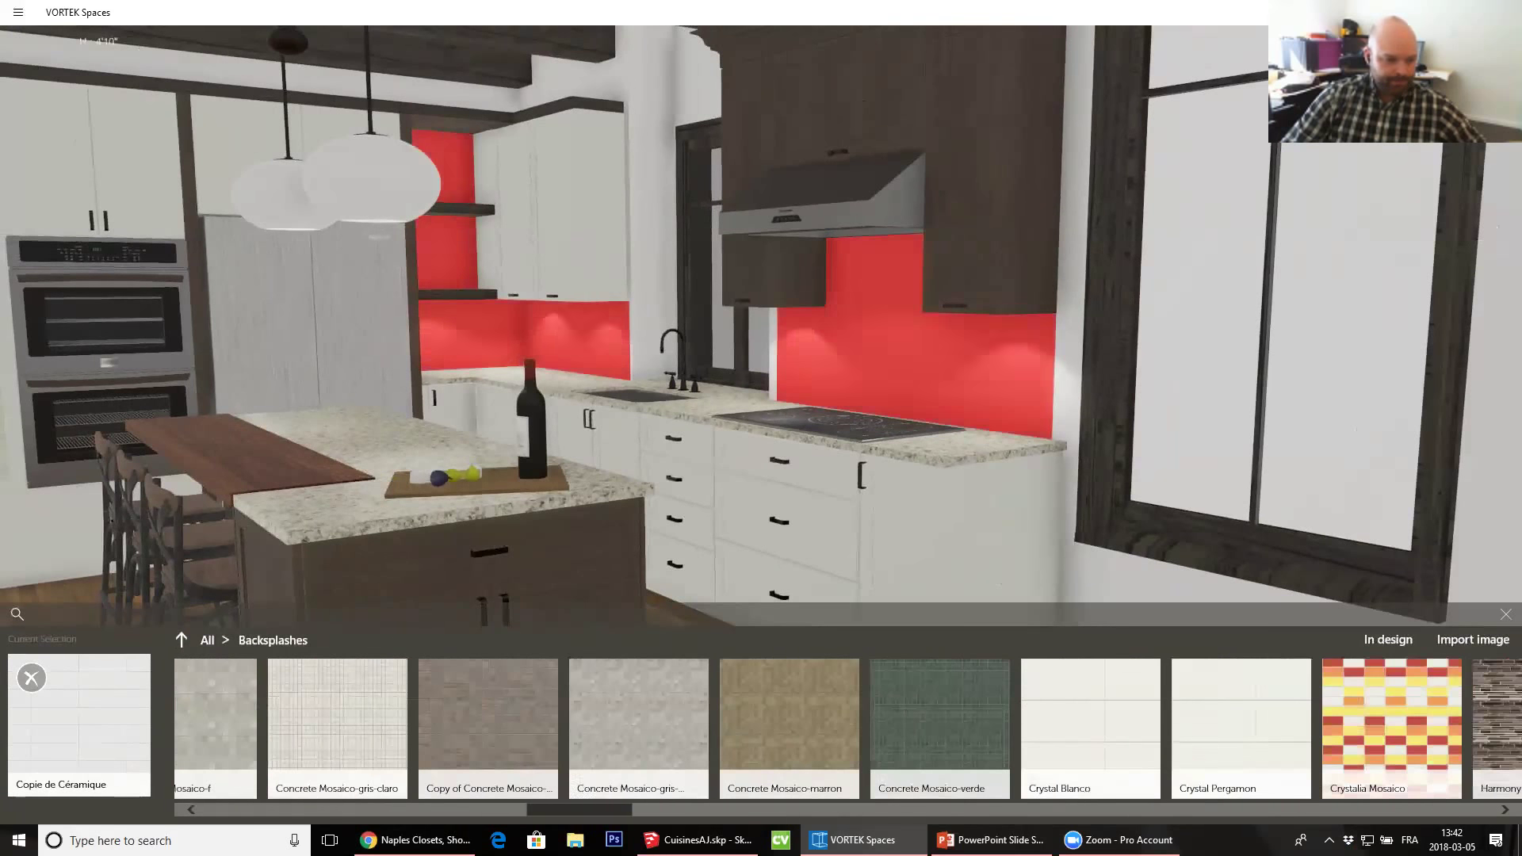
left_click(577, 784)
left_click(538, 754)
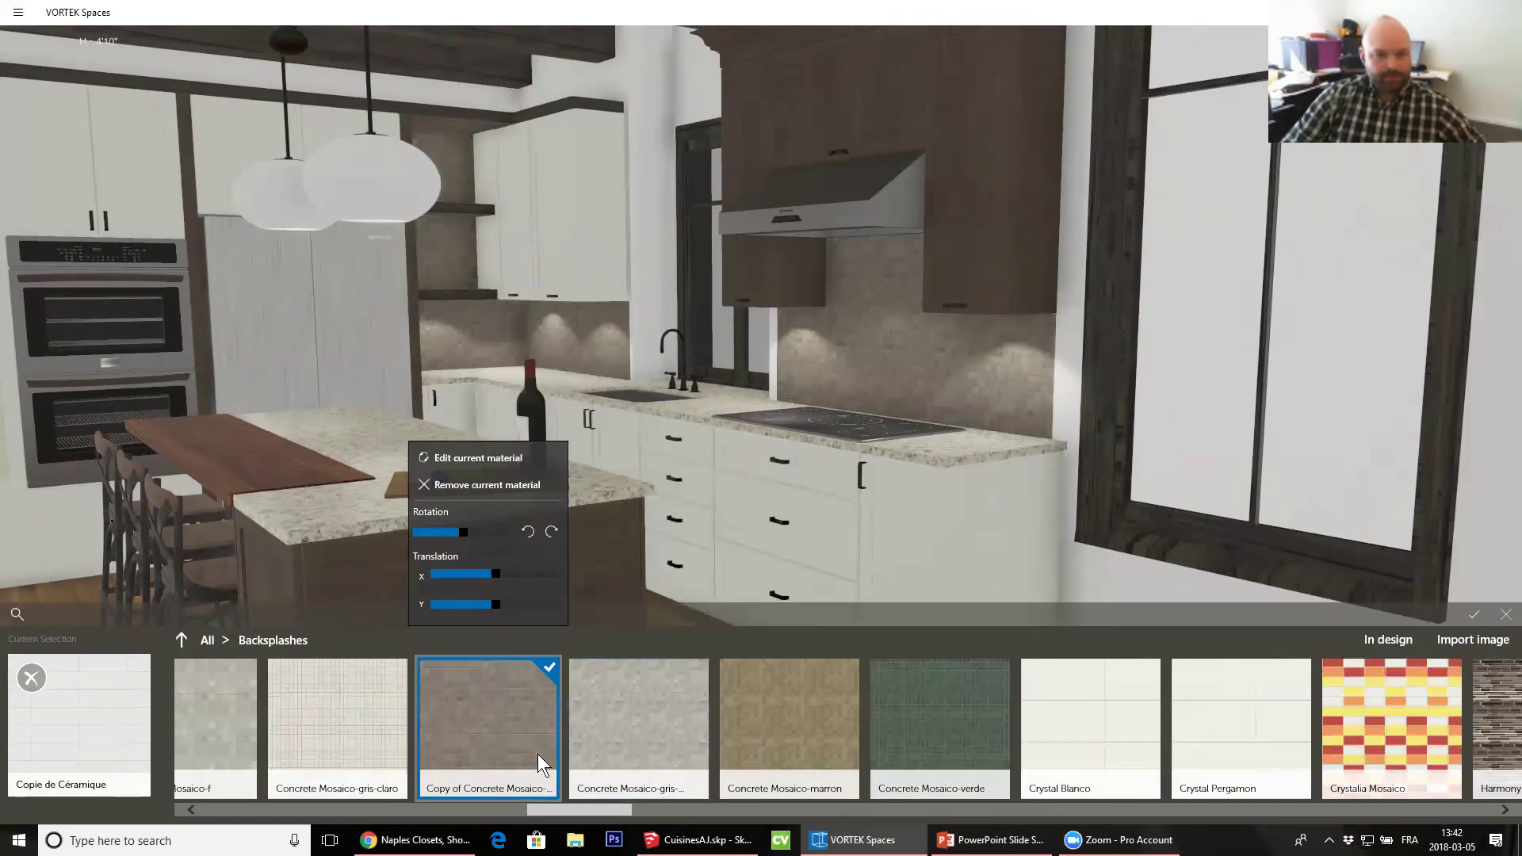
left_click(928, 758)
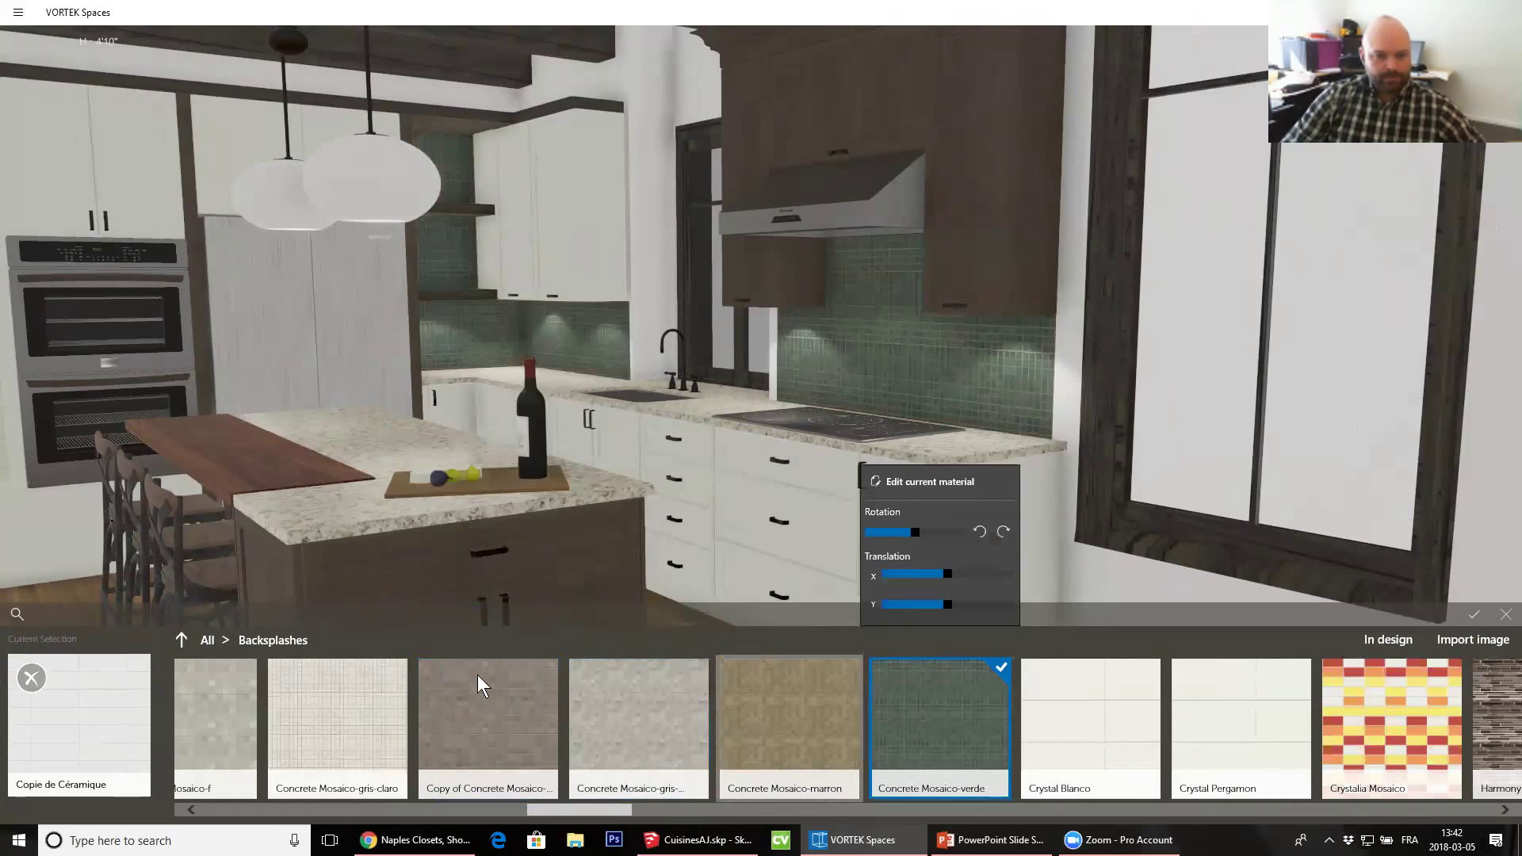
left_click(442, 698)
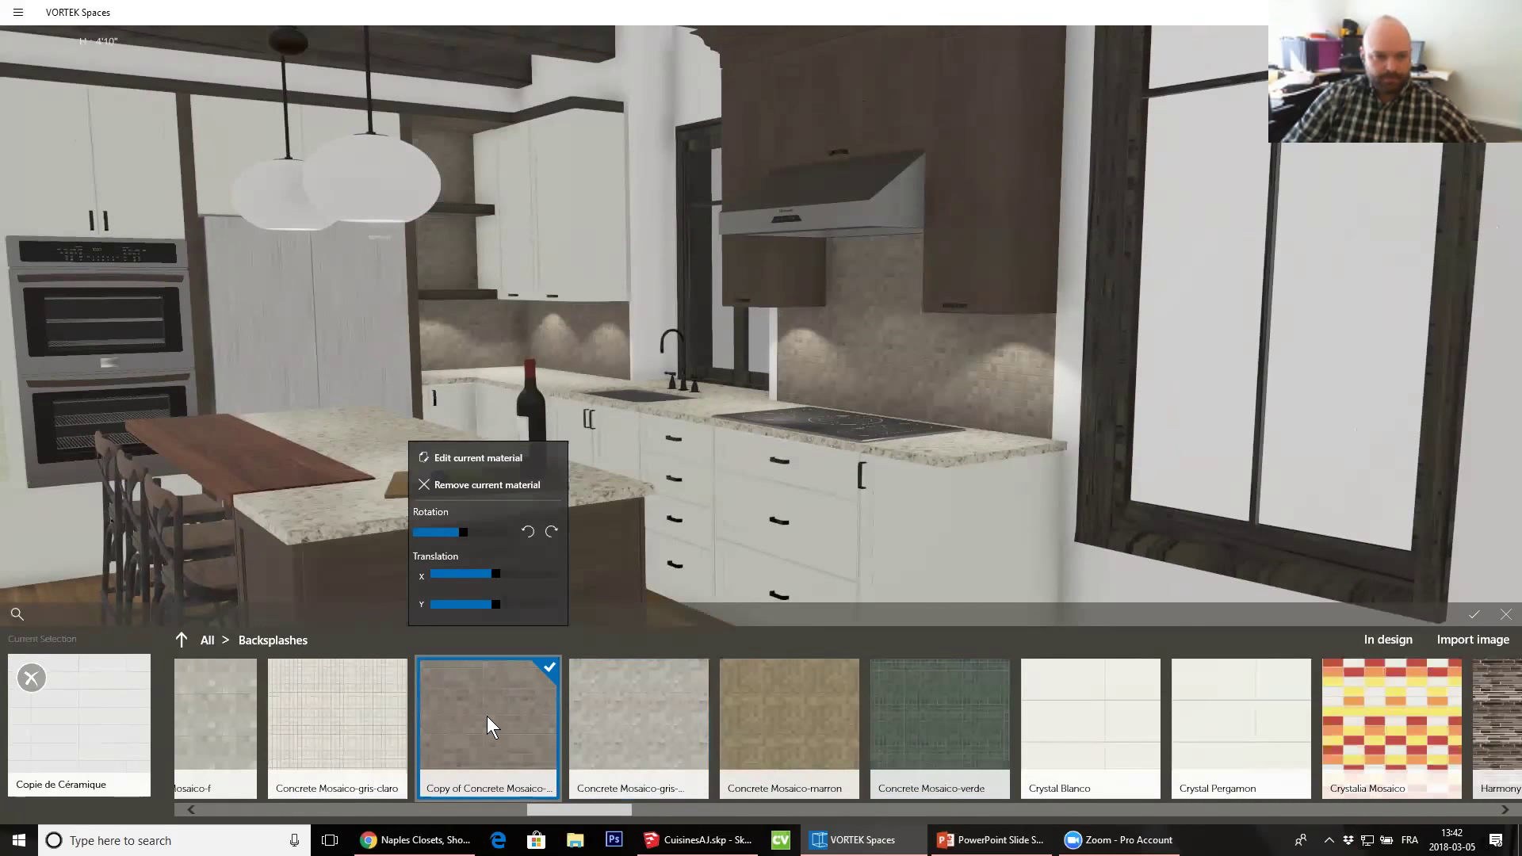
left_click(386, 459)
left_click_drag(387, 444, 631, 446)
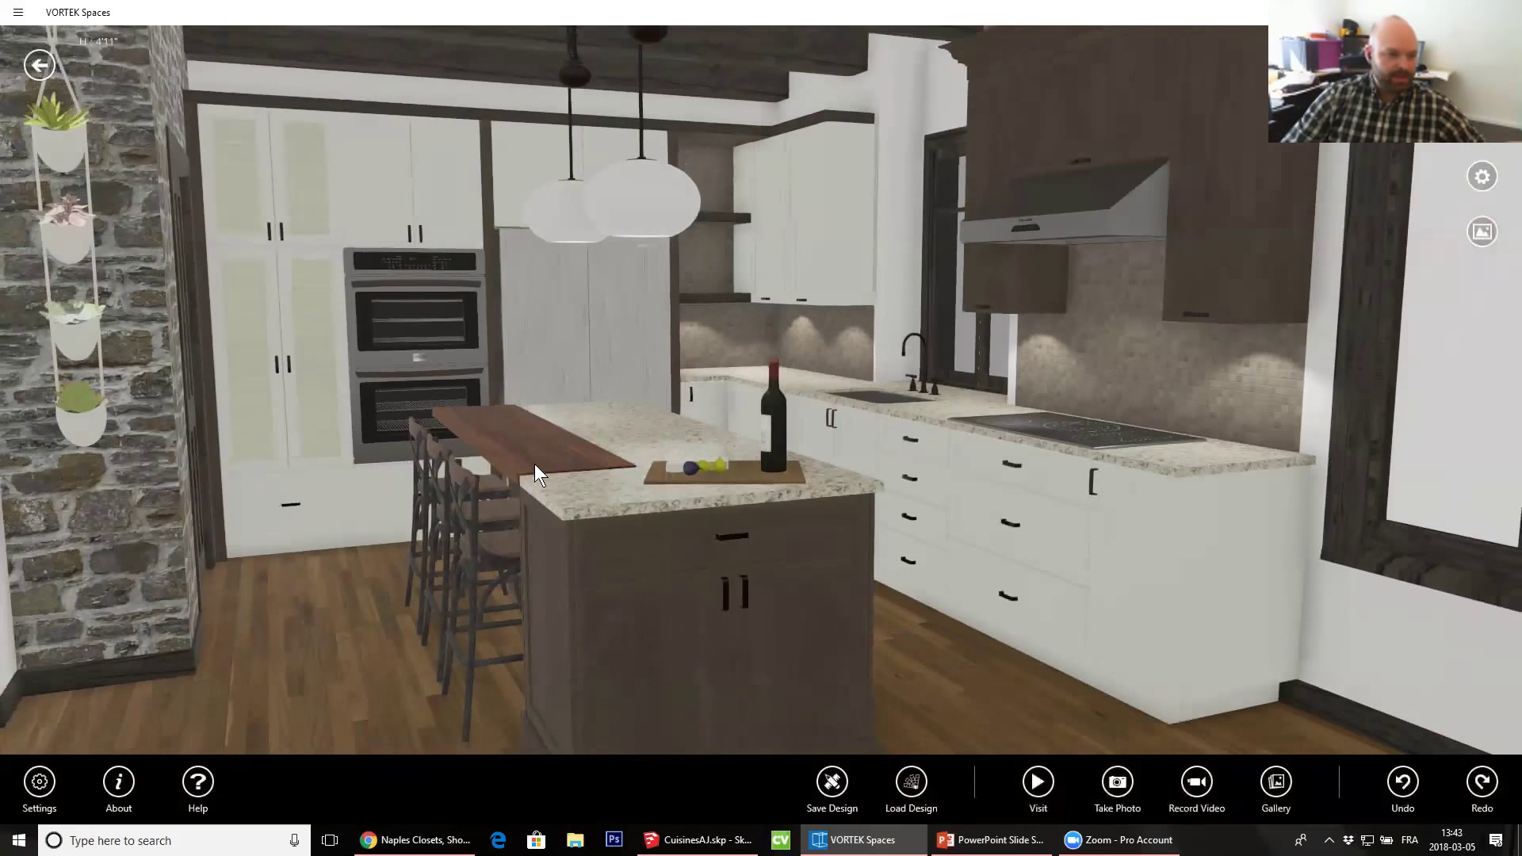
scroll(536, 476, "down", 1)
middle_click_drag(536, 531, 468, 602)
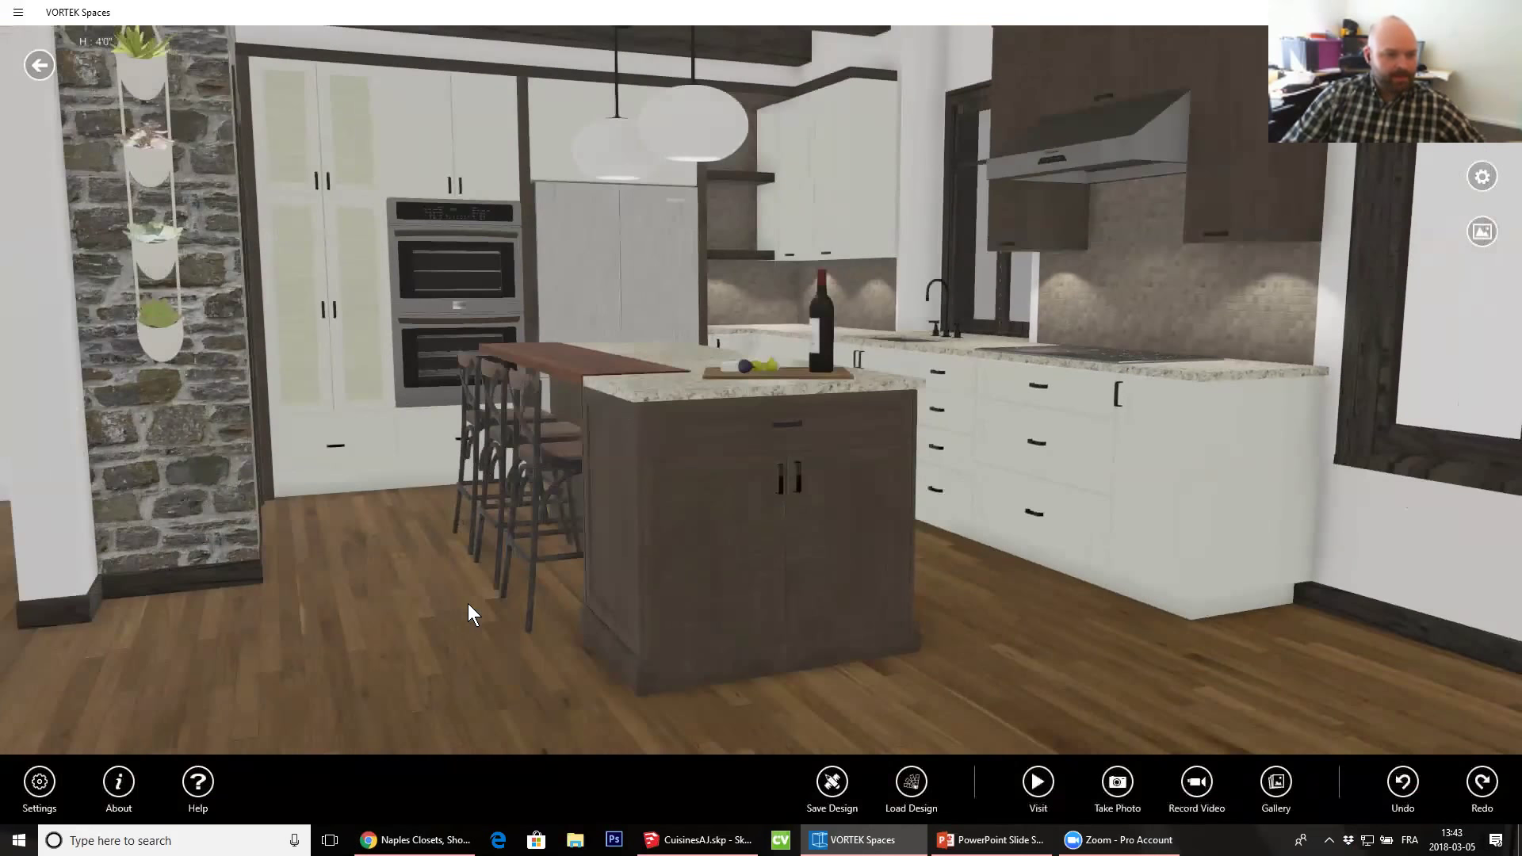
left_click_drag(467, 602, 517, 277)
left_click(610, 235)
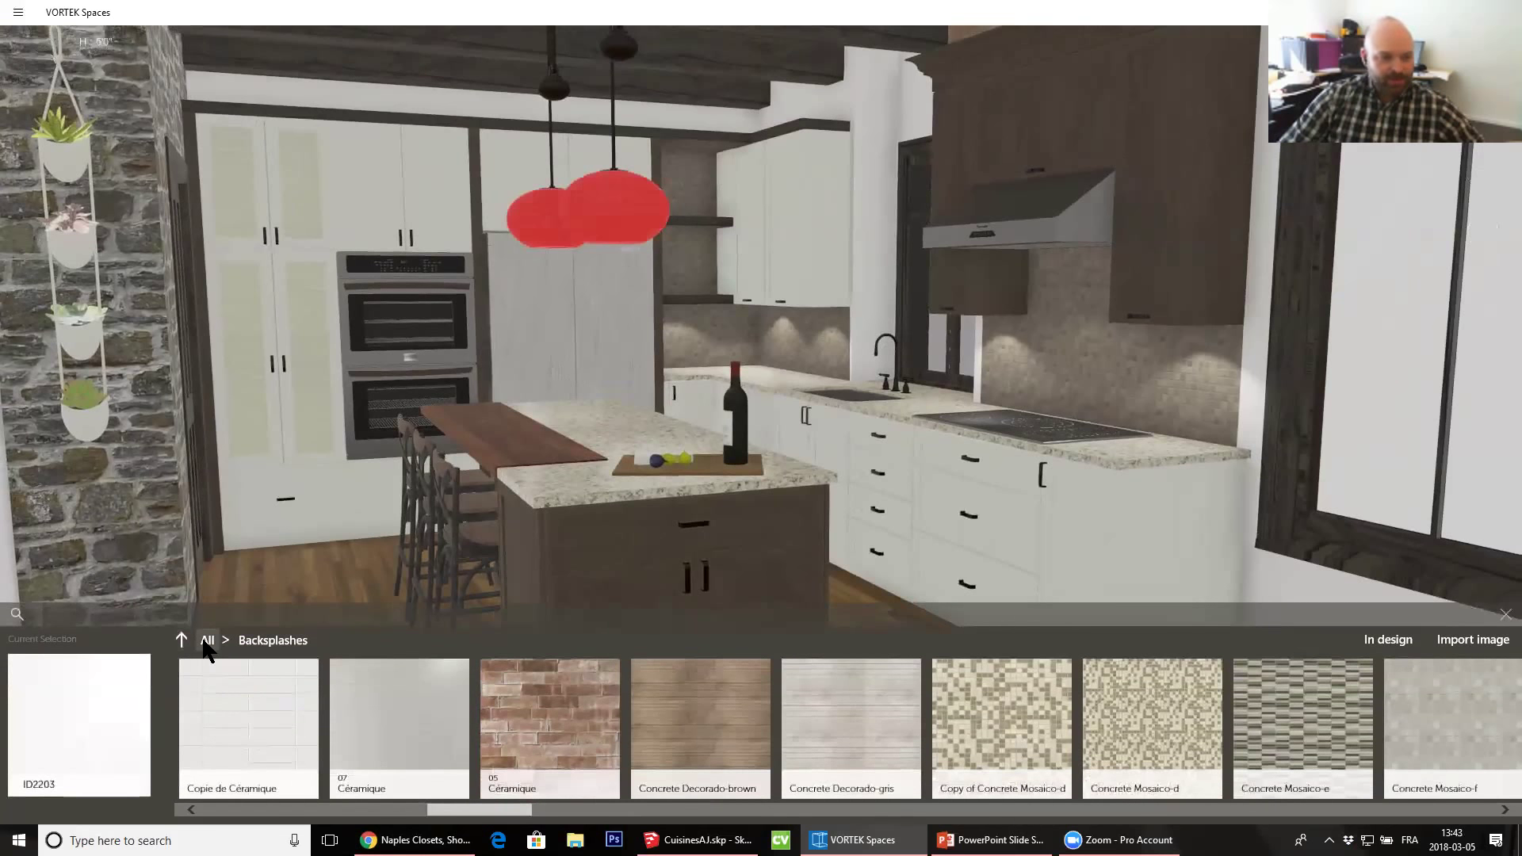
left_click(207, 643)
left_click_drag(944, 432, 718, 427)
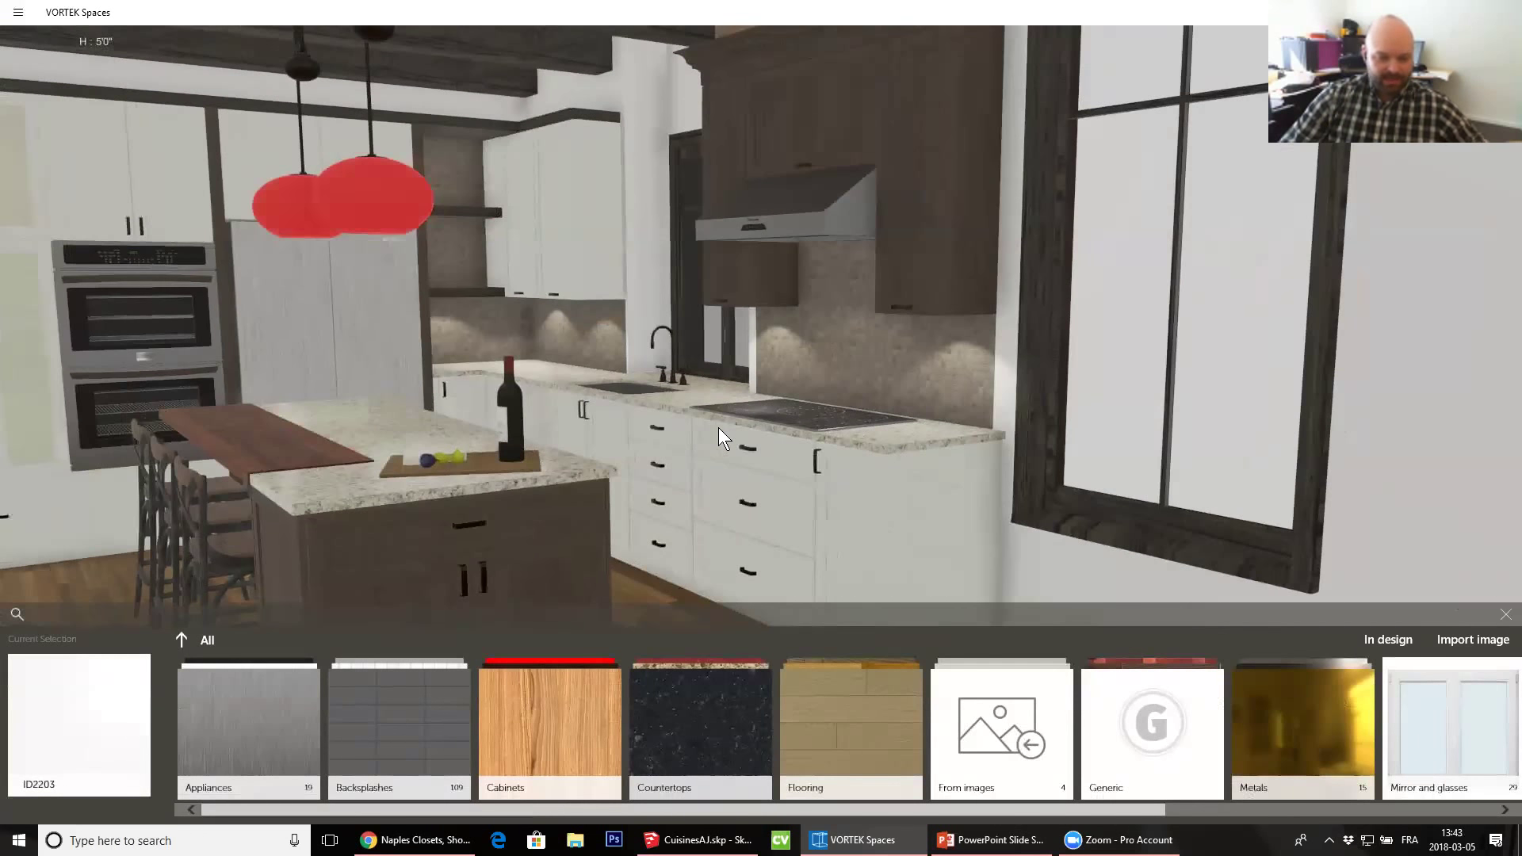
left_click(1142, 310)
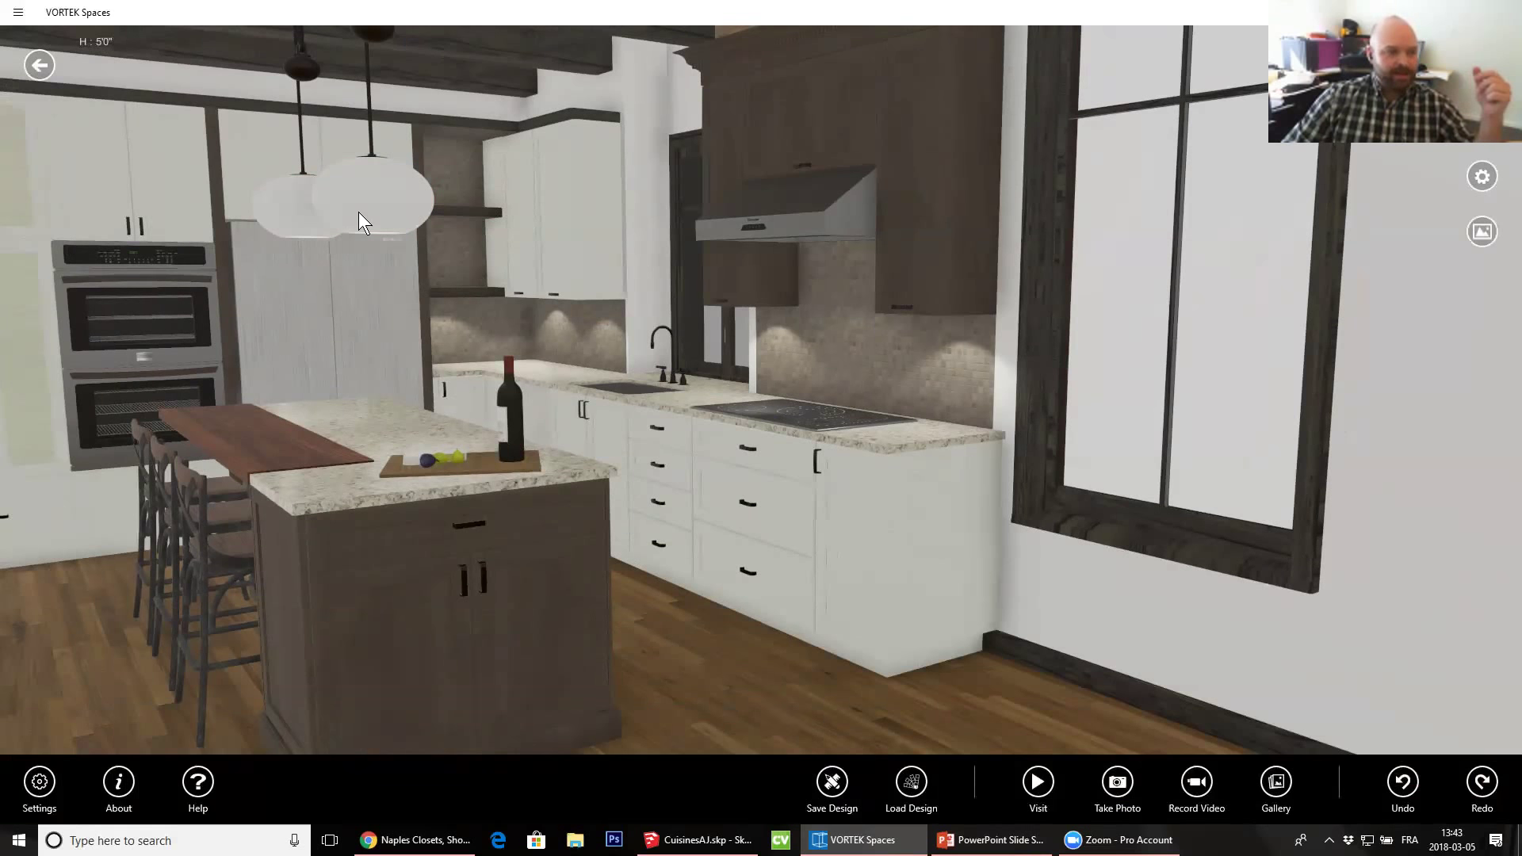
Apply the Glass material from the Mirror and glasses category to the two pendant lamp shades above the island
scroll(358, 212, "up", 10)
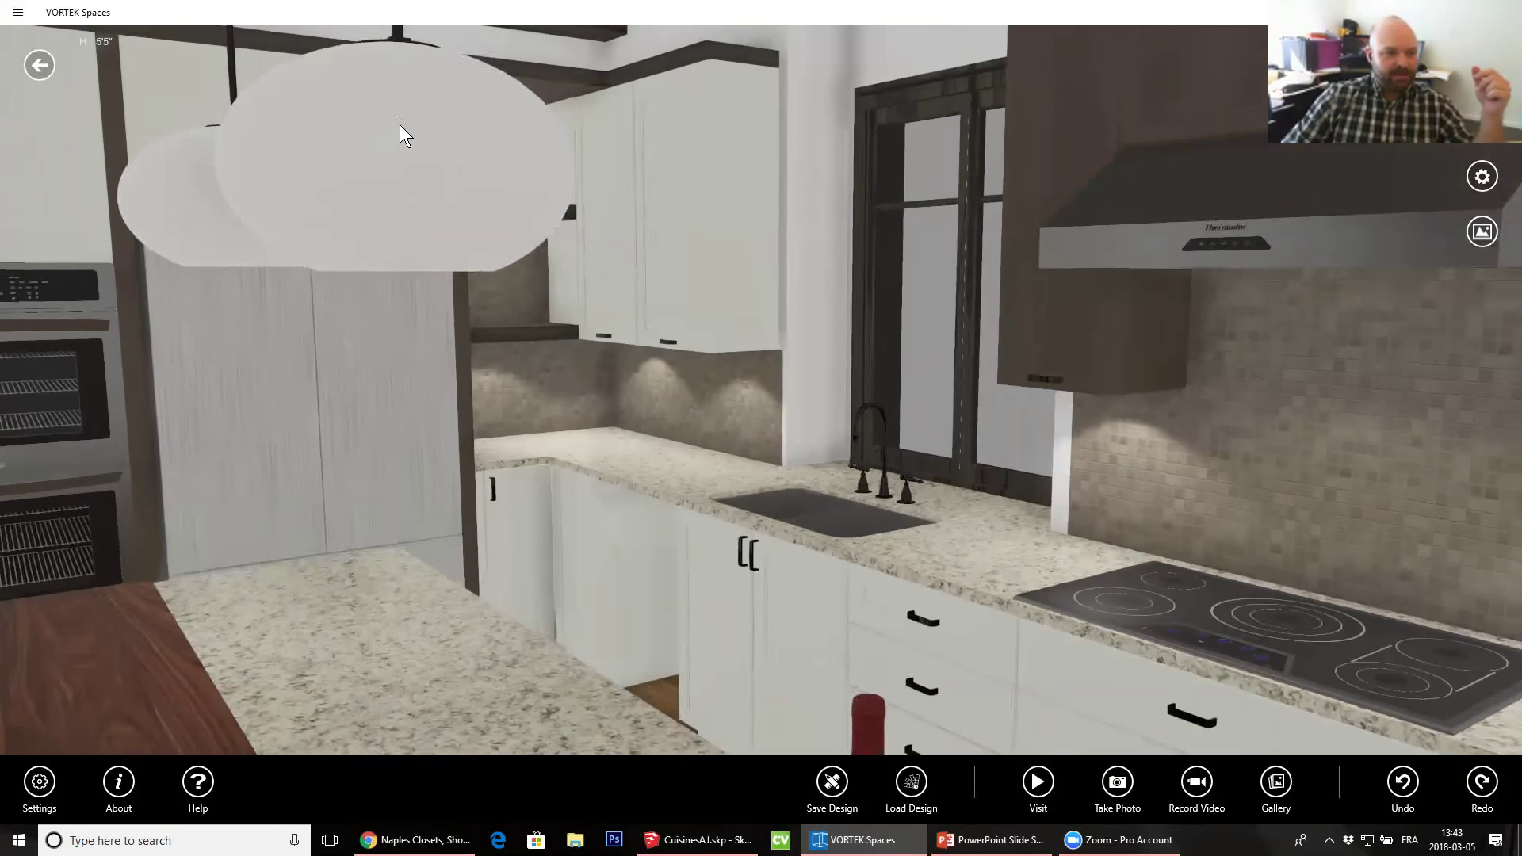
middle_click_drag(400, 126, 415, 55)
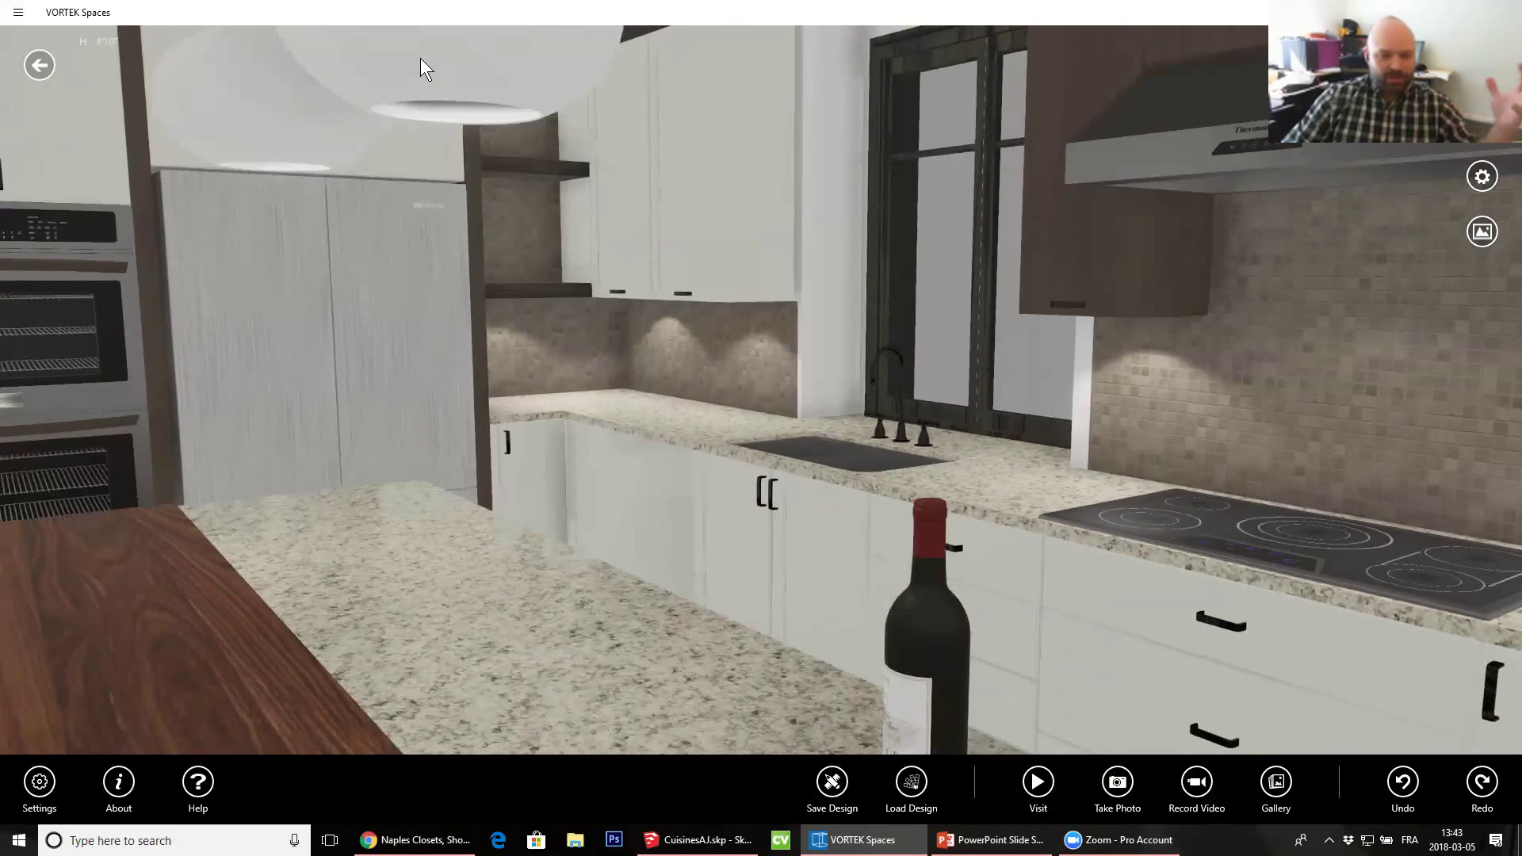
left_click(420, 59)
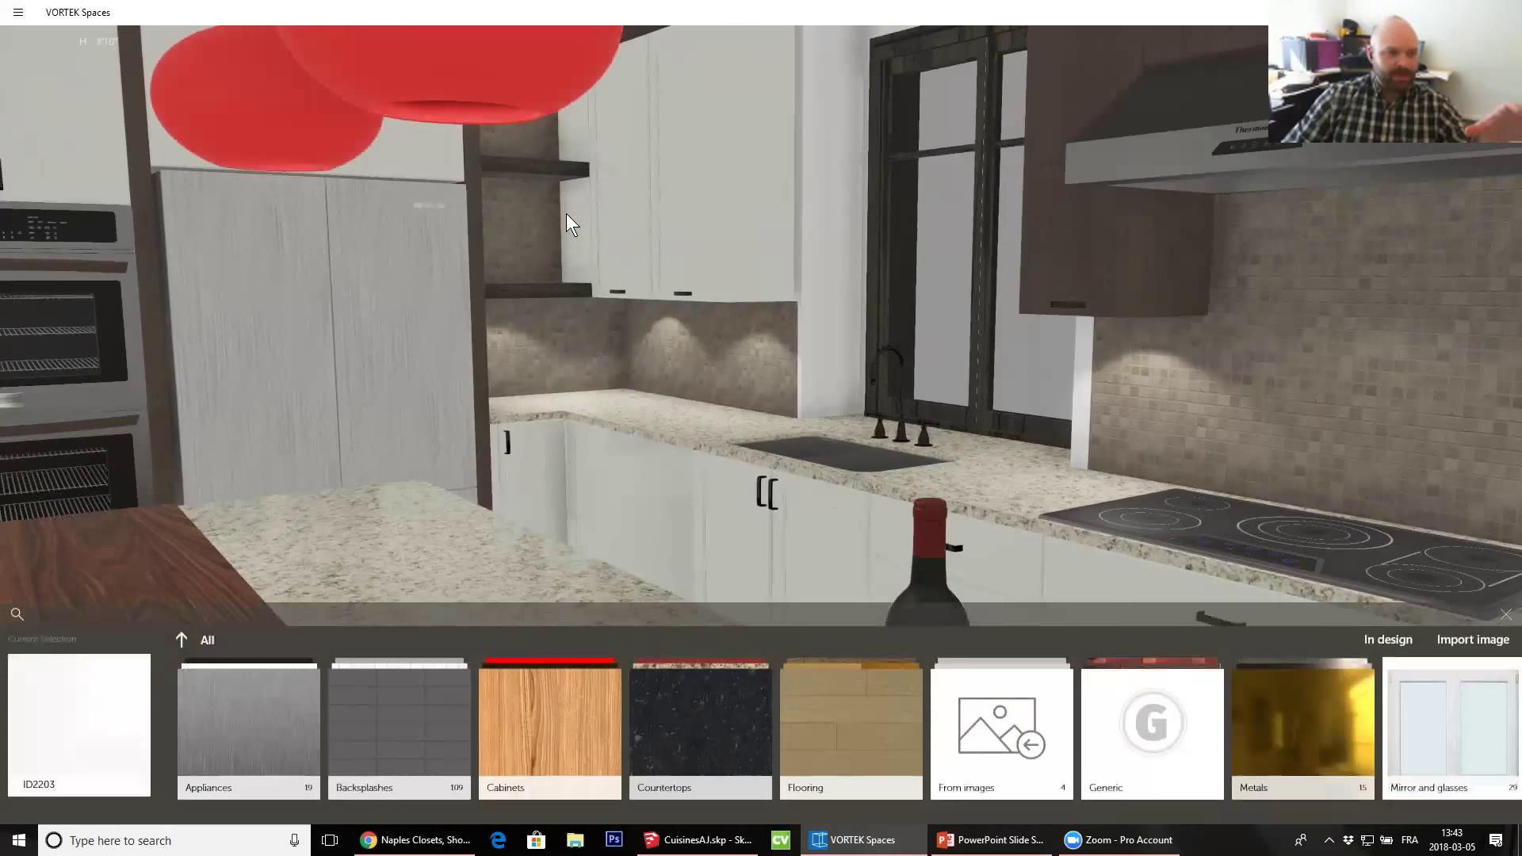
scroll(566, 212, "down", 10)
middle_click_drag(737, 364, 487, 359)
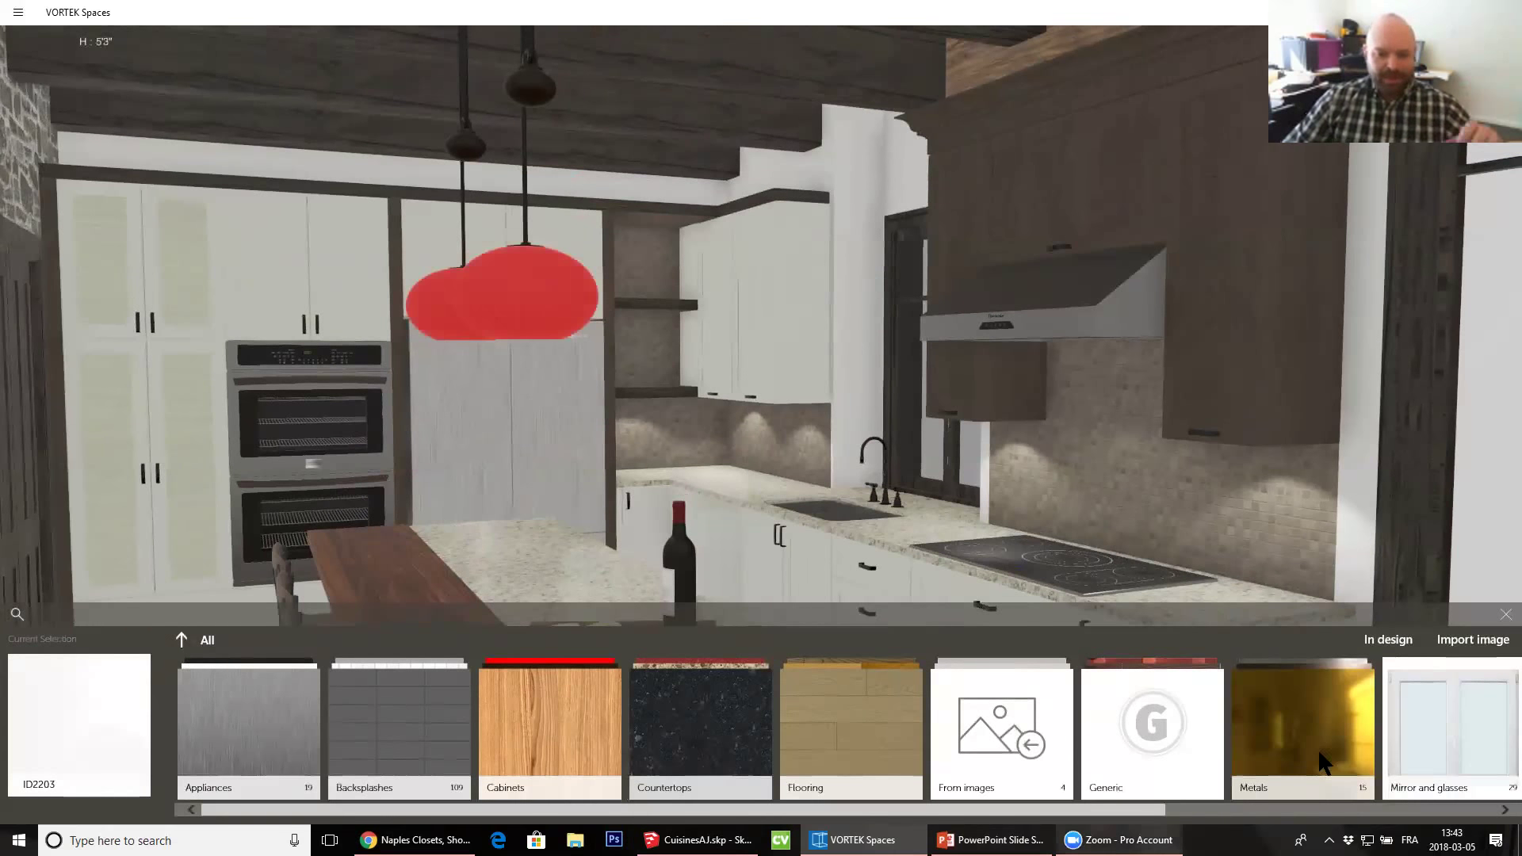
left_click(1417, 730)
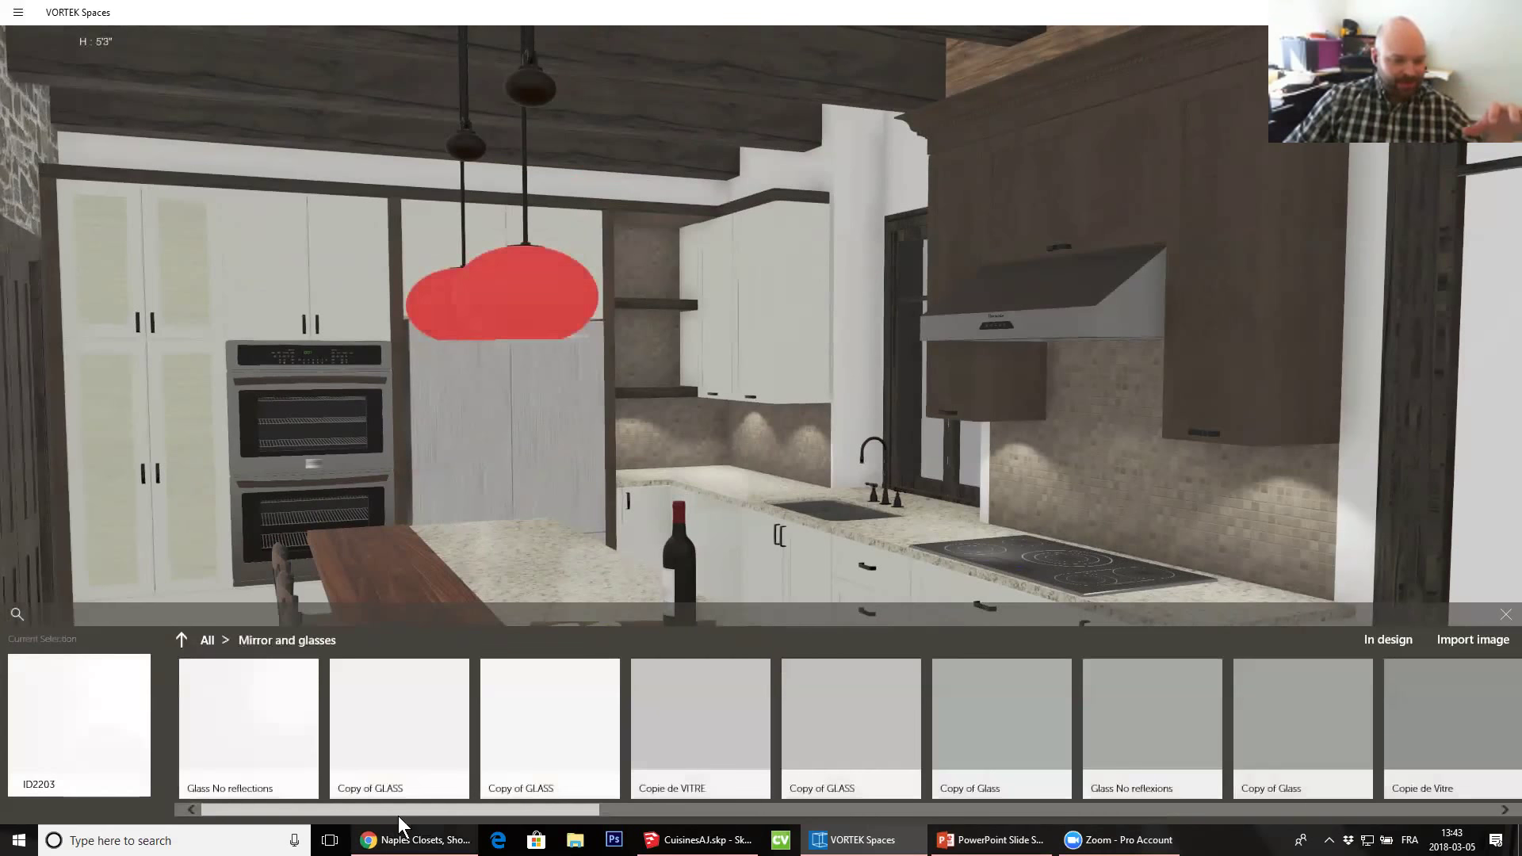
left_click_drag(417, 811, 983, 809)
left_click(912, 702)
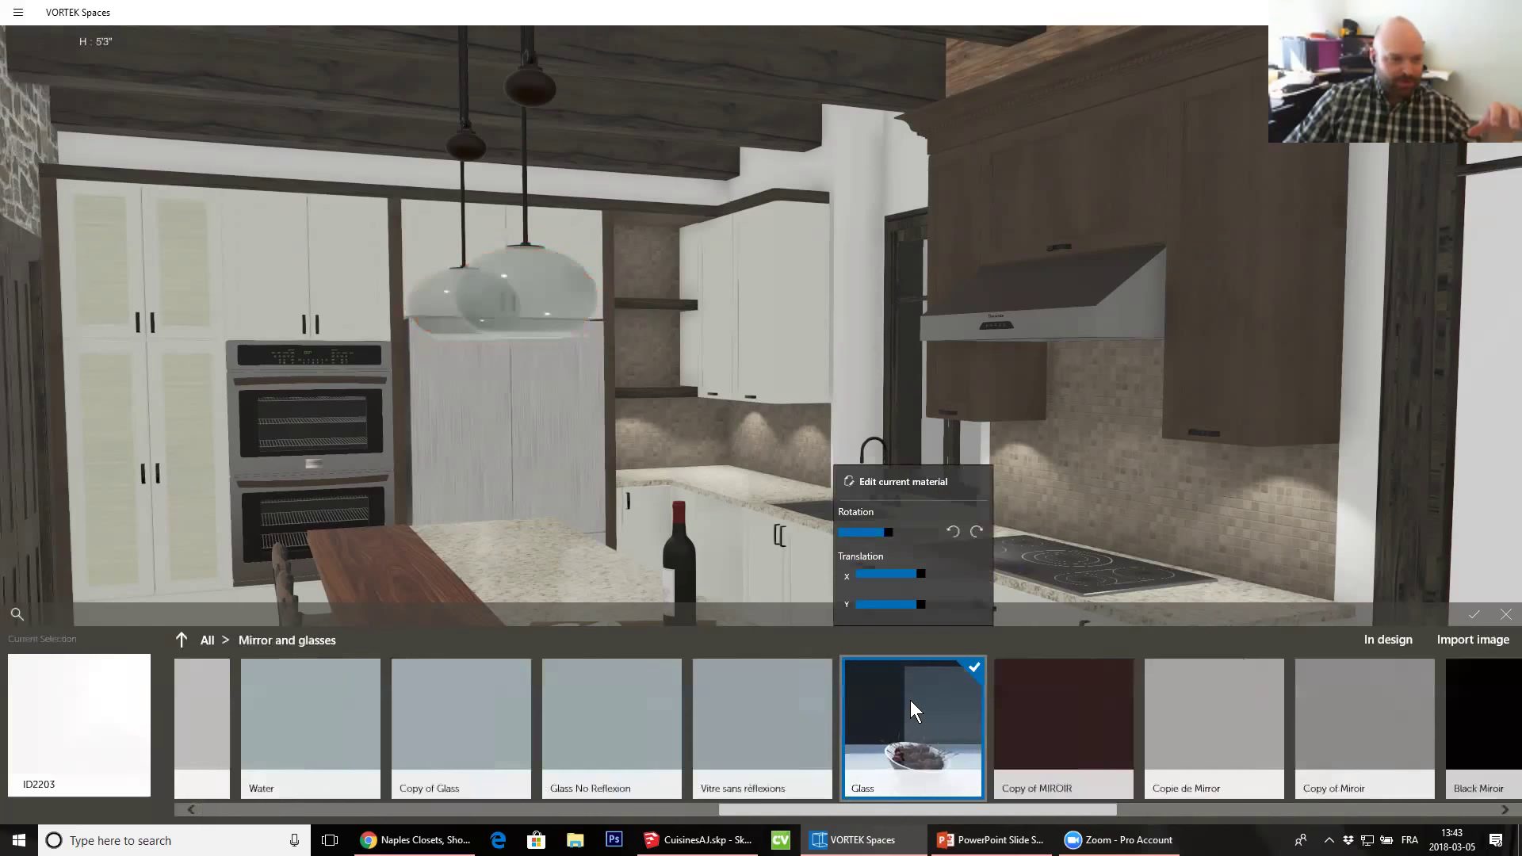
Compare Glass No Reflexion, Copy of Glass and Water on the pendant shades and settle on Glass
left_click(626, 734)
left_click(465, 739)
left_click(344, 741)
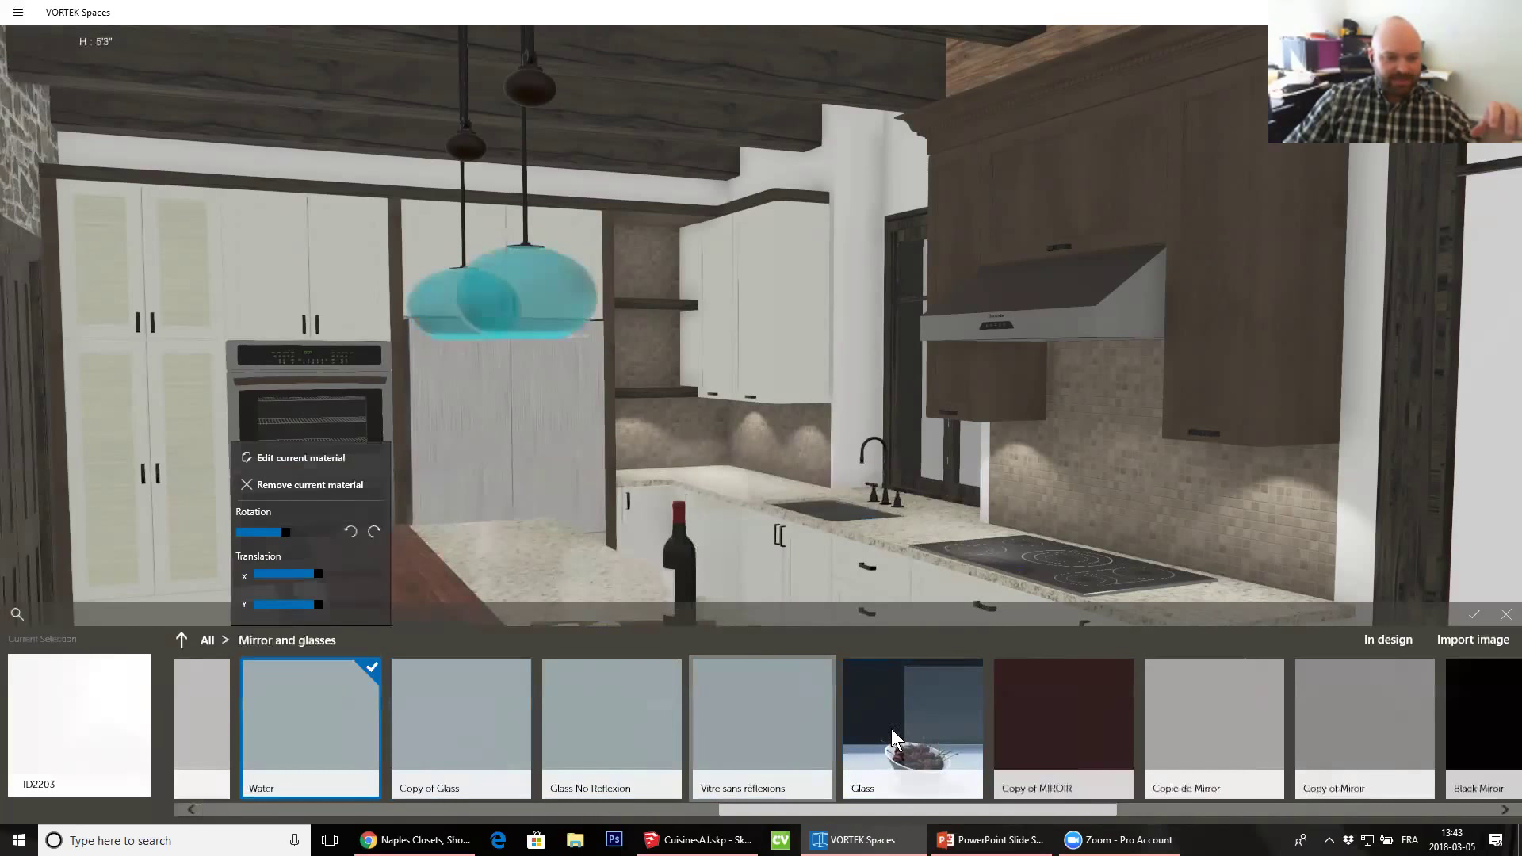
left_click(931, 724)
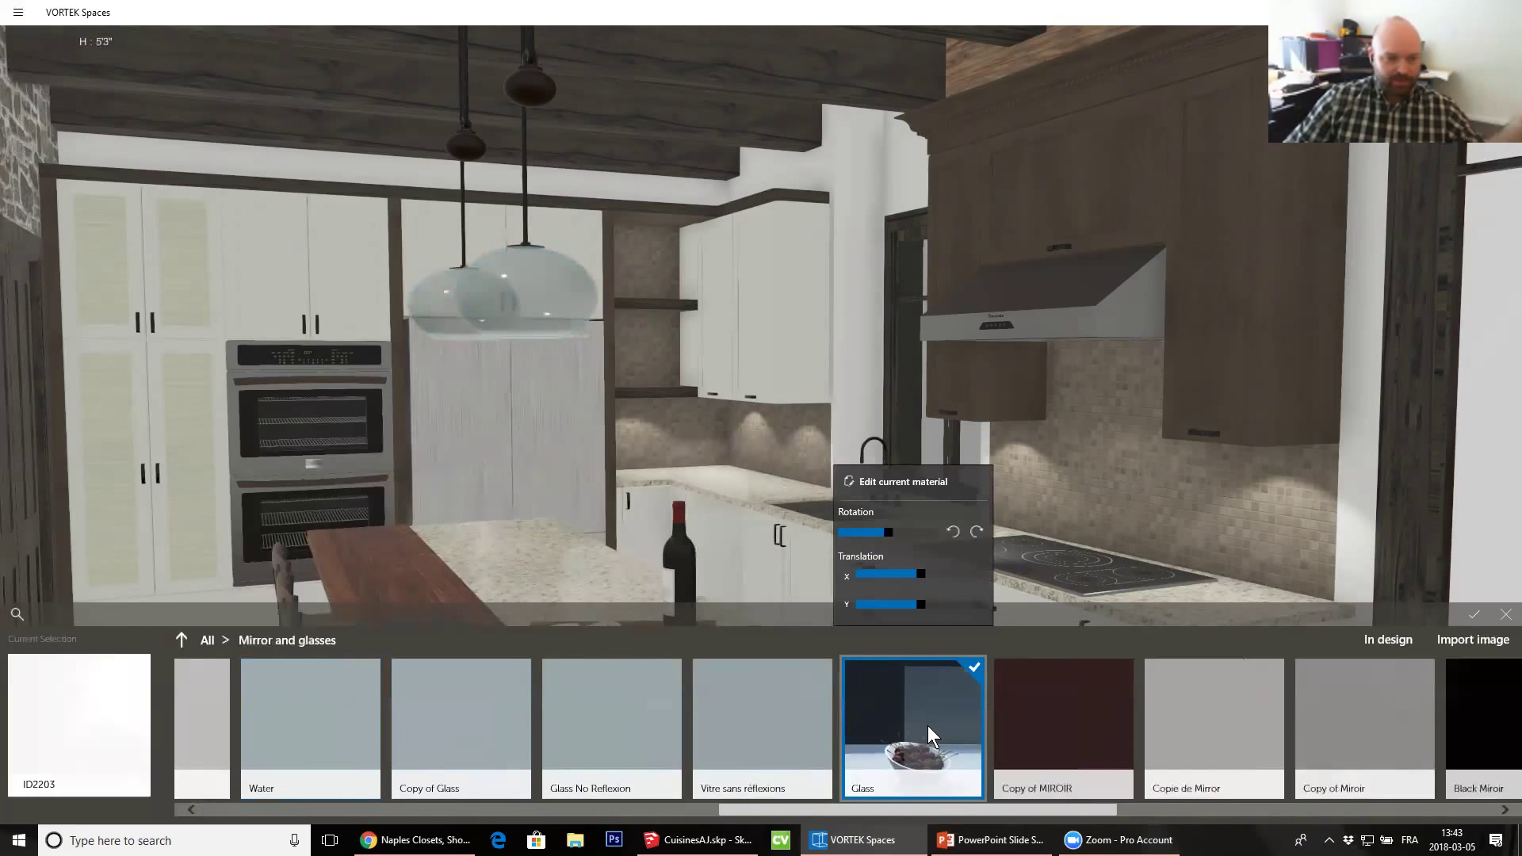
left_click(928, 725)
Display the kitchen's light sources and select the group of under-cabinet spotlights
key("a")
key("s")
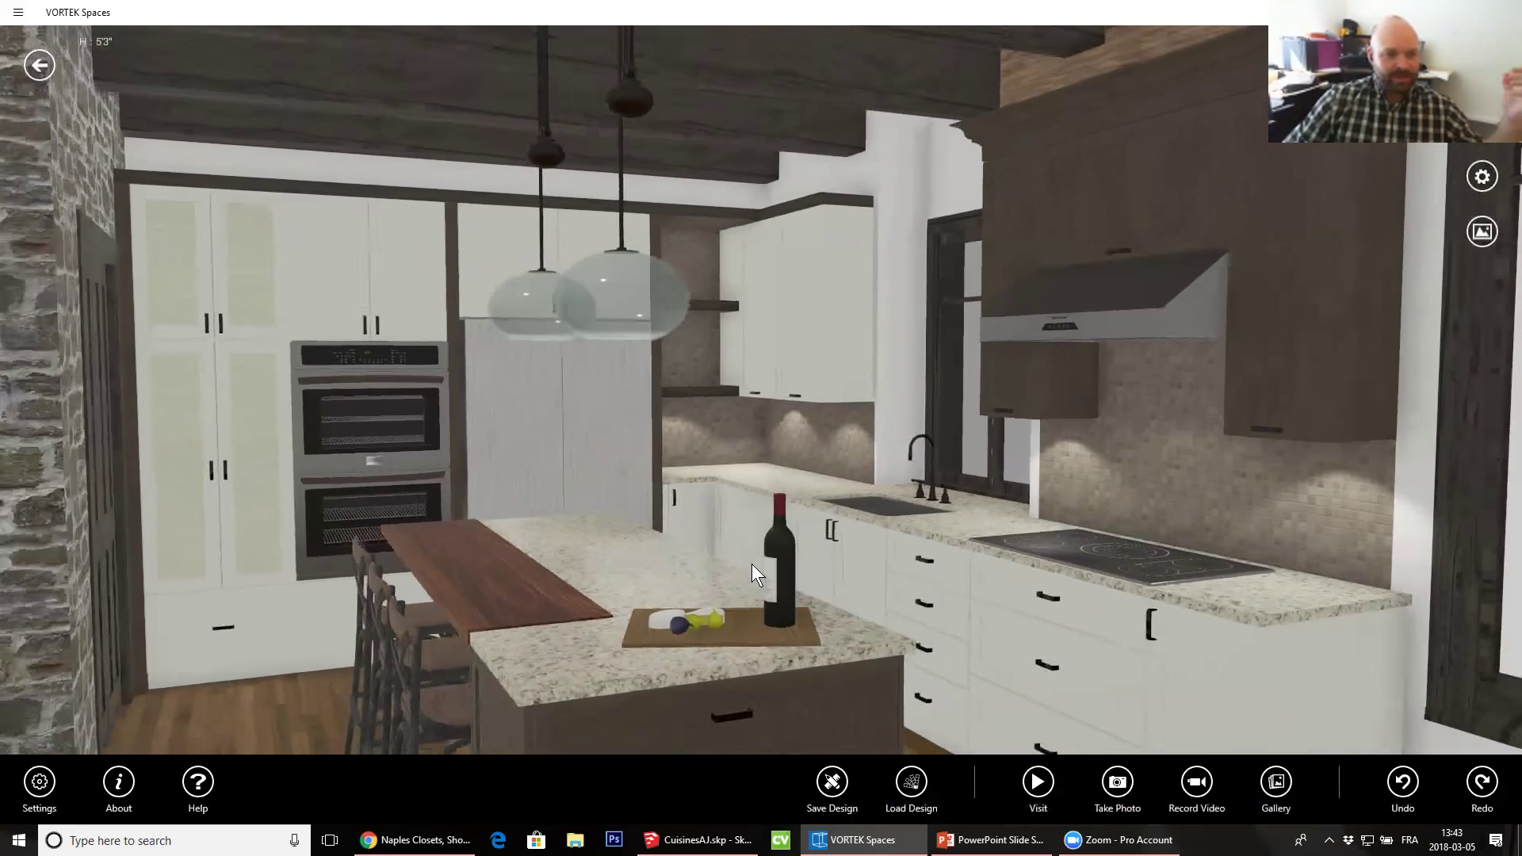
scroll(737, 523, "down", 5)
left_click_drag(728, 503, 614, 464)
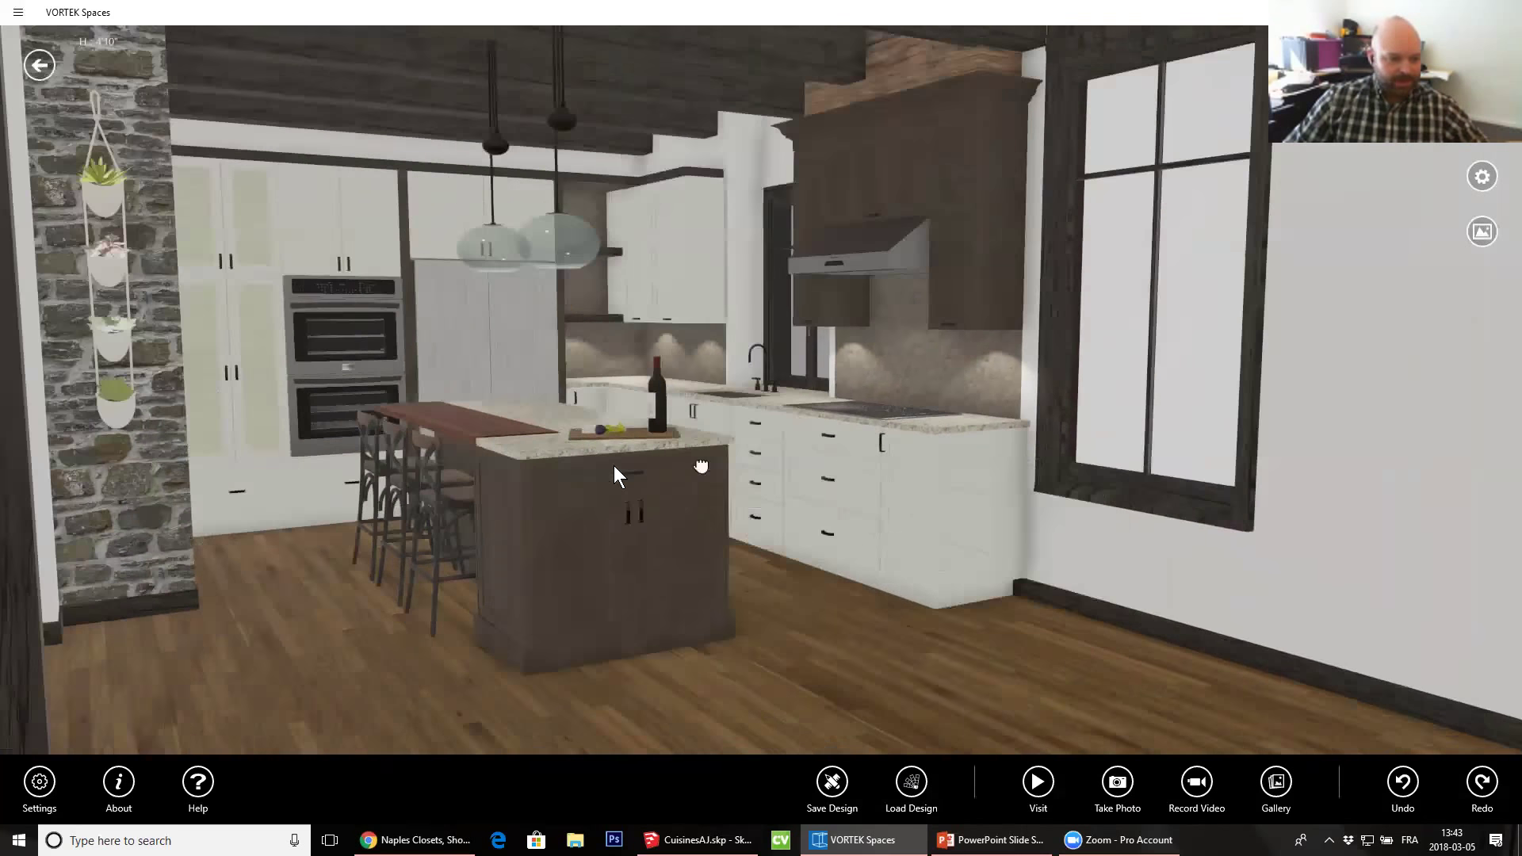
scroll(1102, 164, "down", 2)
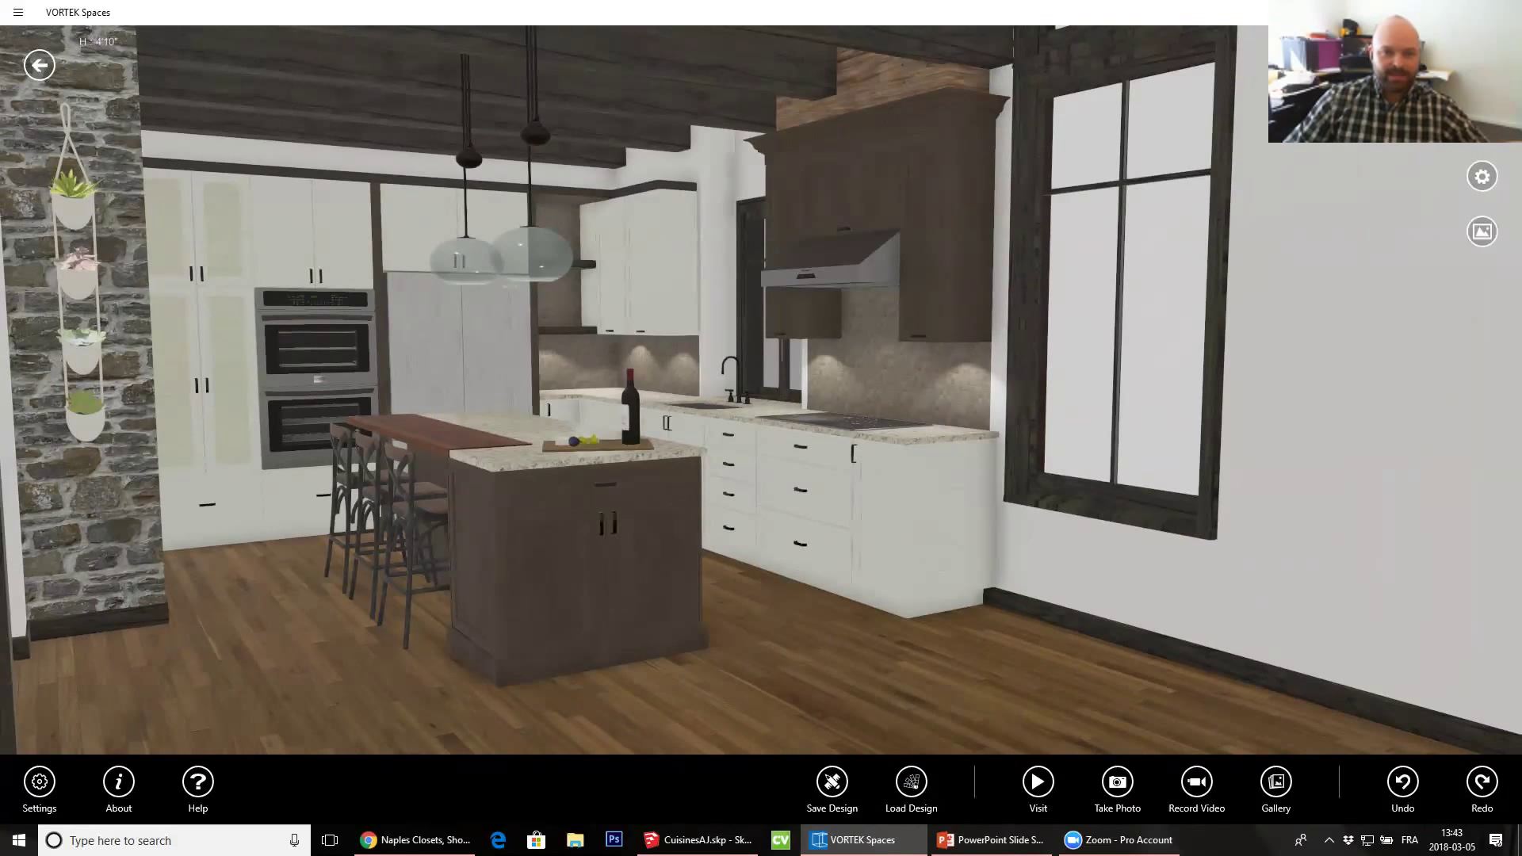
key("l")
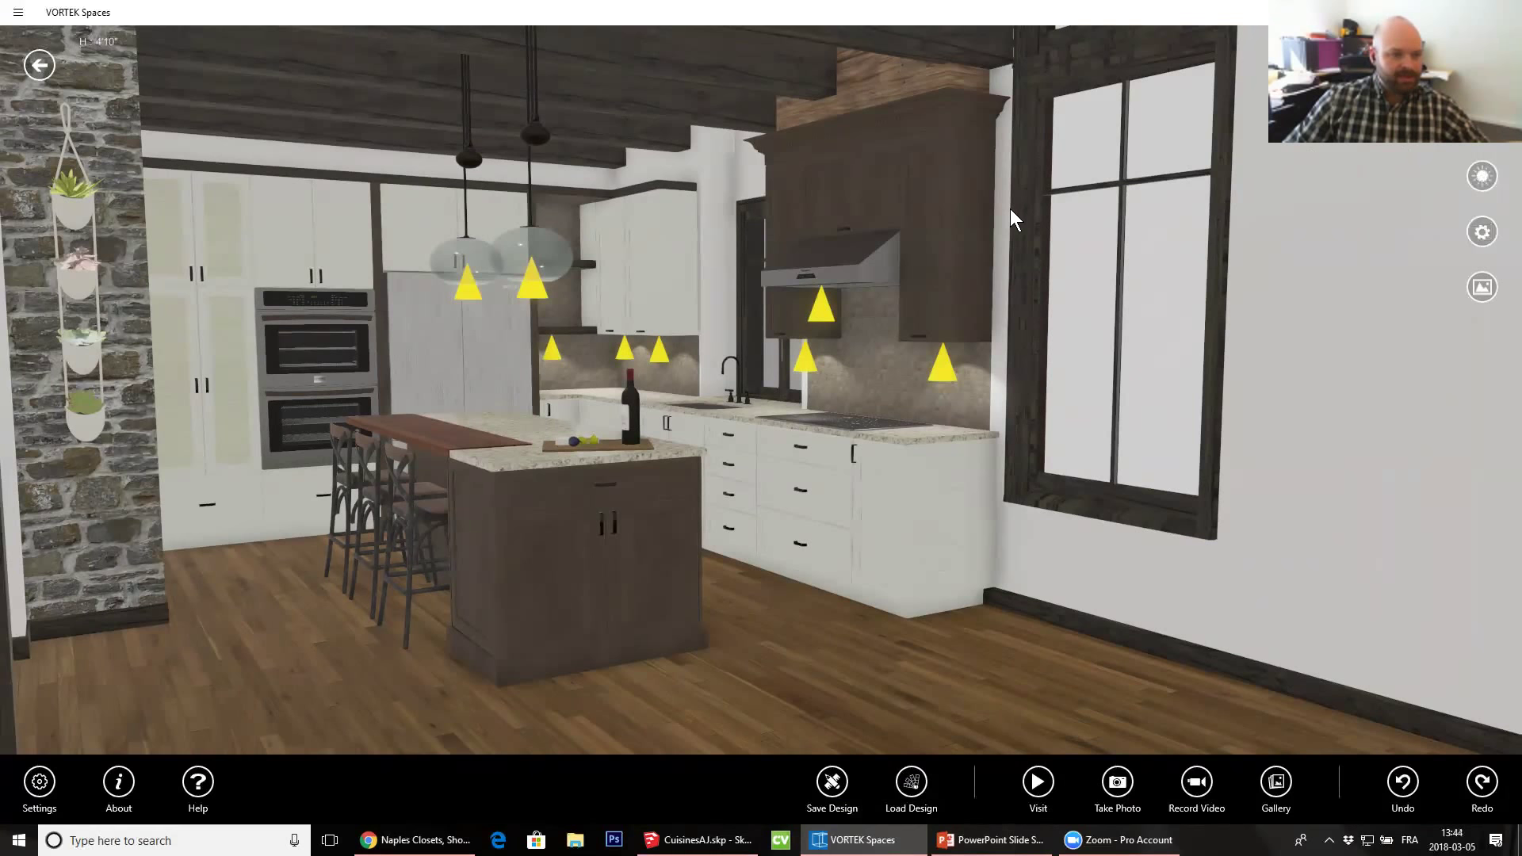
middle_click_drag(848, 408, 745, 434)
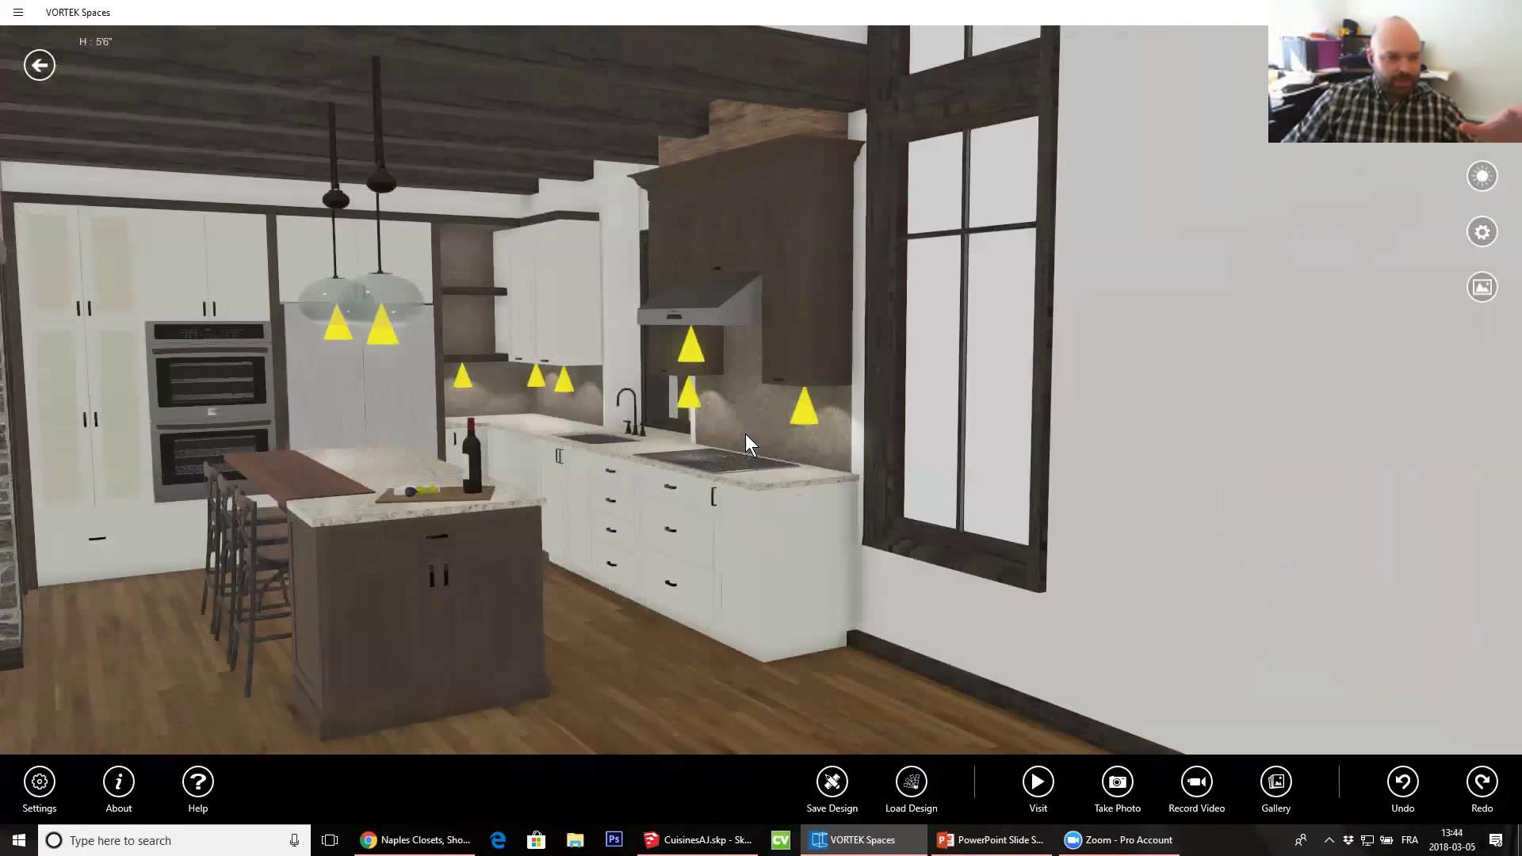
left_click_drag(777, 425, 605, 445)
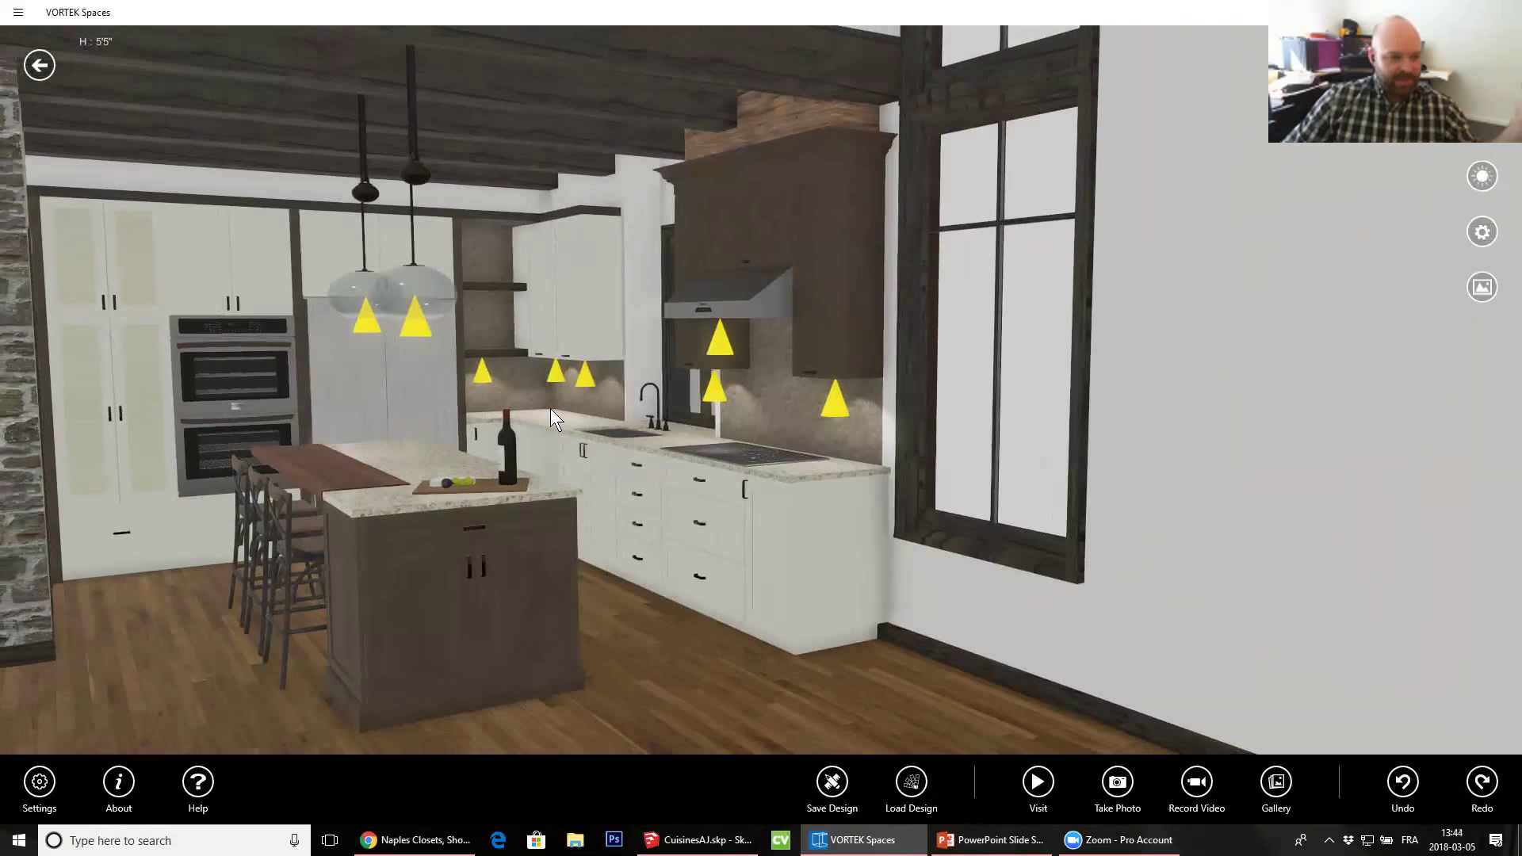
left_click(717, 397)
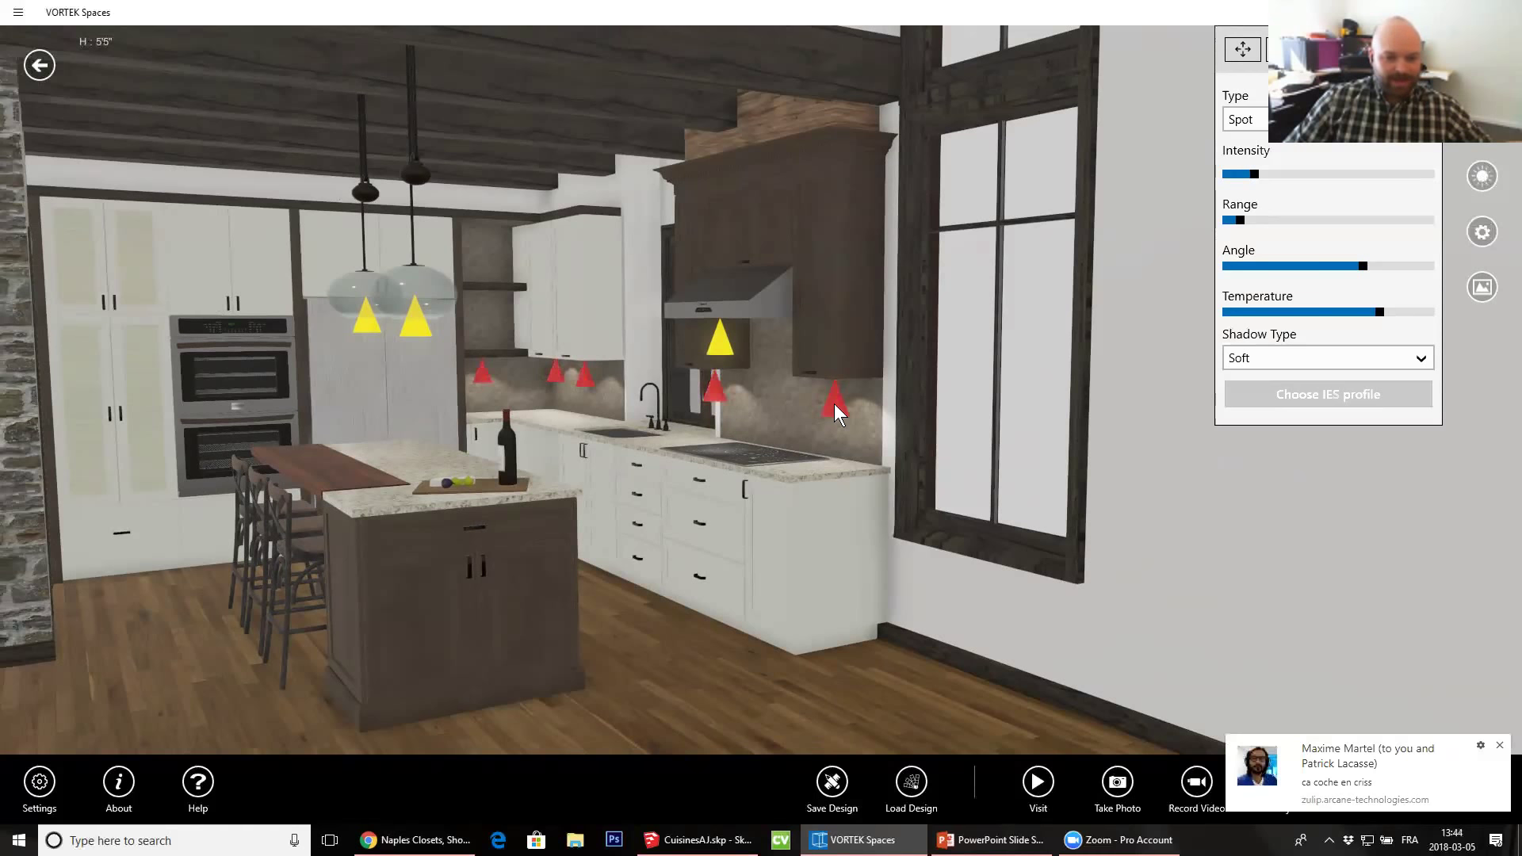
Try a stronger intensity with a range of 2.2800 on the under-cabinet lights and reduce both to a moderate glow
left_click(1498, 743)
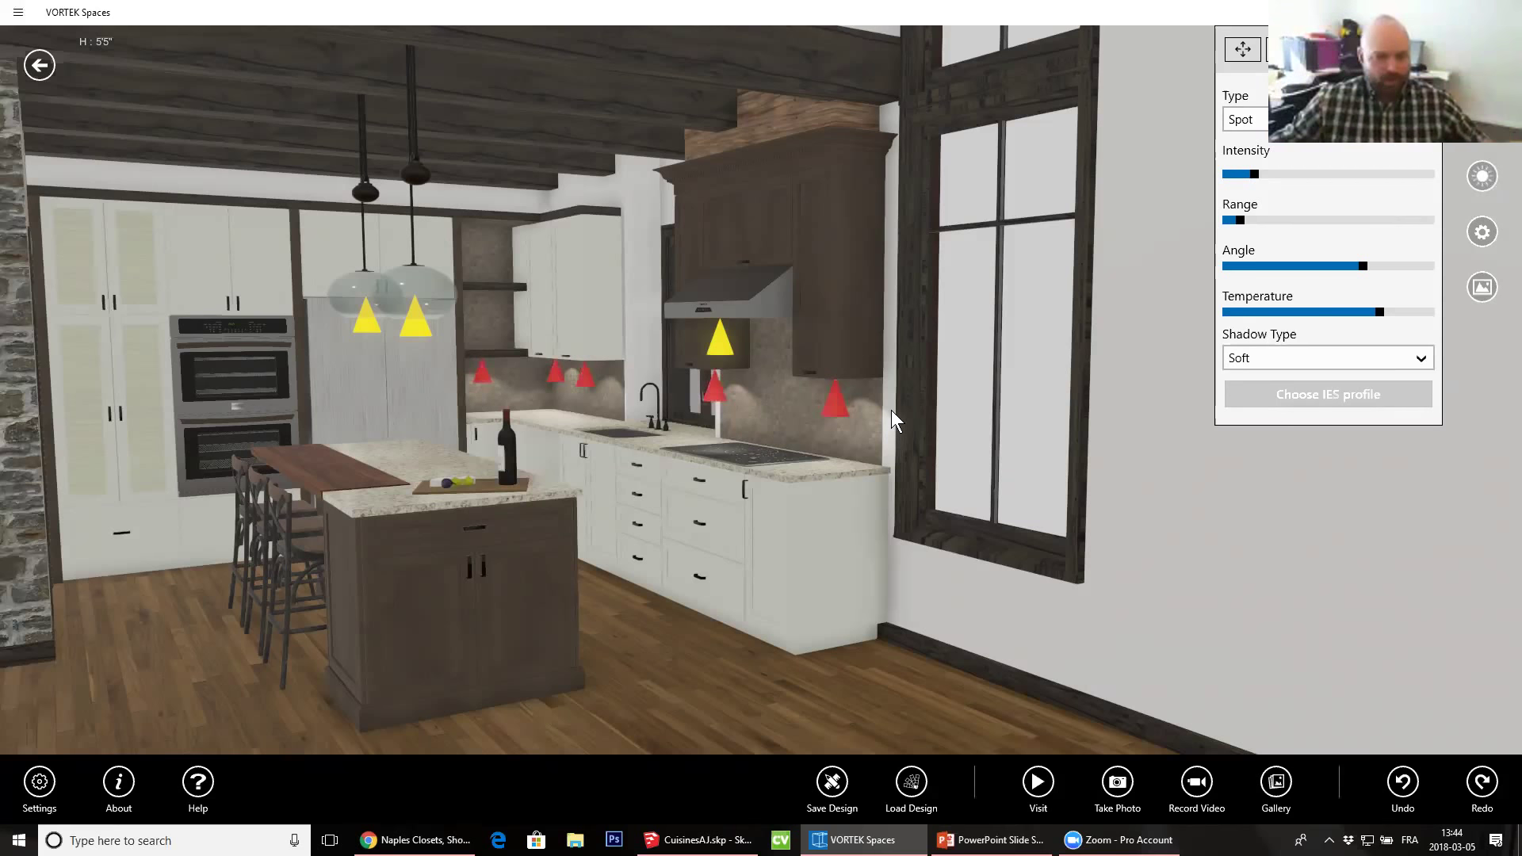
left_click_drag(1260, 173, 1288, 159)
left_click_drag(1242, 219, 1261, 216)
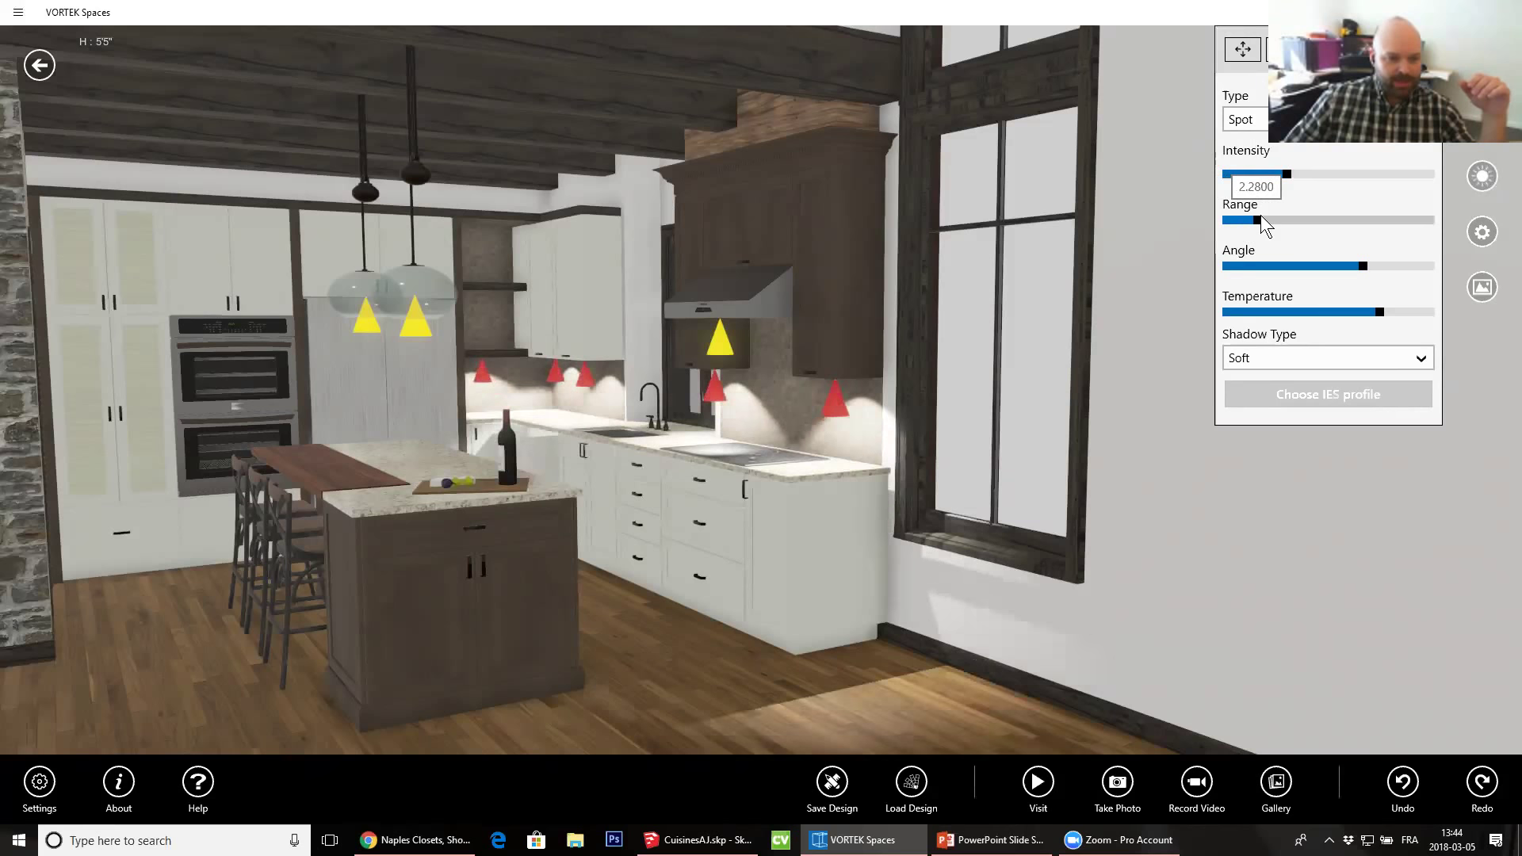
left_click_drag(856, 446, 807, 373)
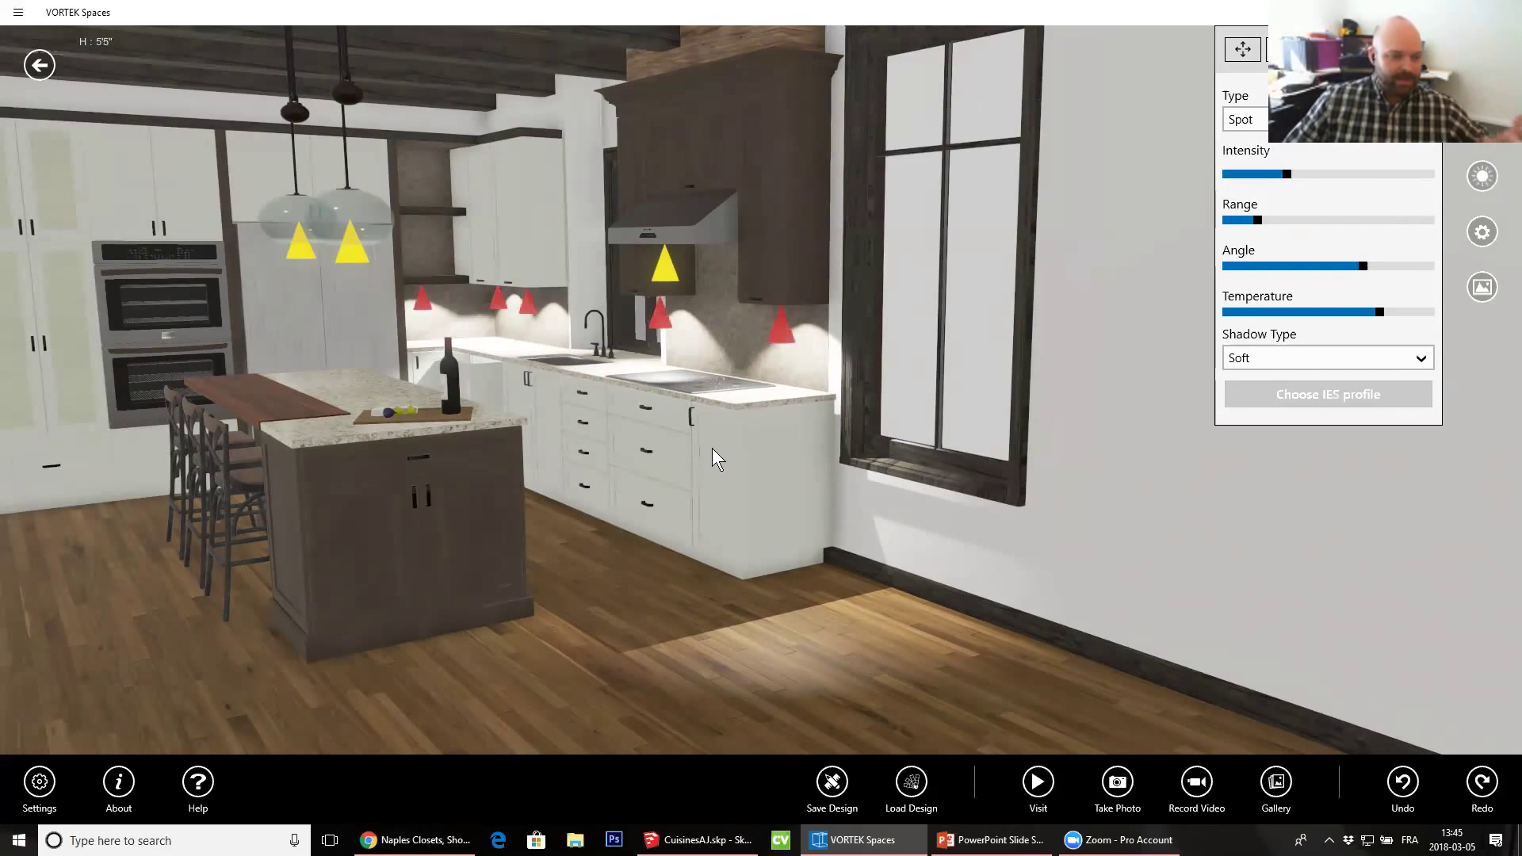
left_click_drag(1253, 222, 1271, 175)
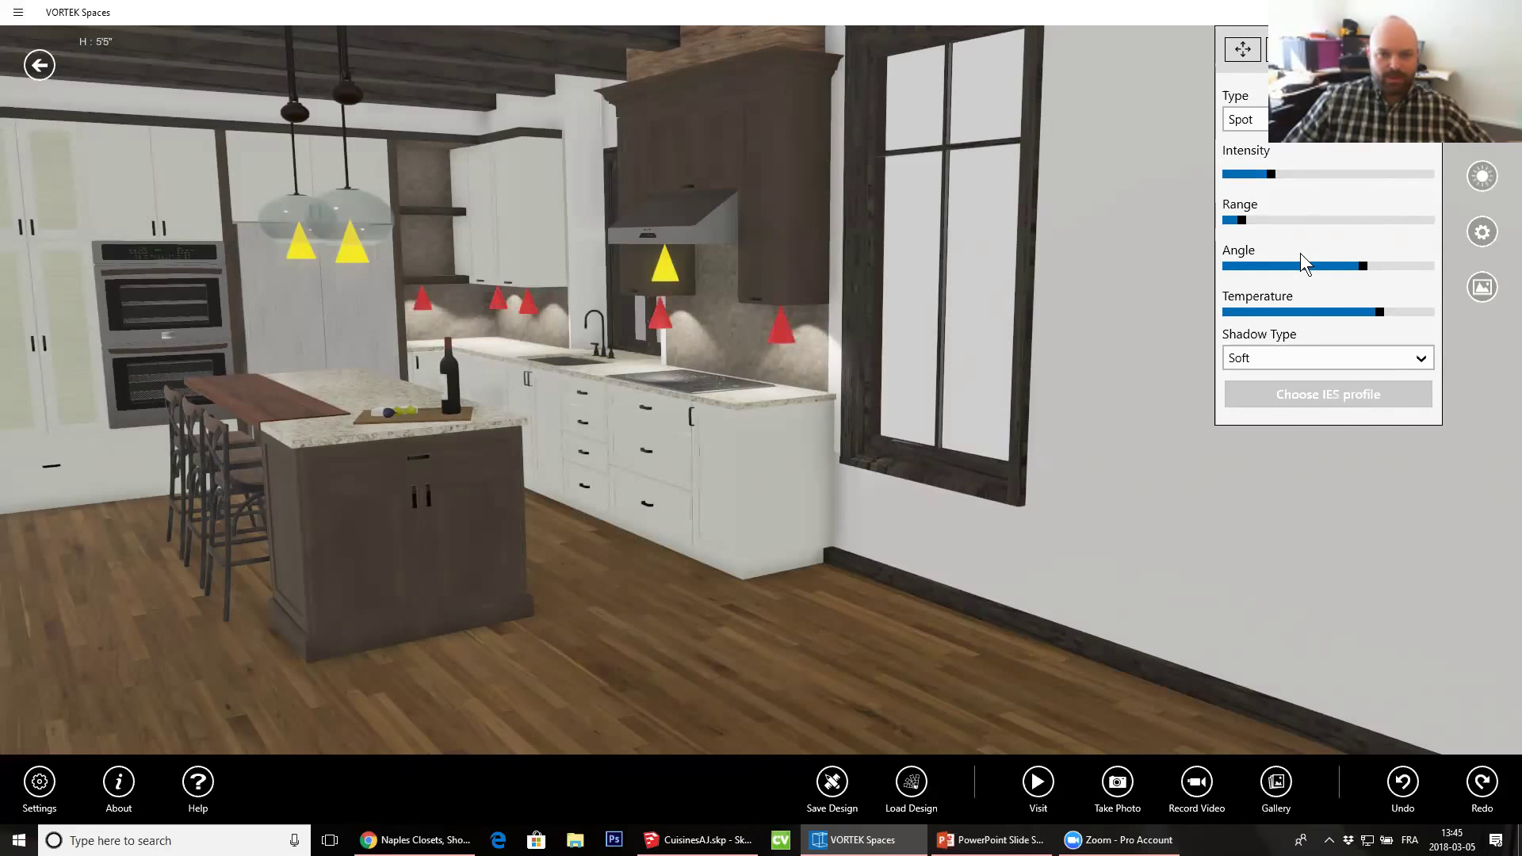
Narrow the under-cabinet lights' angle slightly and set their temperature to 6950
left_click_drag(1366, 265, 1353, 236)
left_click_drag(1373, 300, 1330, 311)
left_click_drag(1142, 291, 1338, 312)
left_click_drag(1432, 321, 1395, 320)
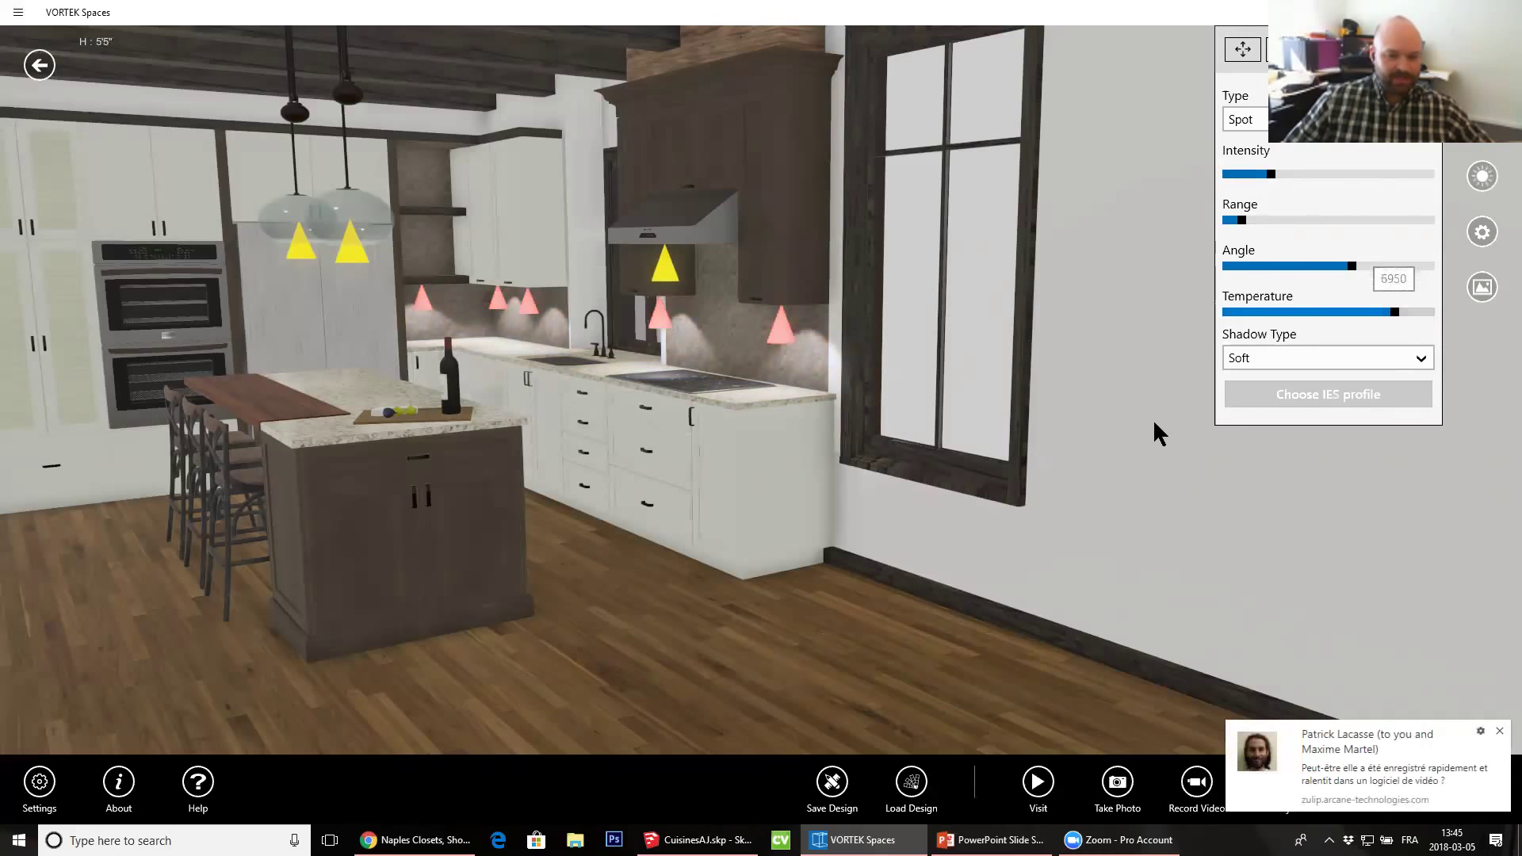
left_click(1498, 733)
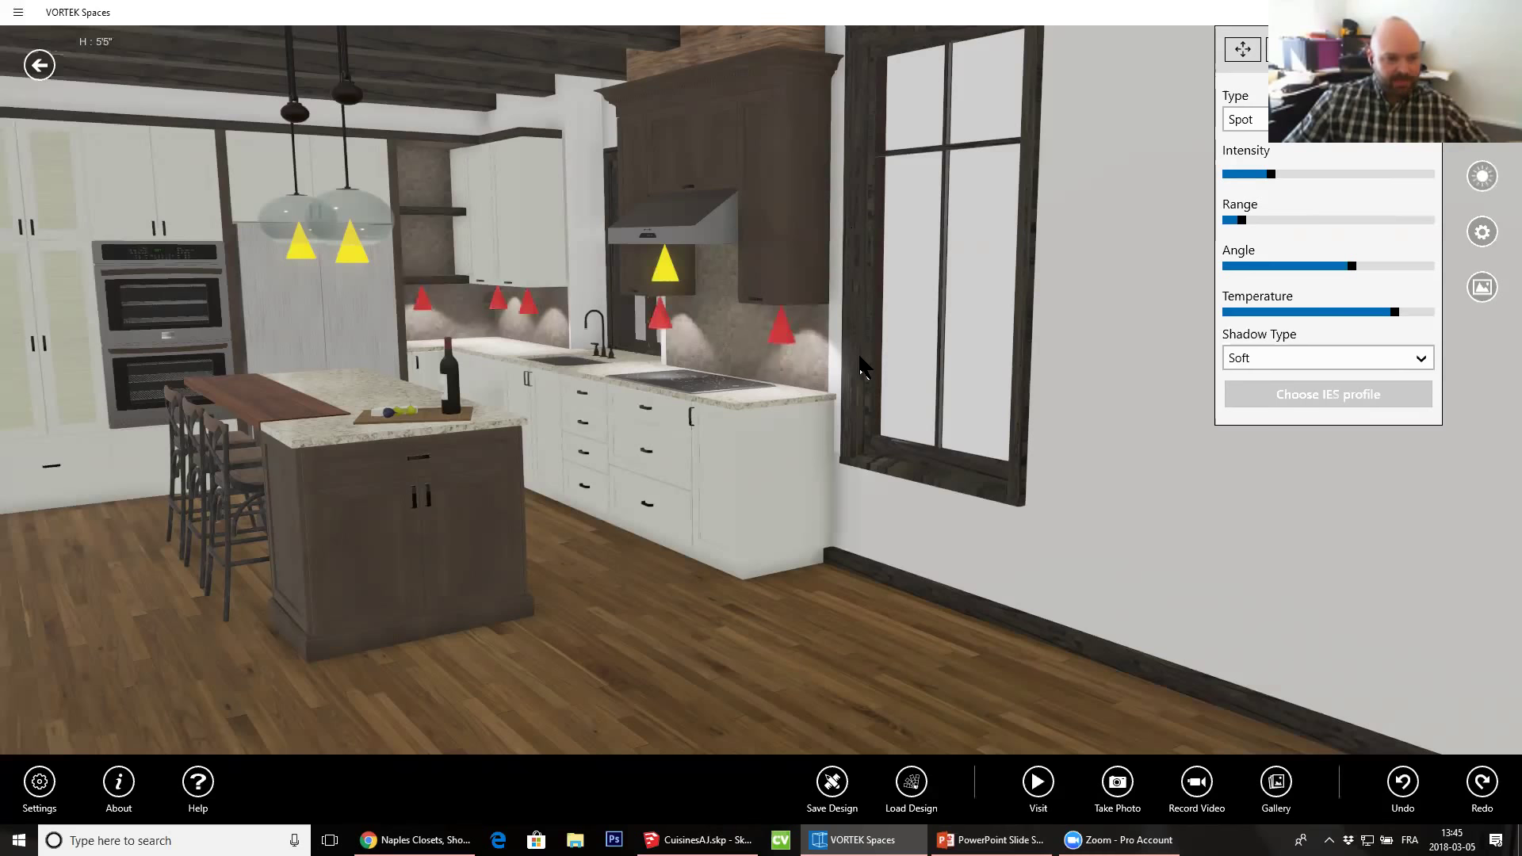
Change the under-cabinet lights' type to Point and inspect the lighting on the backsplash and countertop
left_click(1243, 120)
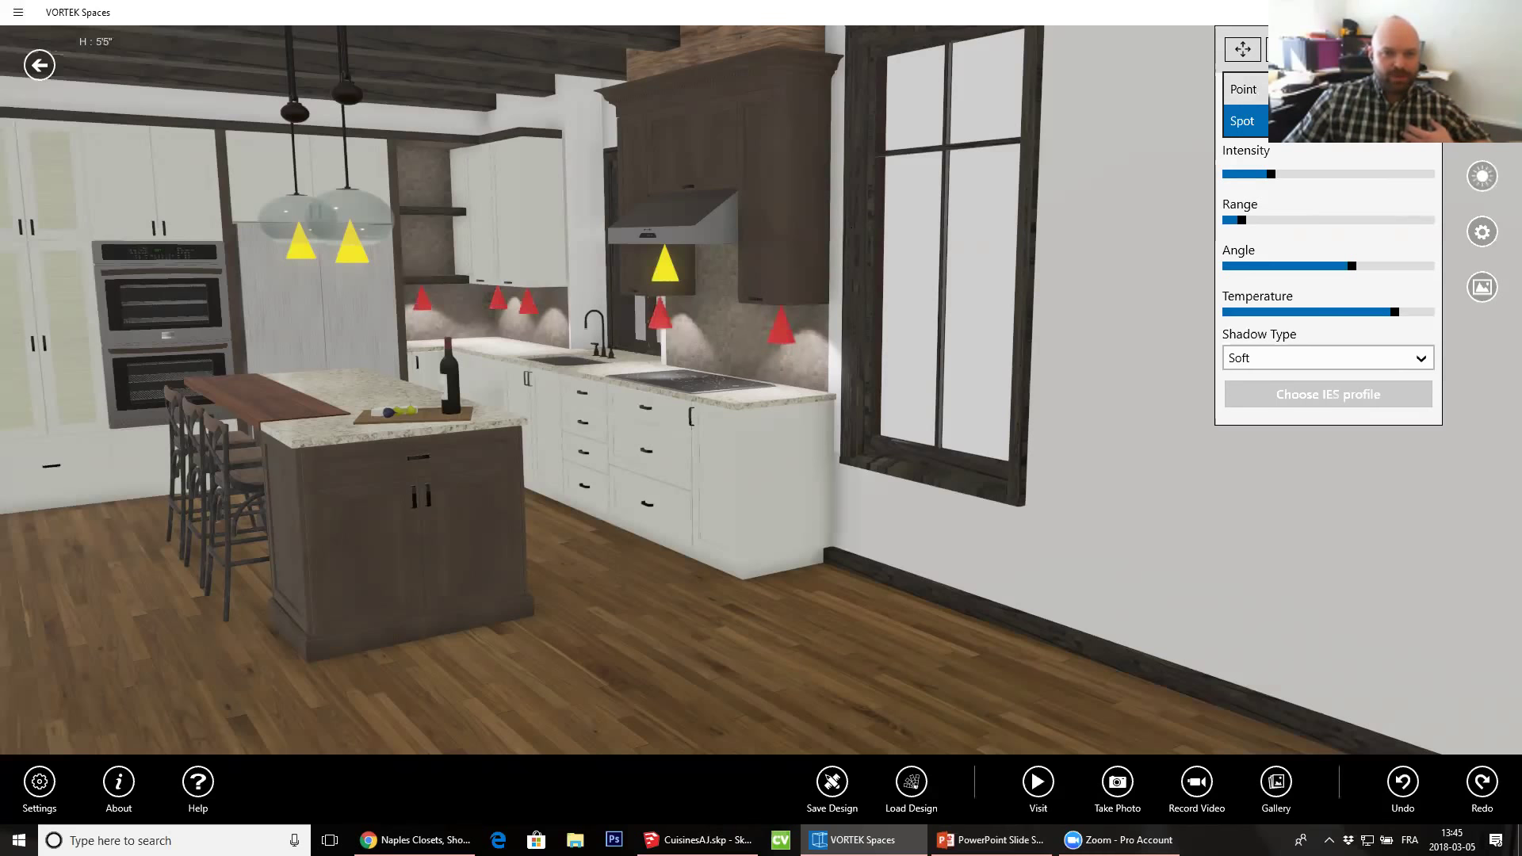
left_click(1243, 89)
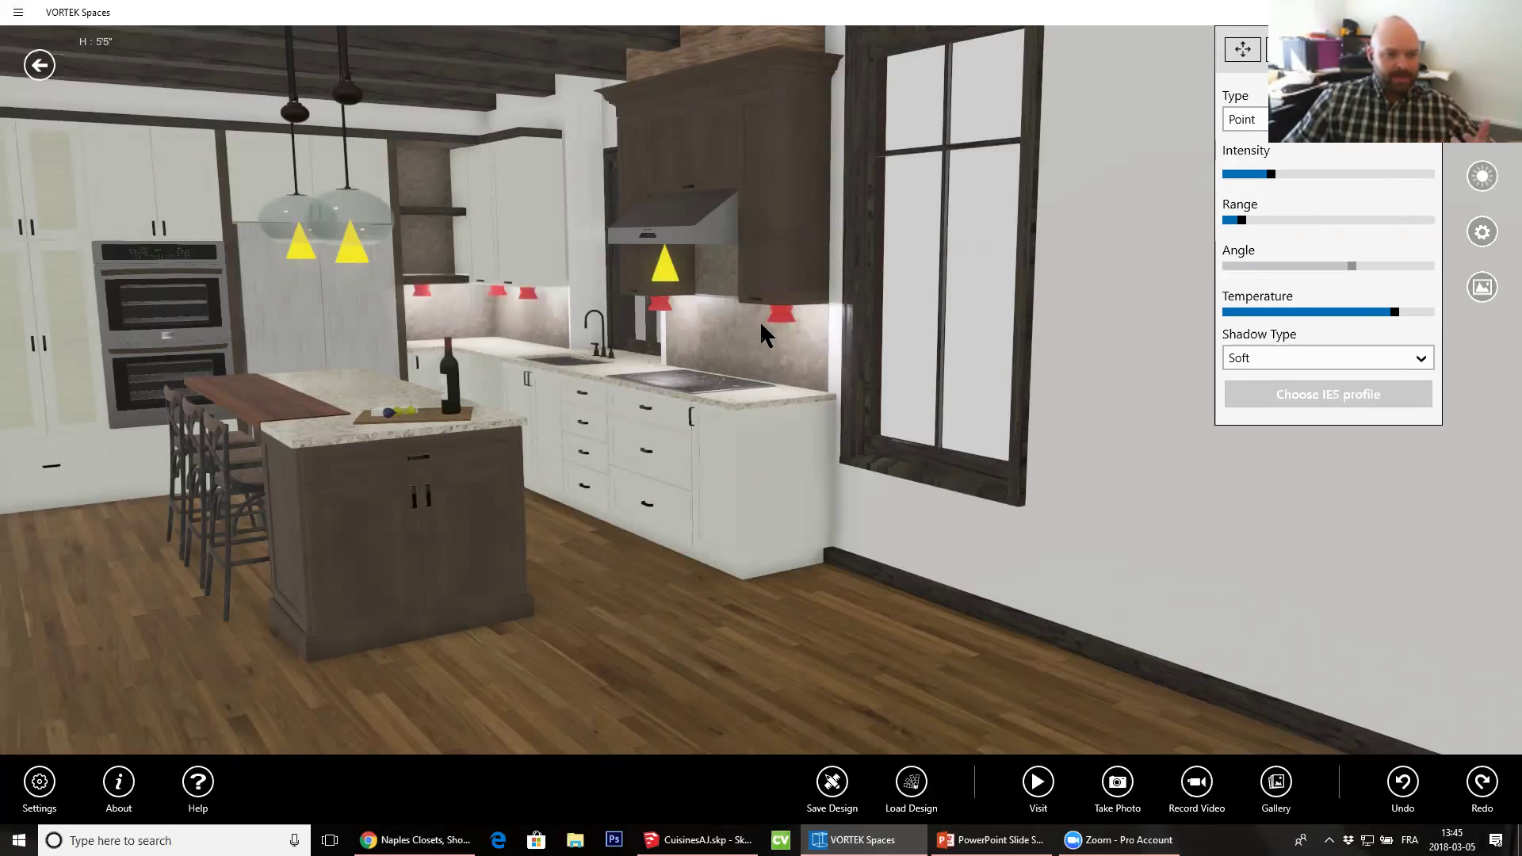
left_click_drag(759, 321, 739, 316)
scroll(739, 316, "up", 5)
middle_click_drag(739, 317, 692, 325)
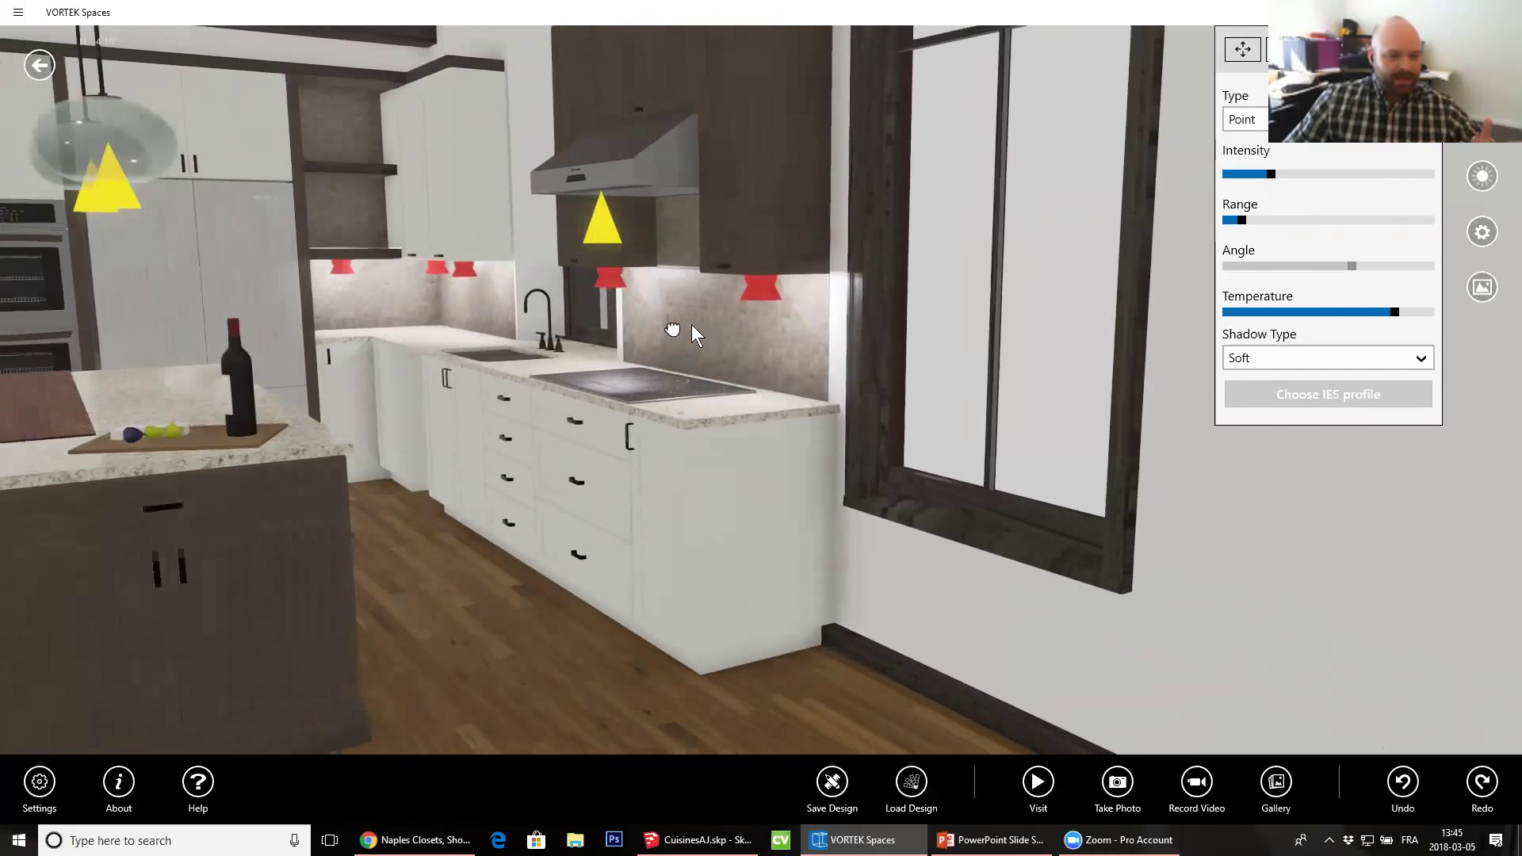
left_click_drag(691, 325, 714, 317)
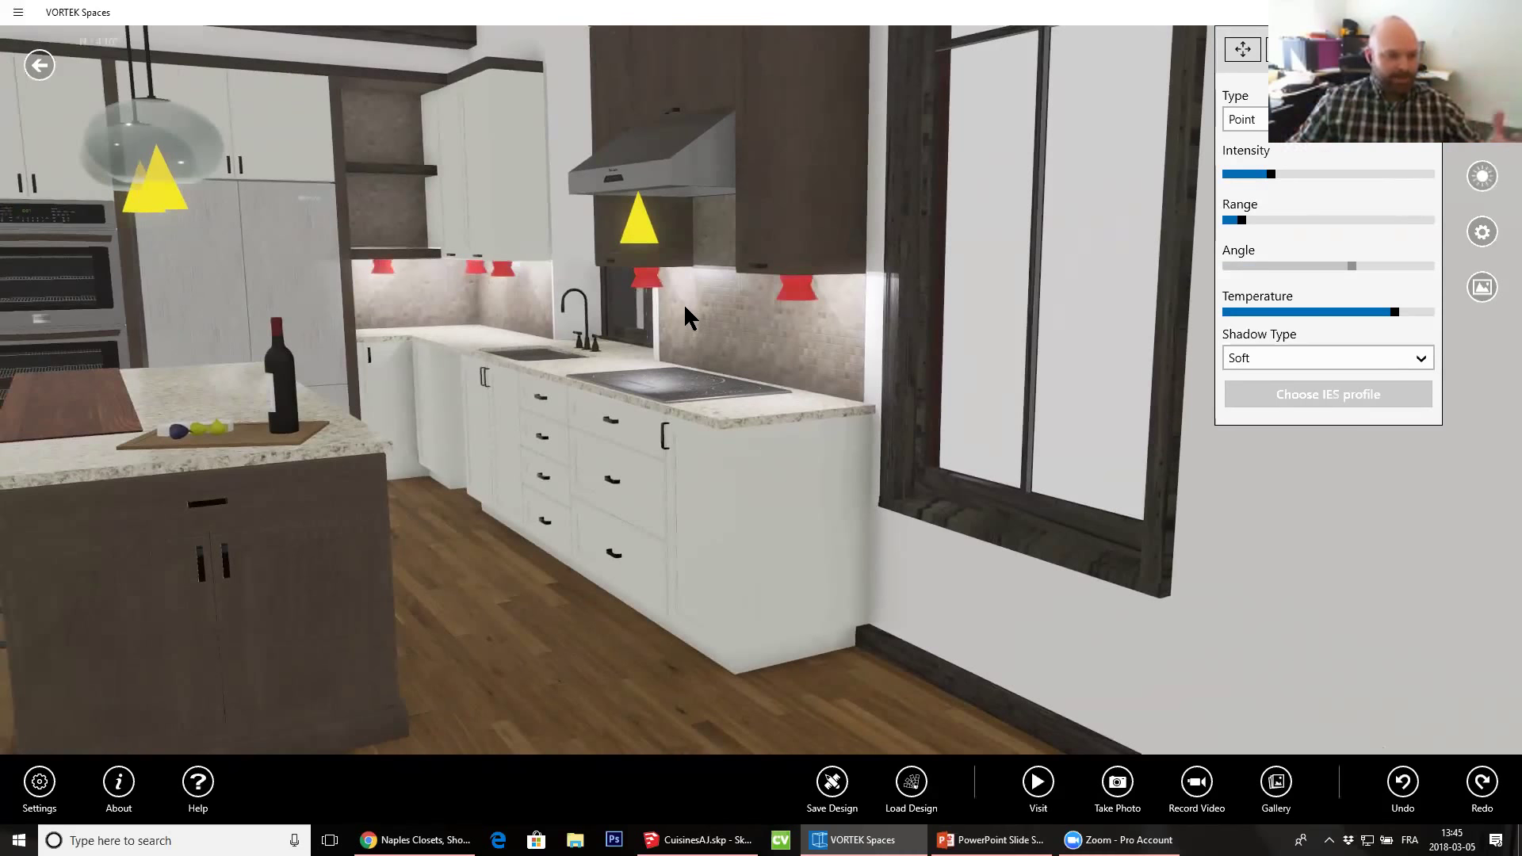
Move the under-cabinet lights down towards the countertop
left_click(1242, 50)
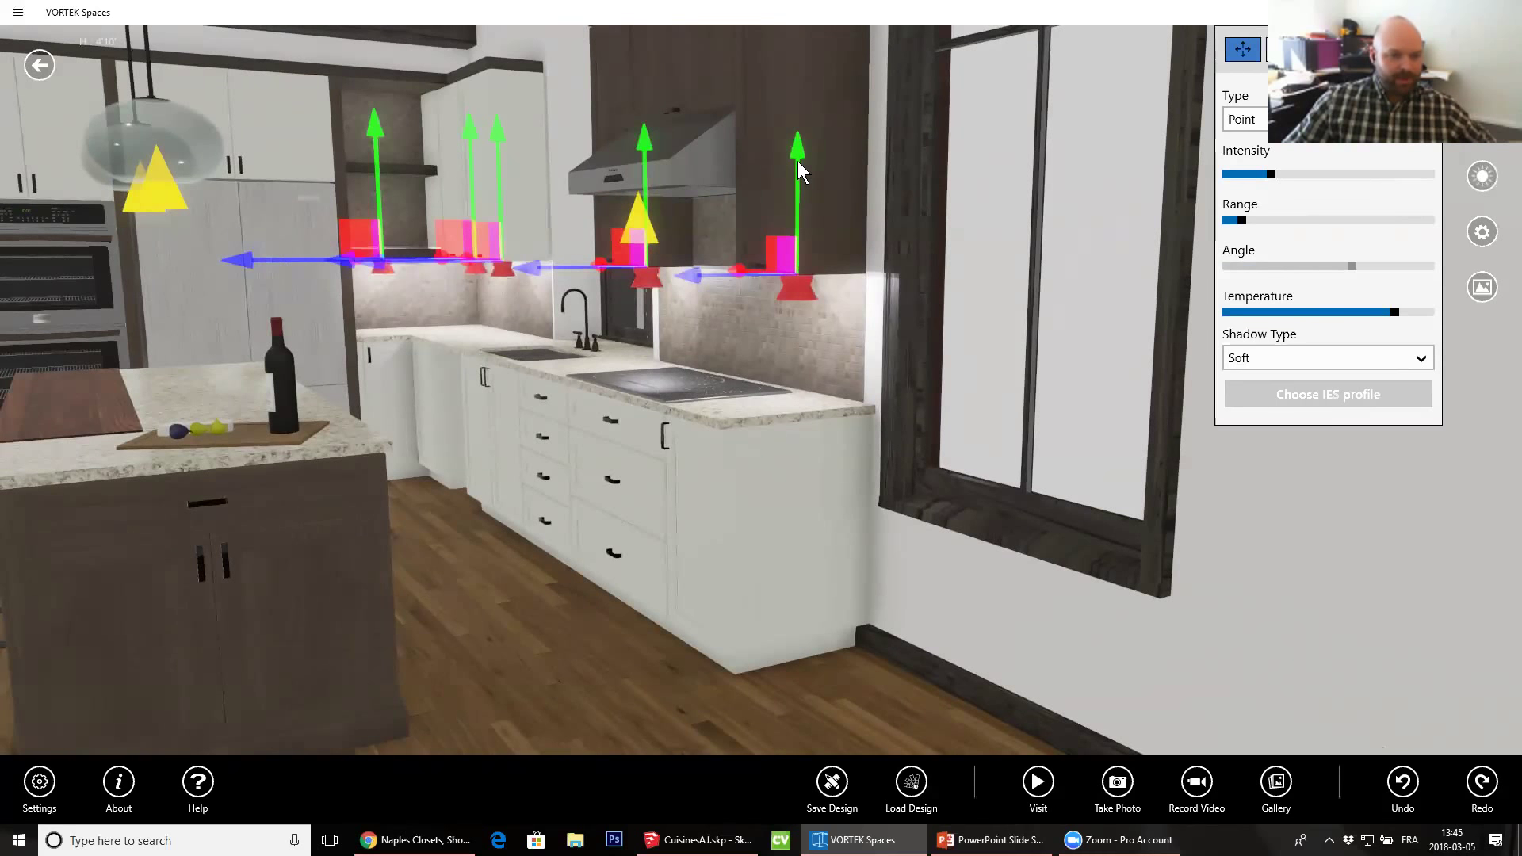
middle_click_drag(765, 197, 806, 392)
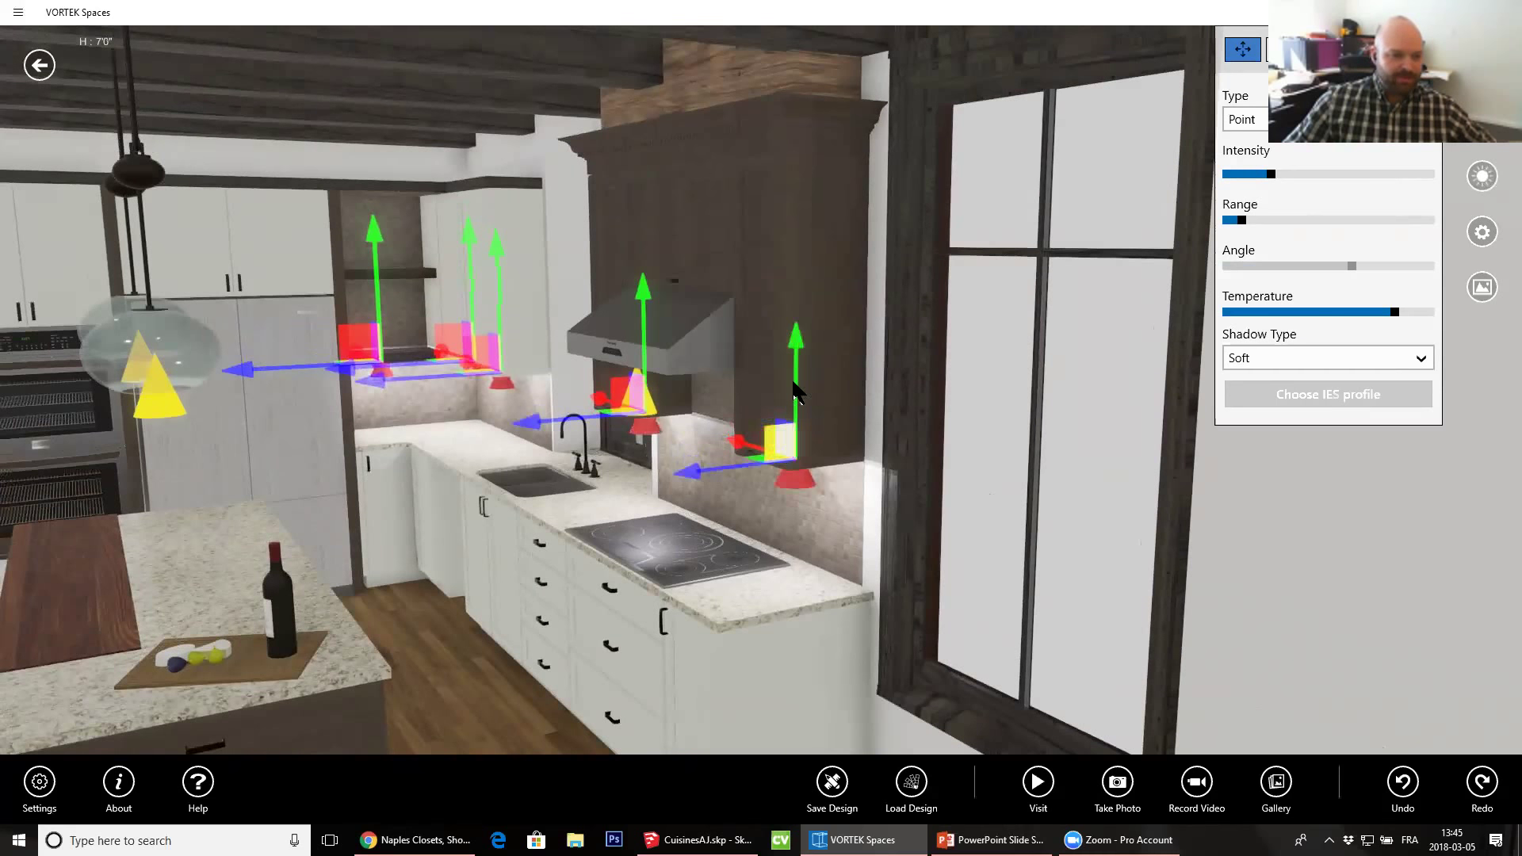
left_click_drag(796, 364, 706, 527)
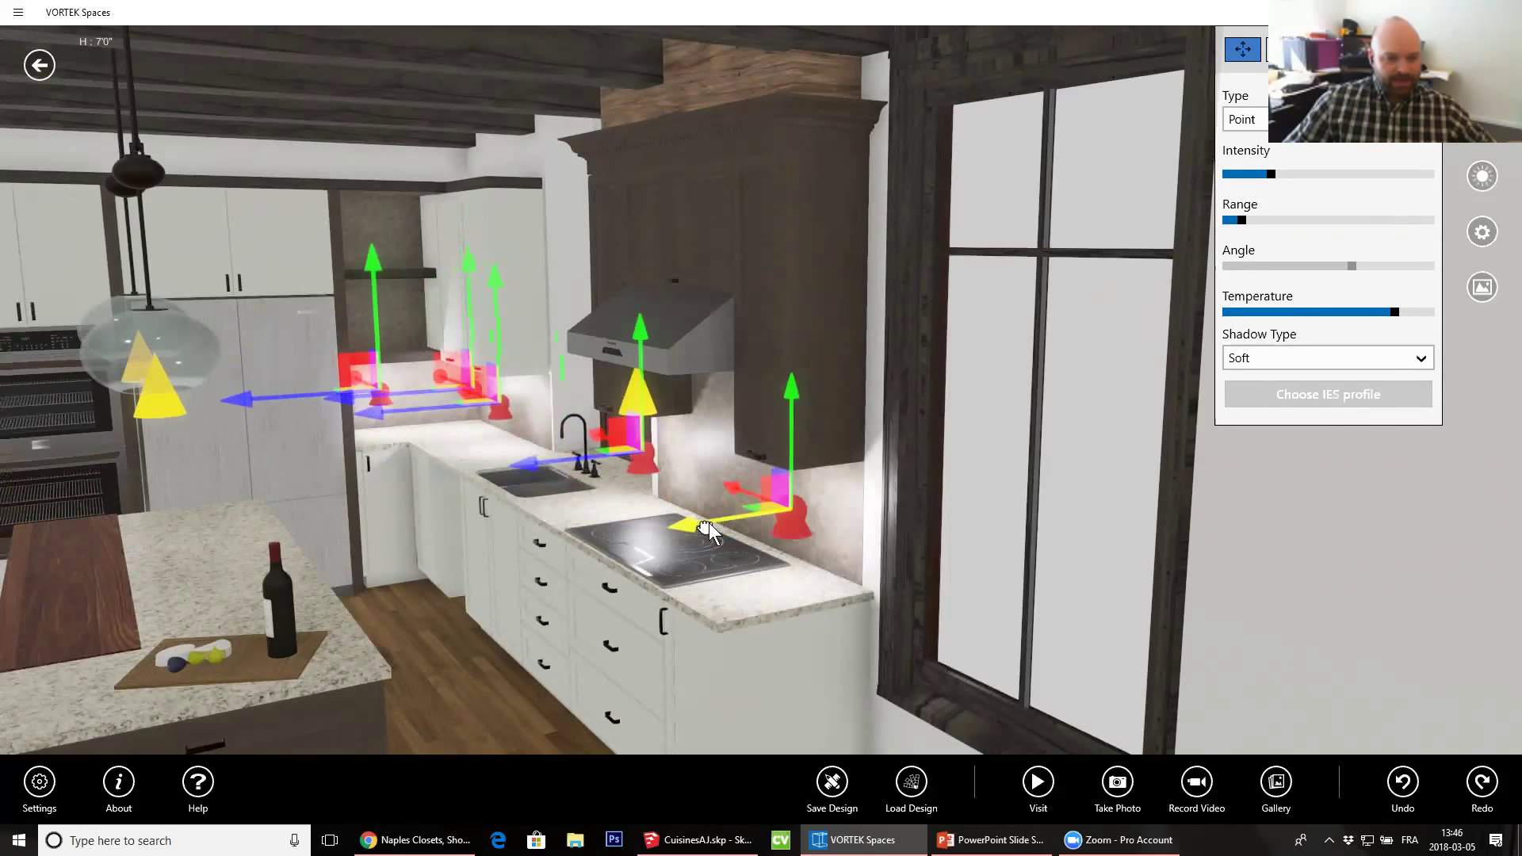
mouse_move(775, 487)
left_mouse_down()
mouse_move(741, 500)
mouse_move(809, 479)
mouse_move(785, 514)
mouse_move(728, 527)
mouse_move(765, 501)
mouse_move(728, 525)
mouse_move(740, 510)
mouse_move(680, 506)
mouse_move(724, 501)
mouse_move(735, 484)
mouse_move(718, 484)
mouse_move(742, 480)
mouse_move(769, 498)
mouse_move(739, 507)
mouse_move(760, 501)
left_mouse_up()
left_click_drag(491, 547, 647, 557)
left_click_drag(1008, 460, 795, 294)
Change the pendant lights above the island to type Point and set their range to 3.6500
left_click(779, 293)
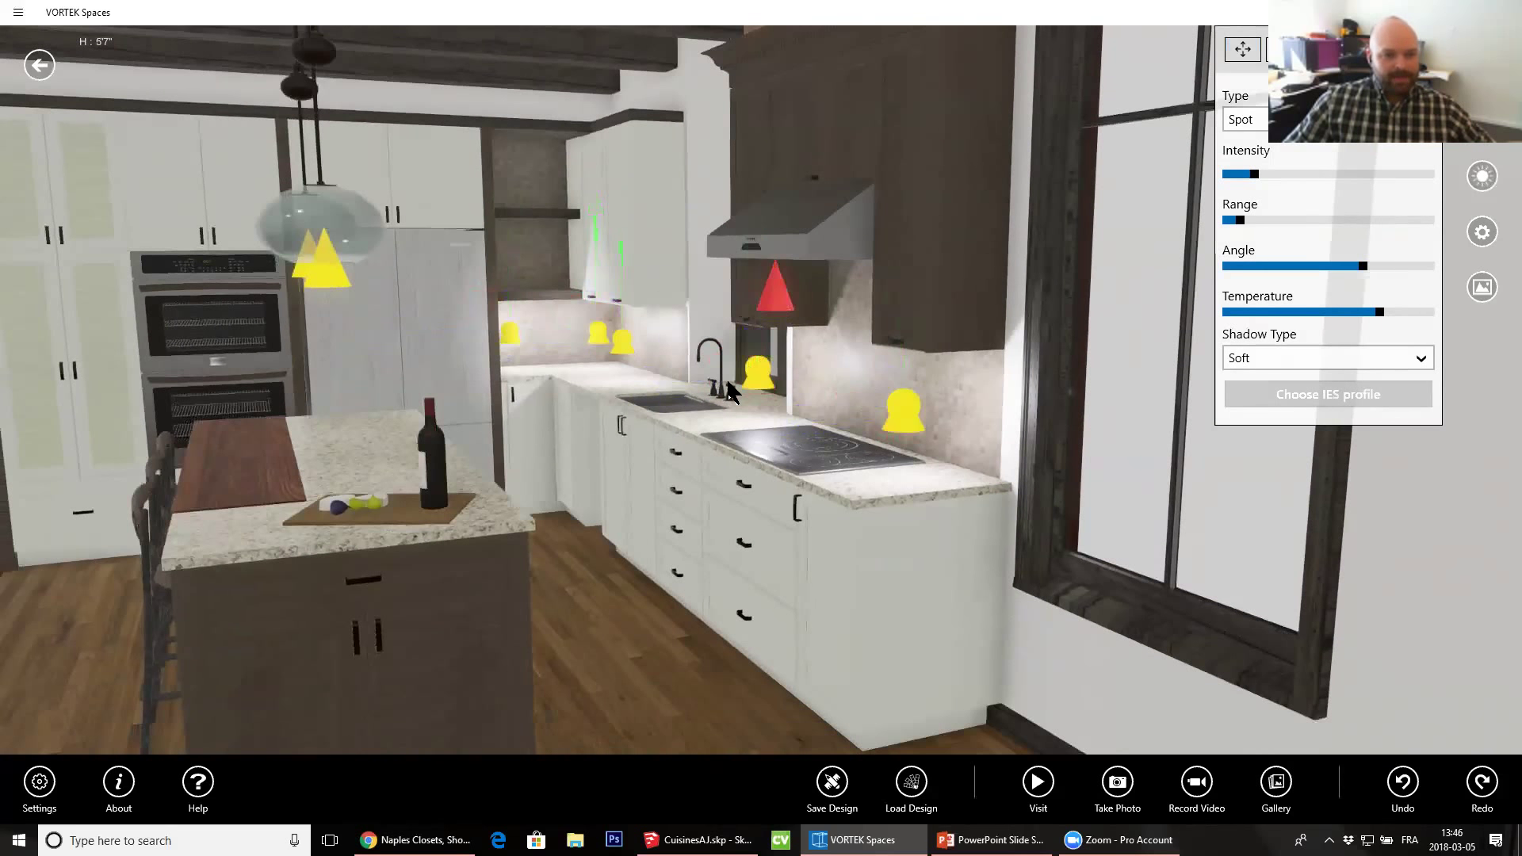
left_click(331, 269)
left_click(1241, 119)
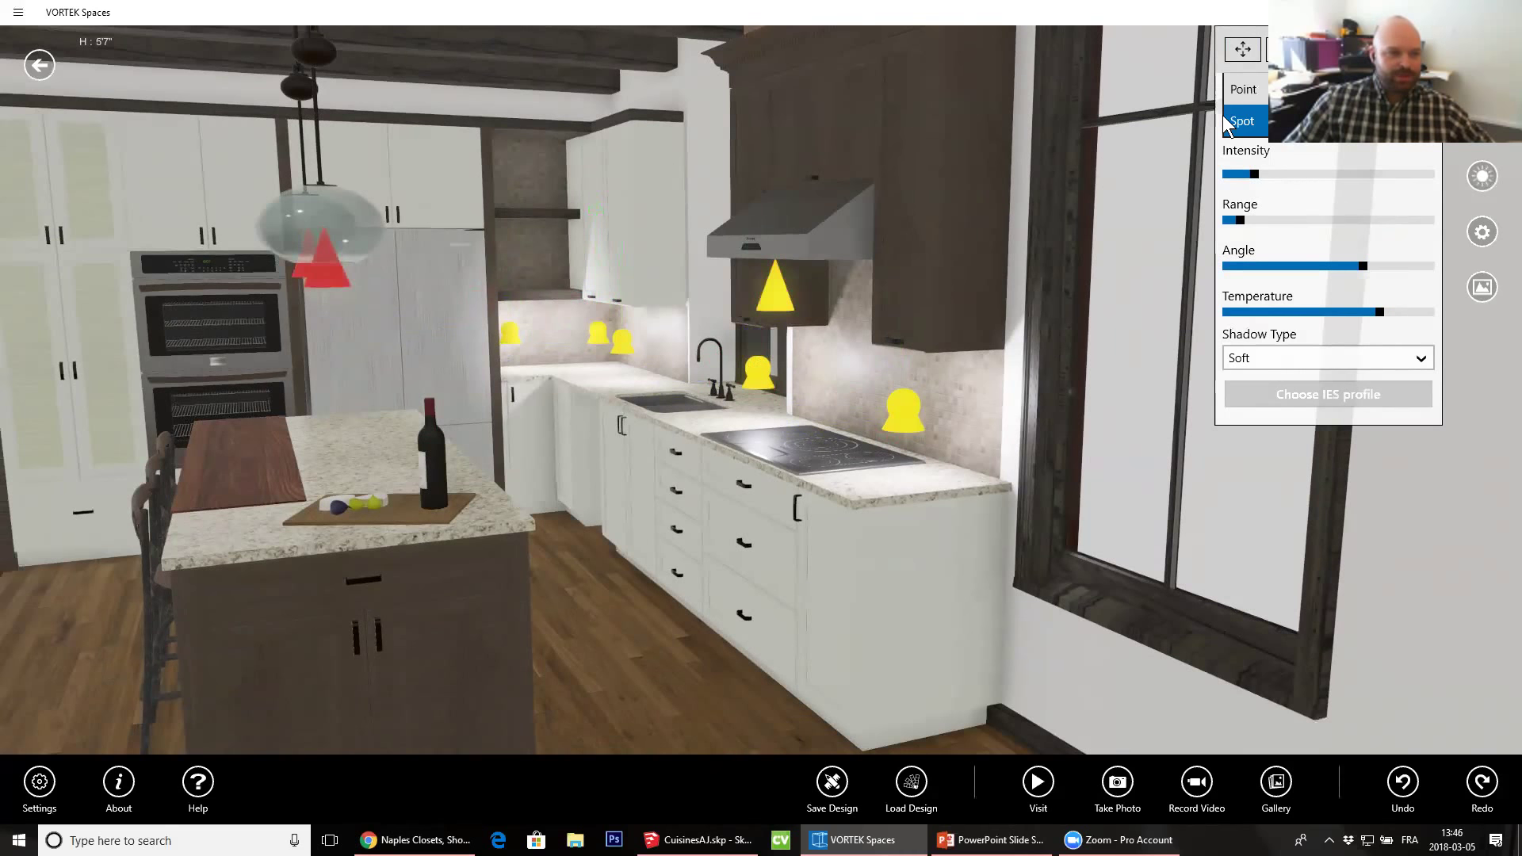
left_click(1243, 89)
left_click(1276, 217)
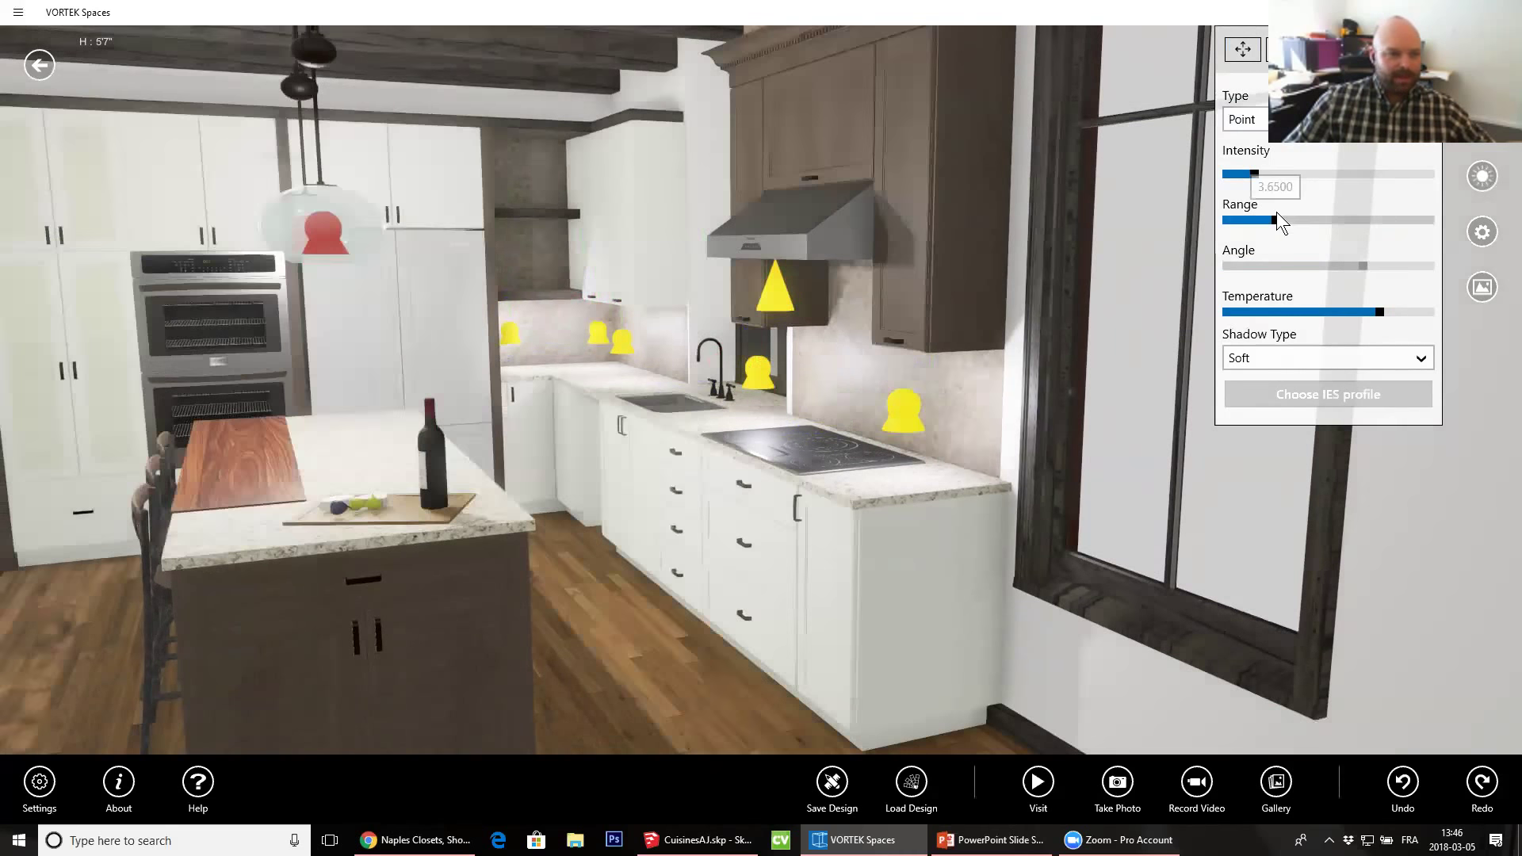
Lower the pendant lights' temperature slightly and check the effect on the whole kitchen from farther back
middle_click_drag(613, 460, 772, 288)
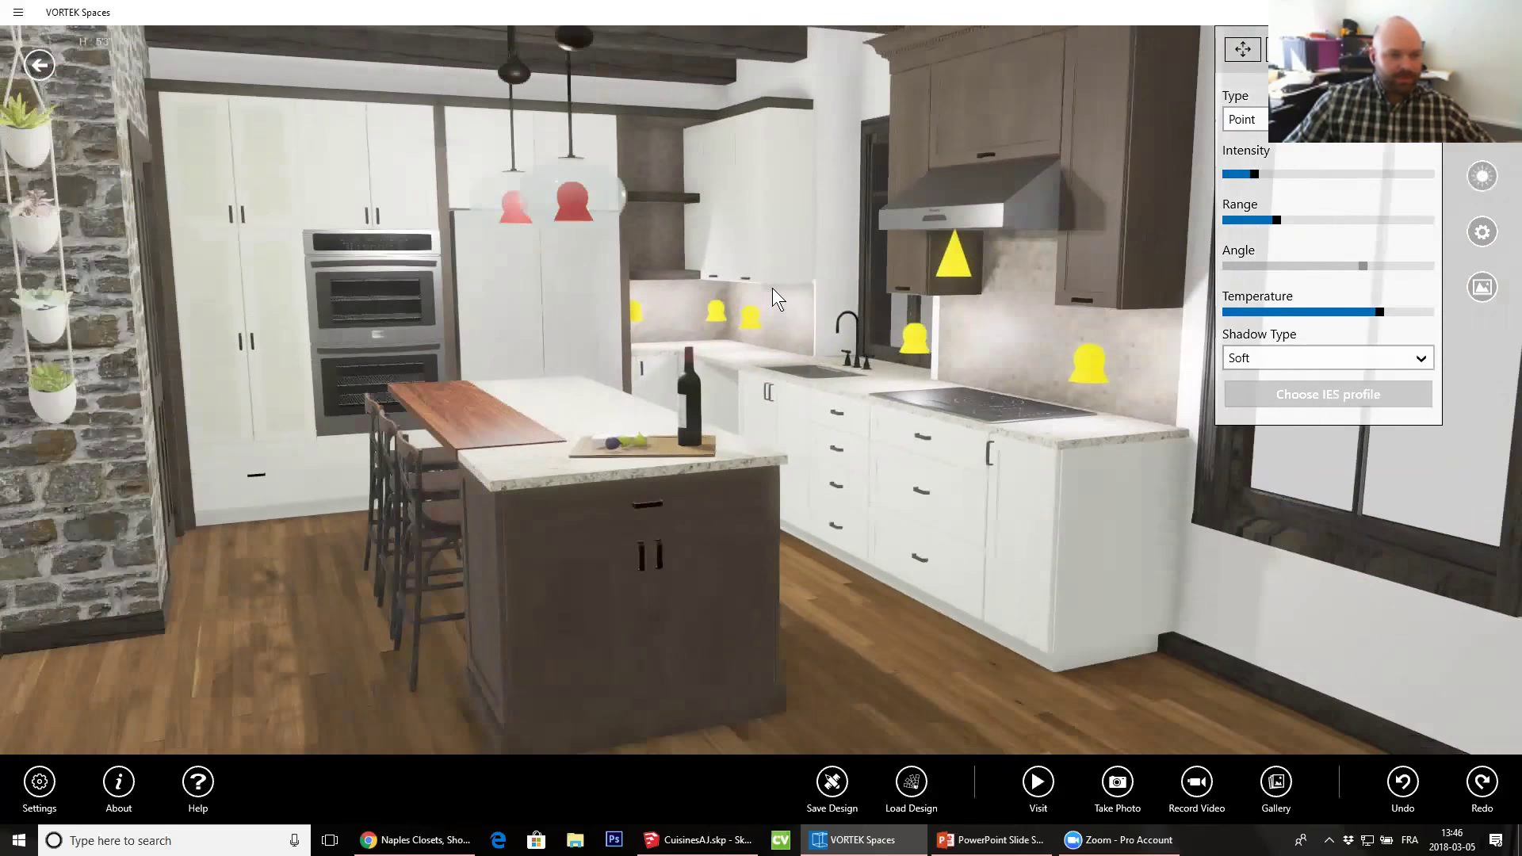
scroll(772, 288, "down", 5)
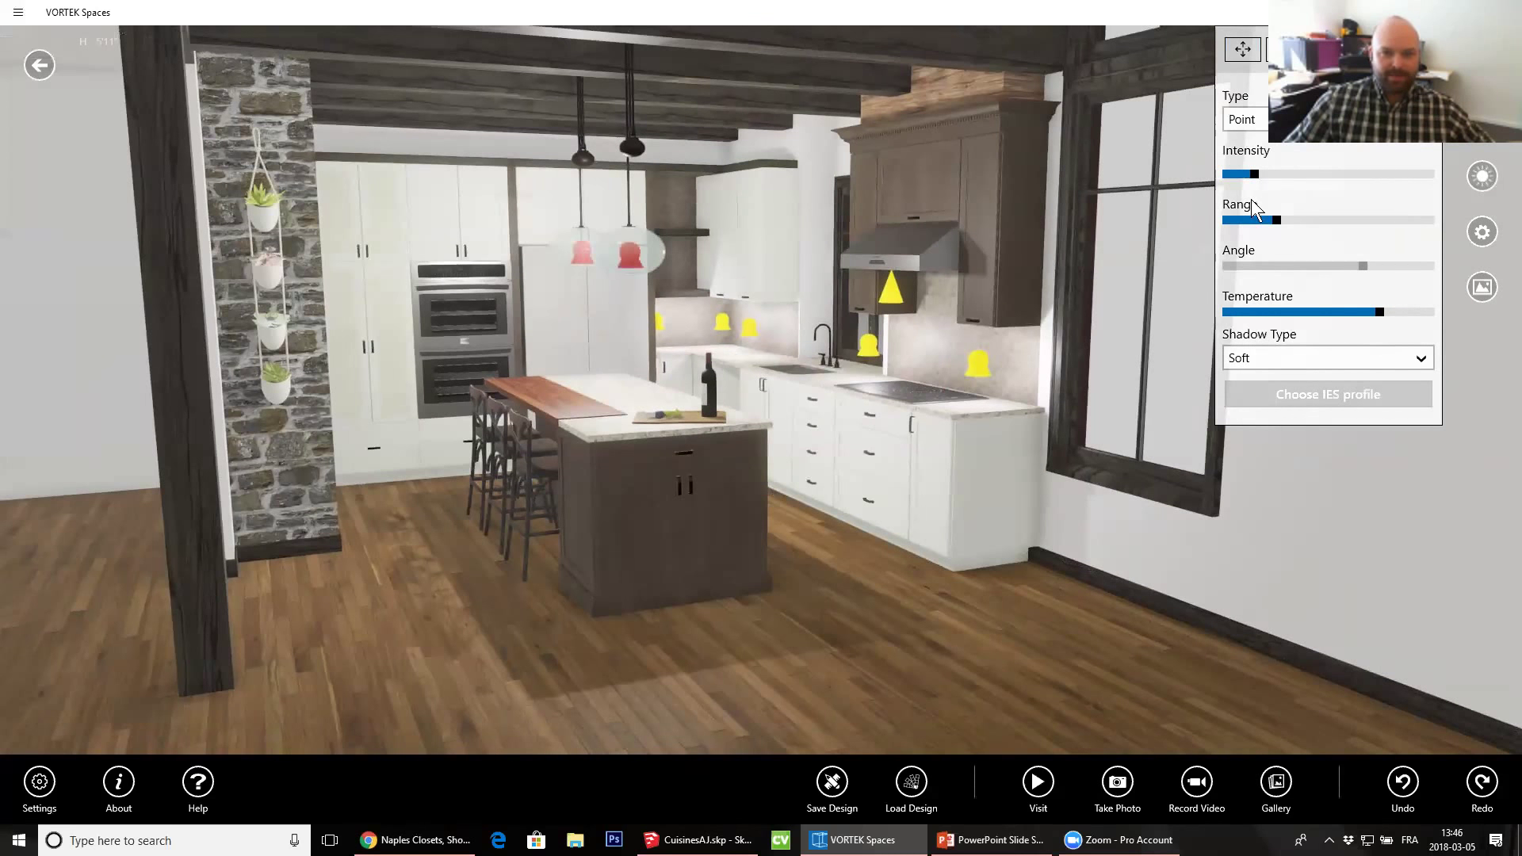
left_click_drag(1370, 315, 1348, 311)
right_click_drag(341, 501, 701, 466)
middle_click_drag(523, 488, 714, 462)
scroll(714, 461, "down", 2)
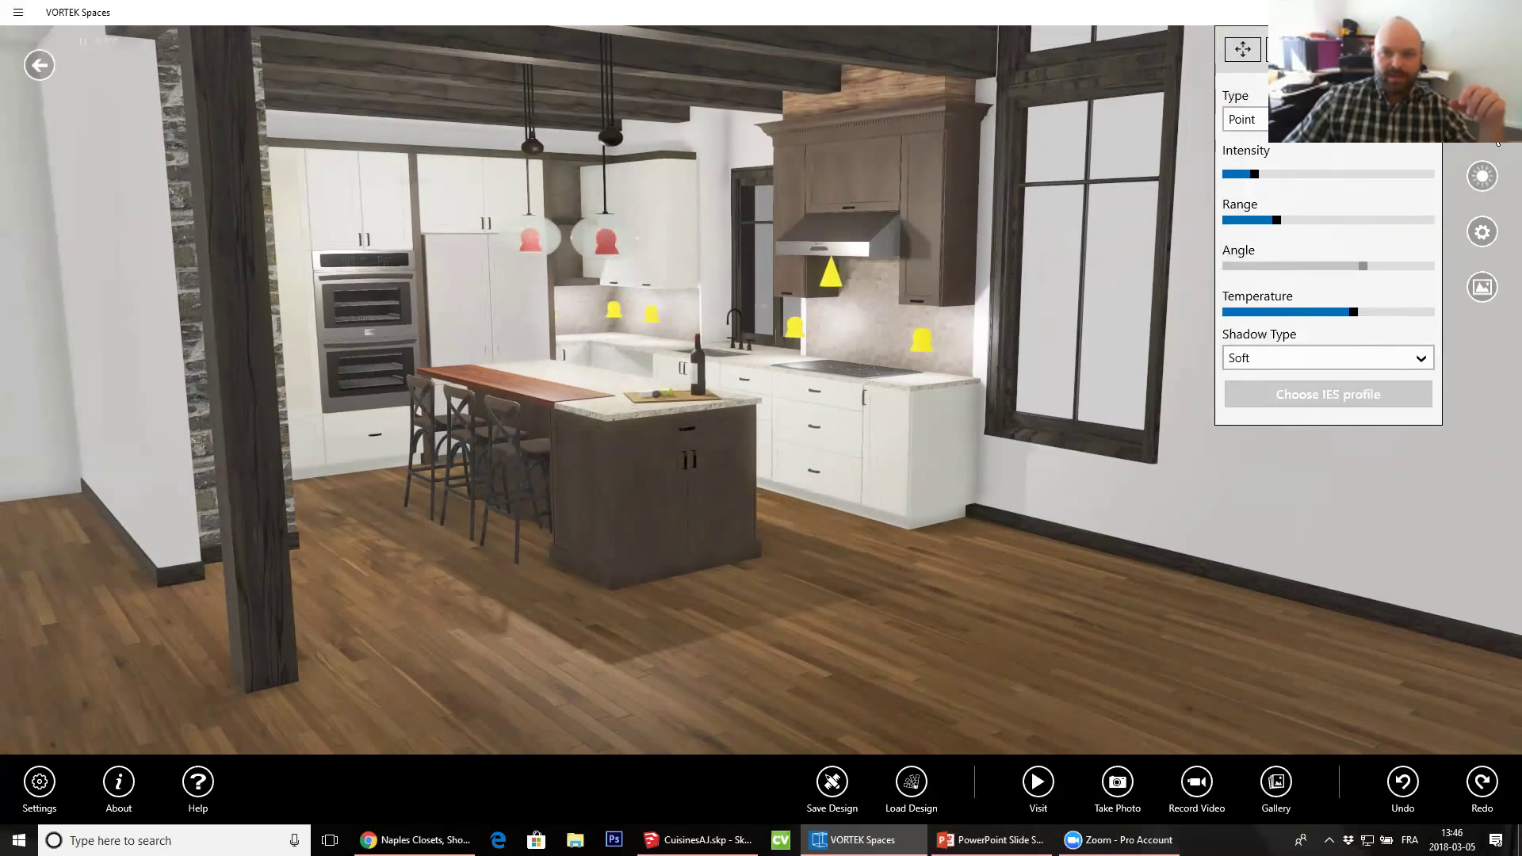
Place two new lights on the wooden floor, one near the wall by the window and one in front of the island
left_click_drag(1065, 552, 885, 383)
left_click(1062, 451)
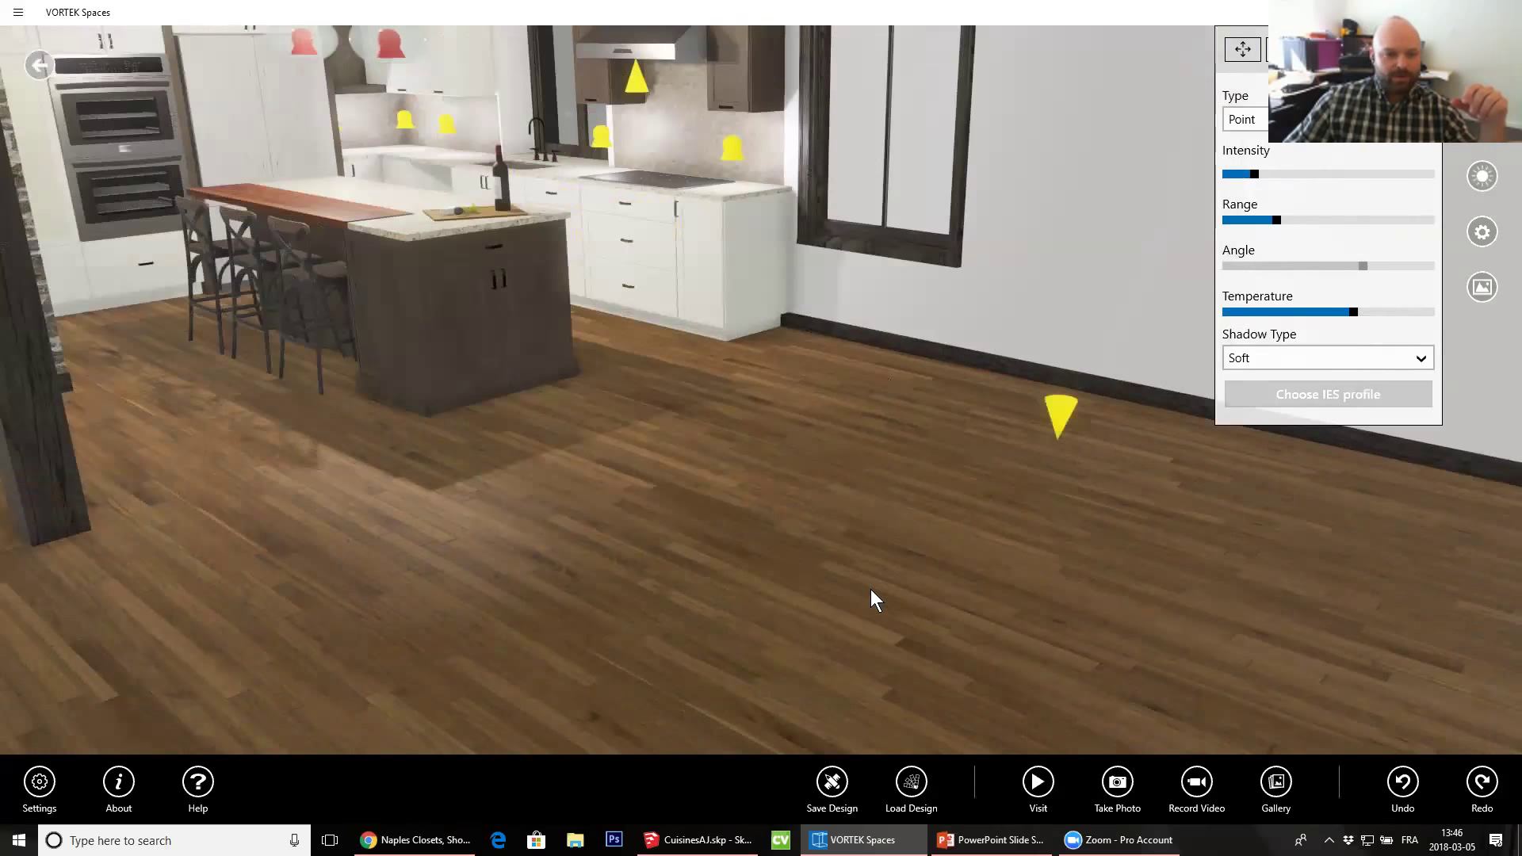
left_click_drag(771, 516, 795, 486)
scroll(794, 485, "down", 3)
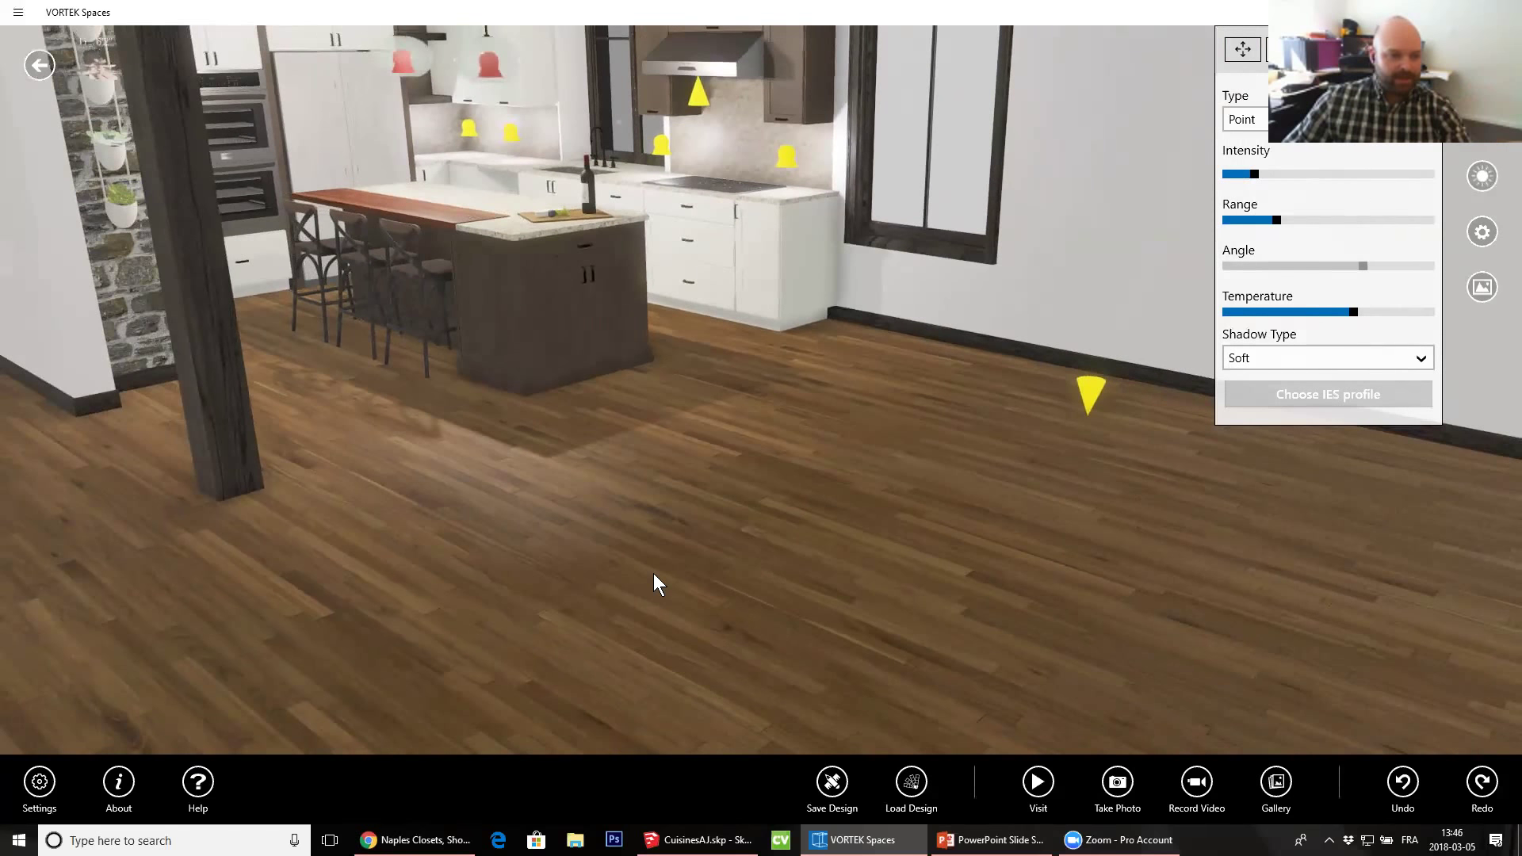
left_click(609, 612)
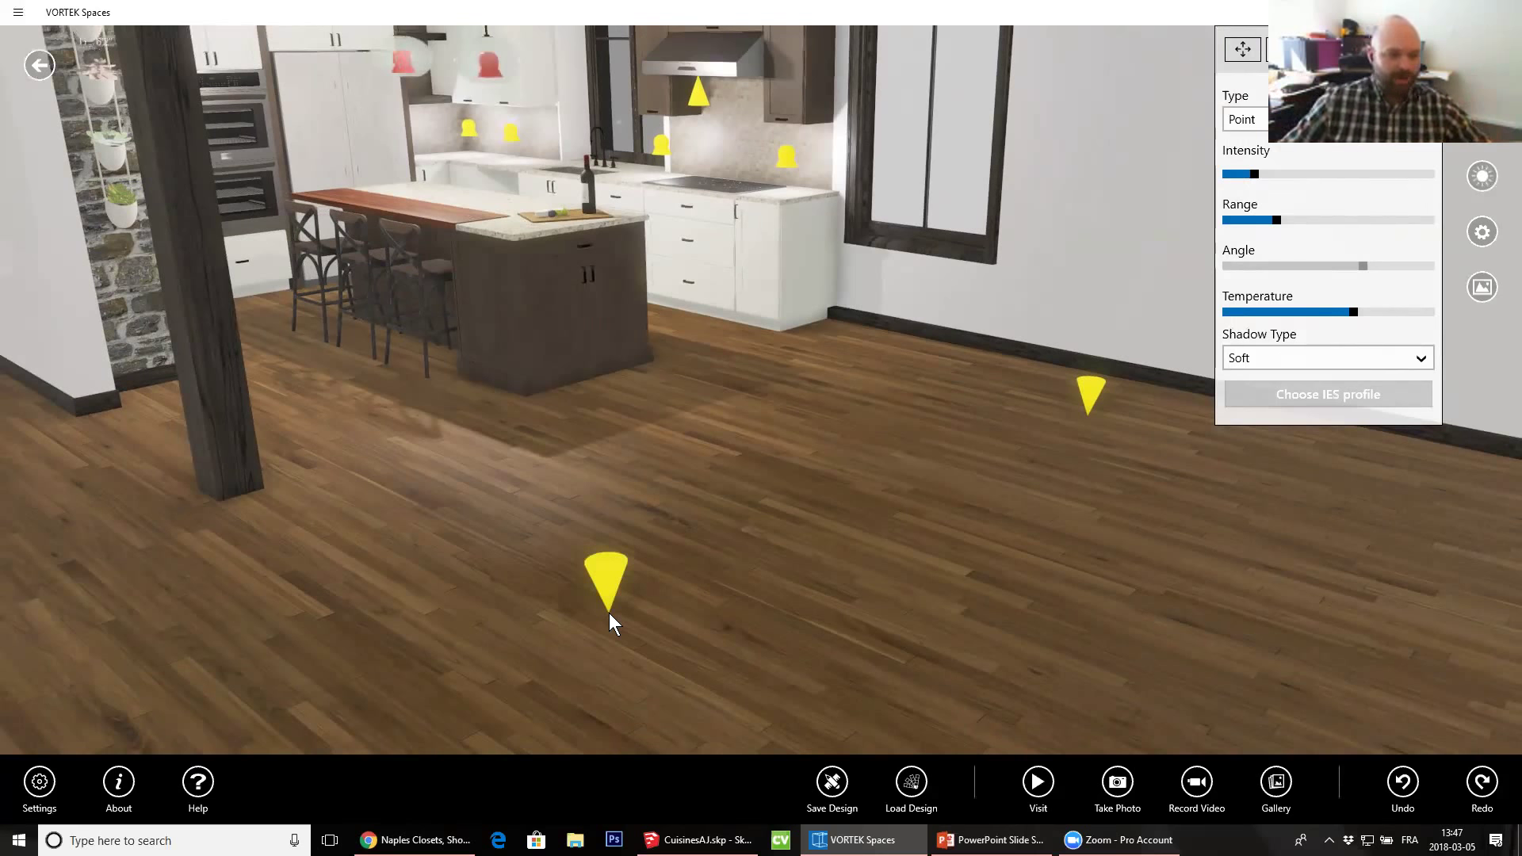
Change the two new floor lights to type Point and raise them together towards the ceiling
left_click(614, 574)
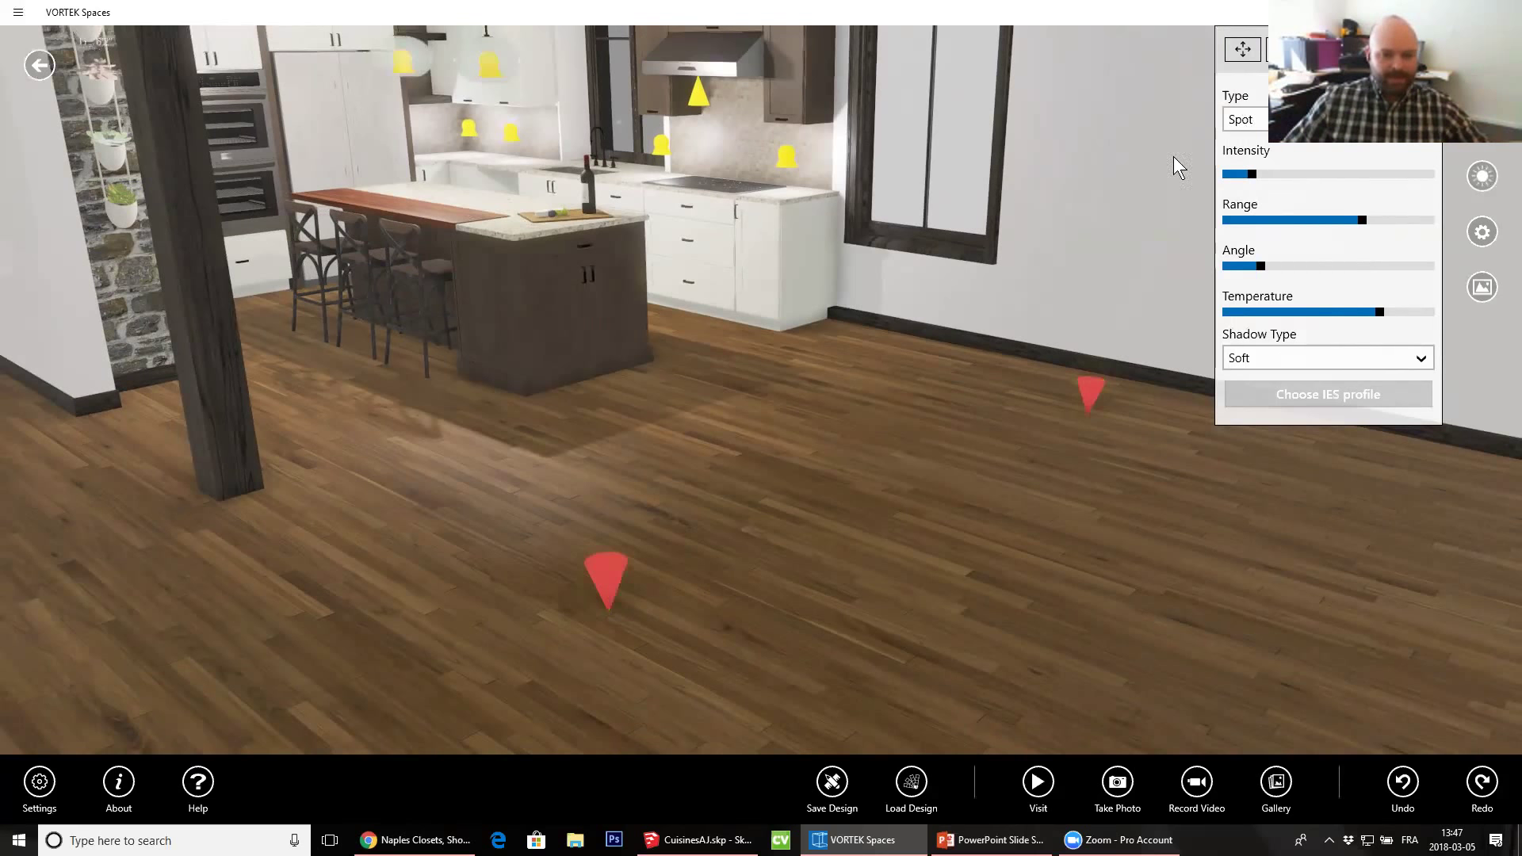
left_click(1247, 118)
left_click(1244, 89)
left_click(1243, 49)
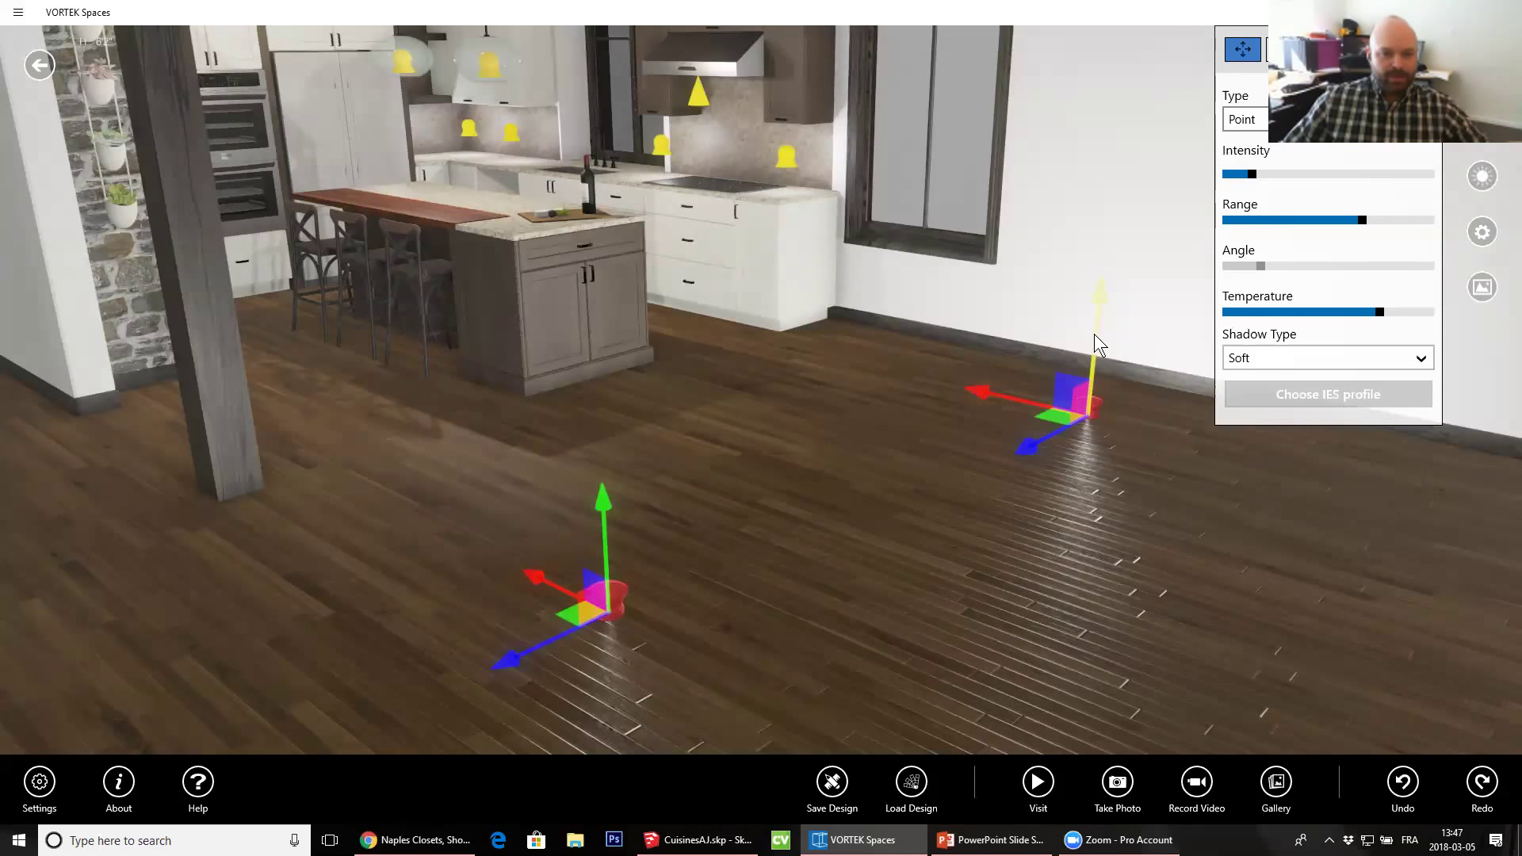
left_click_drag(1098, 334, 1120, 55)
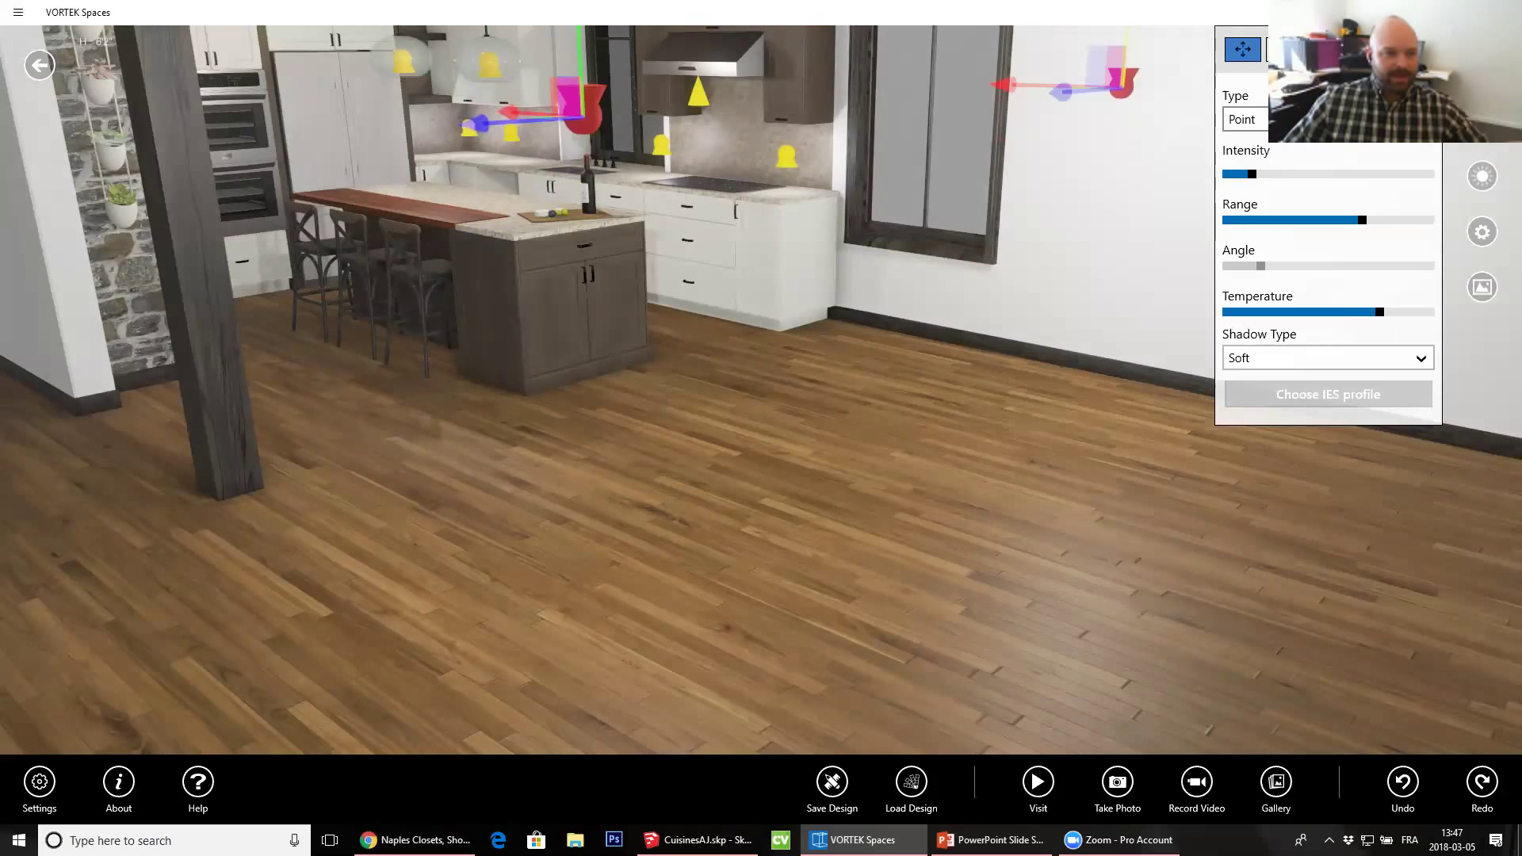
Set the two raised lights' temperature to 6225, increase their intensity slightly and shorten their range
middle_click_drag(614, 384, 595, 463)
scroll(453, 420, "up", 4)
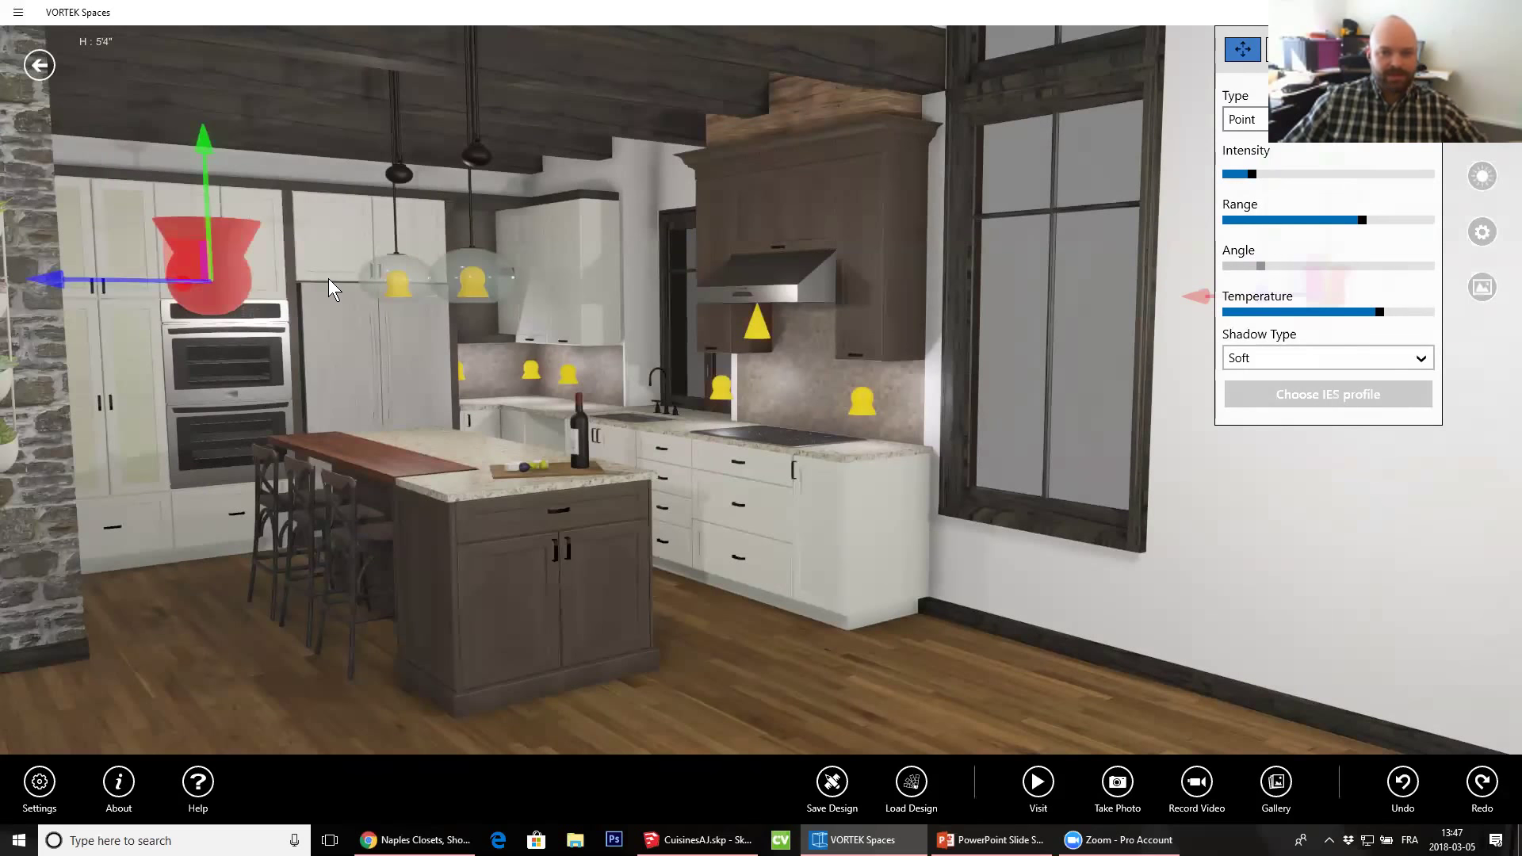
left_click(1311, 221)
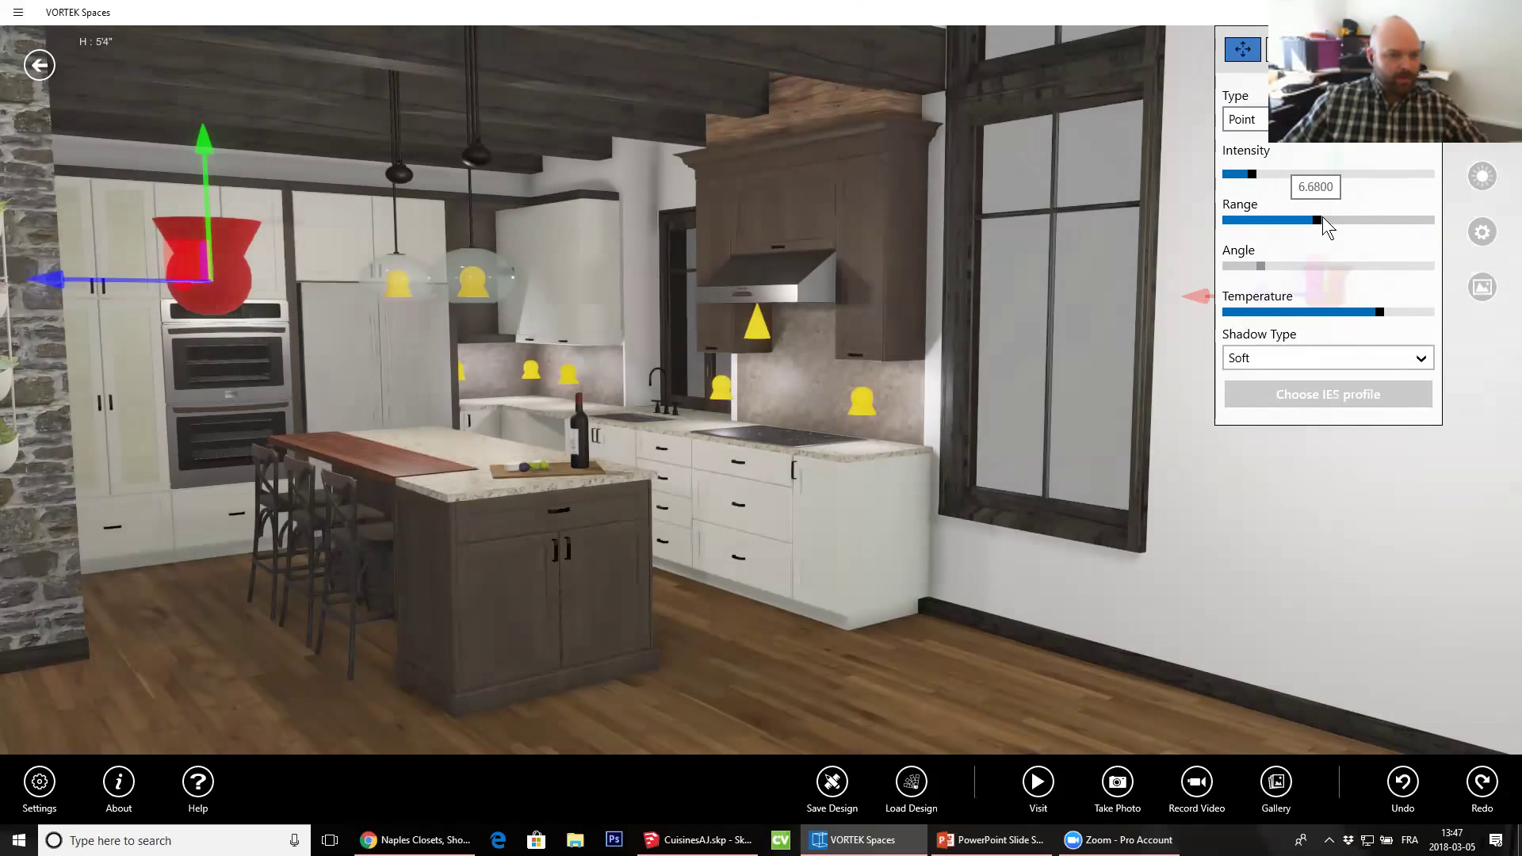
left_click_drag(1310, 221, 1347, 221)
middle_click_drag(527, 521, 505, 526)
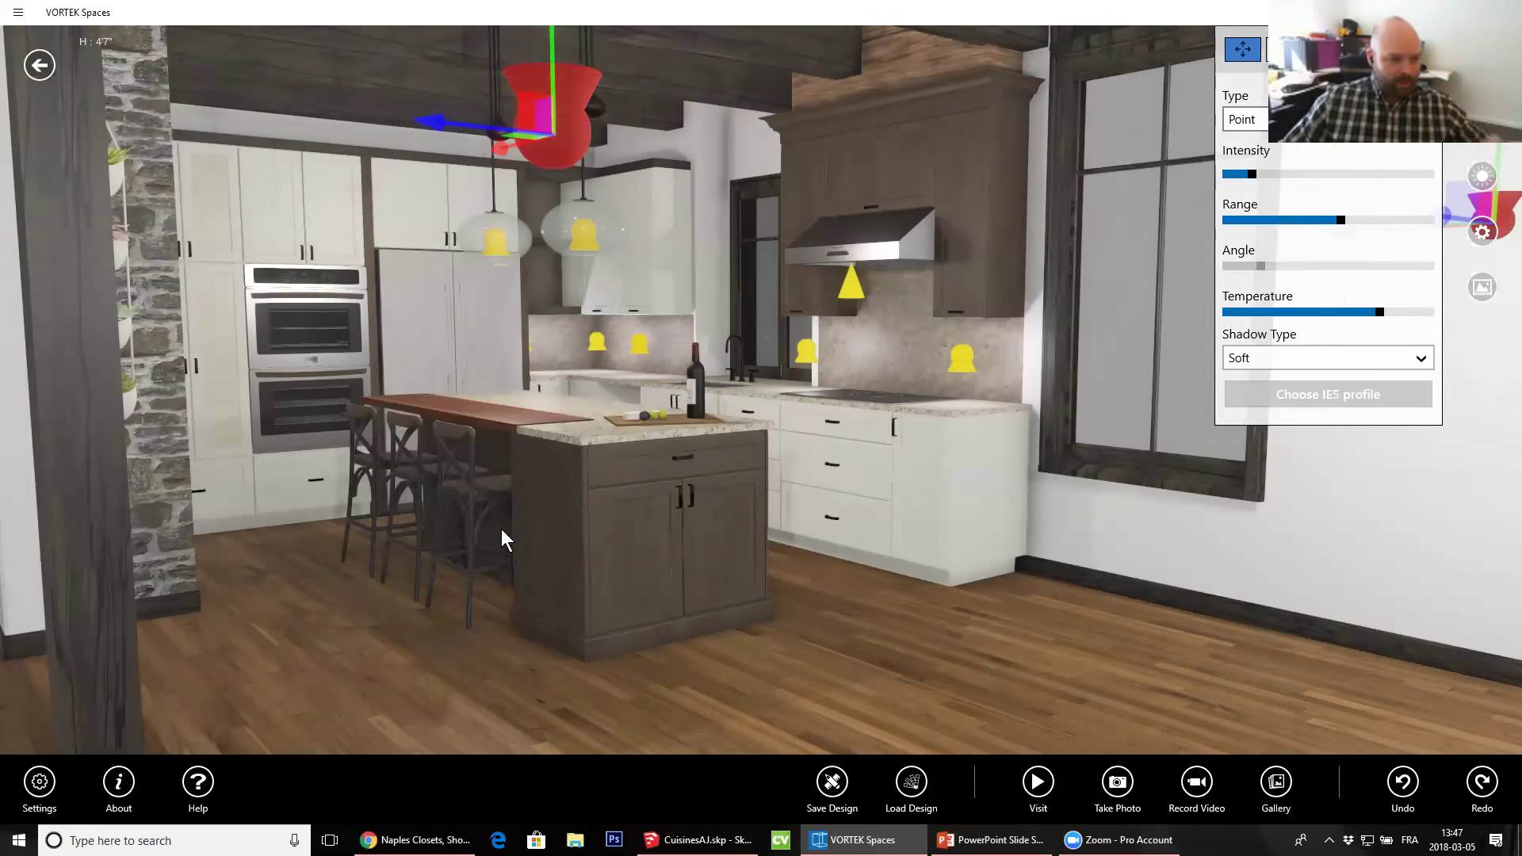
left_click(1370, 312)
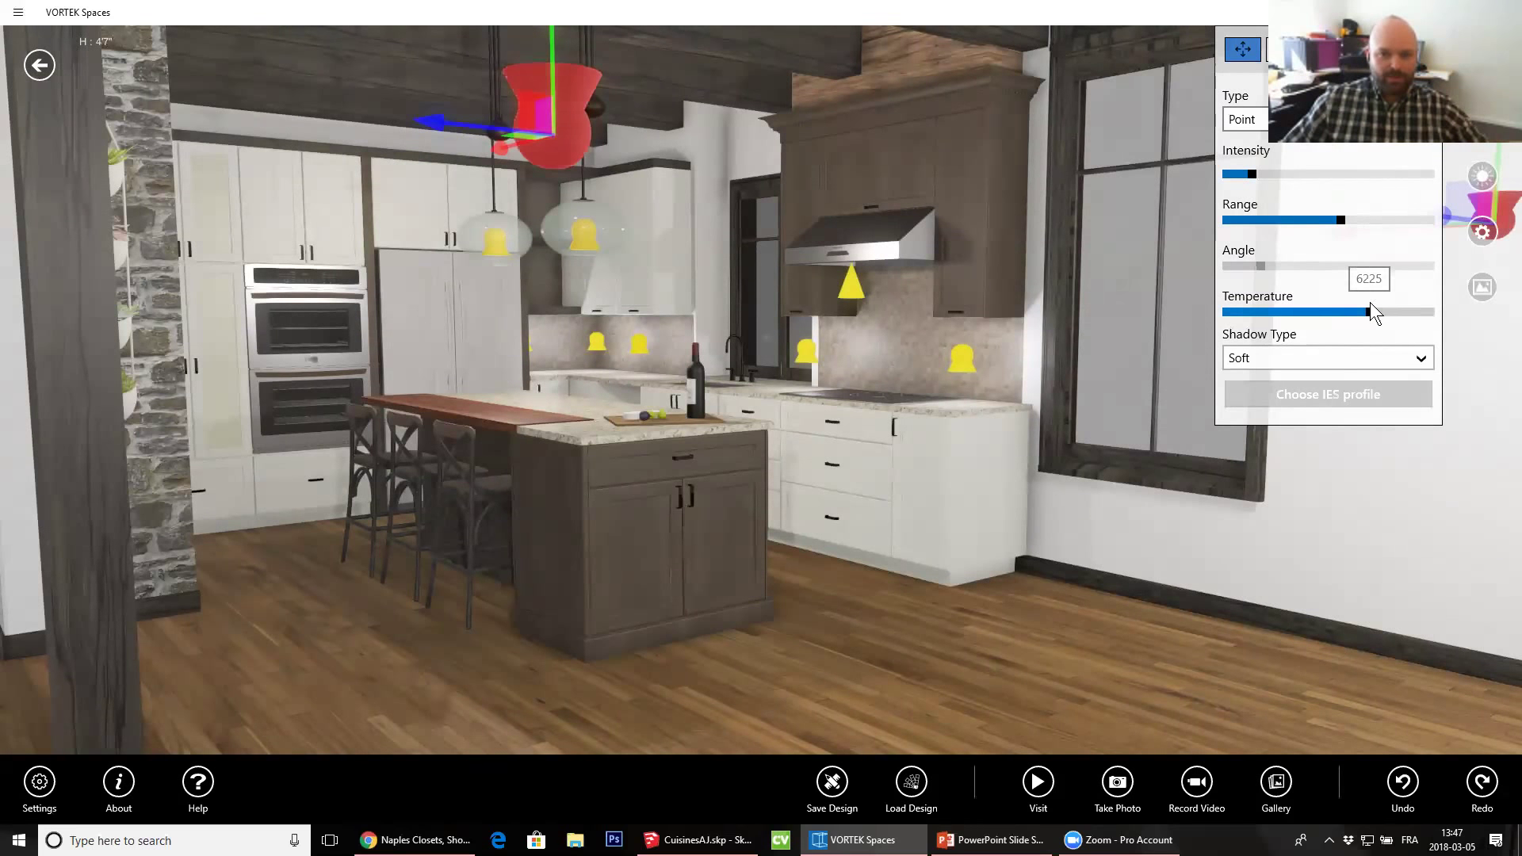
left_click(1266, 174)
left_click(1329, 221)
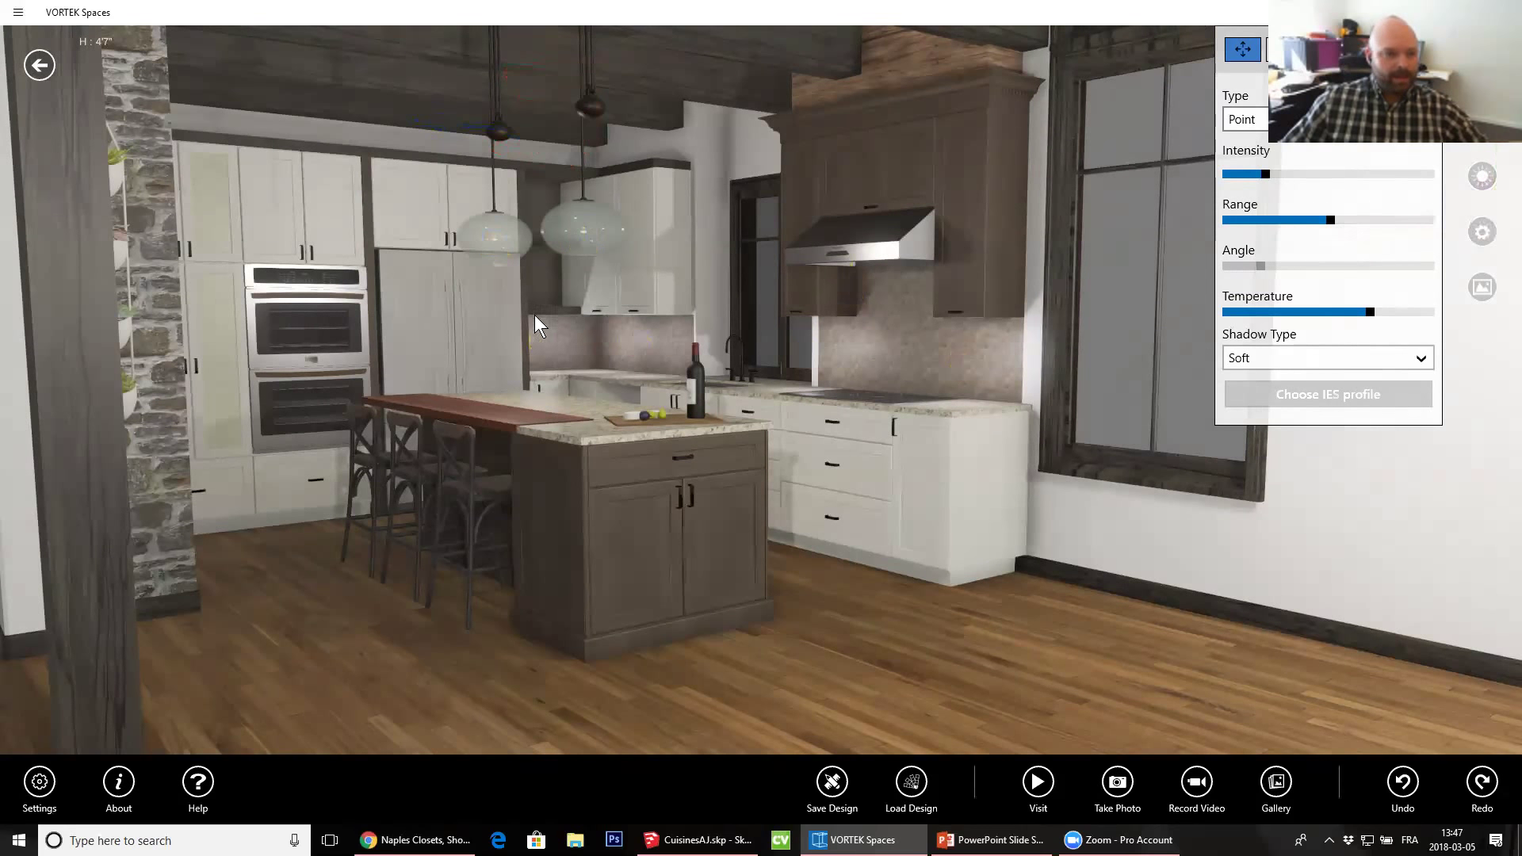
Apply the Stainless Steel material already used in the scene to the refrigerator
left_click(468, 318)
left_click_drag(466, 307, 397, 345)
scroll(315, 303, "up", 4)
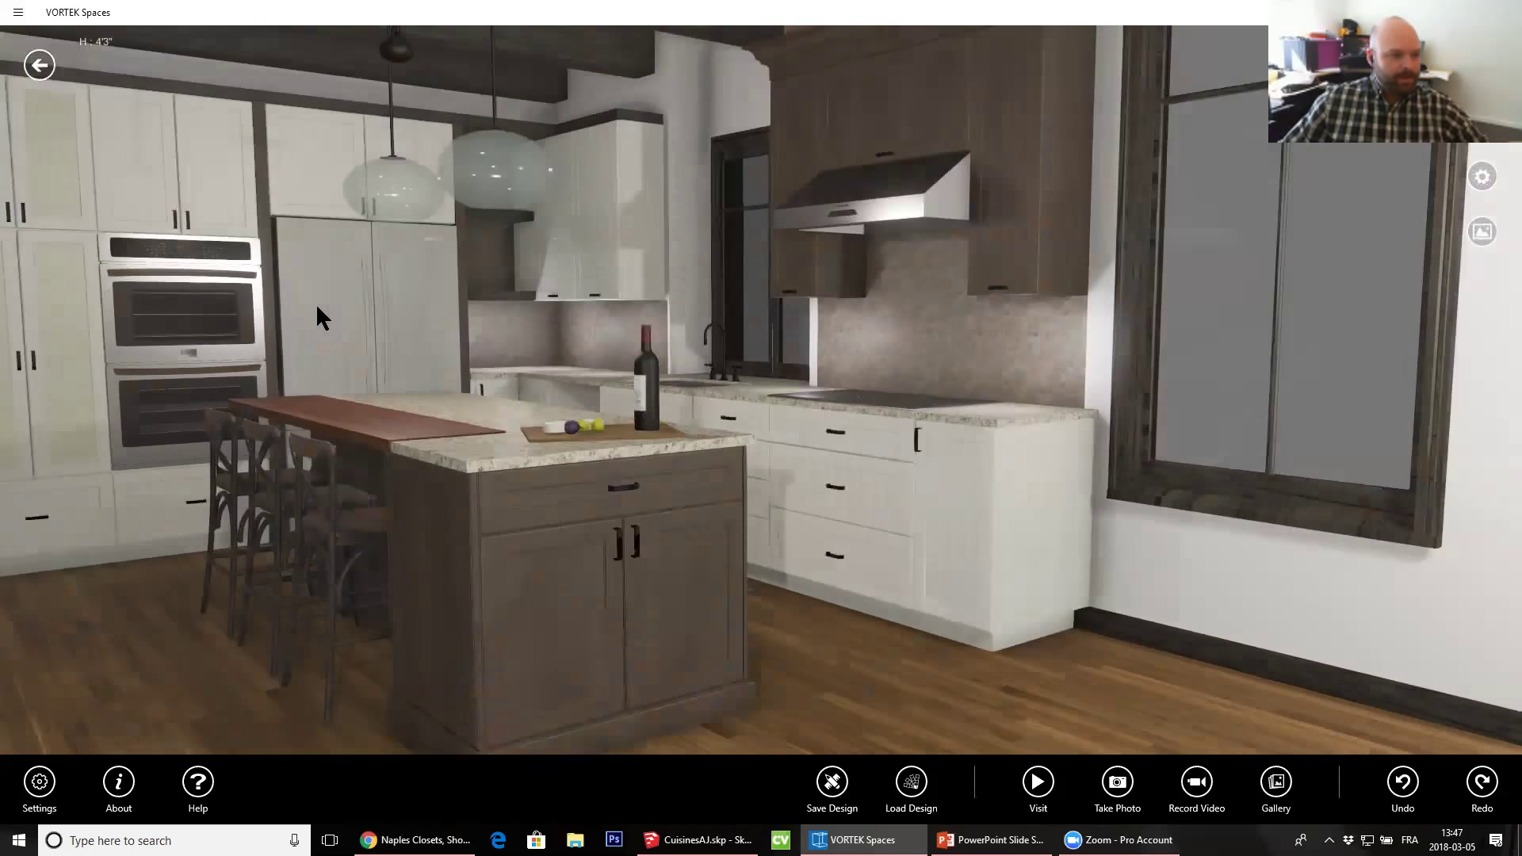
left_click(317, 305)
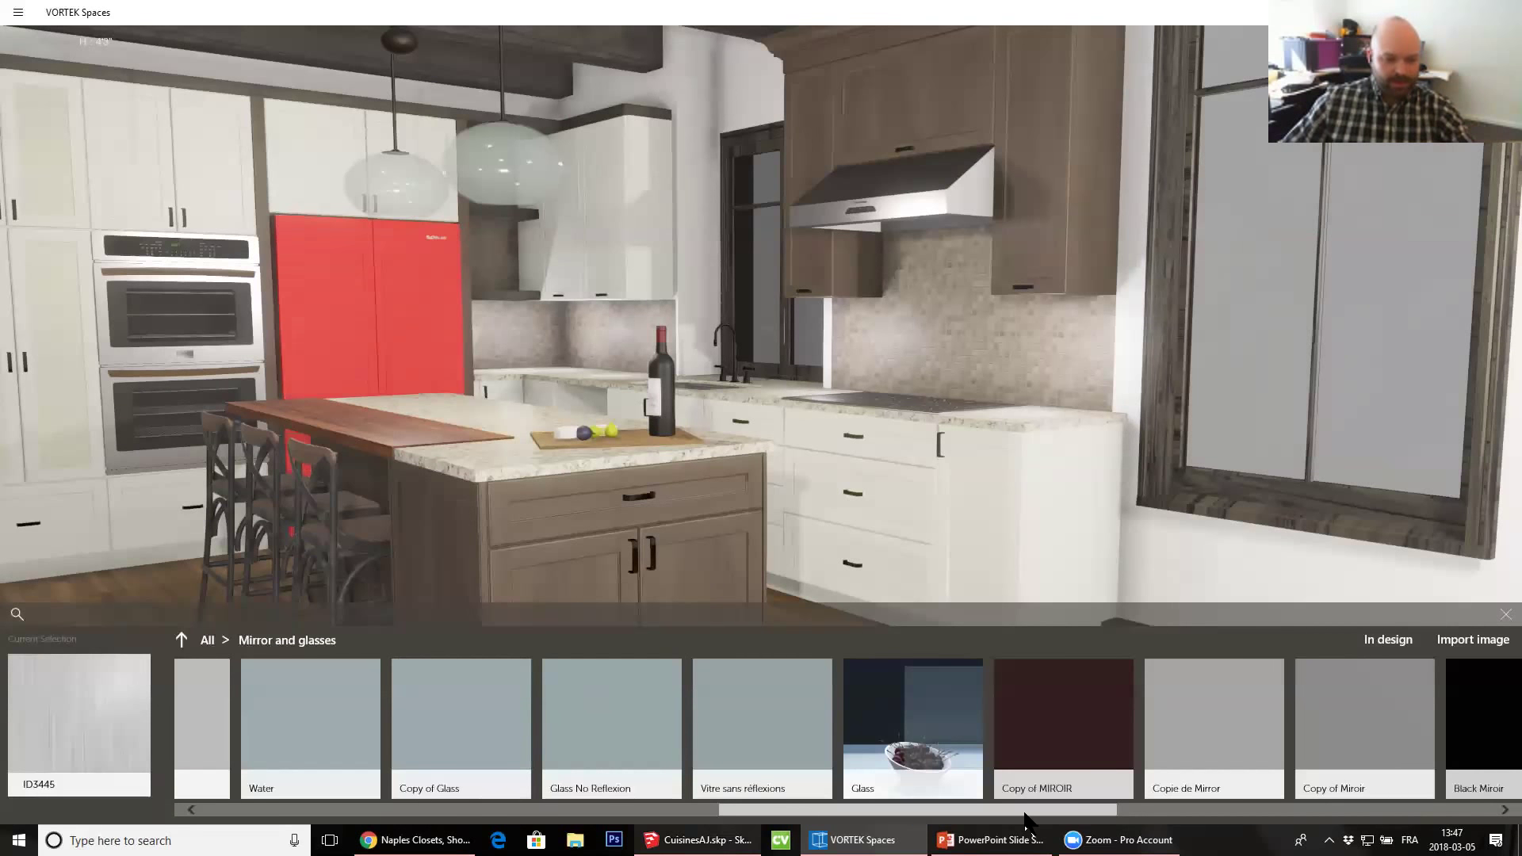
left_click(1389, 640)
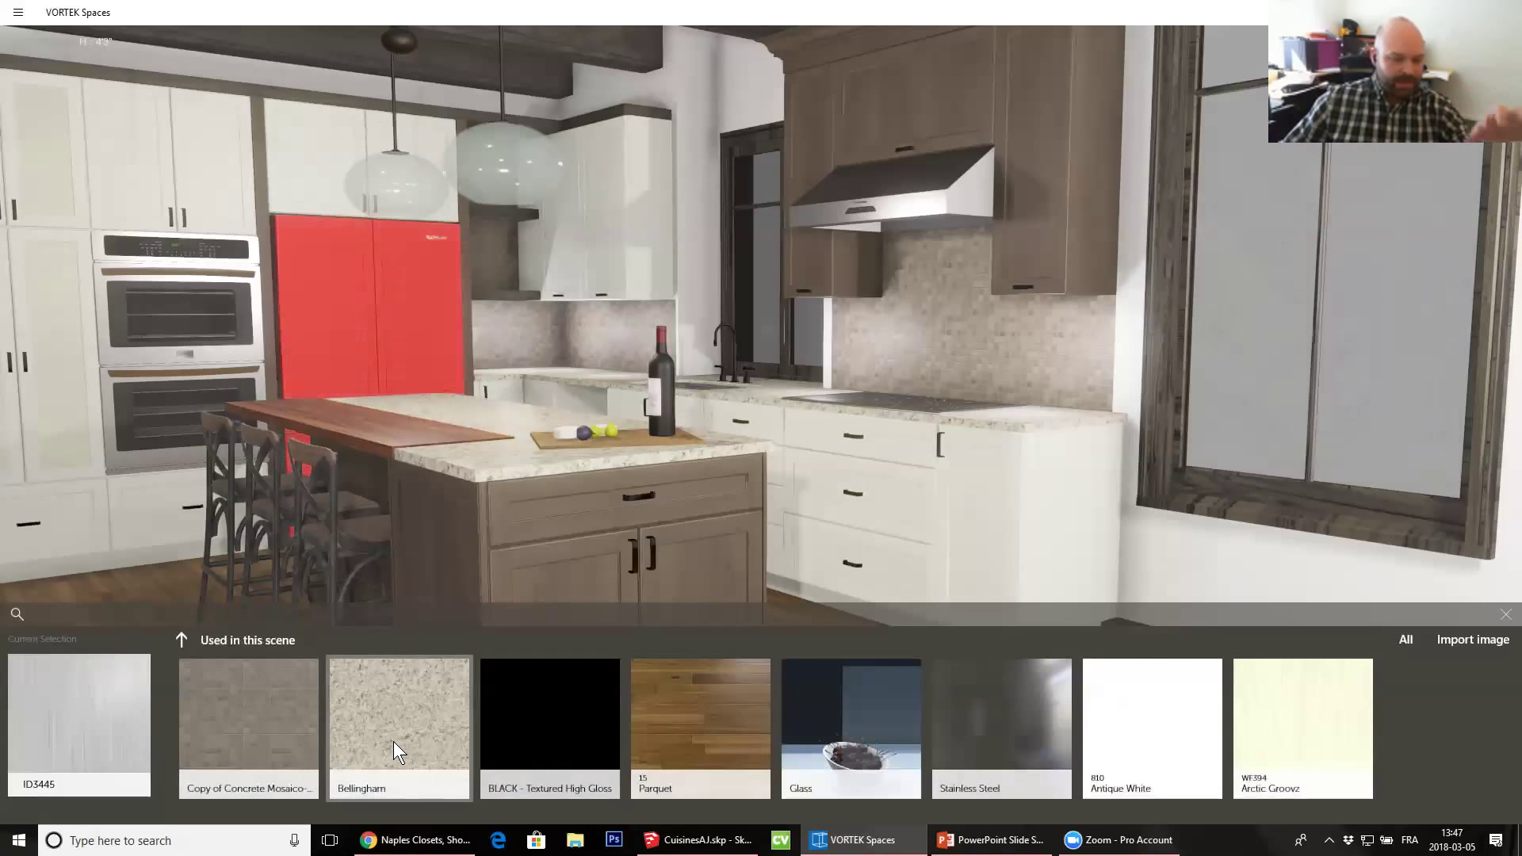
left_click(1034, 730)
left_click(523, 536)
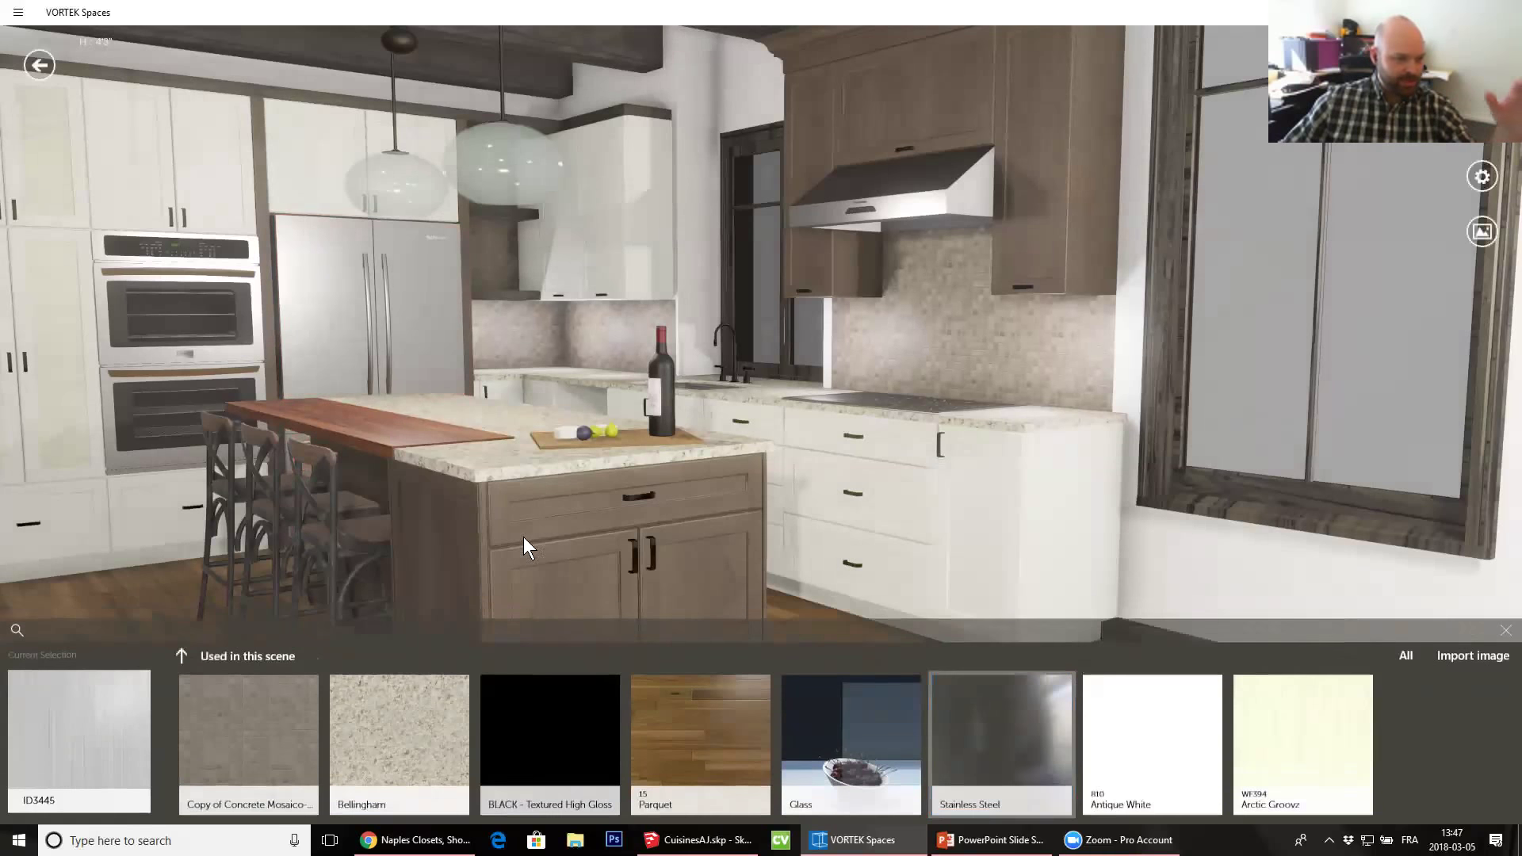
Apply the Blackwood material from the Uniboard cabinet collection to the island and the range hood's cabinet fronts
left_click_drag(517, 529, 768, 522)
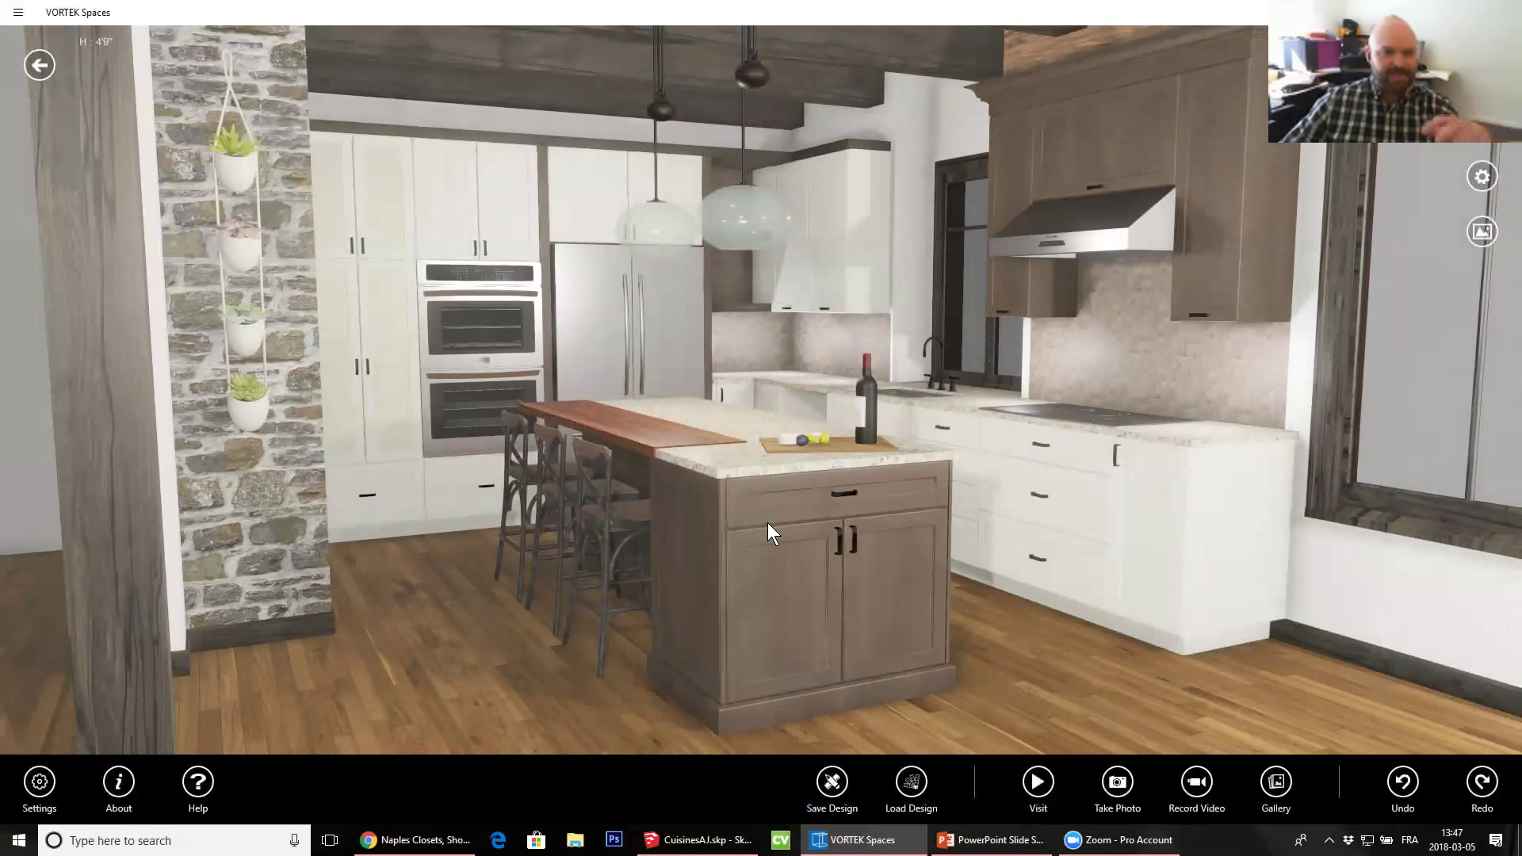
left_click(769, 520)
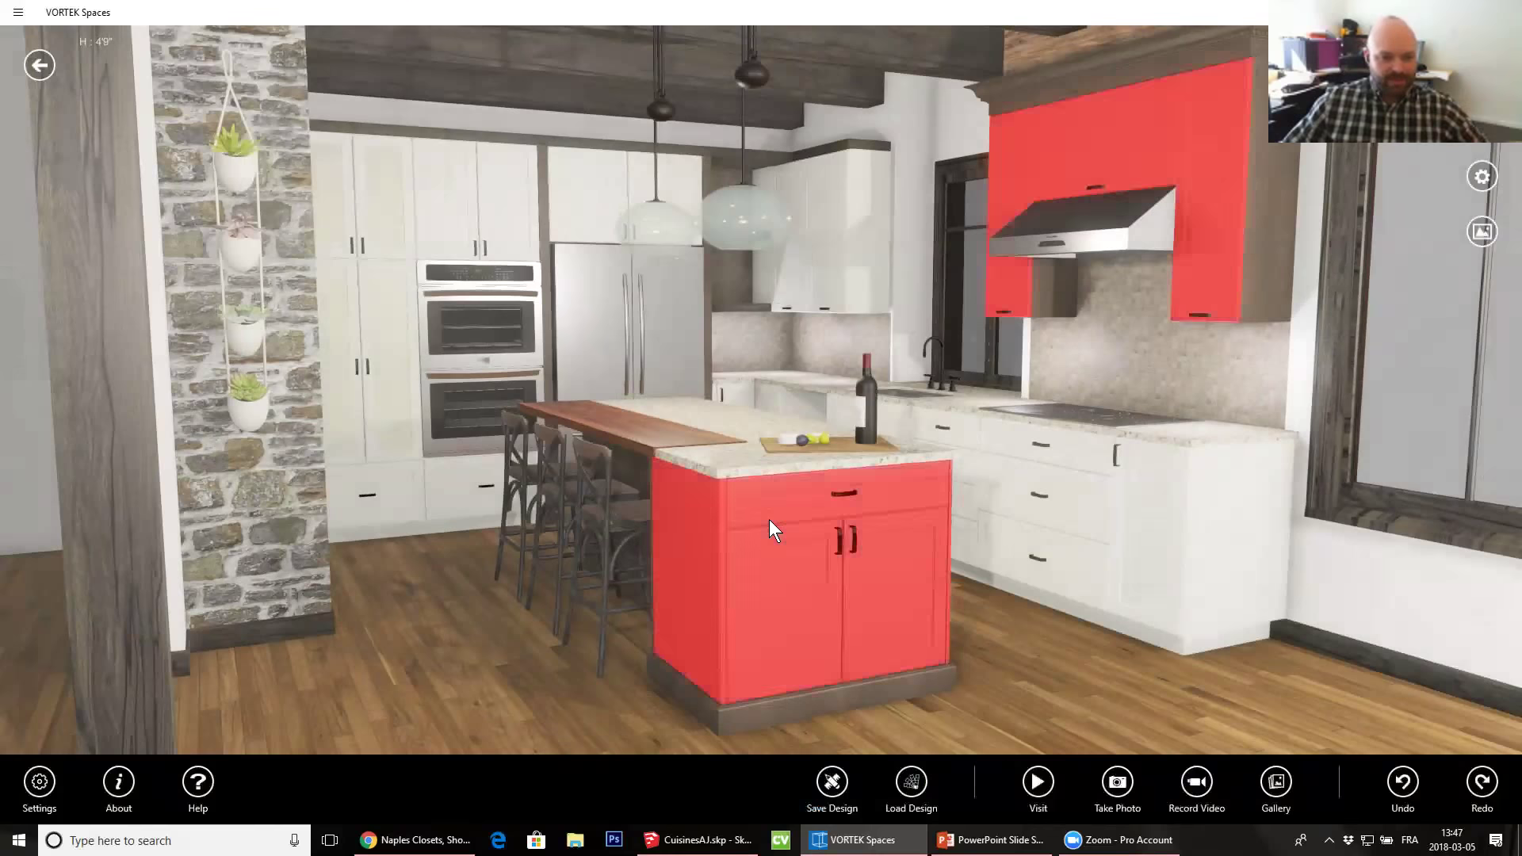
left_click(1406, 640)
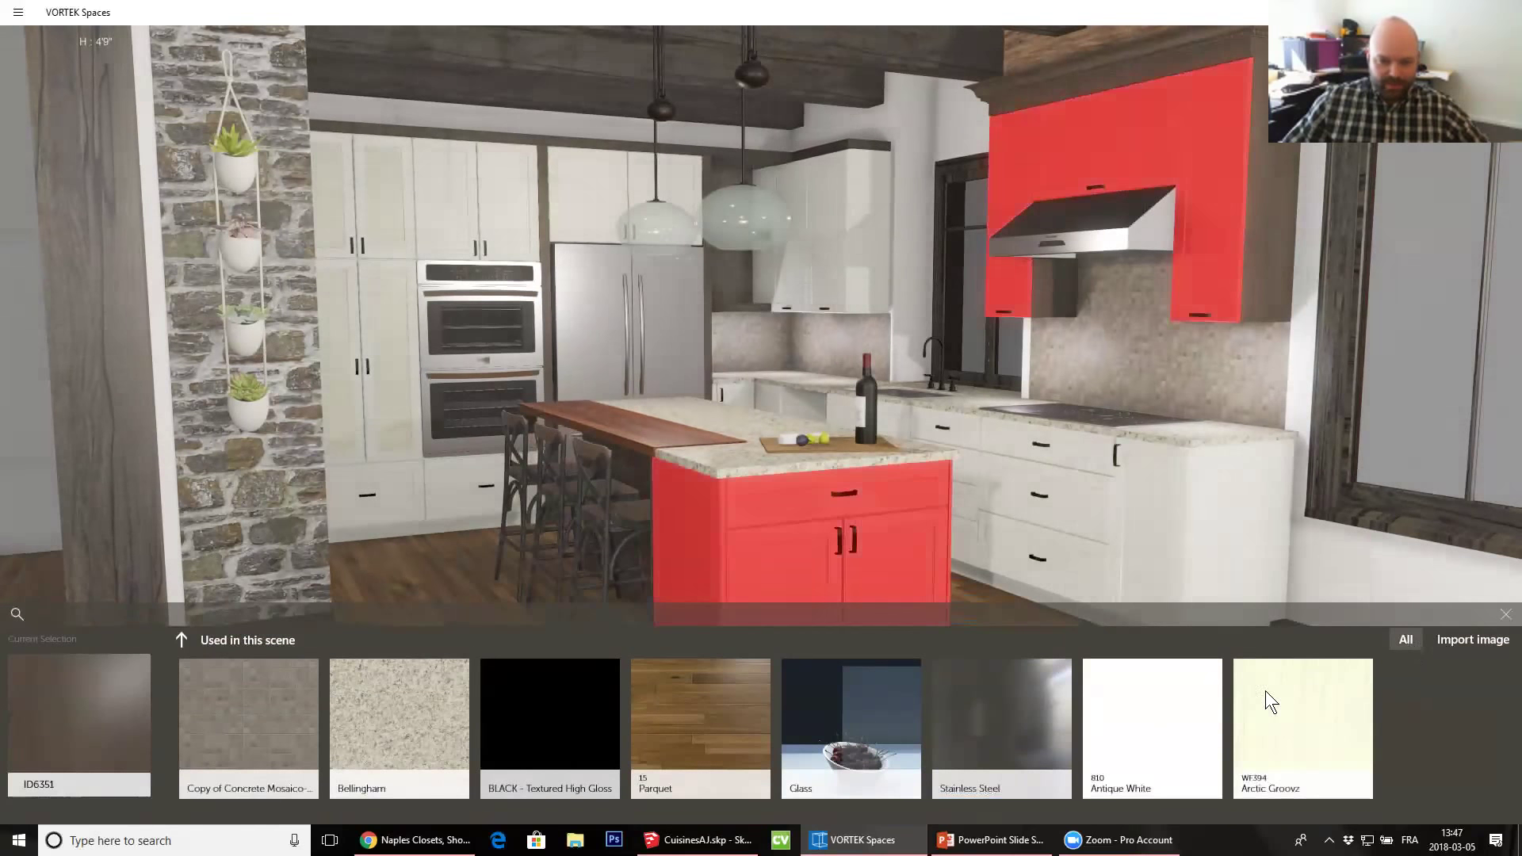
left_click(543, 733)
left_click_drag(405, 811, 864, 811)
left_click(1408, 740)
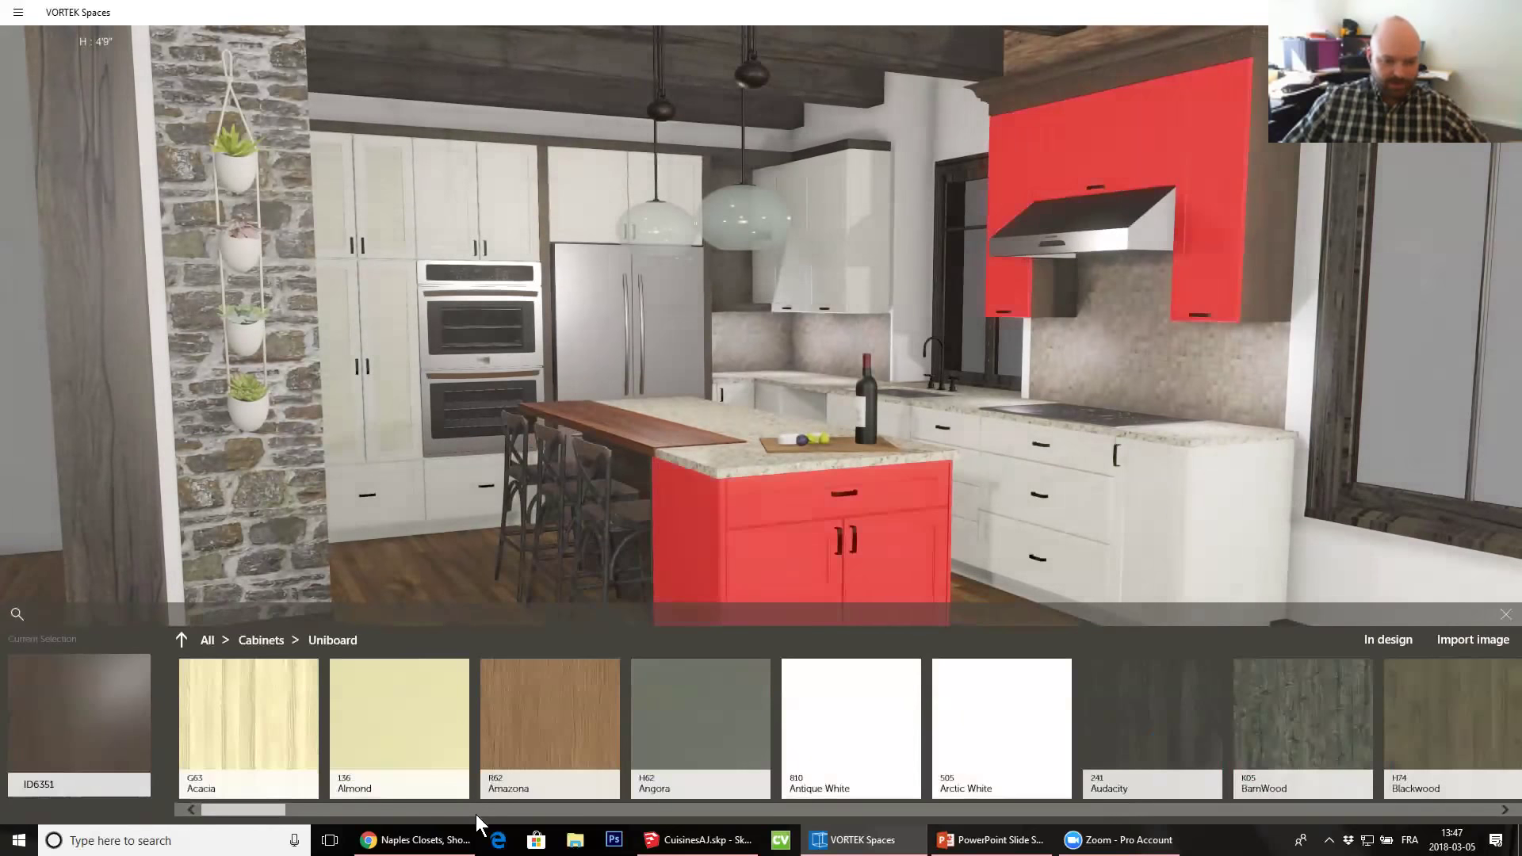
left_click(332, 811)
left_click(661, 735)
Apply the Blackwood material already used in the scene to the hood cabinet's crown moulding, side panels and the island base
left_click(1305, 246)
left_click(1273, 245)
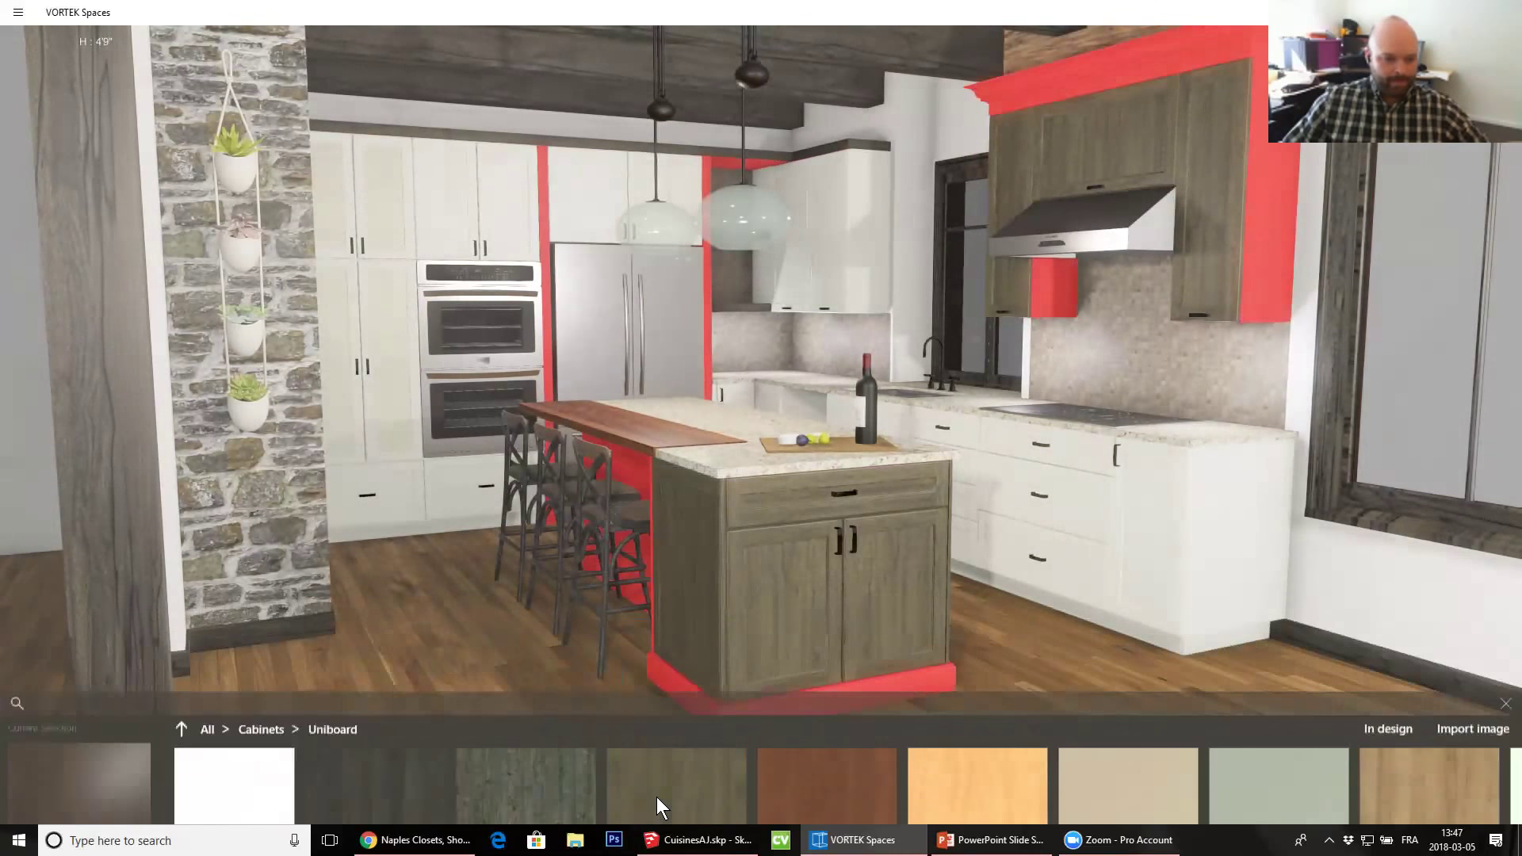
left_click(1388, 640)
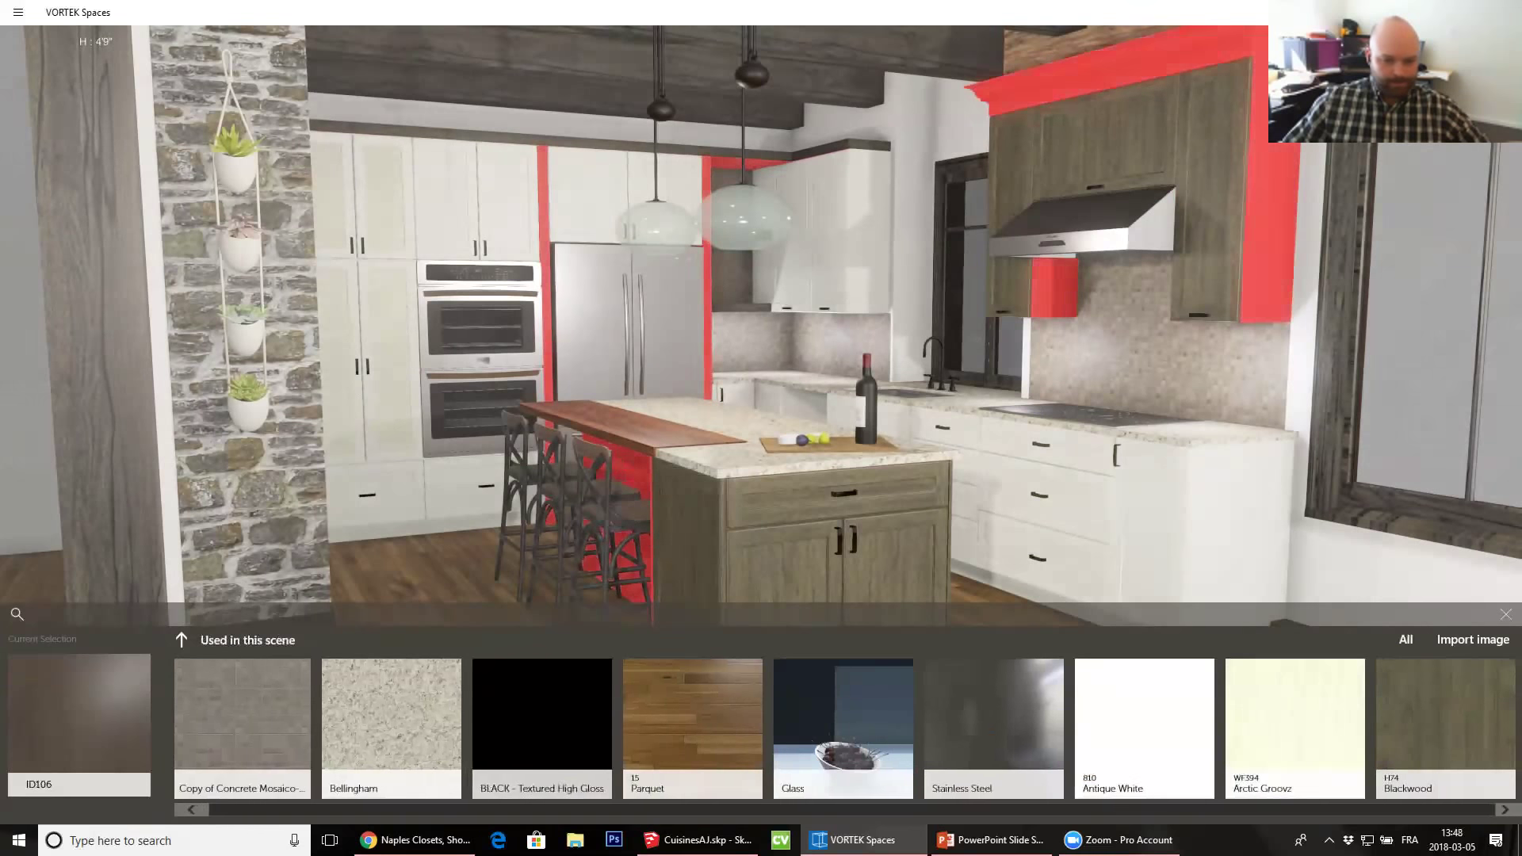
left_click(1419, 713)
Apply a white material from the full material library to the kitchen walls
left_click(897, 445)
left_click_drag(898, 445, 957, 316)
left_click(957, 316)
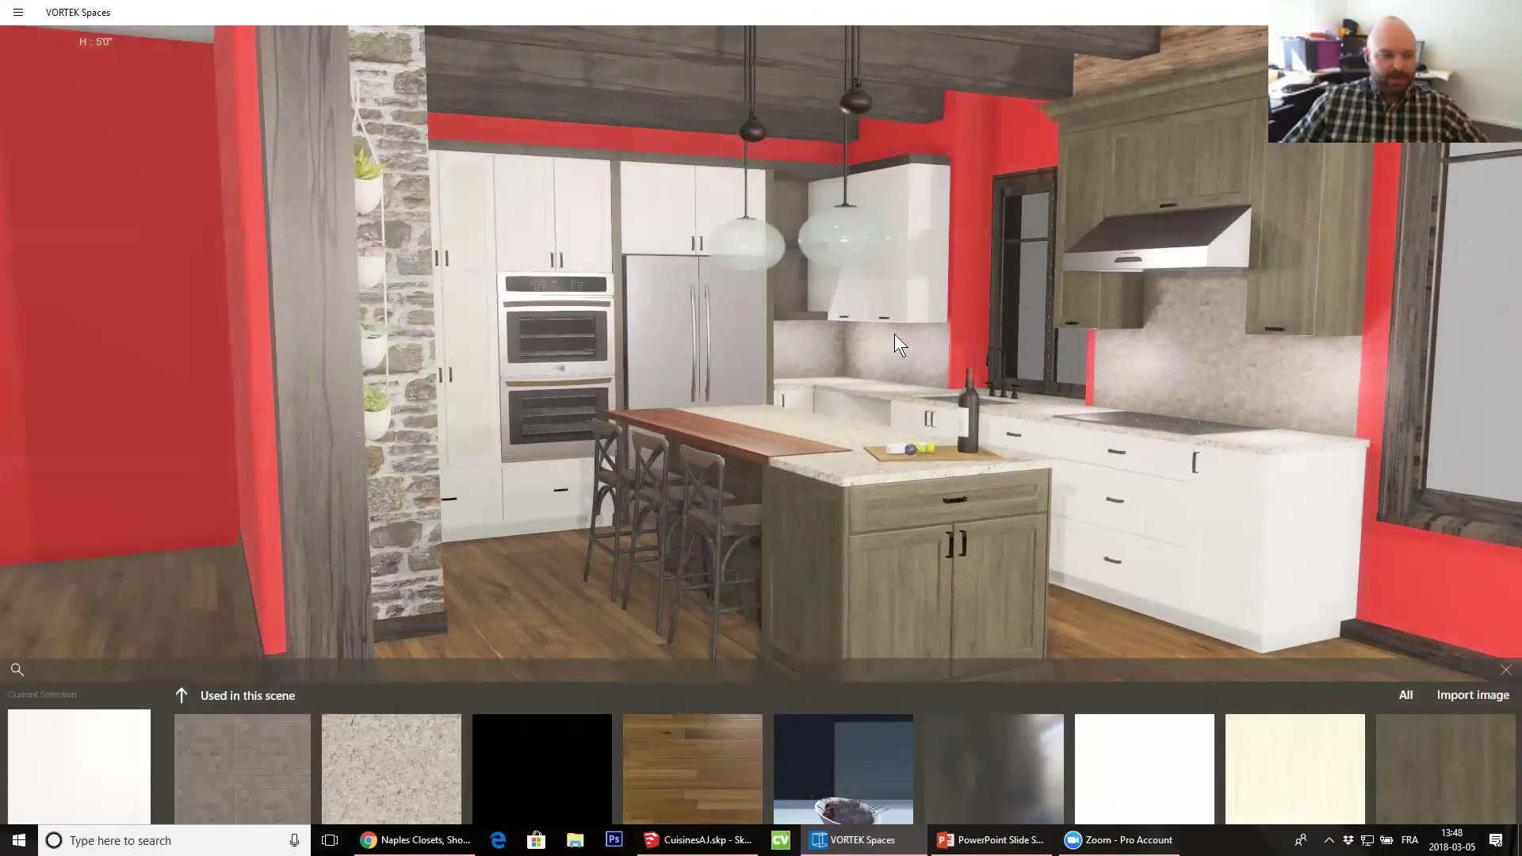
left_click(1402, 643)
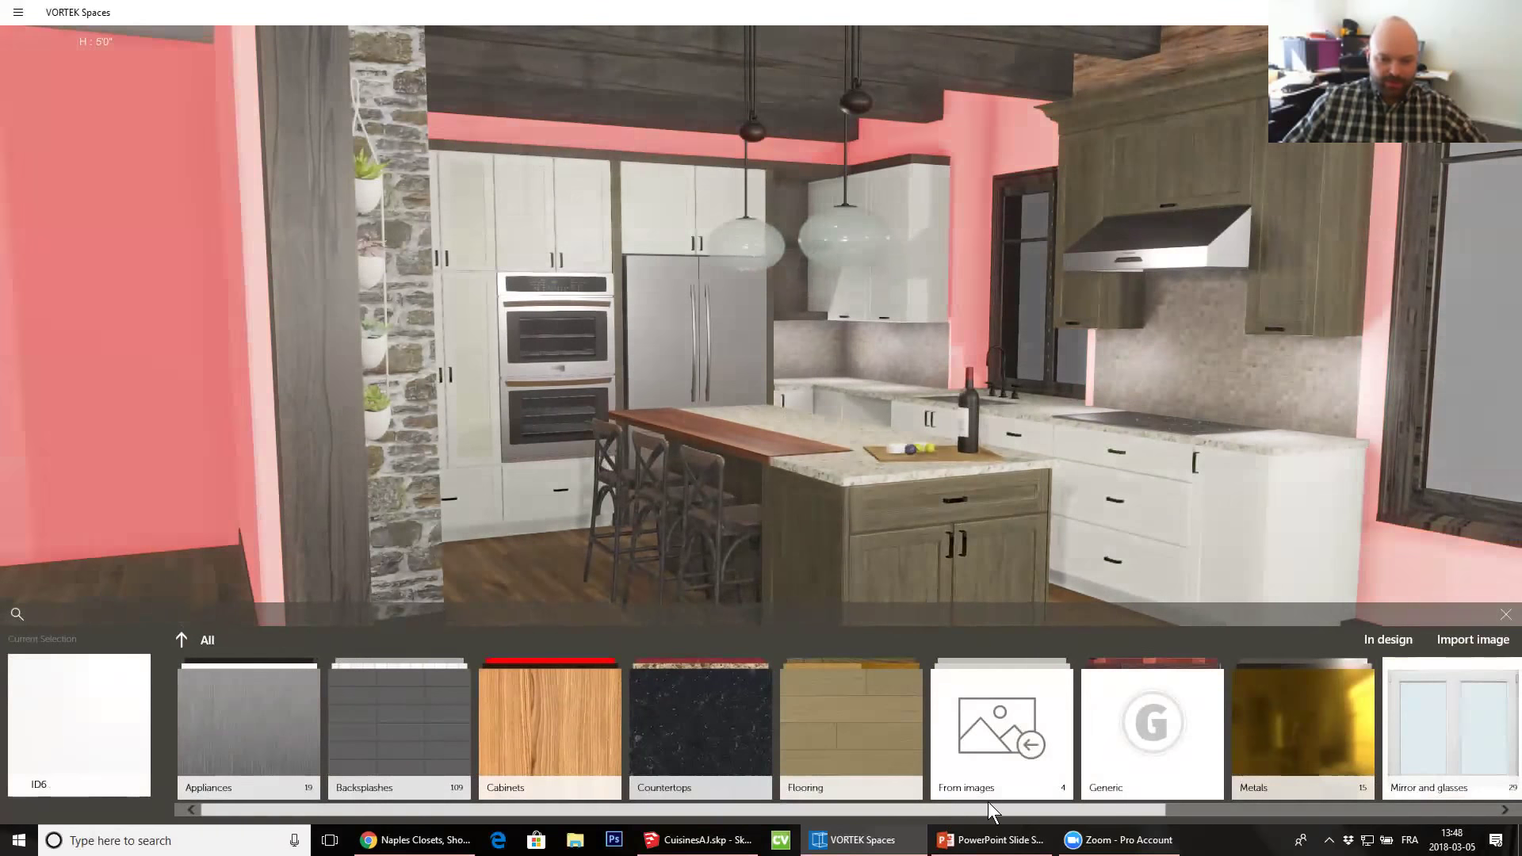
left_click_drag(988, 805, 1231, 805)
left_click(1194, 721)
left_click(283, 756)
left_click(295, 747)
left_click_drag(752, 452, 570, 441)
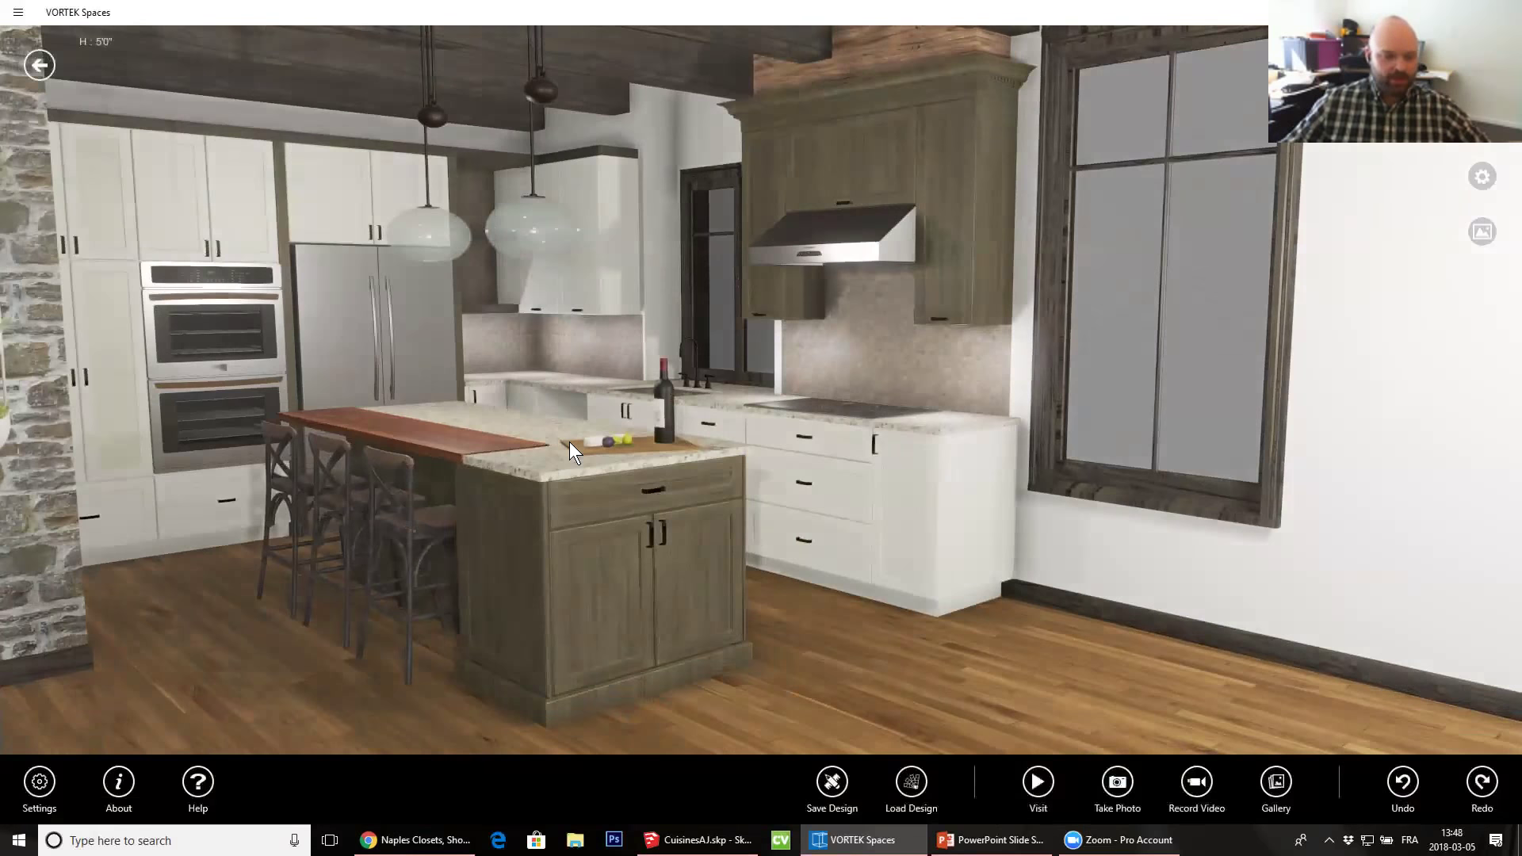
Apply the Antique White material already used in the scene to the door panels of the tall cabinets beside the ovens
left_click_drag(771, 427, 295, 330)
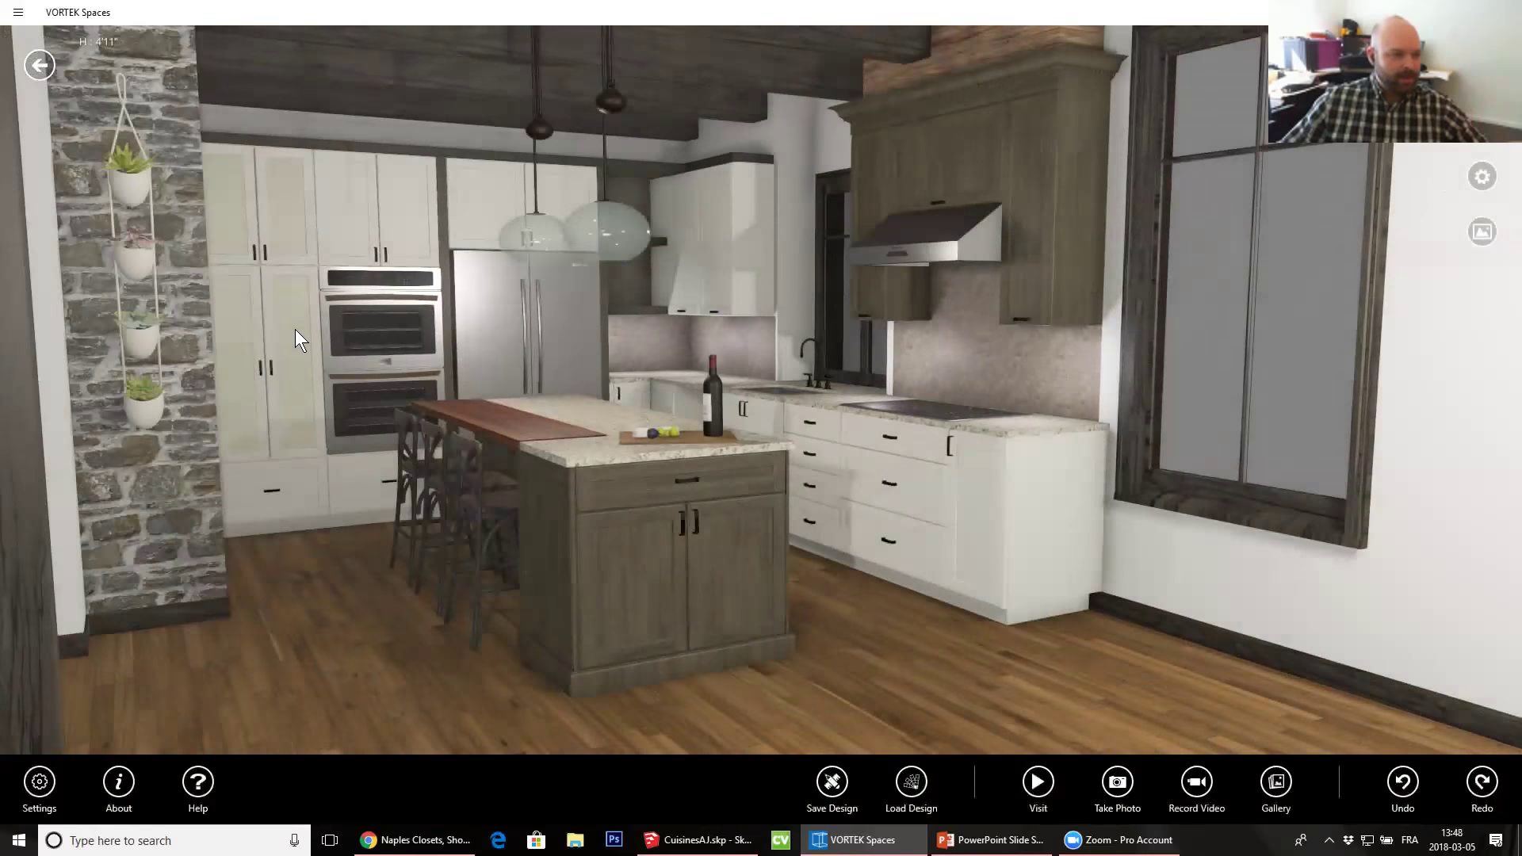
left_click(295, 326)
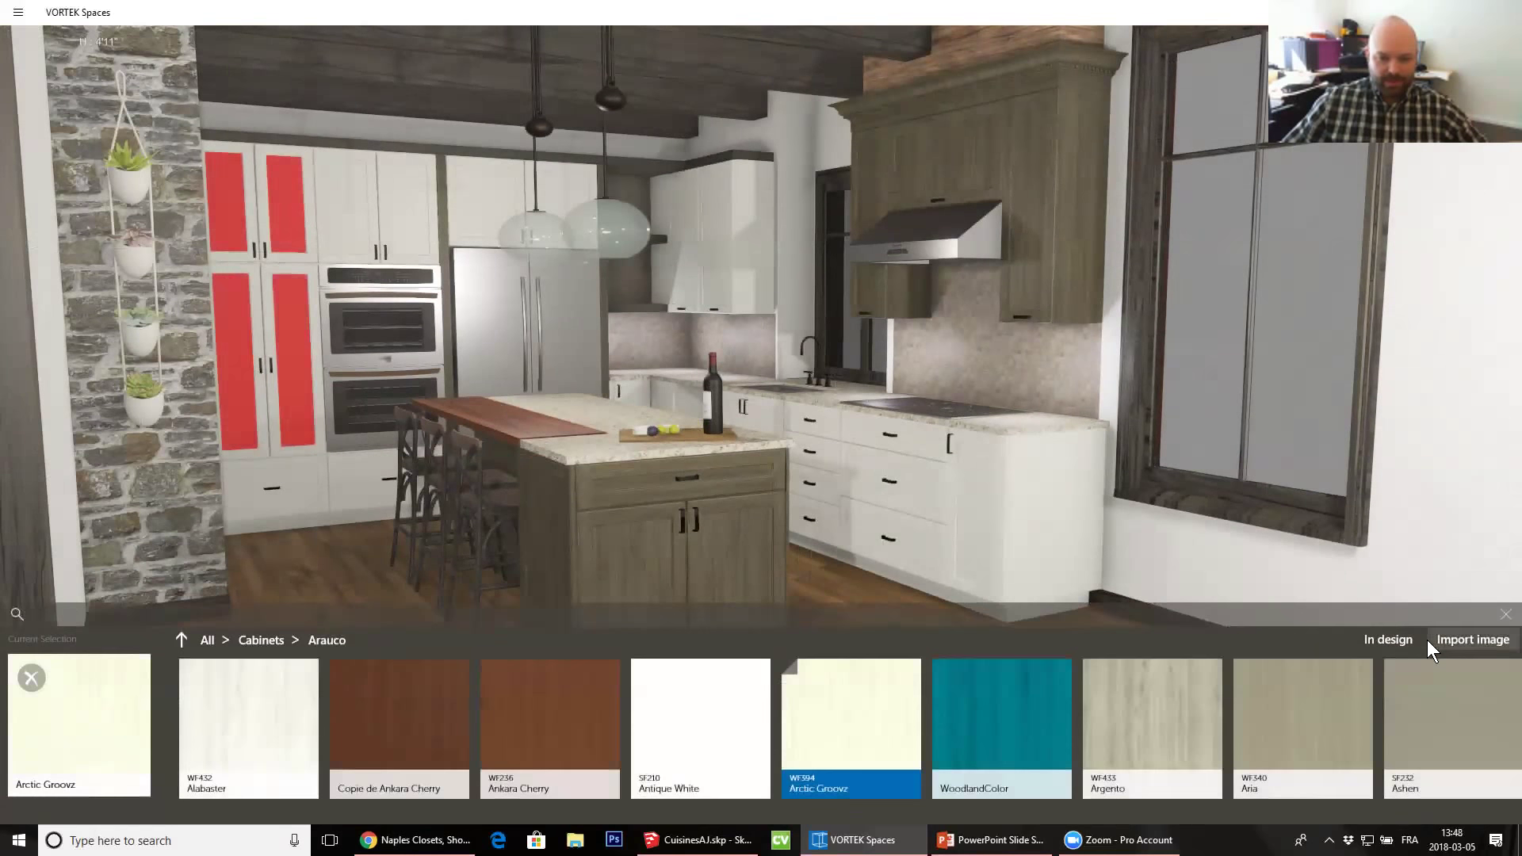
left_click(1391, 642)
left_click(1124, 717)
left_click(872, 432)
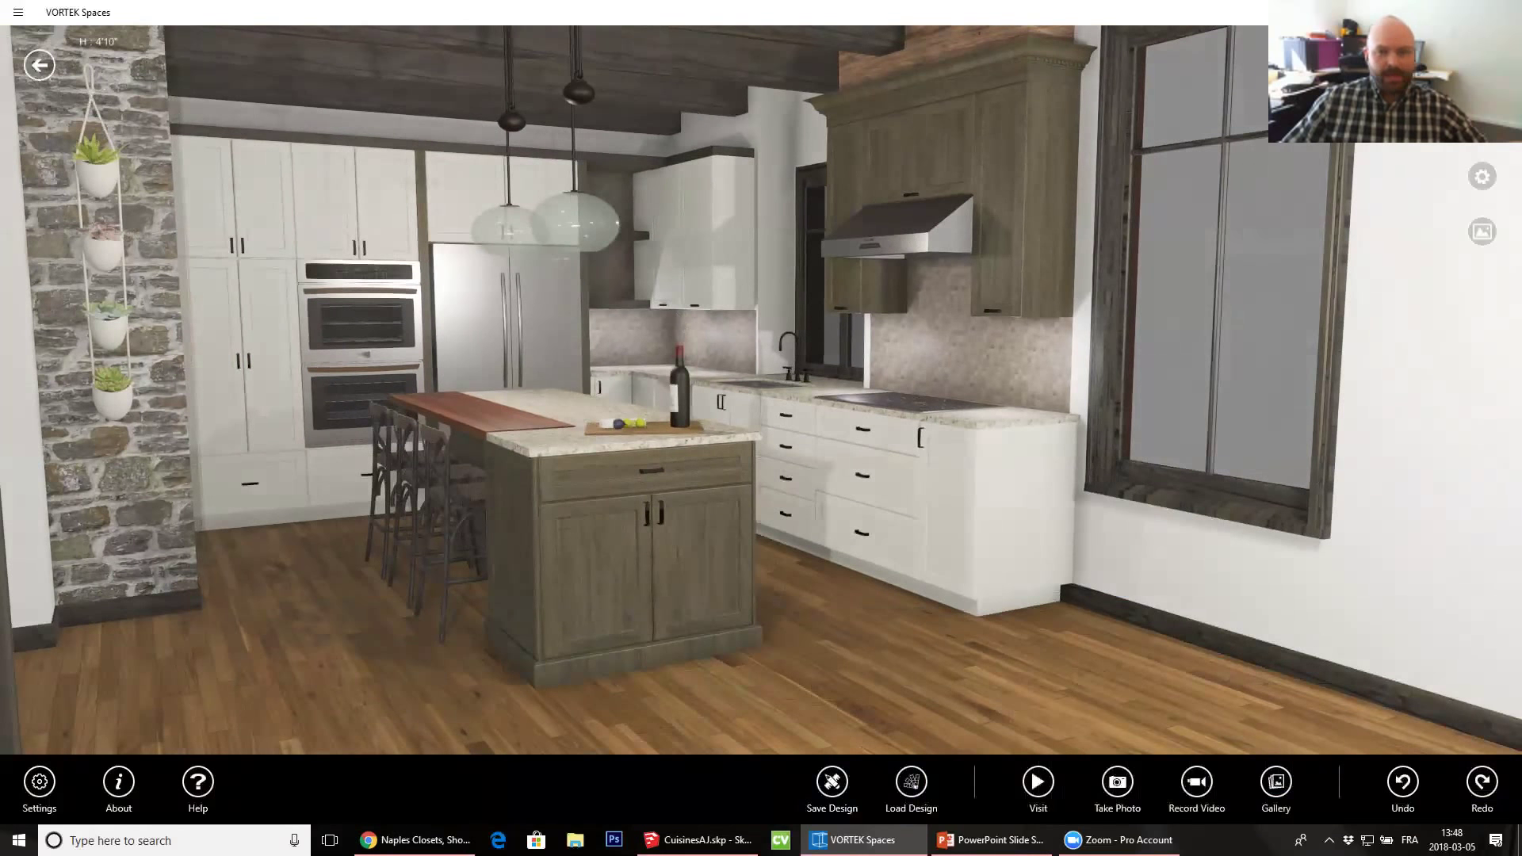
Place a new light on the far end of the island countertop, in front of the refrigerator
left_click_drag(719, 329, 786, 329)
scroll(698, 352, "up", 5)
right_click_drag(626, 393, 559, 432)
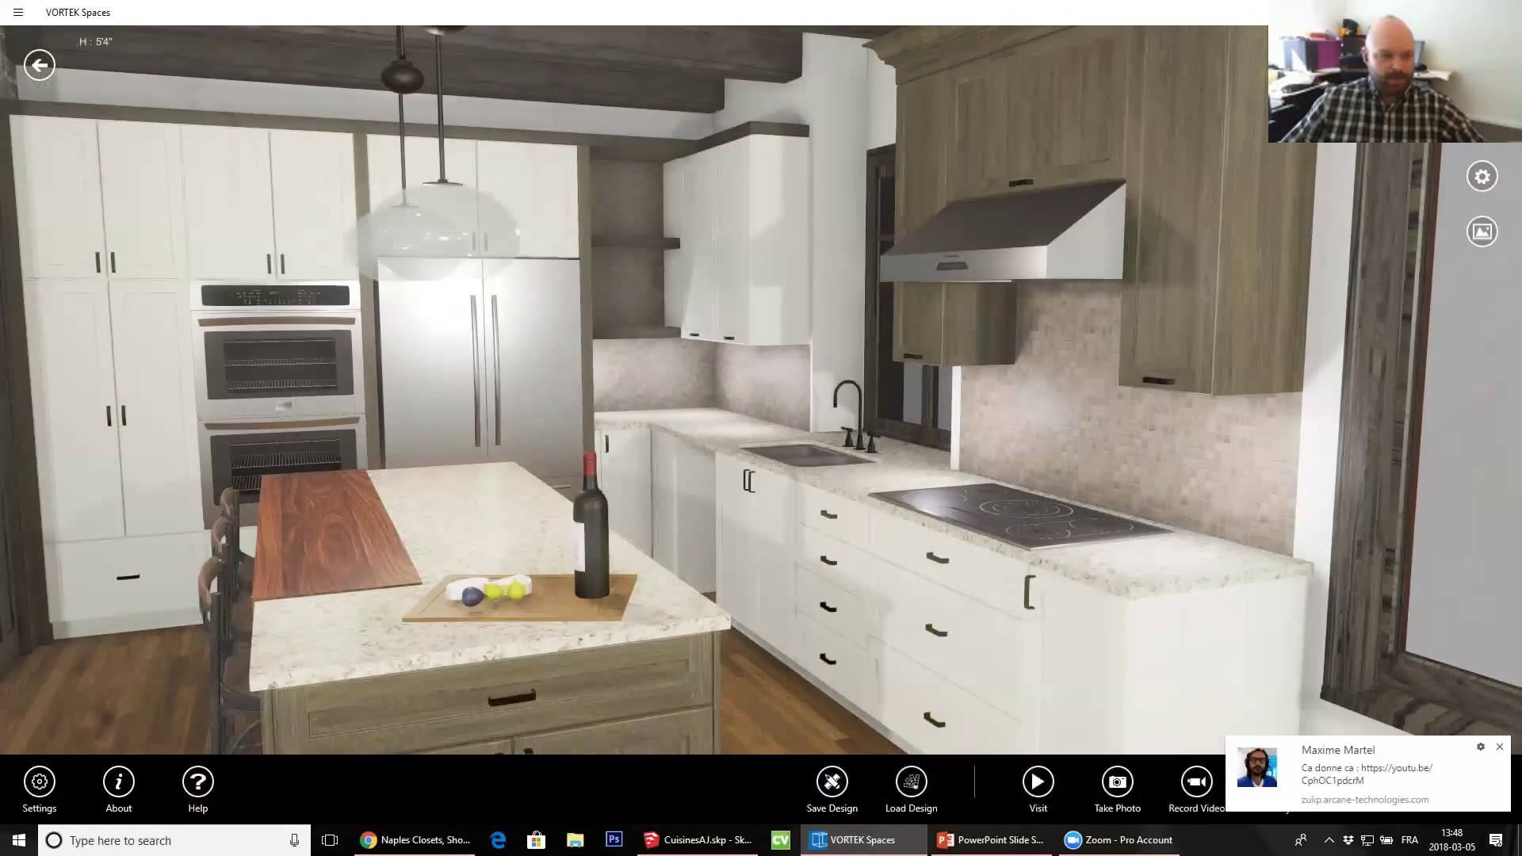
left_click(1471, 124)
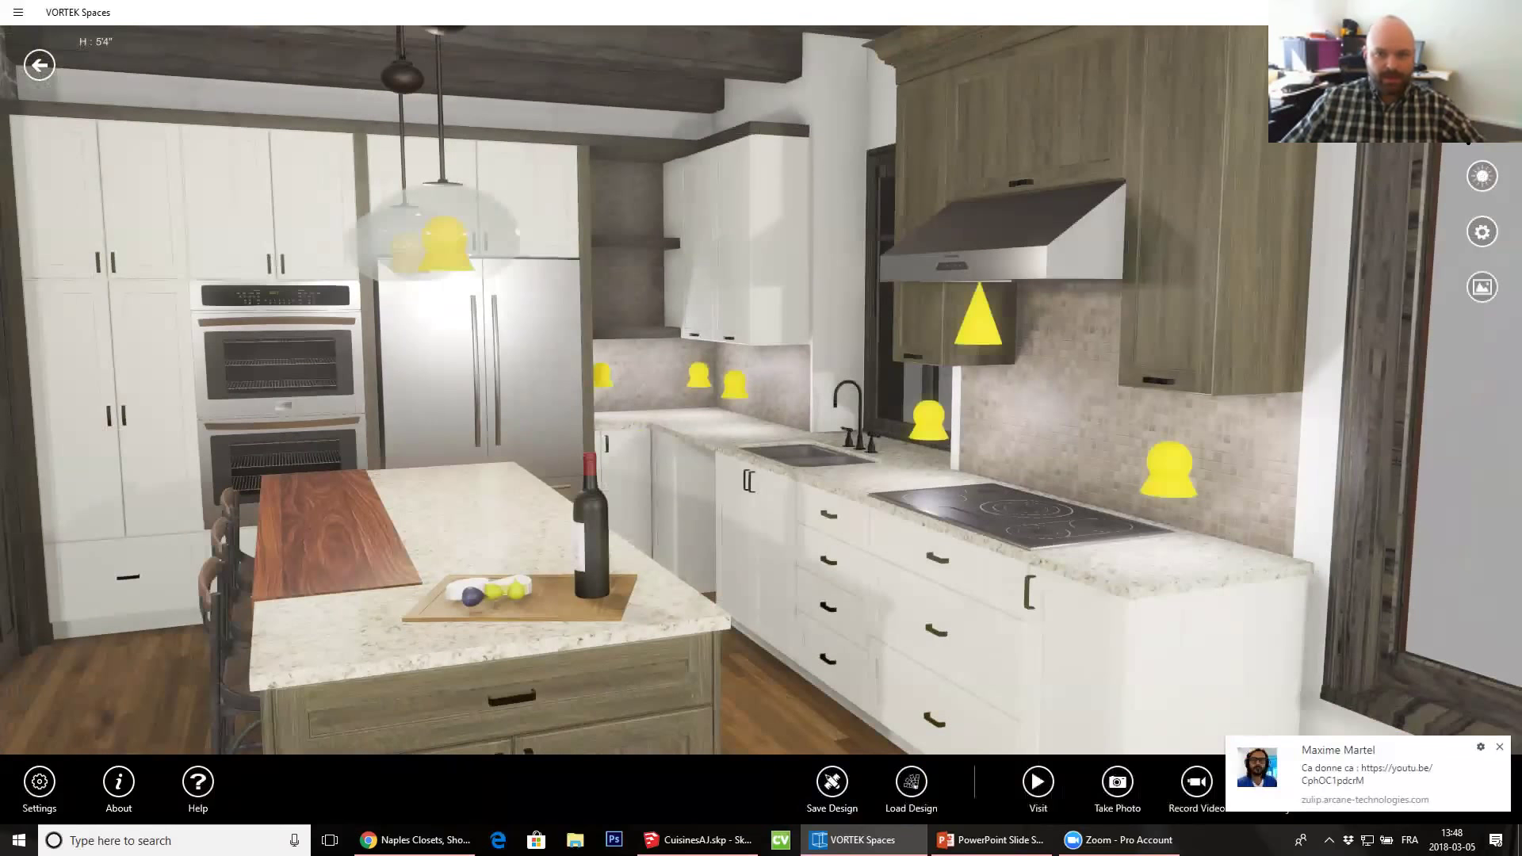
left_click(512, 473)
Change the new island light to type Point and move it up and sideways to the glass pendant lamp
left_click(1251, 122)
left_click(1249, 89)
left_click(1243, 55)
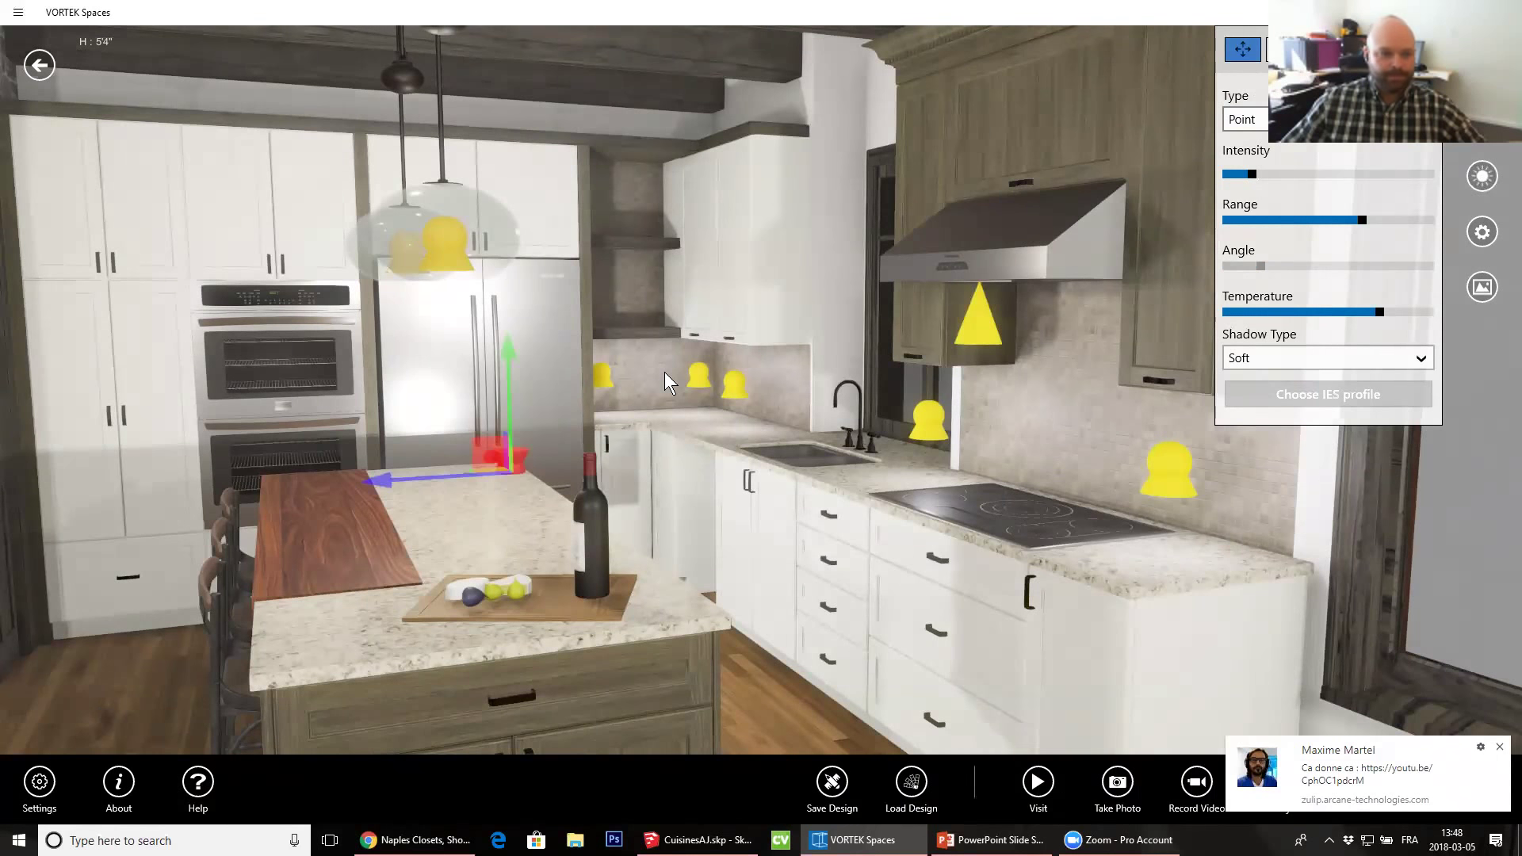
left_click_drag(506, 372, 547, 169)
left_click_drag(391, 258, 454, 255)
Lower the new pendant-height light's temperature slightly and dismiss the chat notification
middle_click_drag(742, 364, 1367, 295)
left_click(1372, 312)
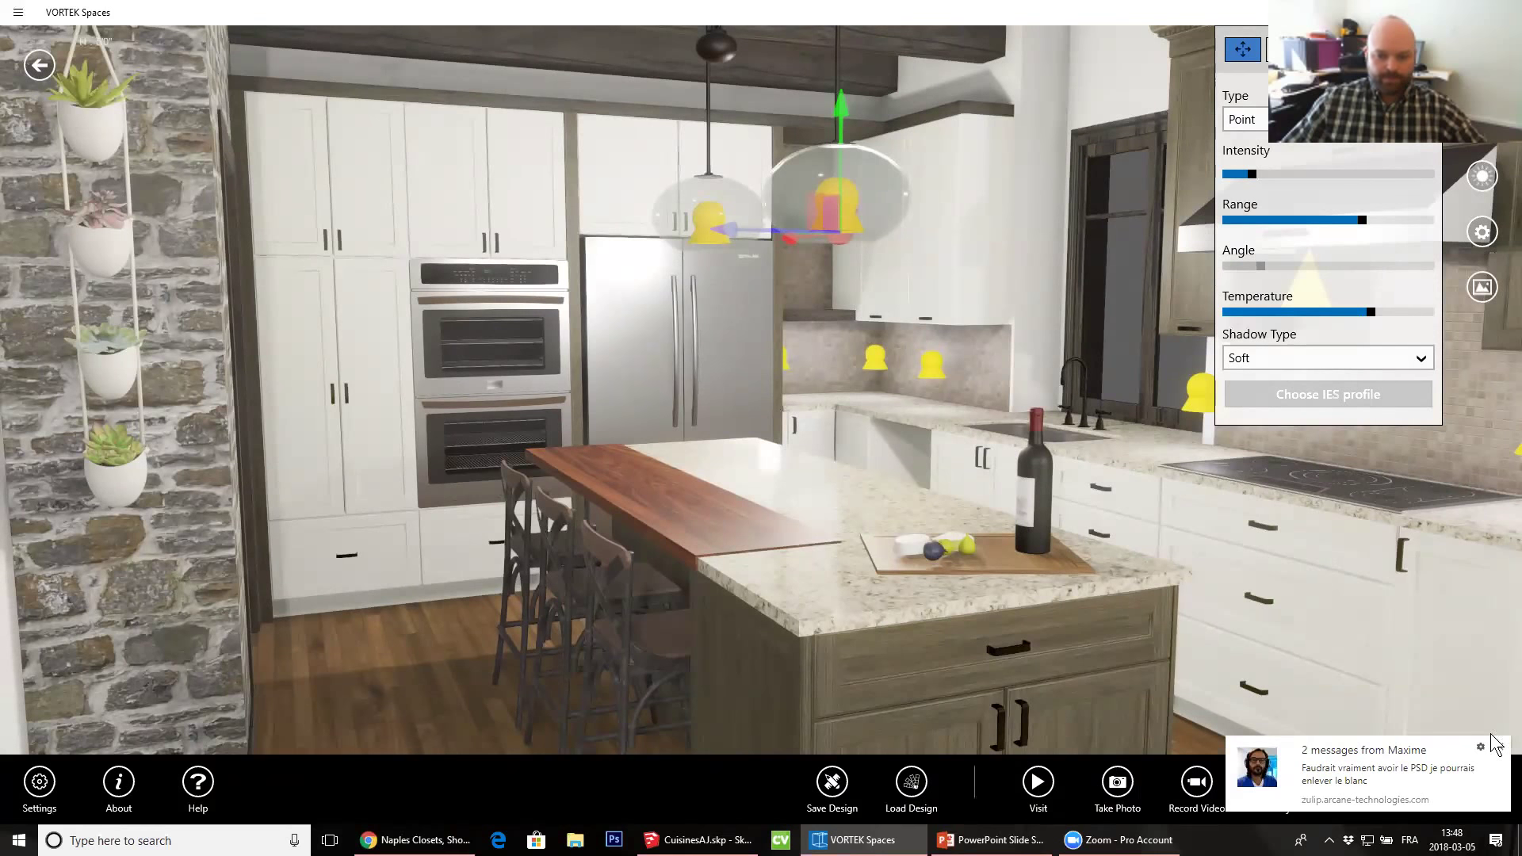
left_click(1499, 748)
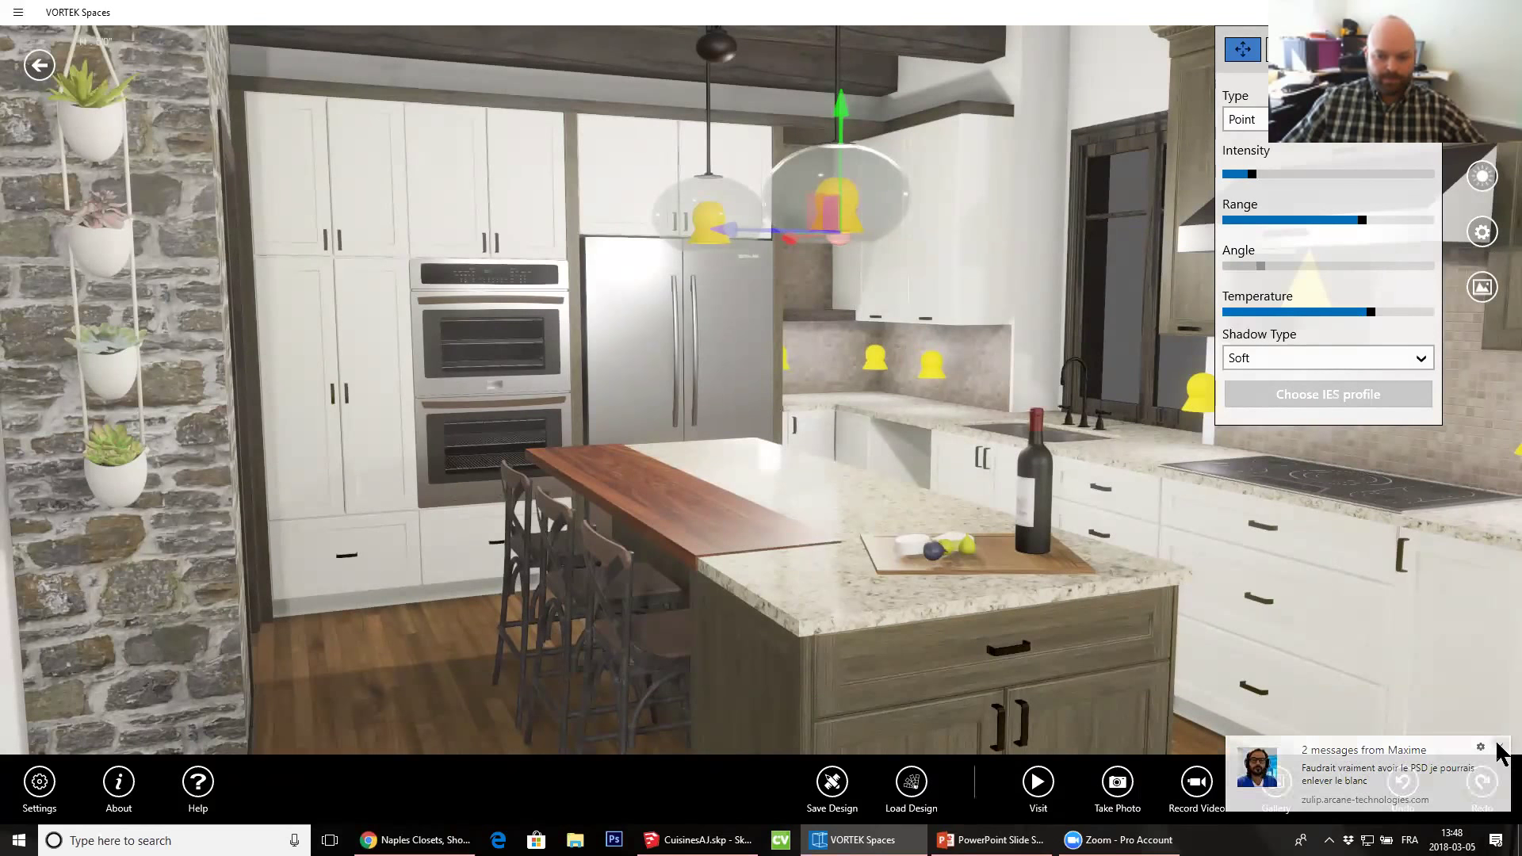
Fine-tune the pendant light's intensity, slightly lower its range and temperature, and leave the light settings
left_click(1252, 174)
left_click_drag(1348, 222, 1340, 226)
left_click_drag(1371, 314, 1361, 313)
left_click(1416, 49)
Examine the kitchen lighting from near and far, including the refrigerator, backsplash, range hood, island and window wall
left_click_drag(784, 316, 817, 320)
scroll(723, 284, "down", 6)
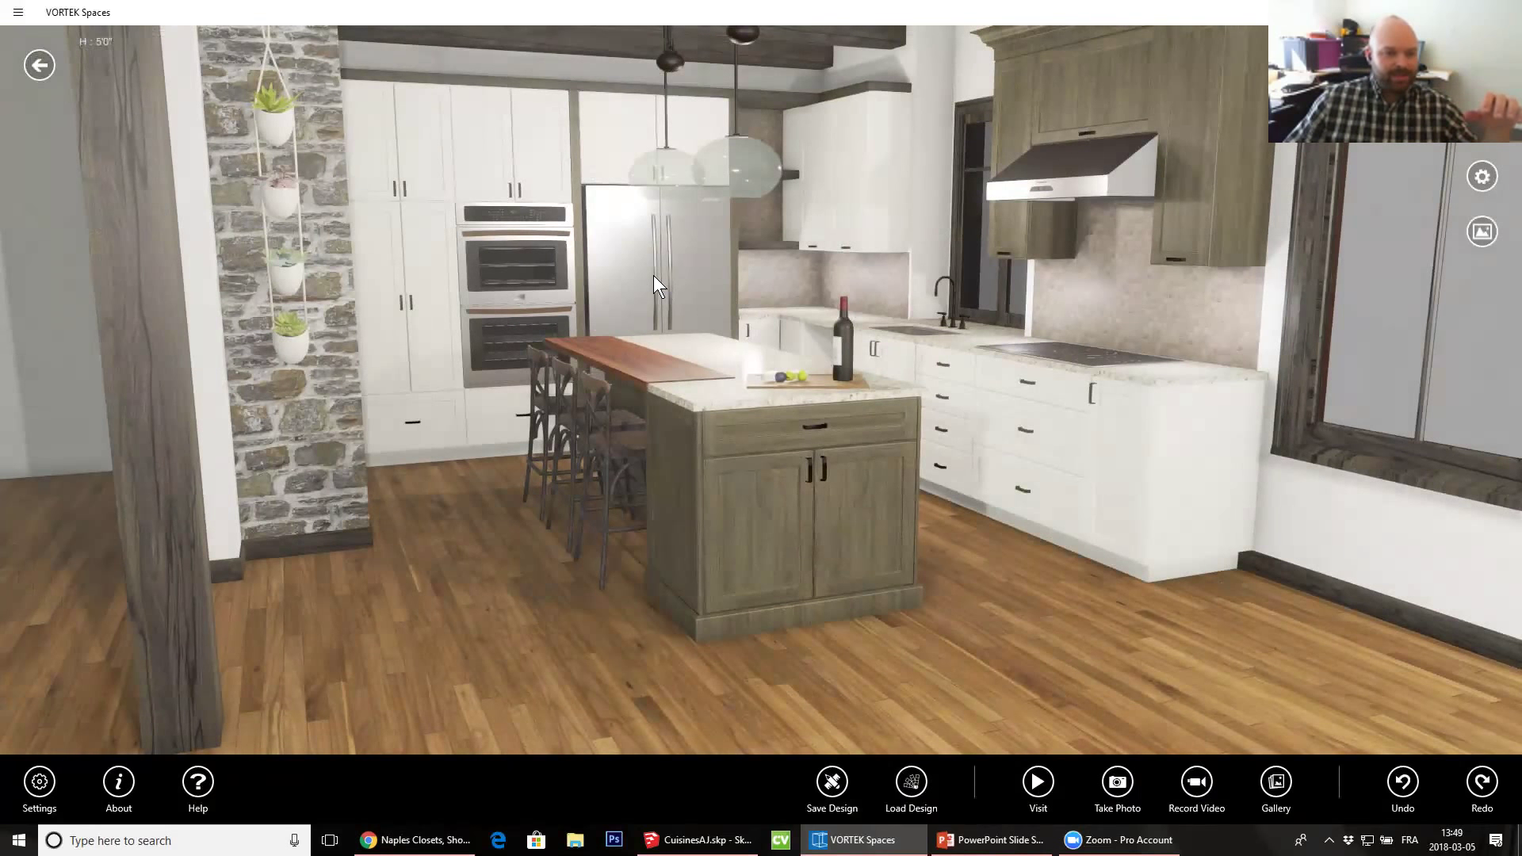
scroll(653, 274, "up", 5)
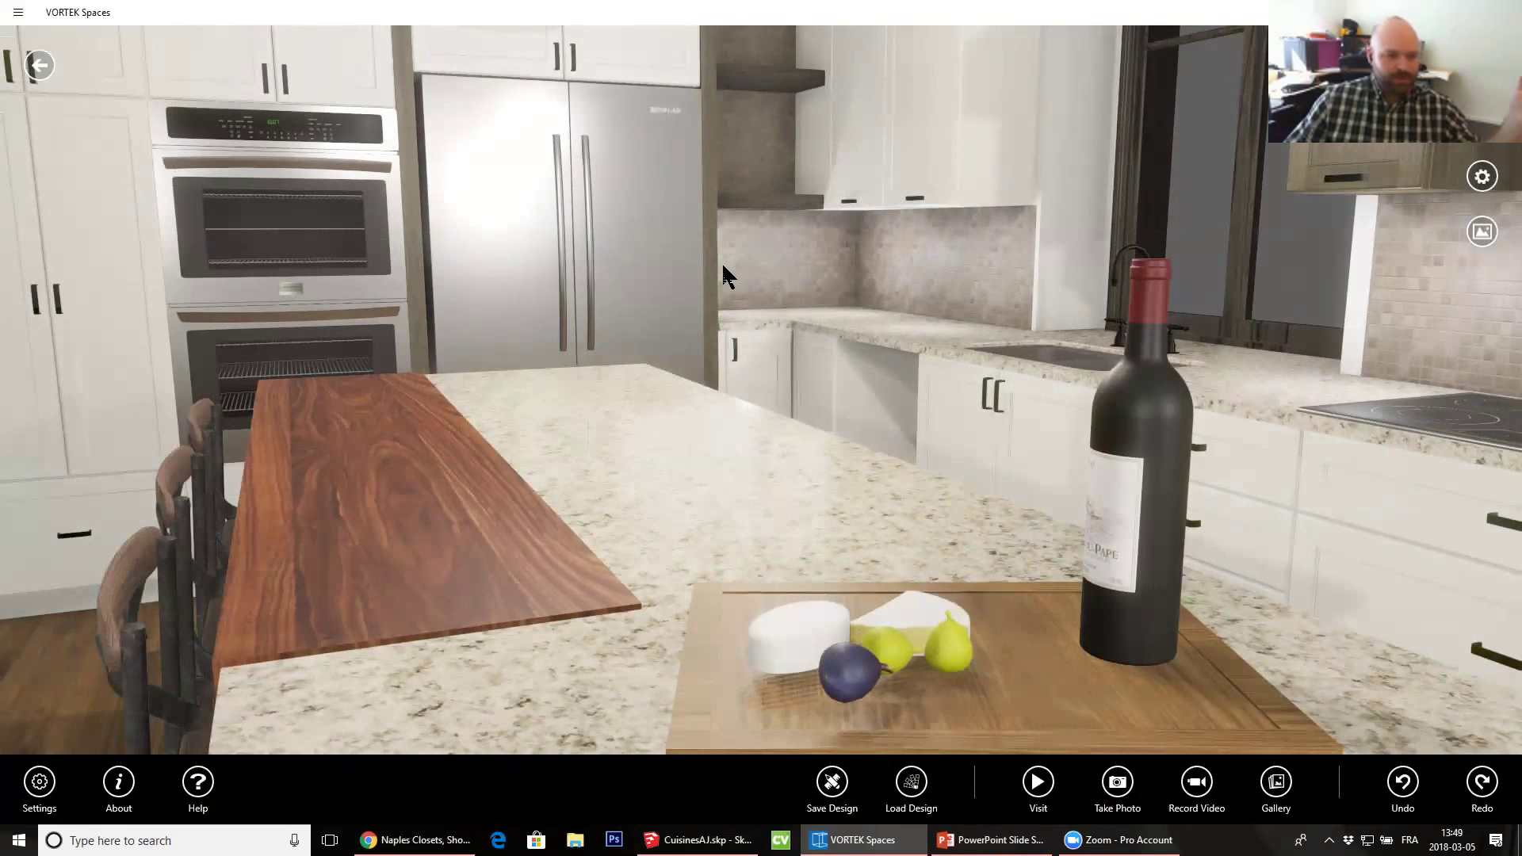
scroll(777, 226, "up", 10)
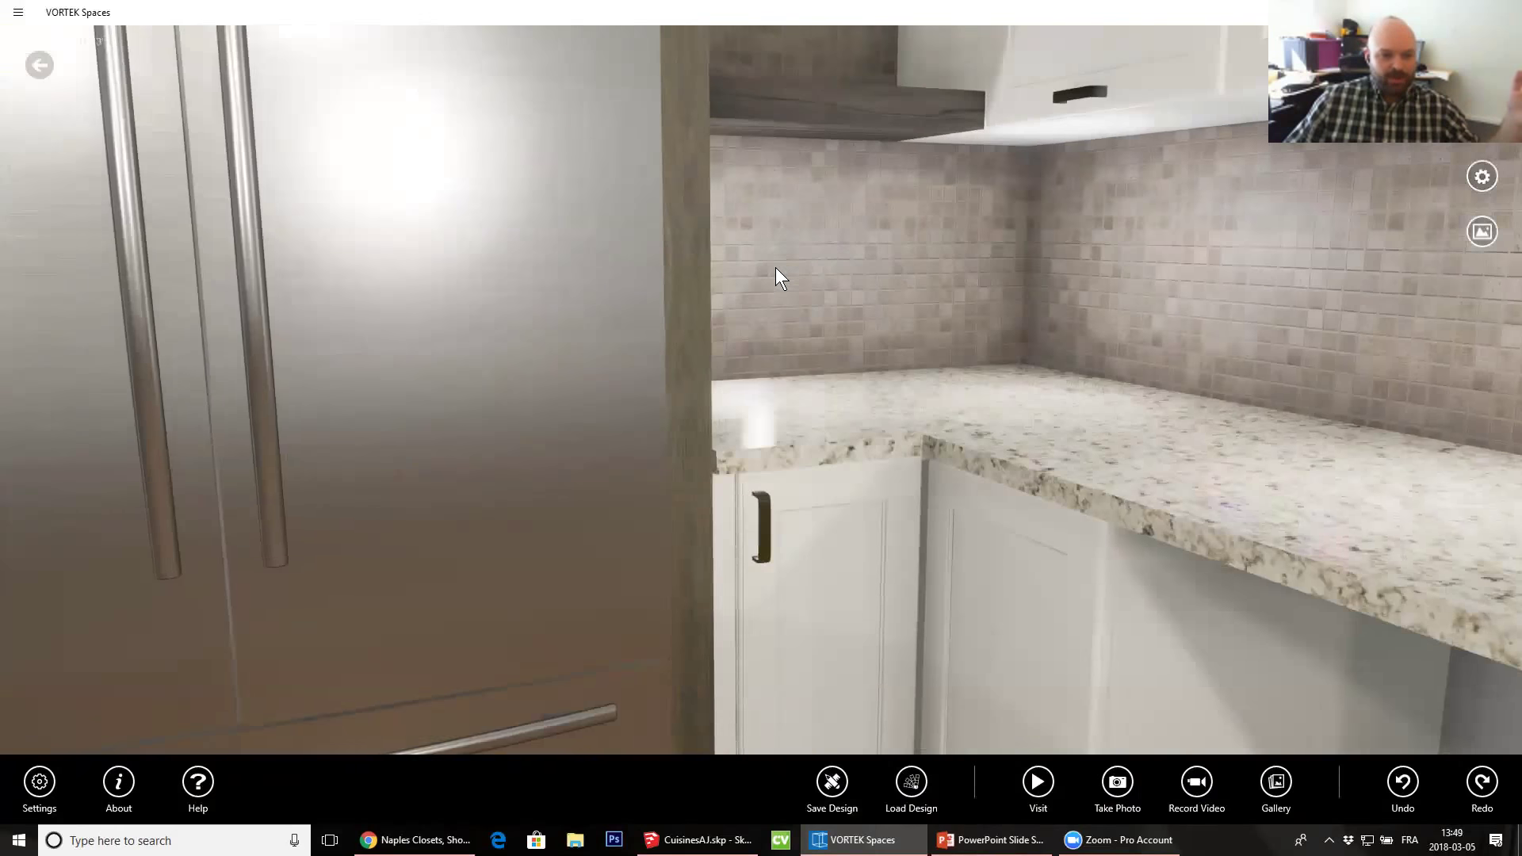
scroll(776, 268, "down", 10)
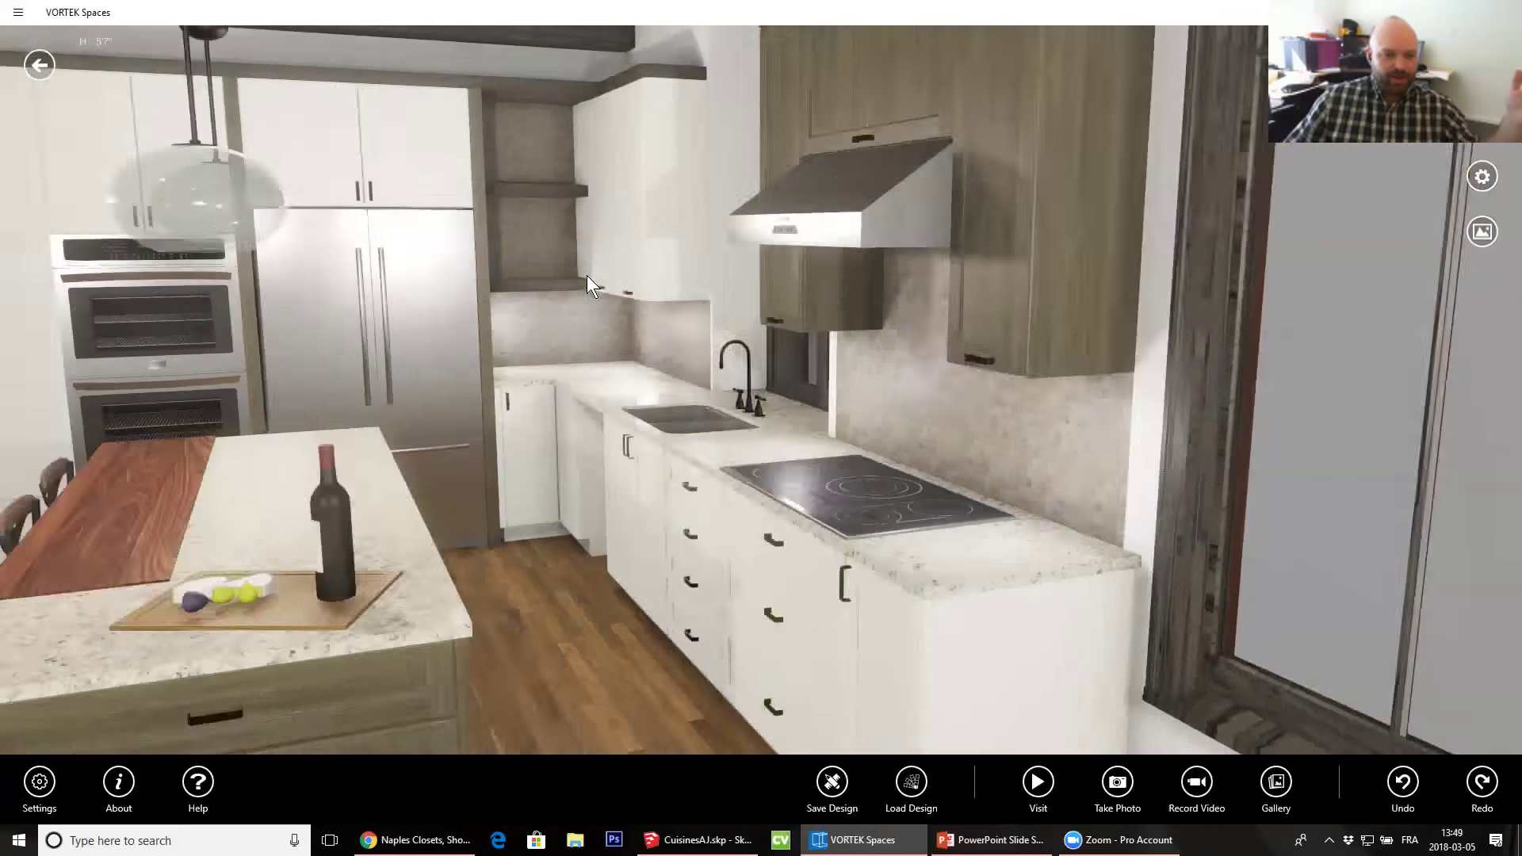
scroll(587, 275, "down", 3)
left_click_drag(733, 186, 368, 388)
left_click_drag(1134, 378, 455, 454)
right_click_drag(675, 444, 1026, 320)
left_click_drag(968, 297, 332, 310)
left_click_drag(1115, 327, 869, 350)
right_click_drag(675, 502, 1002, 316)
left_click_drag(715, 336, 494, 369)
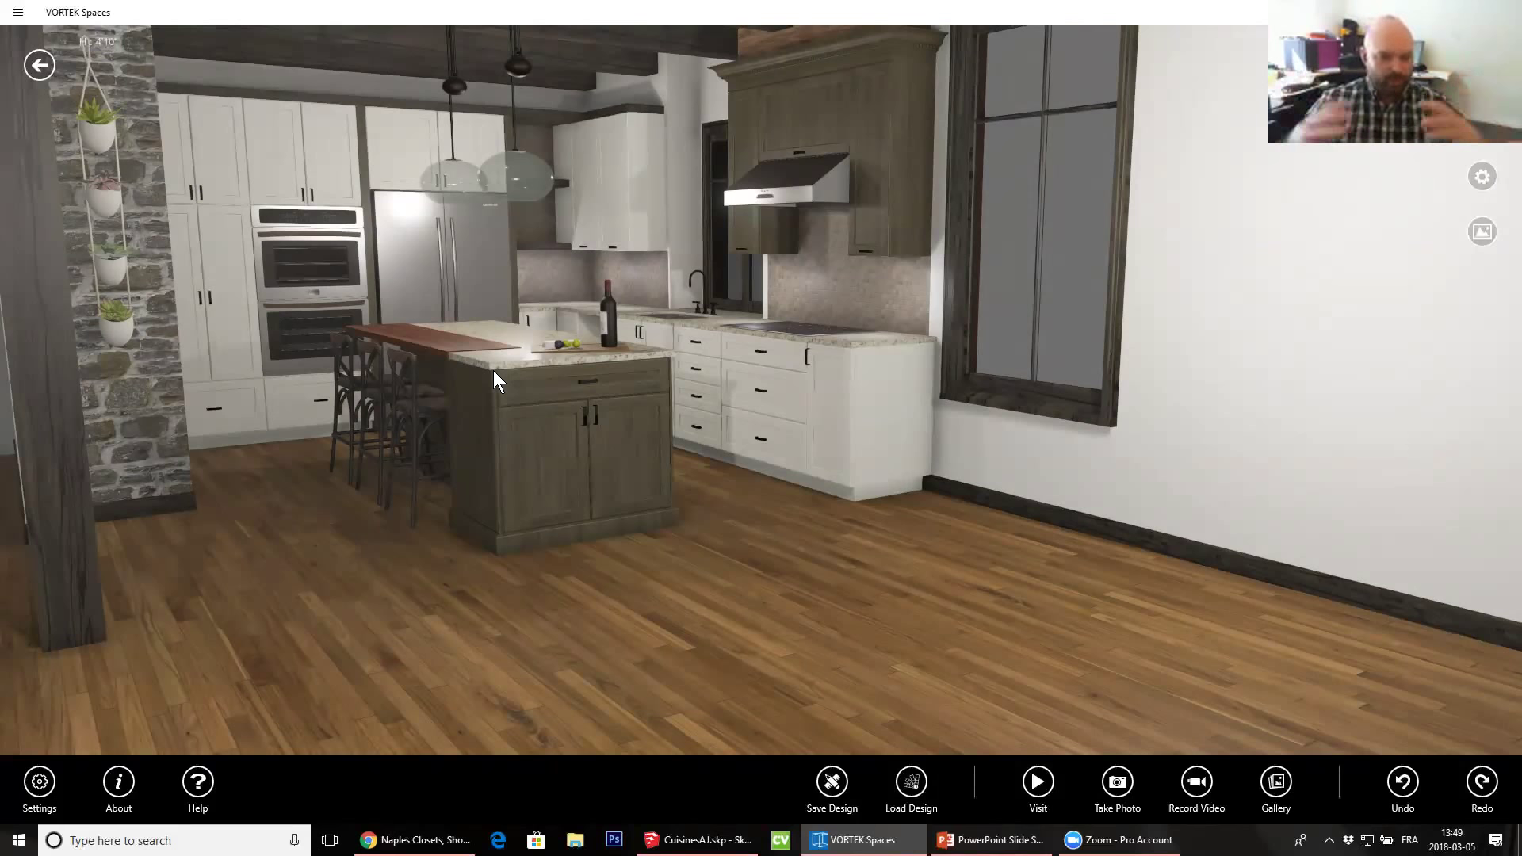
left_click_drag(568, 311, 635, 402)
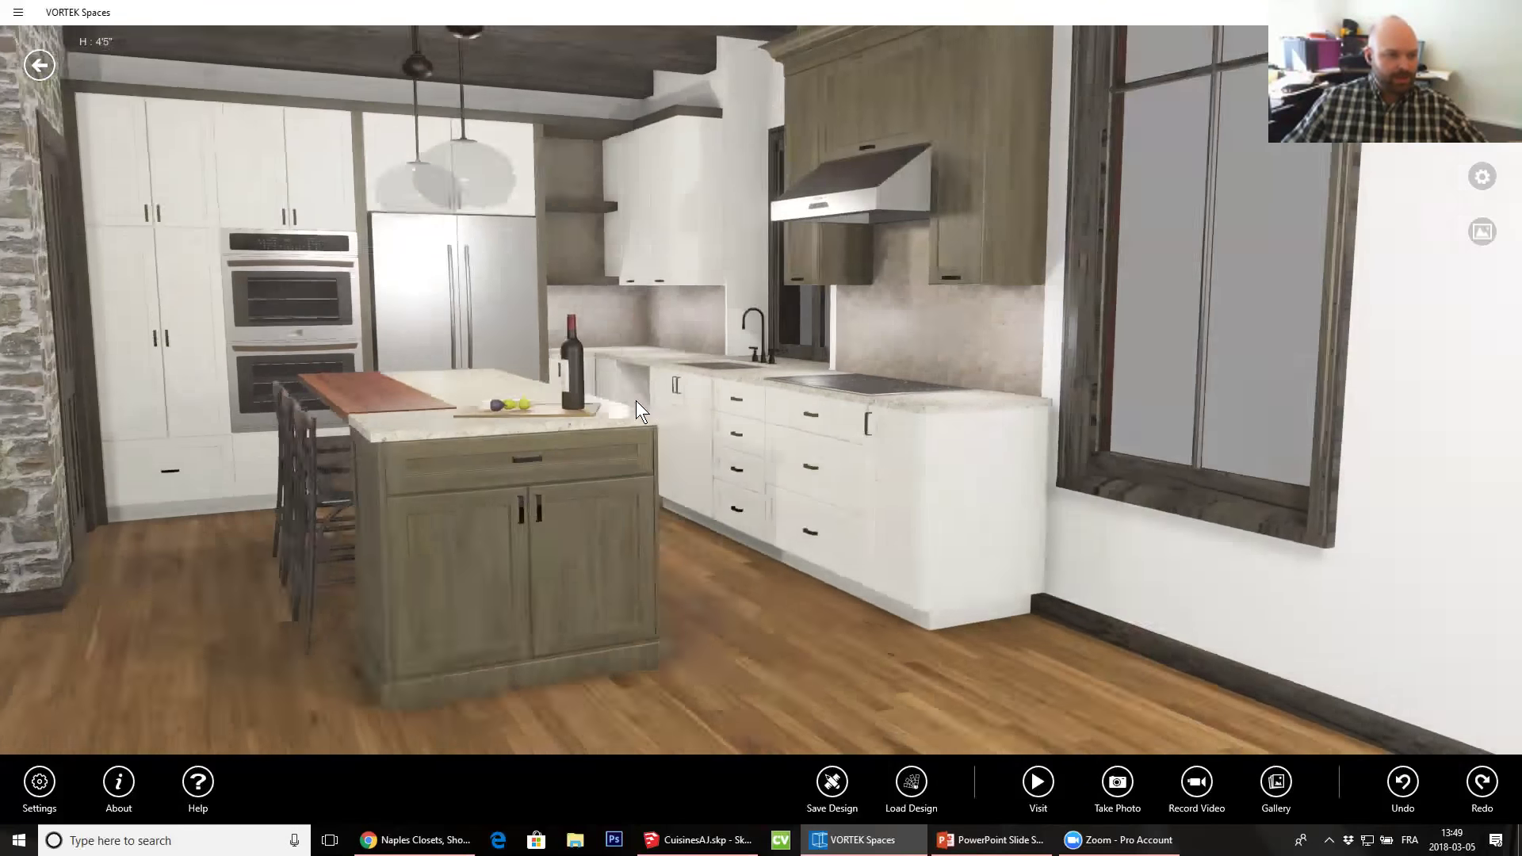
scroll(636, 401, "down", 4)
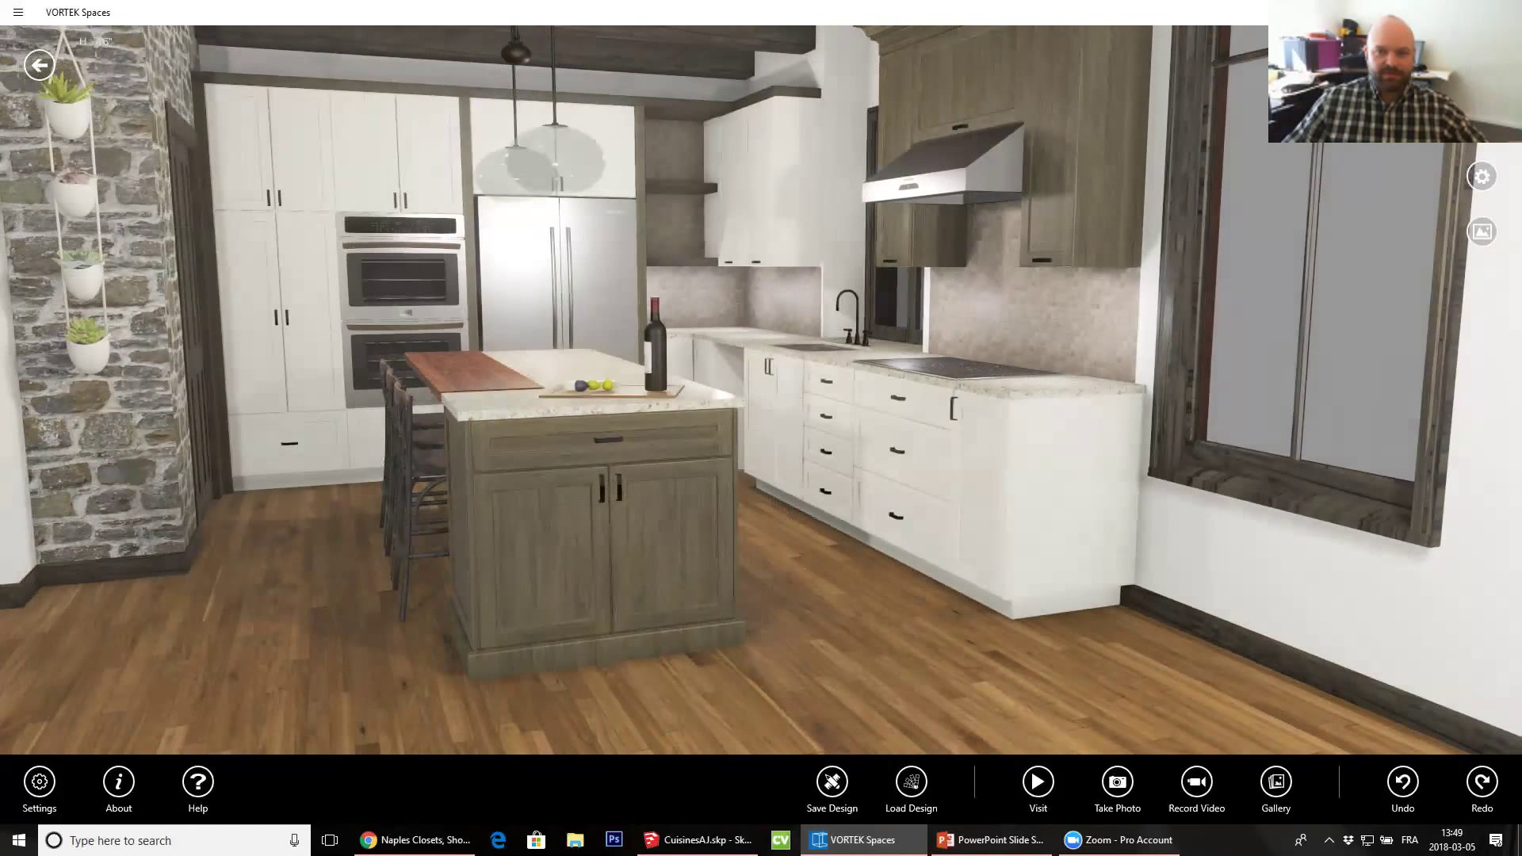
Open the scene's global lighting settings and settle the ambient intensity at a moderate level after comparing minimum and bright values
left_click(1483, 120)
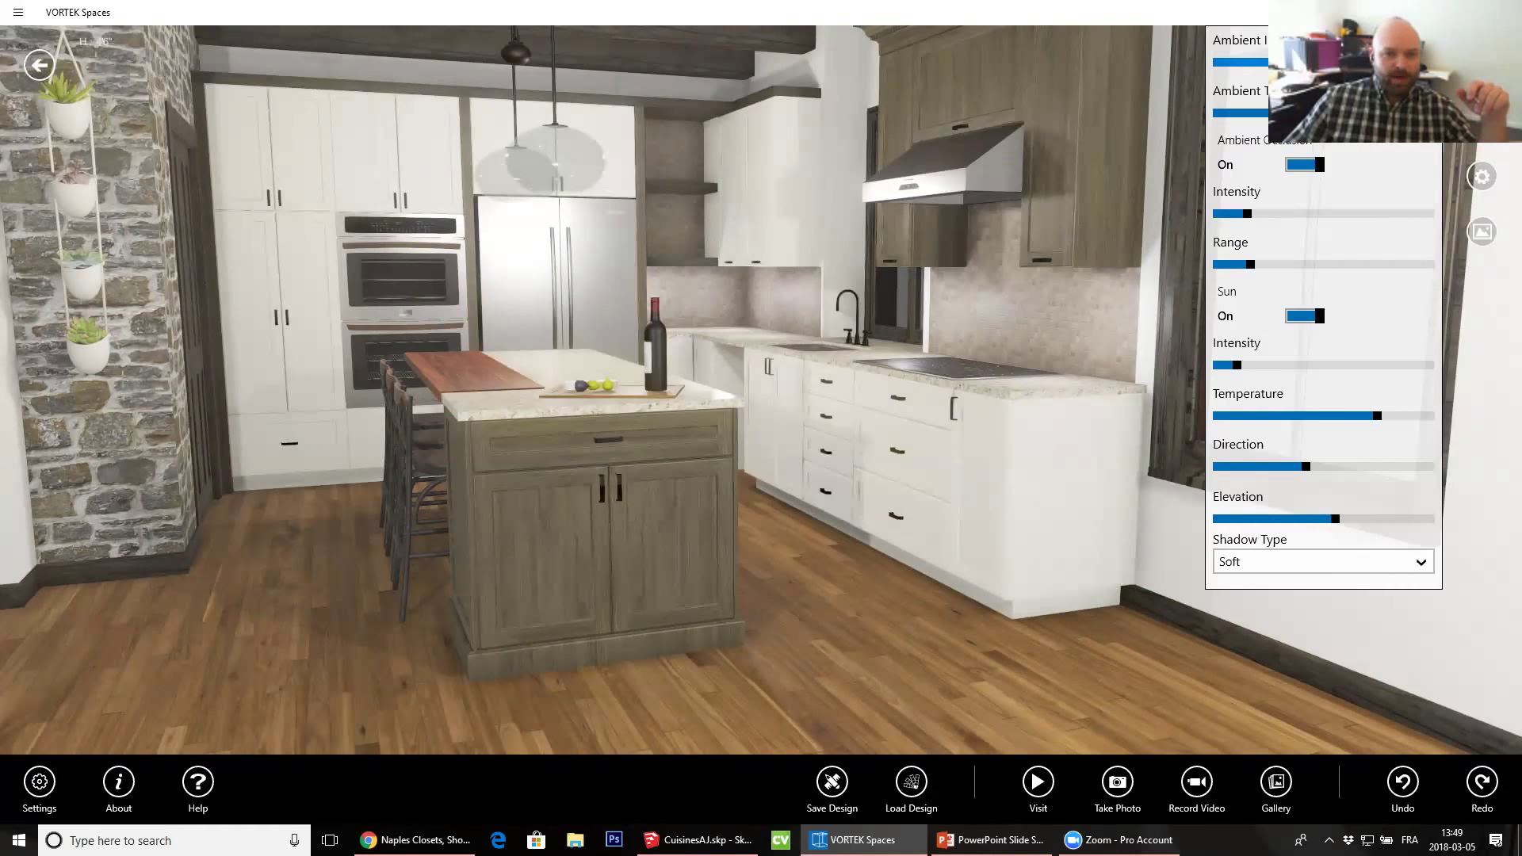
left_click_drag(1216, 63, 1133, 56)
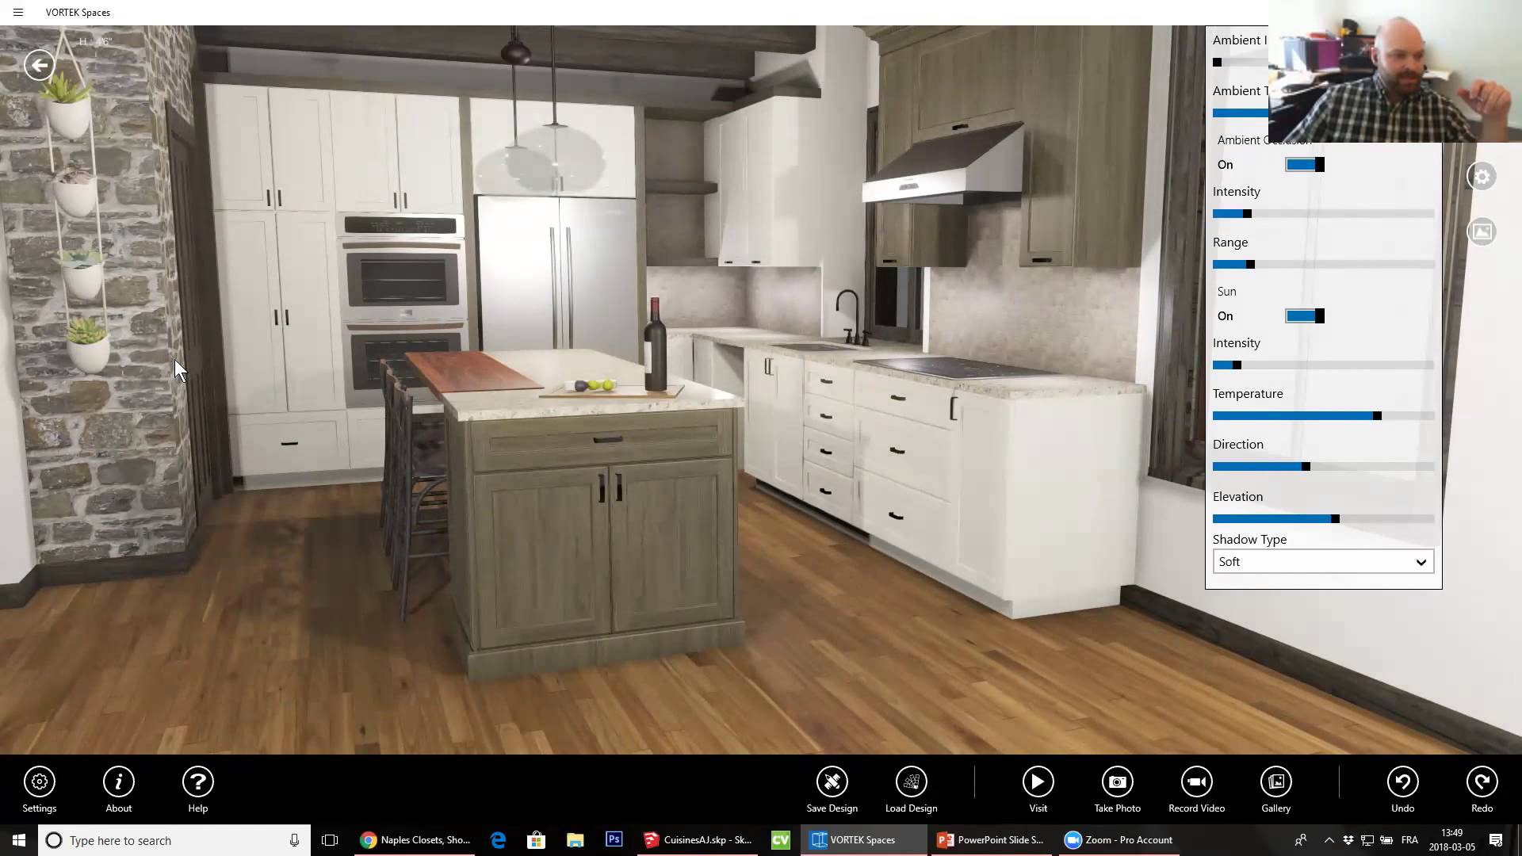
middle_click_drag(646, 371, 705, 370)
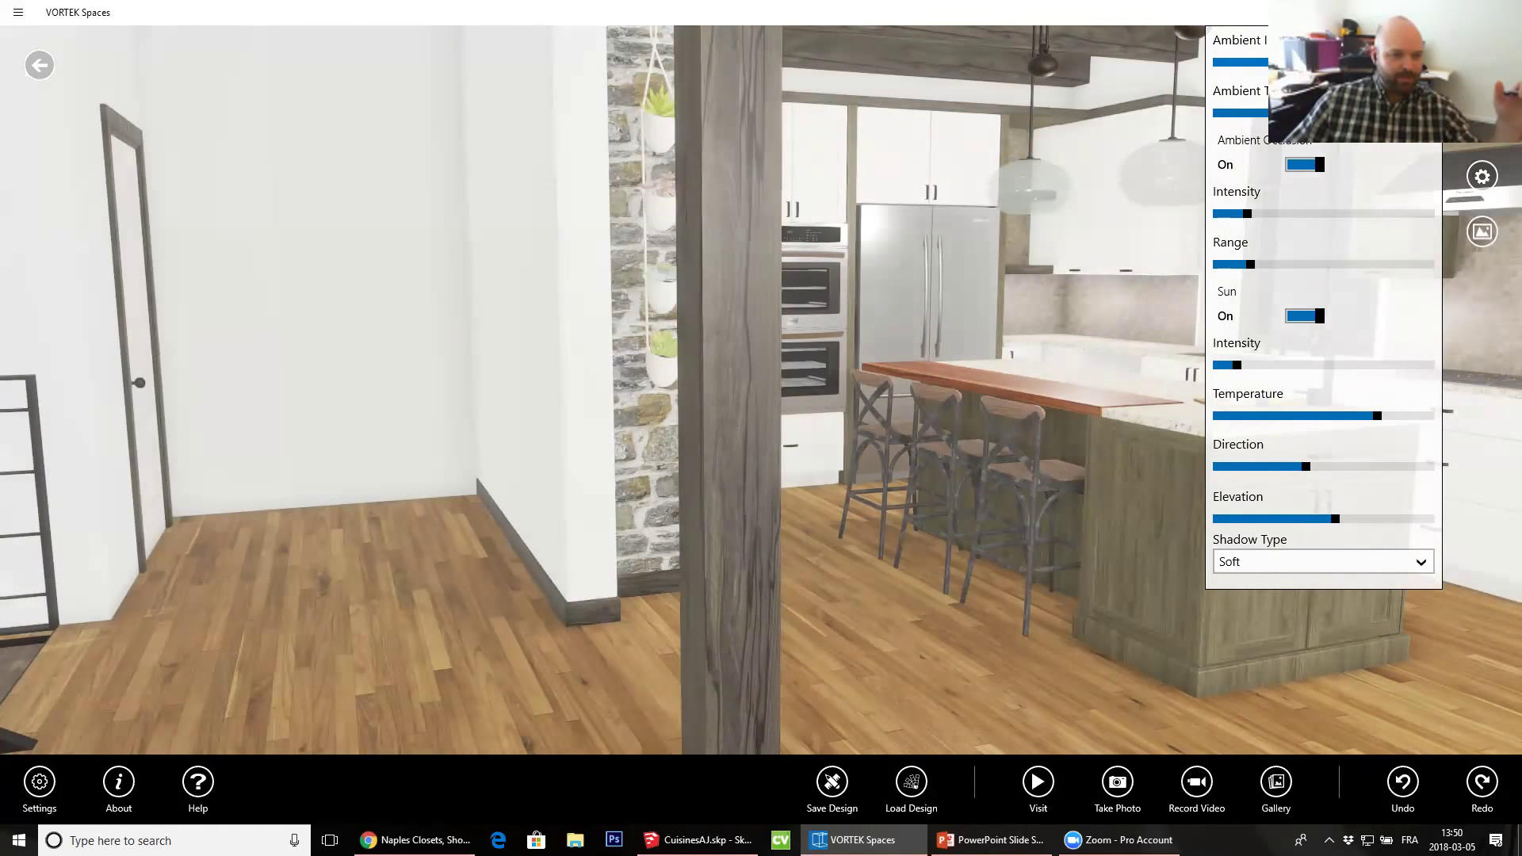
left_click_drag(1360, 61, 1274, 62)
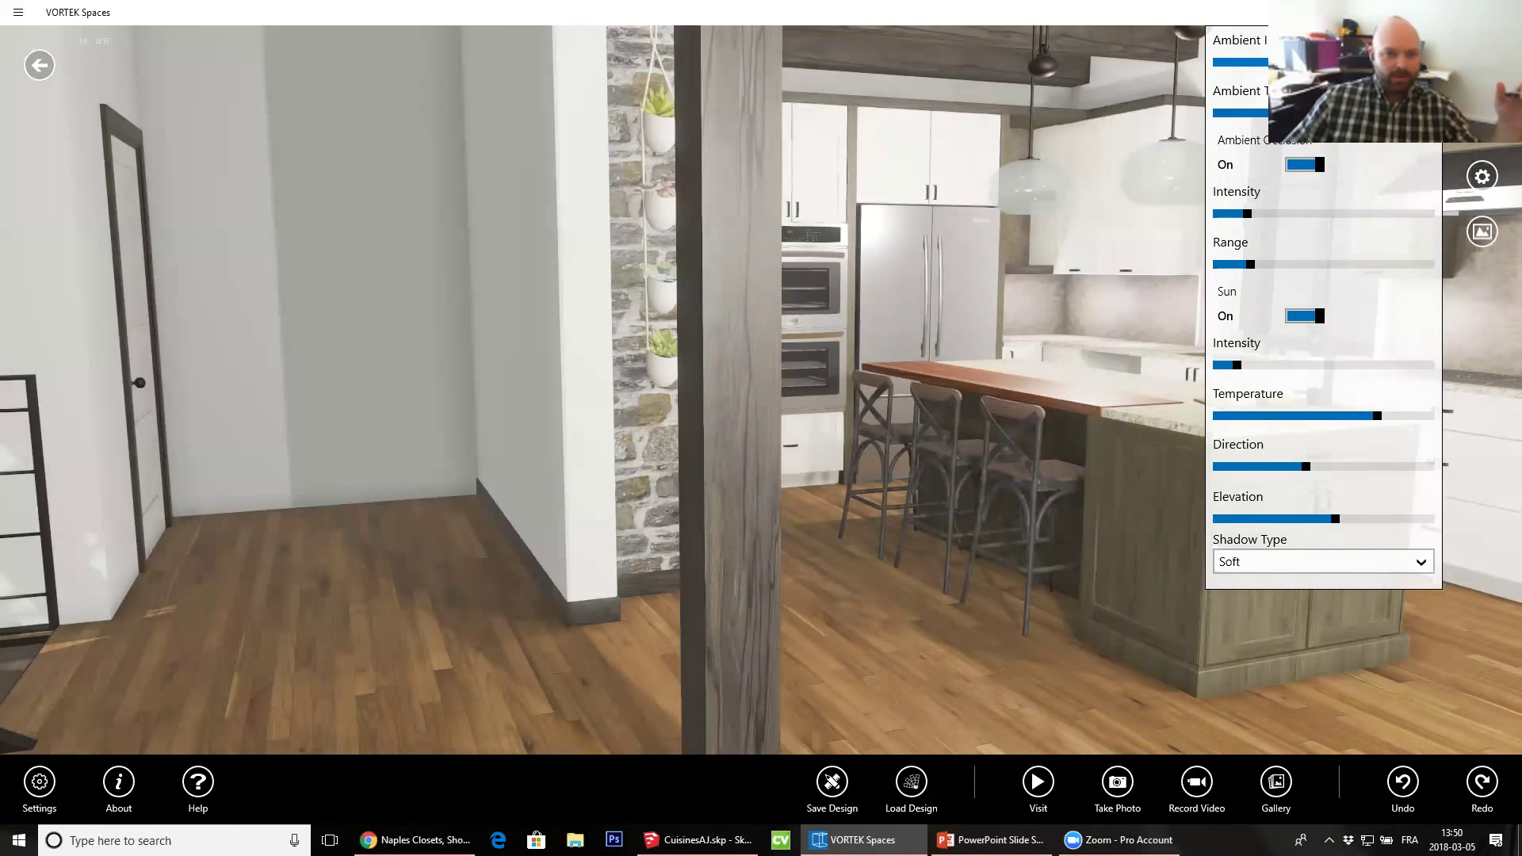
left_click_drag(1089, 201, 929, 202)
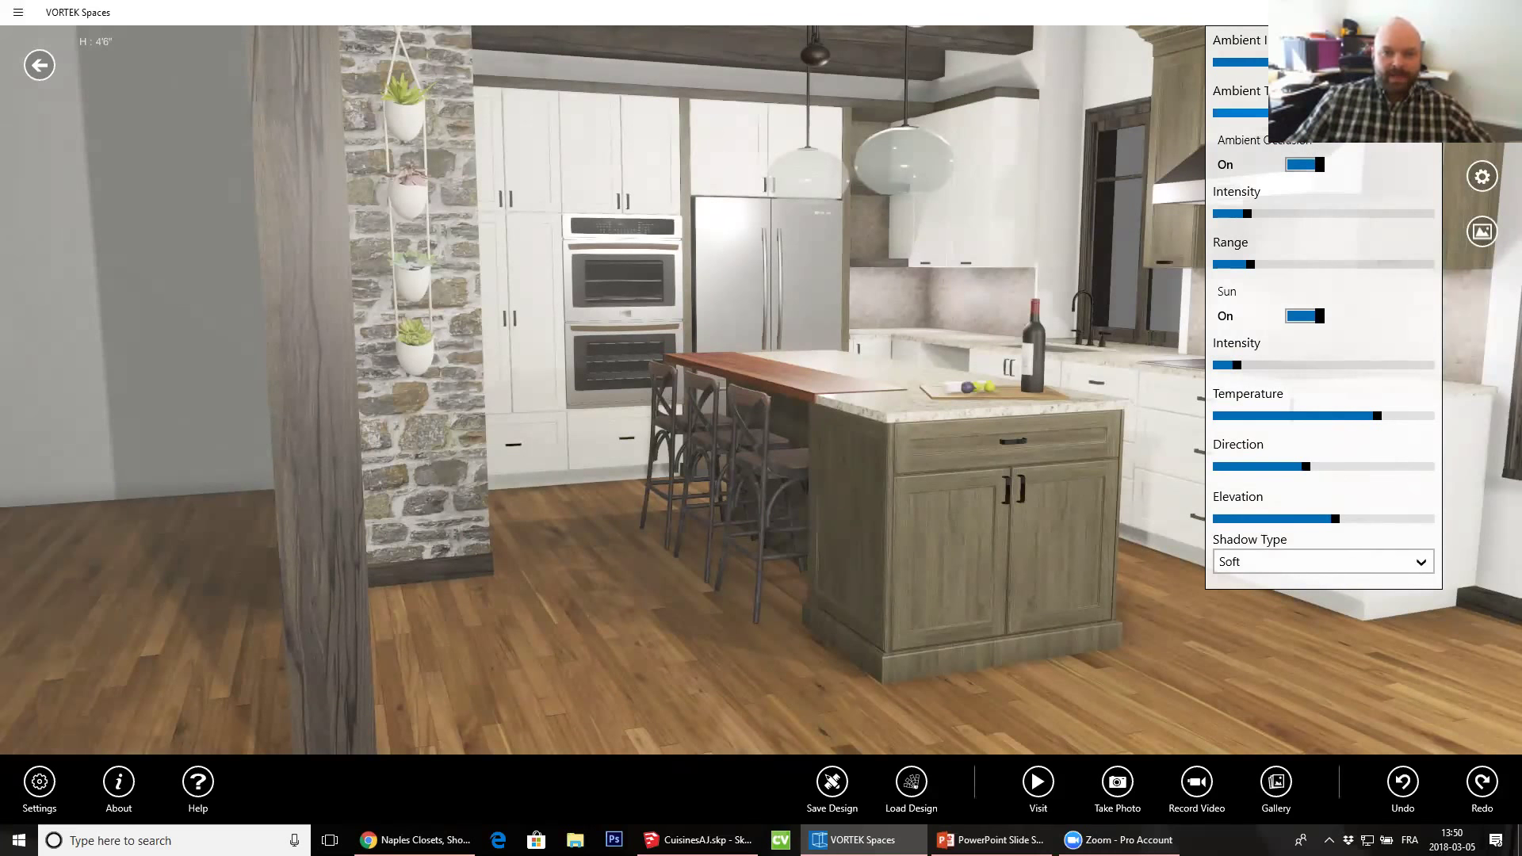
Adjust the ambient light temperature and check its effect on the island and cabinets
left_click(1247, 111)
left_click_drag(1243, 113, 1318, 113)
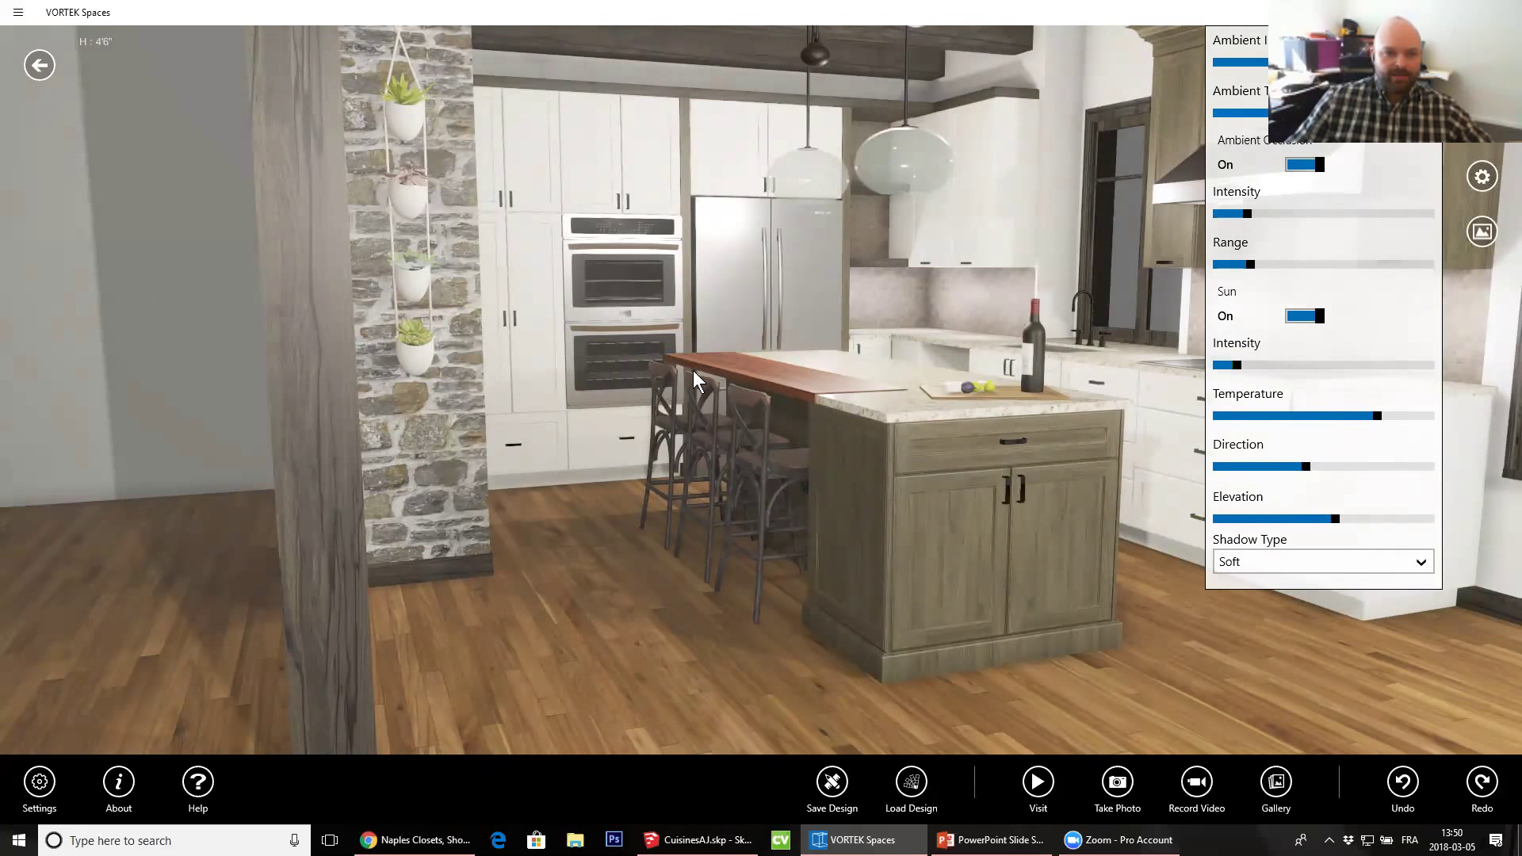
left_click_drag(694, 381, 1149, 296)
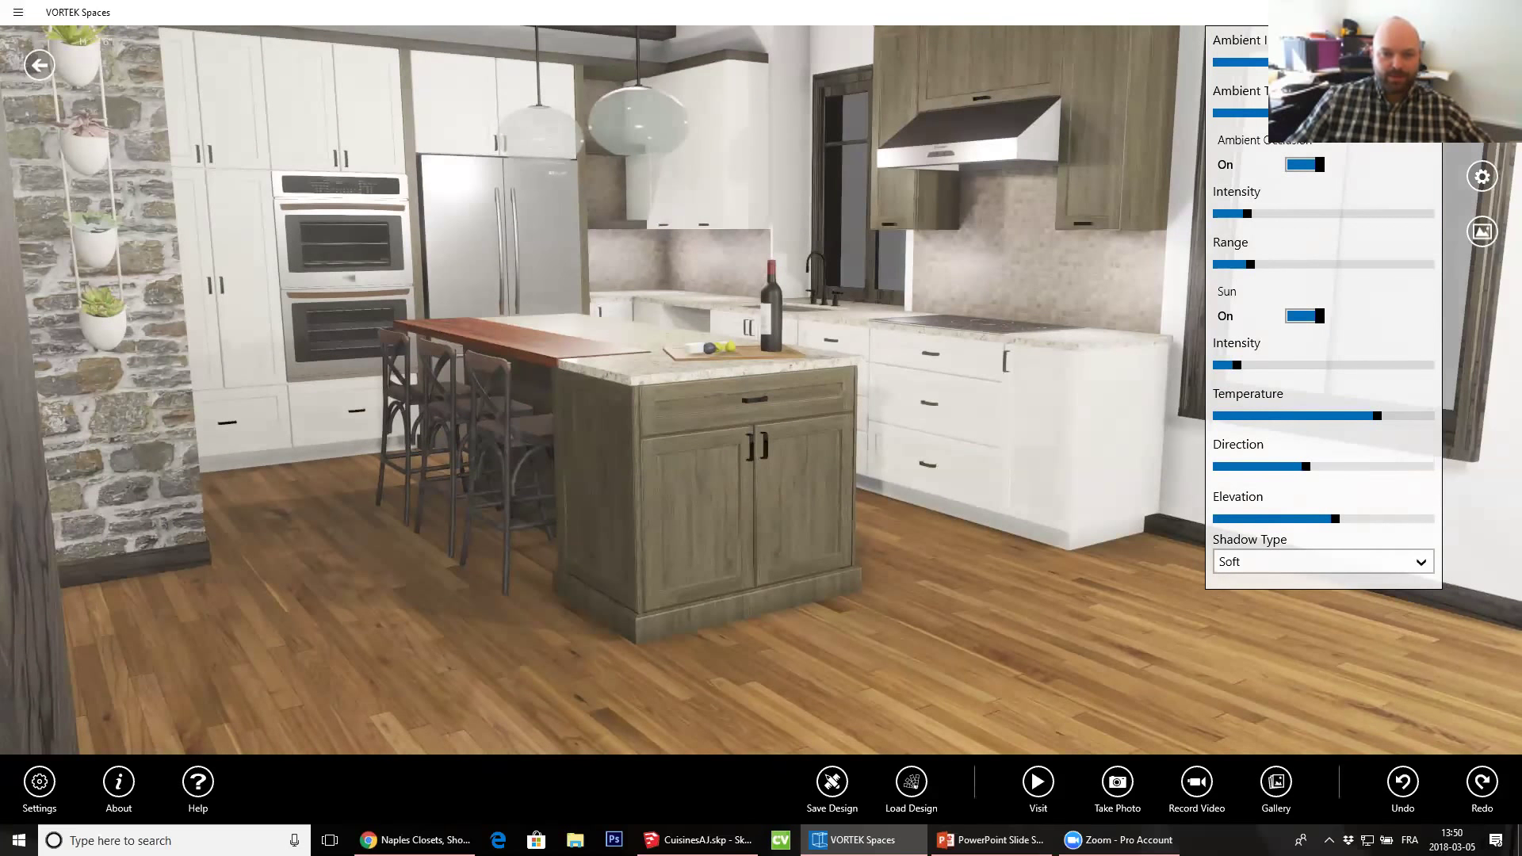
left_click_drag(1197, 595, 1057, 595)
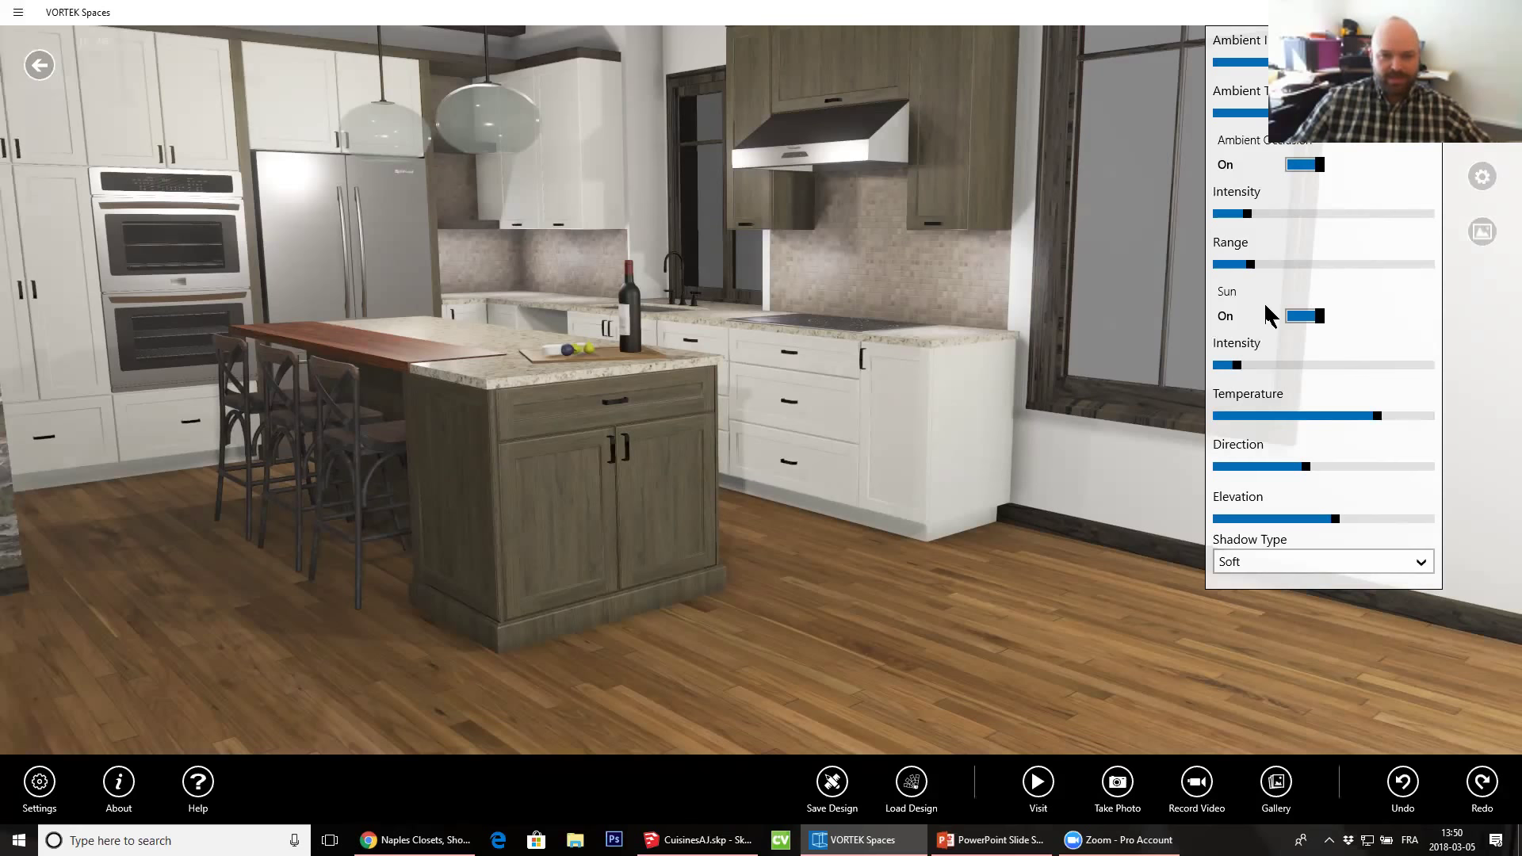
Set ambient occlusion to about half intensity with a very short range, after comparing the maximum intensity of 4.00 and a wider range
left_click_drag(1252, 211, 1473, 213)
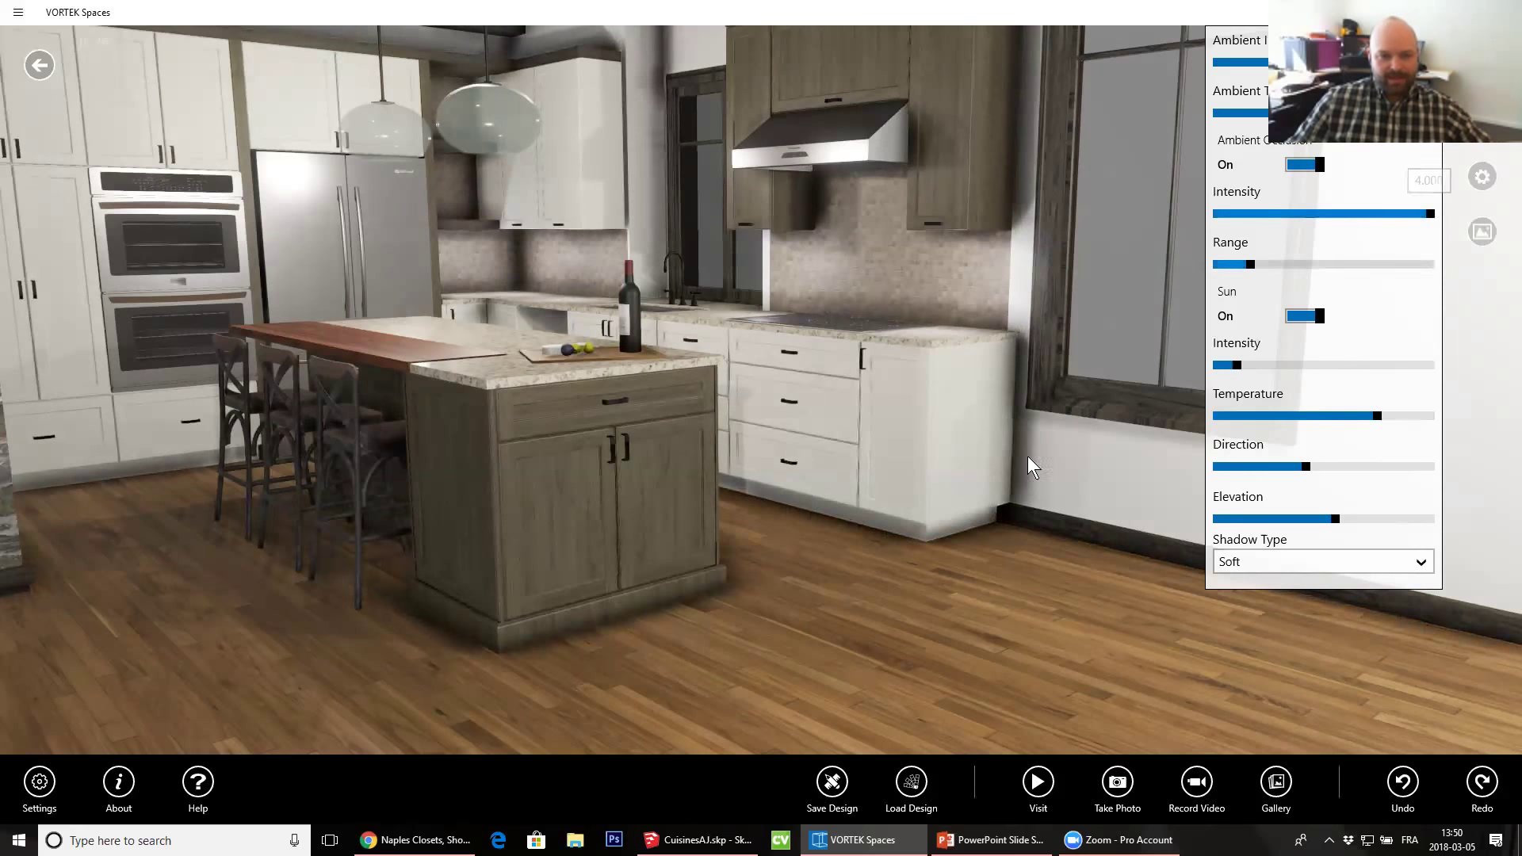
left_click_drag(966, 288, 1178, 299)
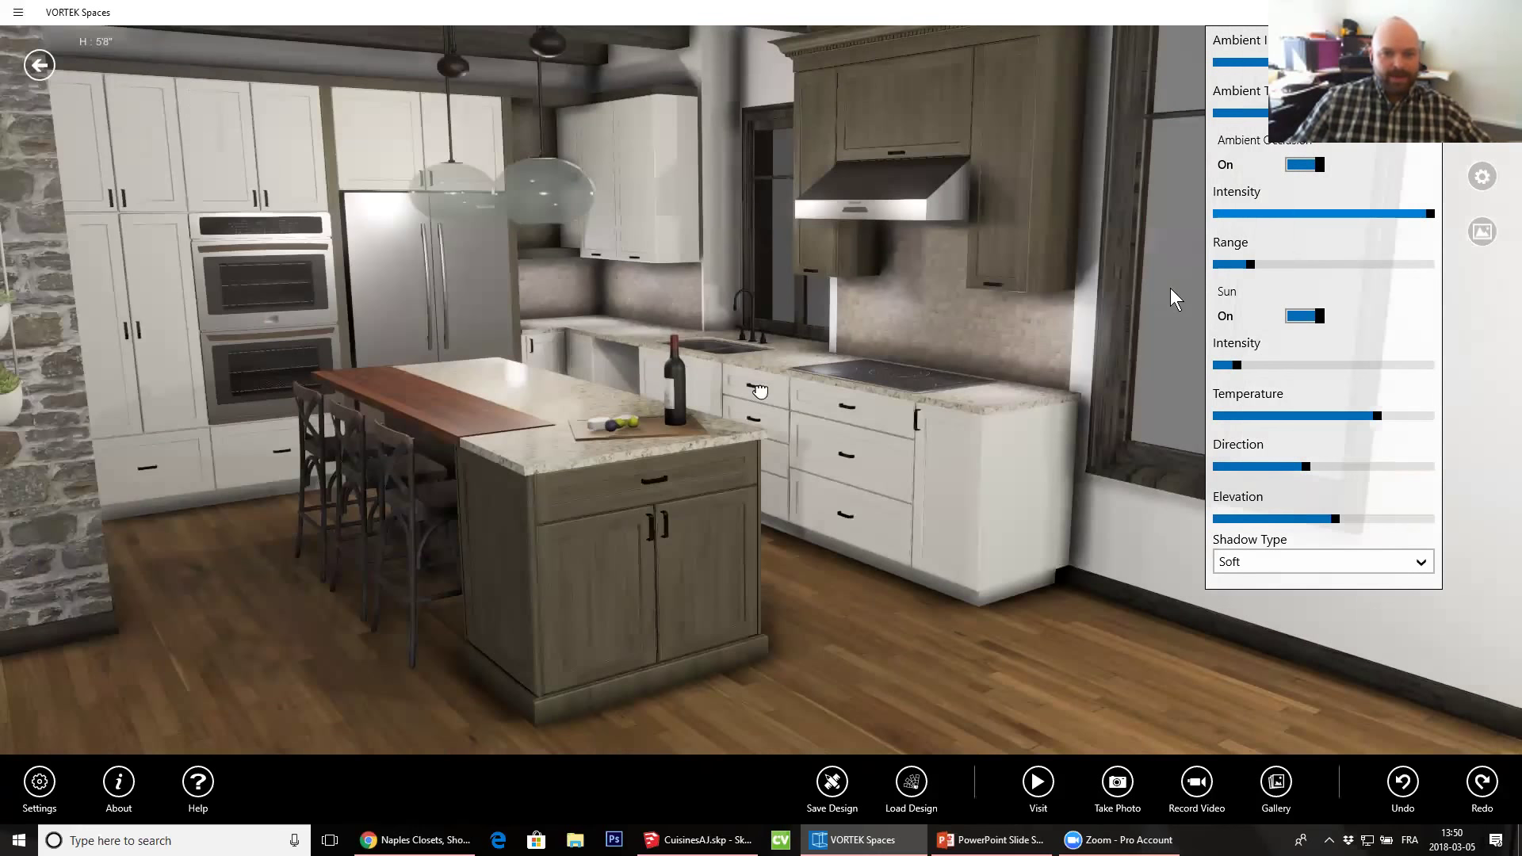
left_click_drag(1293, 266, 1318, 265)
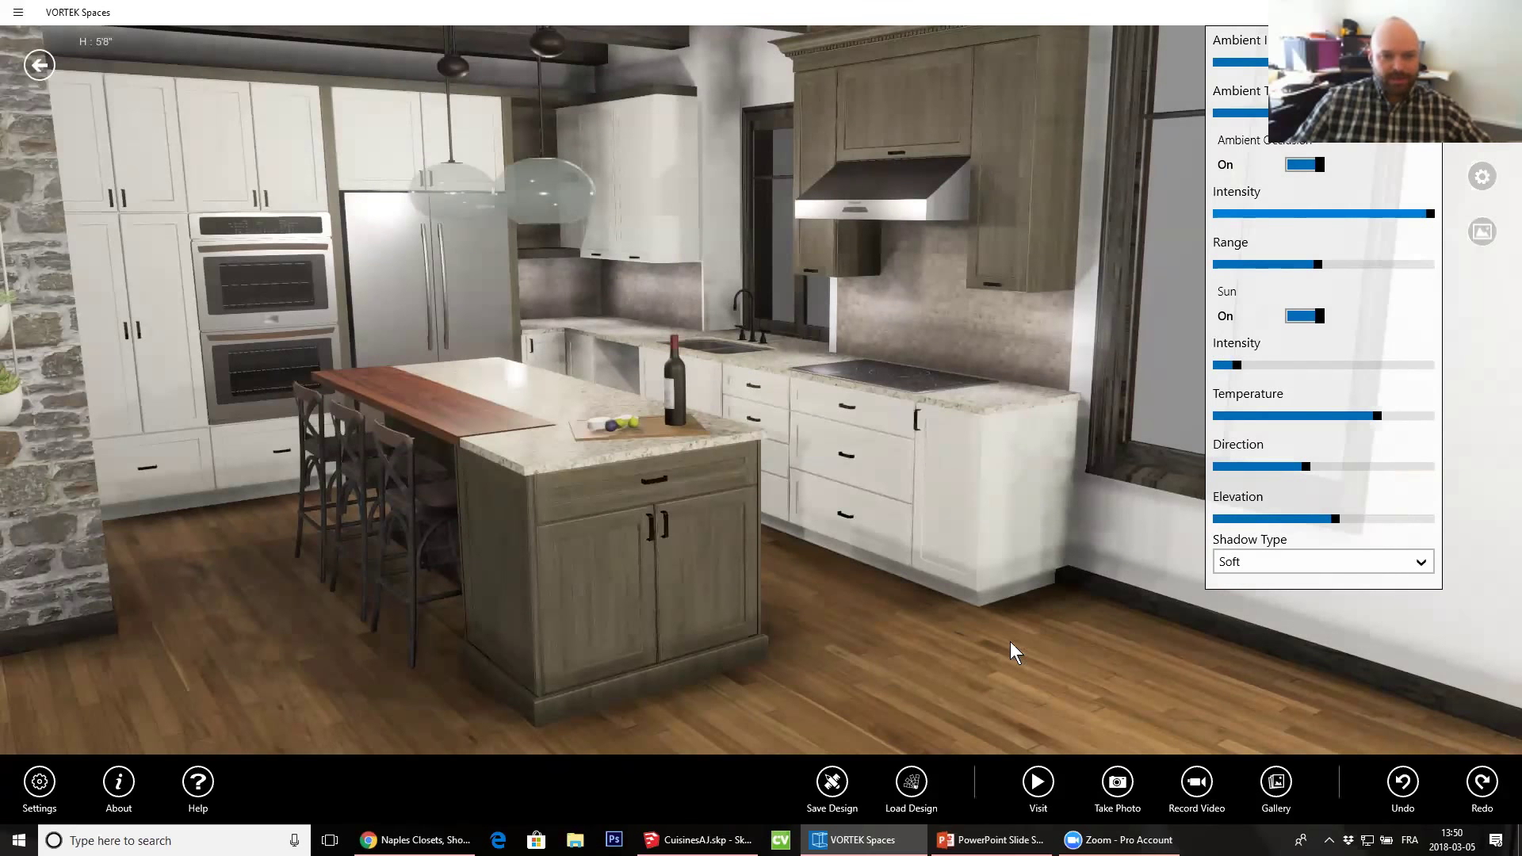
left_click_drag(1318, 265, 1227, 275)
mouse_move(1427, 214)
left_mouse_down()
mouse_move(1264, 223)
mouse_move(1356, 238)
mouse_move(1340, 238)
left_mouse_up()
left_click_drag(785, 427, 782, 430)
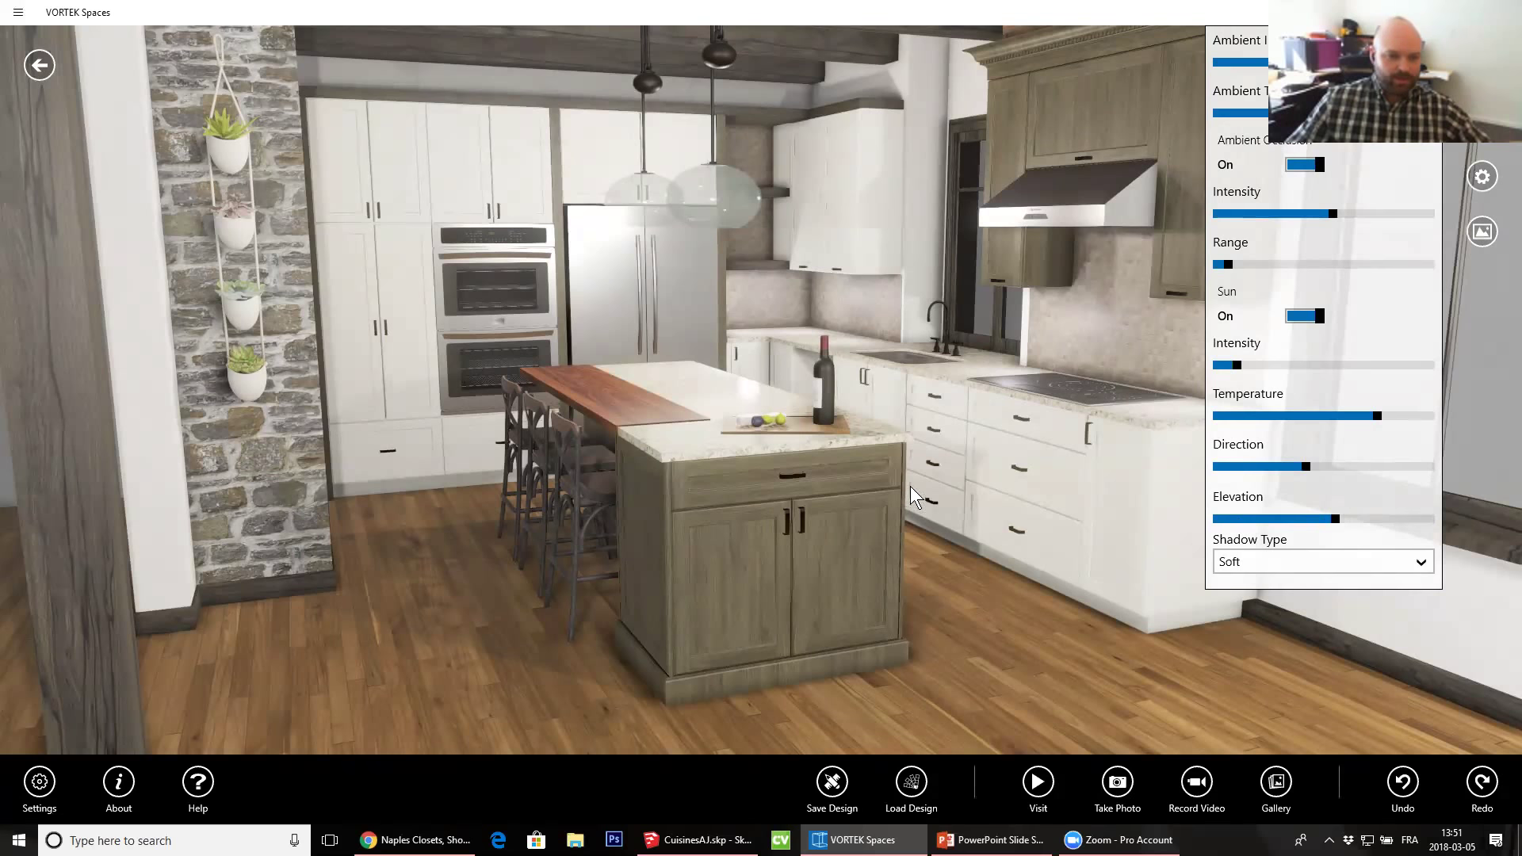
left_click_drag(801, 474, 773, 452)
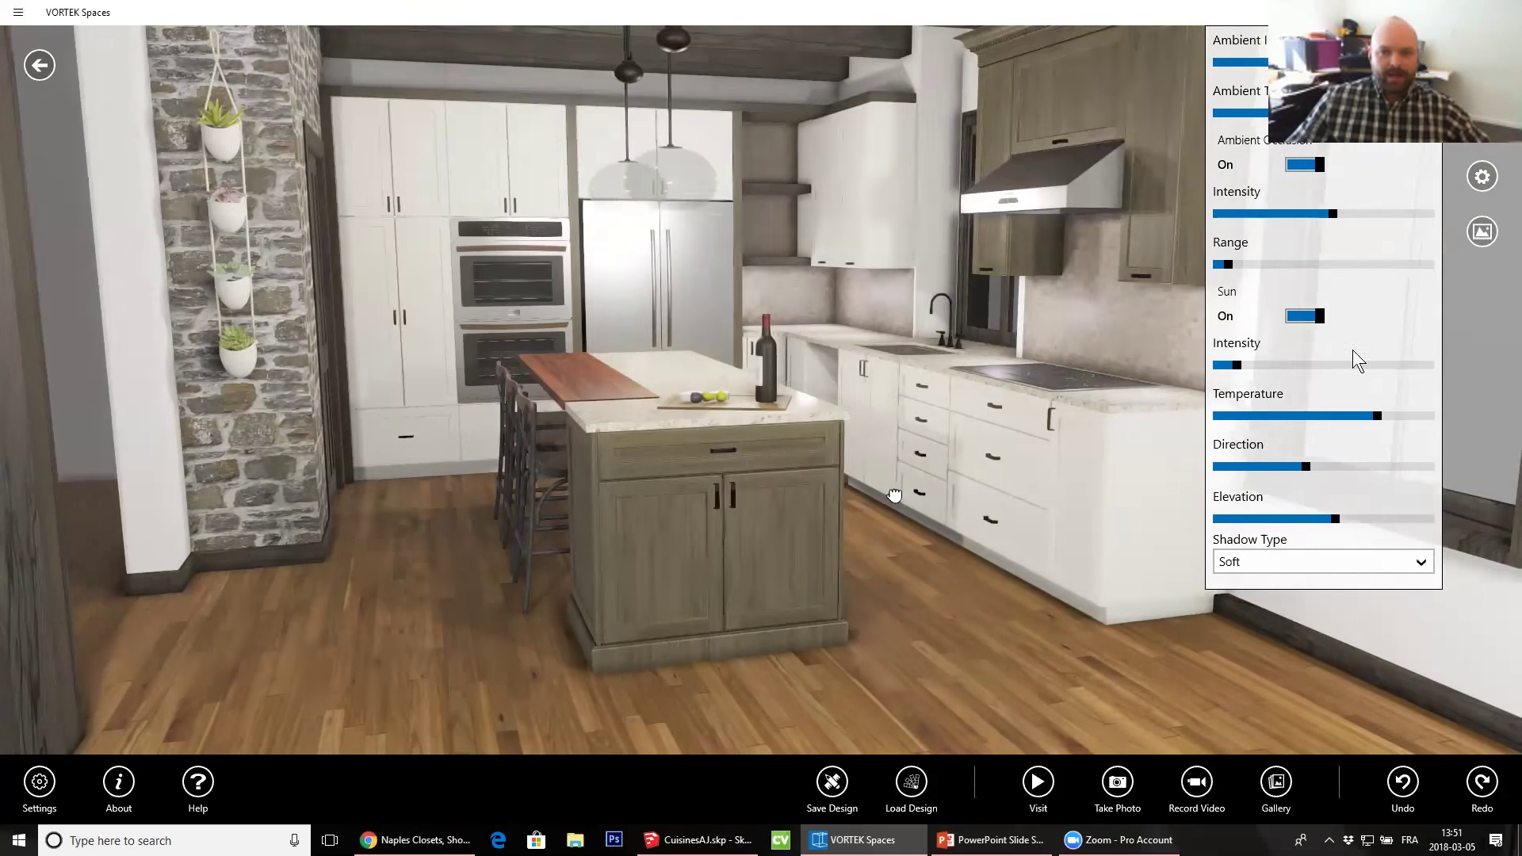
Raise the sun intensity slightly and set its direction to 27 and elevation to 46 so sunlight falls across the floor
left_click_drag(932, 307, 1221, 306)
left_click(1260, 368)
left_click_drag(1262, 371, 1262, 373)
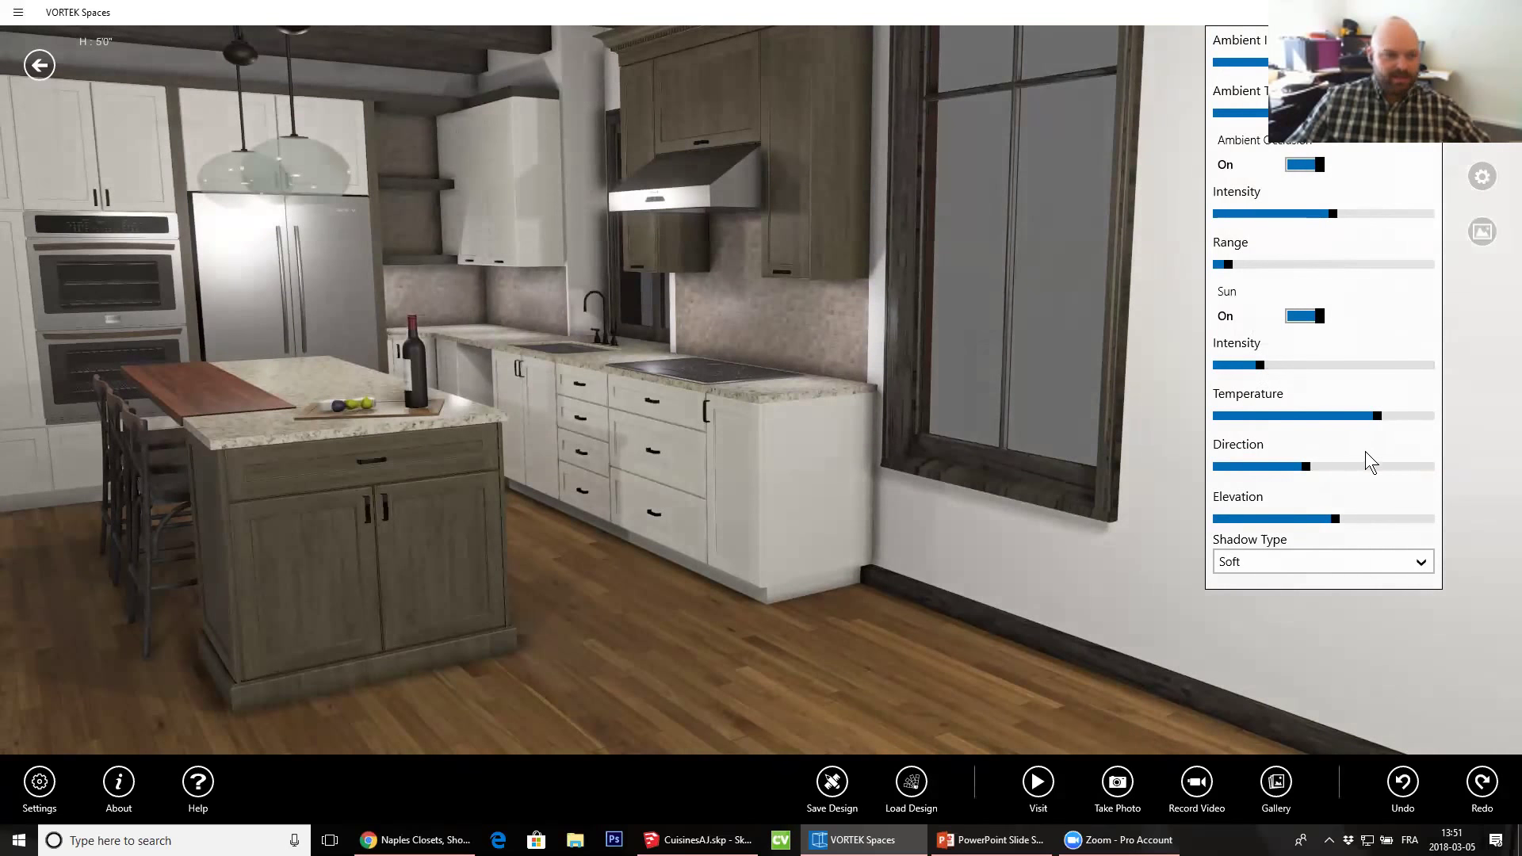
left_click_drag(1305, 452, 1234, 476)
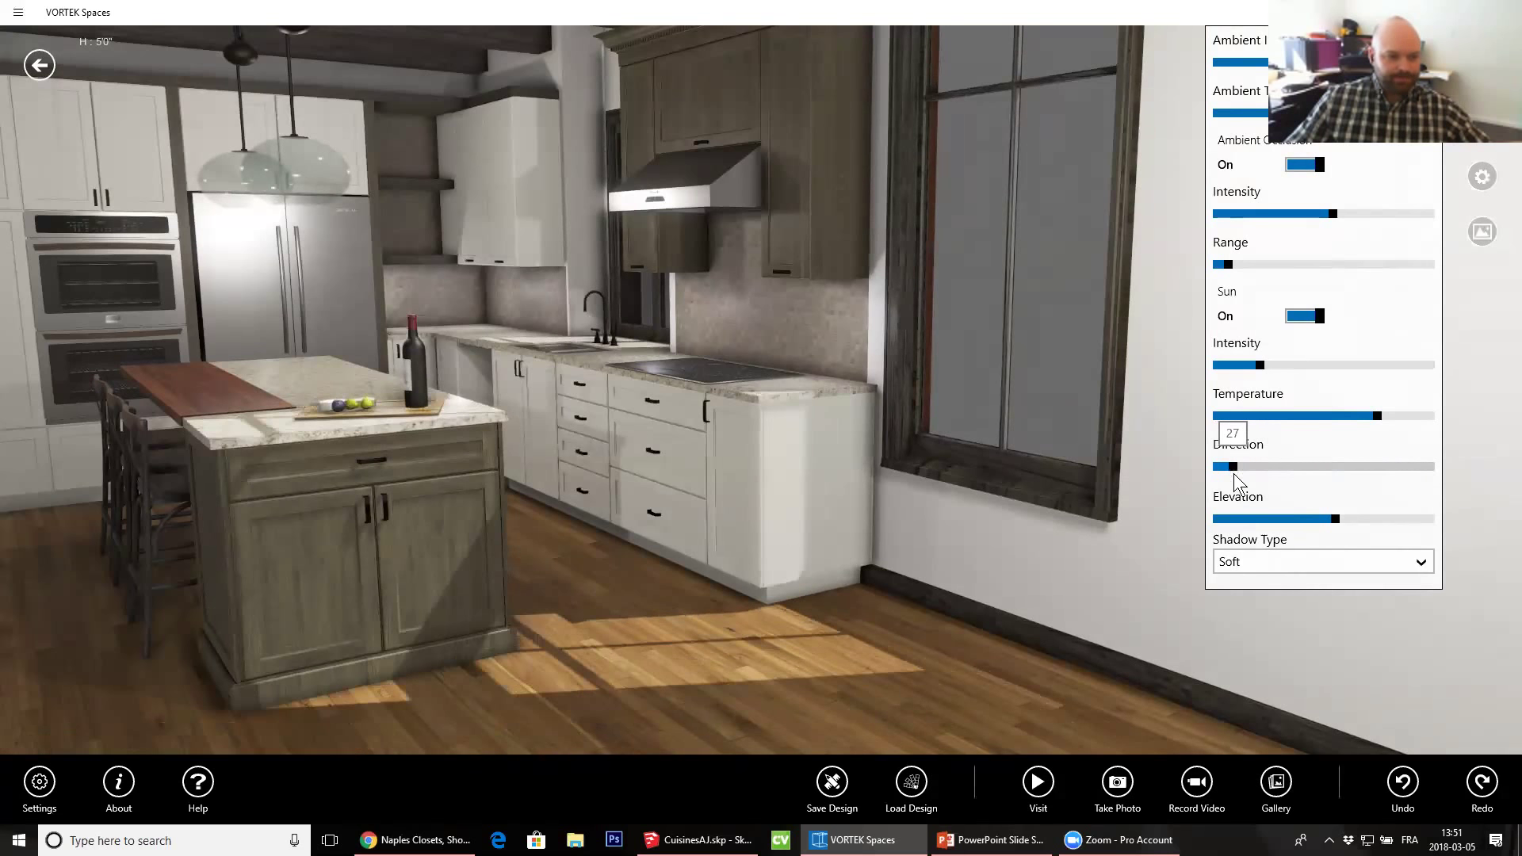
mouse_move(1332, 520)
left_mouse_down()
mouse_move(1377, 516)
mouse_move(1271, 519)
mouse_move(1359, 522)
mouse_move(1326, 517)
left_mouse_up()
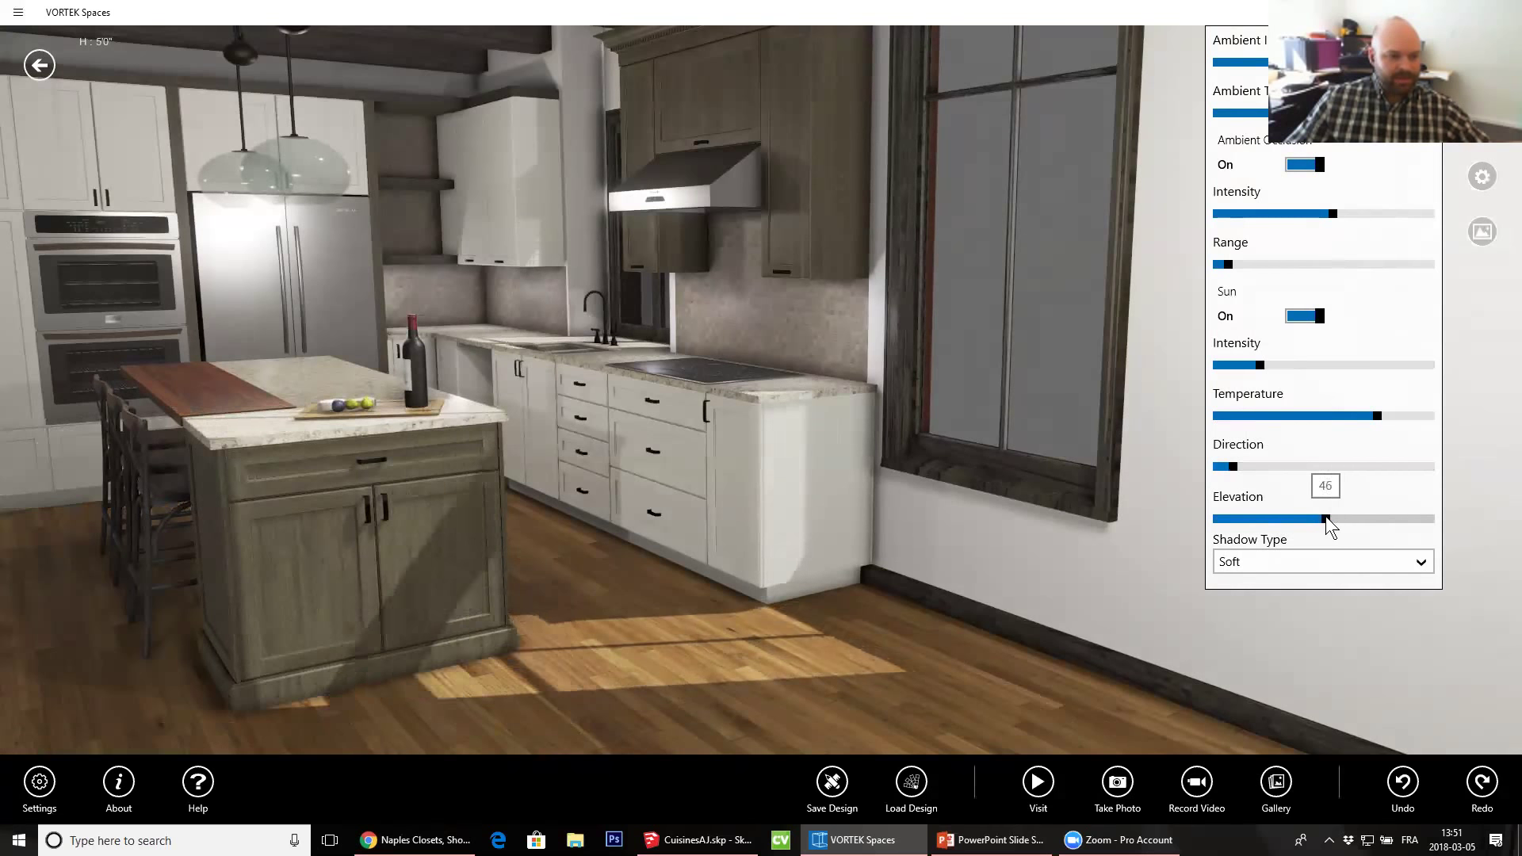
Warm the sunlight by lowering its temperature to about a third of the range, and raise the sun intensity a little more
mouse_move(1324, 415)
left_mouse_down()
mouse_move(1226, 423)
mouse_move(1333, 420)
left_mouse_up()
mouse_move(1296, 365)
left_mouse_down()
mouse_move(1293, 346)
mouse_move(1424, 349)
mouse_move(1243, 343)
mouse_move(1291, 358)
left_mouse_up()
left_click_drag(1312, 415, 1292, 422)
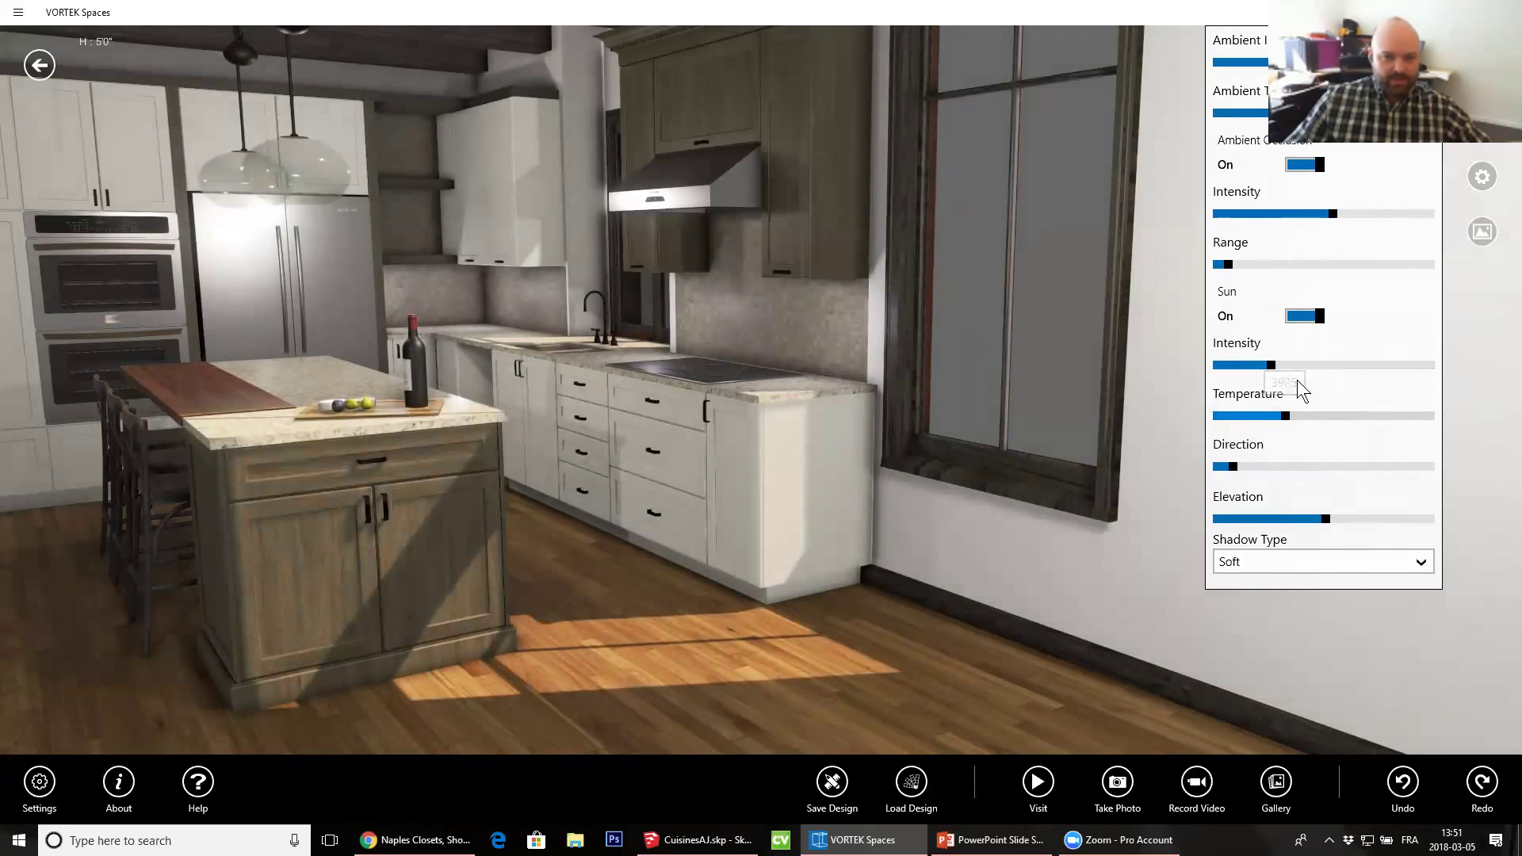
Set the sun direction to 23, check the sunlight on the floor and island, and close the global lighting settings
left_click_drag(484, 524, 672, 460)
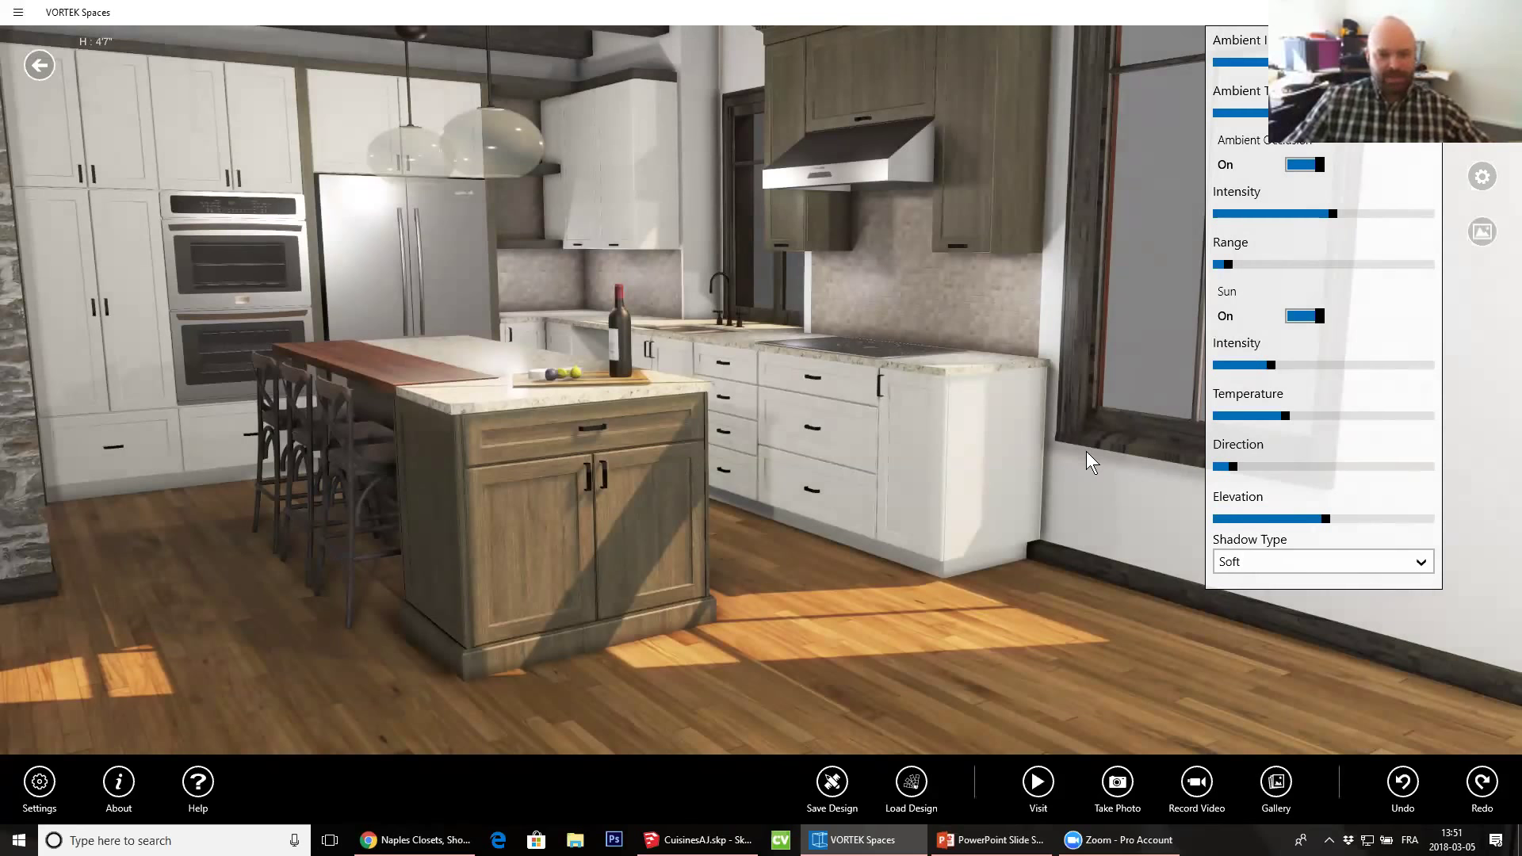
left_click_drag(1232, 466, 1239, 470)
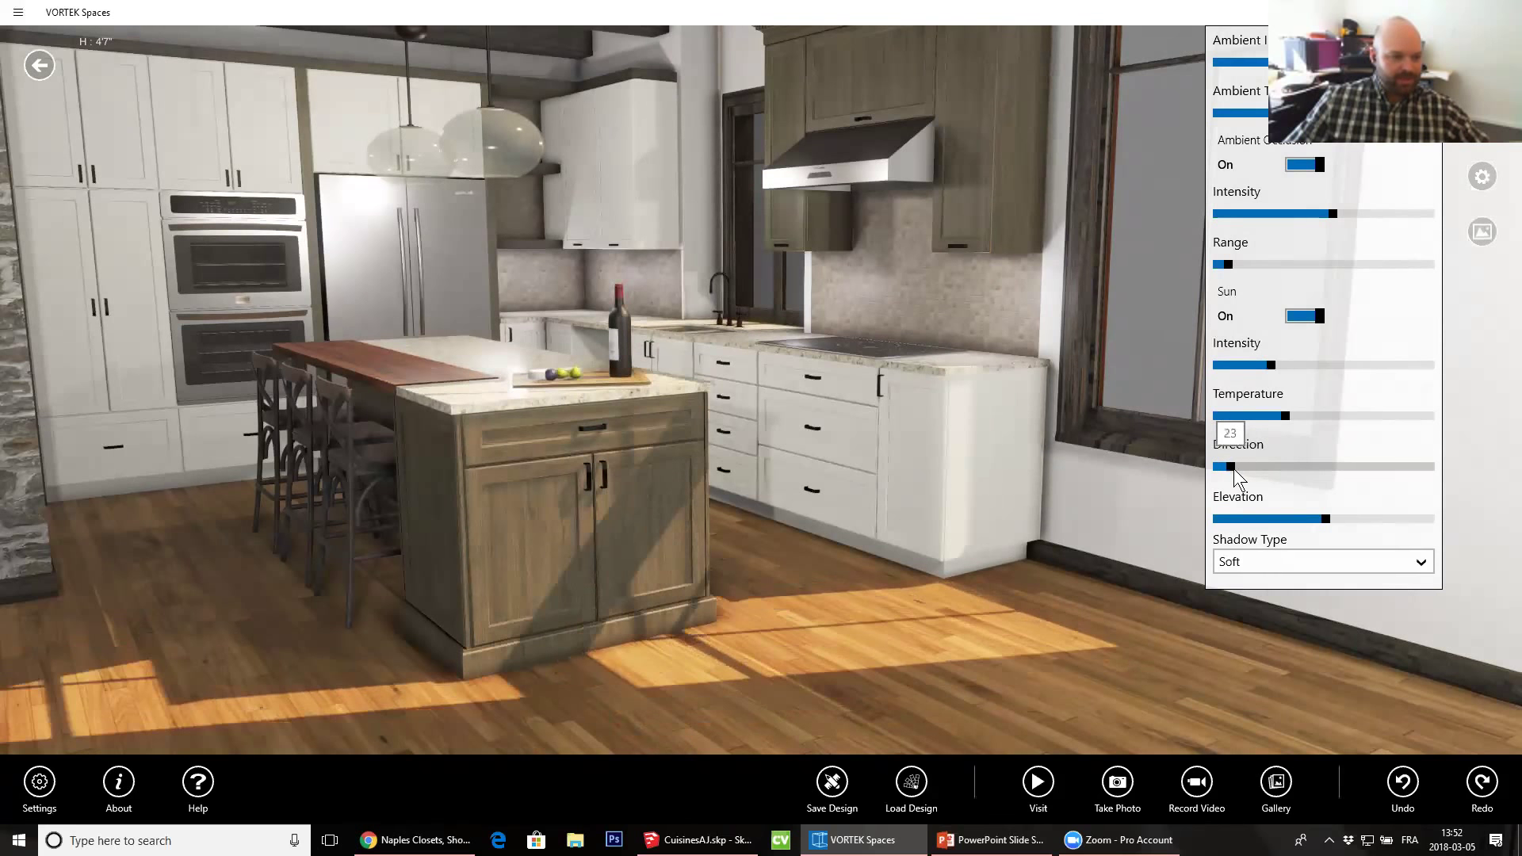
left_click_drag(782, 447, 718, 512)
scroll(728, 523, "up", 4)
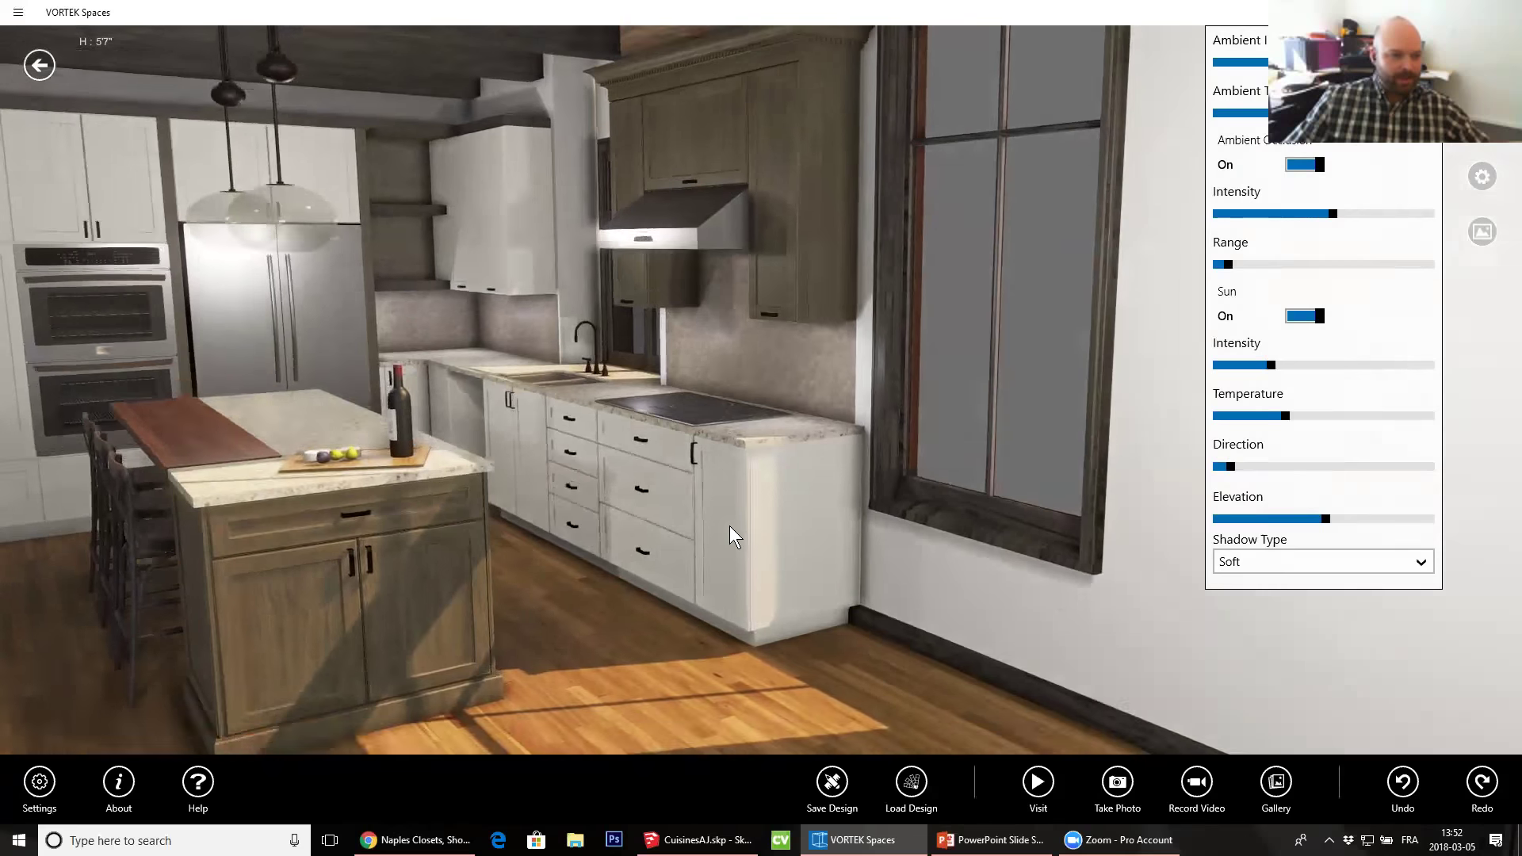
middle_click_drag(573, 425, 781, 341)
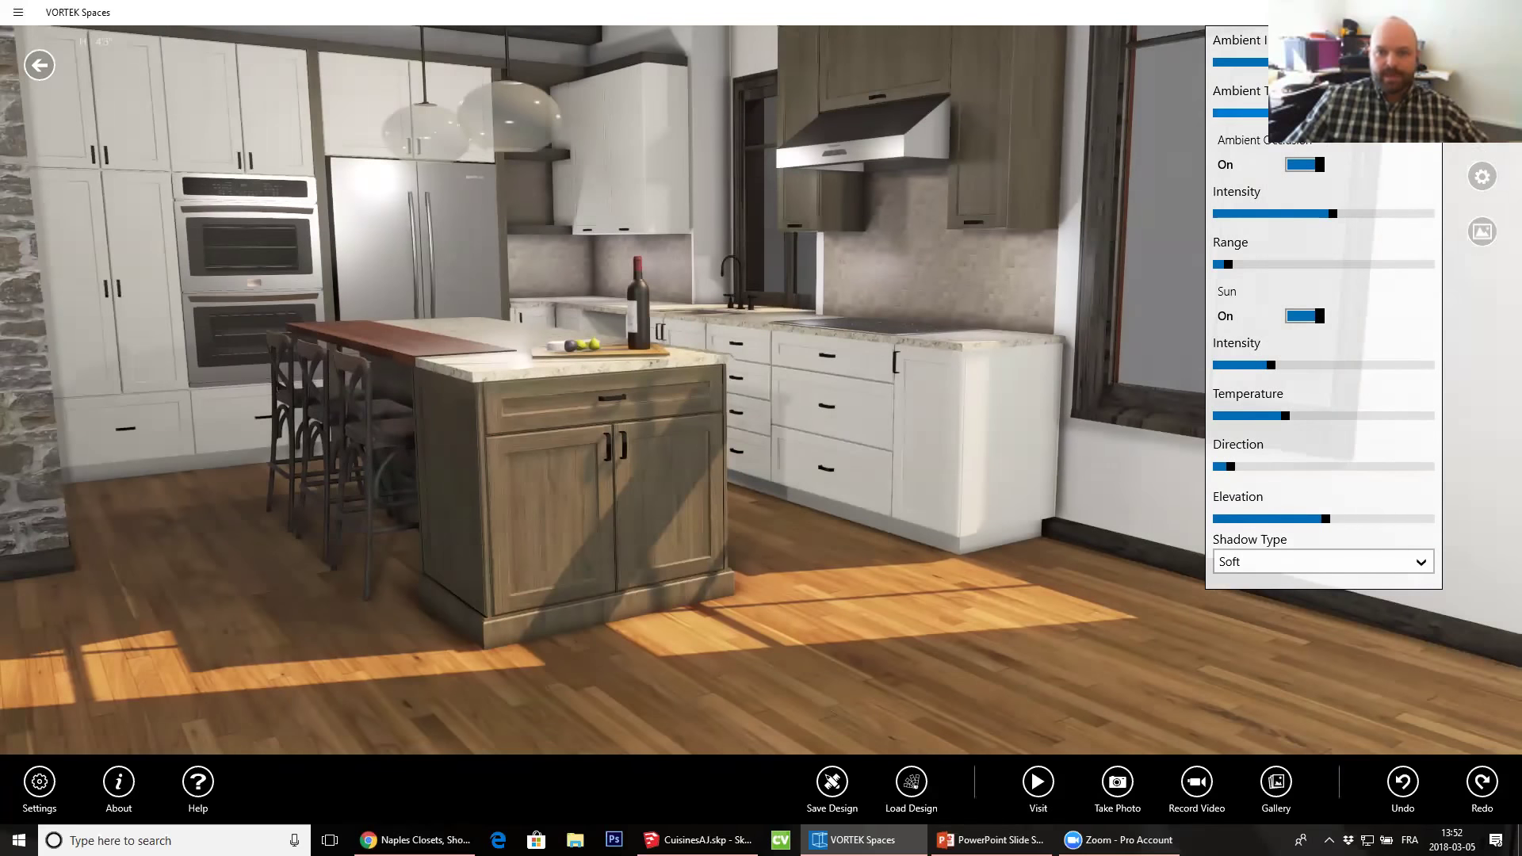
left_click(1480, 175)
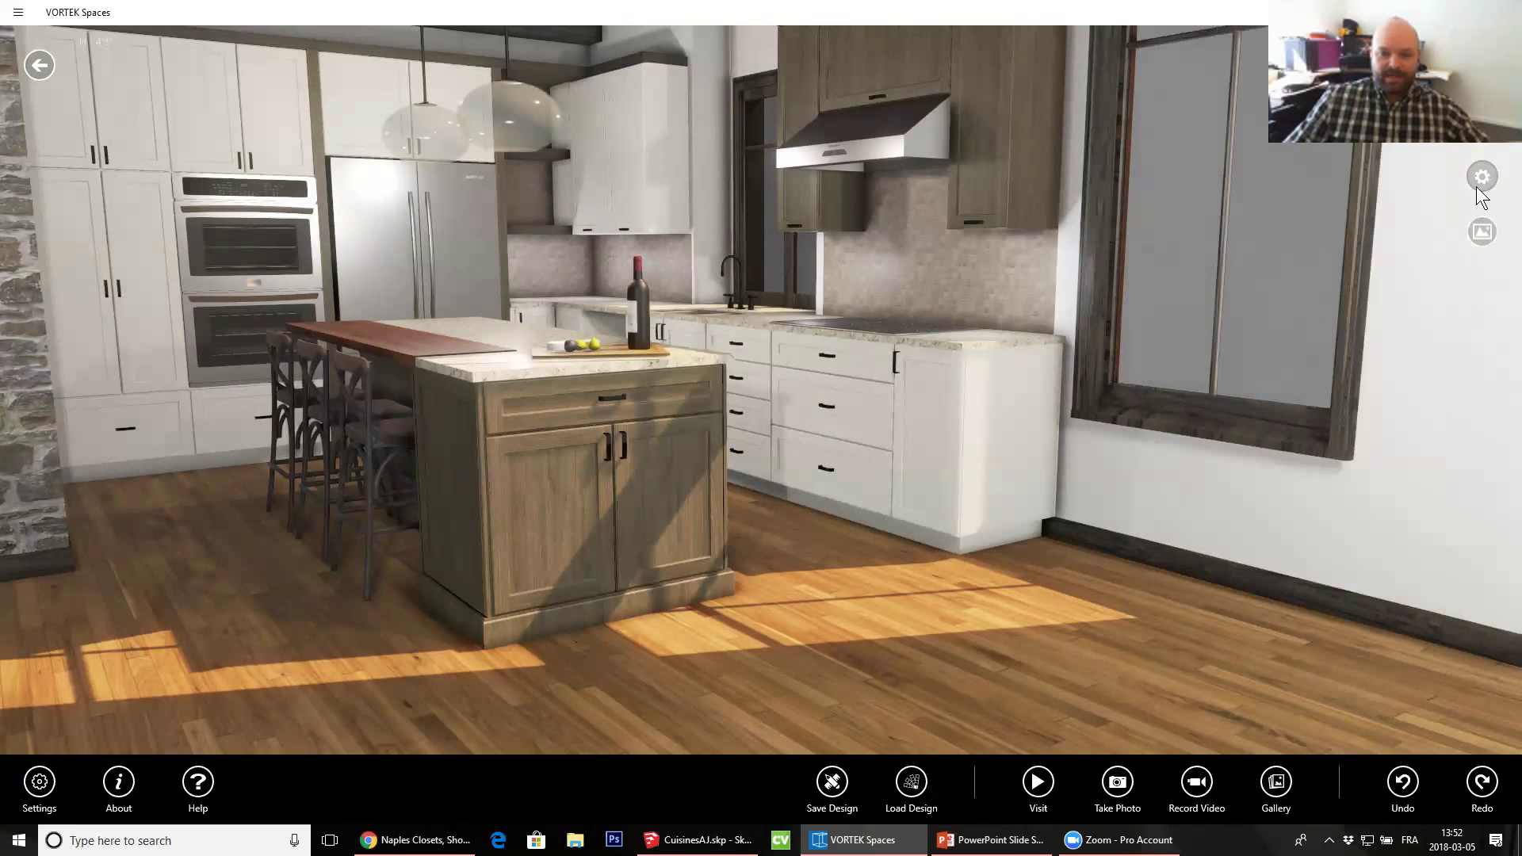
Open the camera and visual effects settings and examine the sunlit island, refrigerator wall and countertops up close
left_click(1481, 178)
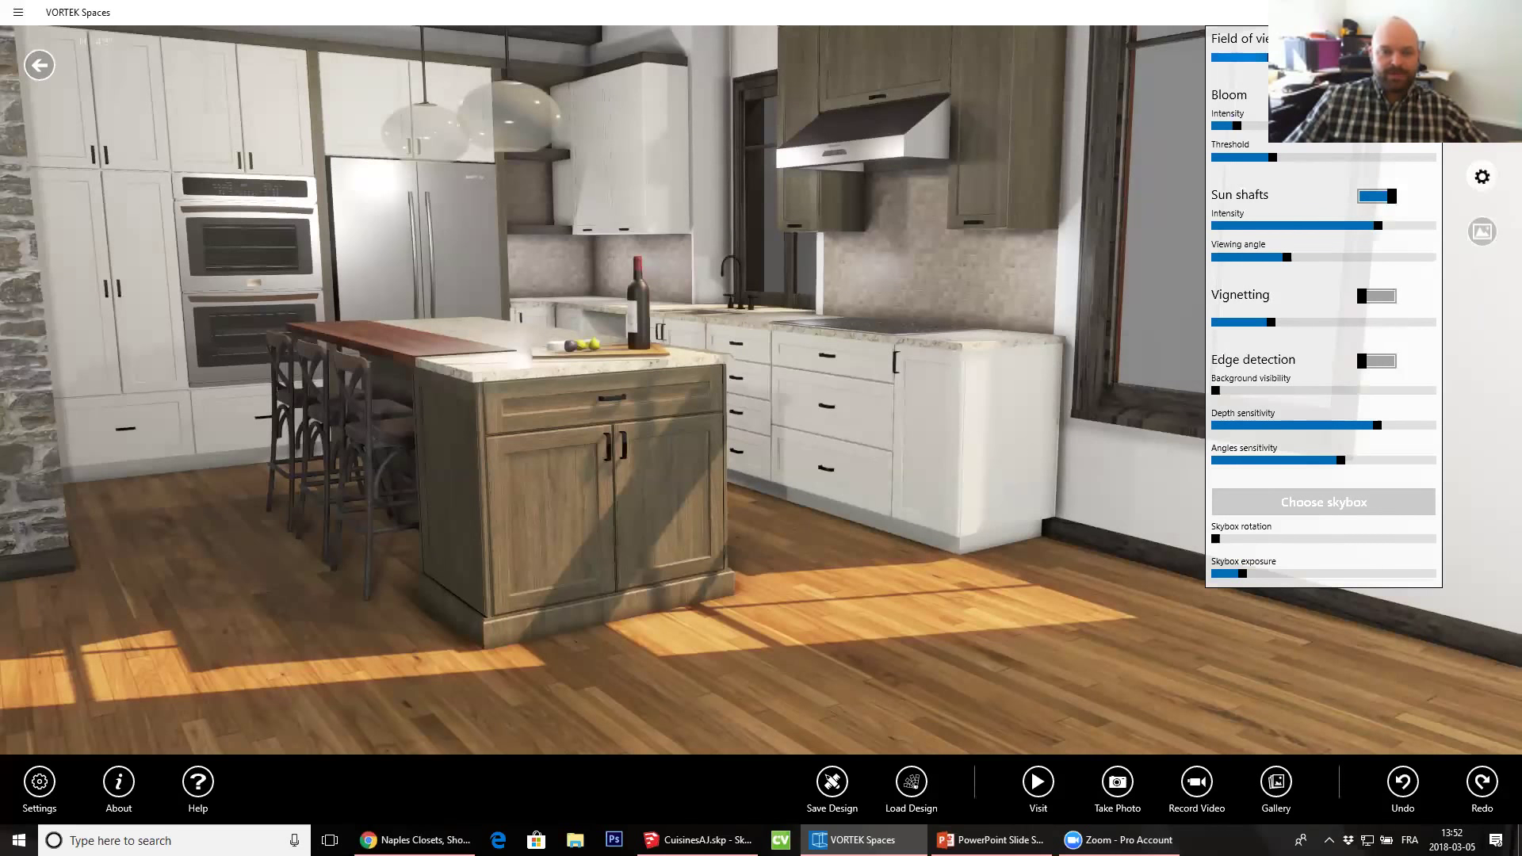
left_click_drag(605, 219, 749, 260)
scroll(956, 239, "up", 1)
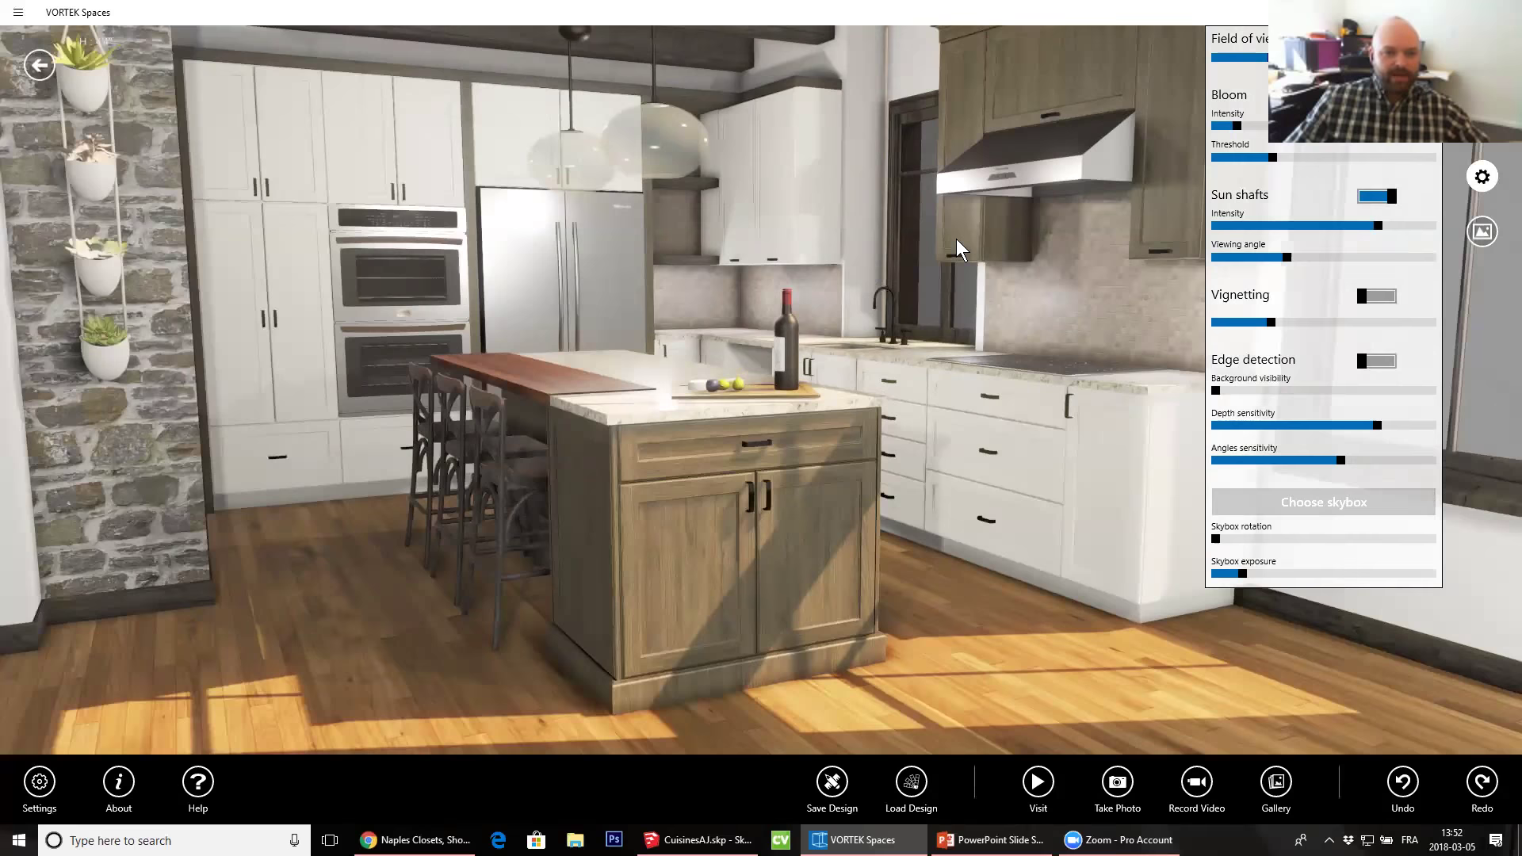
scroll(555, 332, "up", 5)
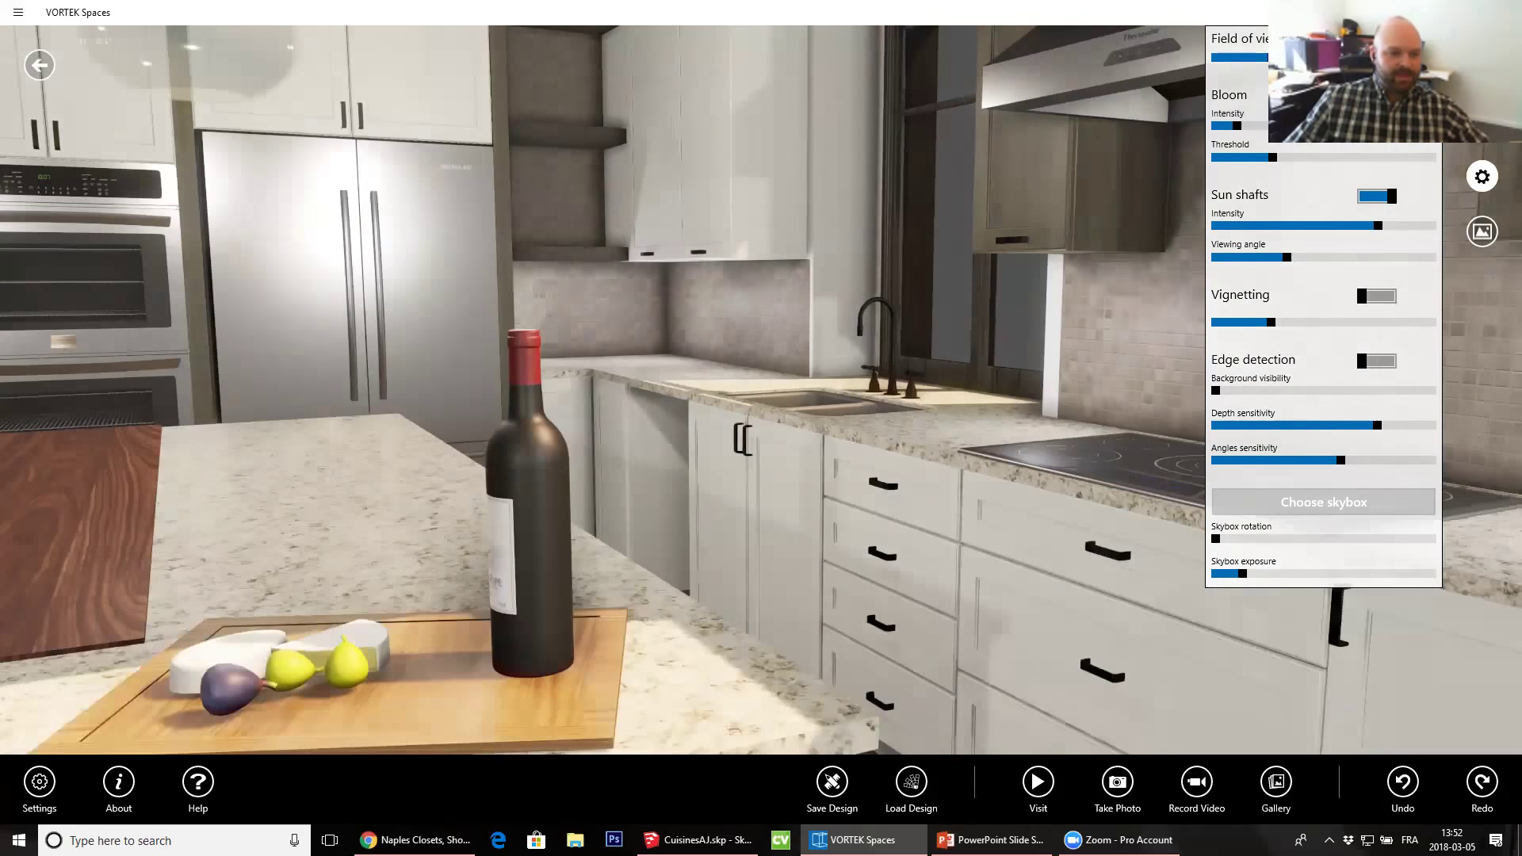
left_click_drag(555, 331, 1072, 408)
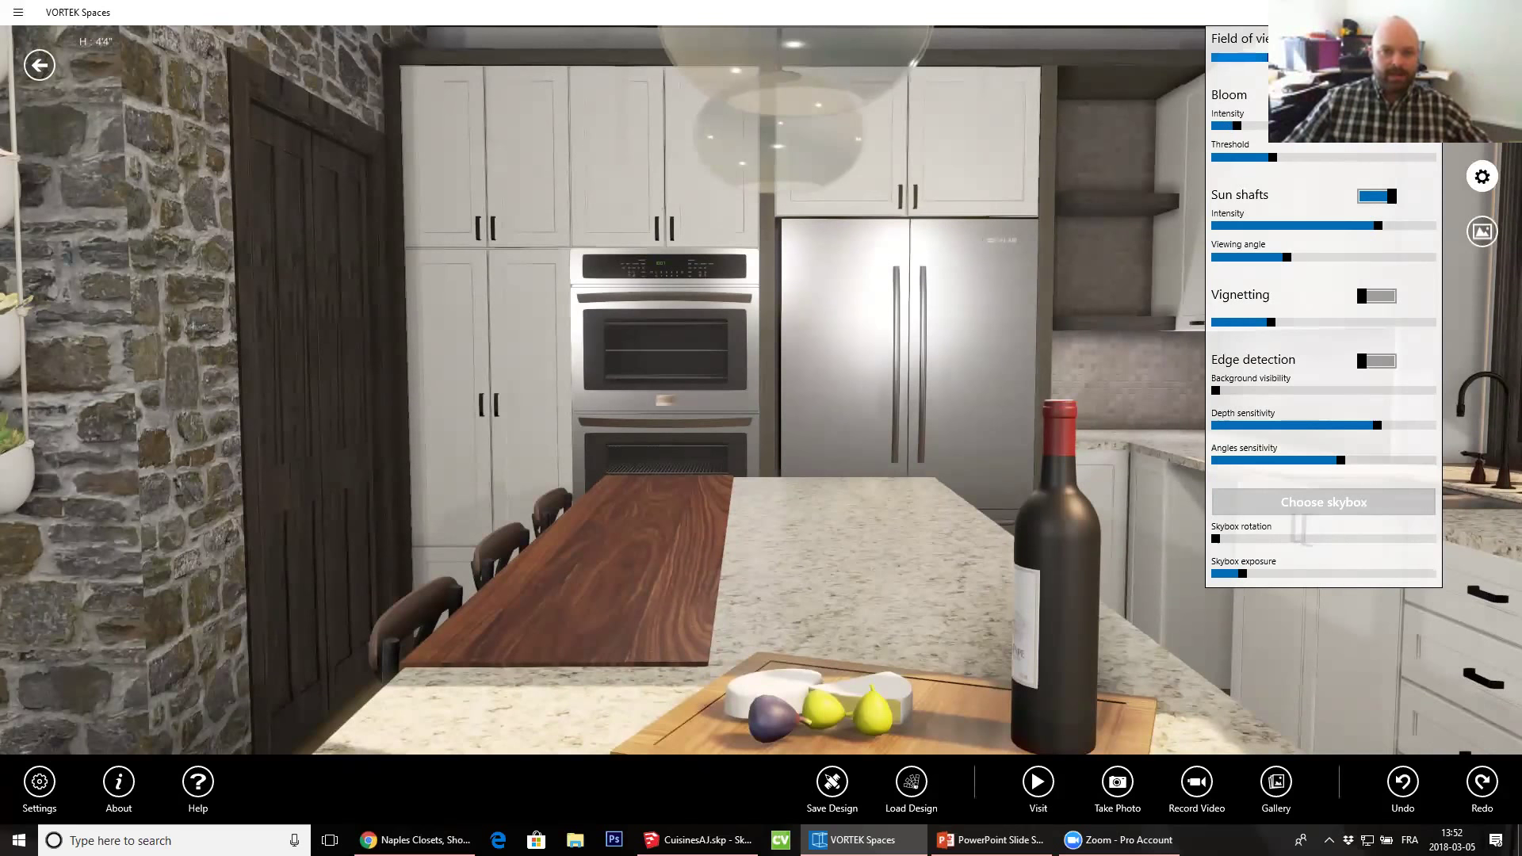
key("Up")
key("Down")
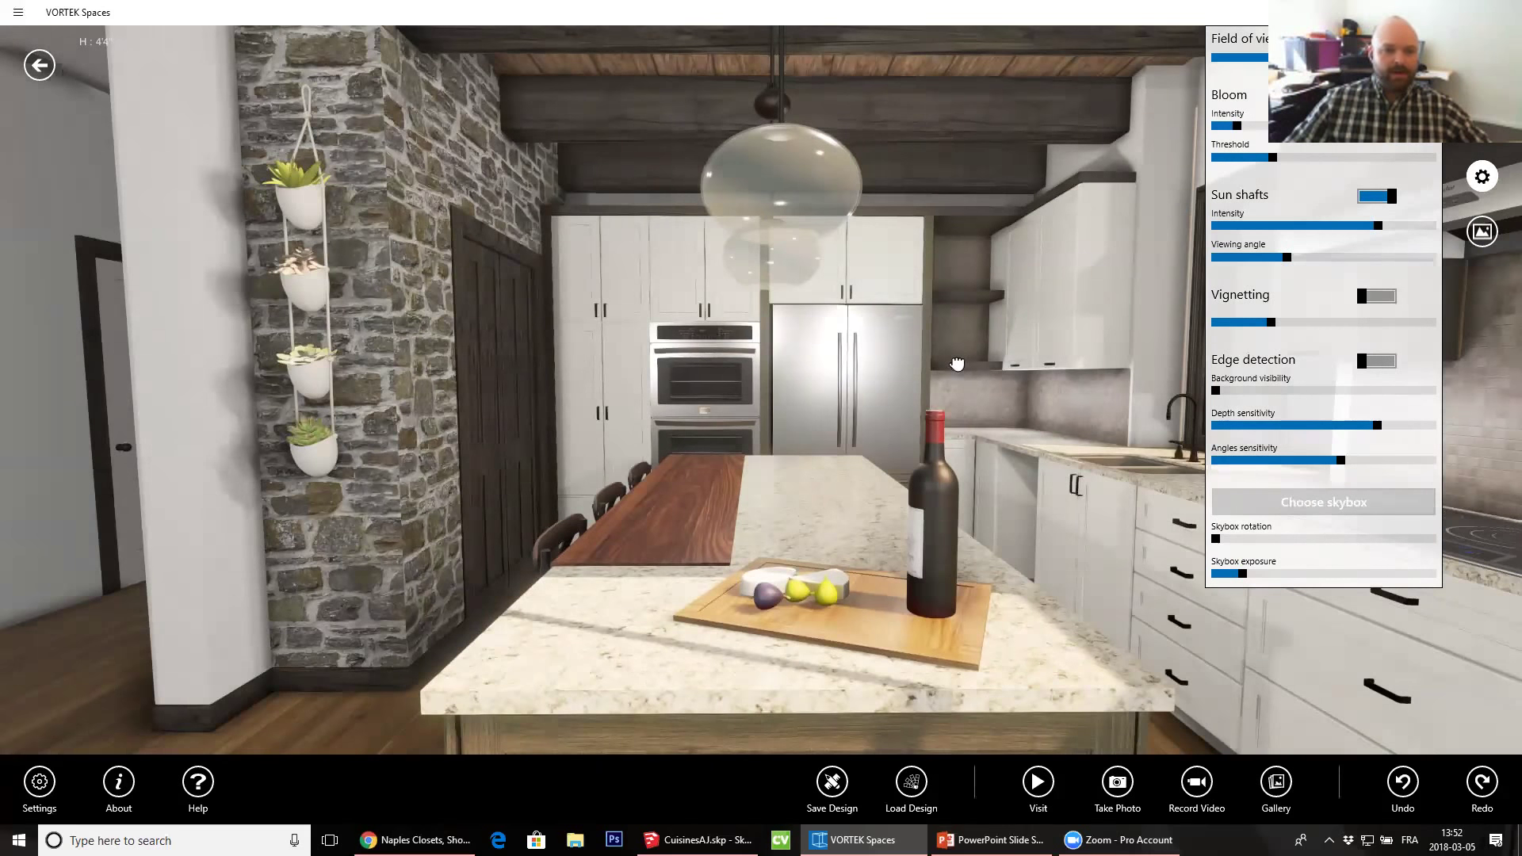
left_click_drag(958, 364, 643, 300)
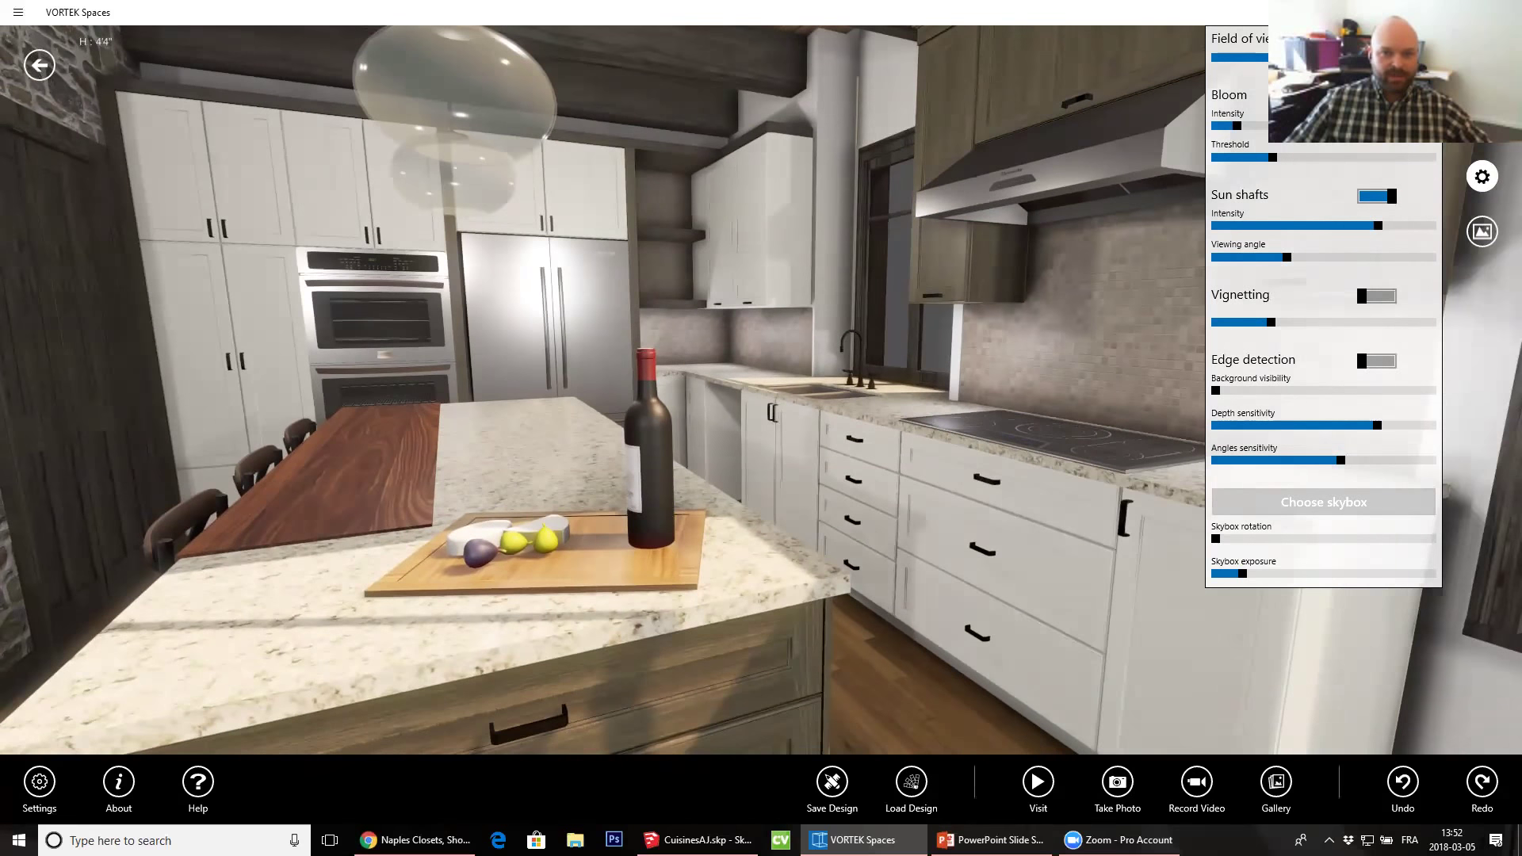
Examine the kitchen from around the island, near and far, checking the countertops, refrigerator wall, sink and range hood under the current effects
key("Down")
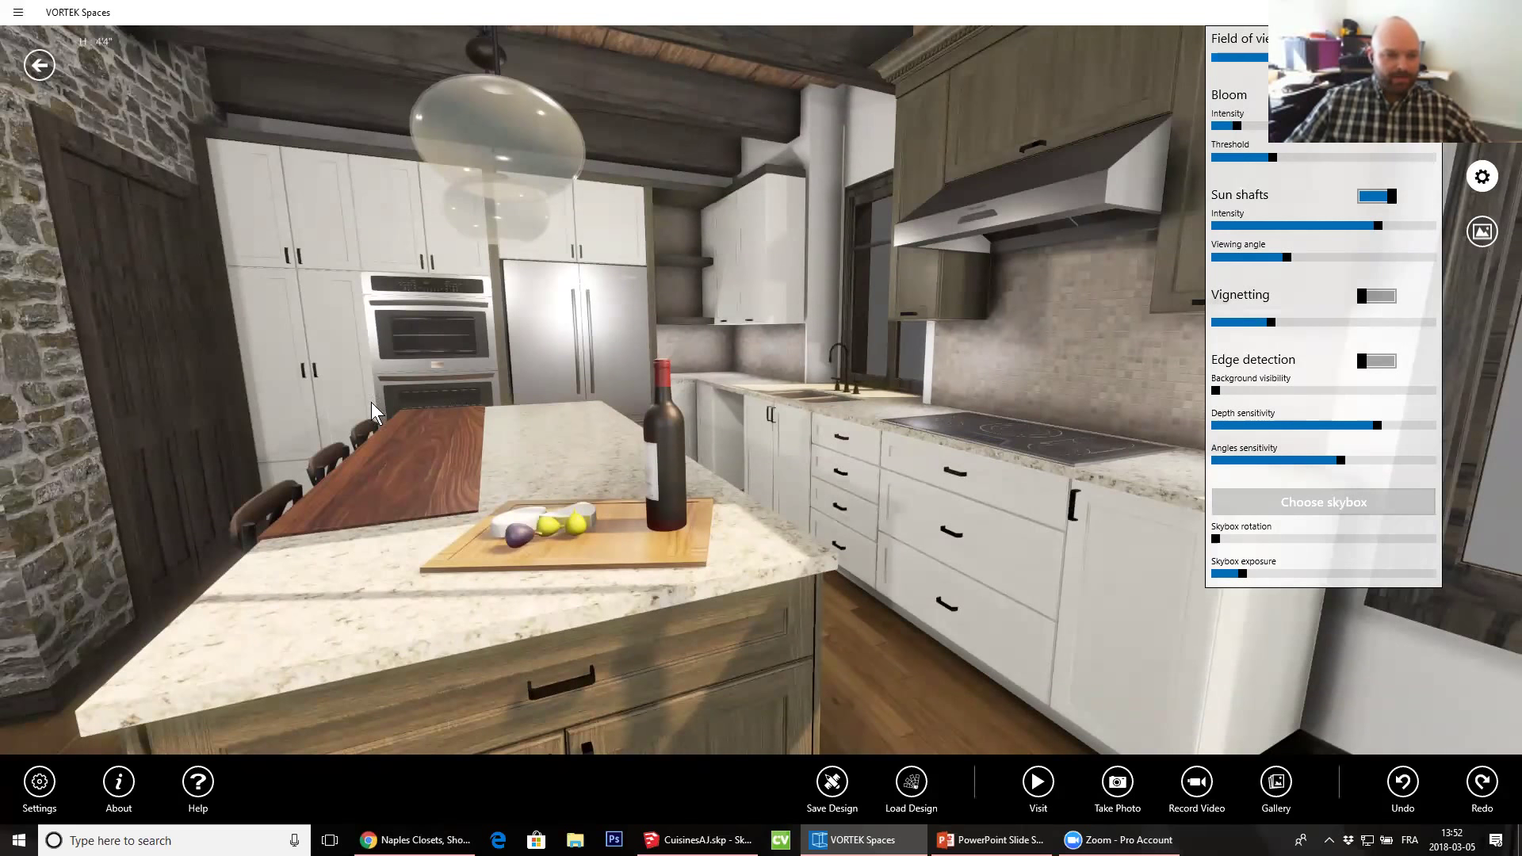
left_click_drag(417, 400, 306, 396)
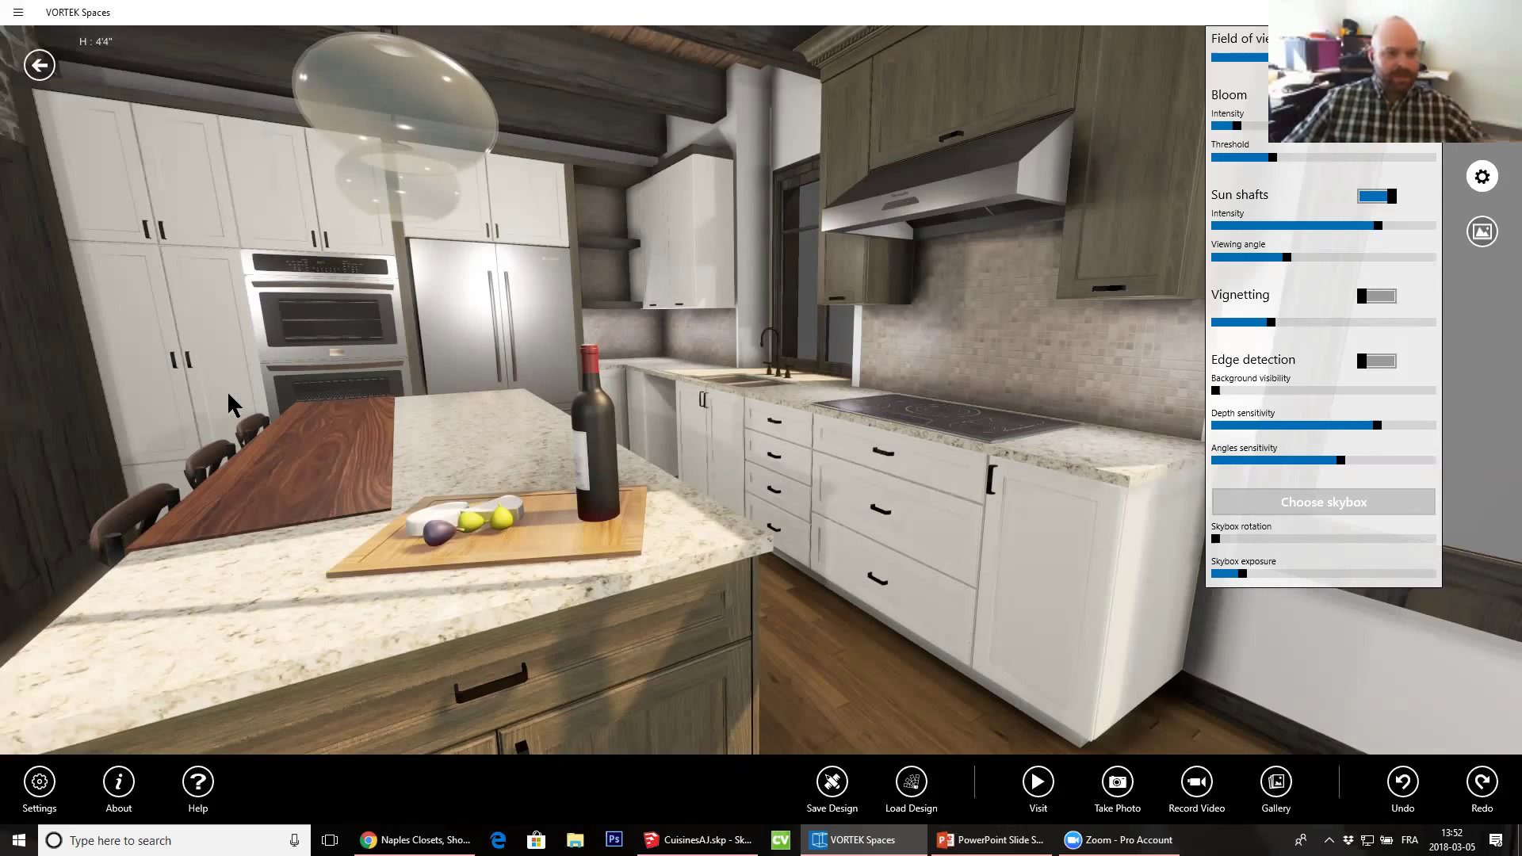
scroll(567, 283, "up", 8)
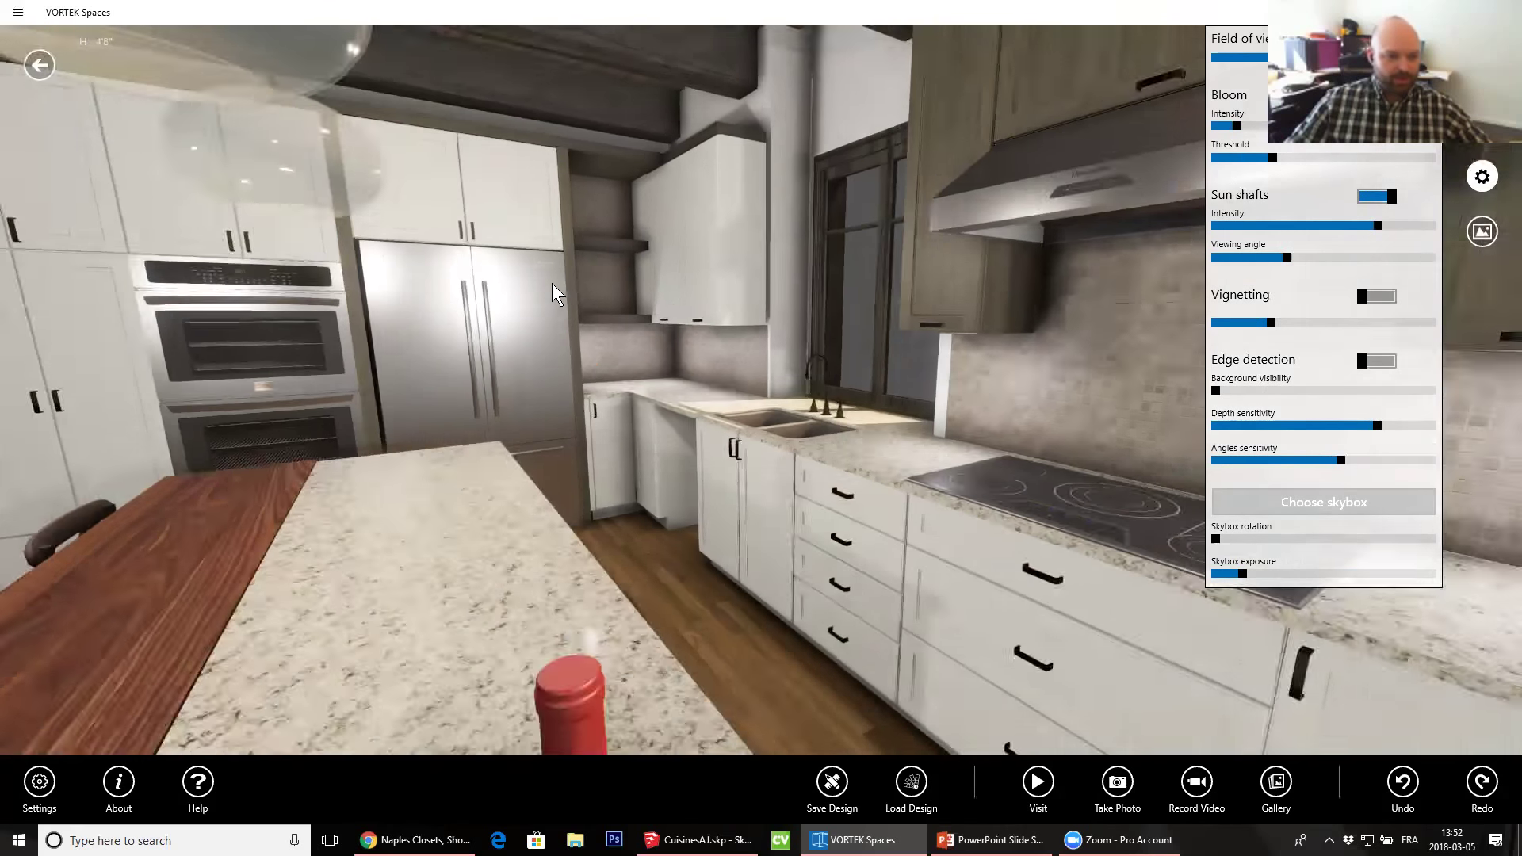
scroll(569, 293, "down", 10)
scroll(646, 483, "down", 5)
left_click_drag(646, 482, 830, 431)
scroll(568, 329, "up", 8)
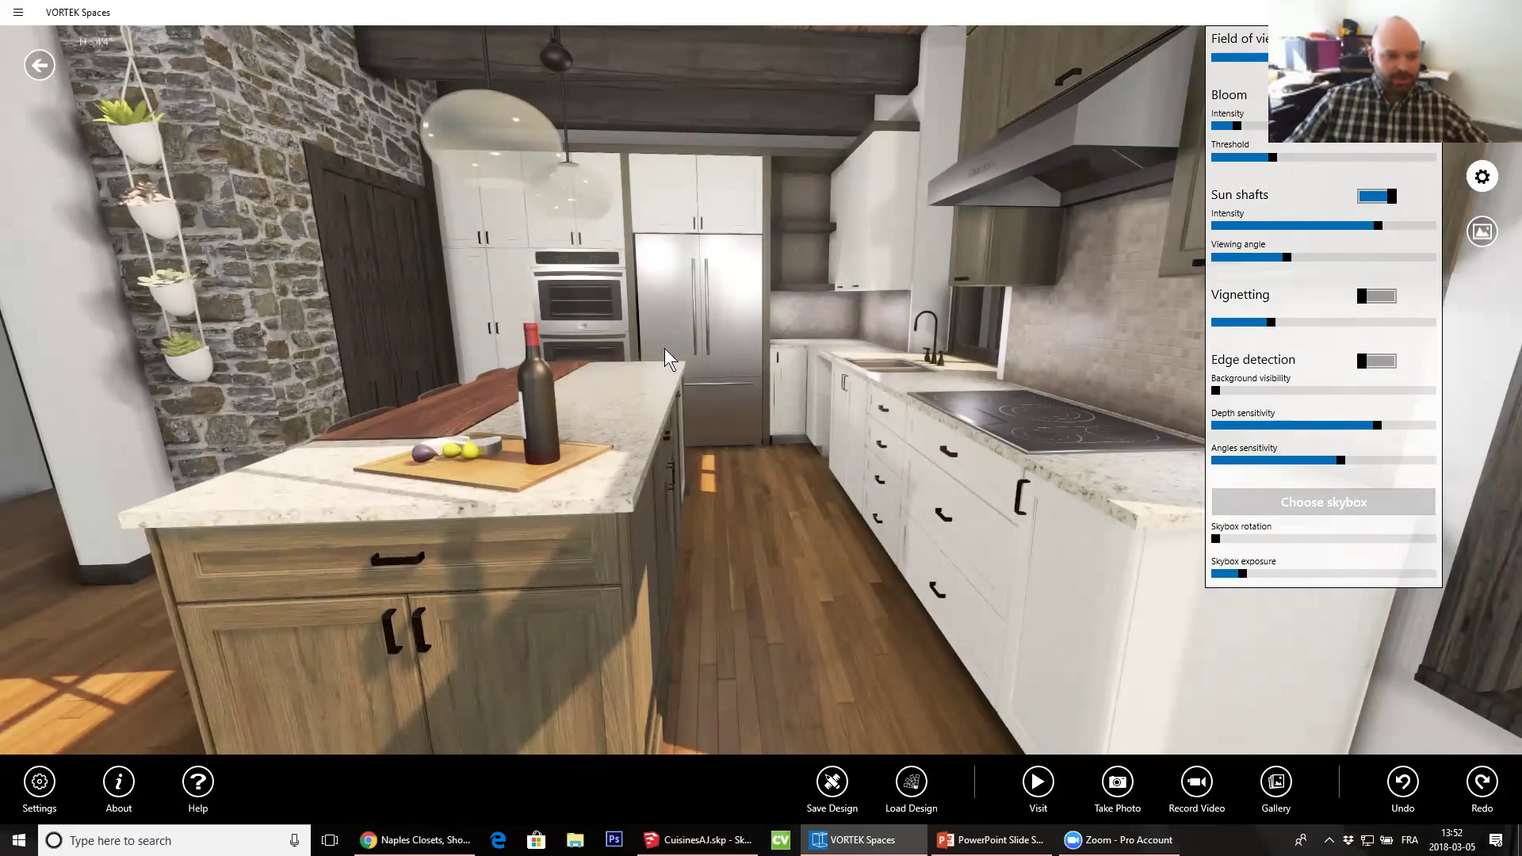
mouse_move(639, 349)
left_mouse_down()
mouse_move(569, 350)
mouse_move(704, 409)
mouse_move(899, 299)
mouse_move(658, 329)
left_mouse_up()
scroll(898, 299, "down", 8)
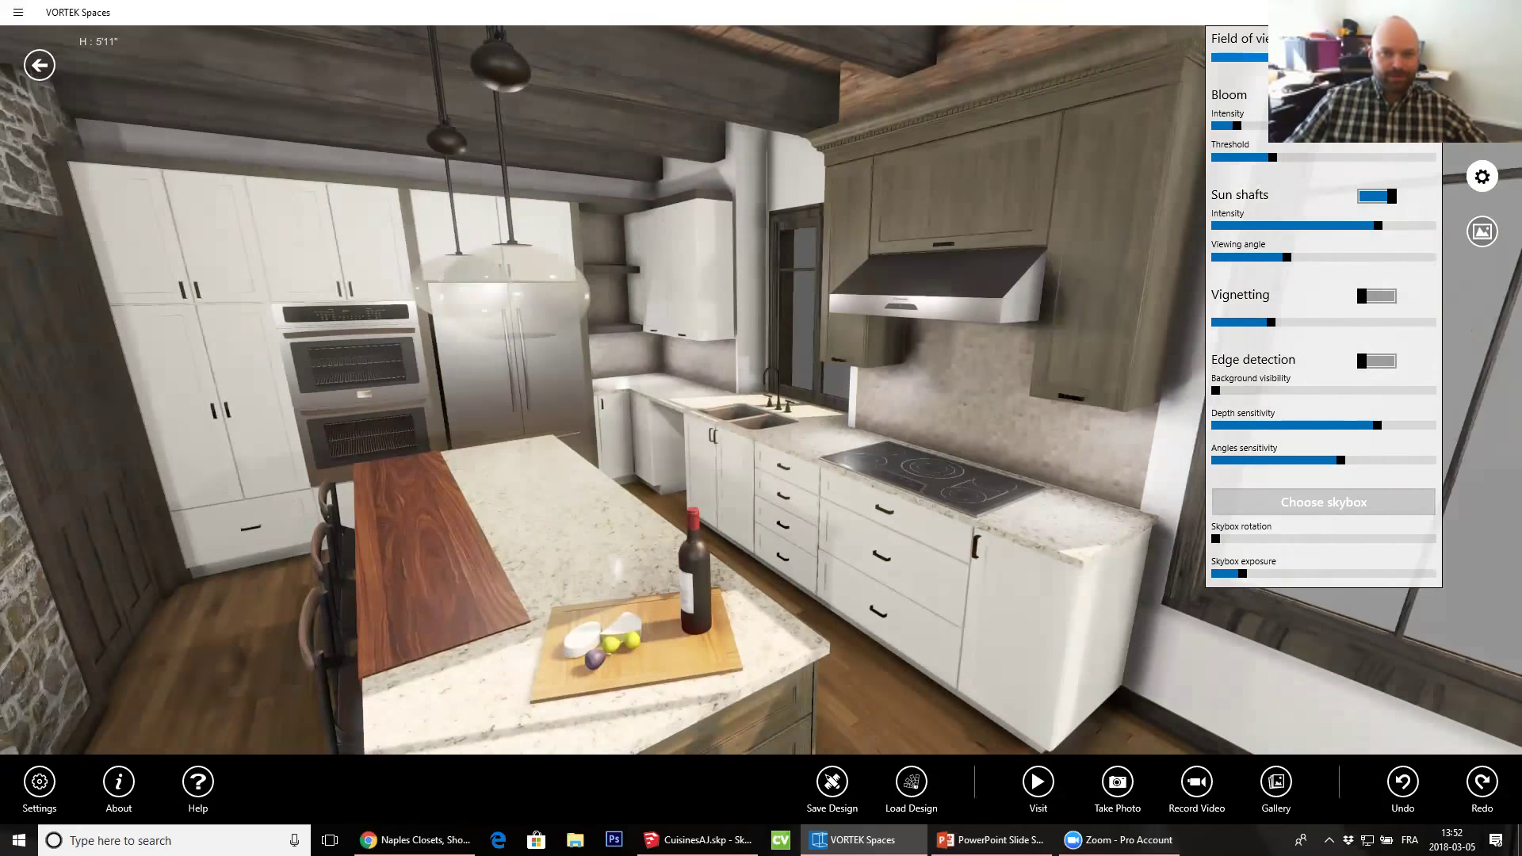
scroll(996, 290, "up", 4)
scroll(673, 465, "down", 5)
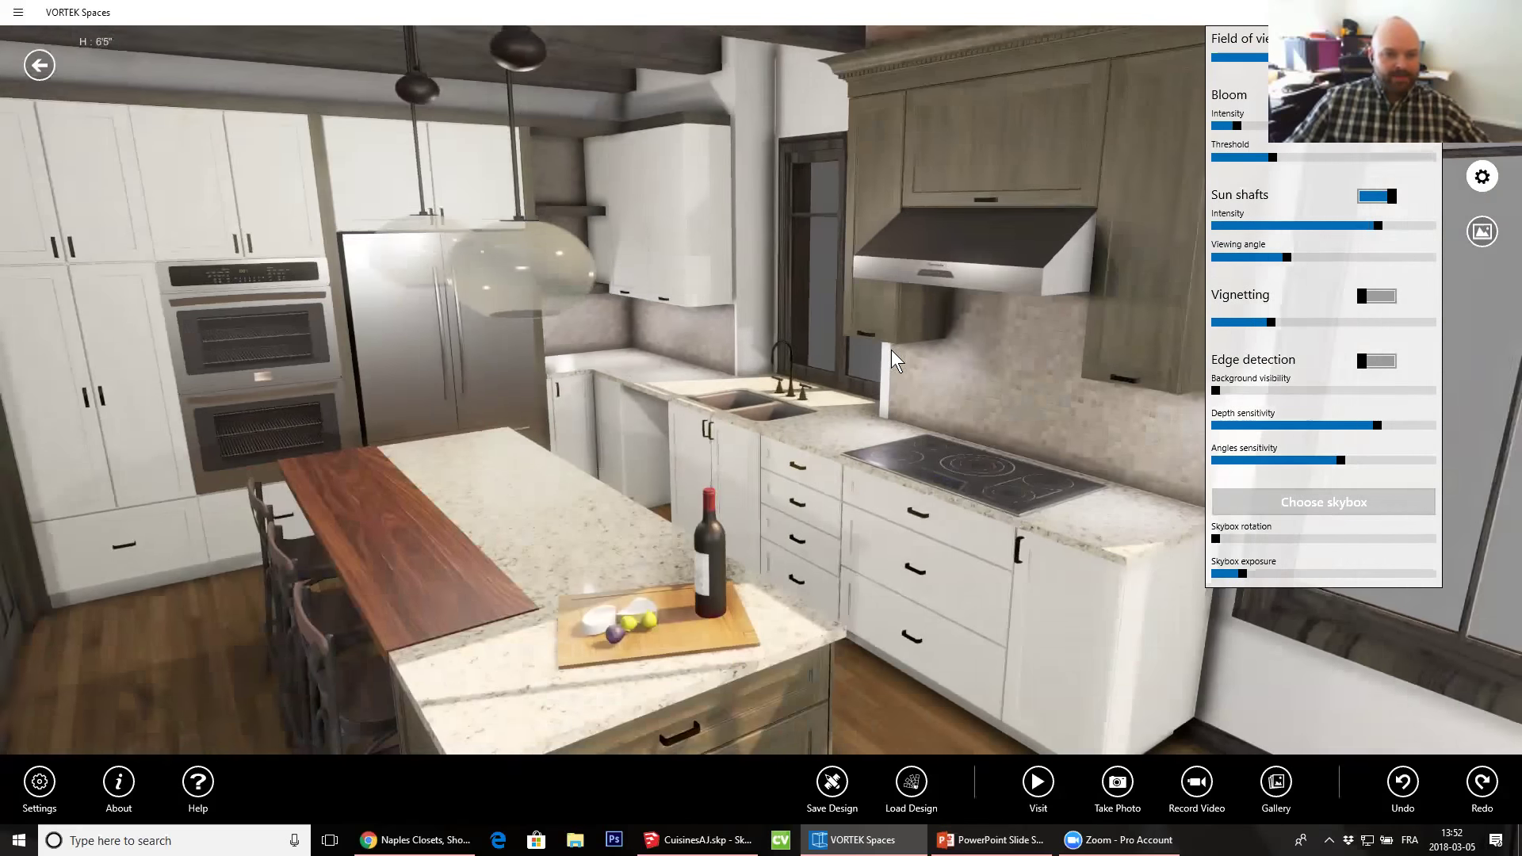
middle_click_drag(892, 351, 967, 238)
Test a strong bloom glow on the kitchen, and settle on slightly raised bloom intensity and threshold
left_click(1240, 125)
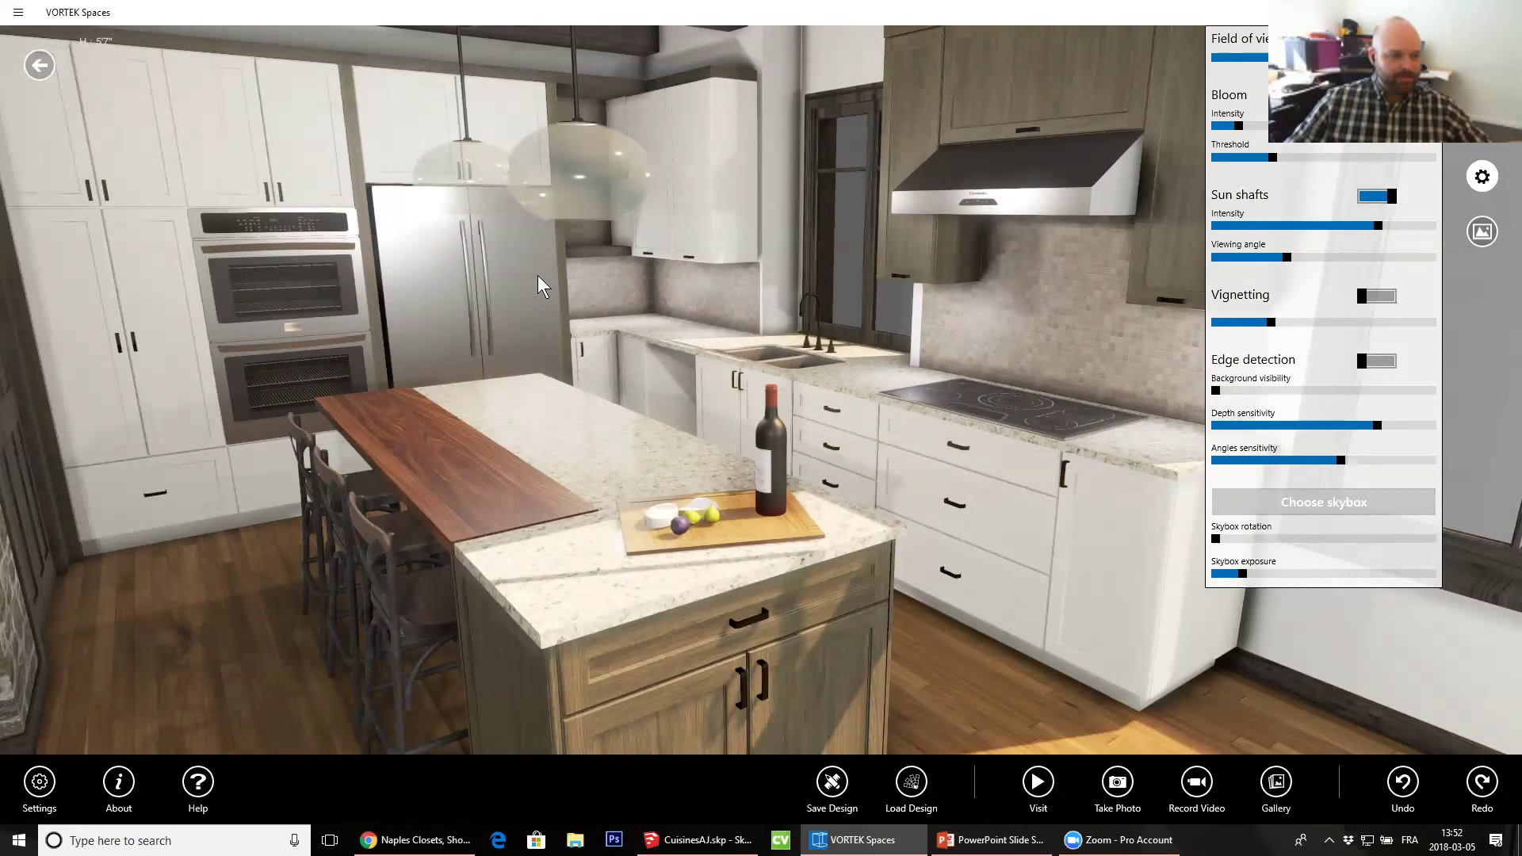
left_click_drag(1238, 125, 1368, 125)
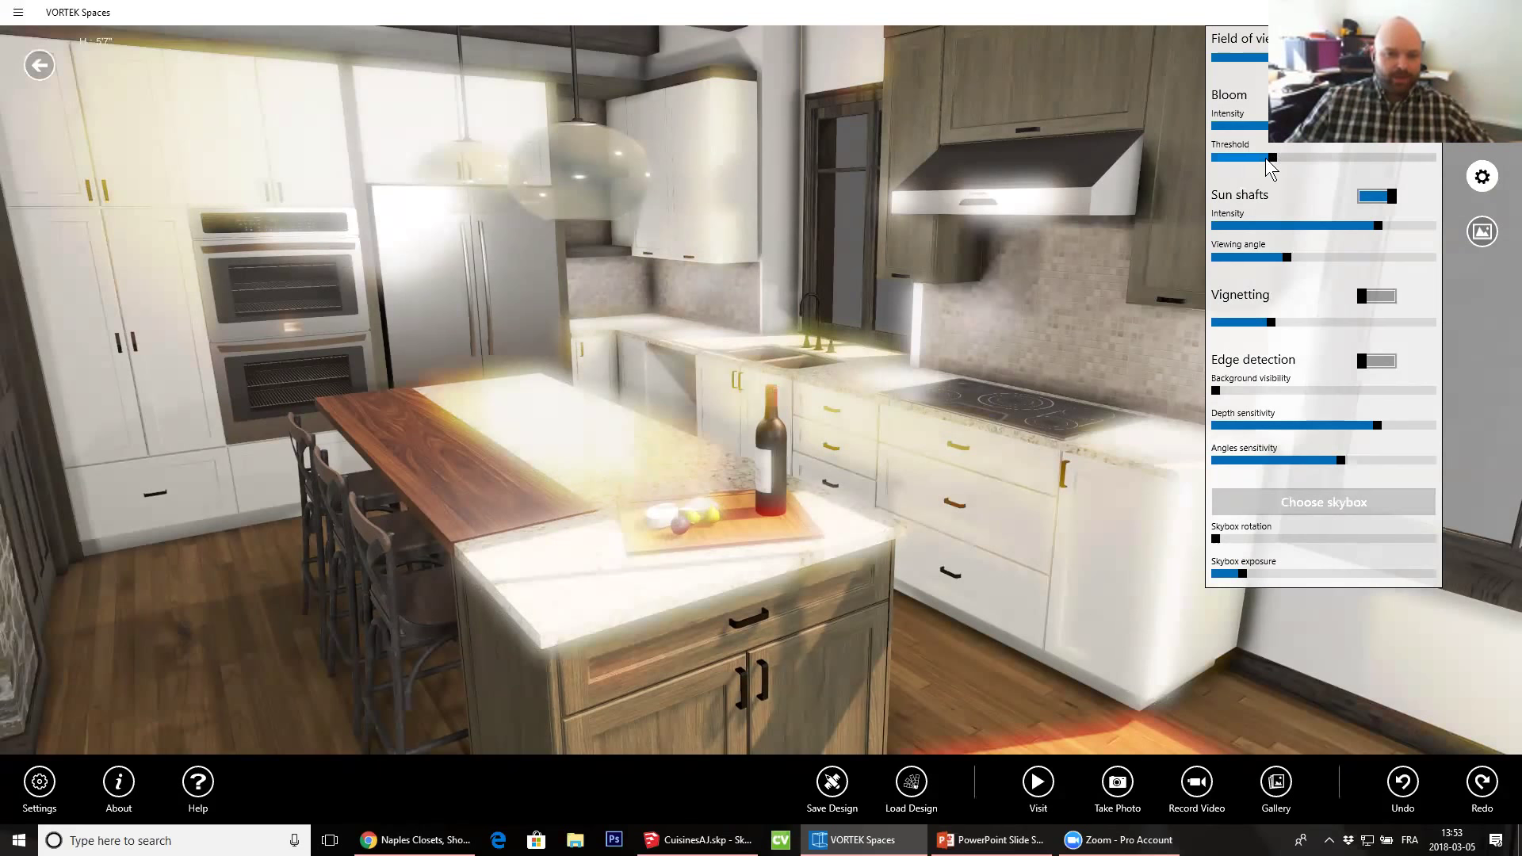
left_click_drag(1274, 157, 1252, 125)
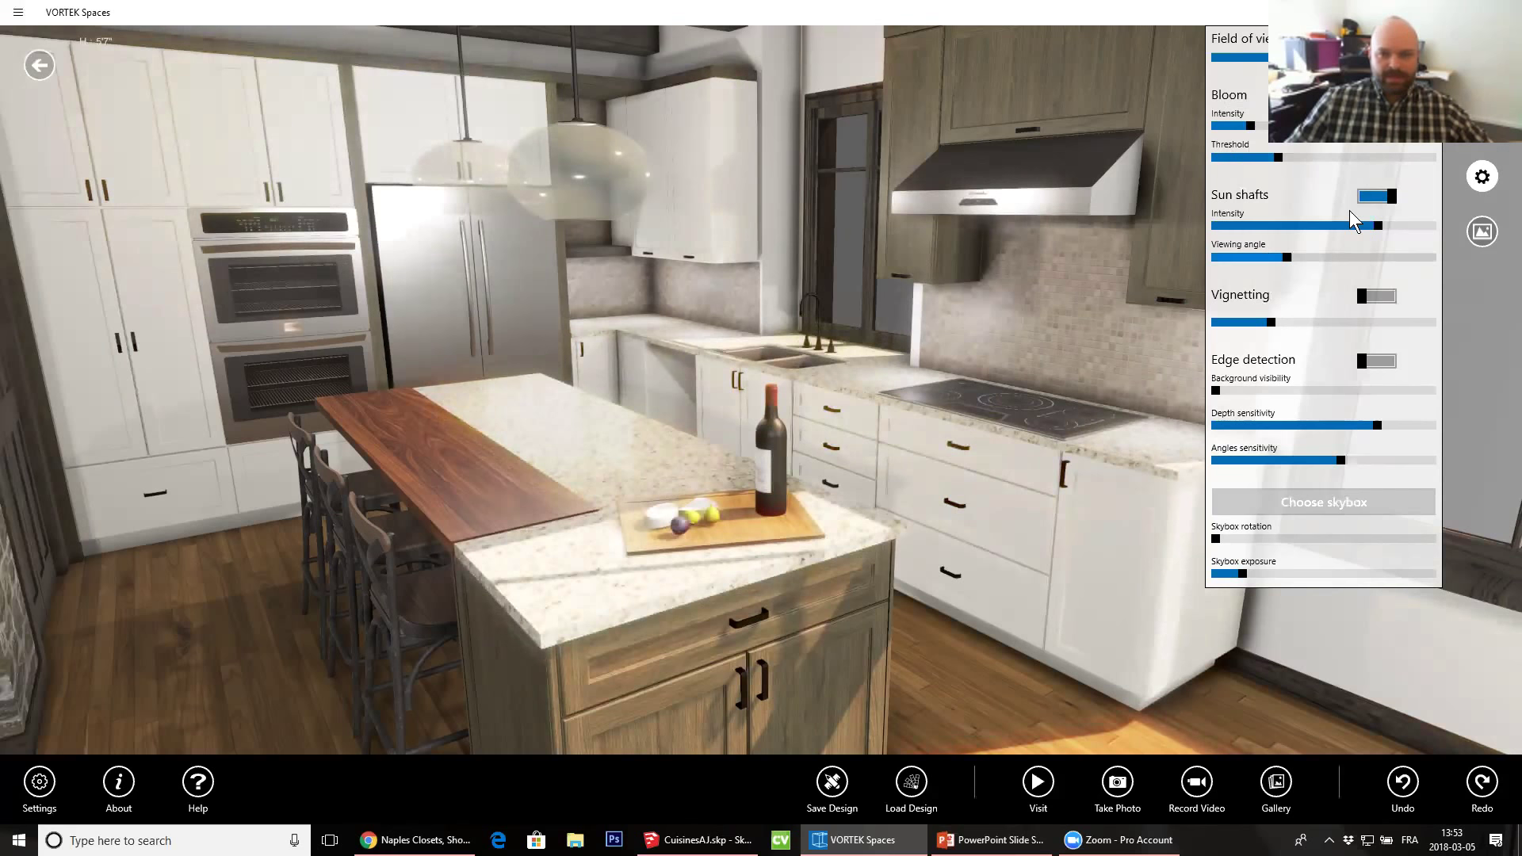
Bring the large window beside the cooktop wall into view and set the sun shafts' intensity and viewing angle to maximum
left_click_drag(980, 225, 134, 230)
right_click_drag(386, 603, 387, 299)
left_click_drag(388, 310, 180, 642)
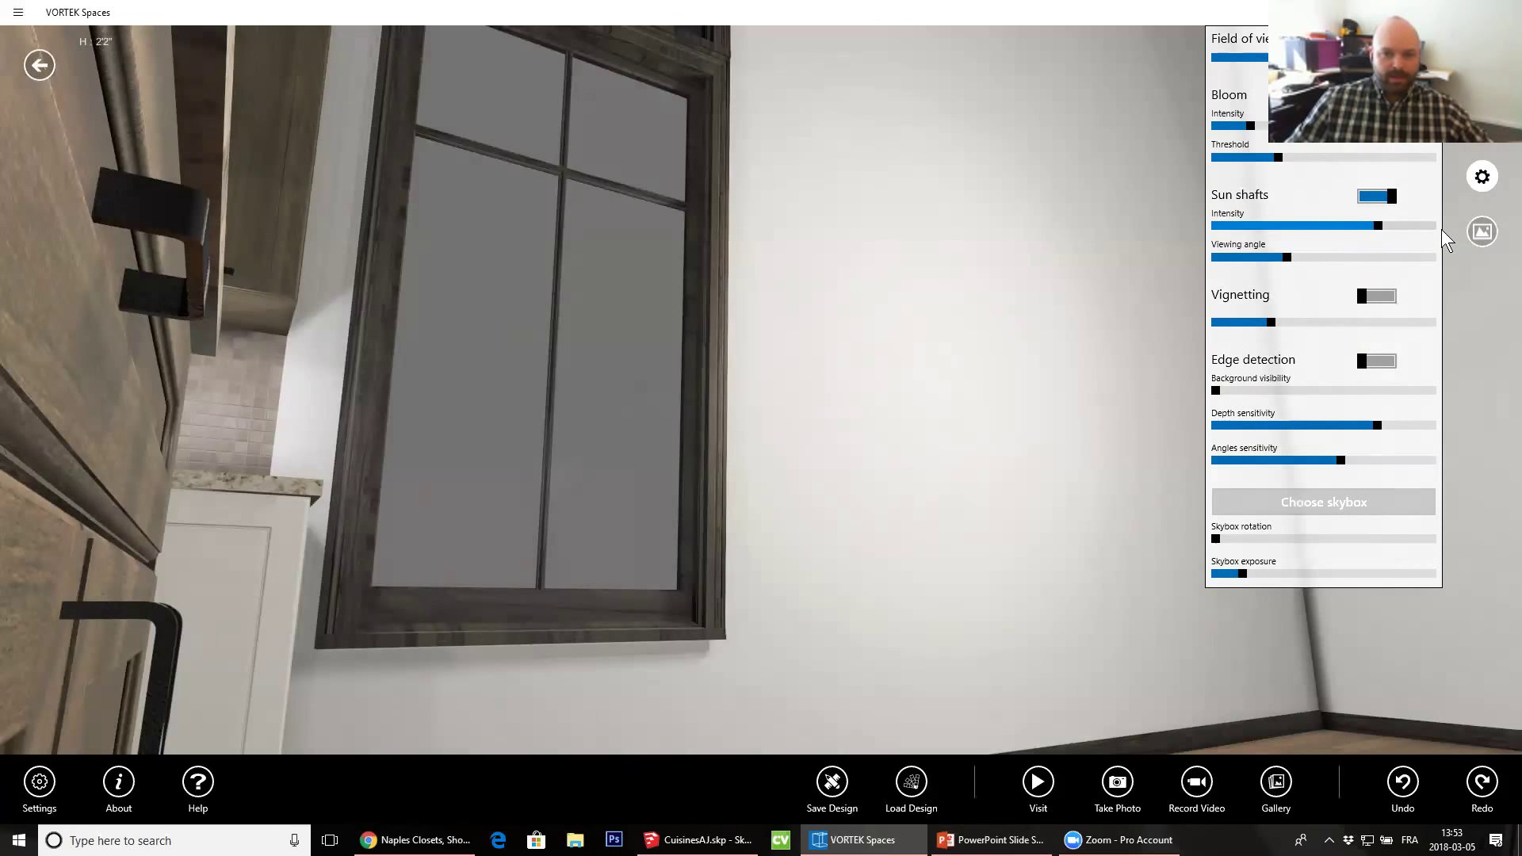
left_click(1432, 225)
left_click(1432, 257)
Inspect the large window and the sink window from low and close viewpoints to check for sun shafts
left_click_drag(430, 542, 692, 270)
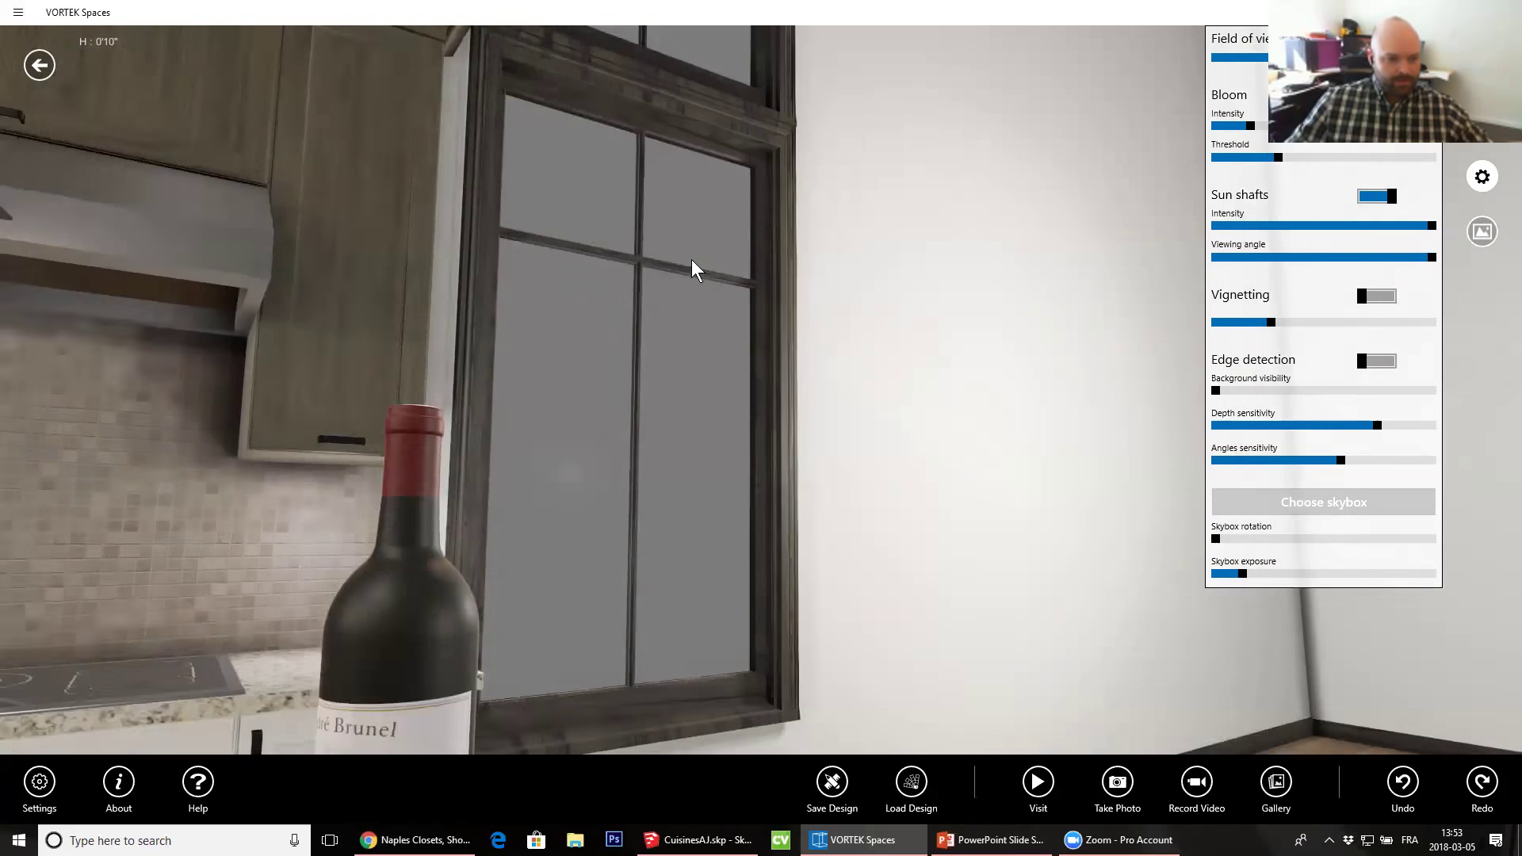
left_click_drag(444, 220, 228, 2)
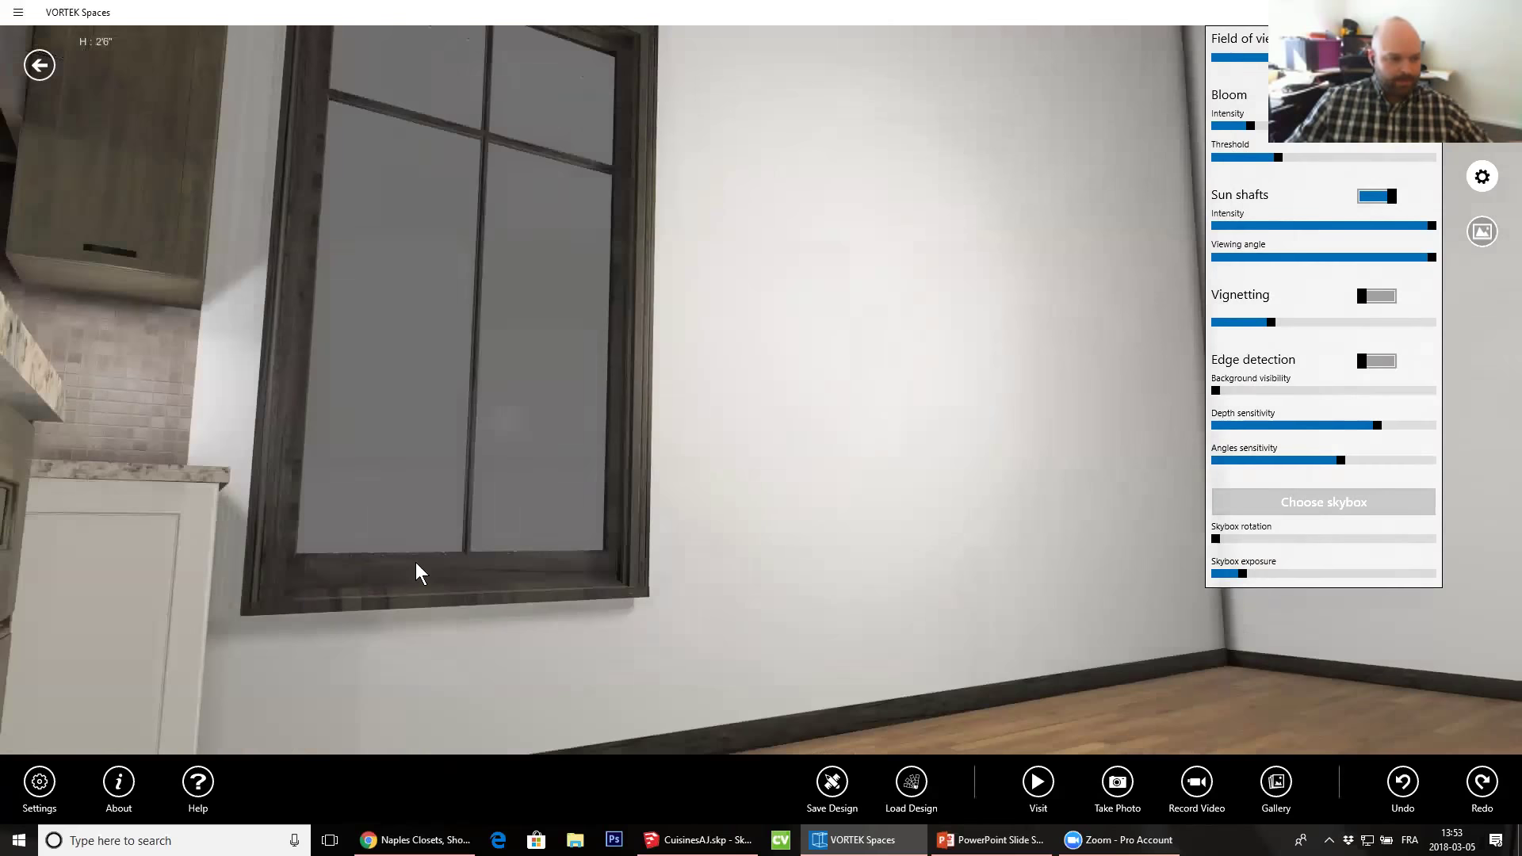
left_click_drag(484, 496, 551, 676)
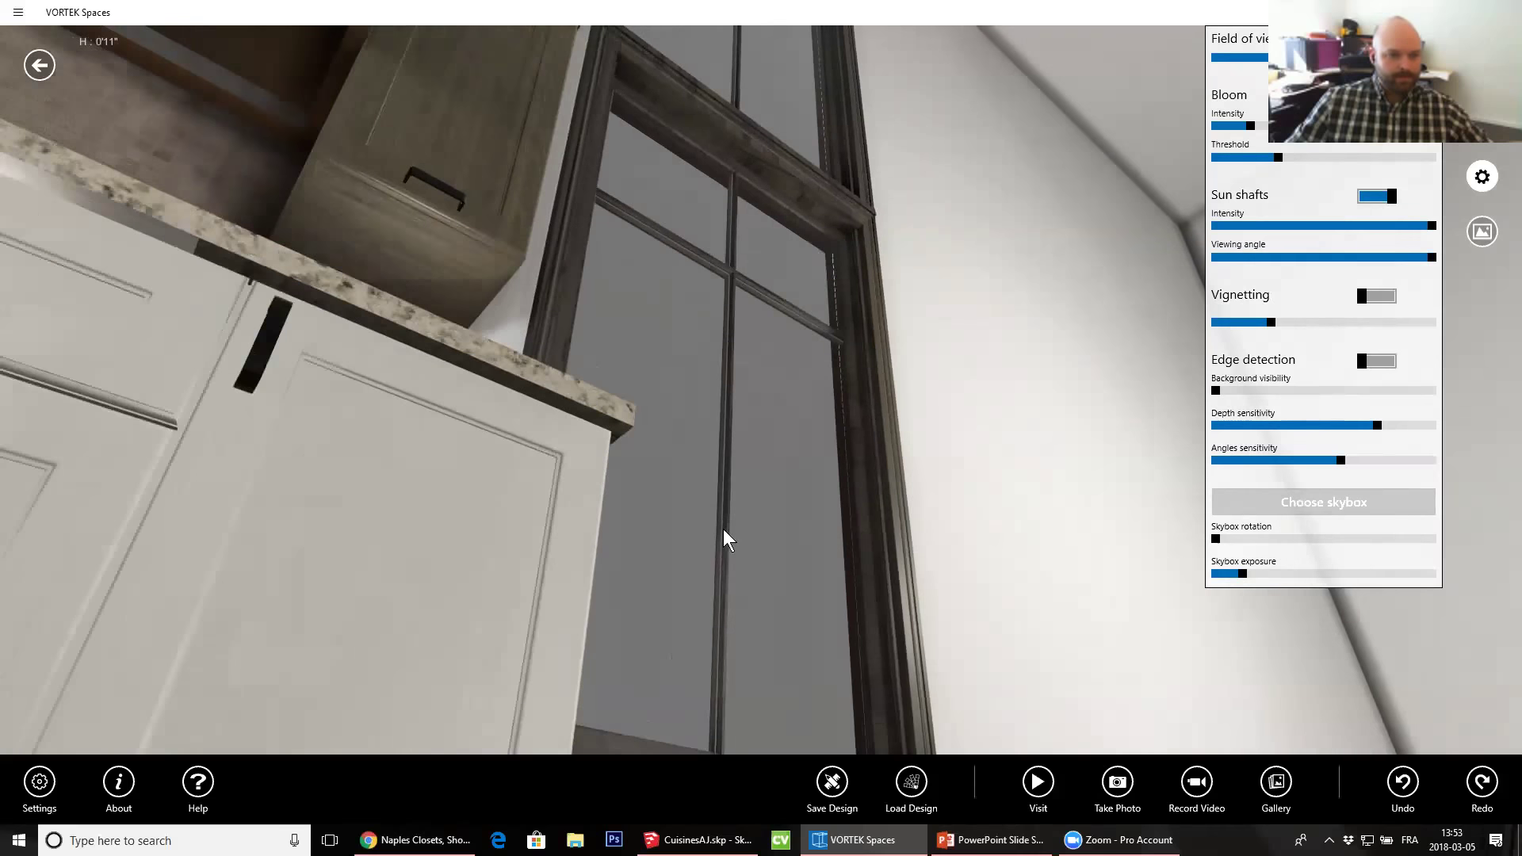
left_click_drag(728, 540, 695, 191)
left_click_drag(422, 569, 743, 147)
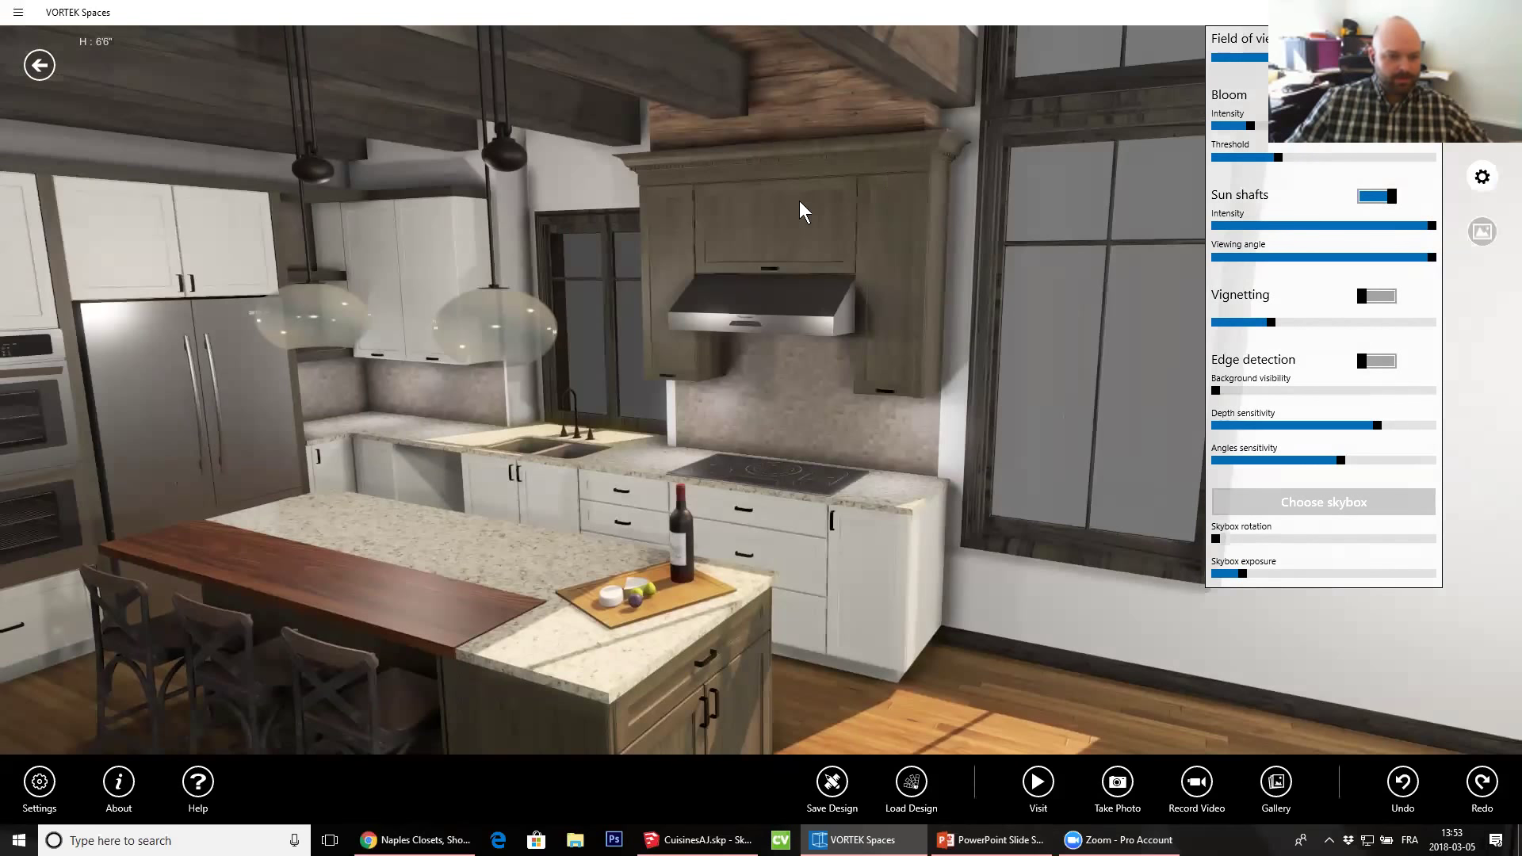
left_click_drag(802, 211, 689, 507)
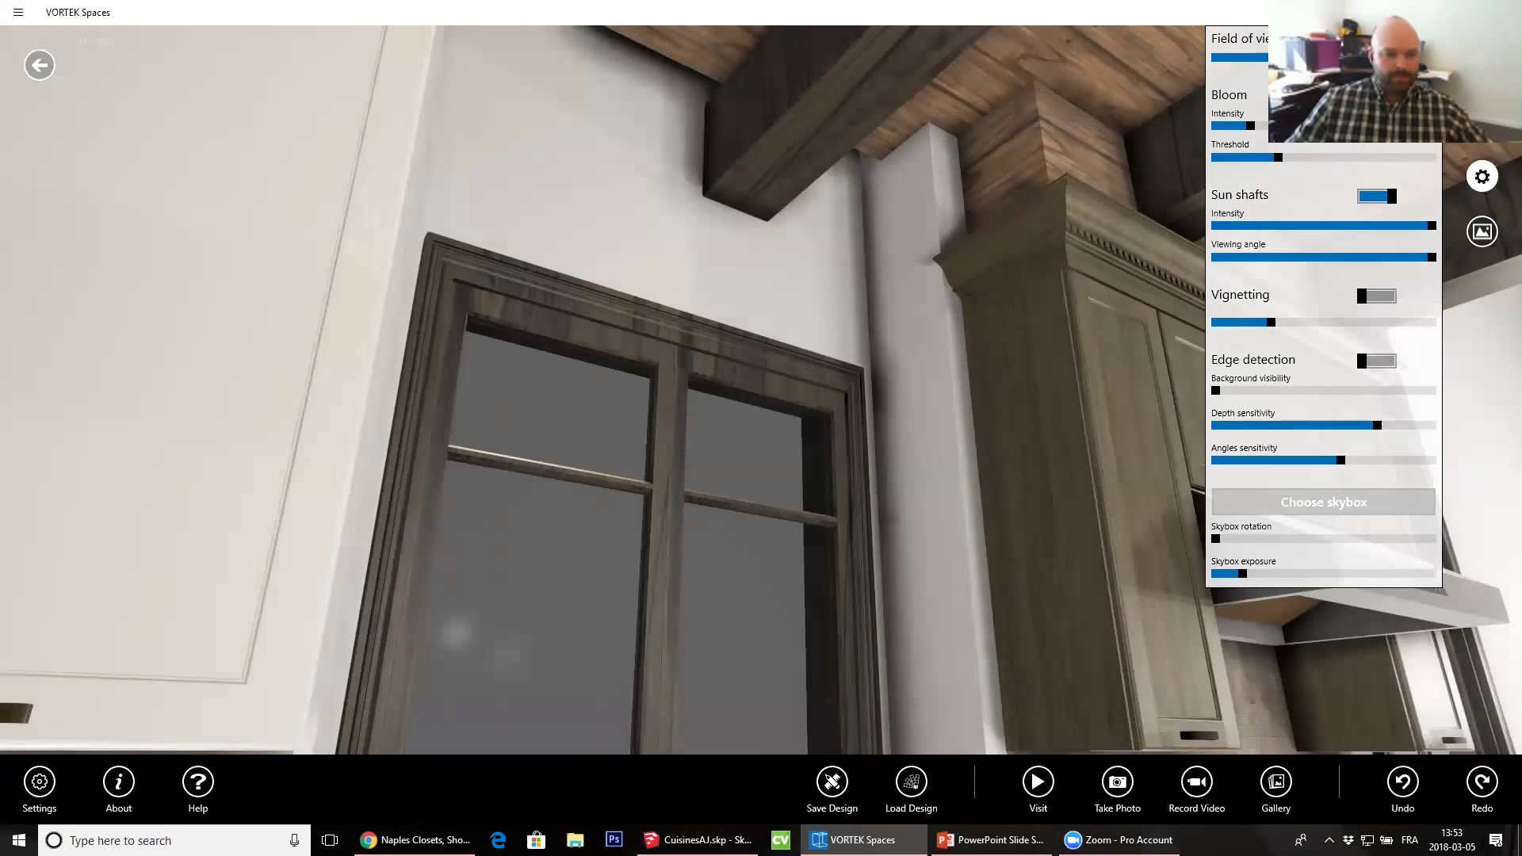
right_click_drag(853, 278, 842, 349)
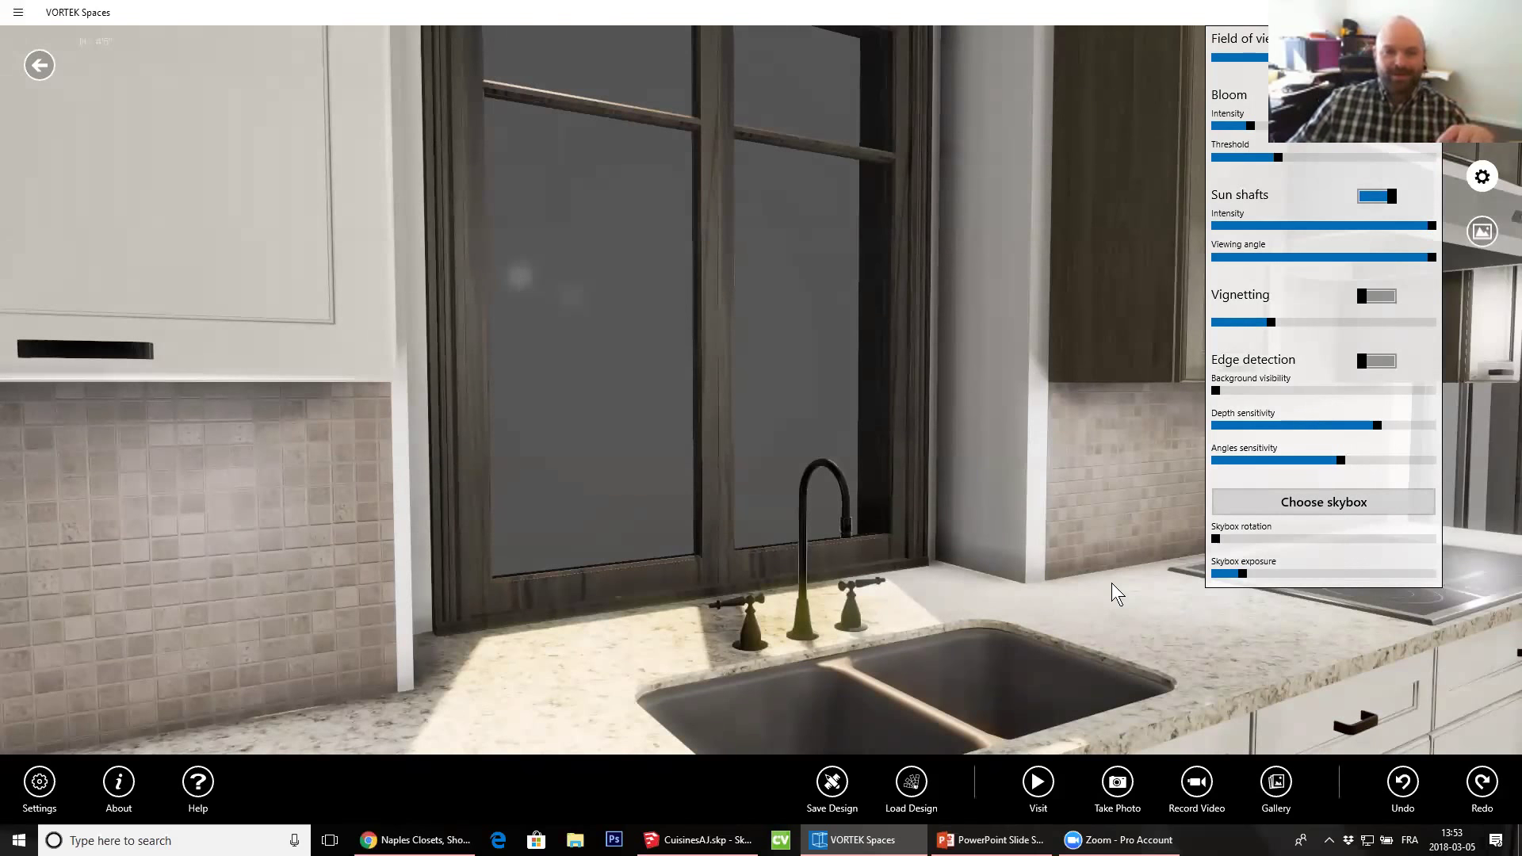
right_click_drag(885, 596, 749, 609)
right_click_drag(293, 529, 1062, 444)
left_click_drag(1063, 456, 555, 436)
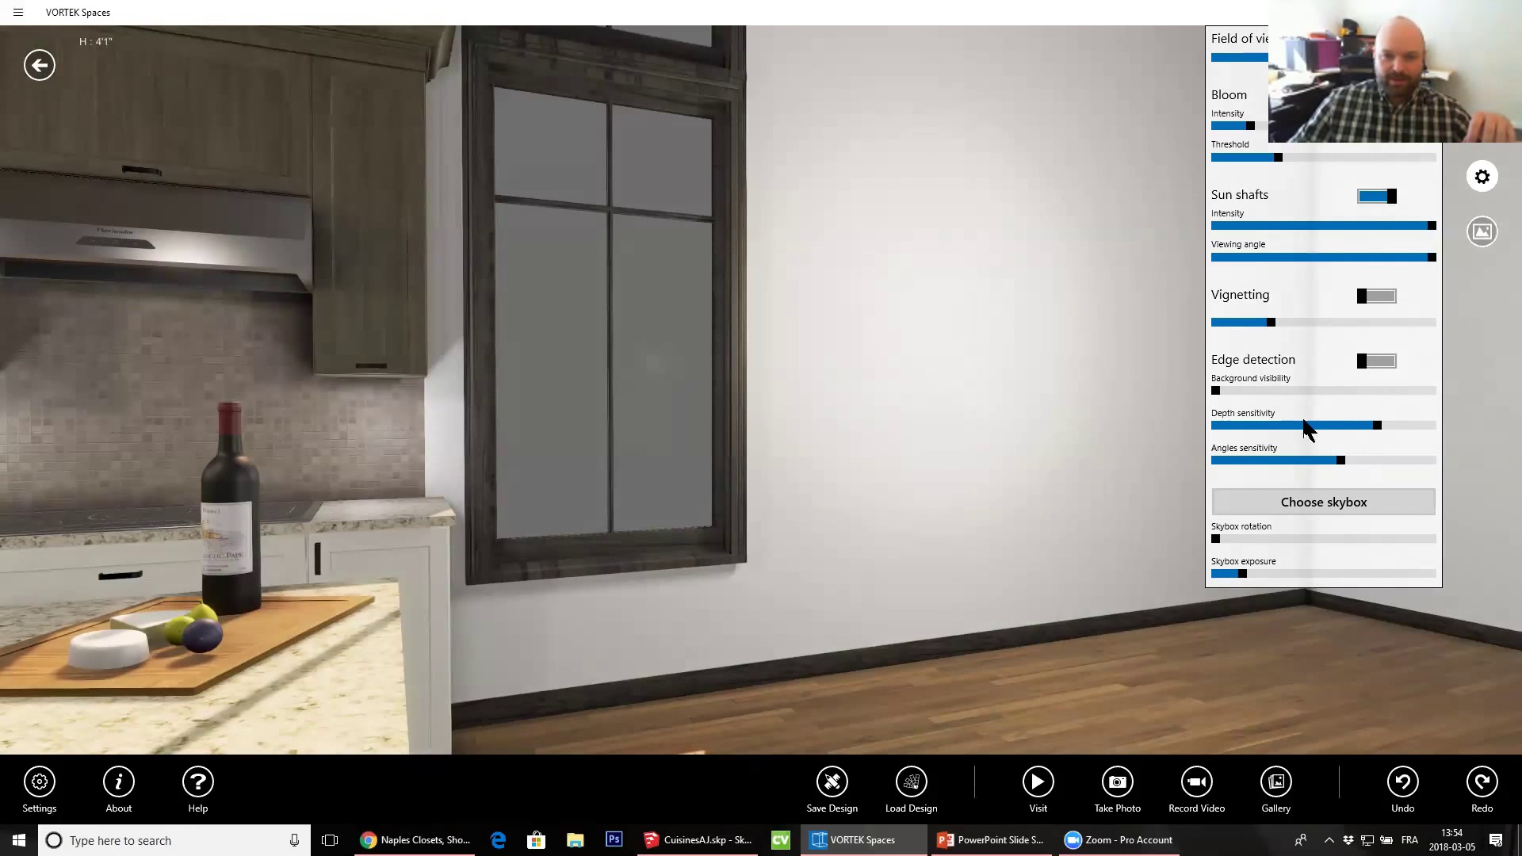
Enable vignetting and raise its strength to about 40 percent of the range
left_click(1378, 298)
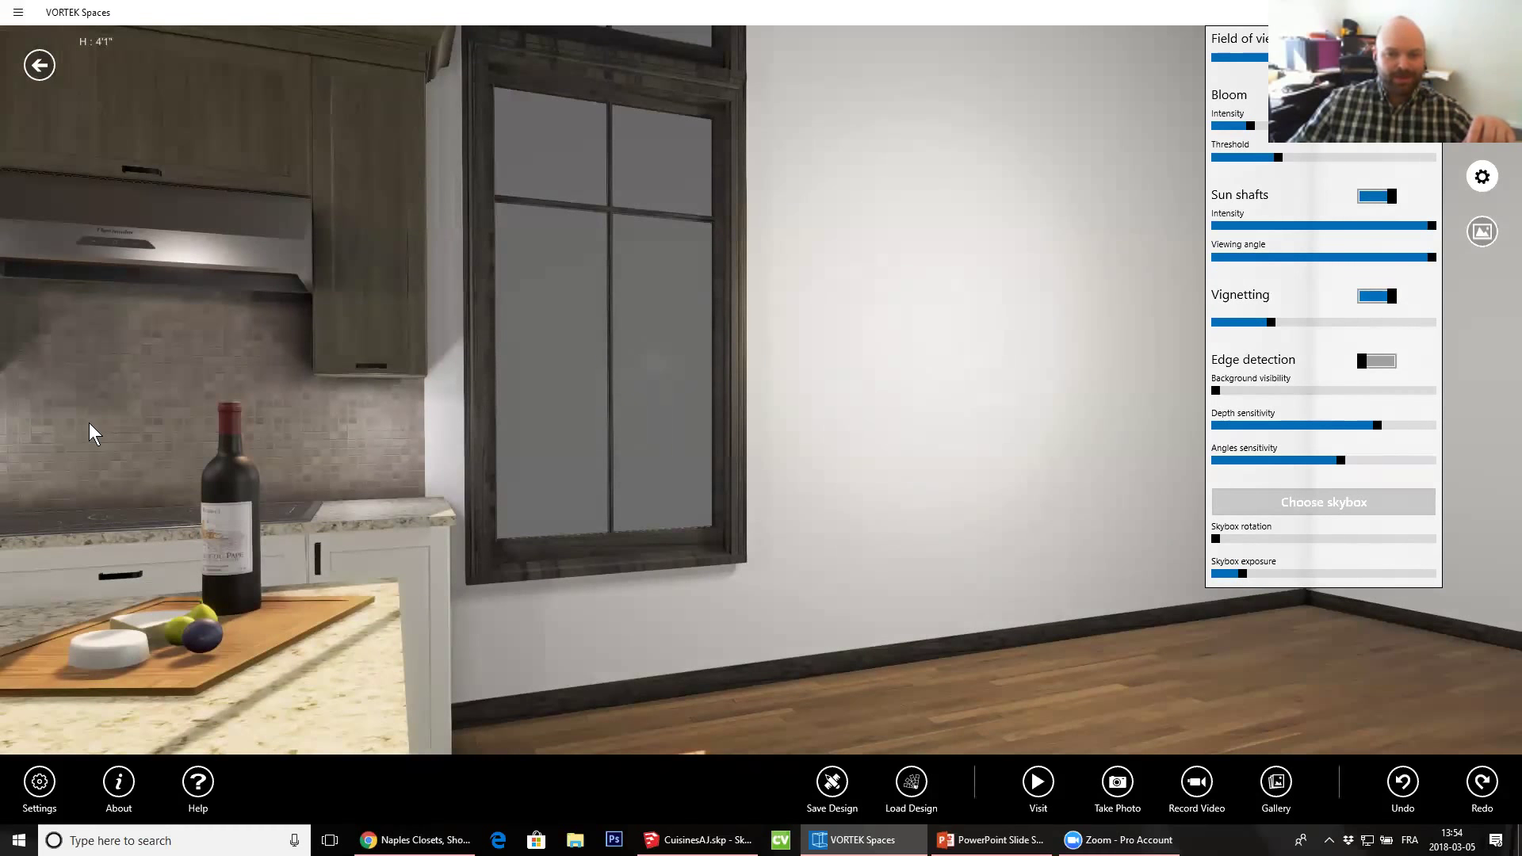
left_click_drag(1392, 324, 1304, 341)
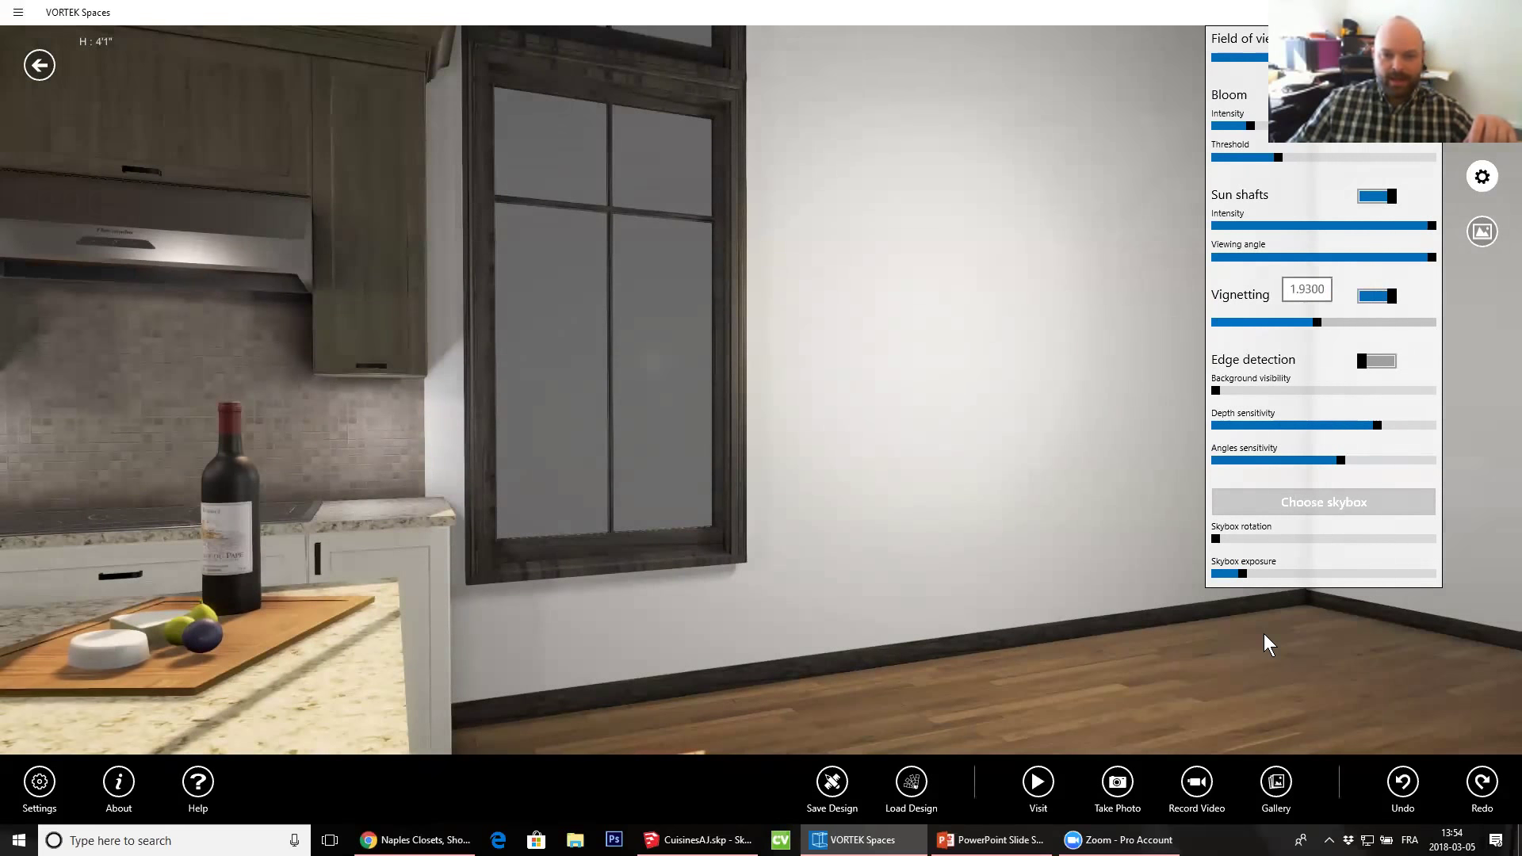
Apply the Cloudy Vondelpark skybox as the outdoor background
left_click(1332, 503)
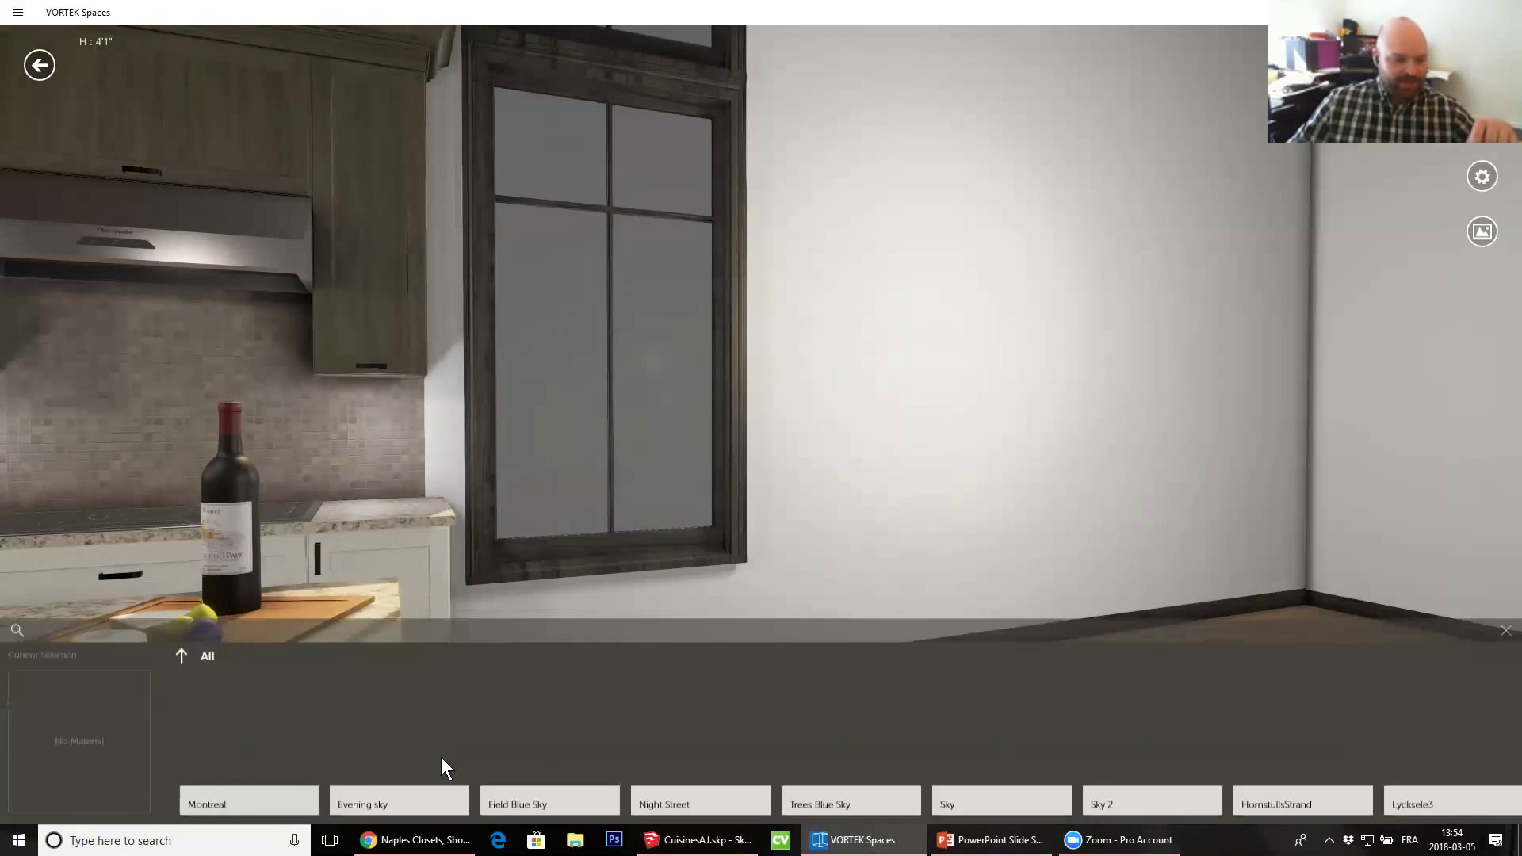
left_click_drag(394, 808, 985, 813)
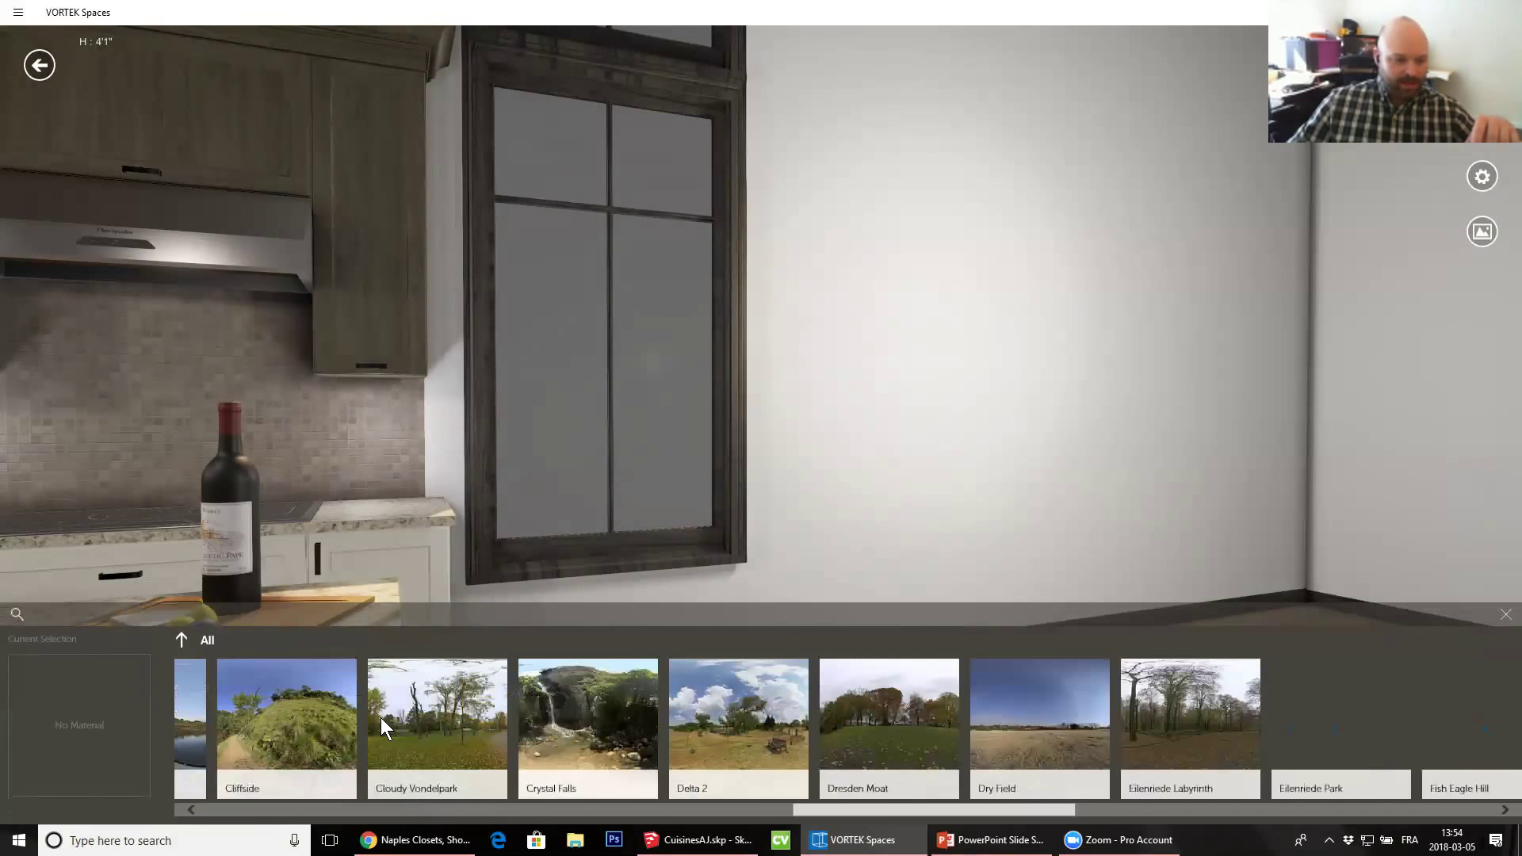
left_click(450, 744)
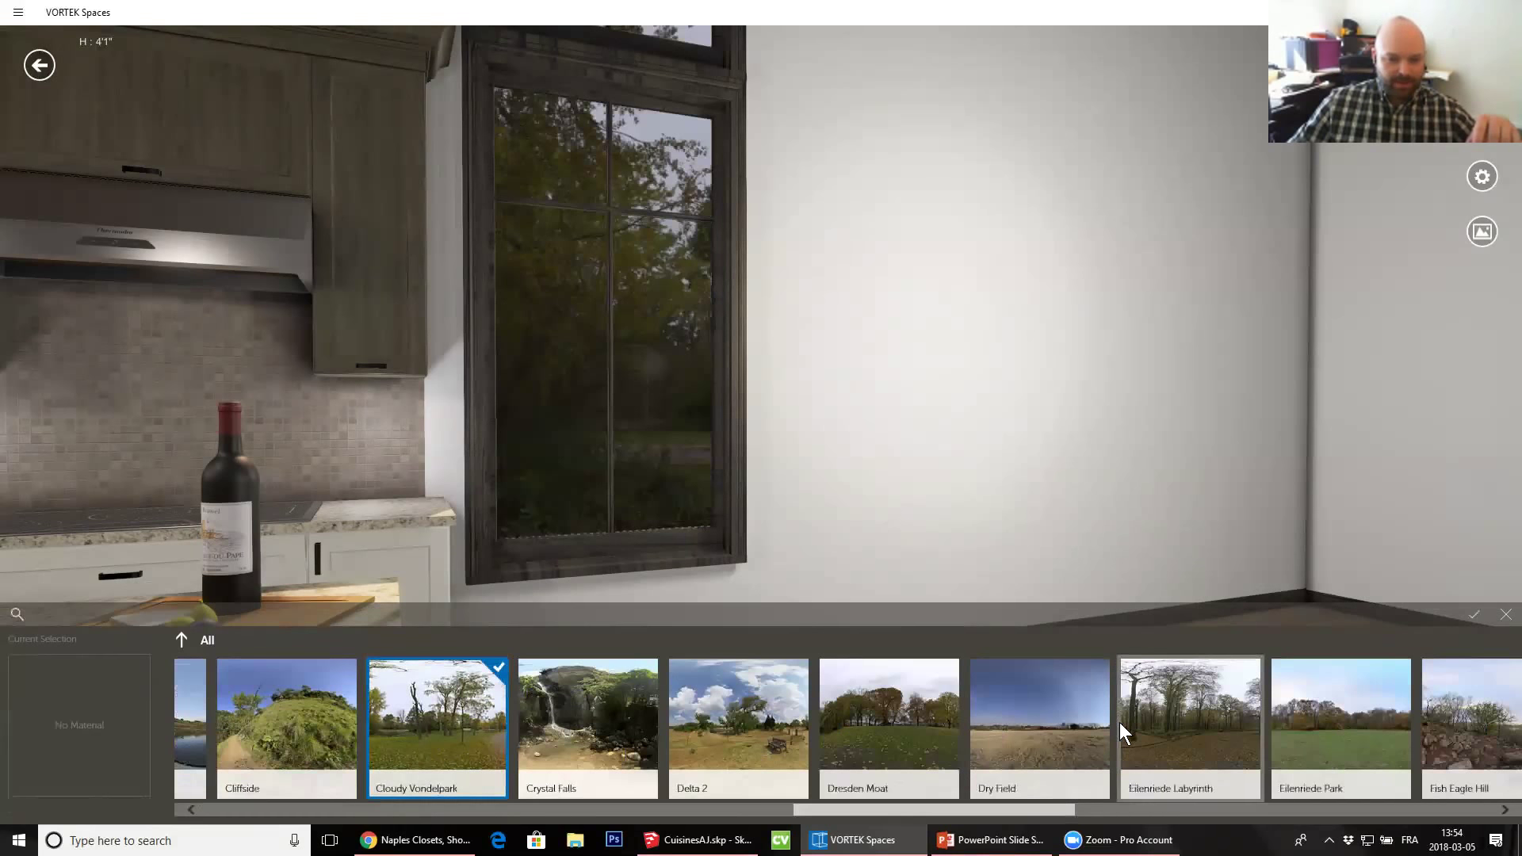
double_click(394, 731)
Examine the sun shafts in the park scenery outside the house and the backdrop through the kitchen windows
left_click_drag(642, 446, 908, 447)
scroll(980, 373, "up", 10)
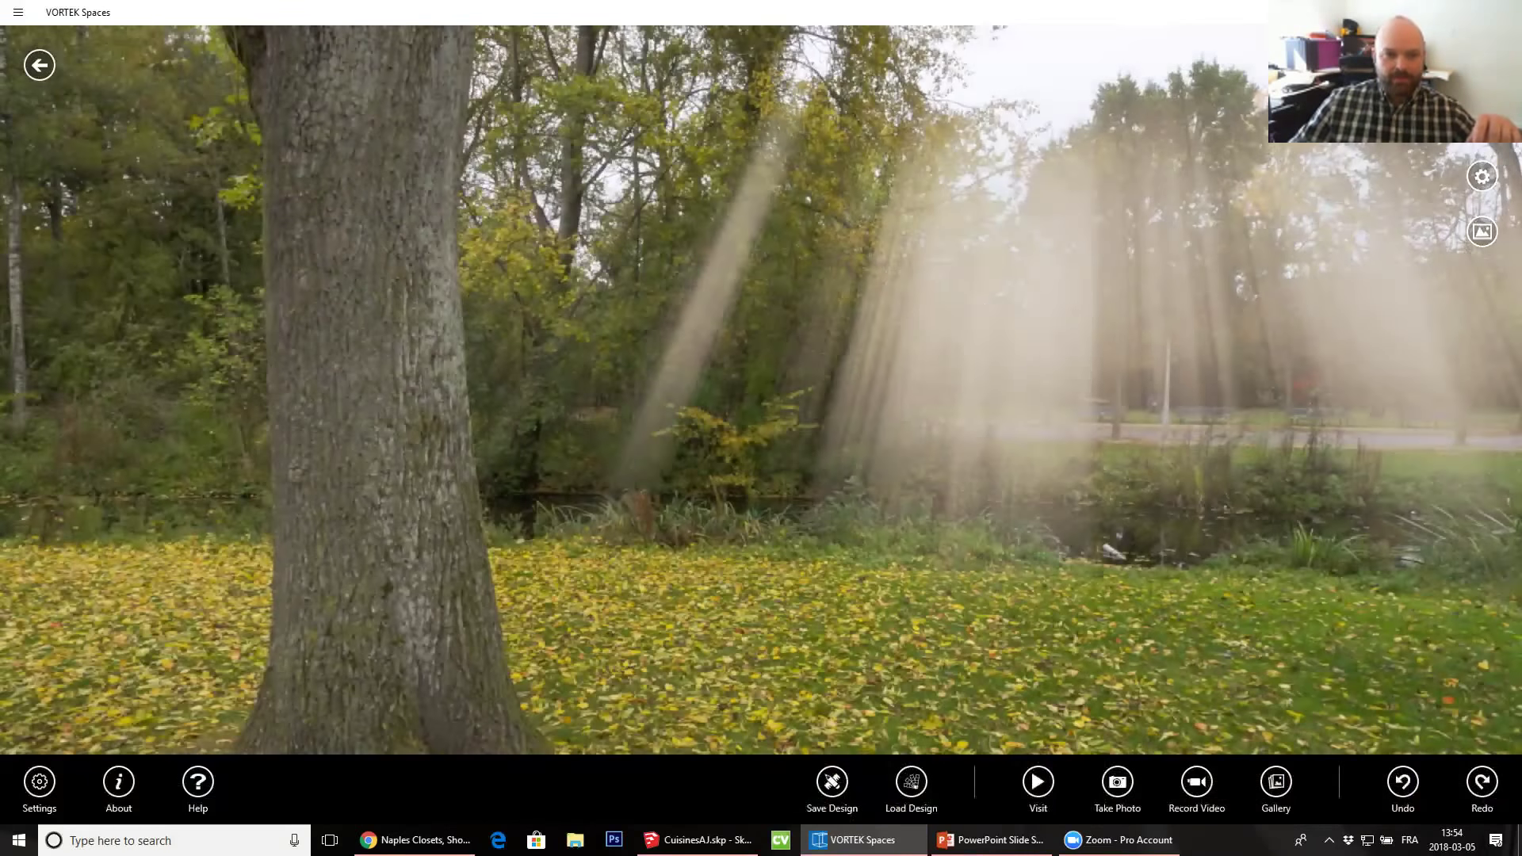
left_click_drag(980, 365, 763, 282)
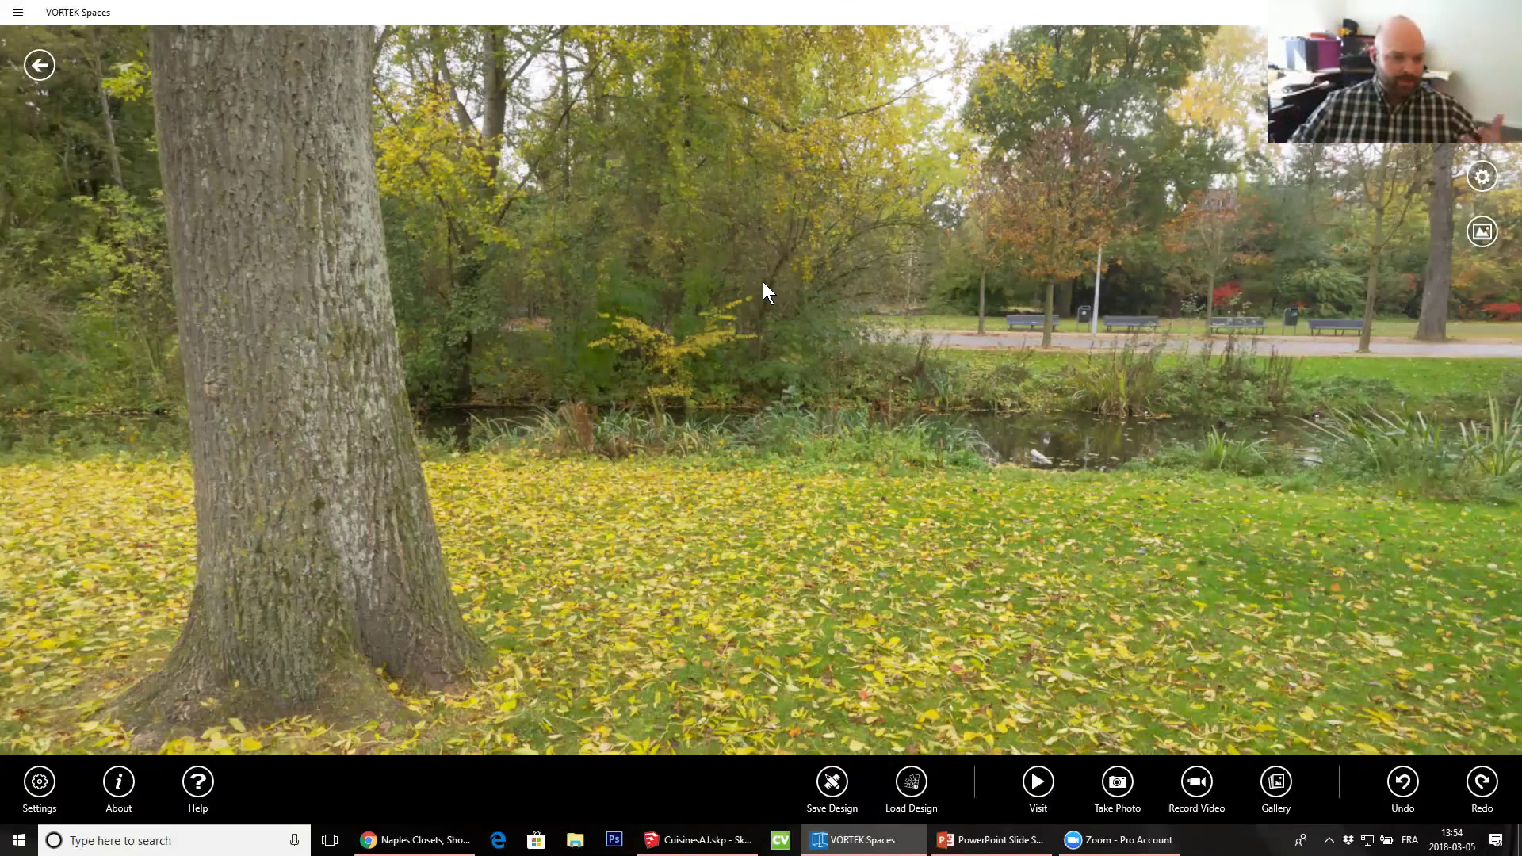
scroll(763, 283, "down", 5)
scroll(762, 282, "up", 2)
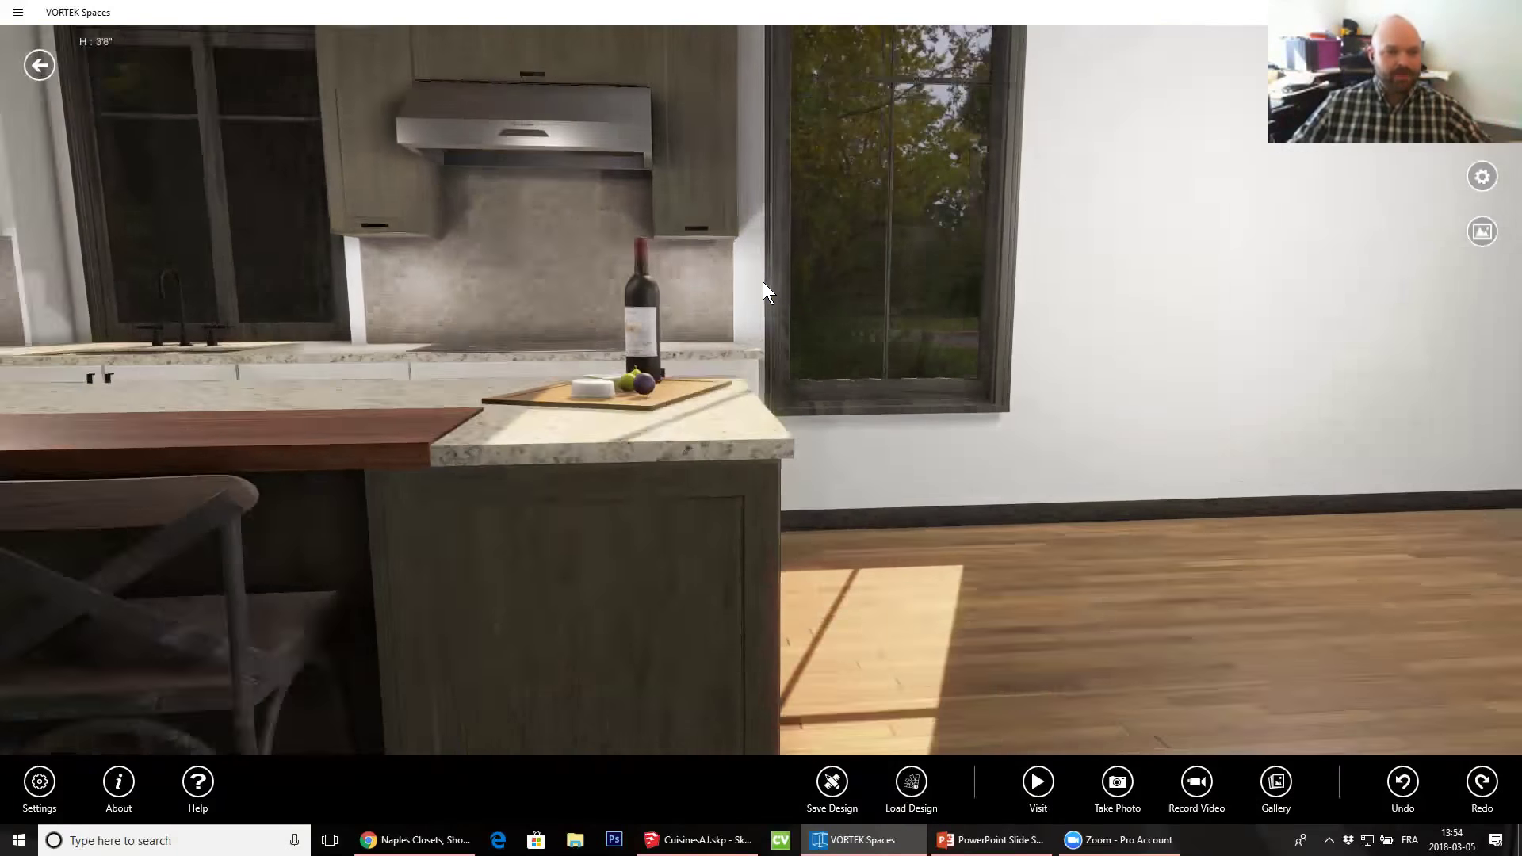
scroll(948, 383, "up", 5)
left_click_drag(949, 383, 357, 388)
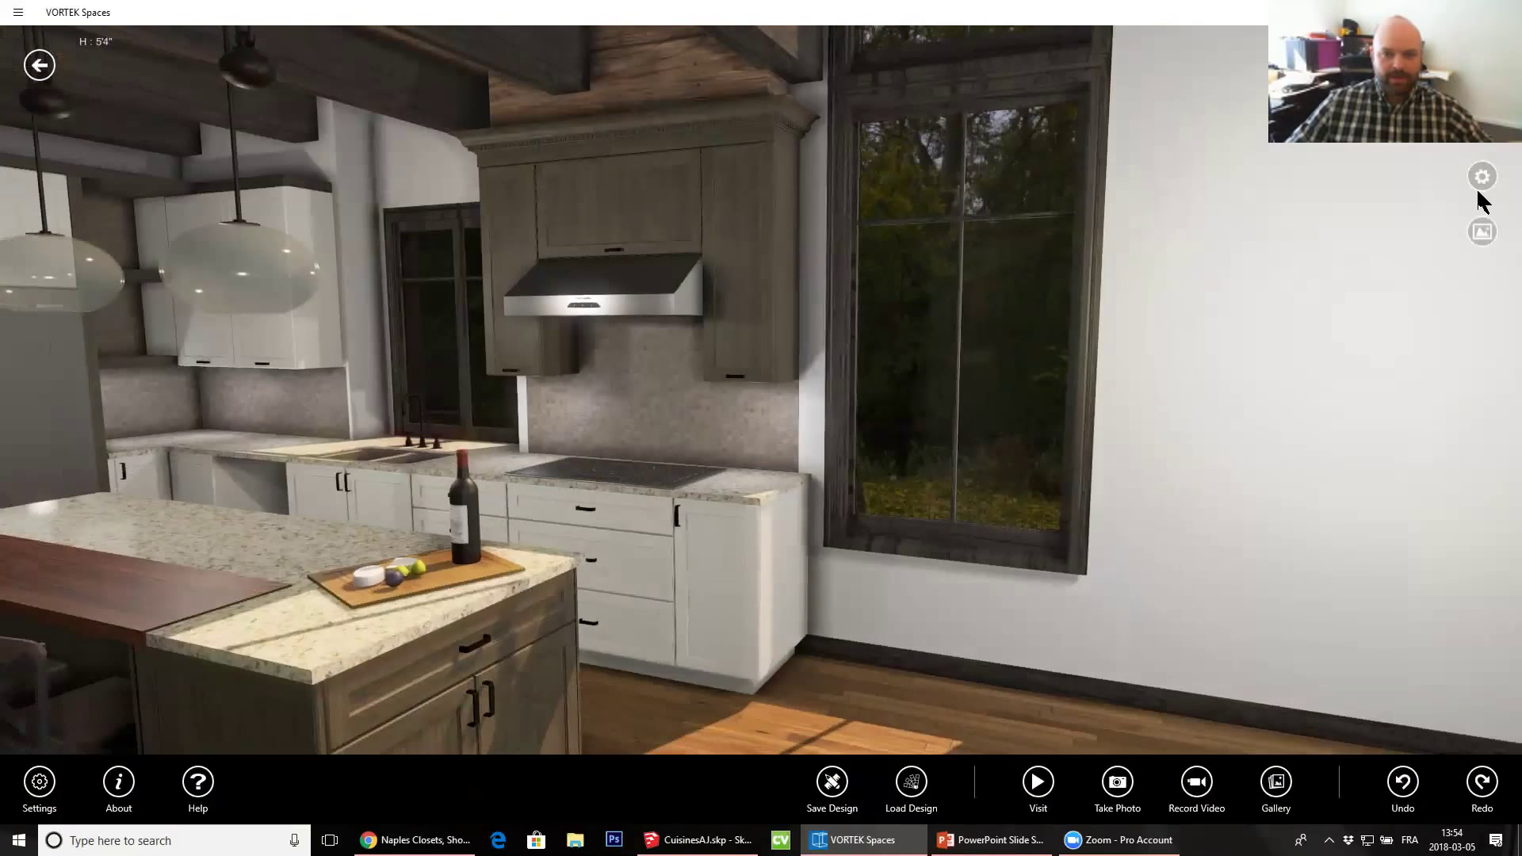
Raise the skybox exposure to just over a third of the range and rotate the skybox to about a quarter of its range
left_click(1478, 181)
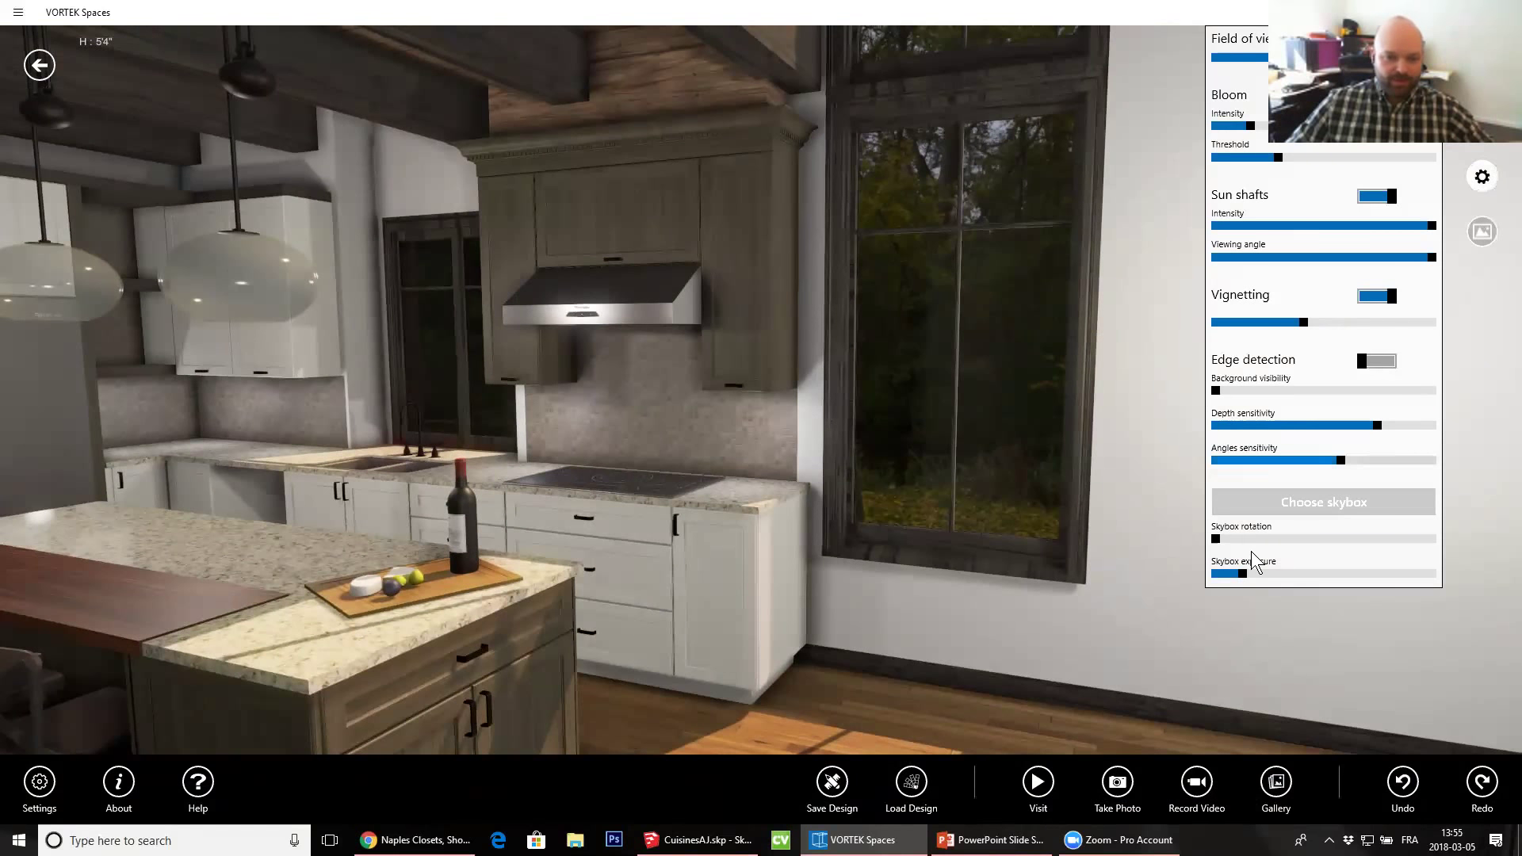
left_click_drag(1246, 577, 1413, 543)
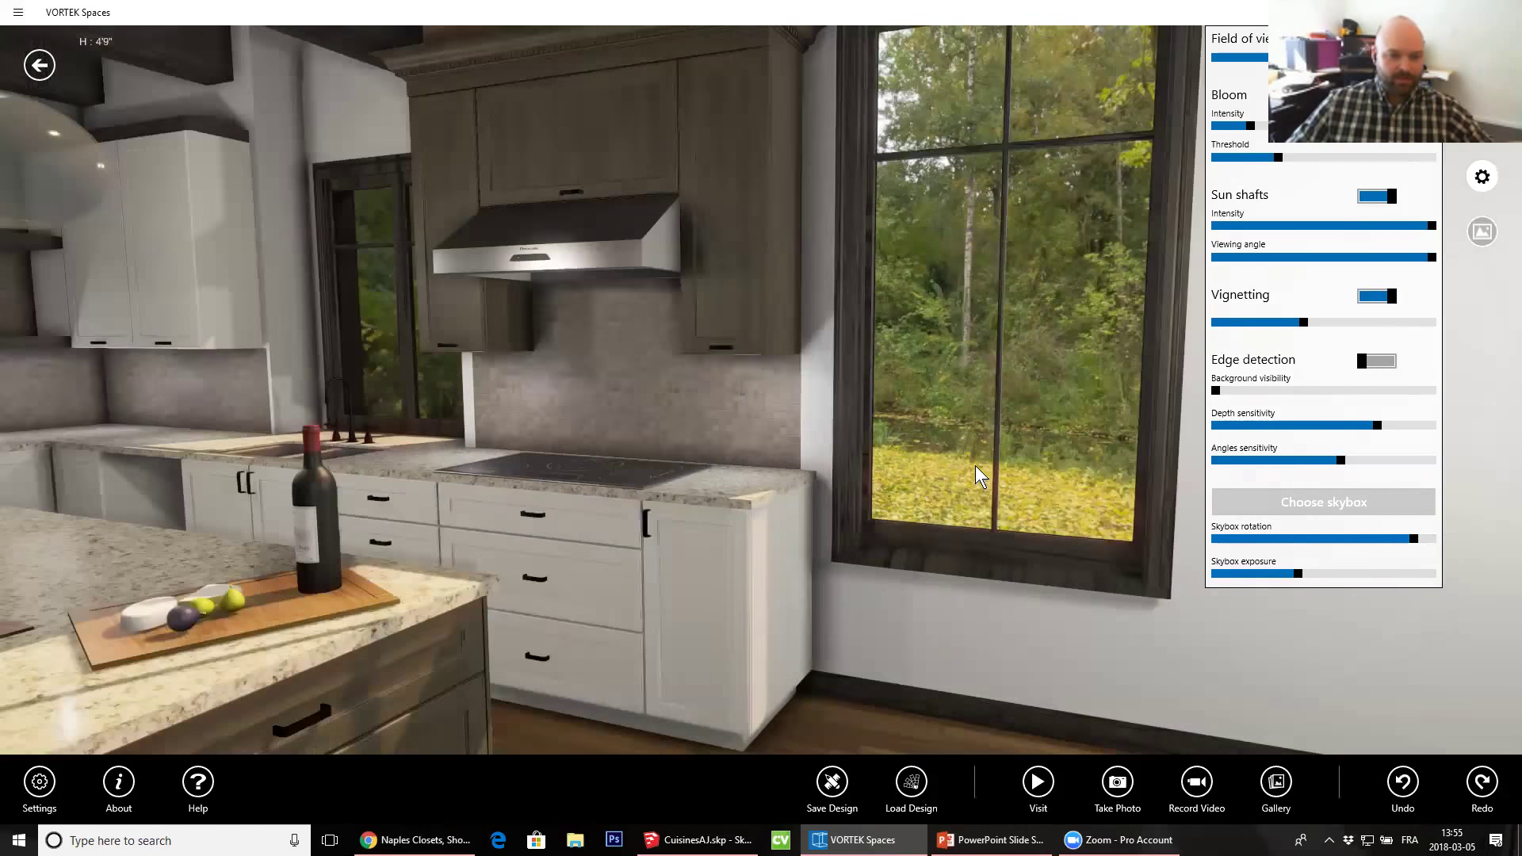
scroll(975, 476, "up", 3)
left_click_drag(976, 475, 394, 469)
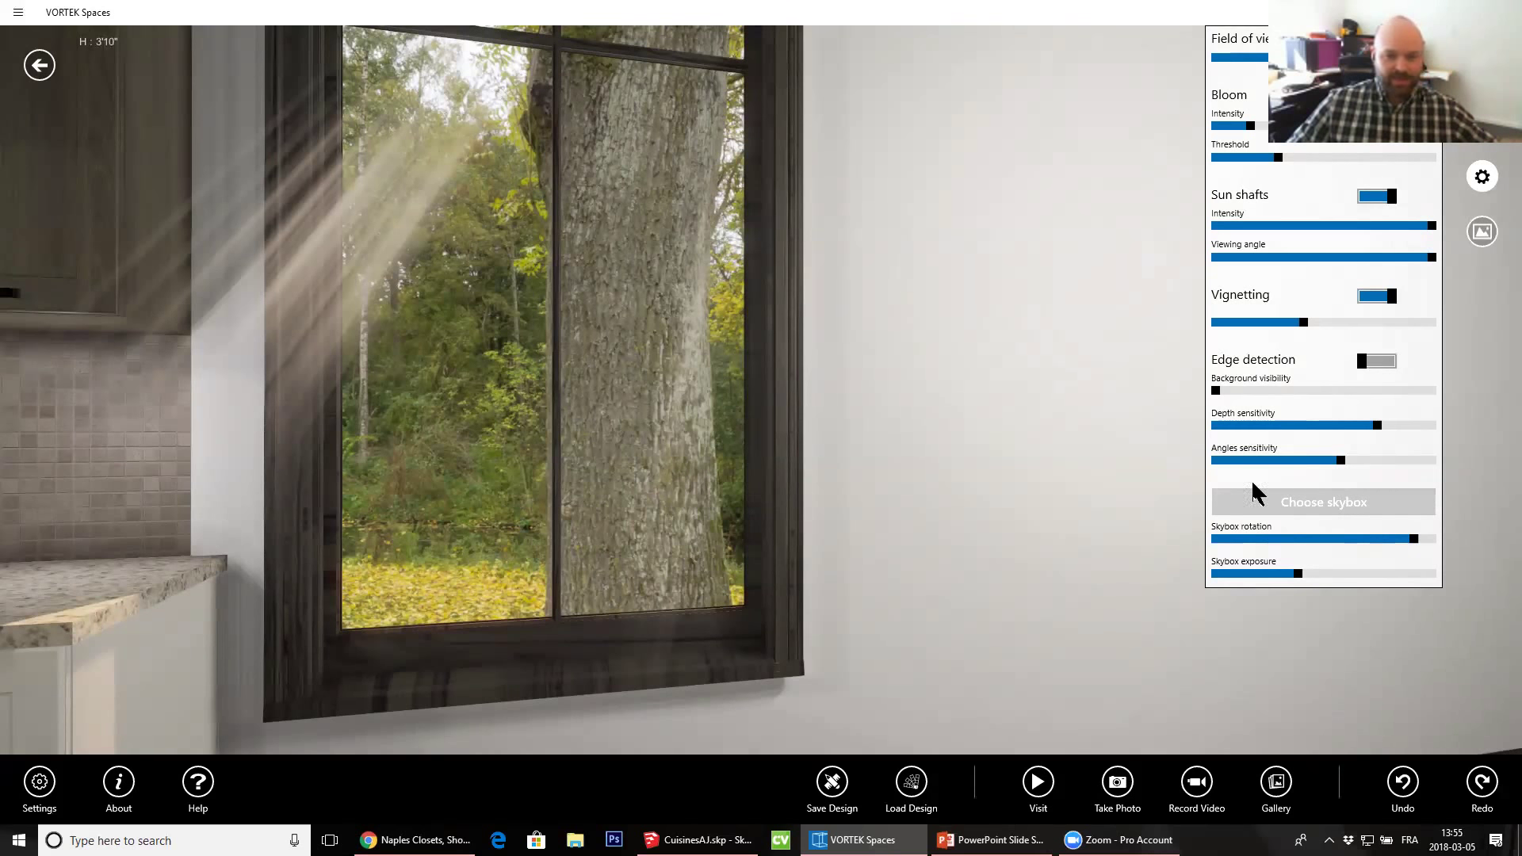
left_click_drag(1415, 541, 1273, 540)
Review the whole kitchen with the window backdrop and floor sunlight from beyond the island, with the effects settings closed
left_click_drag(442, 449, 344, 409)
scroll(344, 409, "down", 5)
left_click_drag(867, 391, 1240, 265)
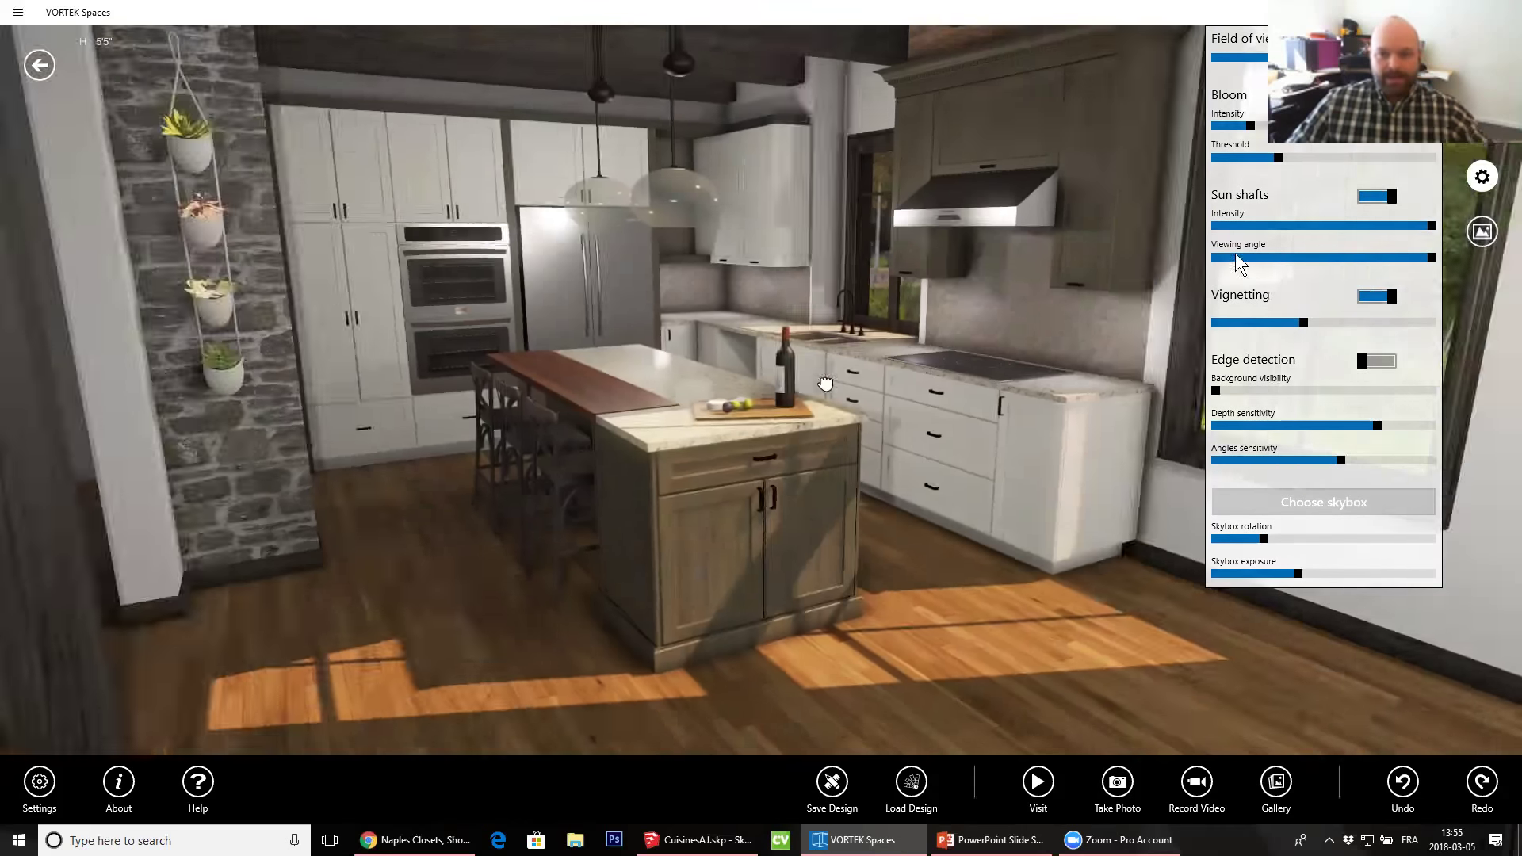
middle_click_drag(854, 539, 753, 432)
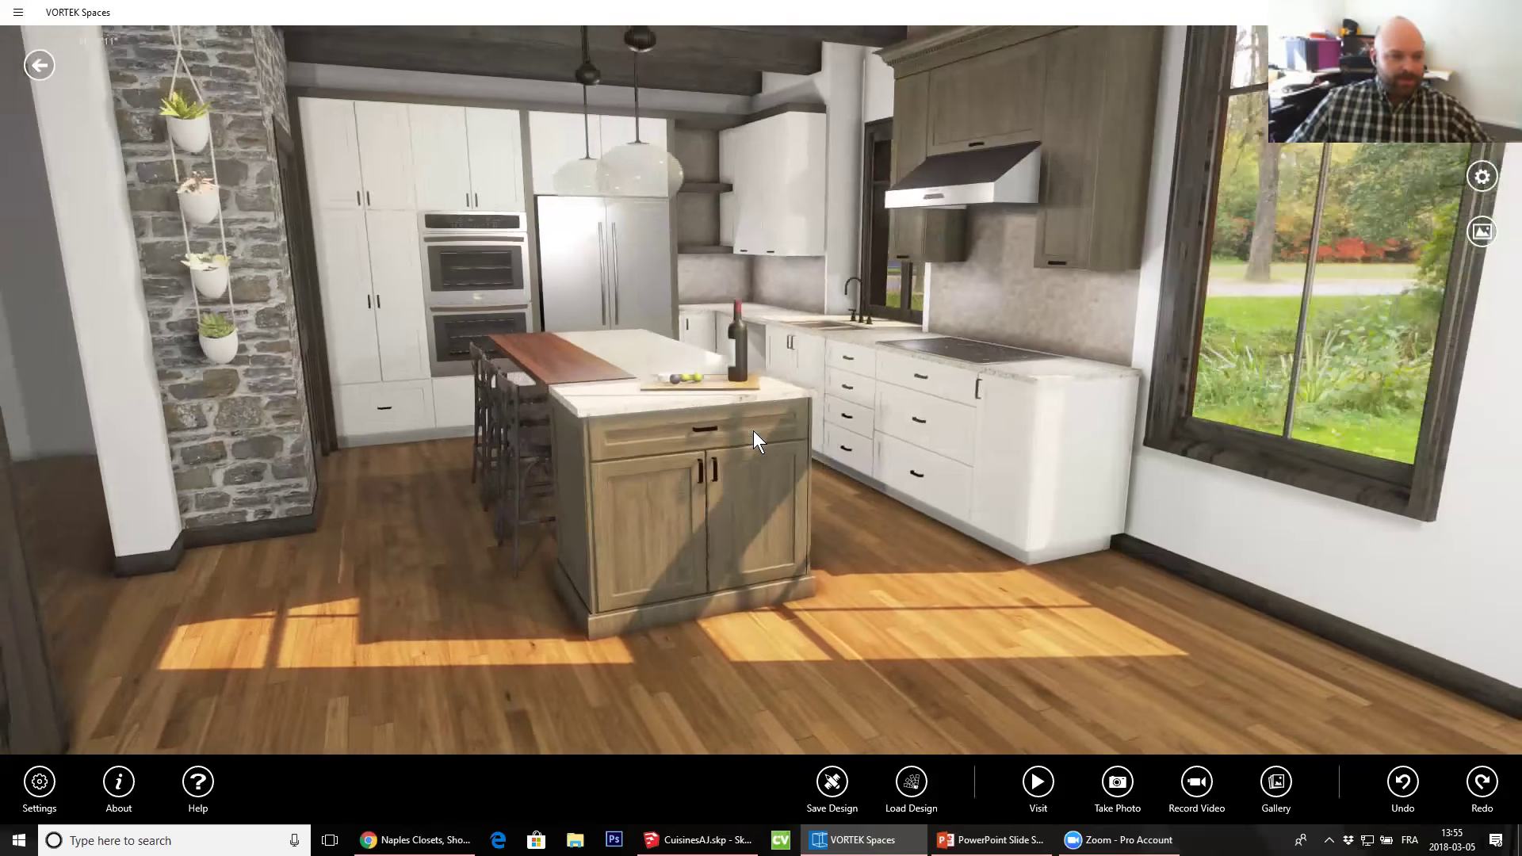
left_click_drag(646, 353, 705, 452)
scroll(747, 452, "up", 2)
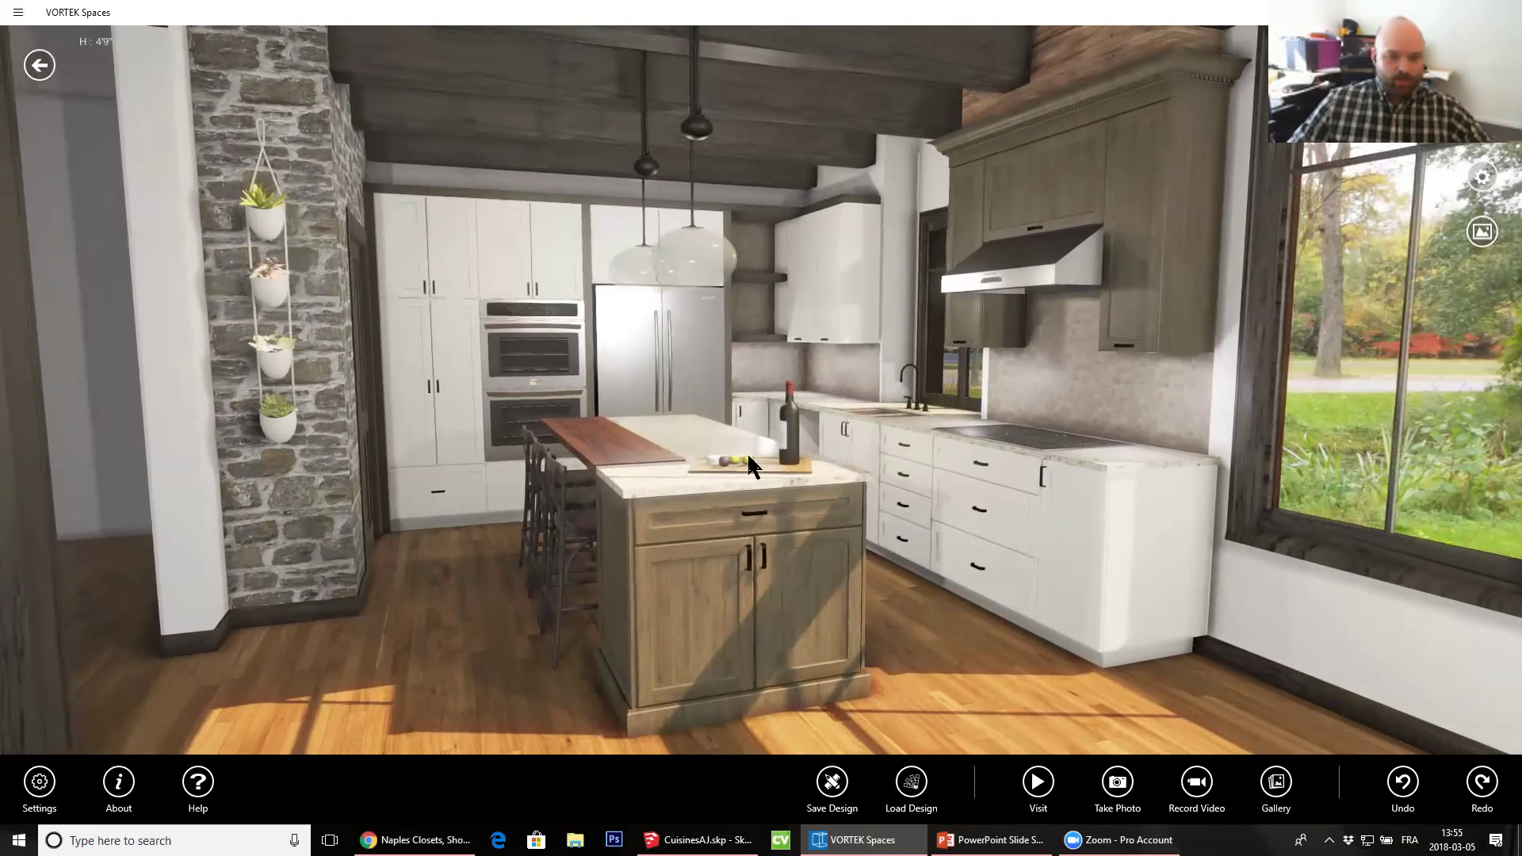
Delete the saved camera view whose name starts with Last, and switch to the CuisinesAJ.skp model in SketchUp
left_click(1482, 231)
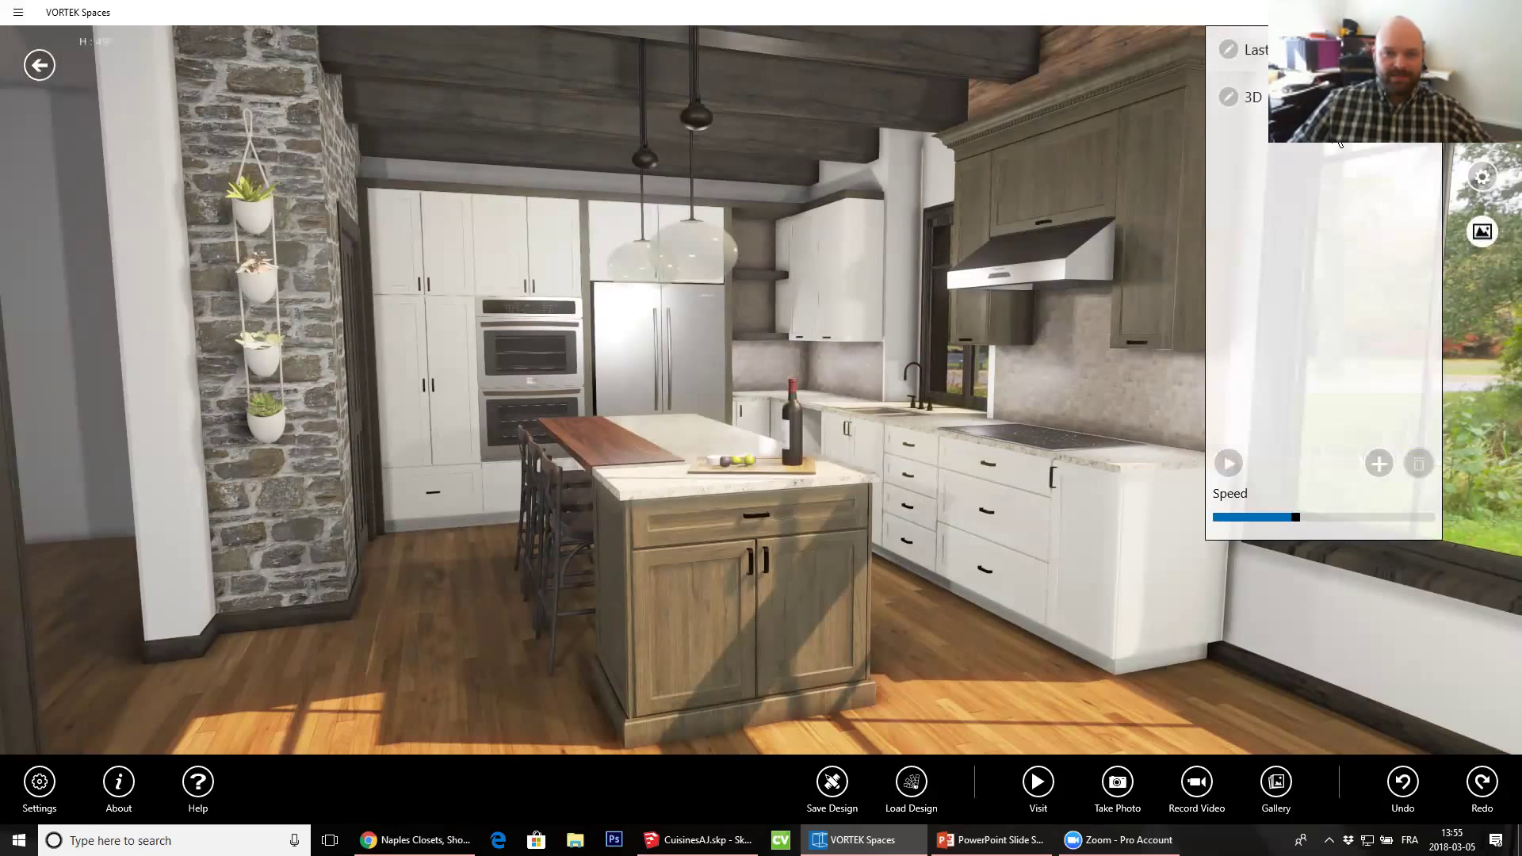
left_click(1419, 467)
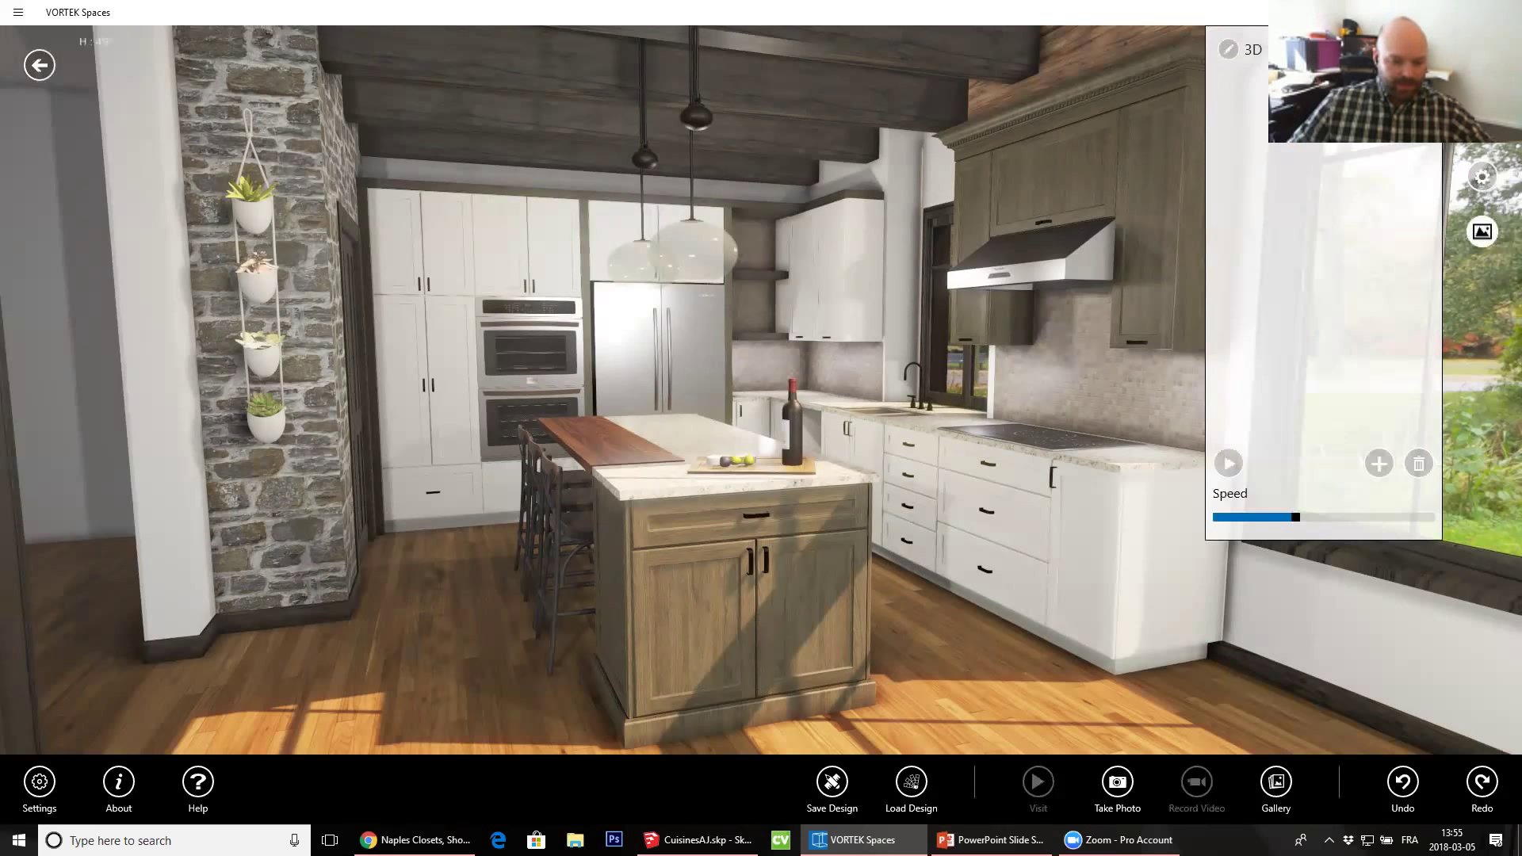
left_click(696, 840)
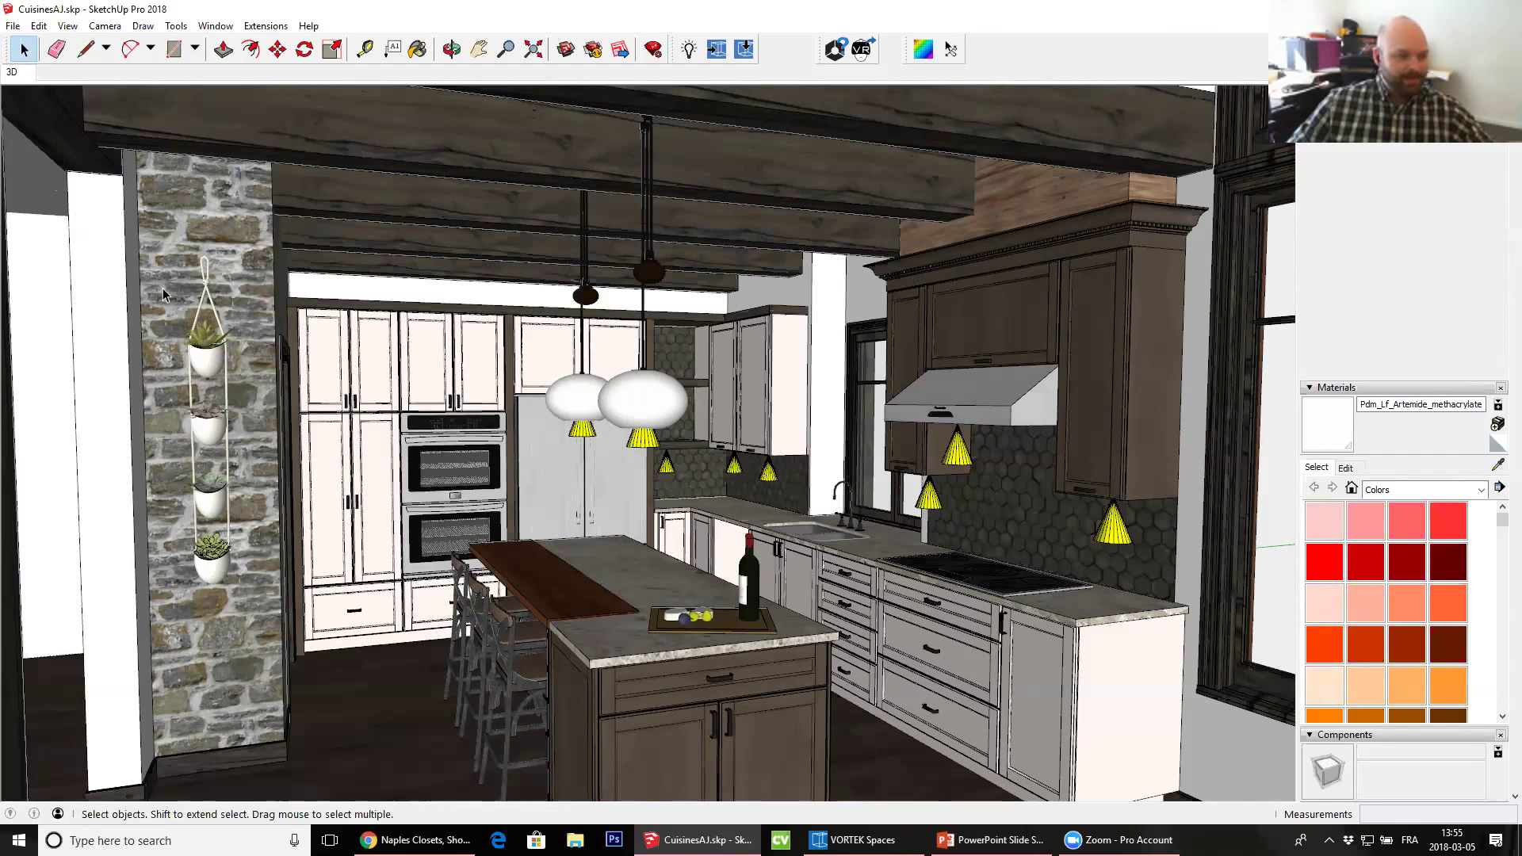
Recall the 3D scene in the SketchUp model, and review the kitchen from the 3D viewpoint back in VORTEK Spaces
left_click(13, 71)
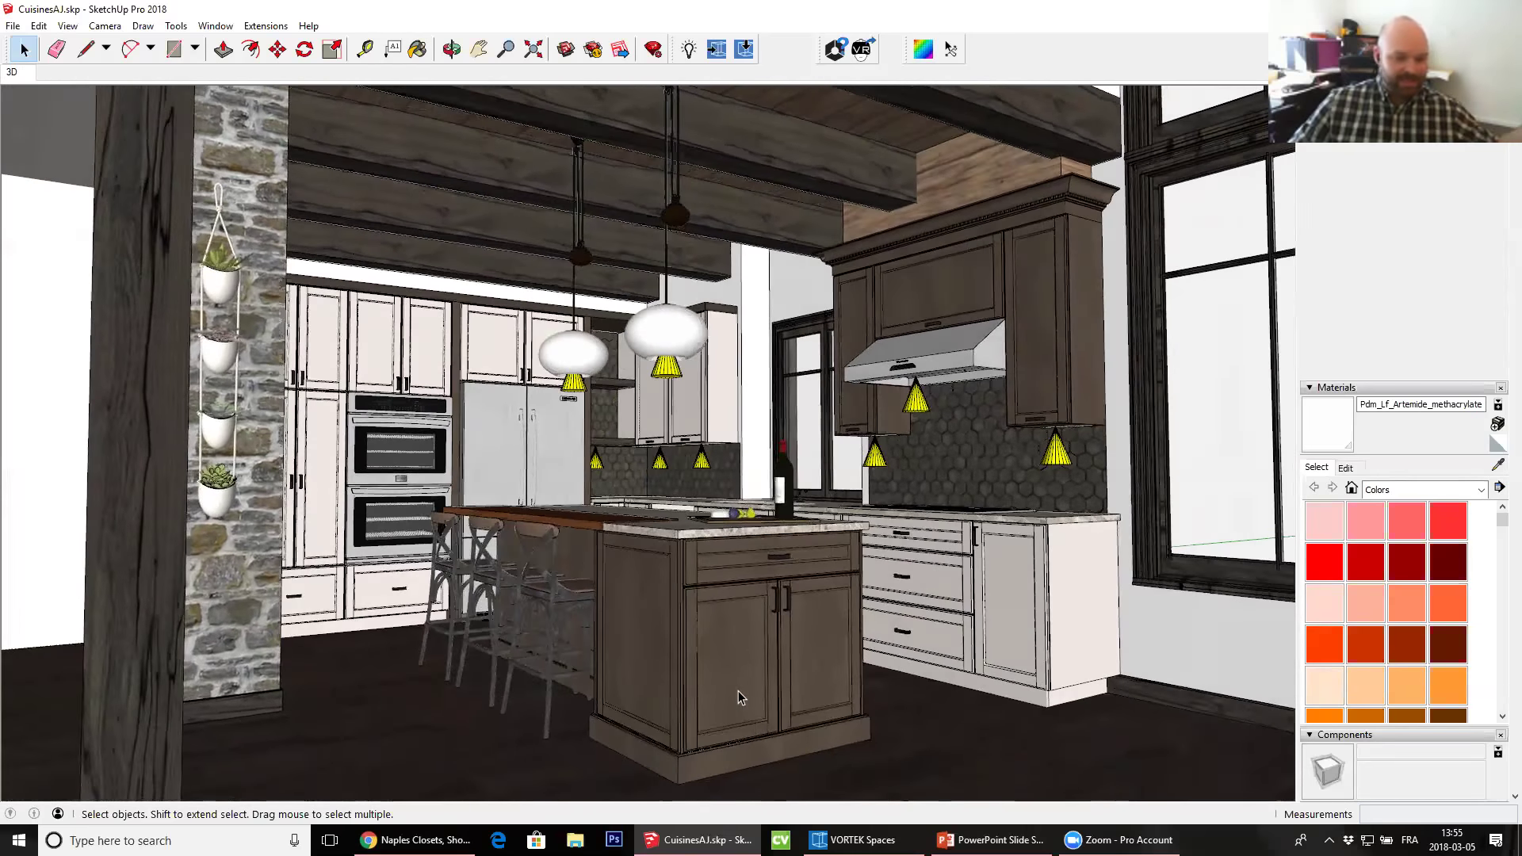
left_click(904, 840)
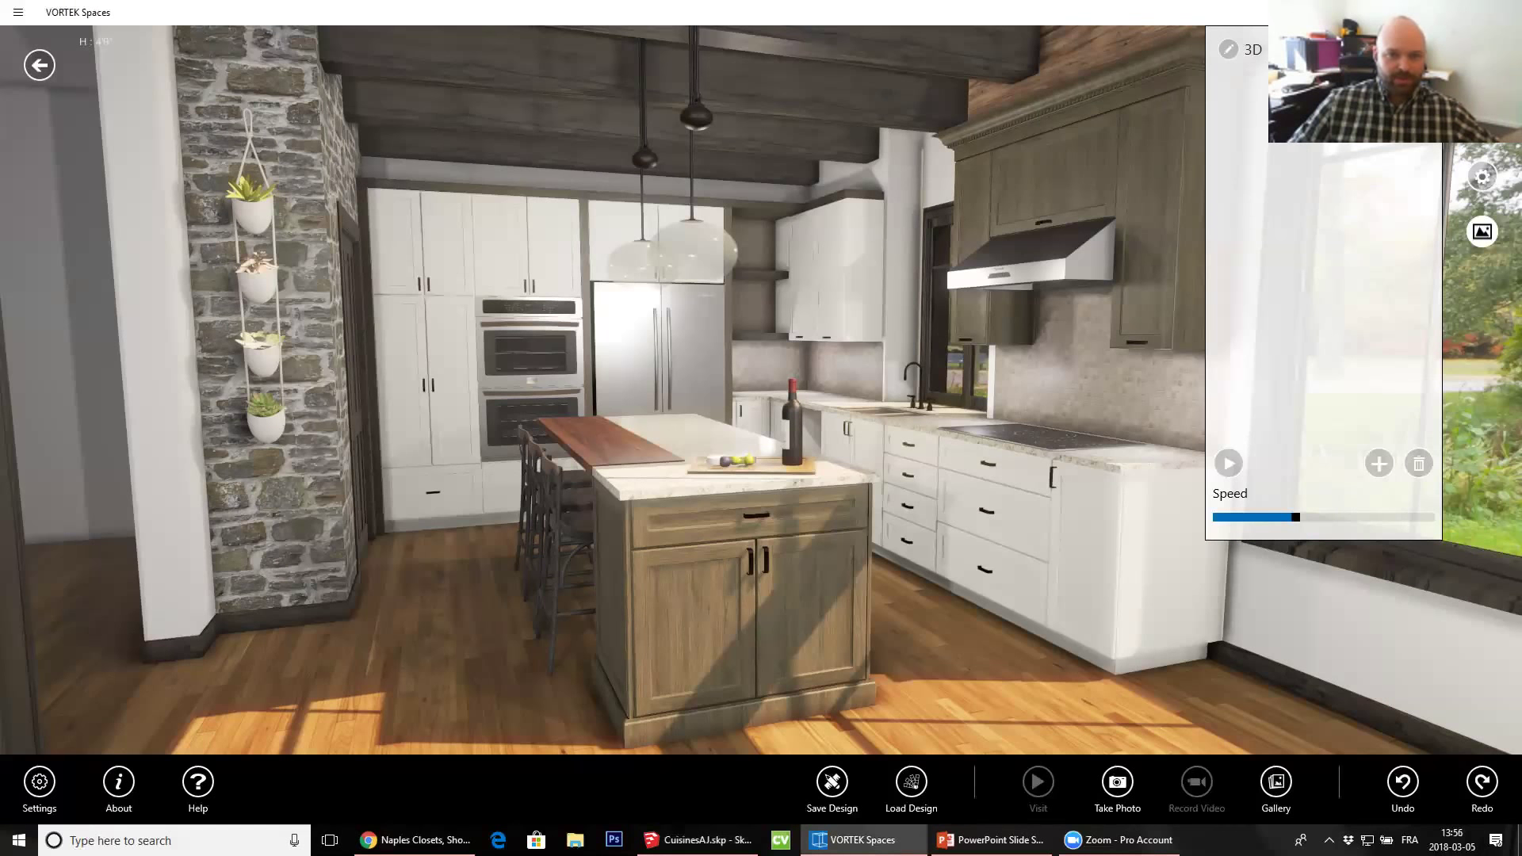
left_click(1058, 451)
left_click_drag(1057, 450, 1051, 465)
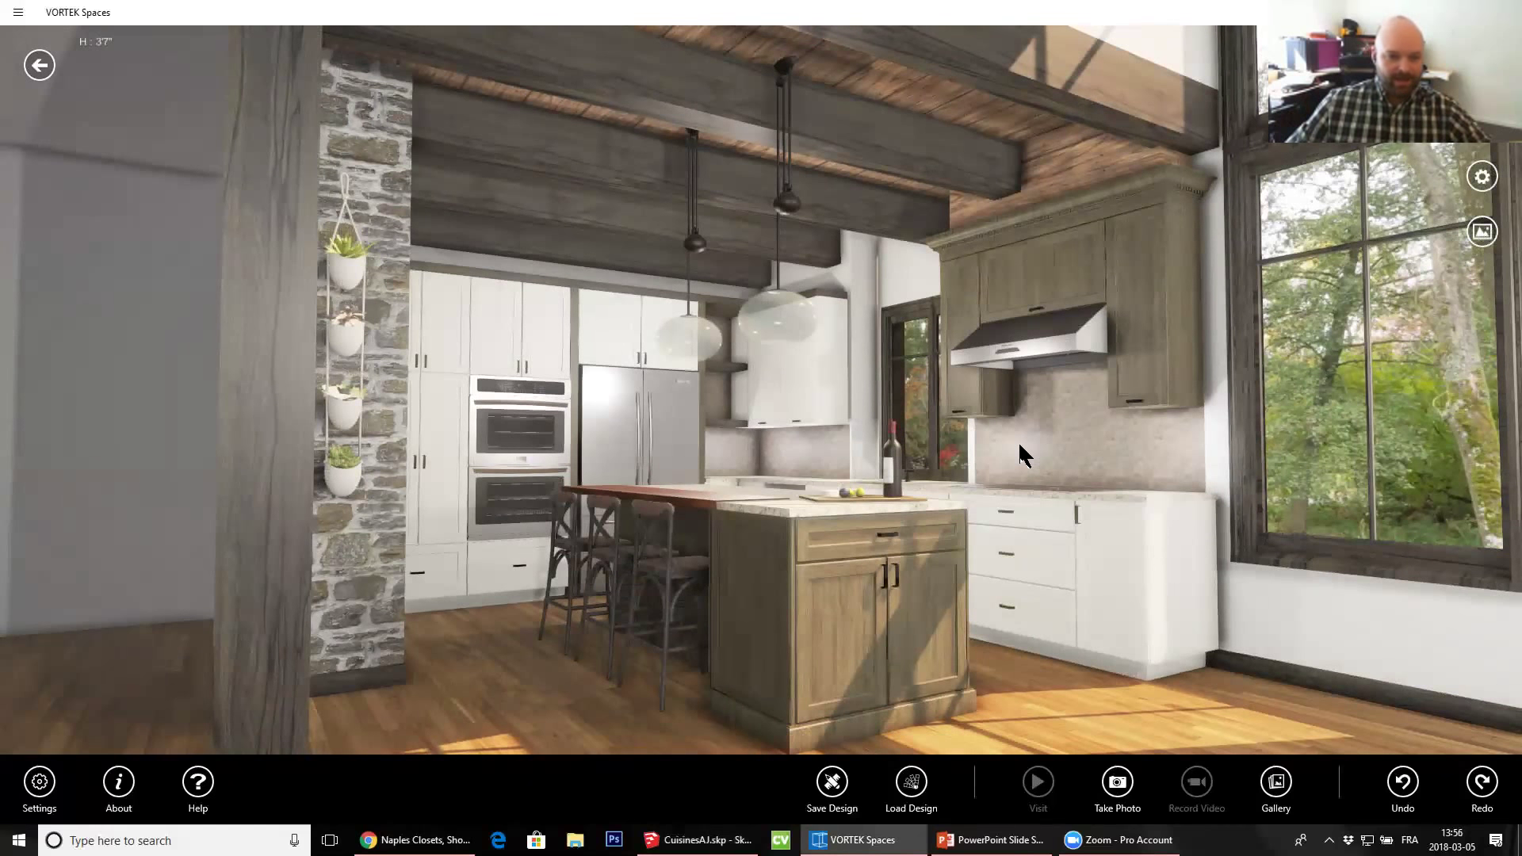
Save a viewpoint facing the stools along the island's back side, and give it a name starting with Back
left_click(577, 521)
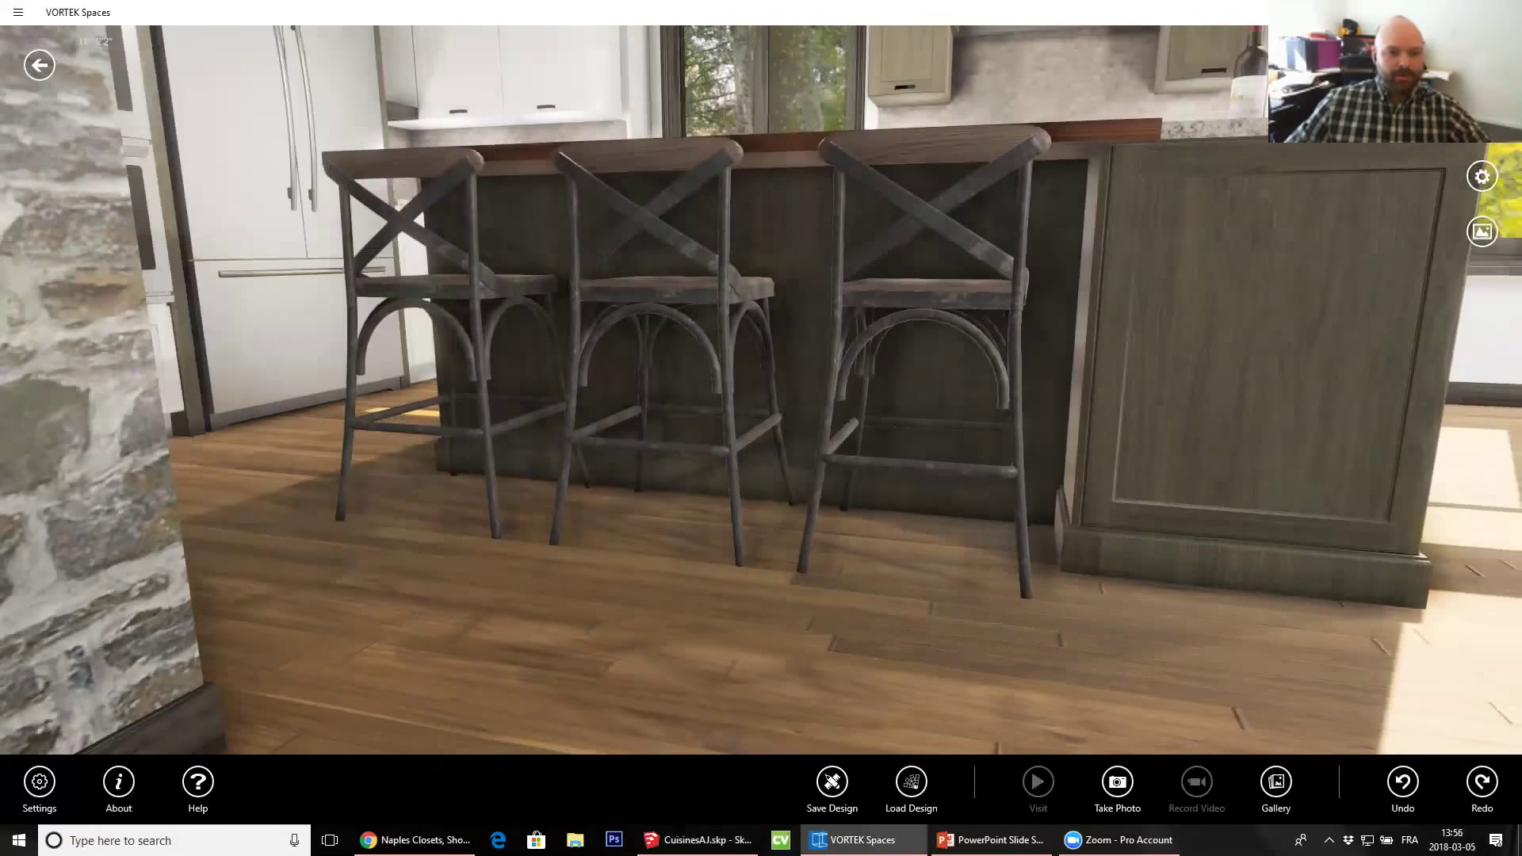
left_click_drag(549, 357, 514, 373)
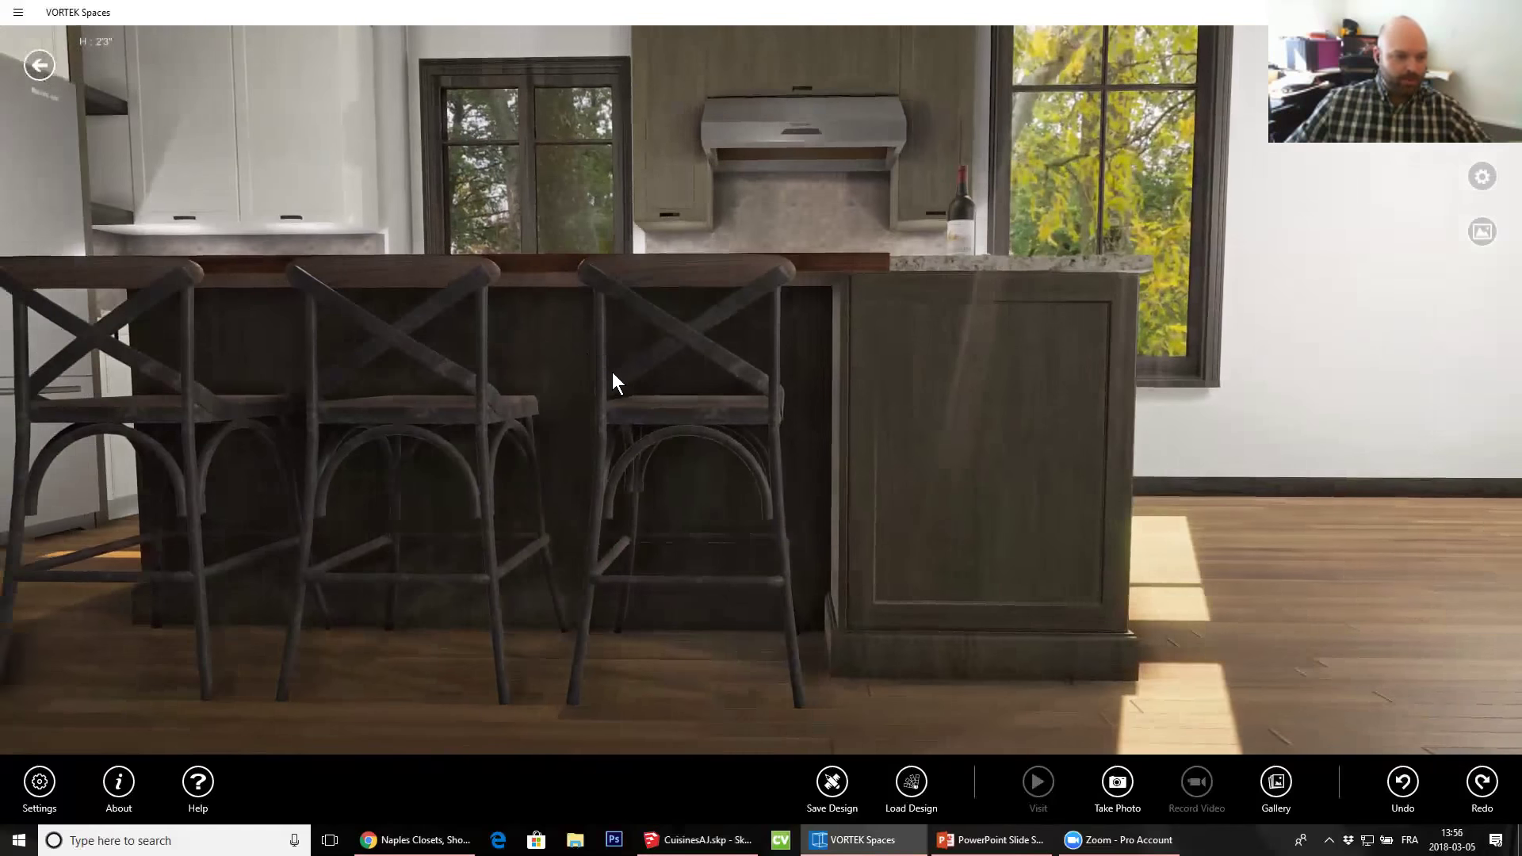
left_click(1481, 231)
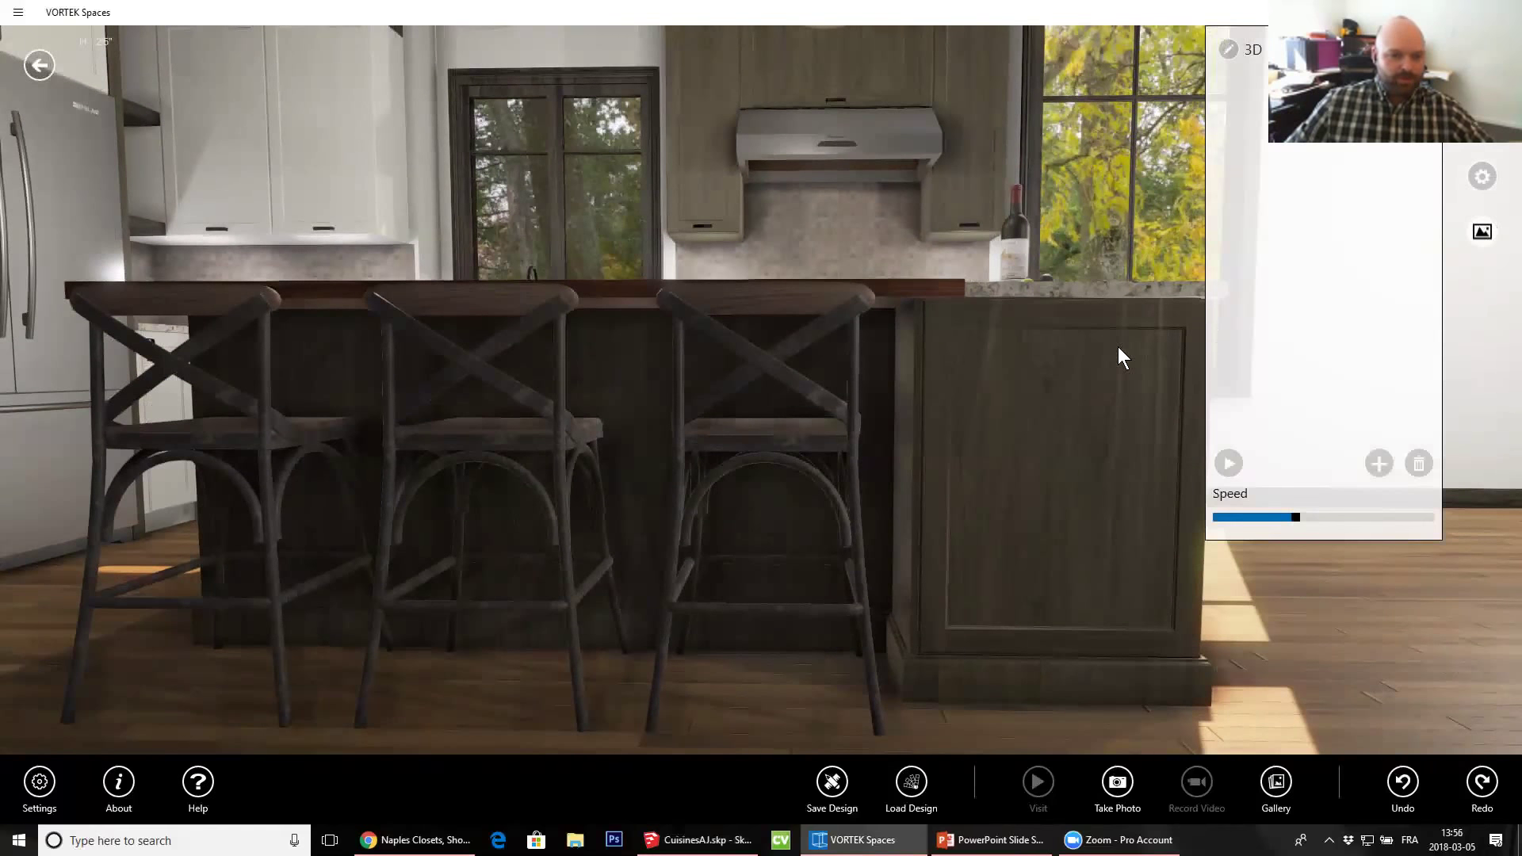
left_click(1380, 464)
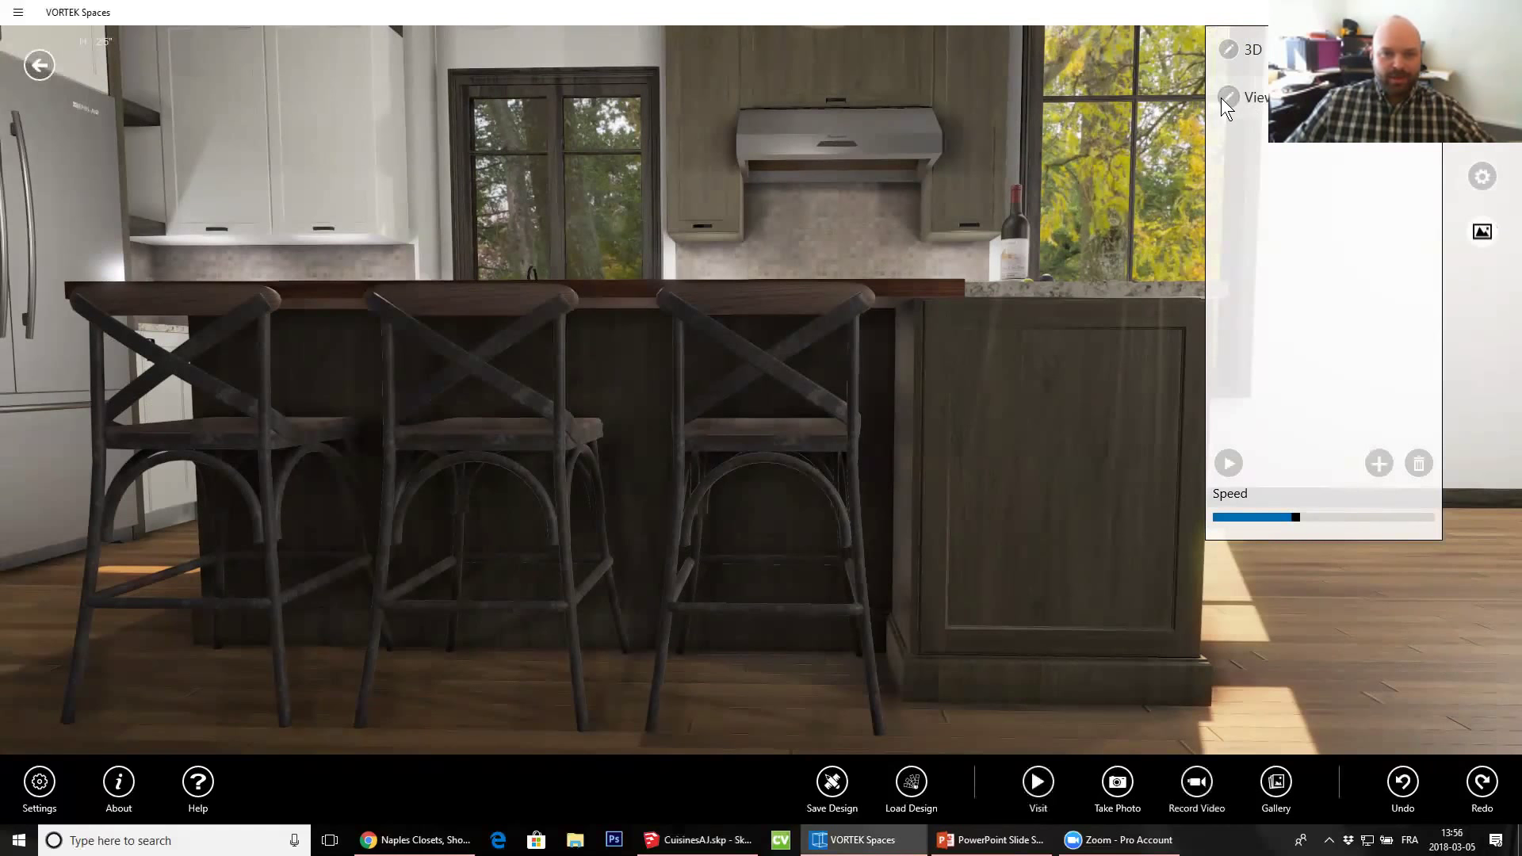
left_click(1229, 96)
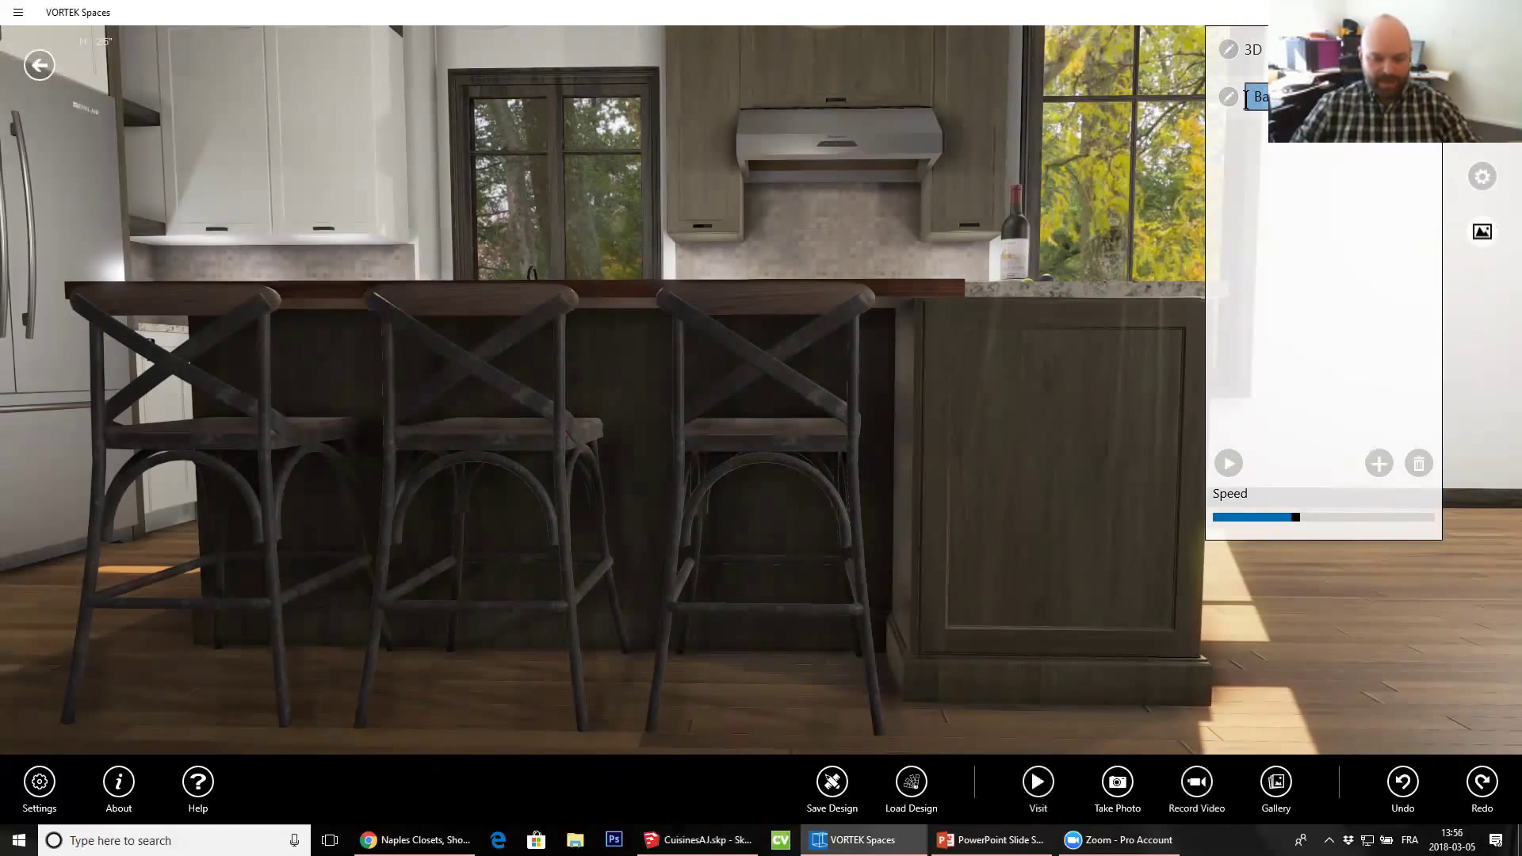
key("Return")
Save a viewpoint looking across the island's wood and stone tops toward the double oven and refrigerator
middle_click_drag(446, 412, 365, 698)
left_click_drag(662, 563, 389, 595)
left_click_drag(485, 584, 853, 567)
scroll(853, 568, "up", 1)
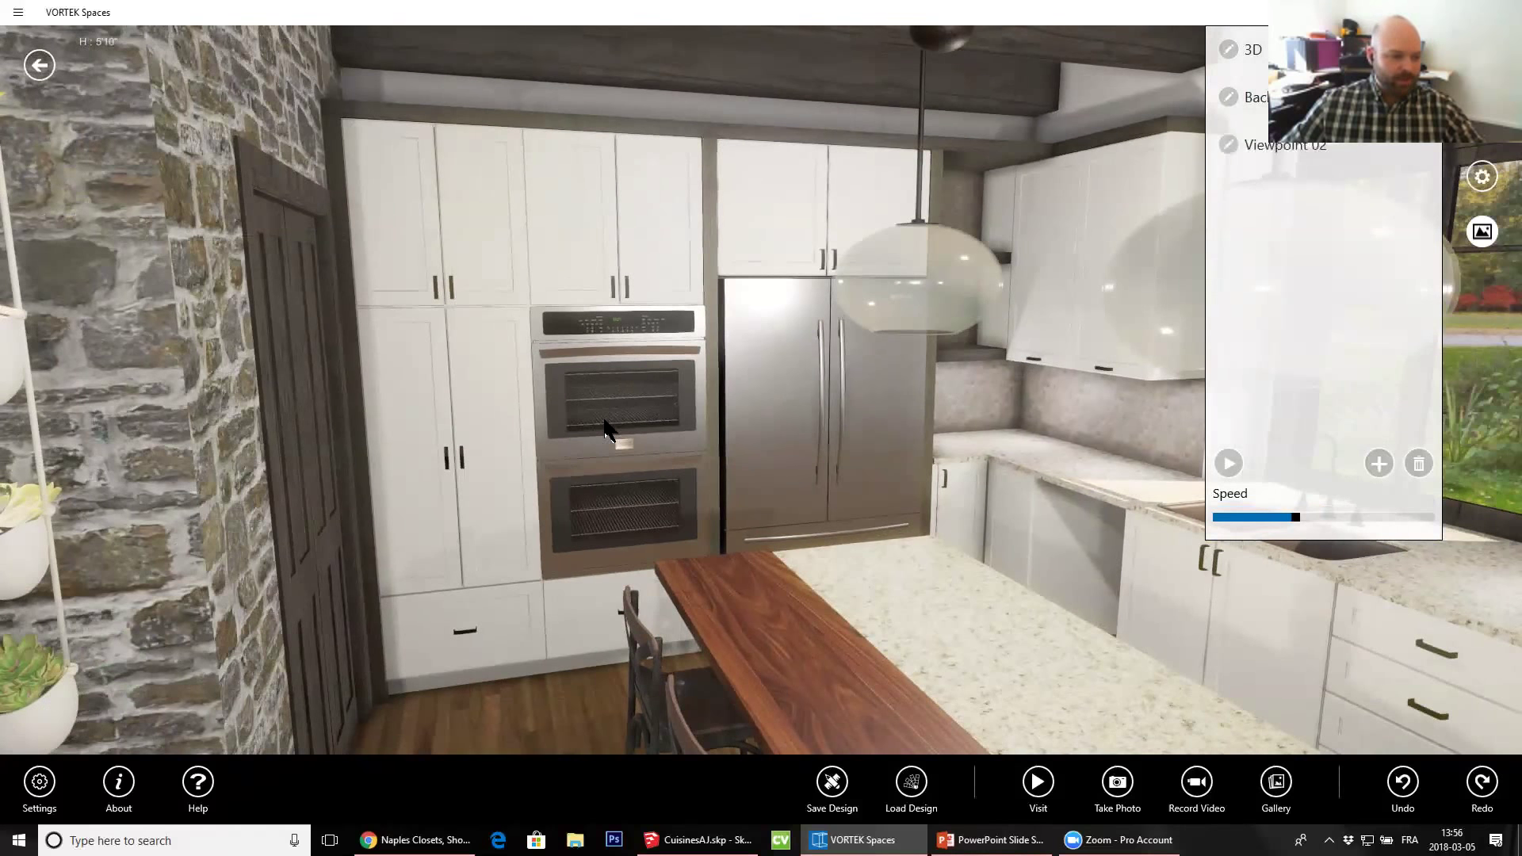
Save a close viewpoint of the double oven and the stainless refrigerator
scroll(605, 416, "up", 3)
left_click_drag(987, 352, 569, 280)
left_click_drag(539, 451, 913, 492)
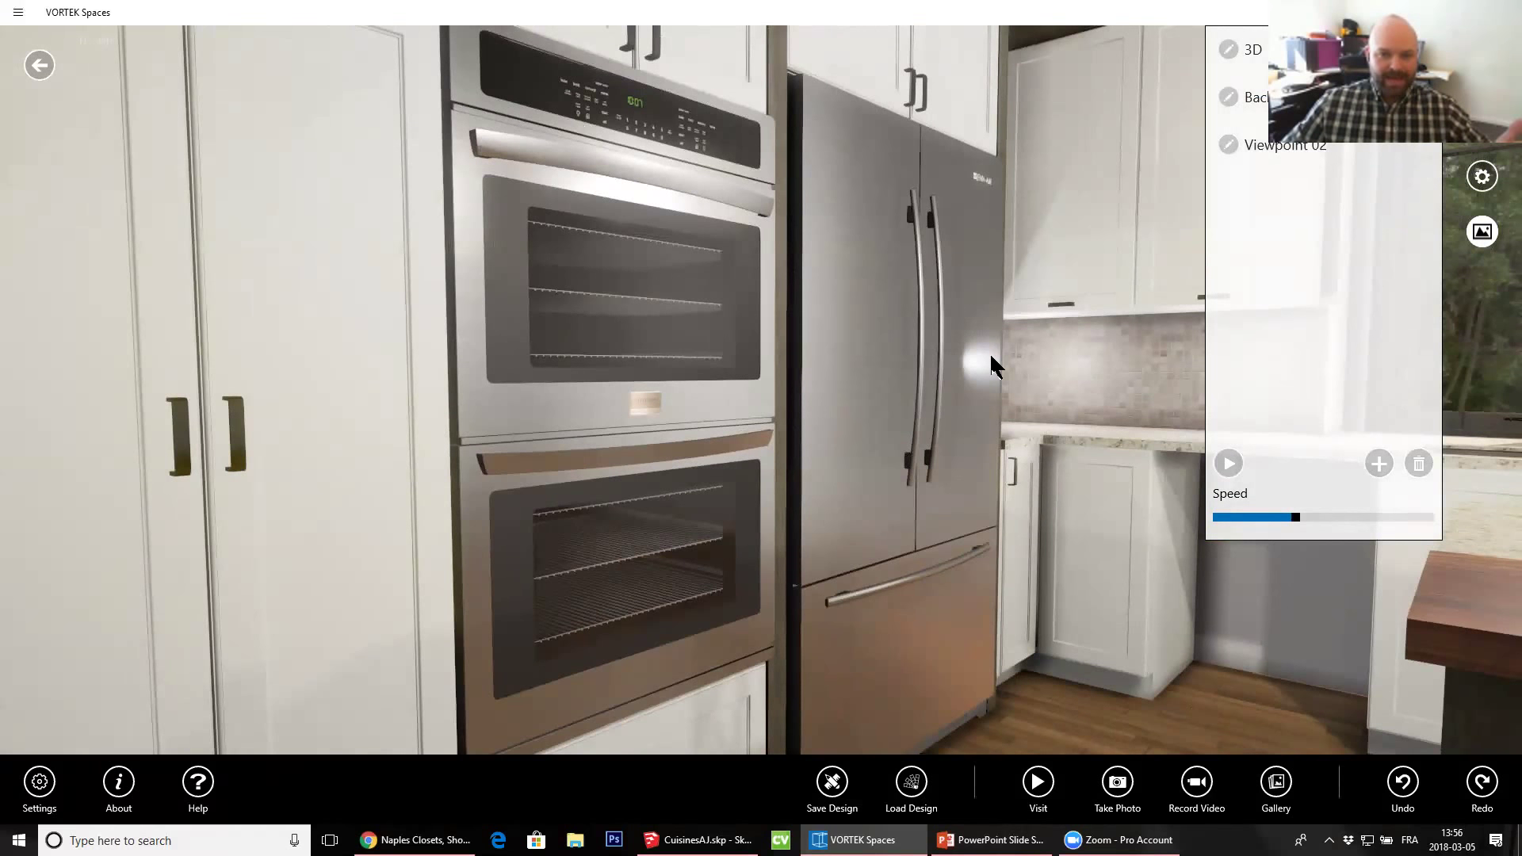
Save a close viewpoint of the double sink and black faucet in front of the window
left_click_drag(825, 372, 953, 322)
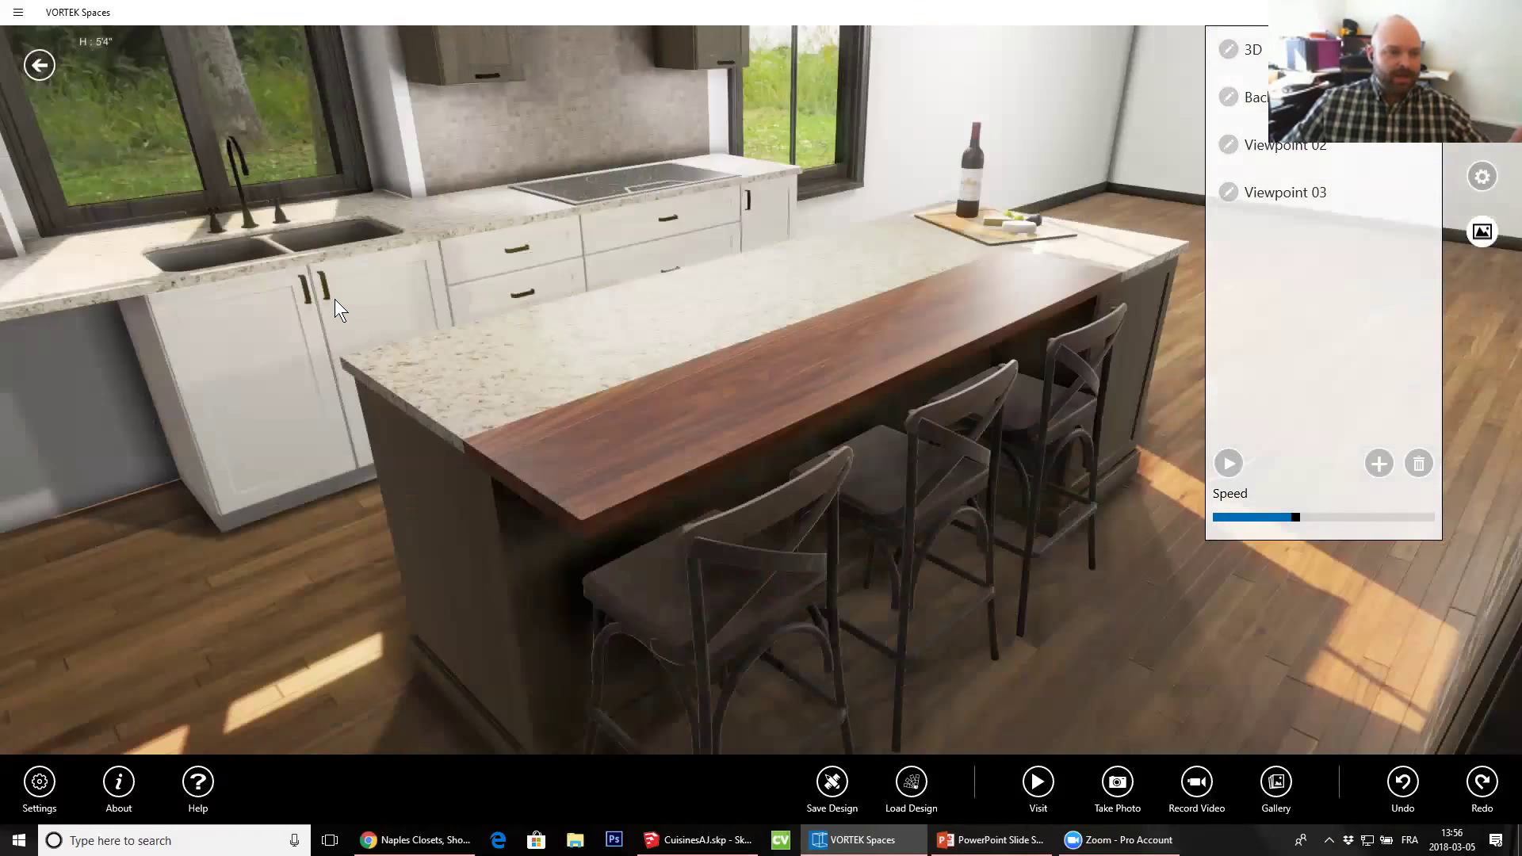
left_click_drag(336, 300, 382, 357)
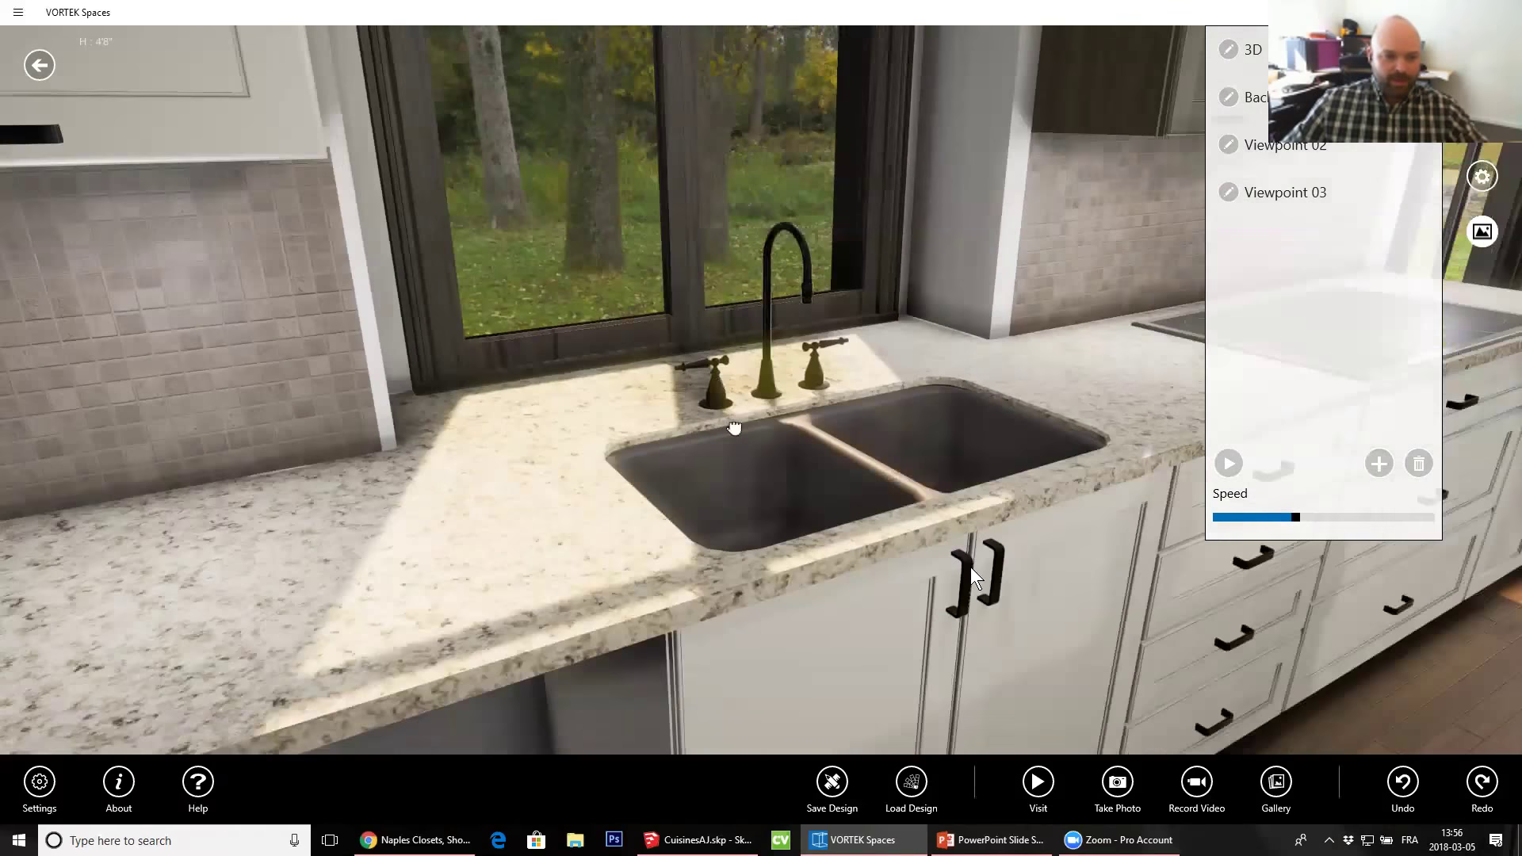
left_click(1380, 464)
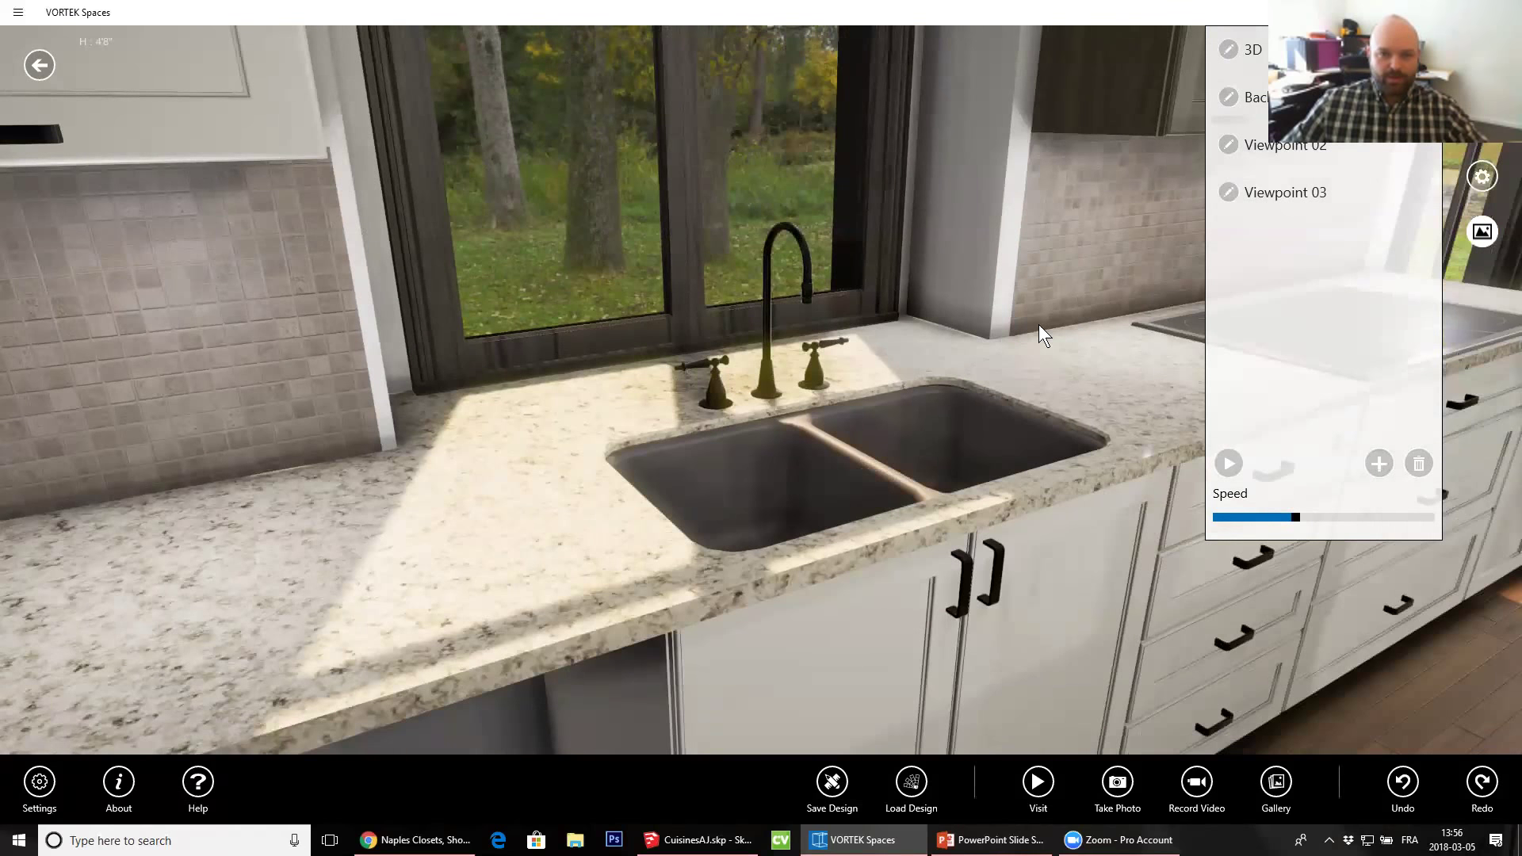
Save a low viewpoint down the aisle between the white drawer cabinets and the island
left_click_drag(390, 359, 511, 308)
middle_click_drag(500, 225, 626, 97)
scroll(628, 100, "up", 2)
left_click_drag(637, 117, 593, 252)
left_click(1378, 465)
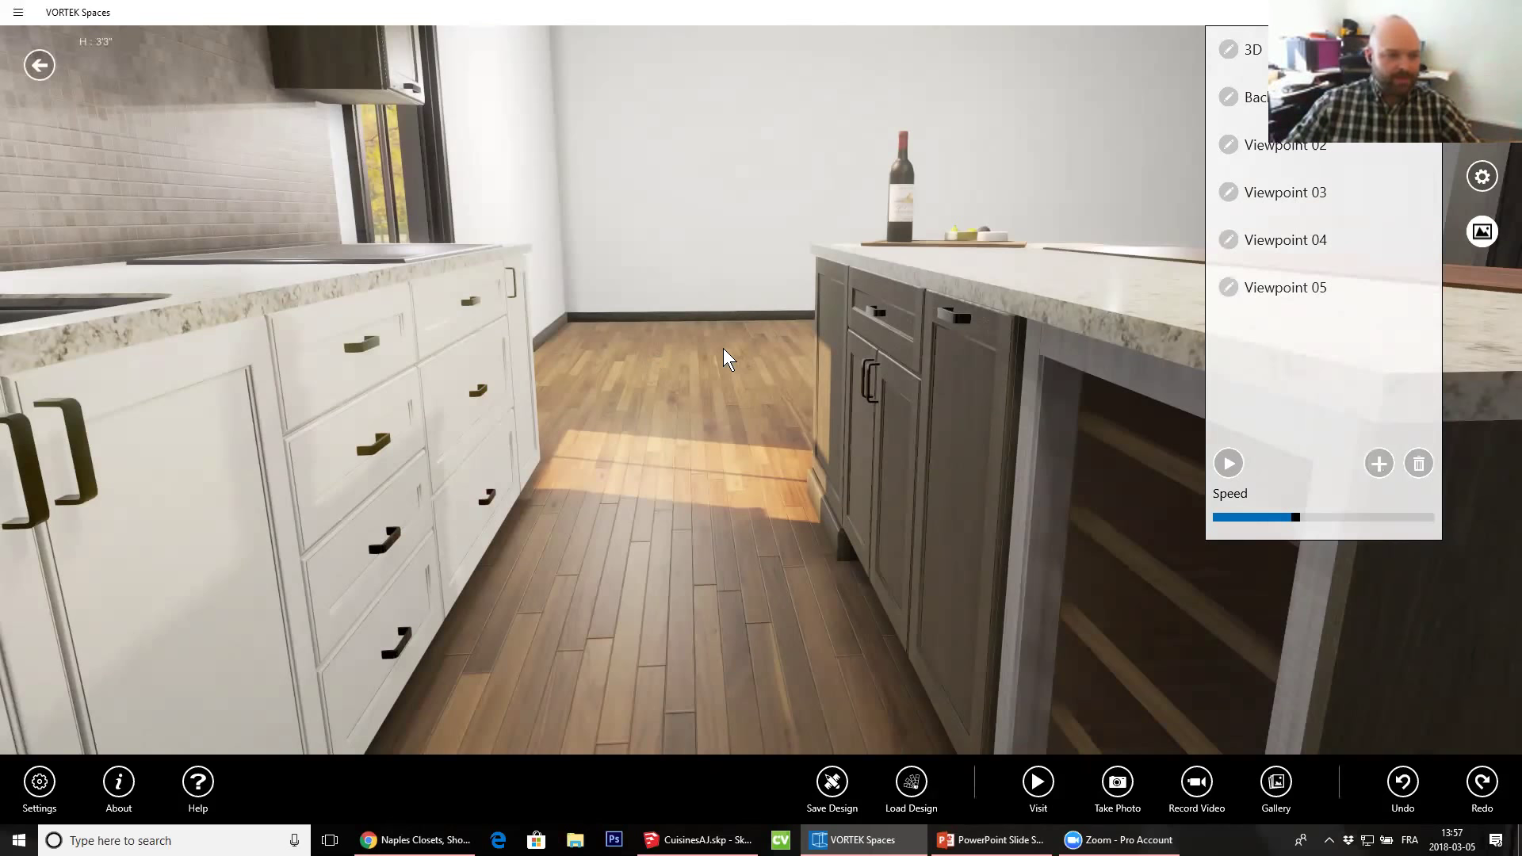
Save a viewpoint looking straight at the cooktop and the tiled backsplash behind it
scroll(714, 354, "up", 5)
left_click_drag(349, 403, 912, 333)
scroll(968, 522, "up", 5)
right_click_drag(858, 525, 214, 468)
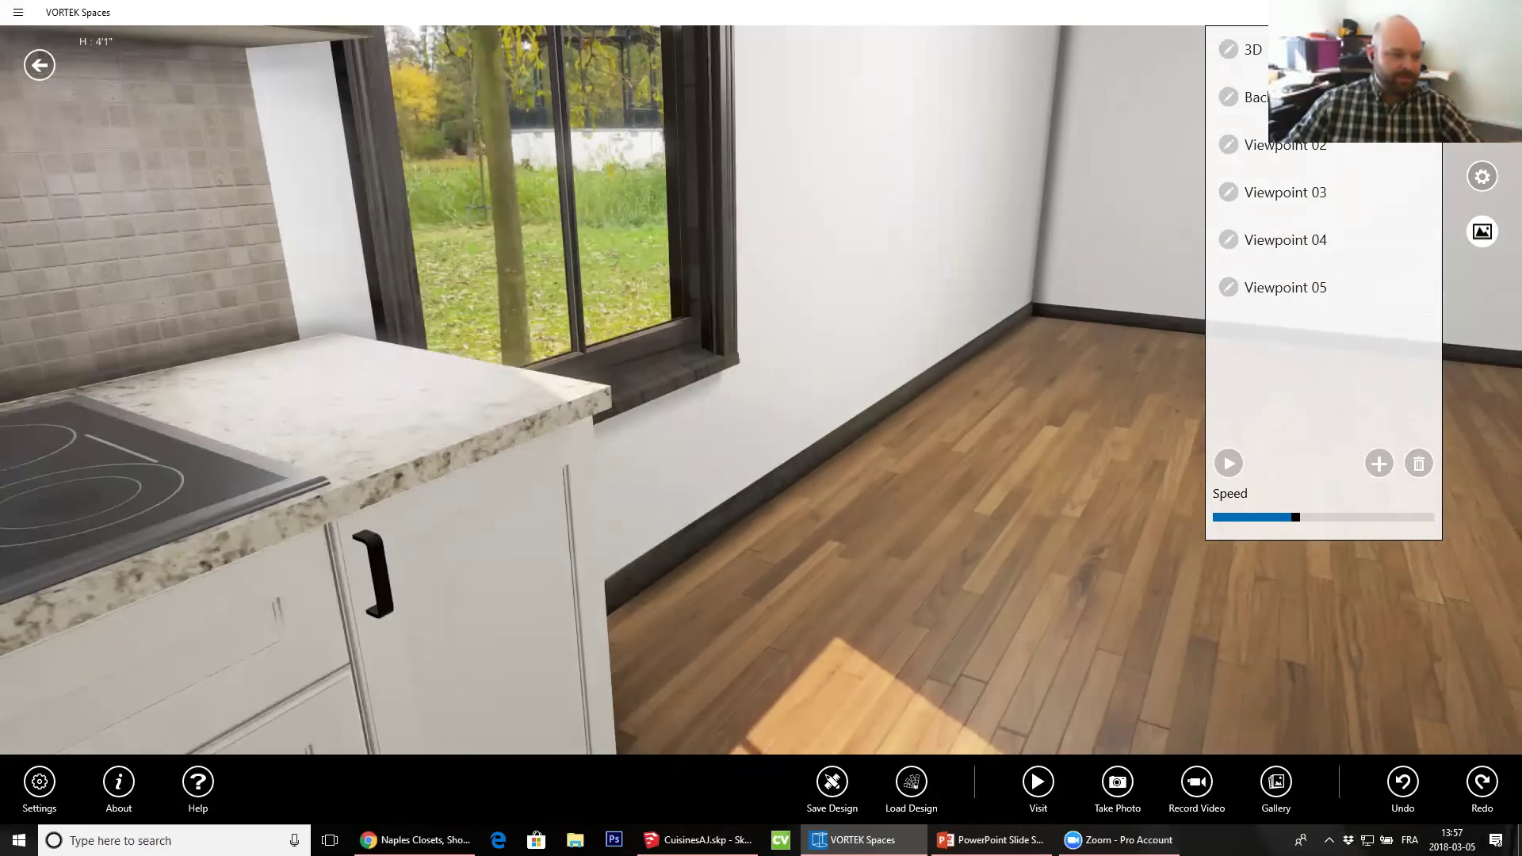
left_click_drag(214, 468, 1102, 511)
scroll(1037, 540, "up", 2)
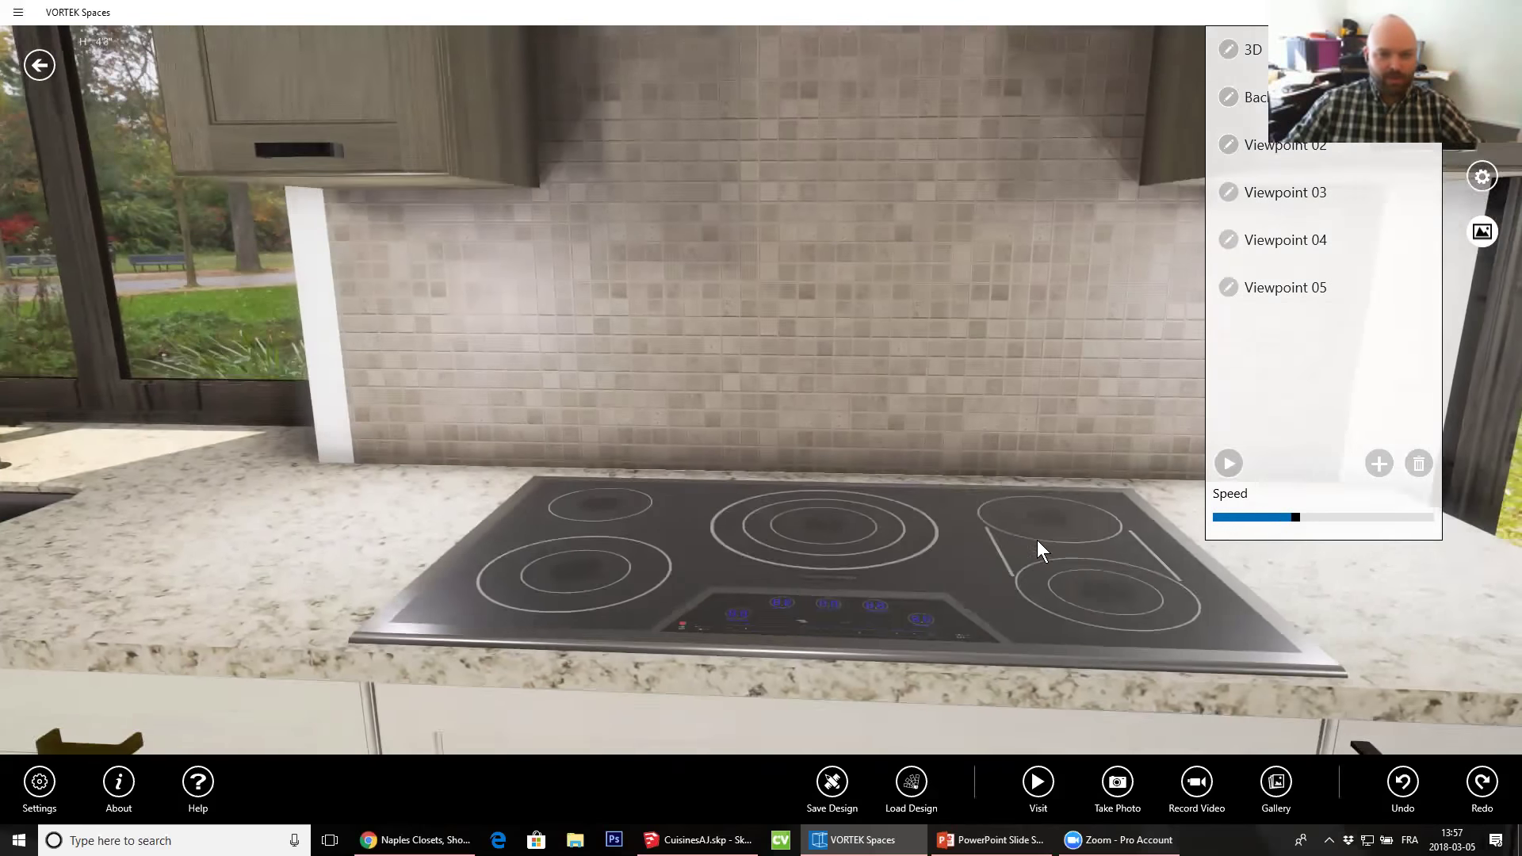
left_click(1380, 463)
Save a close viewpoint of the wine bottle and fruit on the island's cutting board, facing the refrigerator
left_click_drag(890, 412, 974, 524)
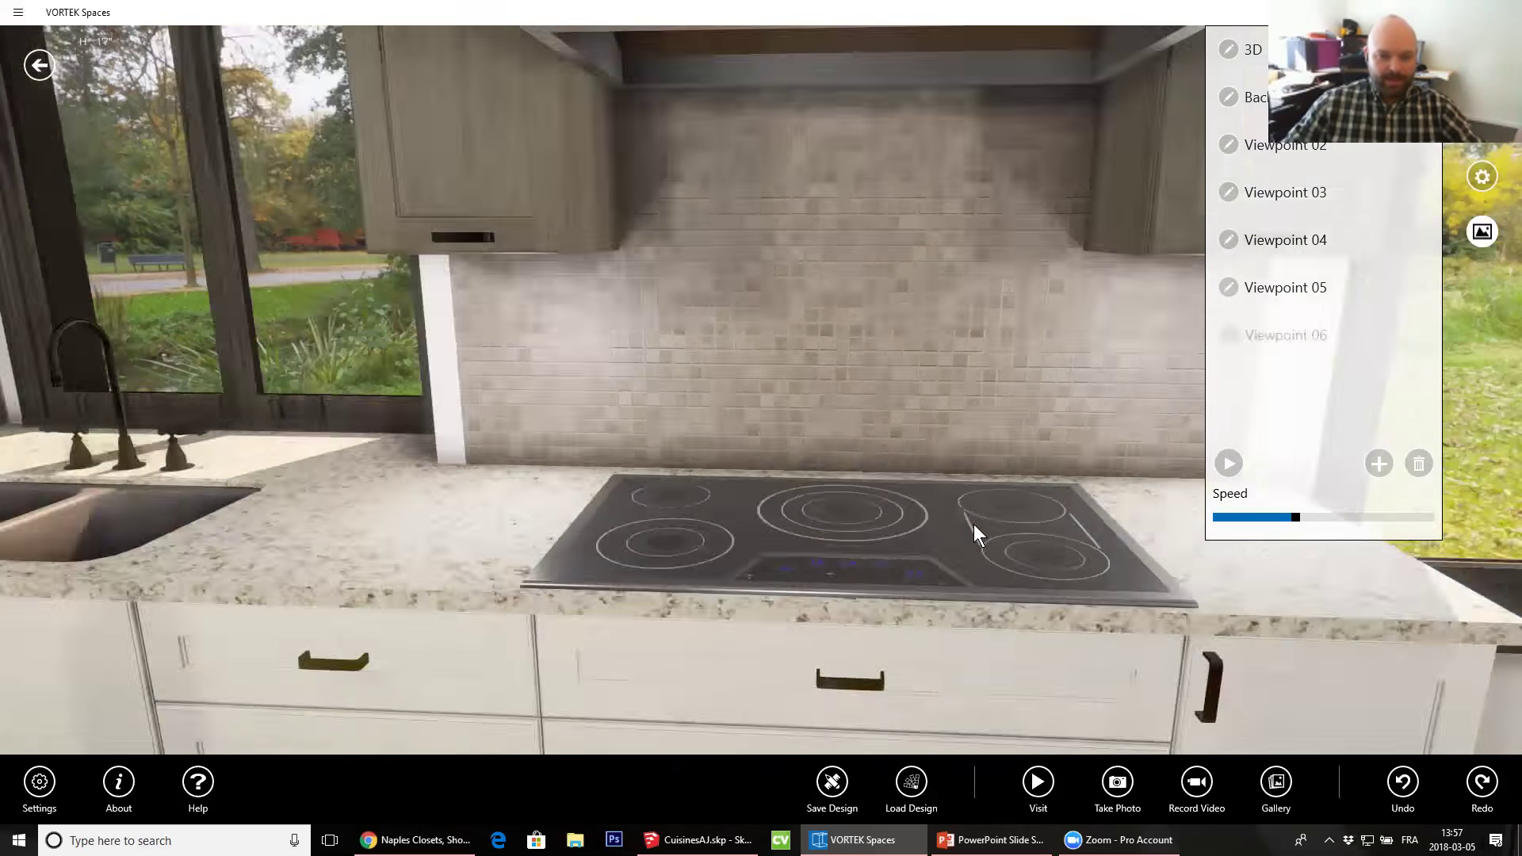
scroll(974, 525, "down", 5)
right_click_drag(836, 417, 991, 289)
left_click_drag(936, 396, 763, 531)
right_click_drag(763, 530, 222, 448)
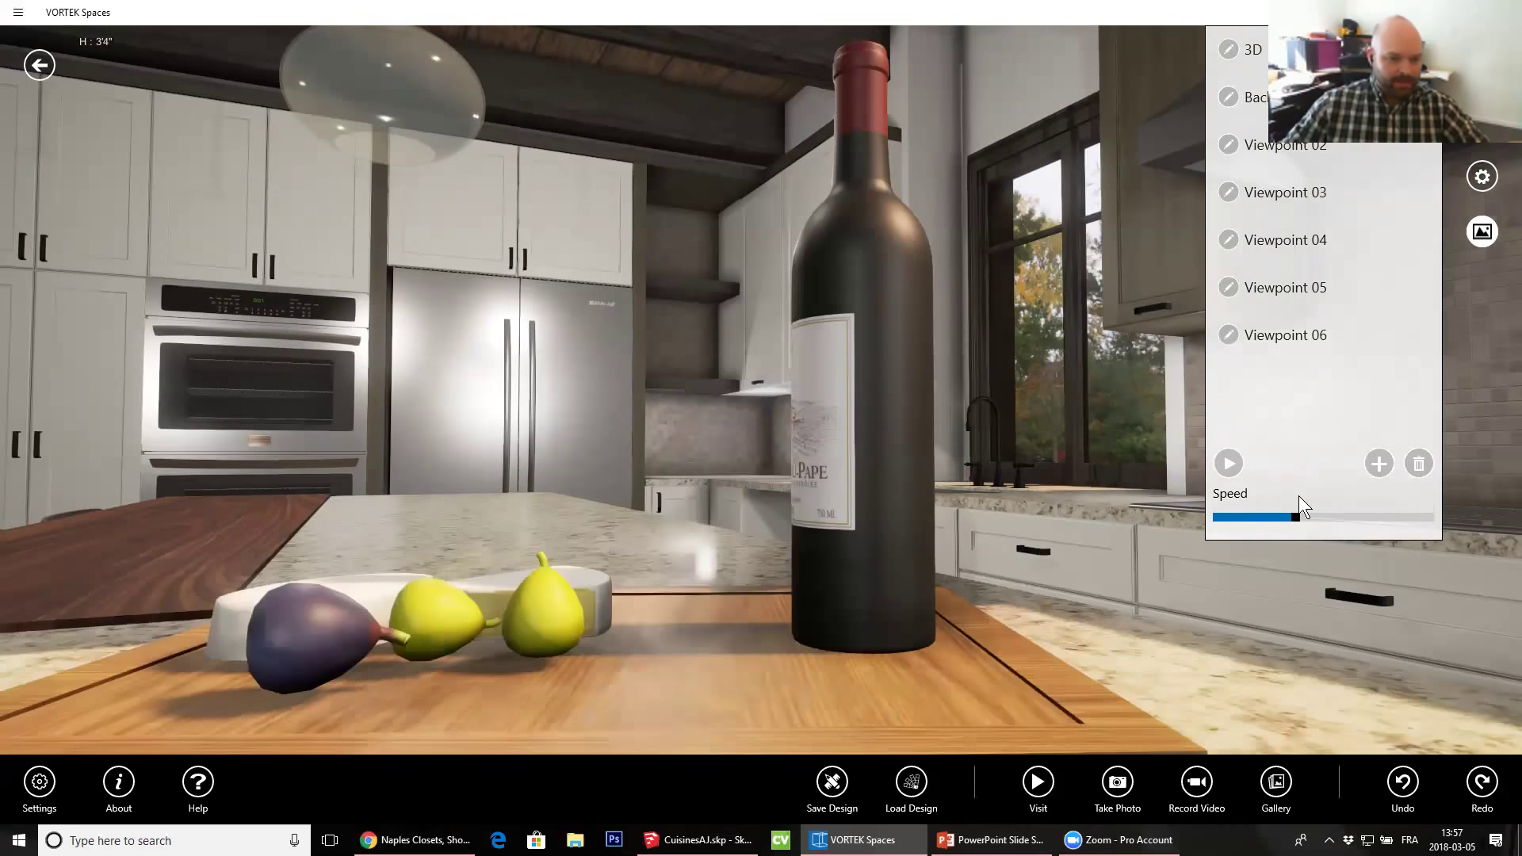
left_click(1376, 463)
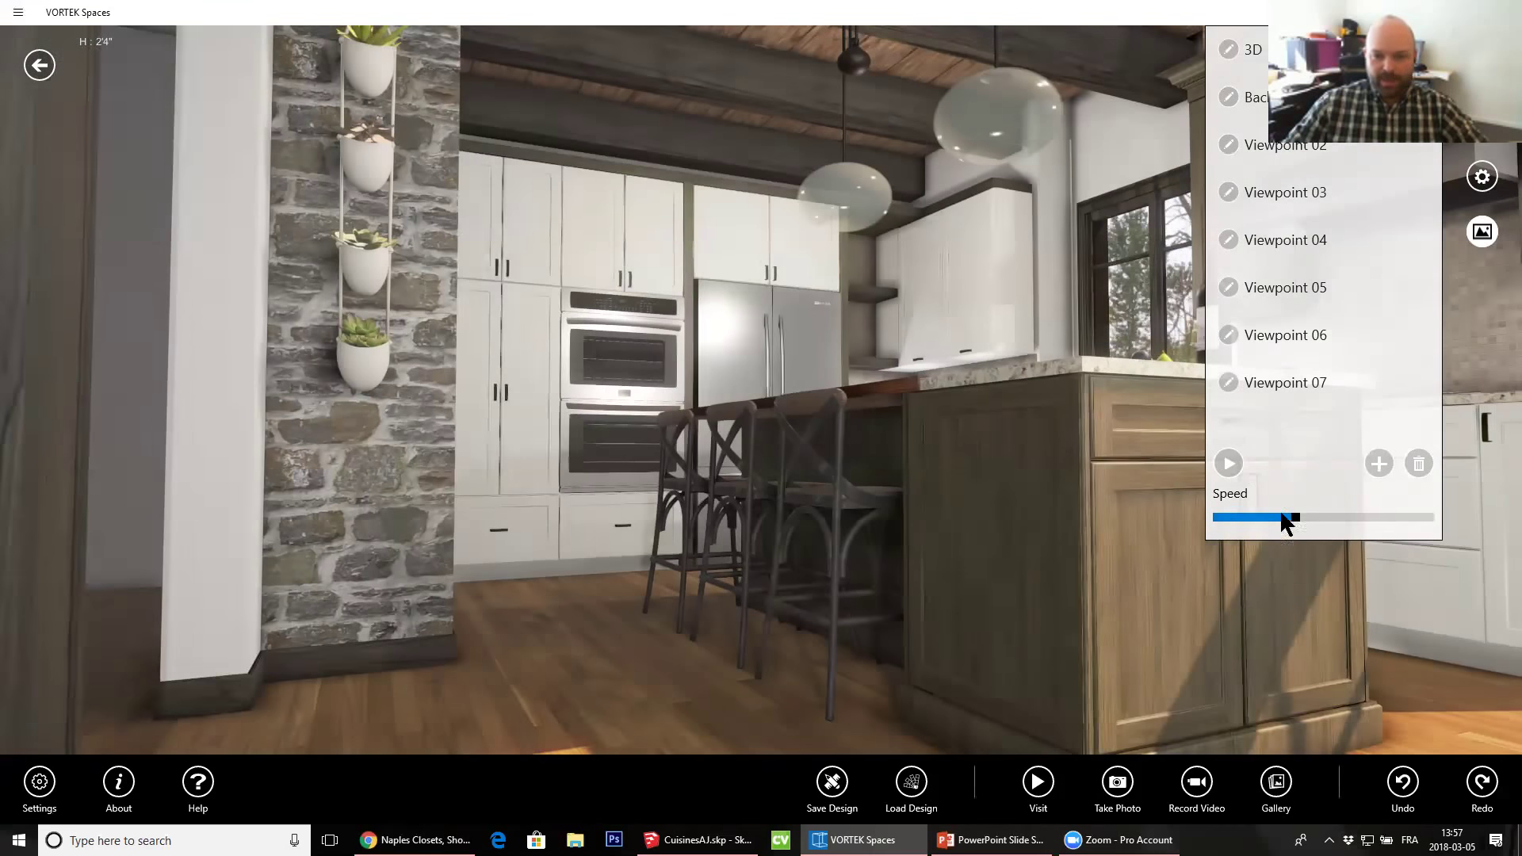
Lower the tour speed to about 0.78, run through the saved viewpoints, and return to an overview of the kitchen
left_click_drag(1280, 515, 1234, 520)
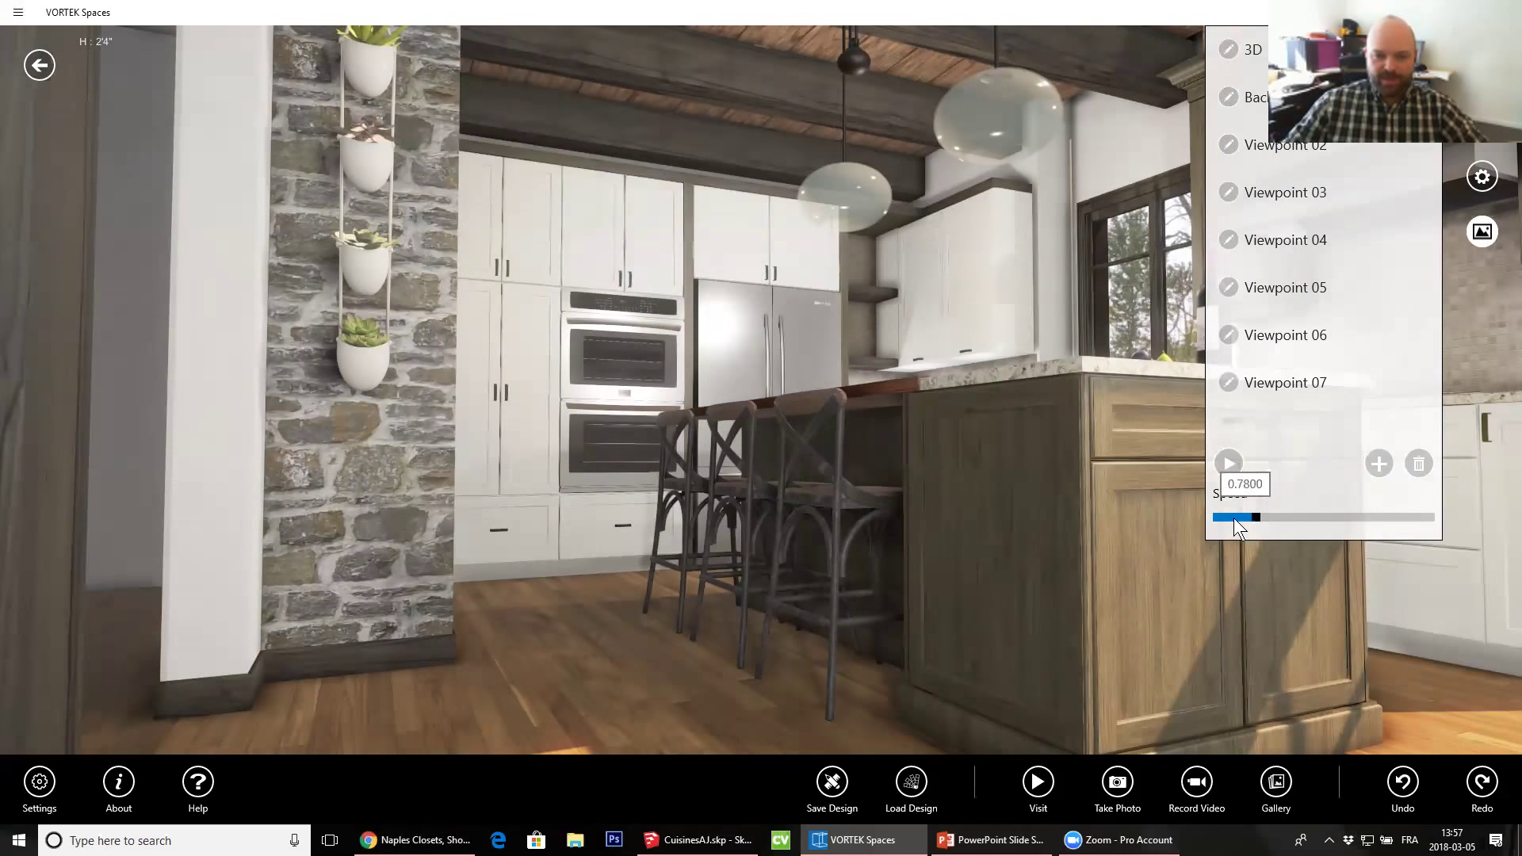
left_click(625, 639)
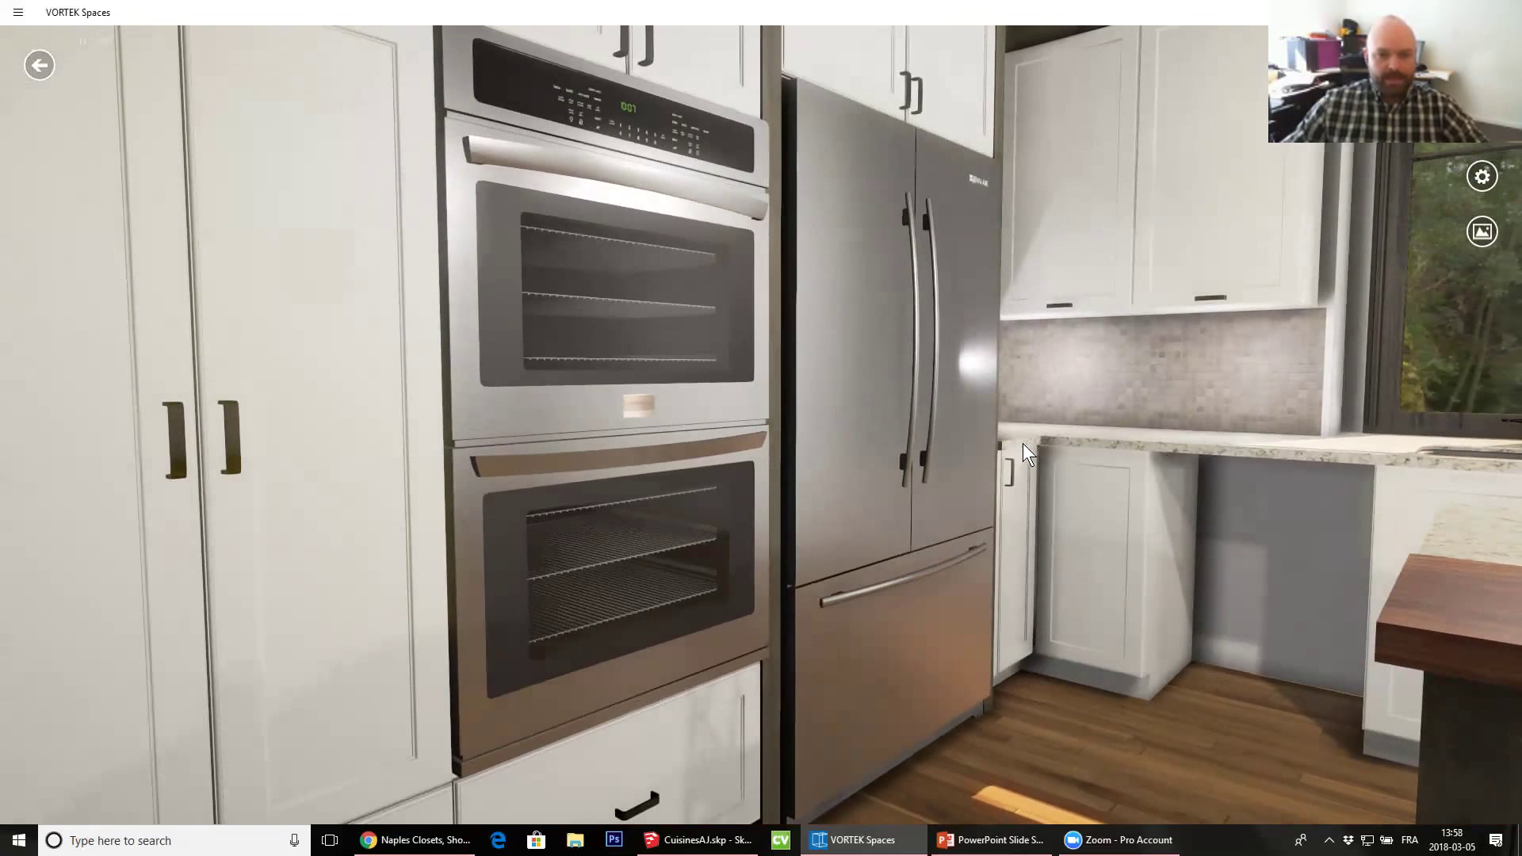
left_click_drag(409, 497, 374, 440)
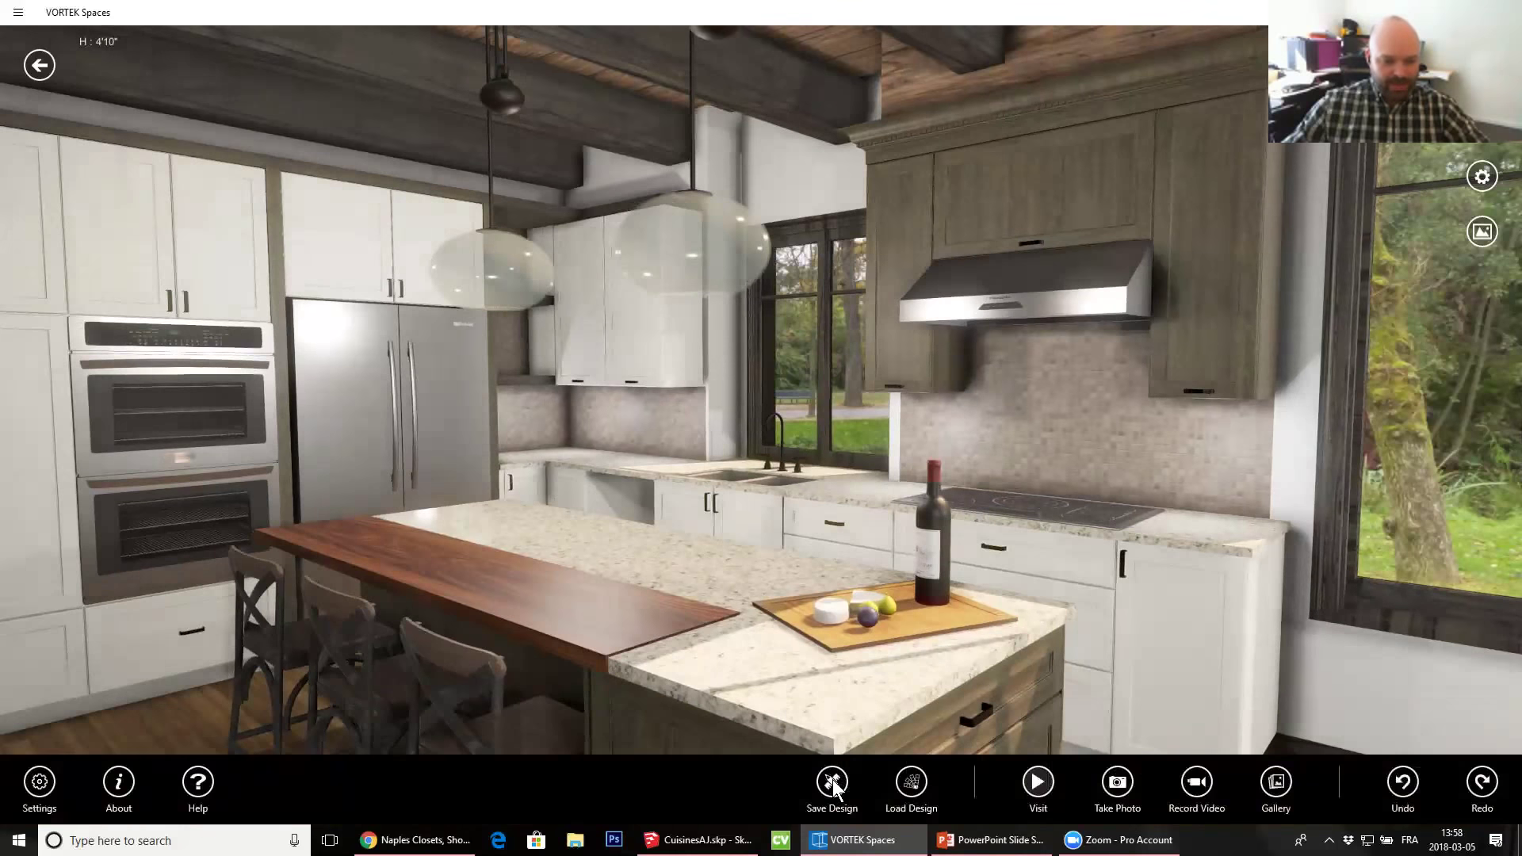
Save the current design with the title Option1
left_click(828, 783)
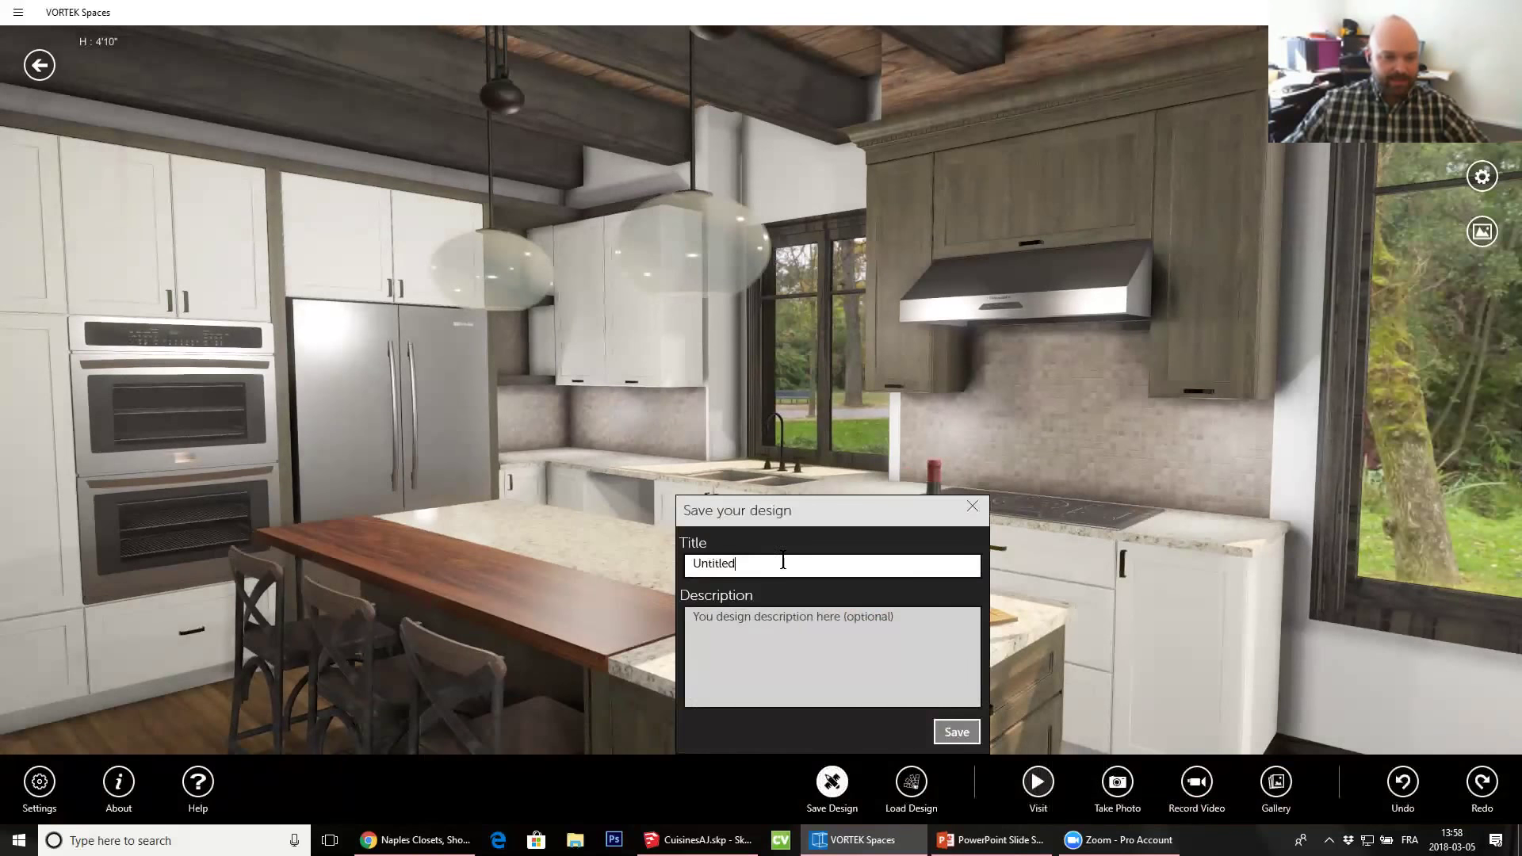
type("Option1")
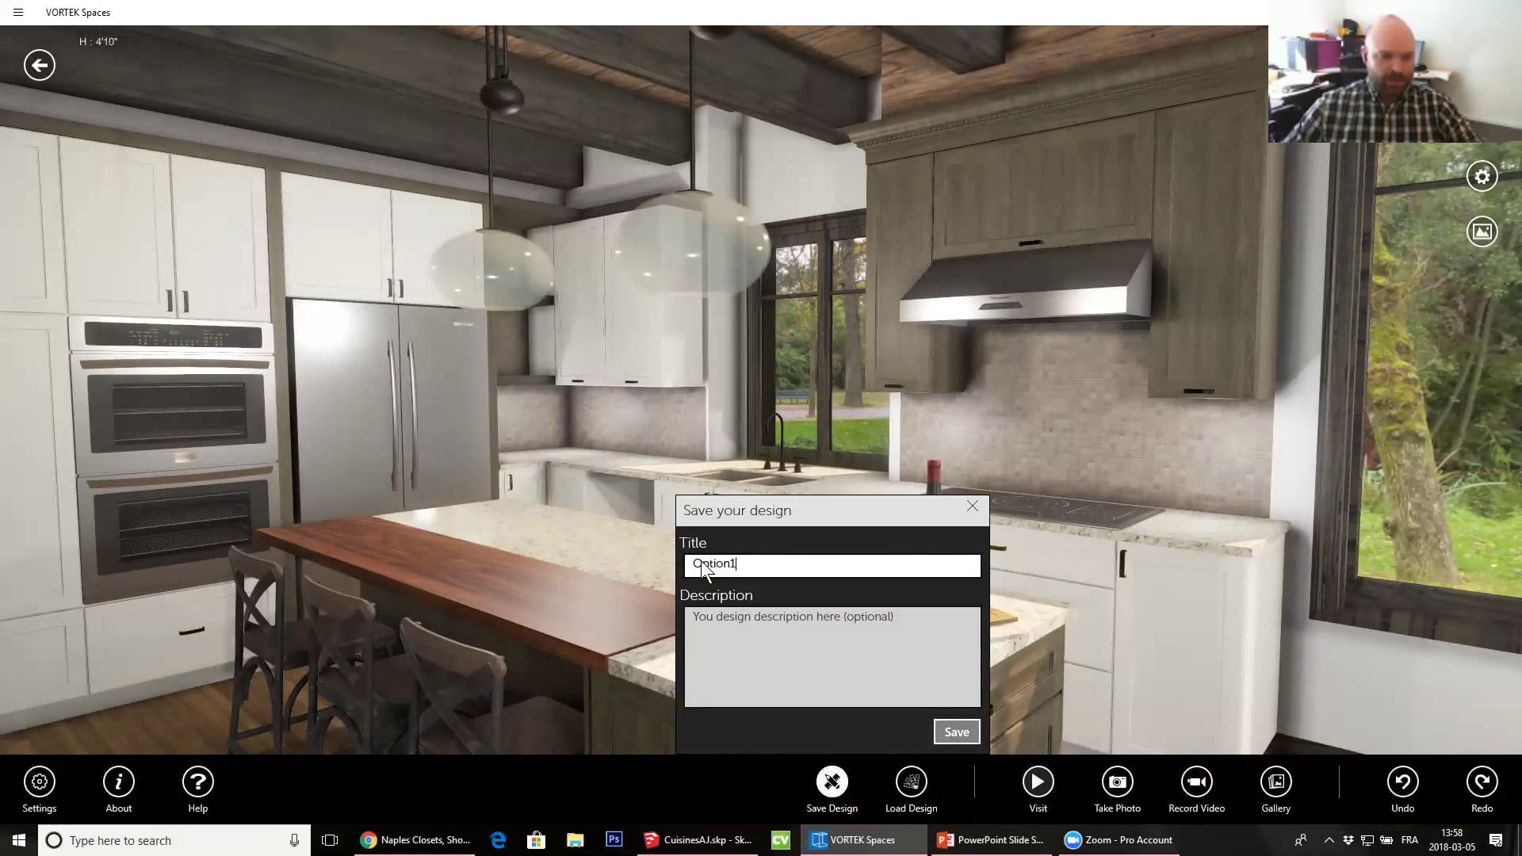
key("Return")
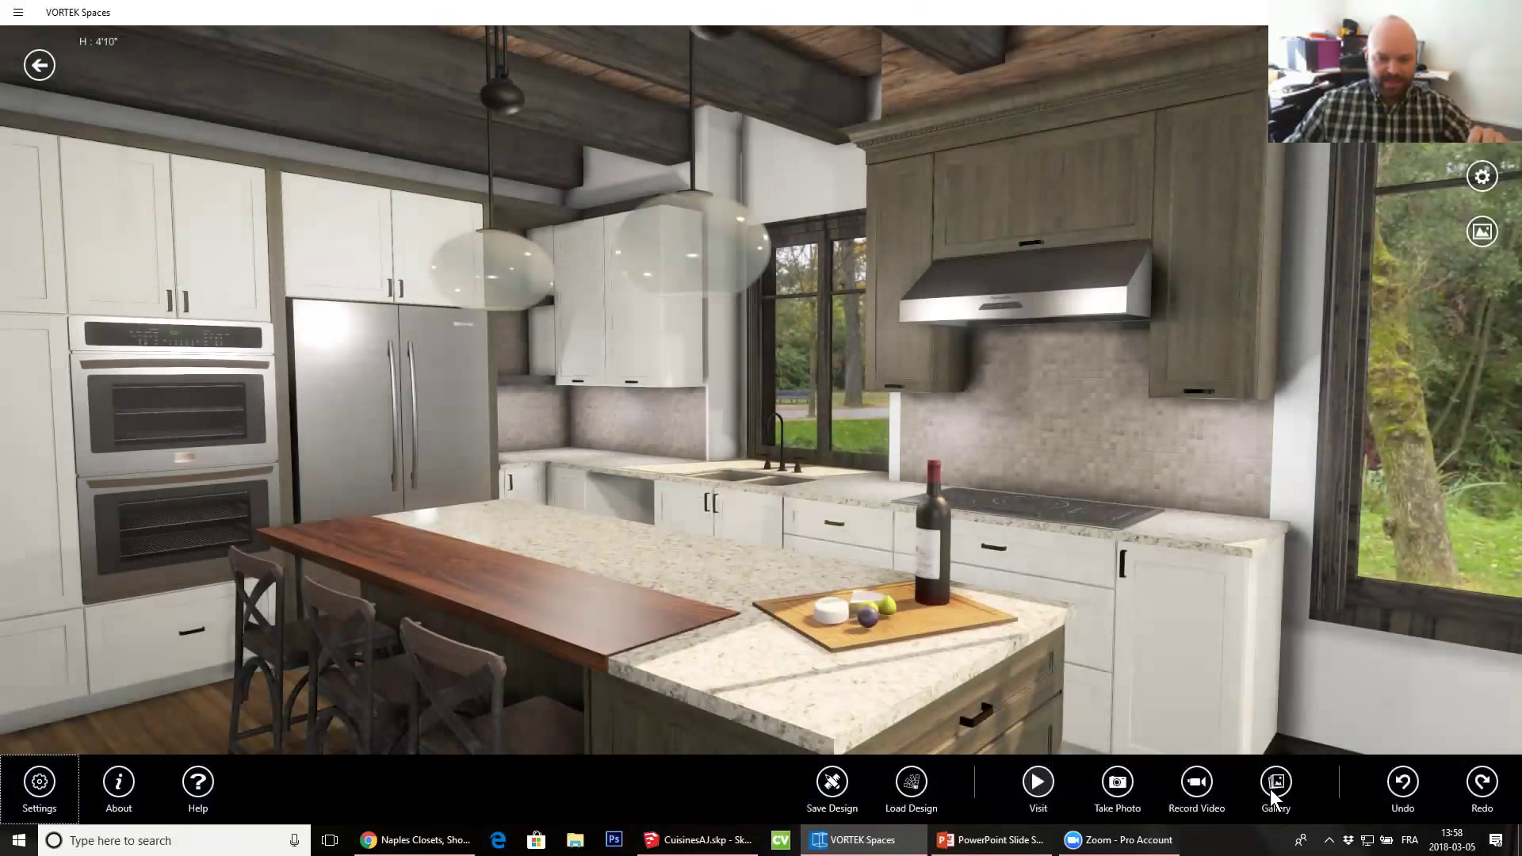
Review the captured viewpoint photos in the gallery, including viewpoint_0.jpg at full size, and return to the kitchen
left_click(1272, 785)
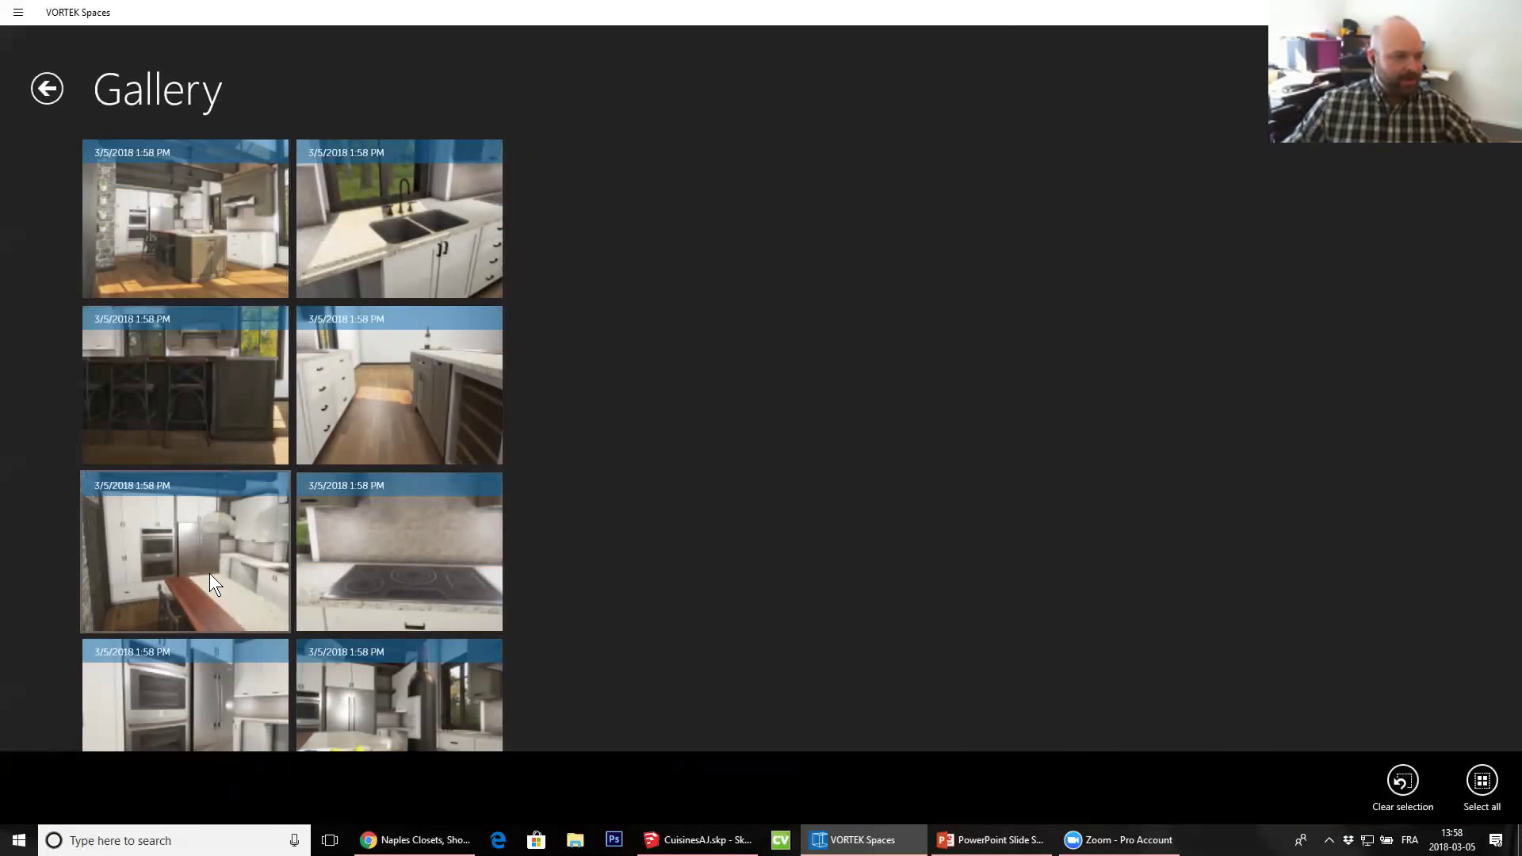
left_click(403, 326)
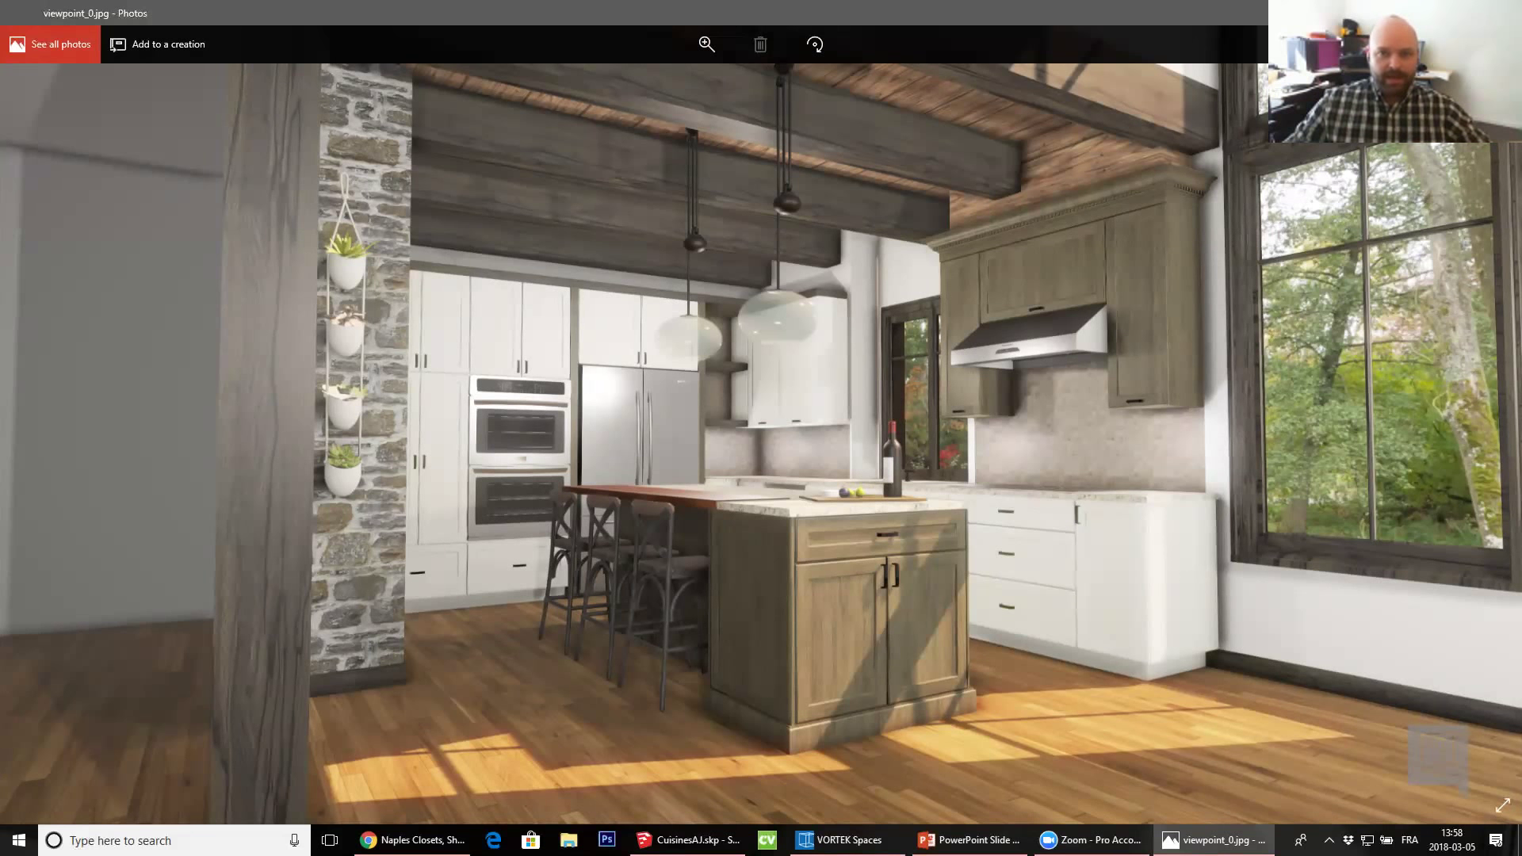
left_click(1505, 12)
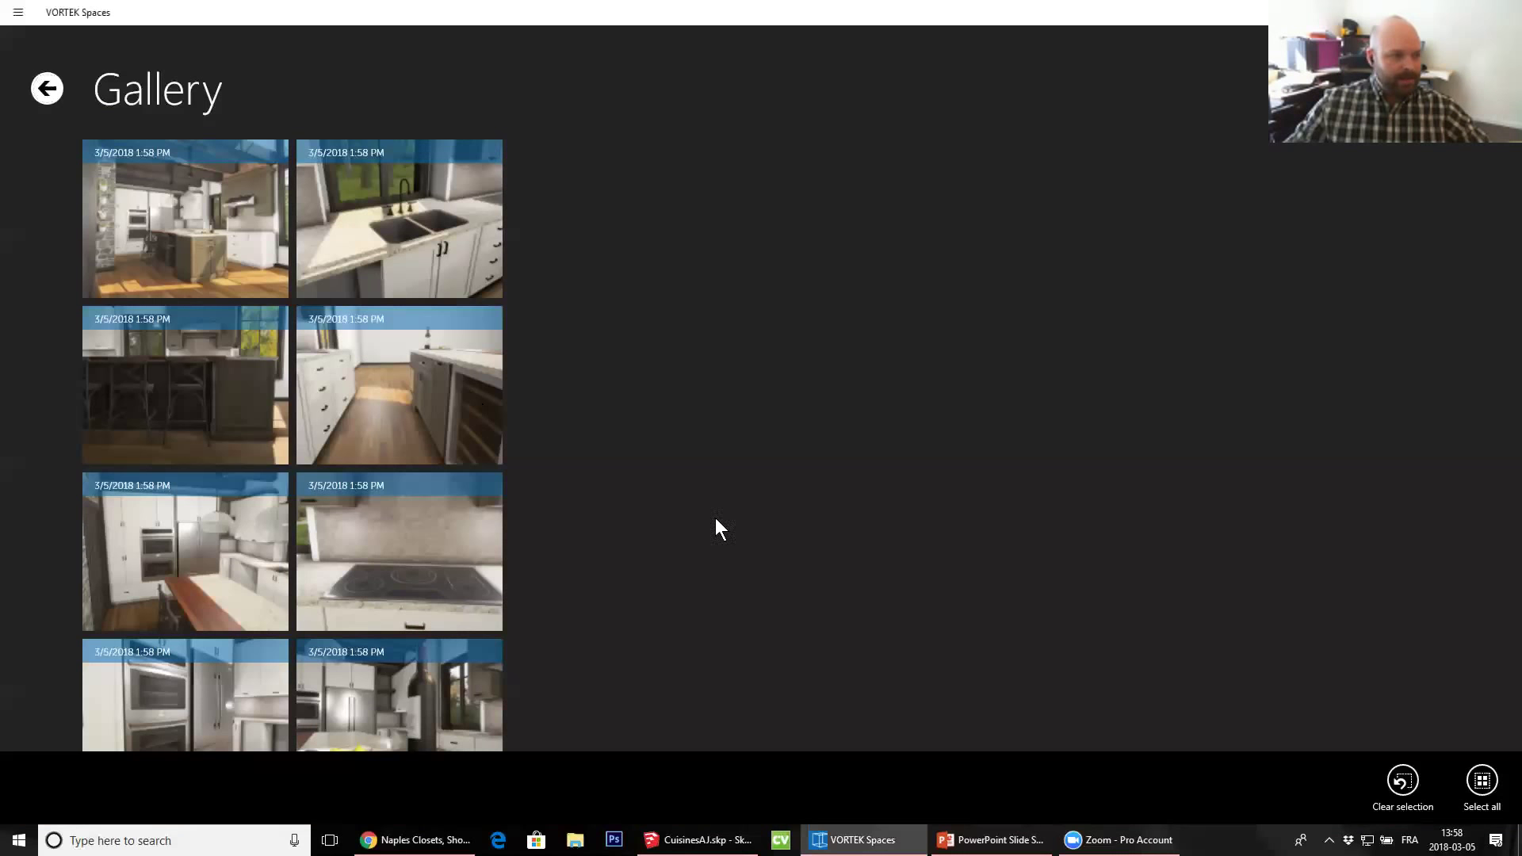
left_click(46, 88)
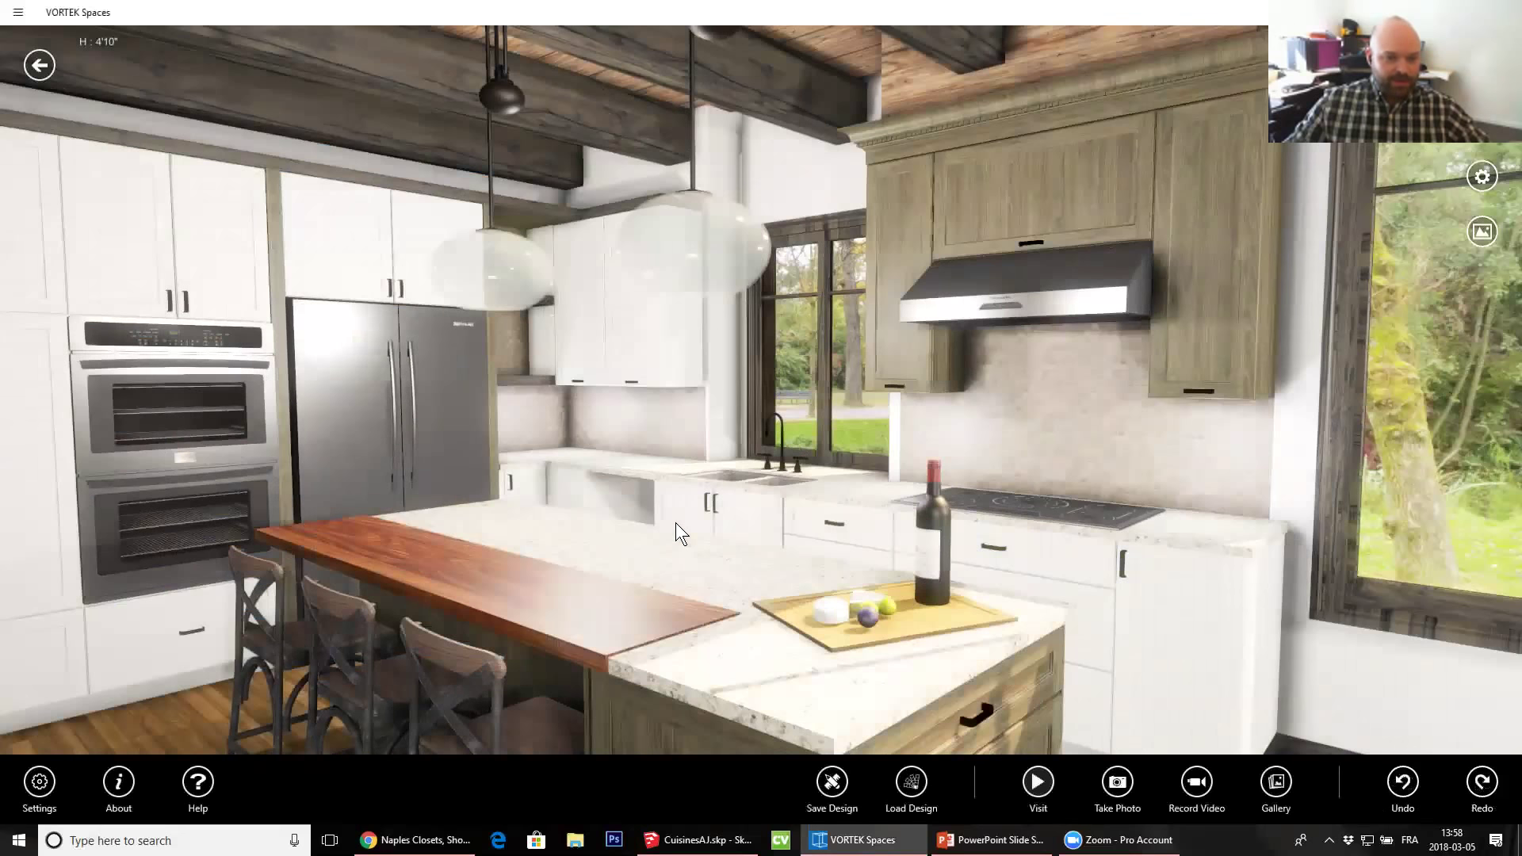
Apply the dark-grout Copy of Anthracite 15x30 tile from the Soligo Arquitectos collection to the kitchen backsplash
left_click_drag(676, 522, 523, 492)
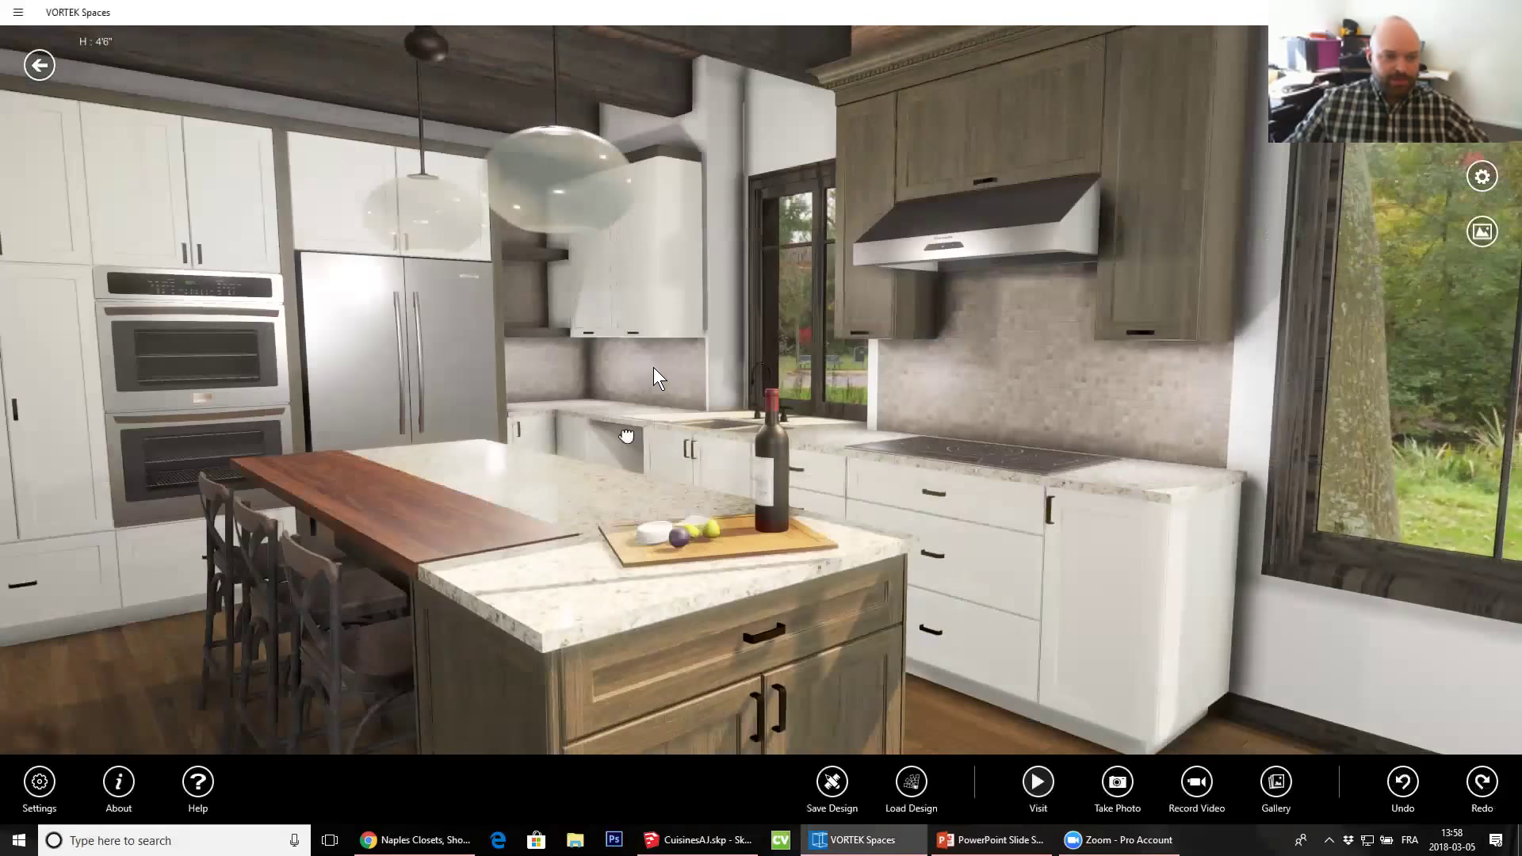
left_click(641, 368)
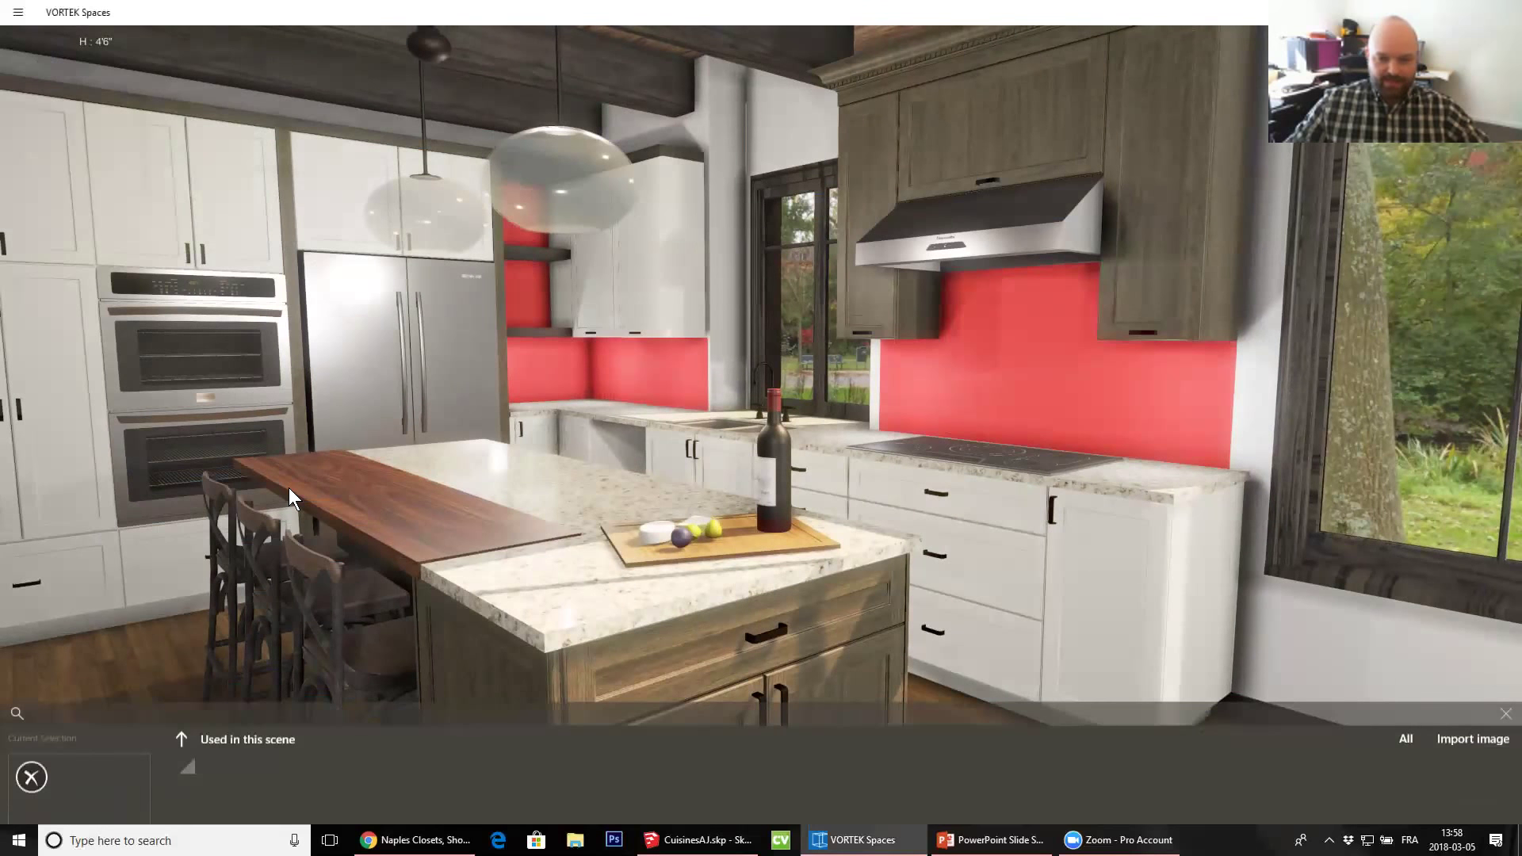
left_click(1396, 641)
scroll(912, 737, "down", 10)
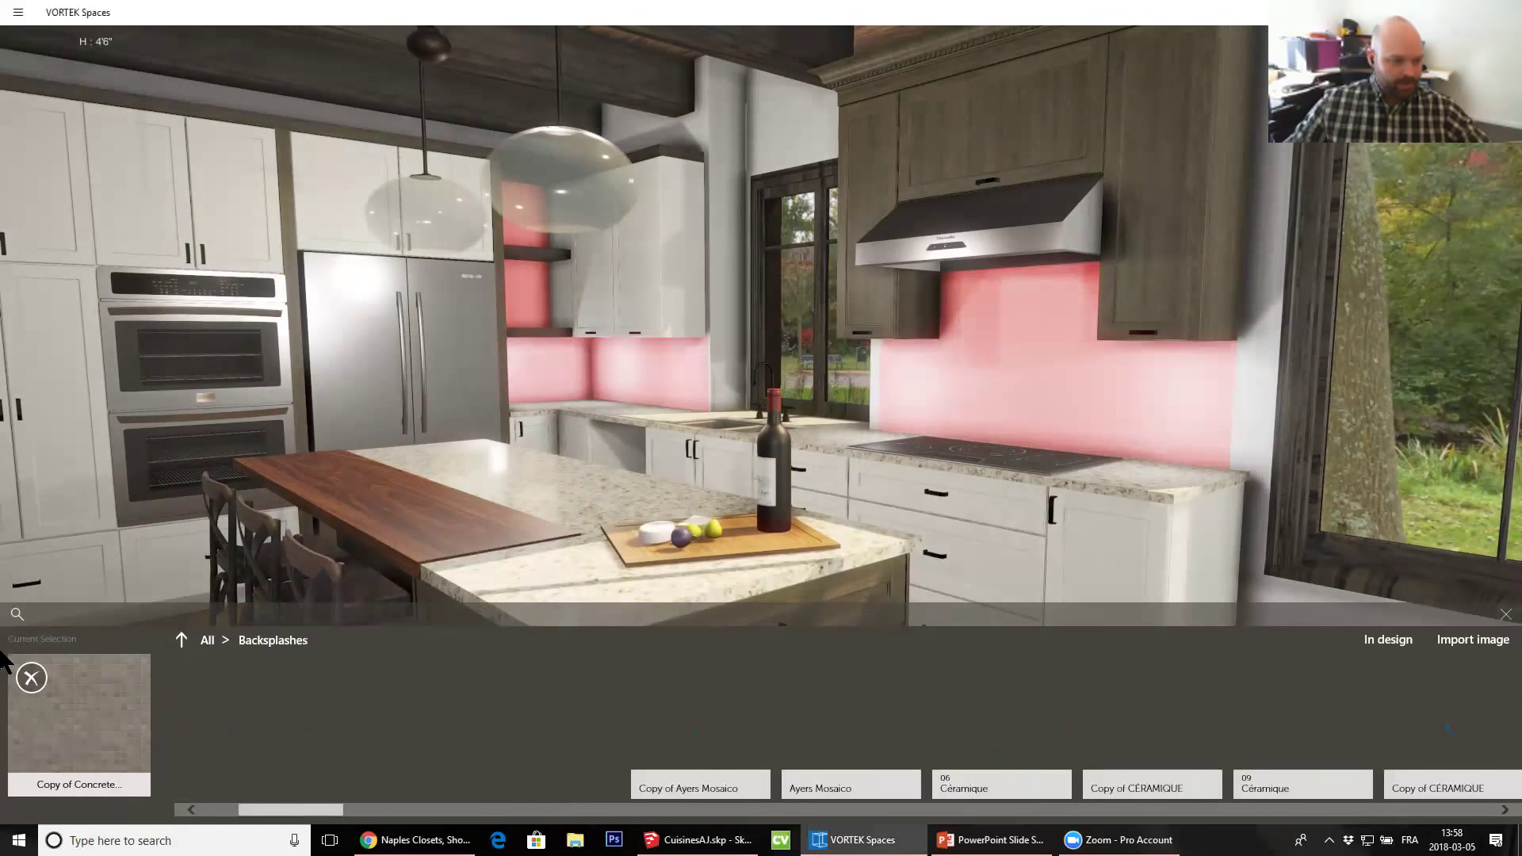
left_click(182, 640)
scroll(1221, 761, "down", 5)
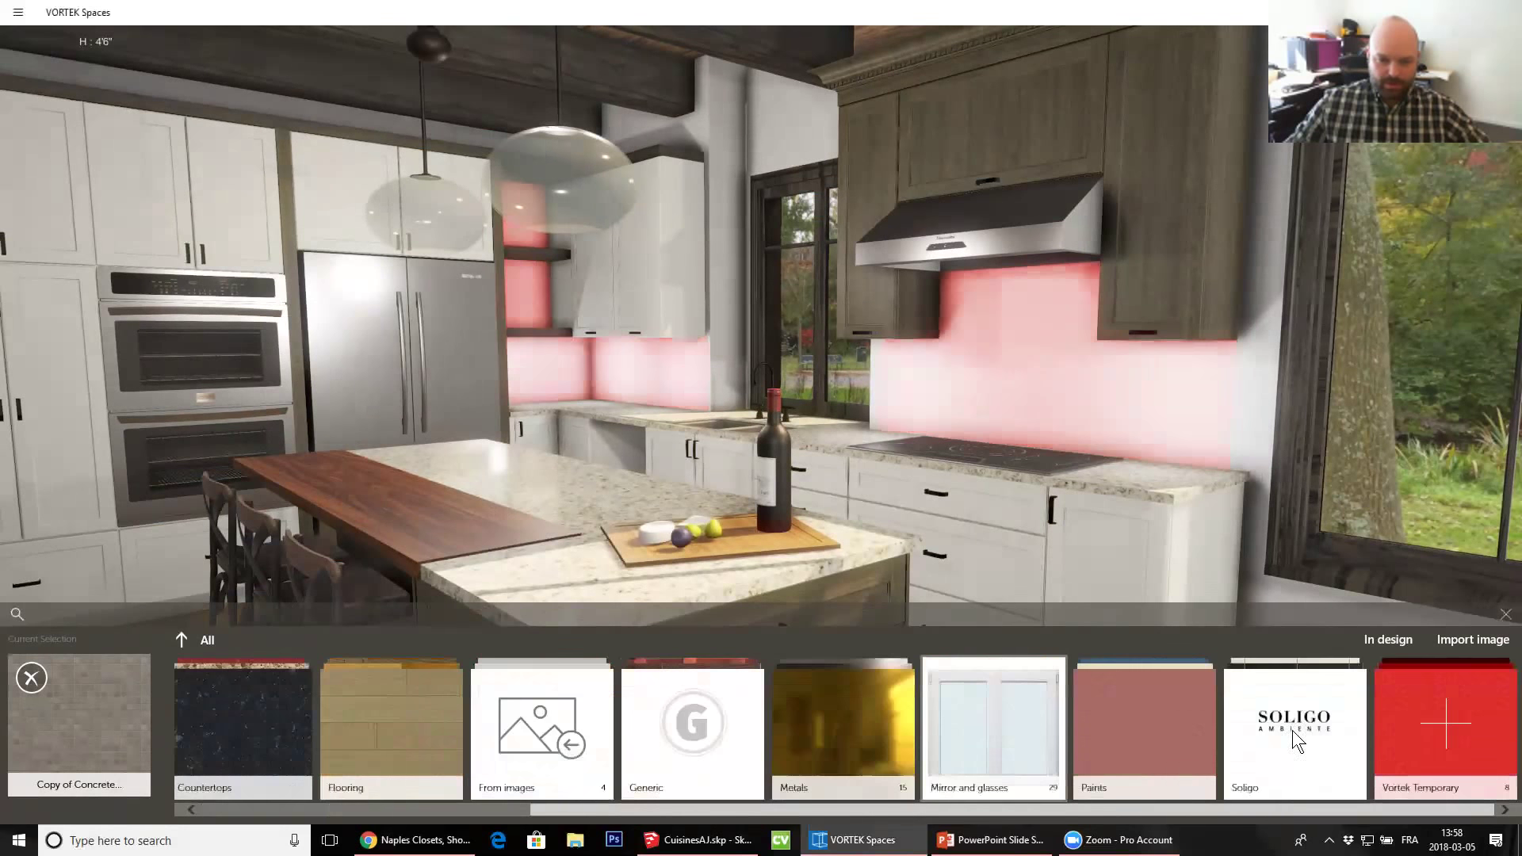
left_click(1295, 739)
left_click(571, 717)
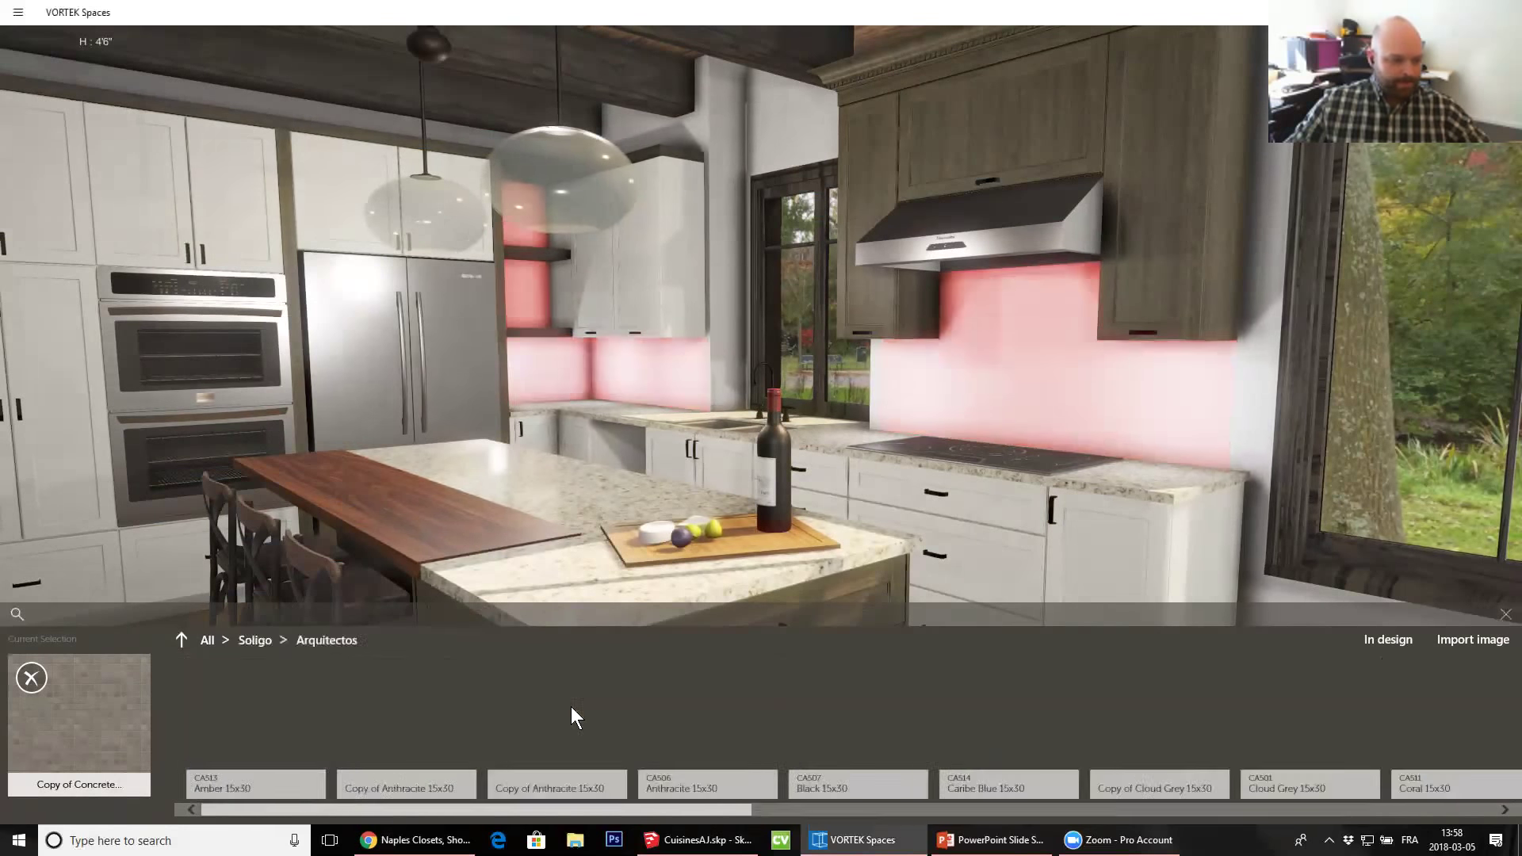
left_click(421, 742)
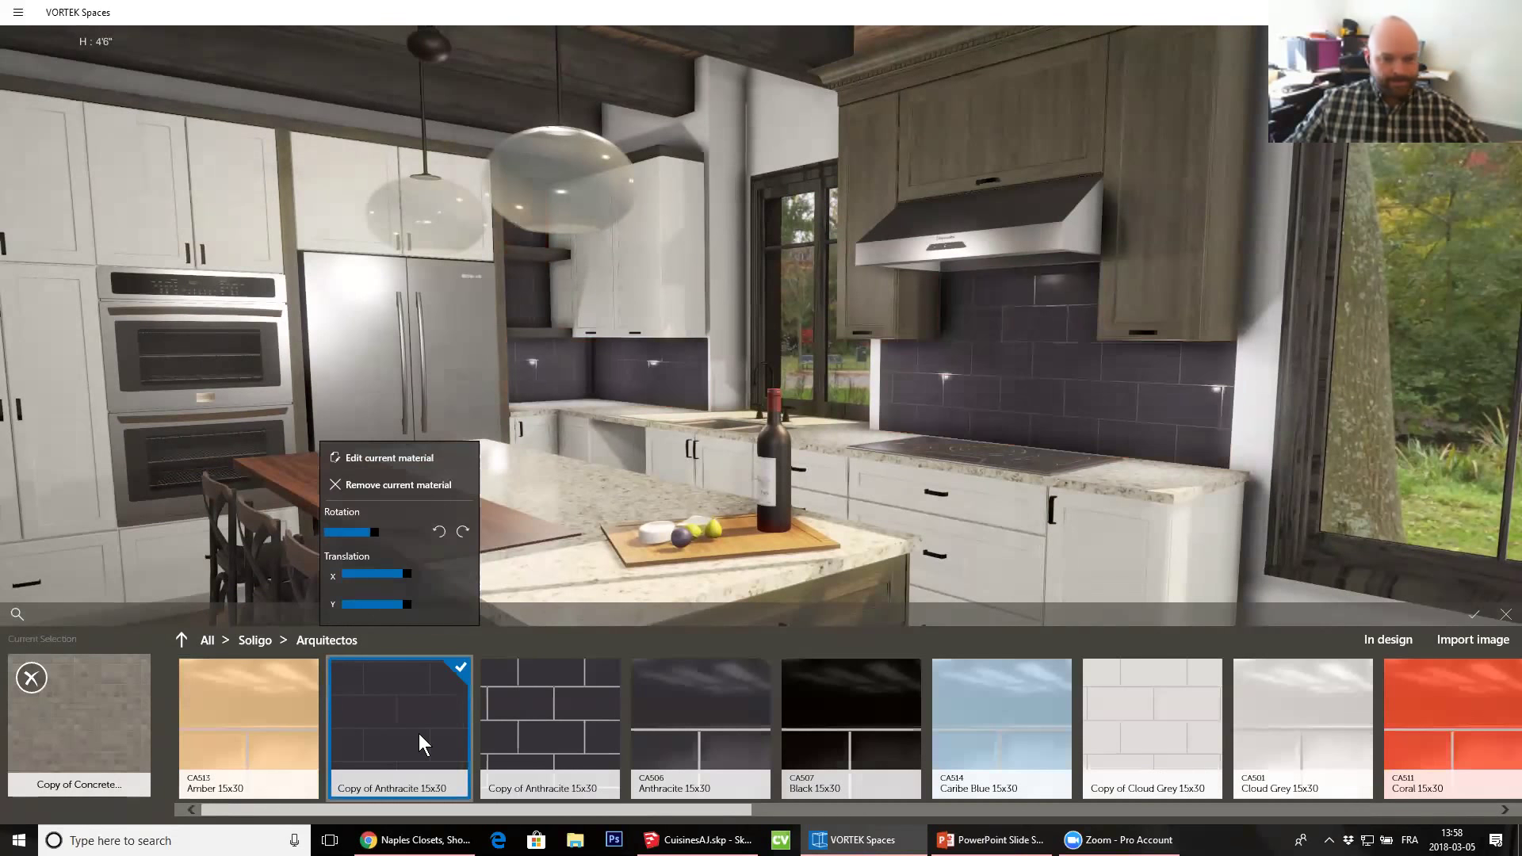
Save the design with the dark tile backsplash under the title Option1, overwriting the existing design of that name
left_click(809, 521)
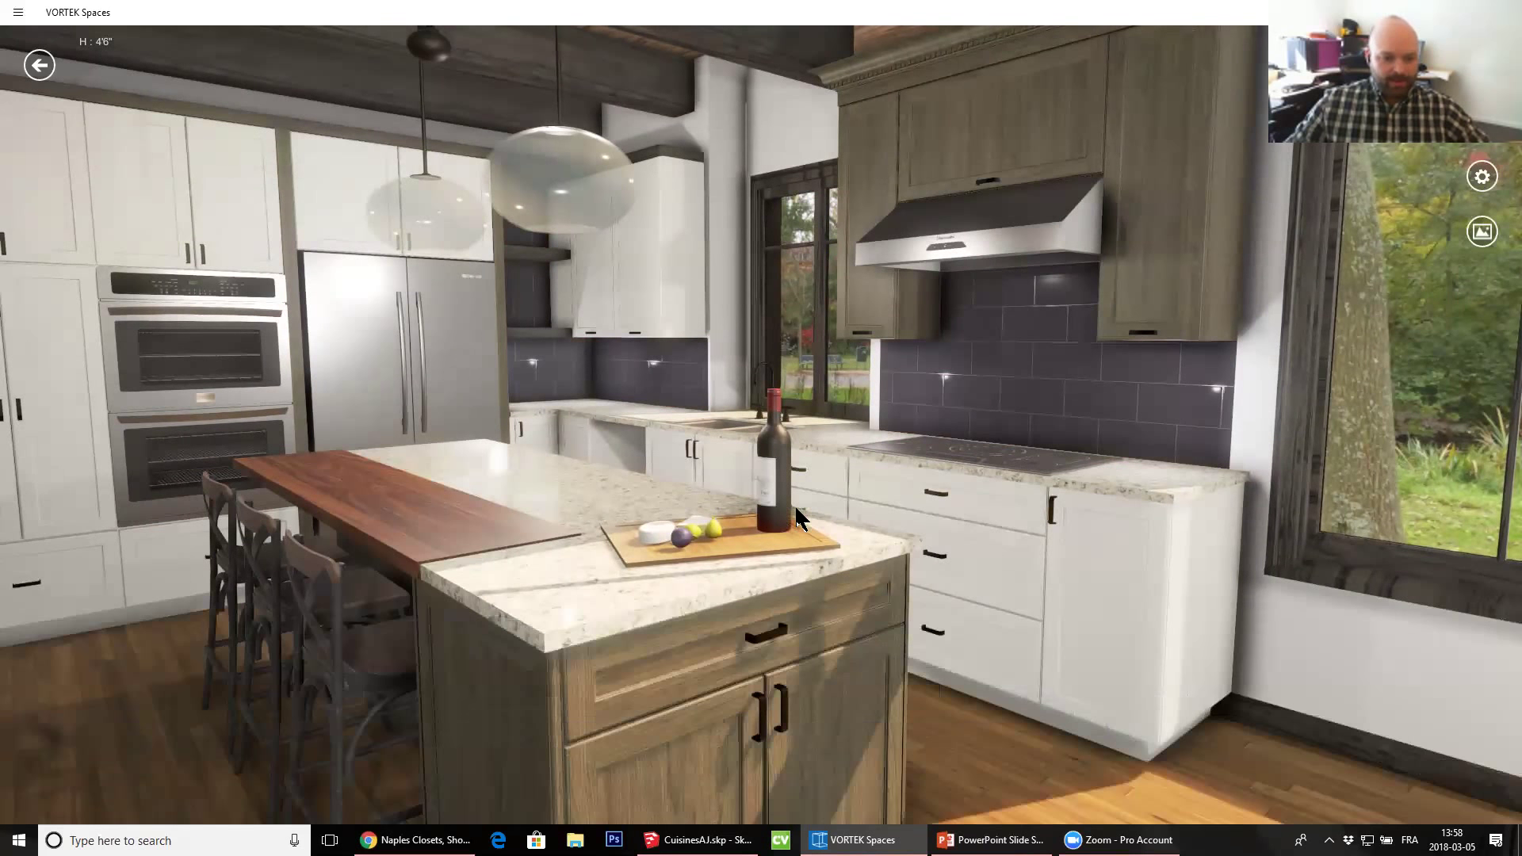
mouse_move(806, 805)
left_click(832, 783)
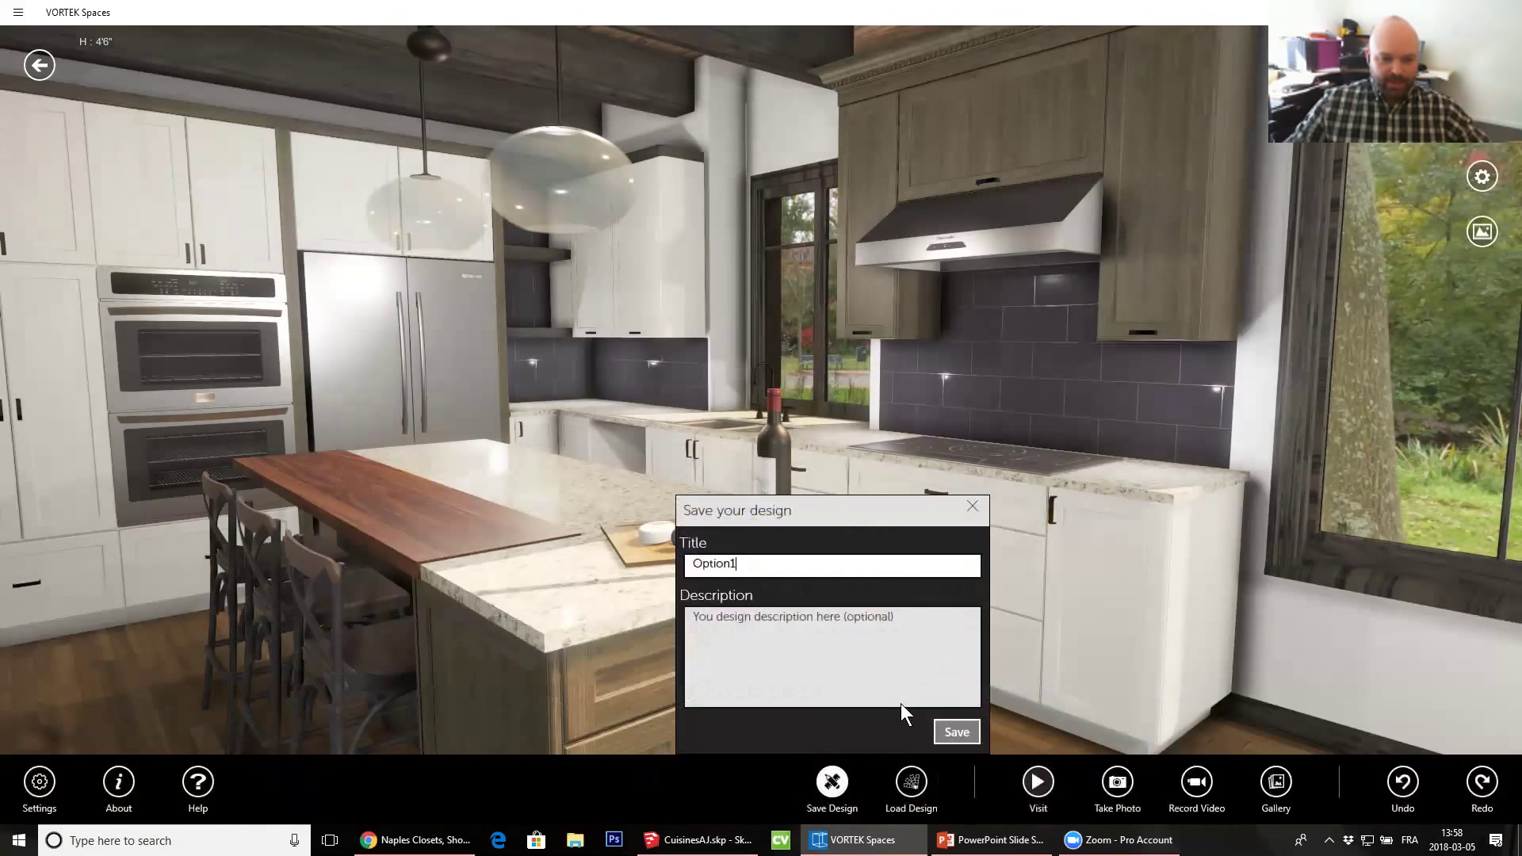
left_click(956, 726)
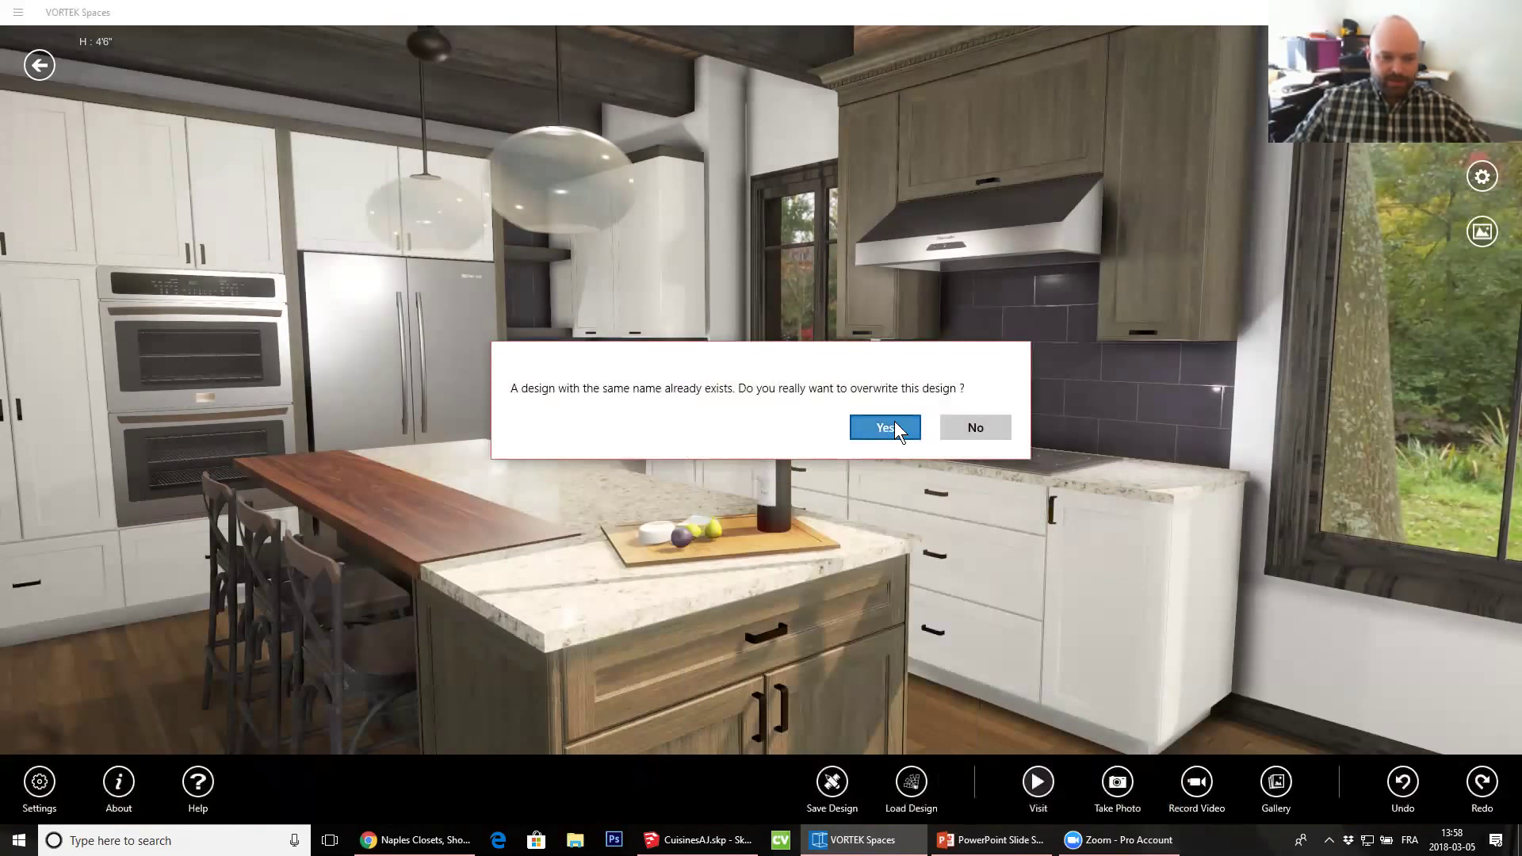
left_click(894, 426)
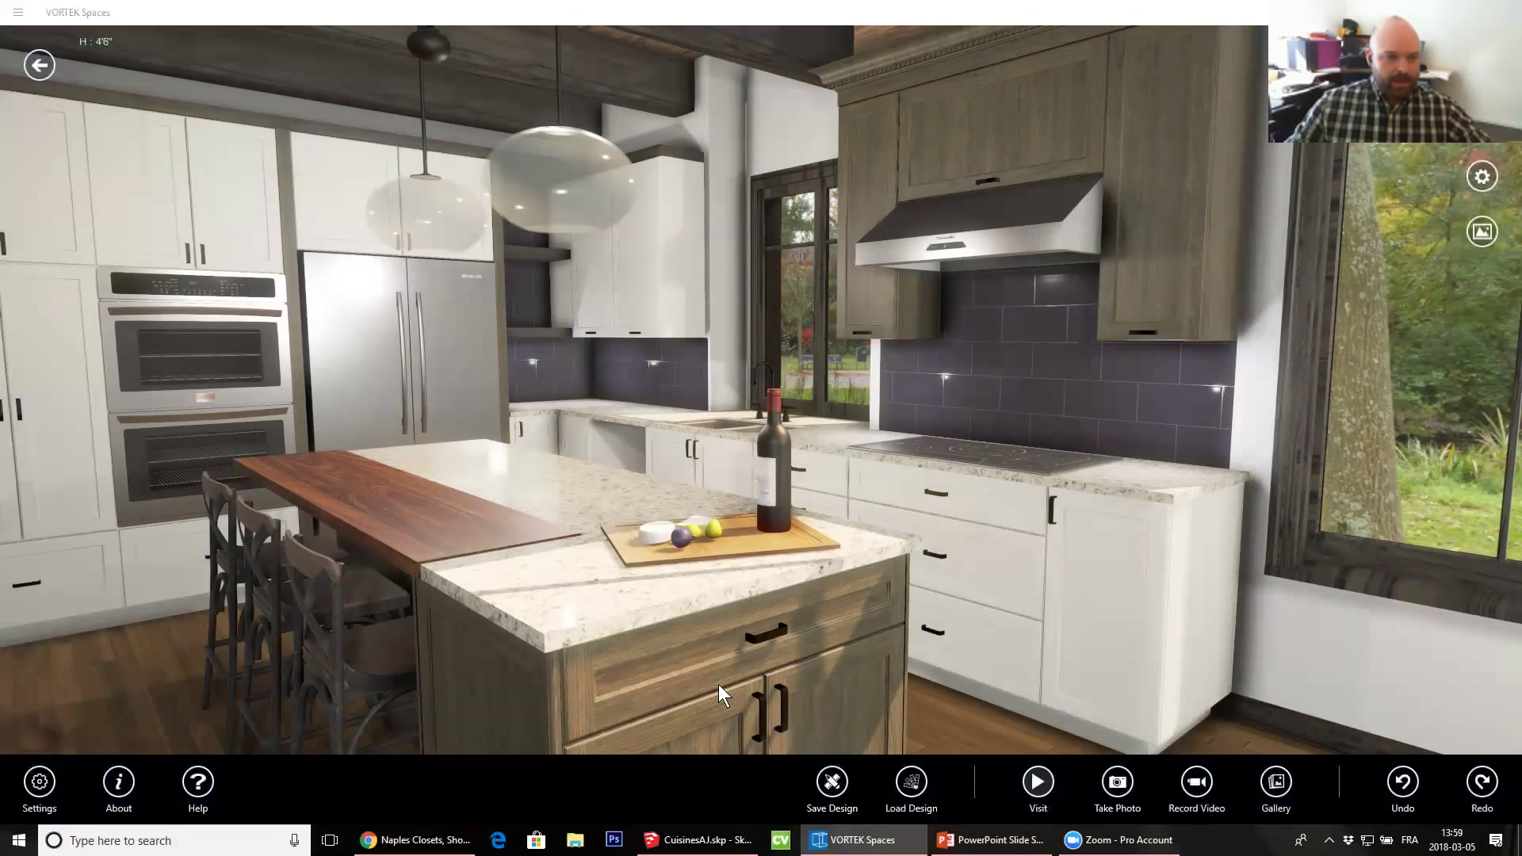
Apply the Armitage material from the Cambria countertop collection to the island and perimeter countertops
left_click_drag(718, 683, 842, 791)
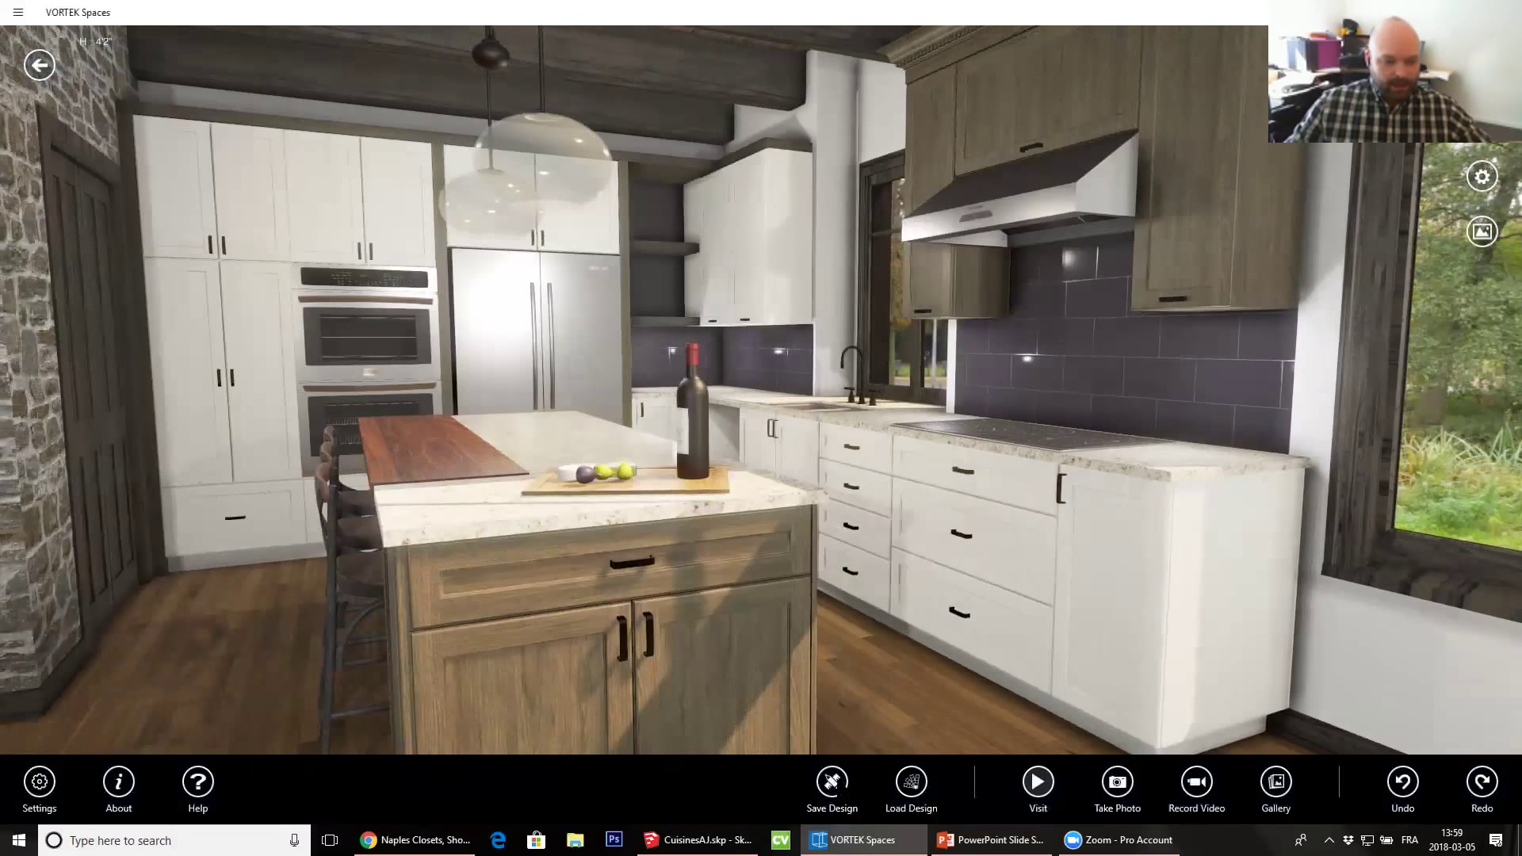
left_click(688, 506)
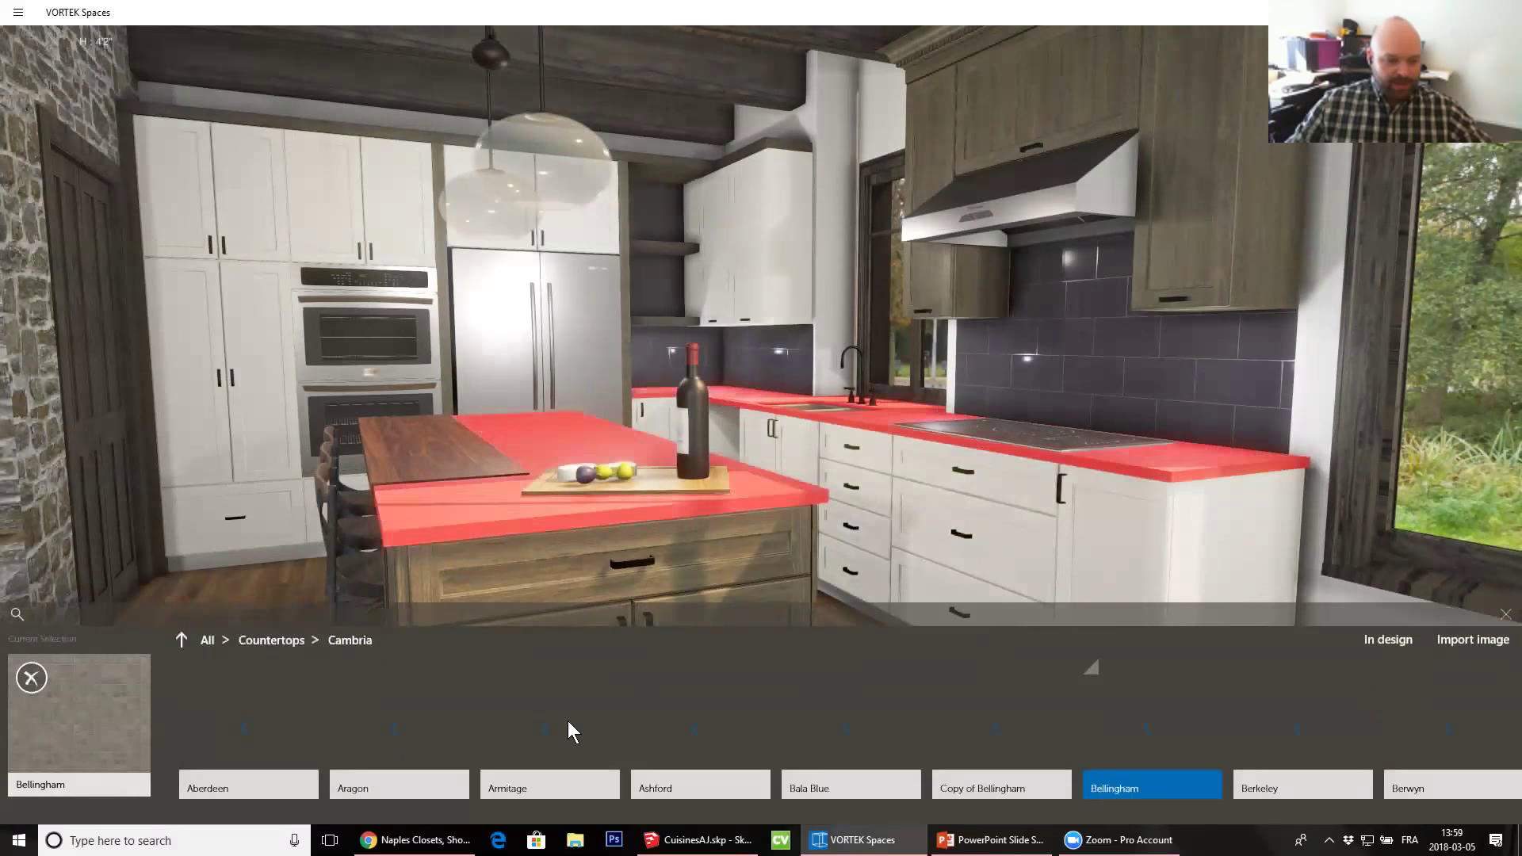
left_click(568, 717)
left_click(790, 541)
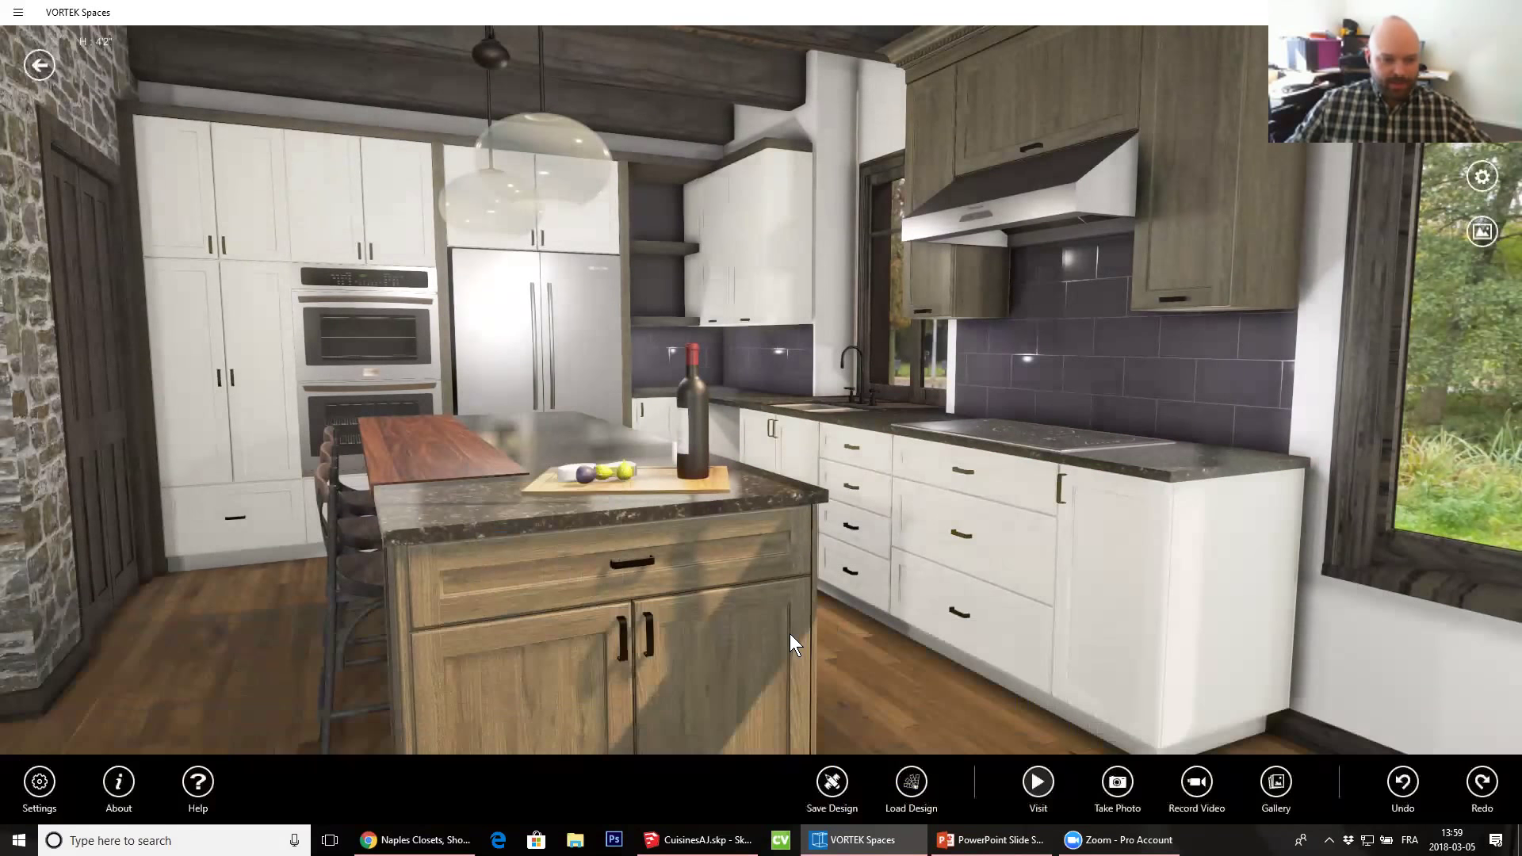
Save the design with the dark countertops under the title Option2
left_click(831, 785)
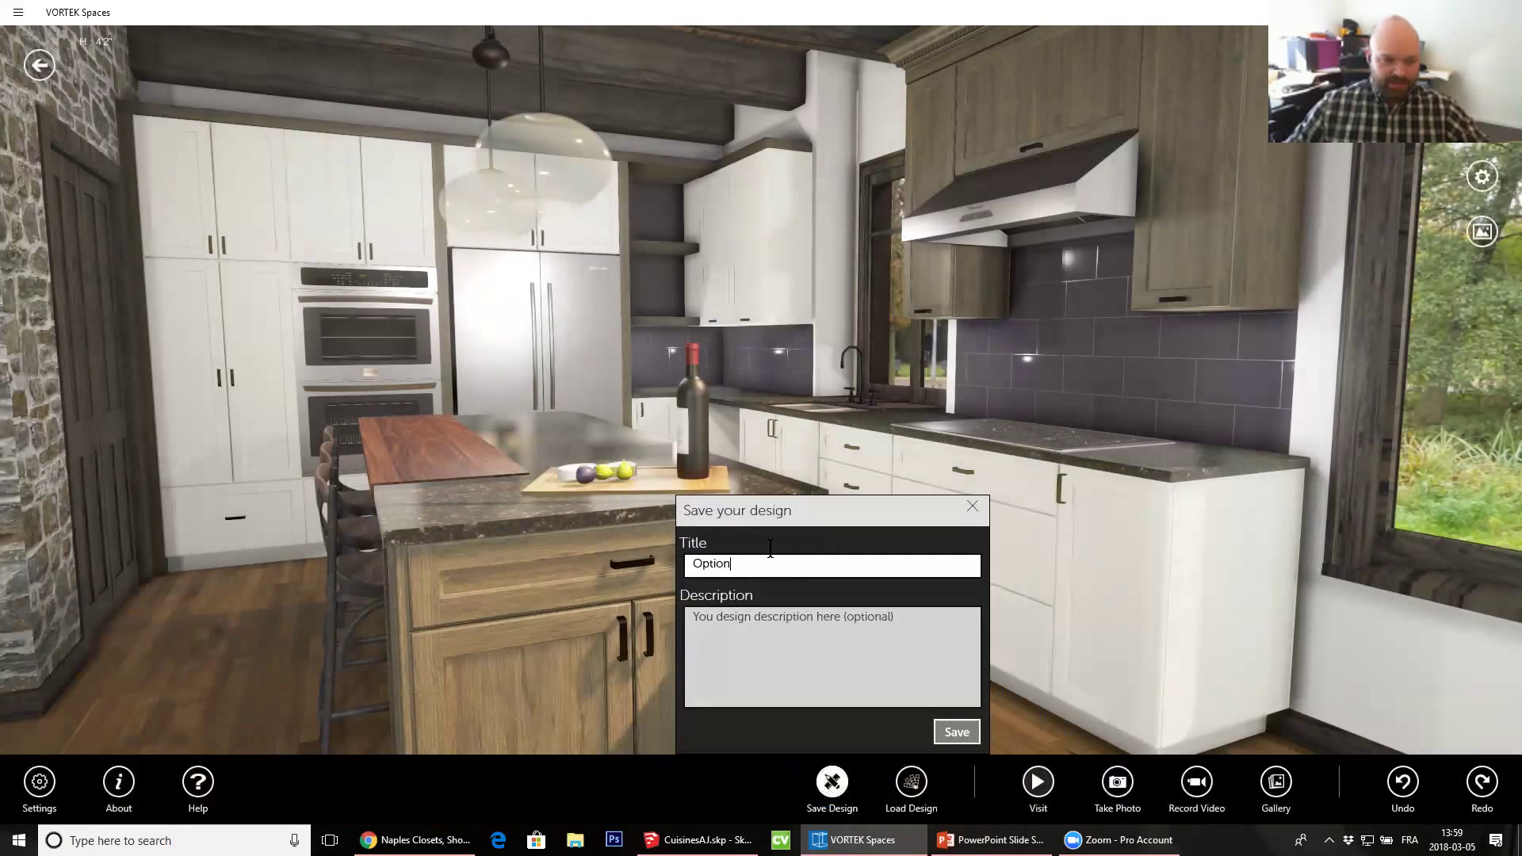
type("2")
key("Return")
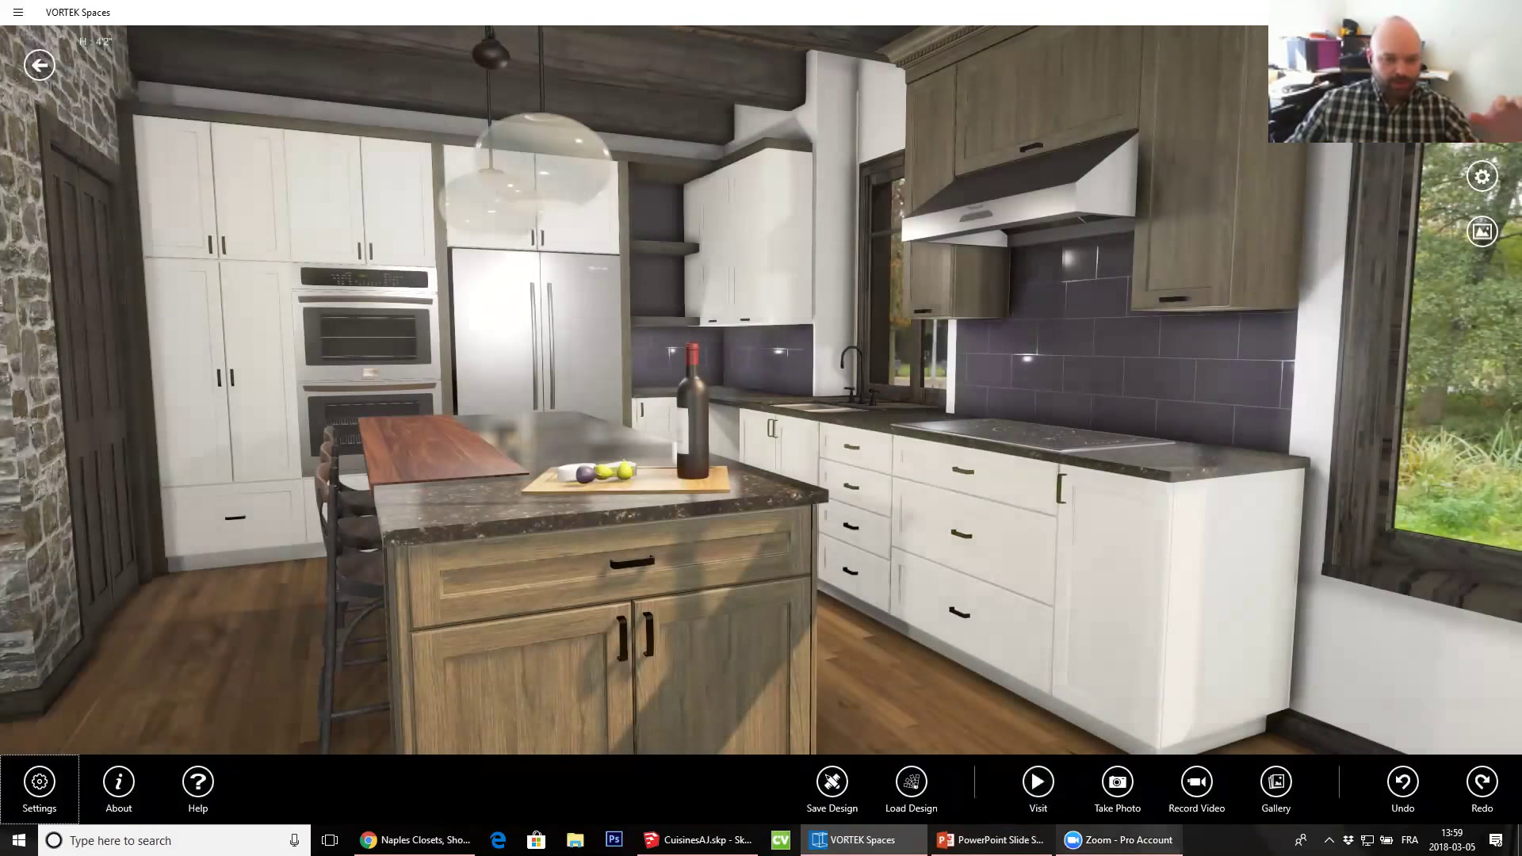
Review the new viewpoint photos in the gallery, including viewpoint_4.jpg at full size, and return to the kitchen
left_click(1277, 785)
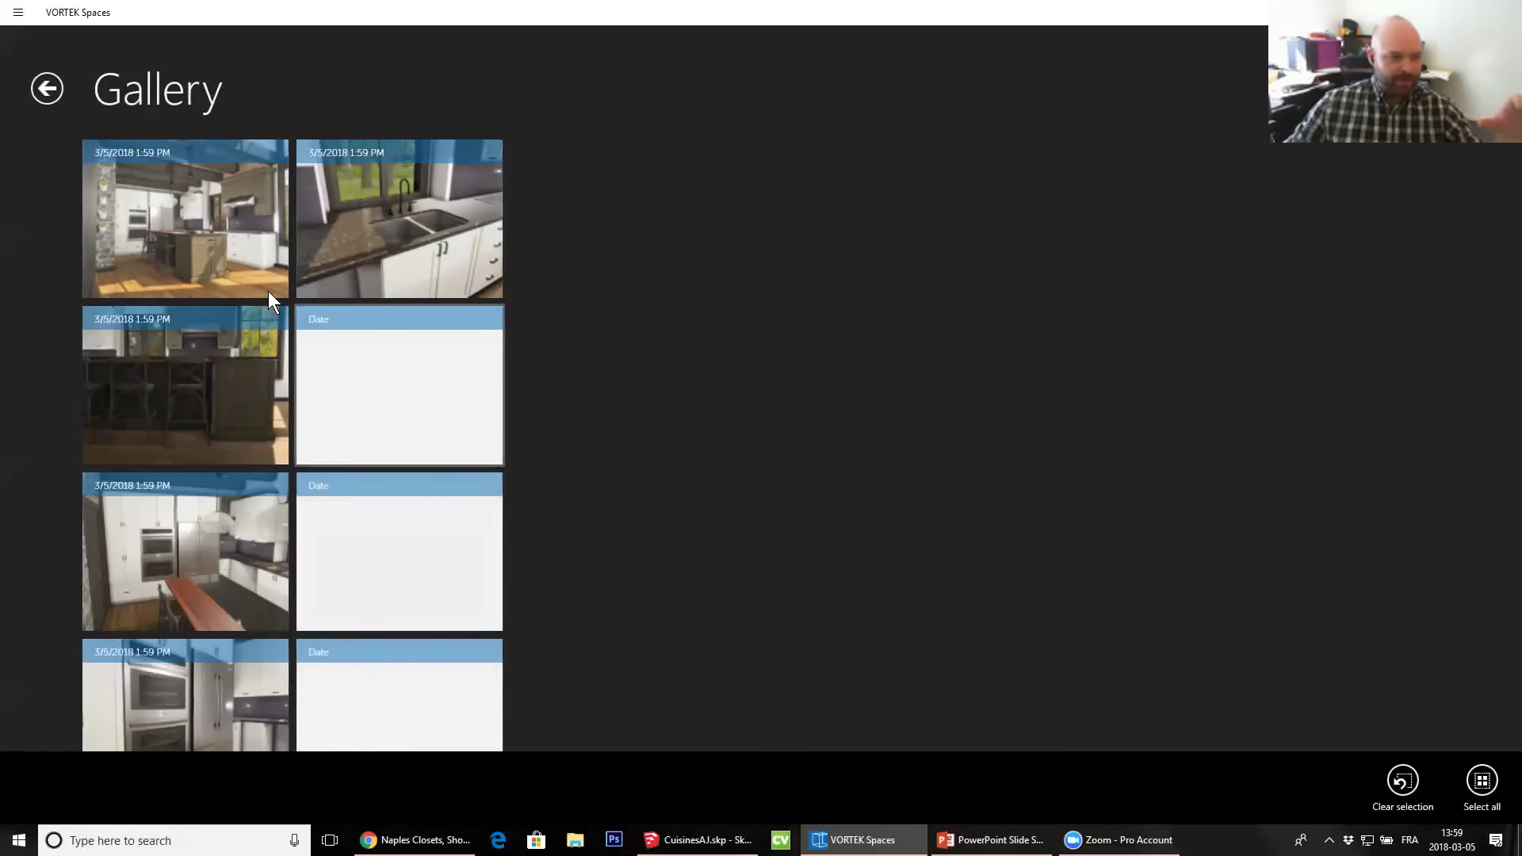
left_click(394, 249)
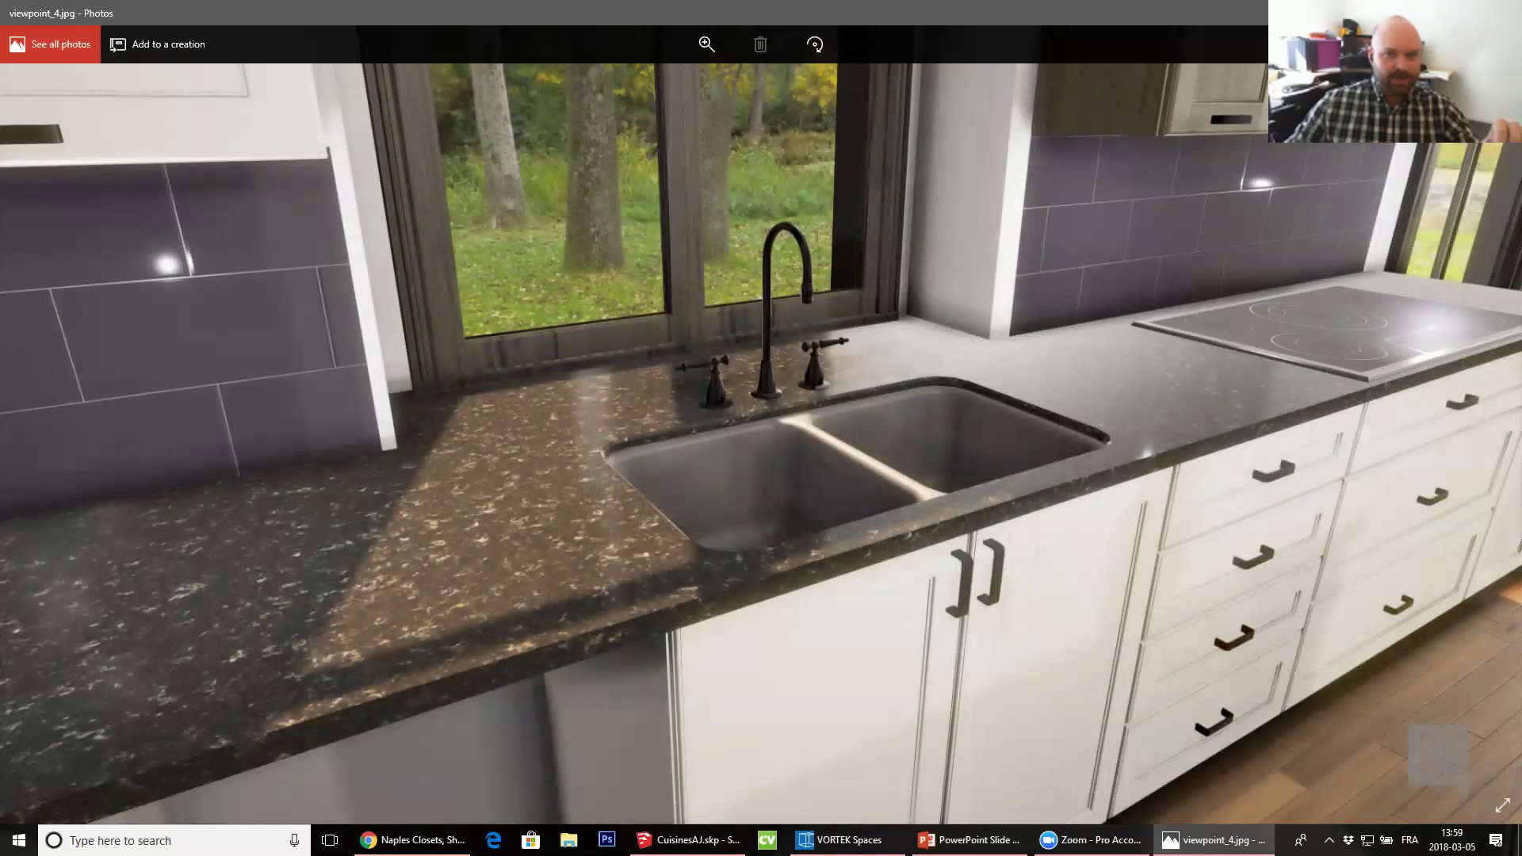
left_click(1504, 13)
left_click(51, 95)
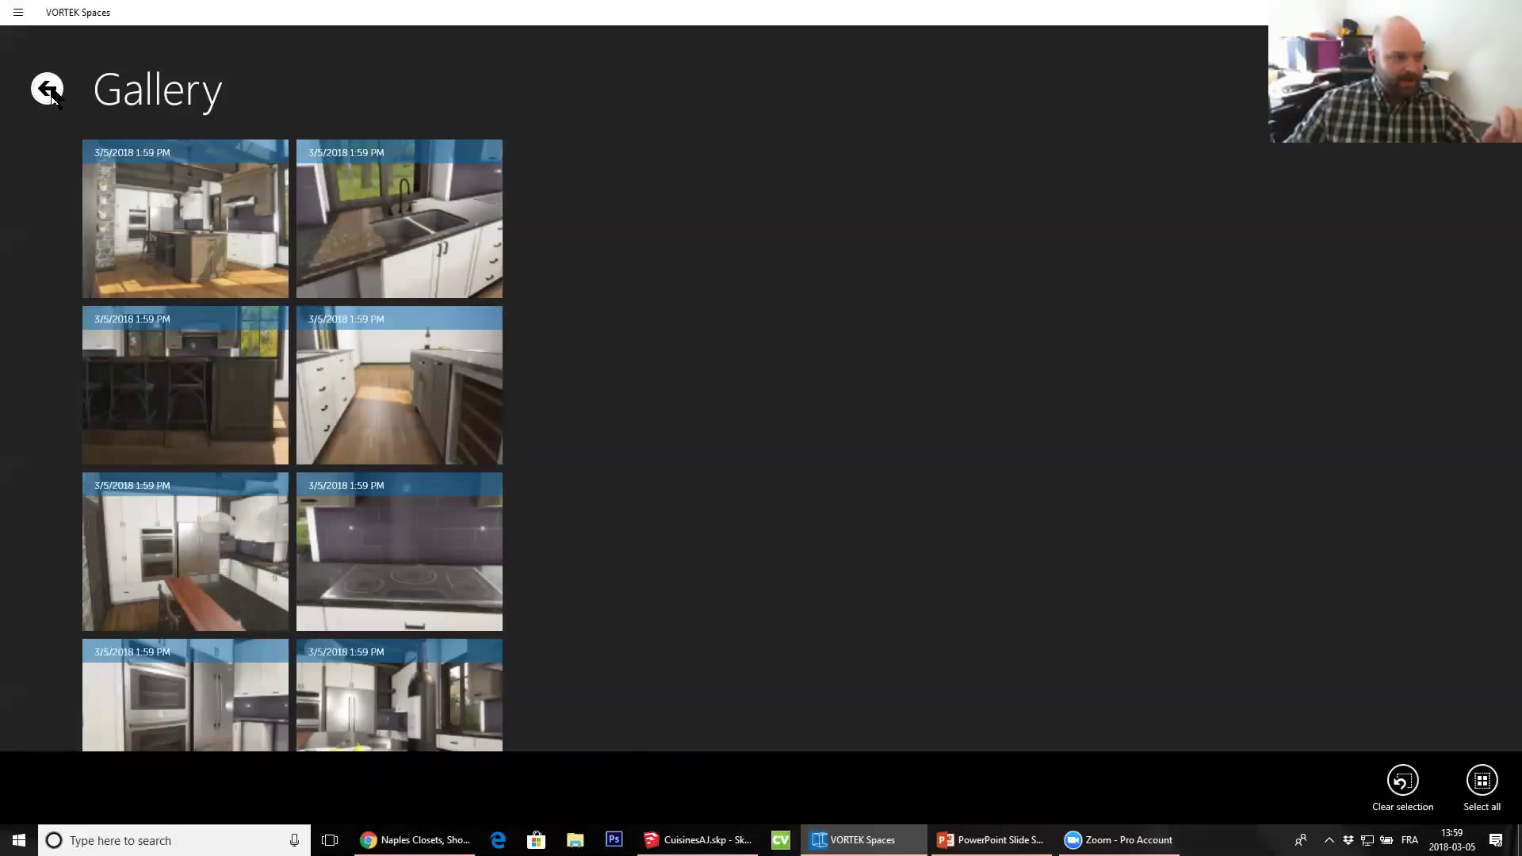
left_click(40, 91)
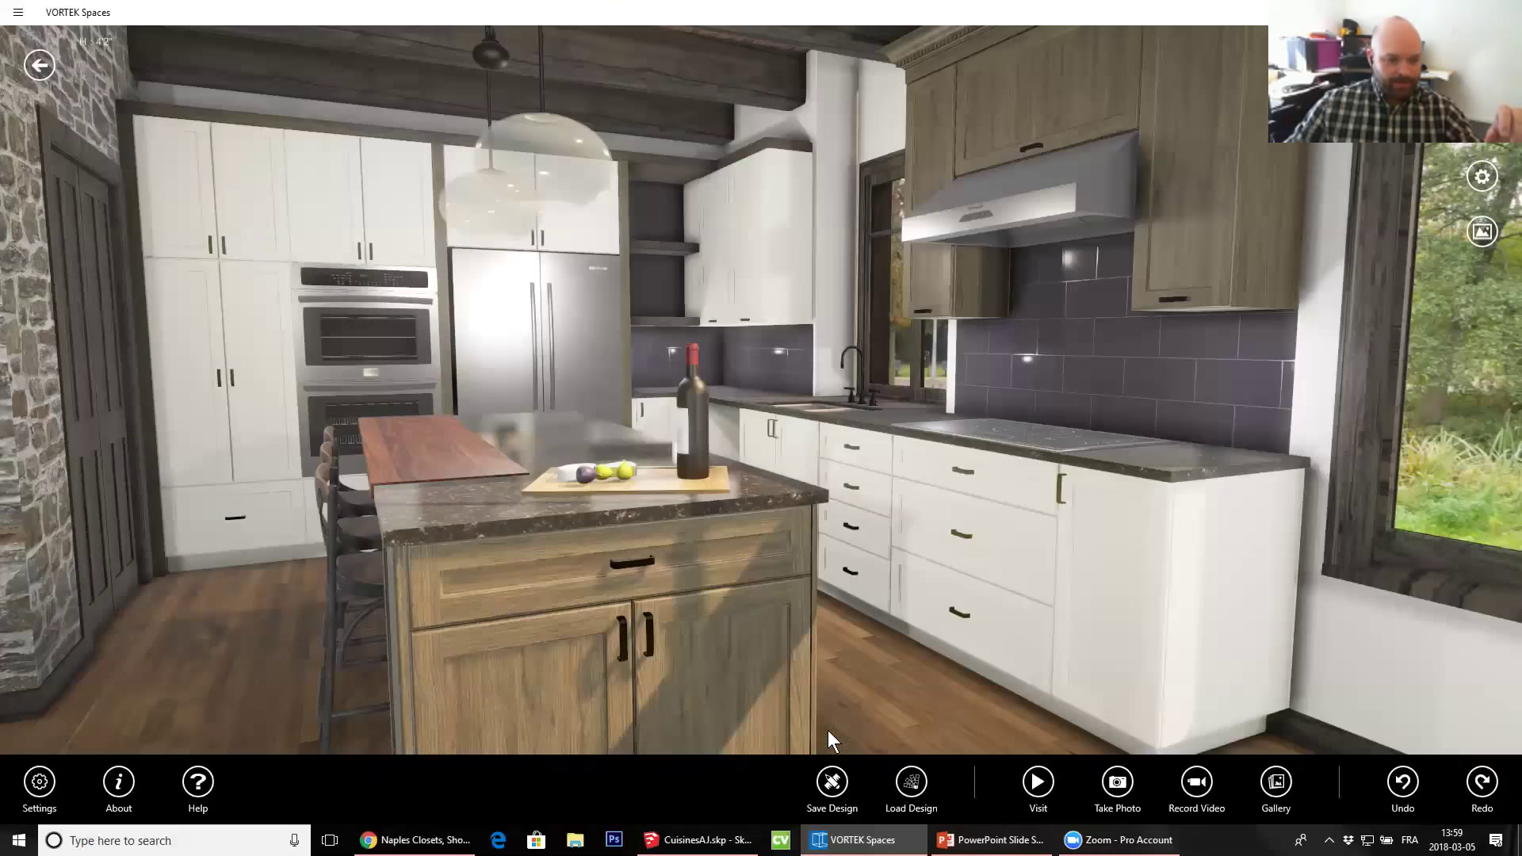
Load the saved Option1 design and look over the kitchen with its light countertops
left_click(912, 781)
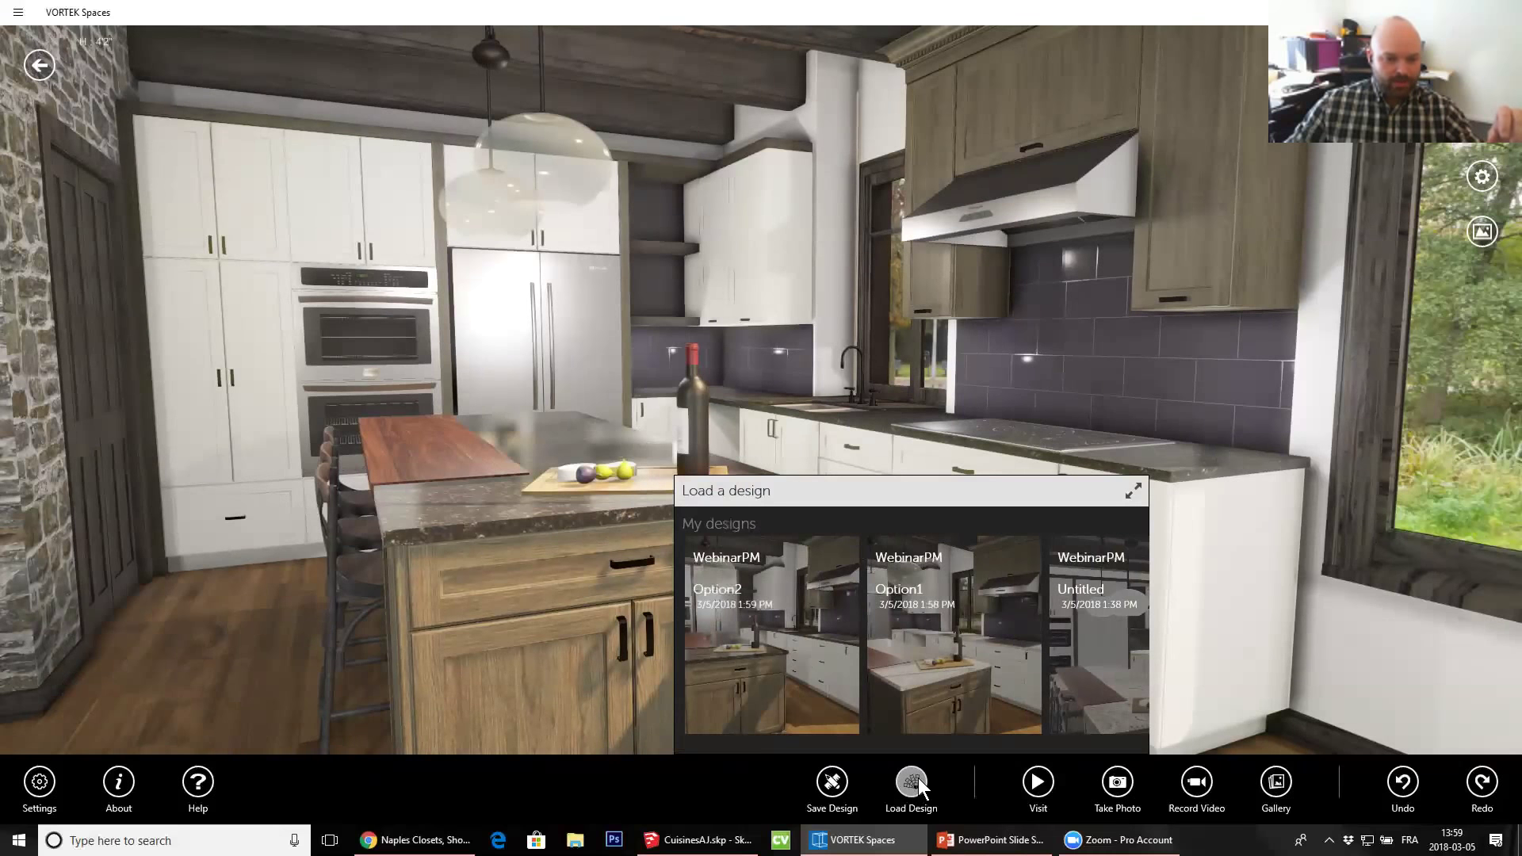
left_click(908, 635)
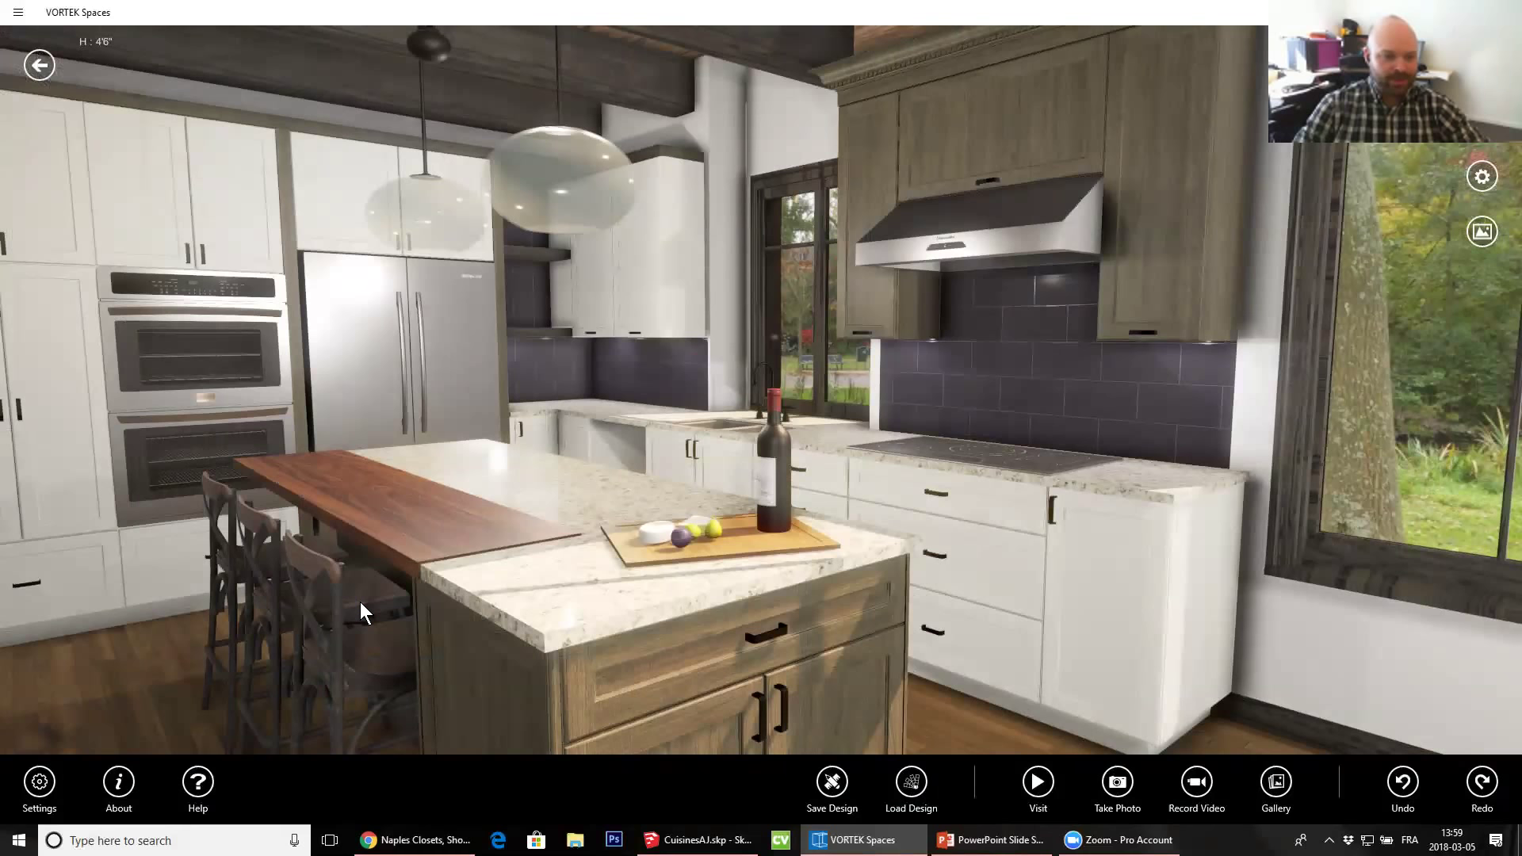
middle_click_drag(712, 482, 668, 463)
left_click_drag(668, 464, 1344, 237)
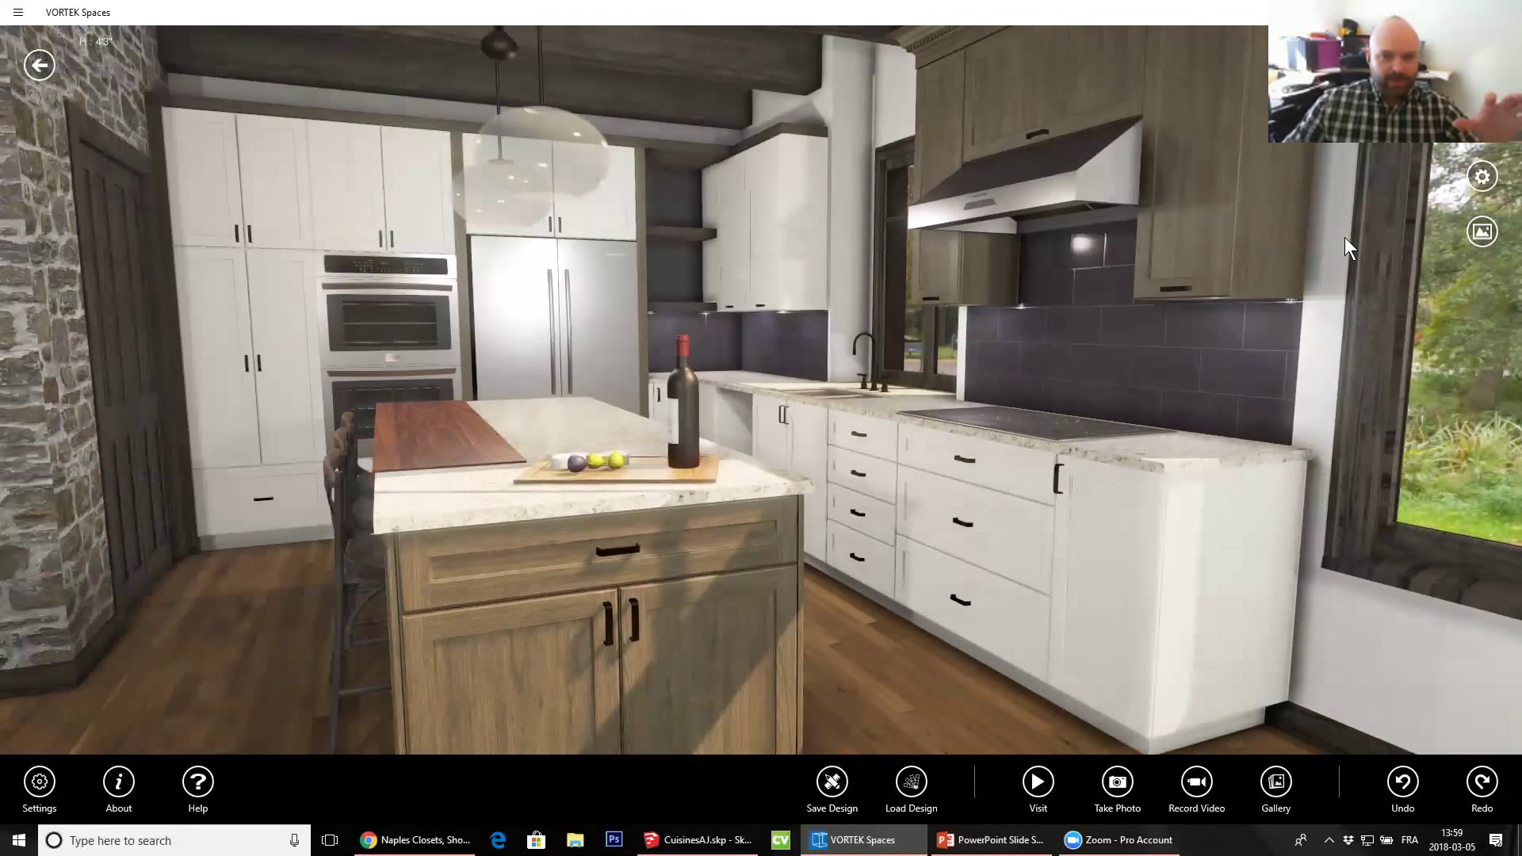
Go to the saved viewpoint showing the whole kitchen and record a video of the design
left_click(1479, 229)
left_click(1227, 458)
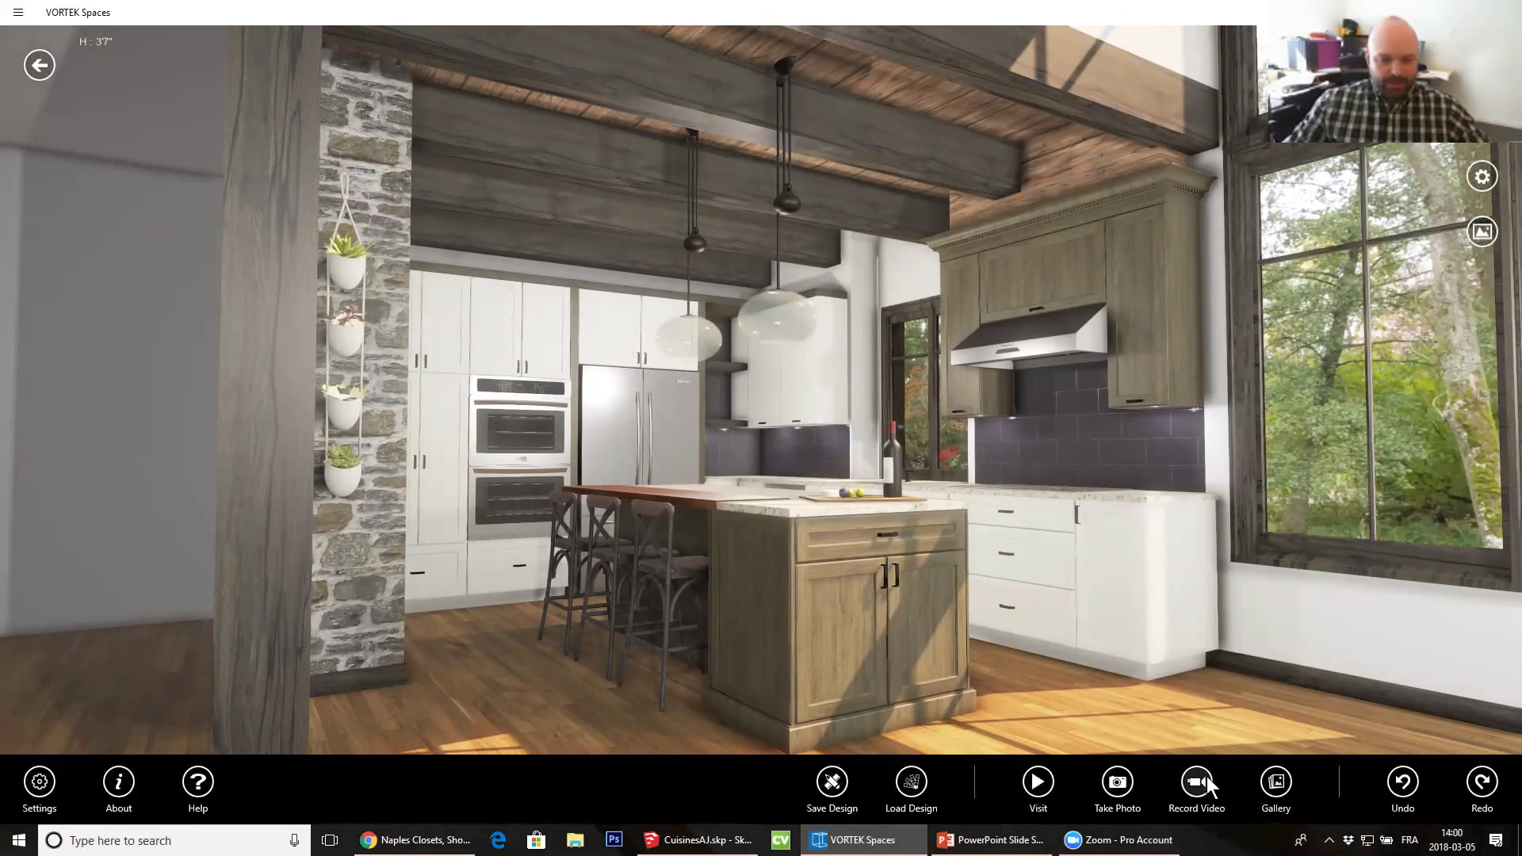
left_click(1152, 793)
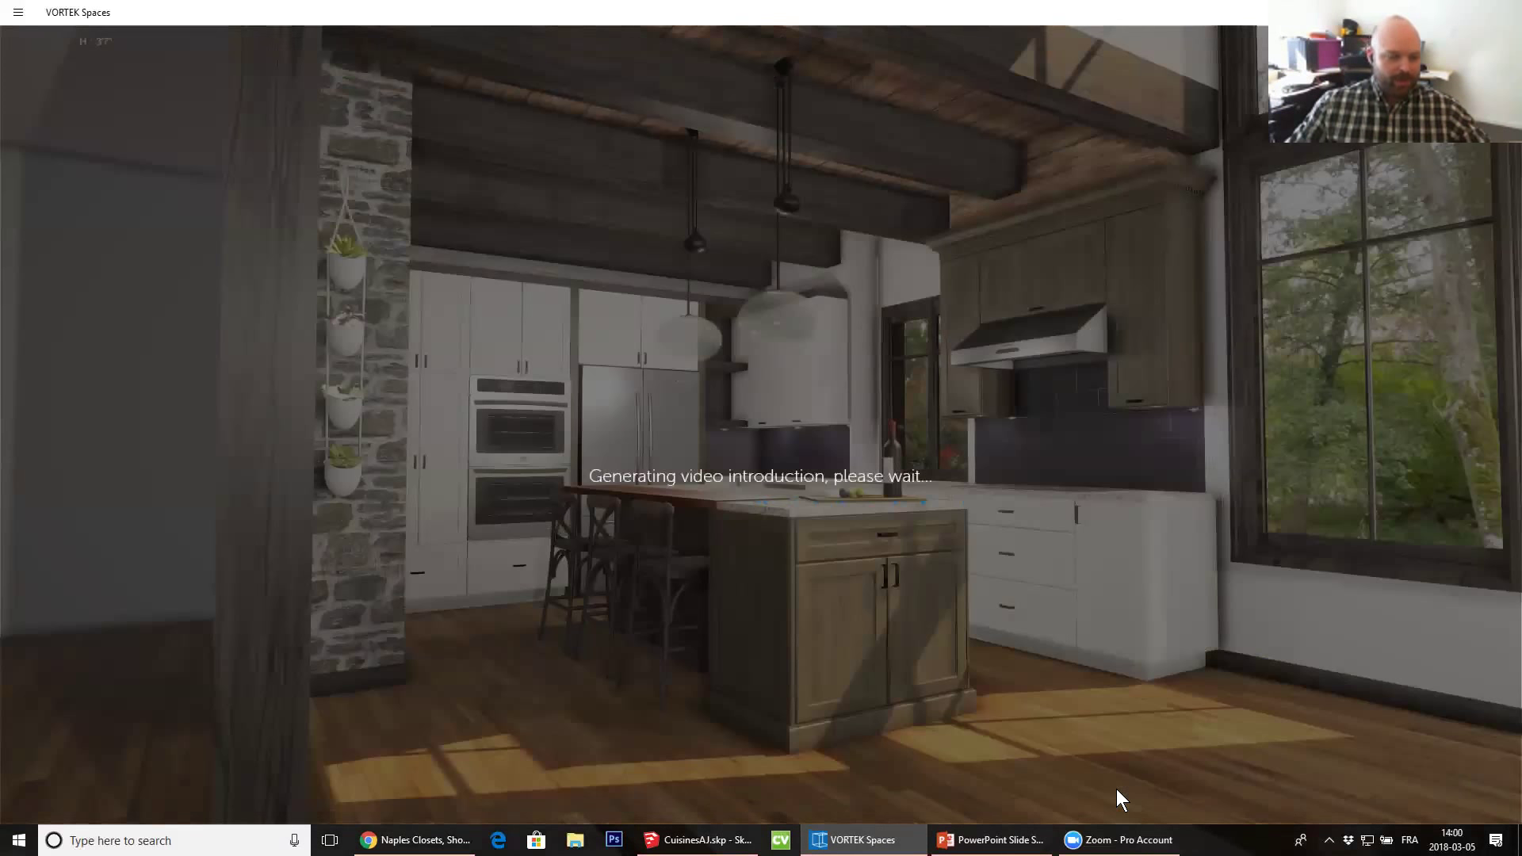
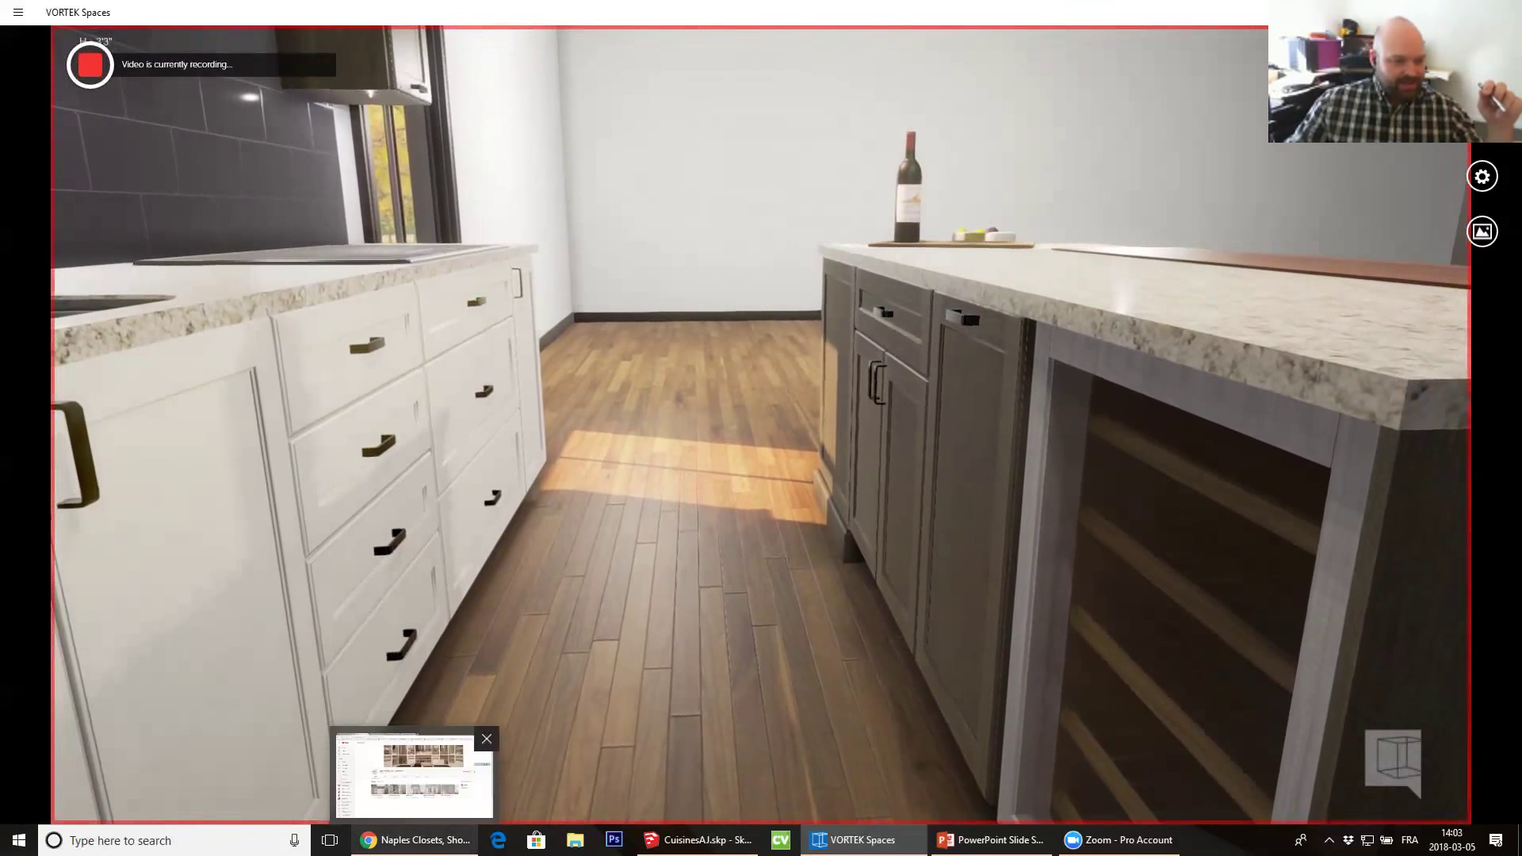
Switch to Chrome, sample the first uploaded closet video on the Naples Closets, Showroom channel, and browse the channel's further uploads
left_click(442, 829)
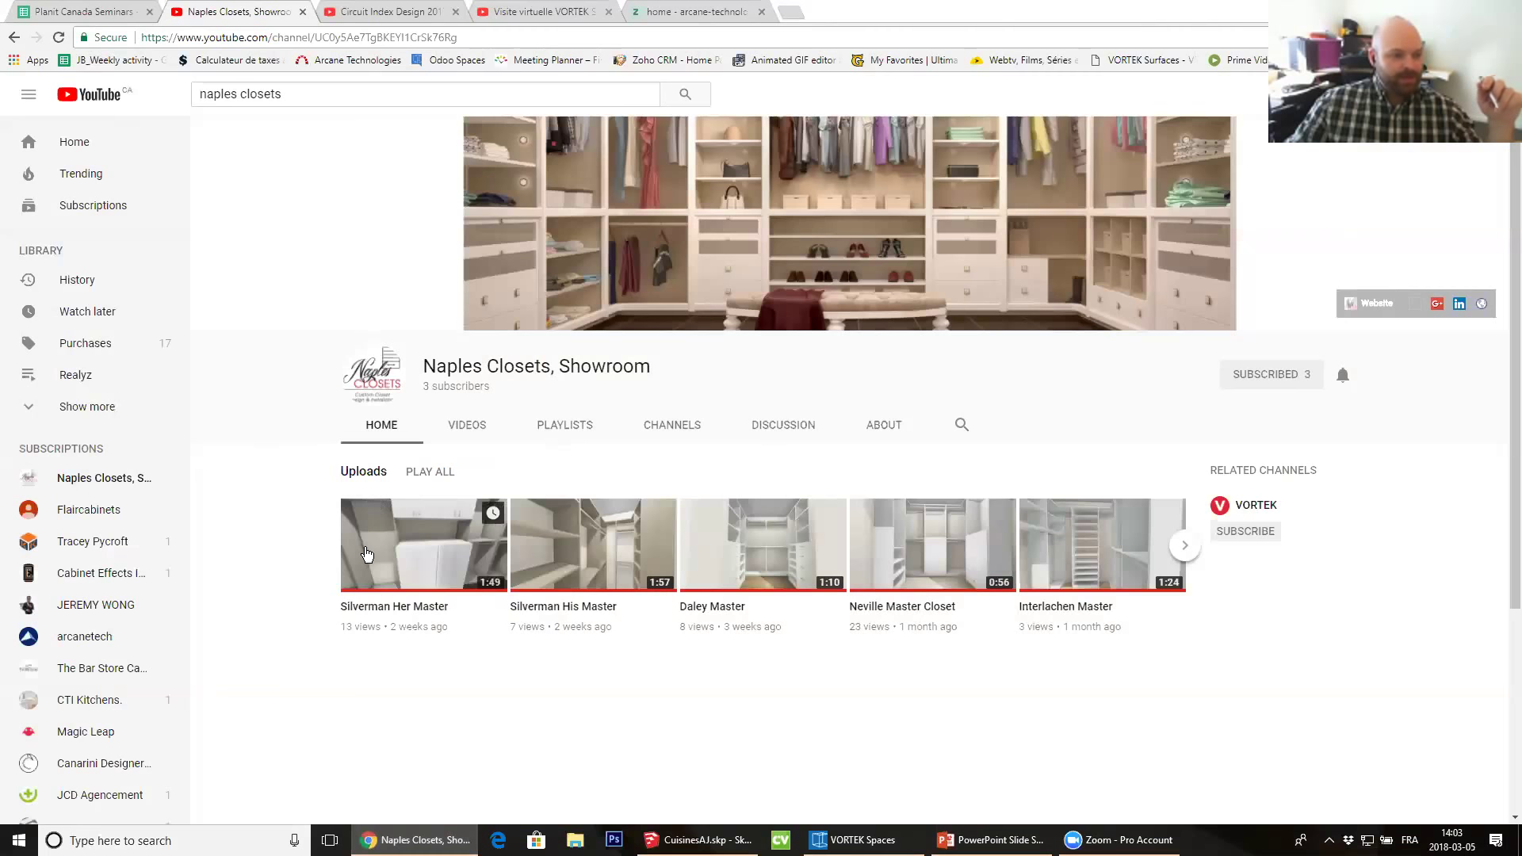
left_click(420, 579)
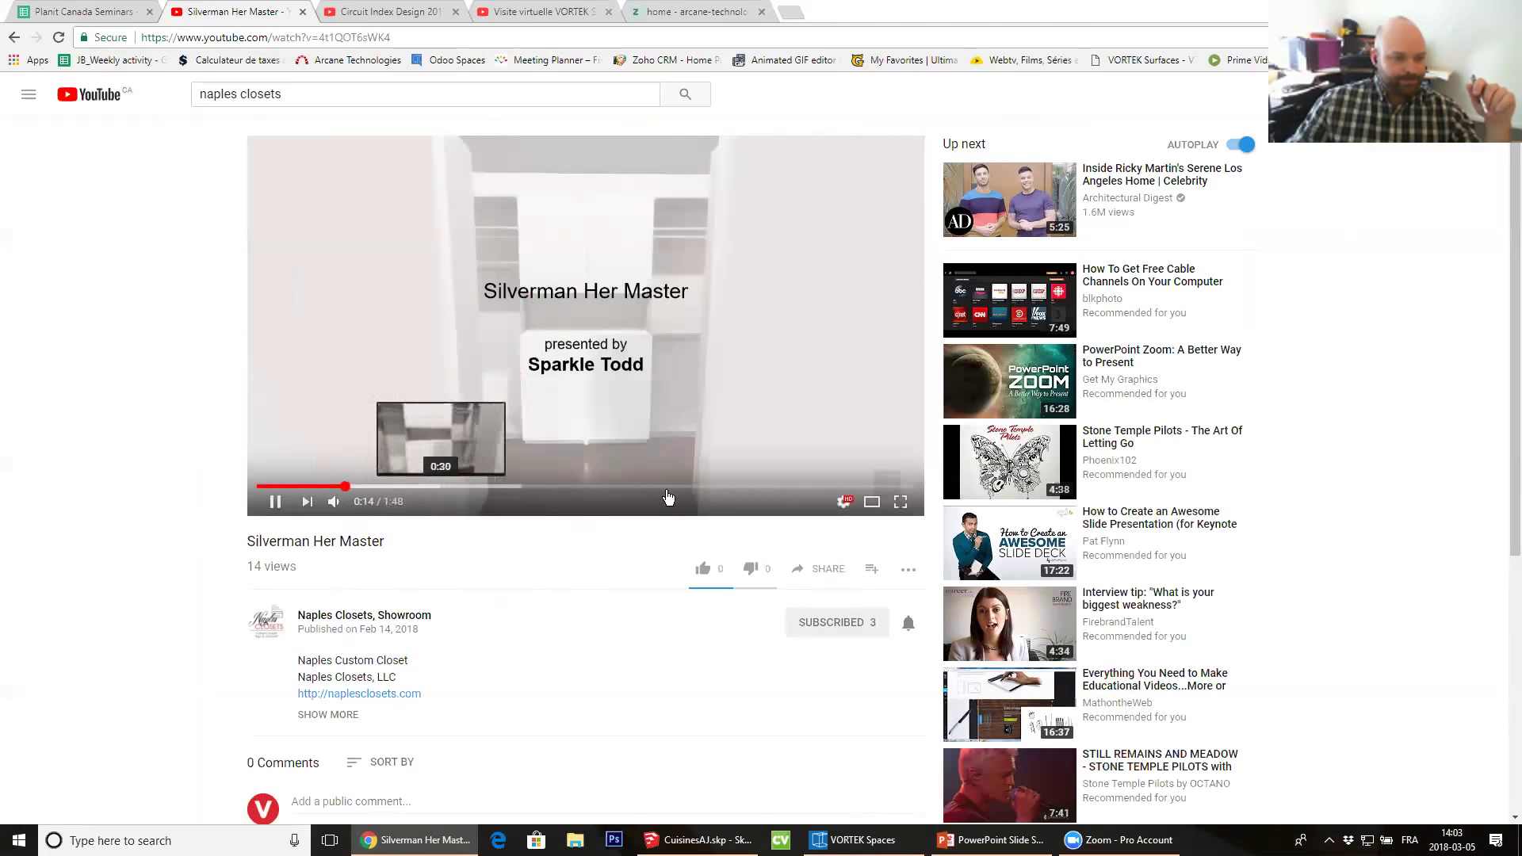
mouse_move(861, 488)
left_mouse_down()
mouse_move(880, 493)
mouse_move(862, 493)
left_mouse_up()
left_click_drag(636, 550, 618, 544)
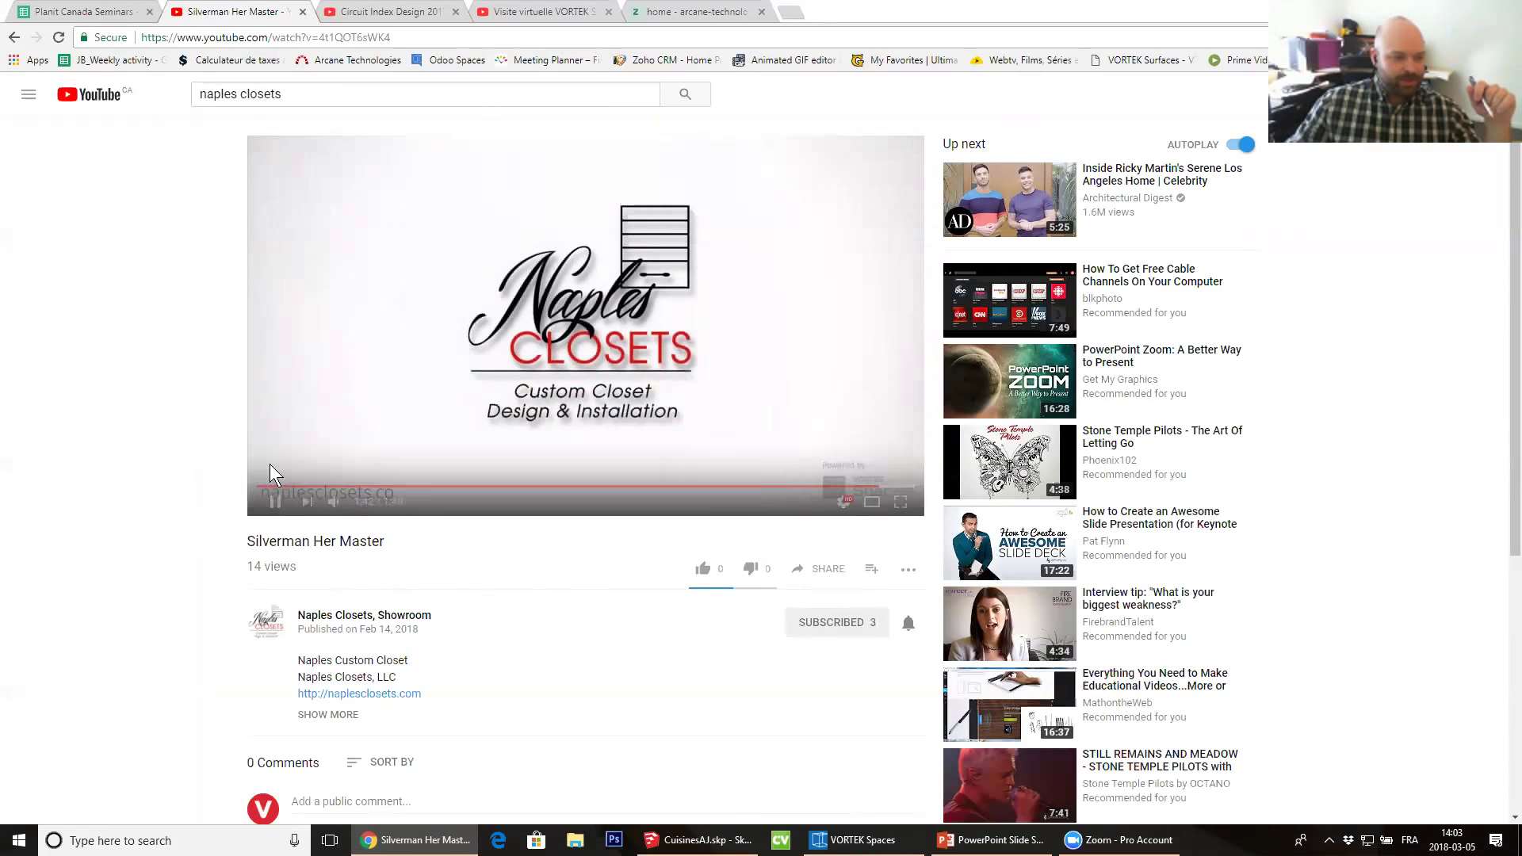
left_click(317, 617)
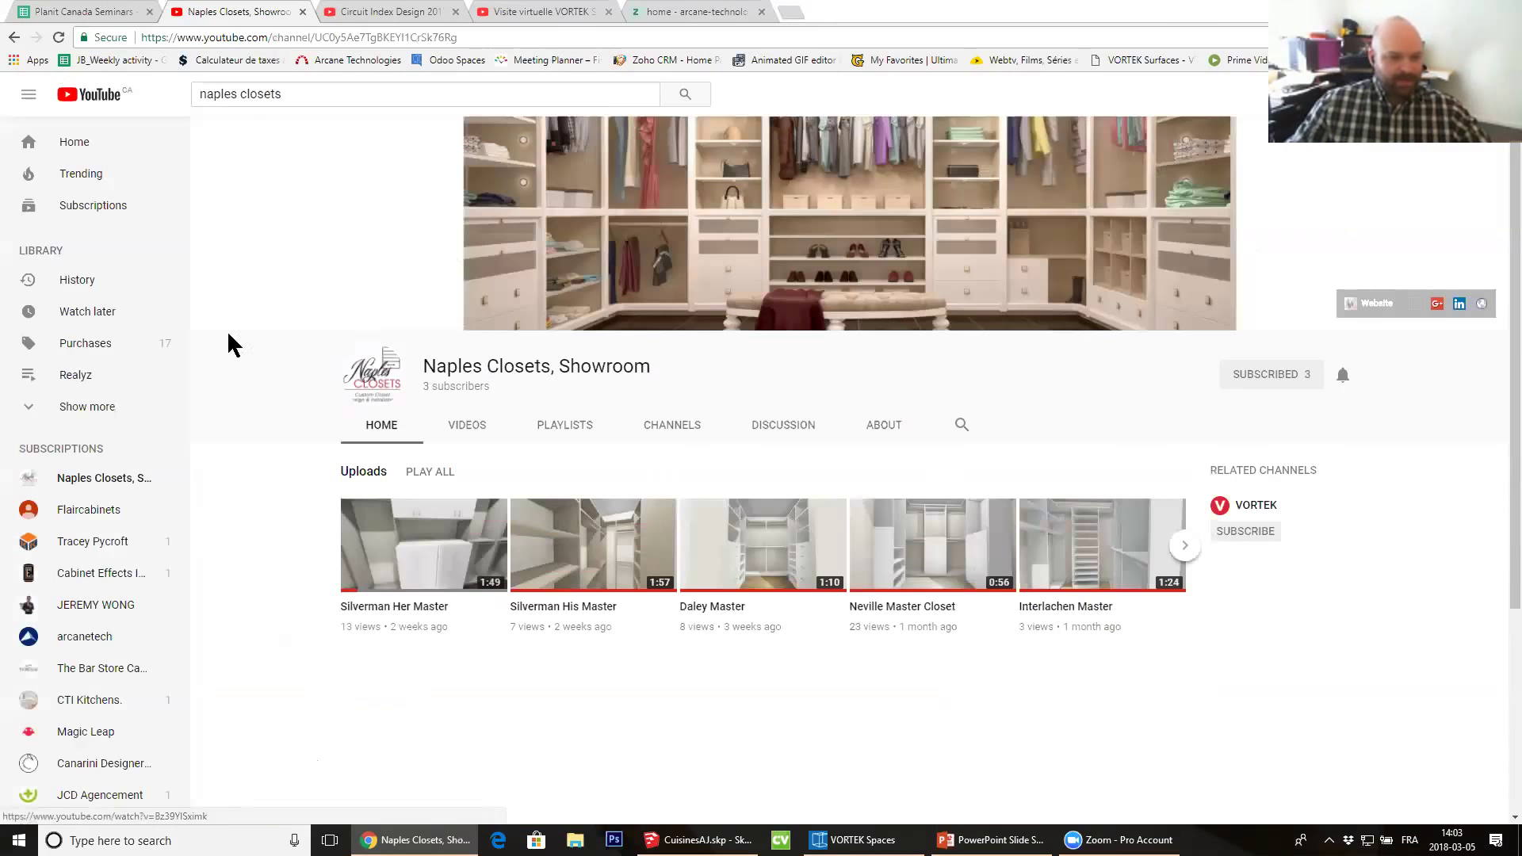
left_click(1185, 547)
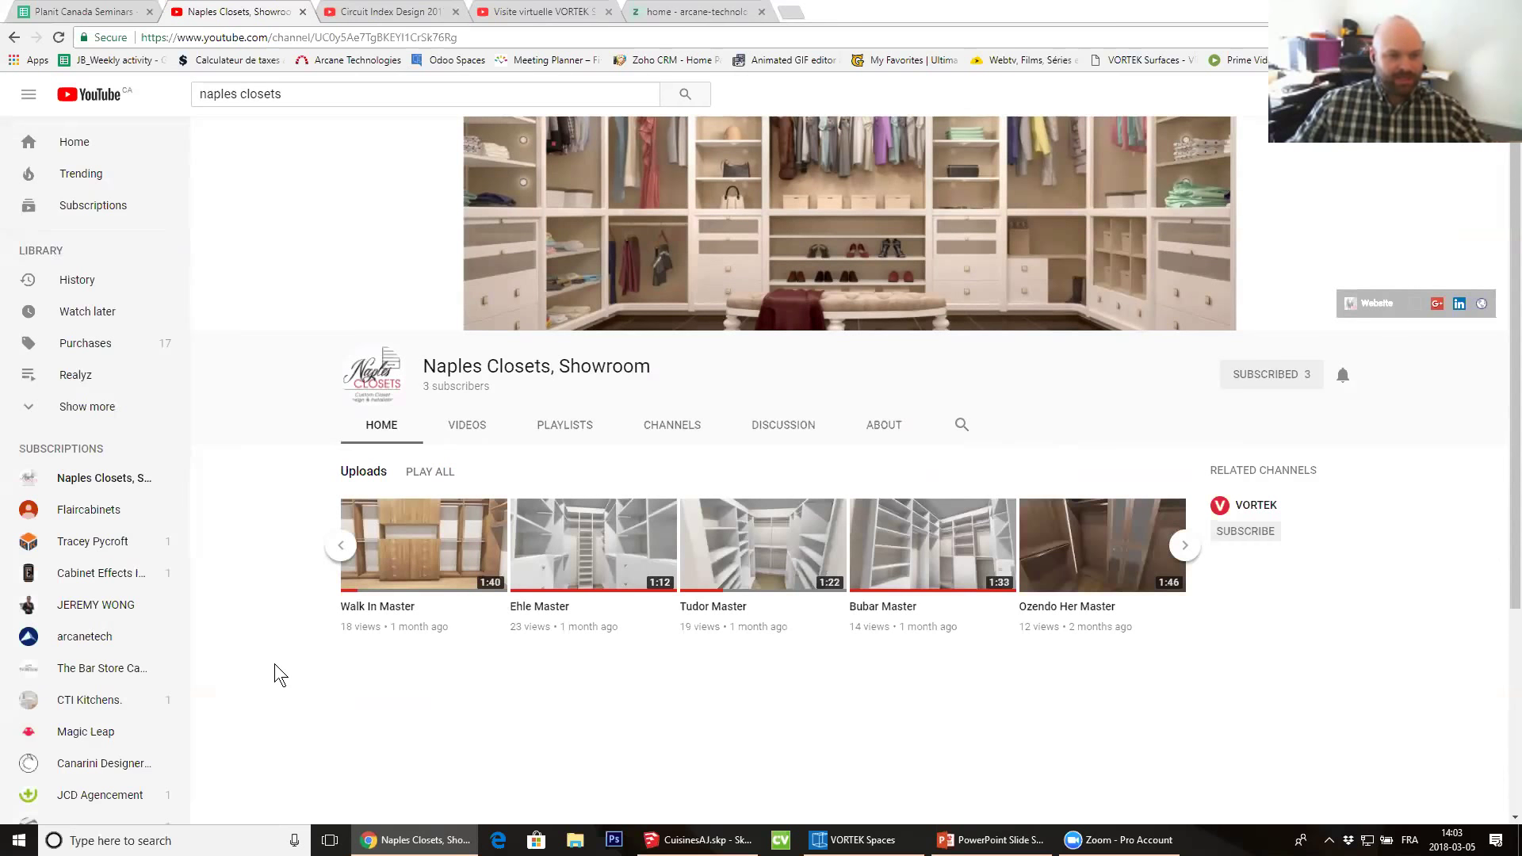
Play the Circuit Index Design 2017 Demo Salle De Bain 360 video, look around the bathroom, and view the Visite virtuelle VORTEK Spaces video
left_click(404, 12)
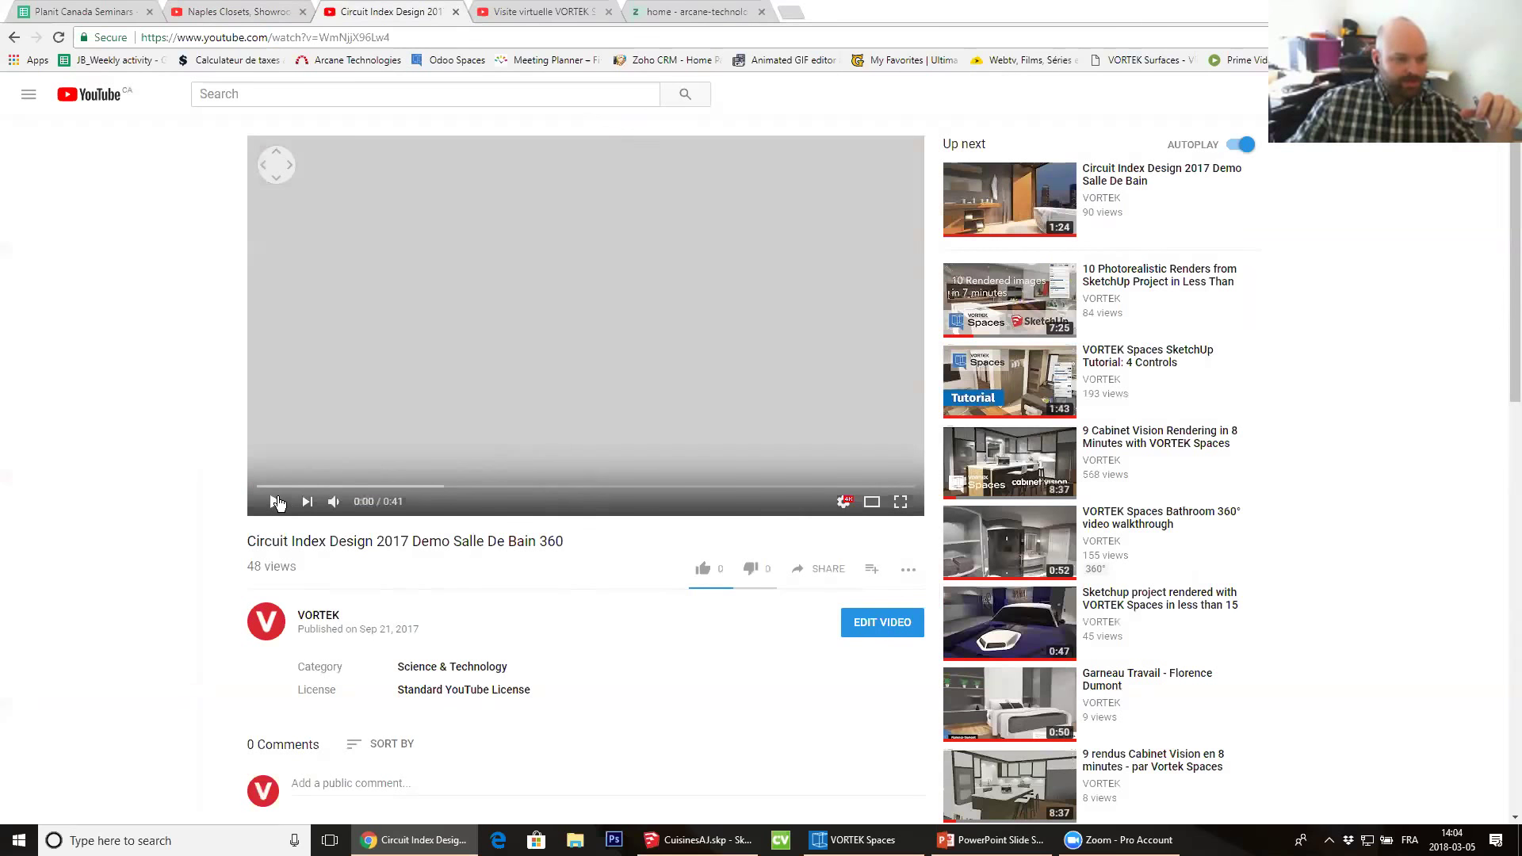
left_click(277, 502)
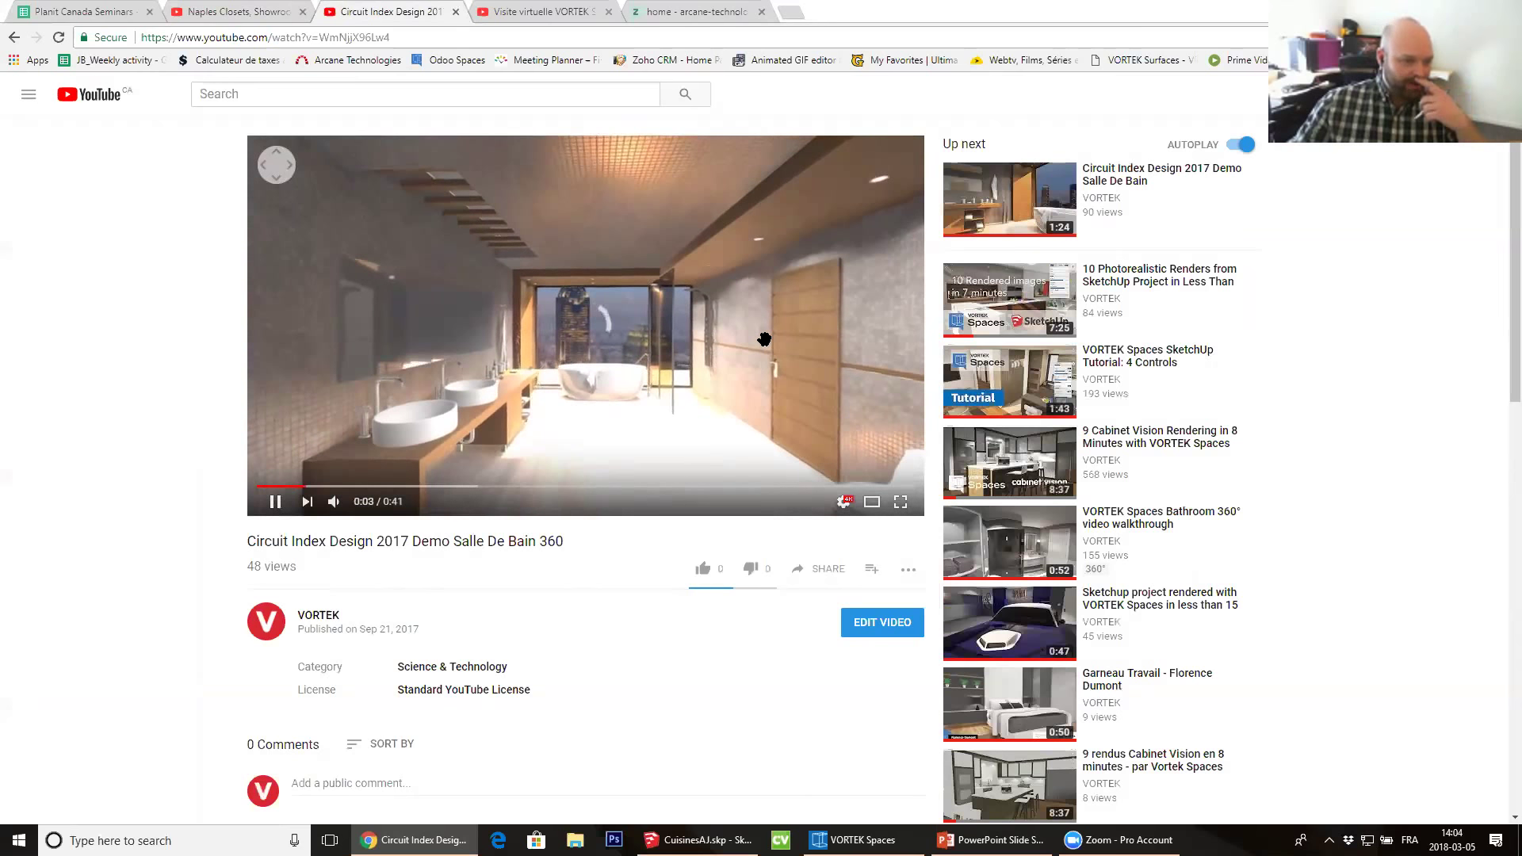
left_click(276, 503)
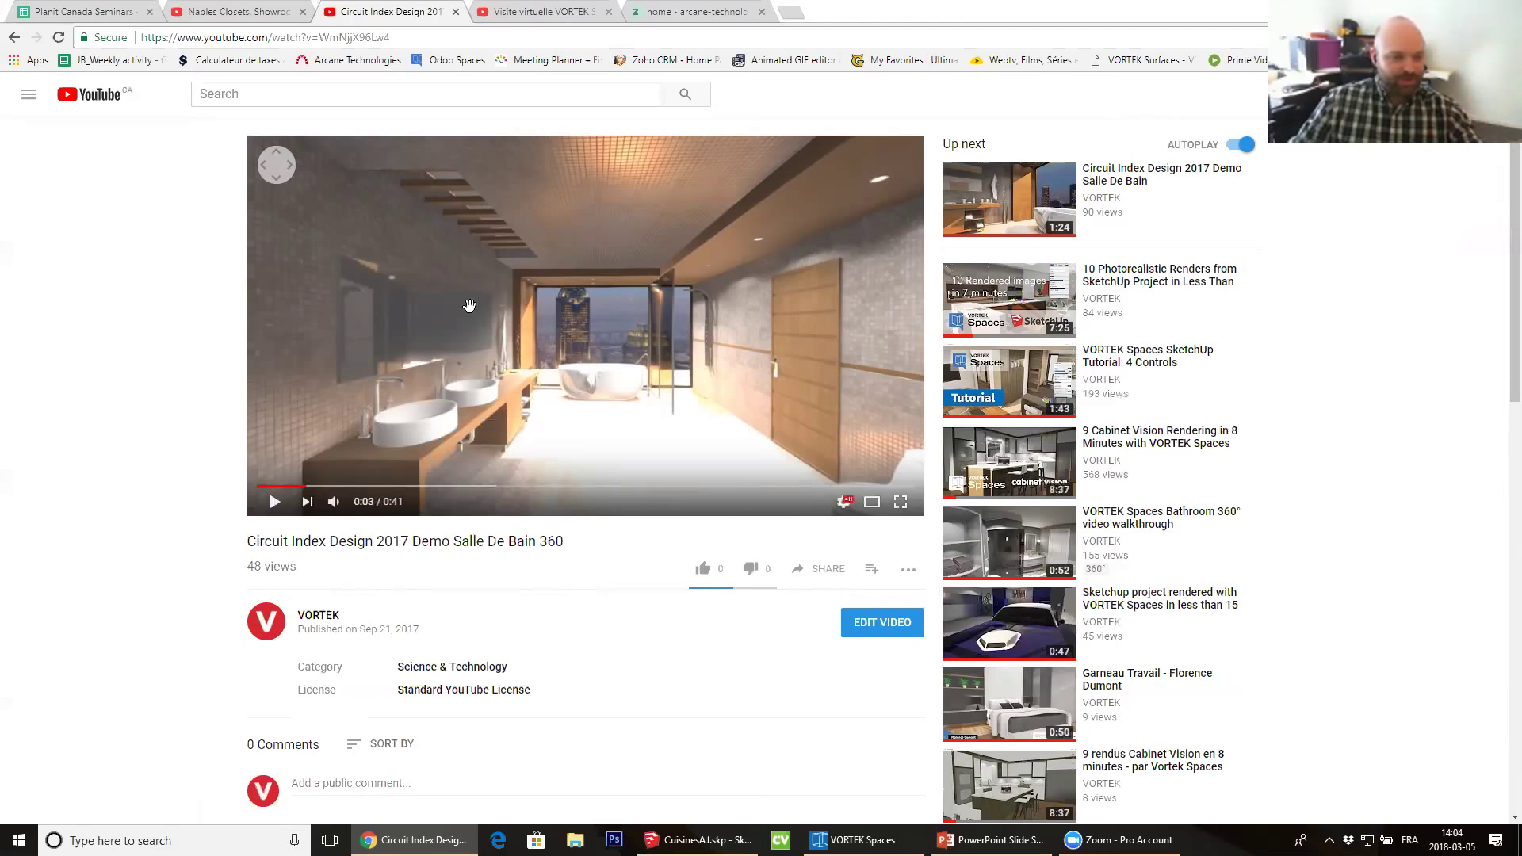
left_click_drag(506, 325, 321, 377)
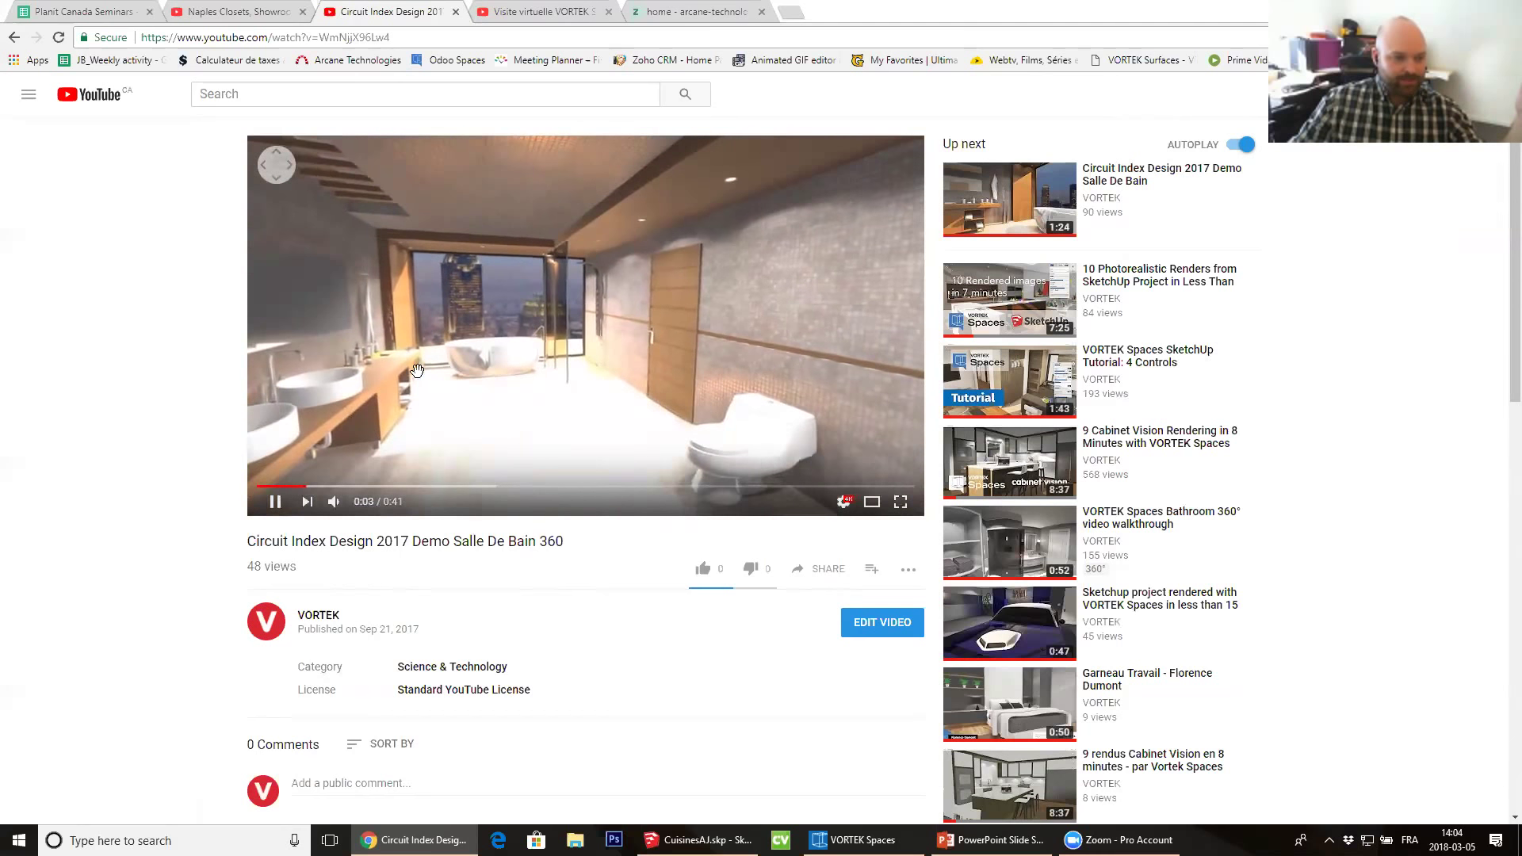
left_click_drag(382, 370, 411, 347)
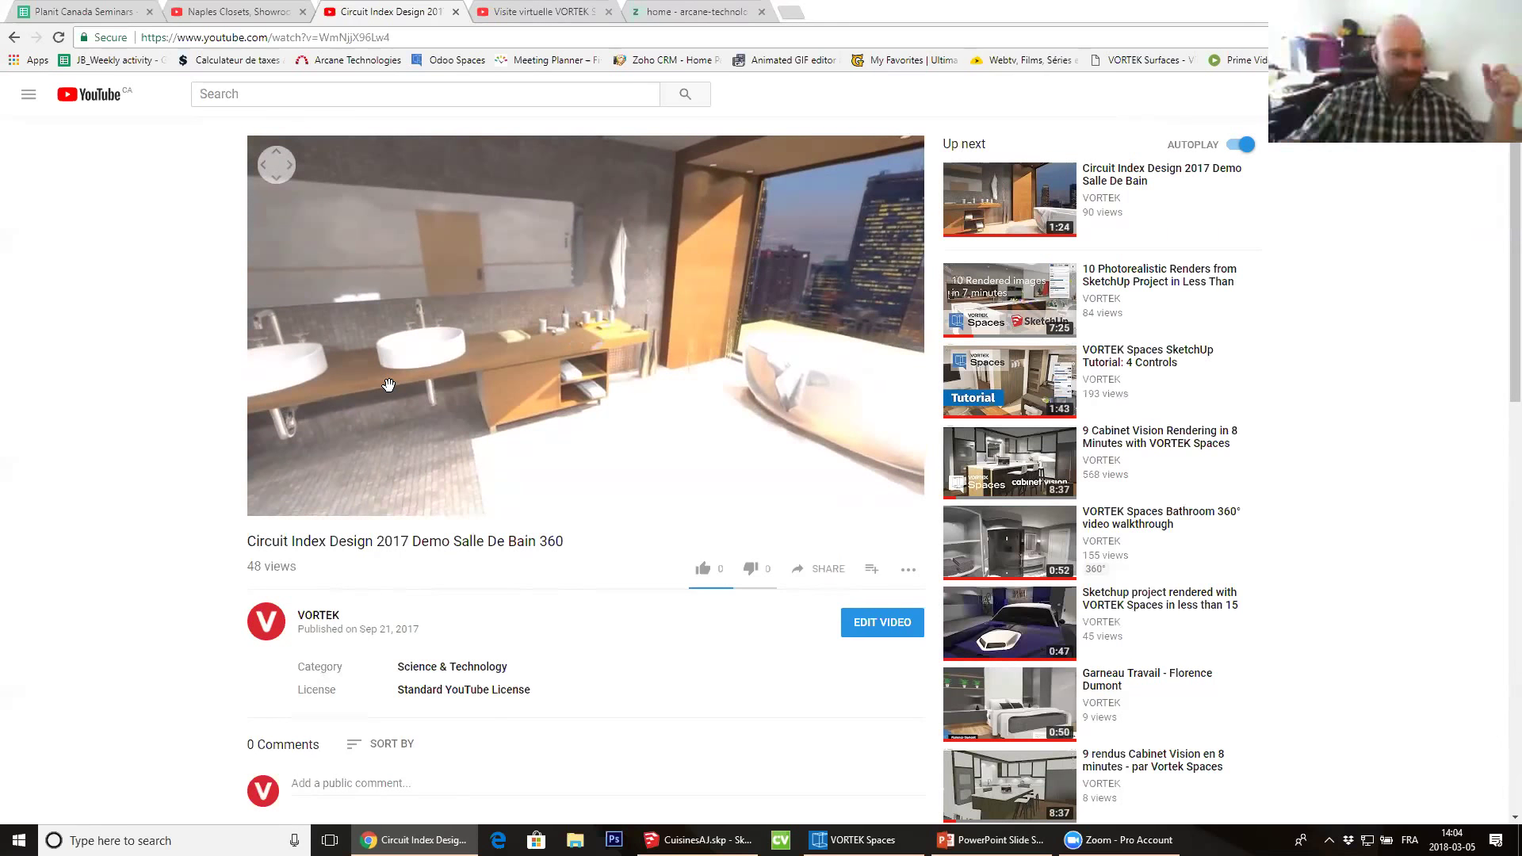
left_click(273, 503)
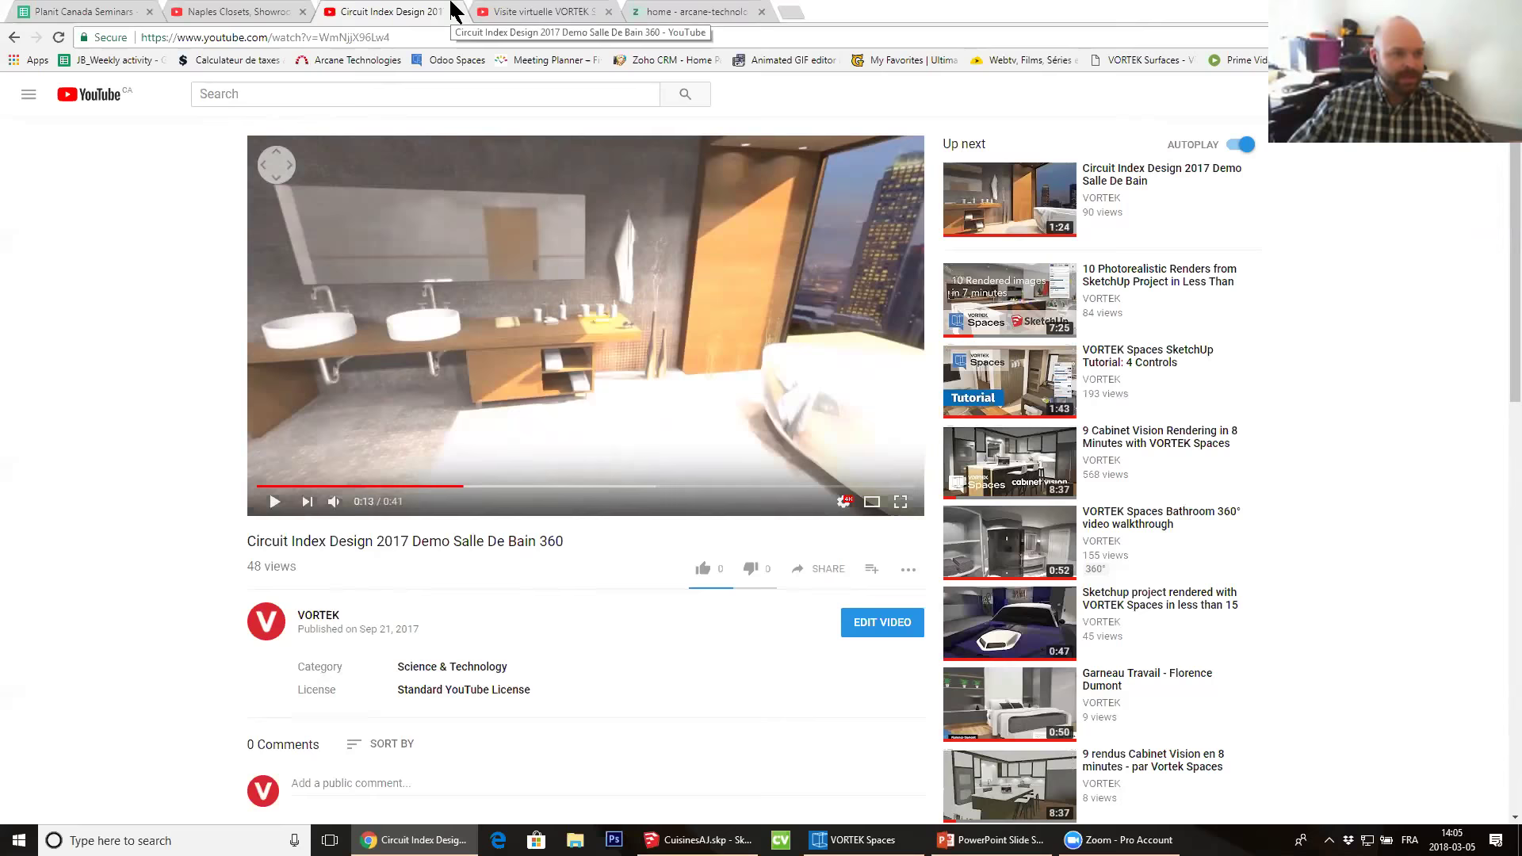
left_click(542, 12)
left_click(271, 503)
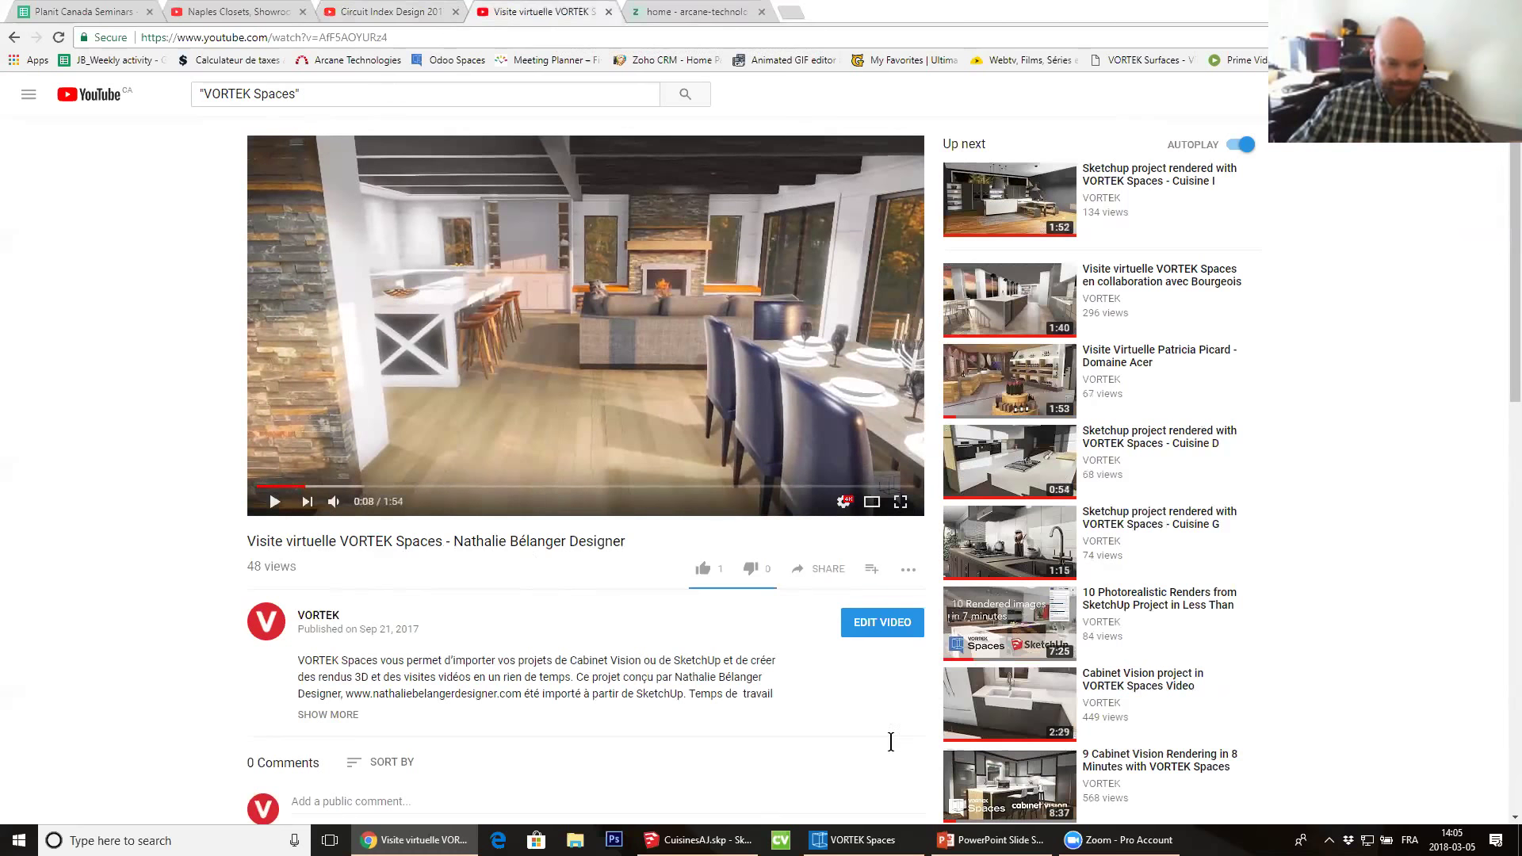
Switch to VORTEK Spaces, expand the upload options for WebinarPM_Option1.mp4, and set the video's privacy to unlisted
left_click(857, 840)
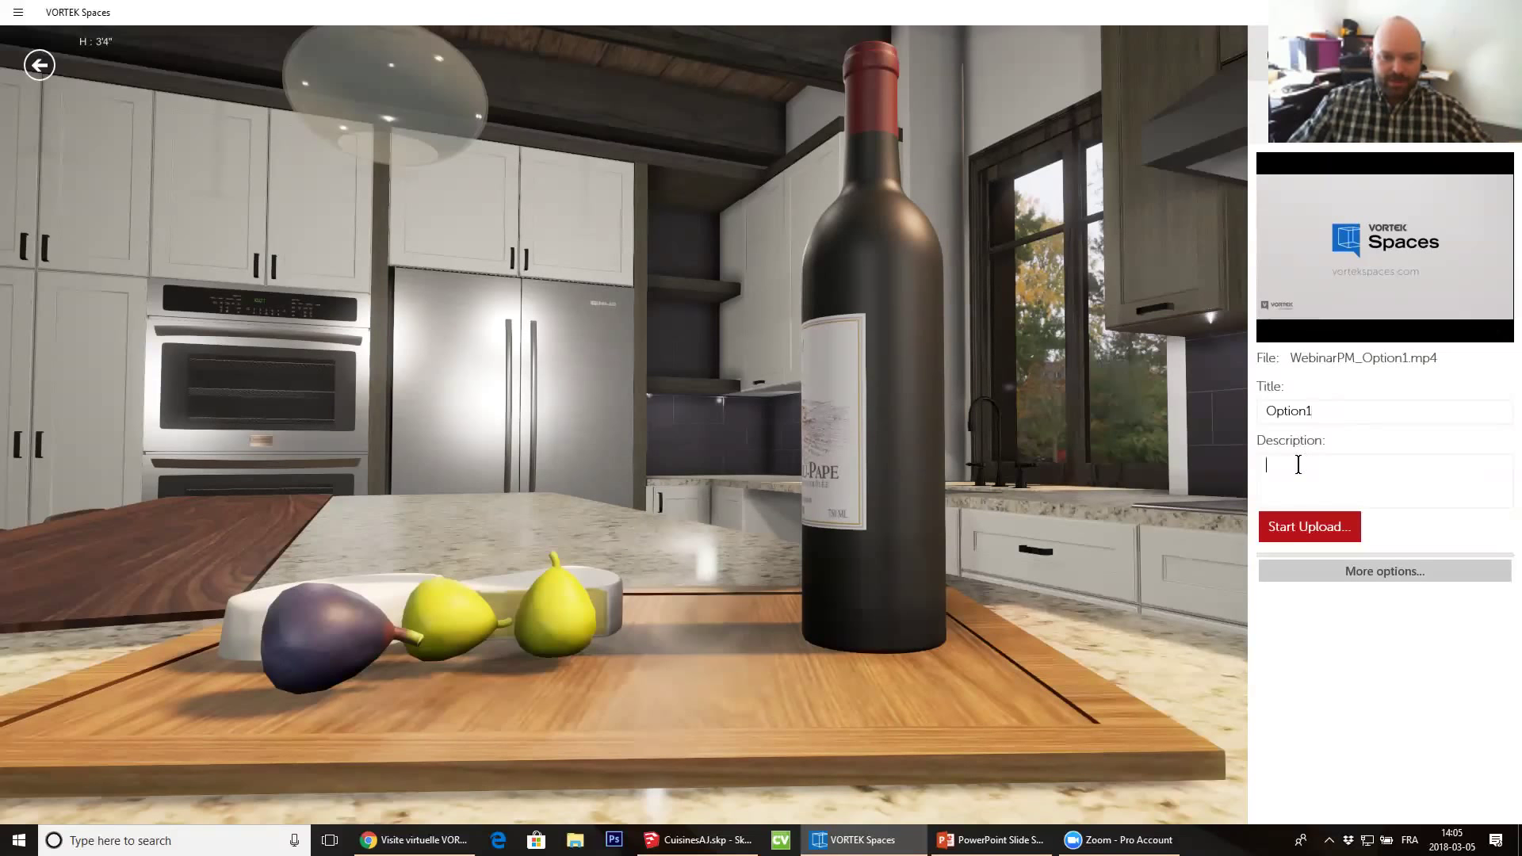
left_click(1364, 577)
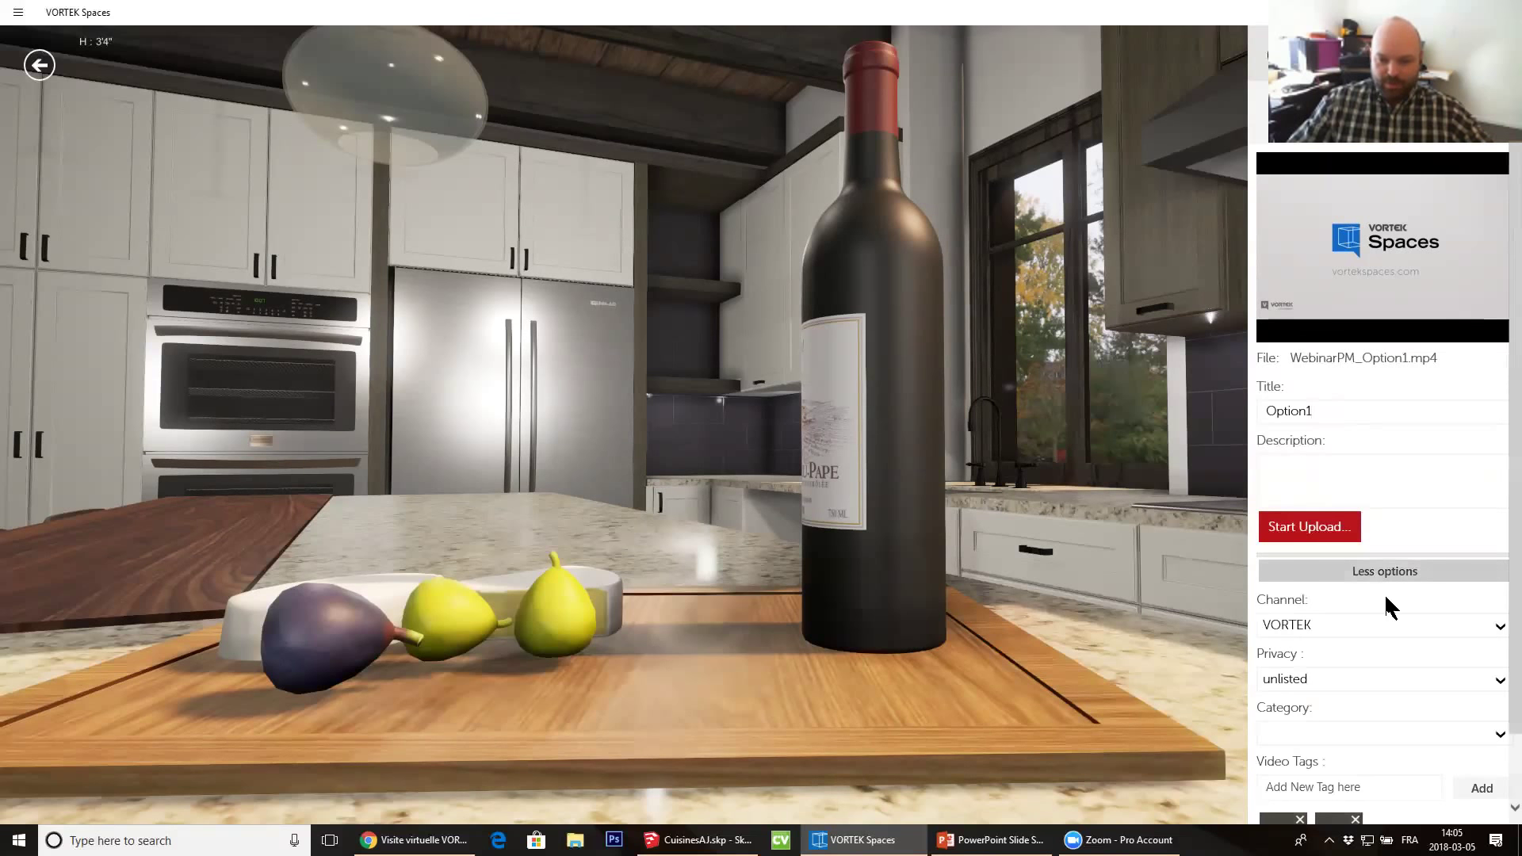
scroll(1364, 659, "down", 2)
left_click(1327, 605)
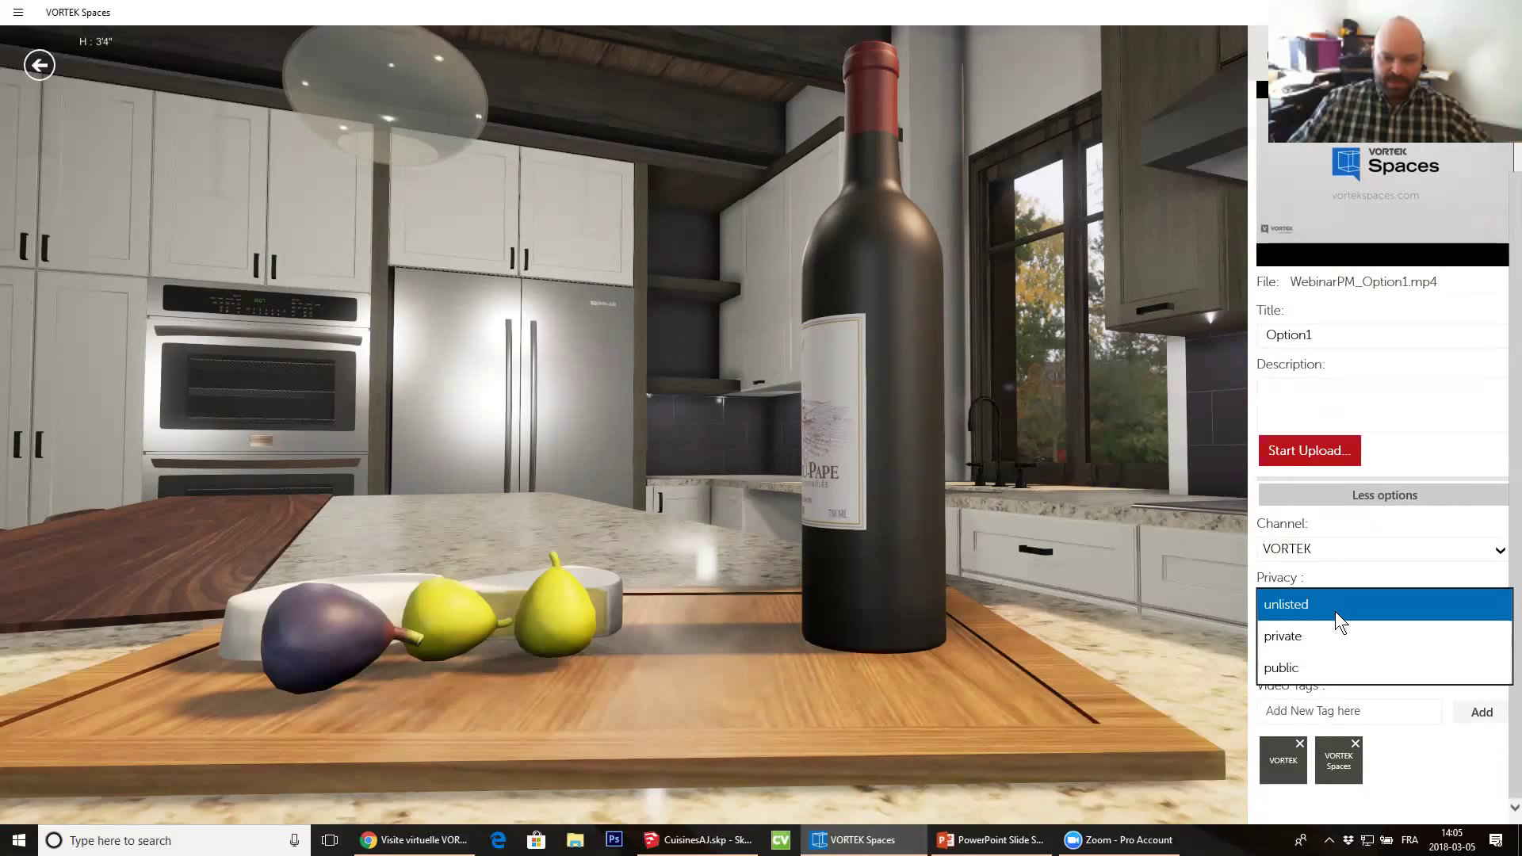
left_click(1338, 607)
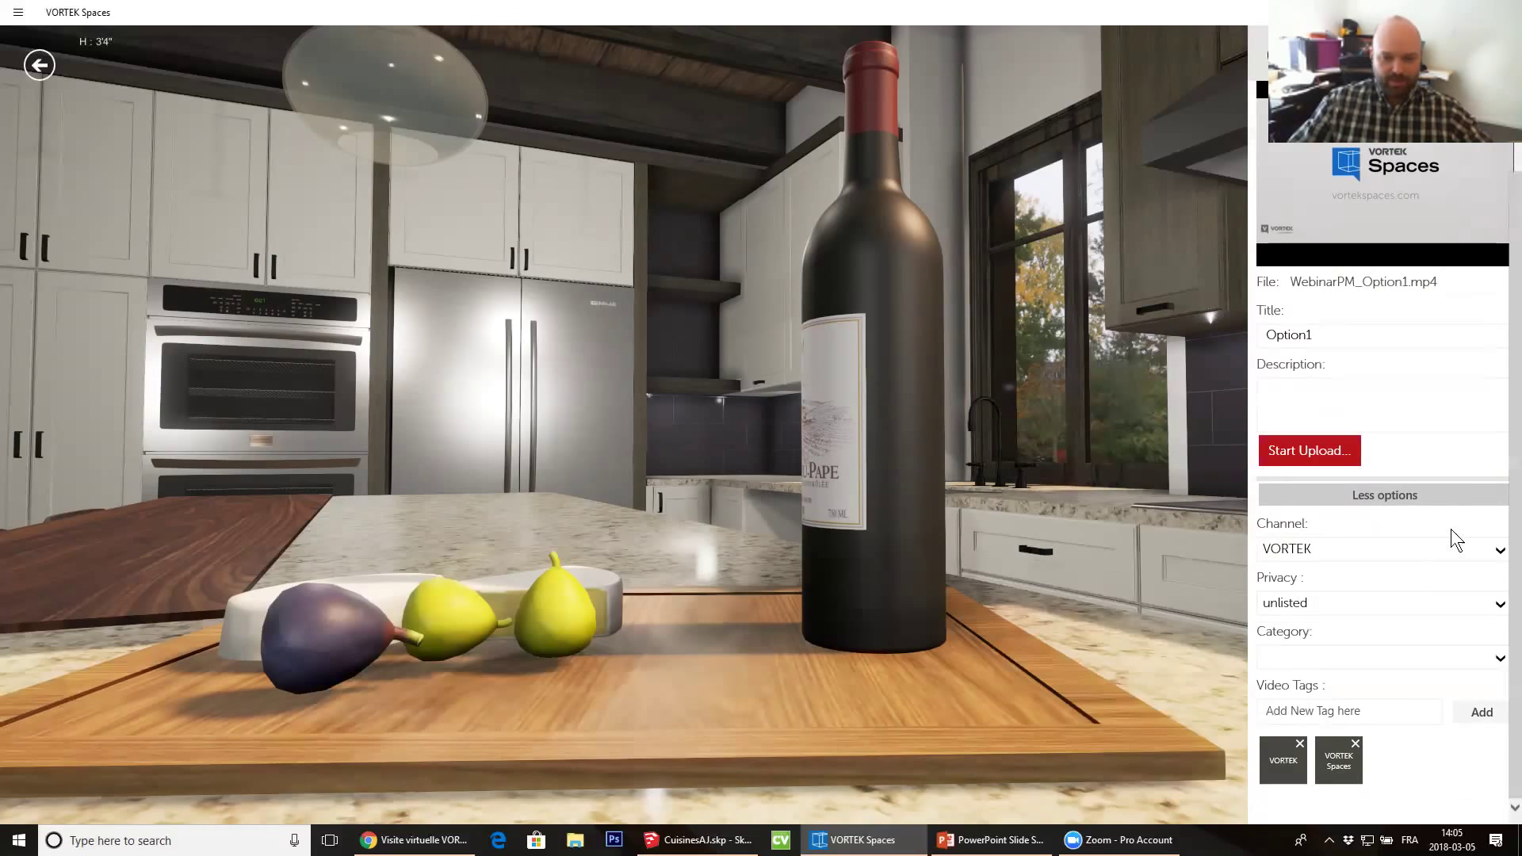
Collapse the extra upload options, play the WebinarPM_Option1.mp4 preview enlarged, and return to the upload form
left_click(1424, 493)
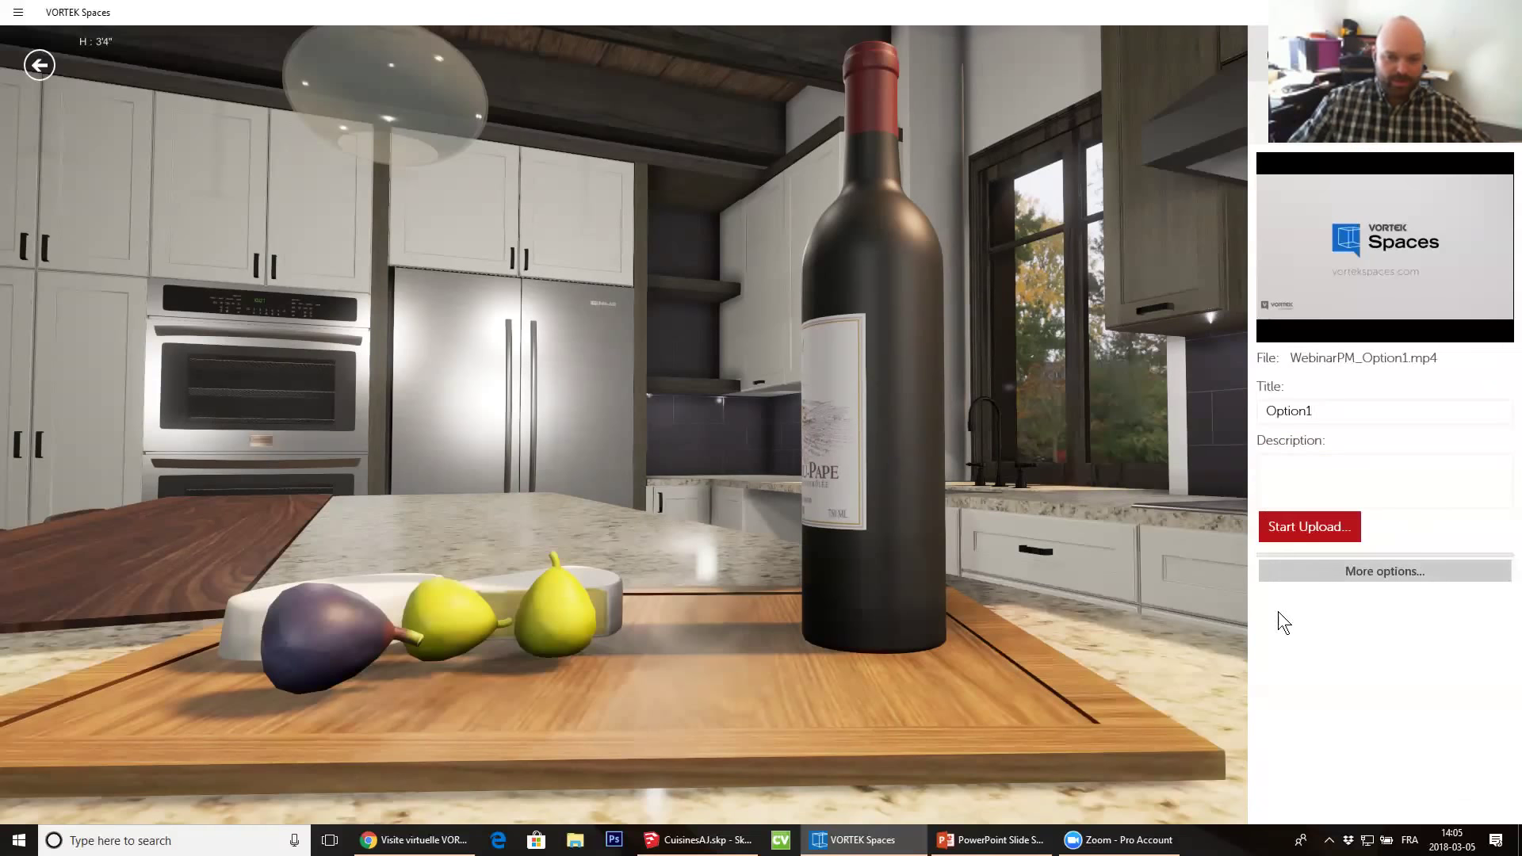
mouse_move(1363, 191)
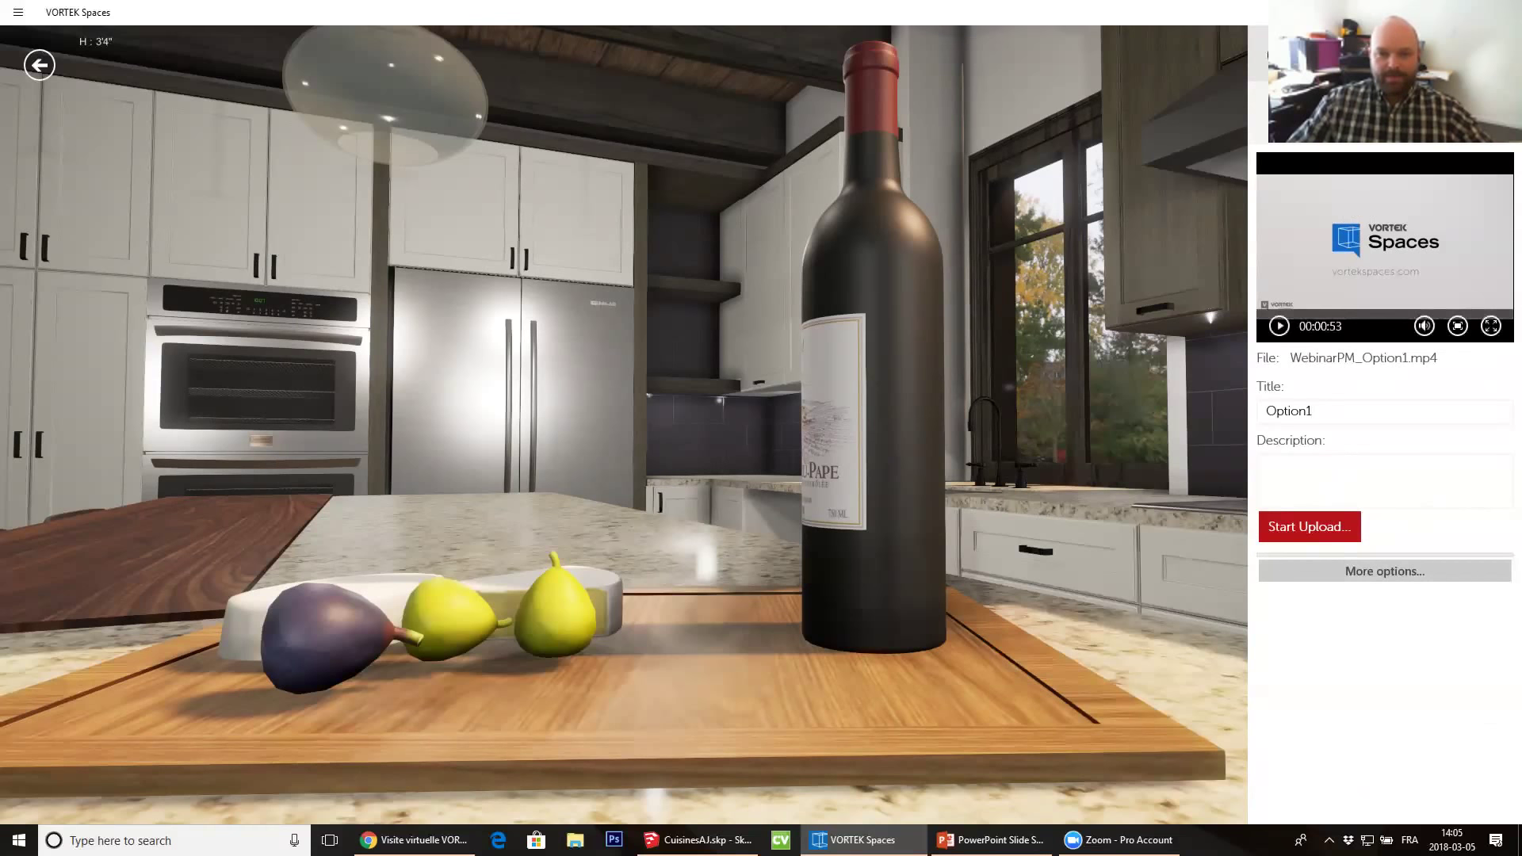
left_click(1457, 326)
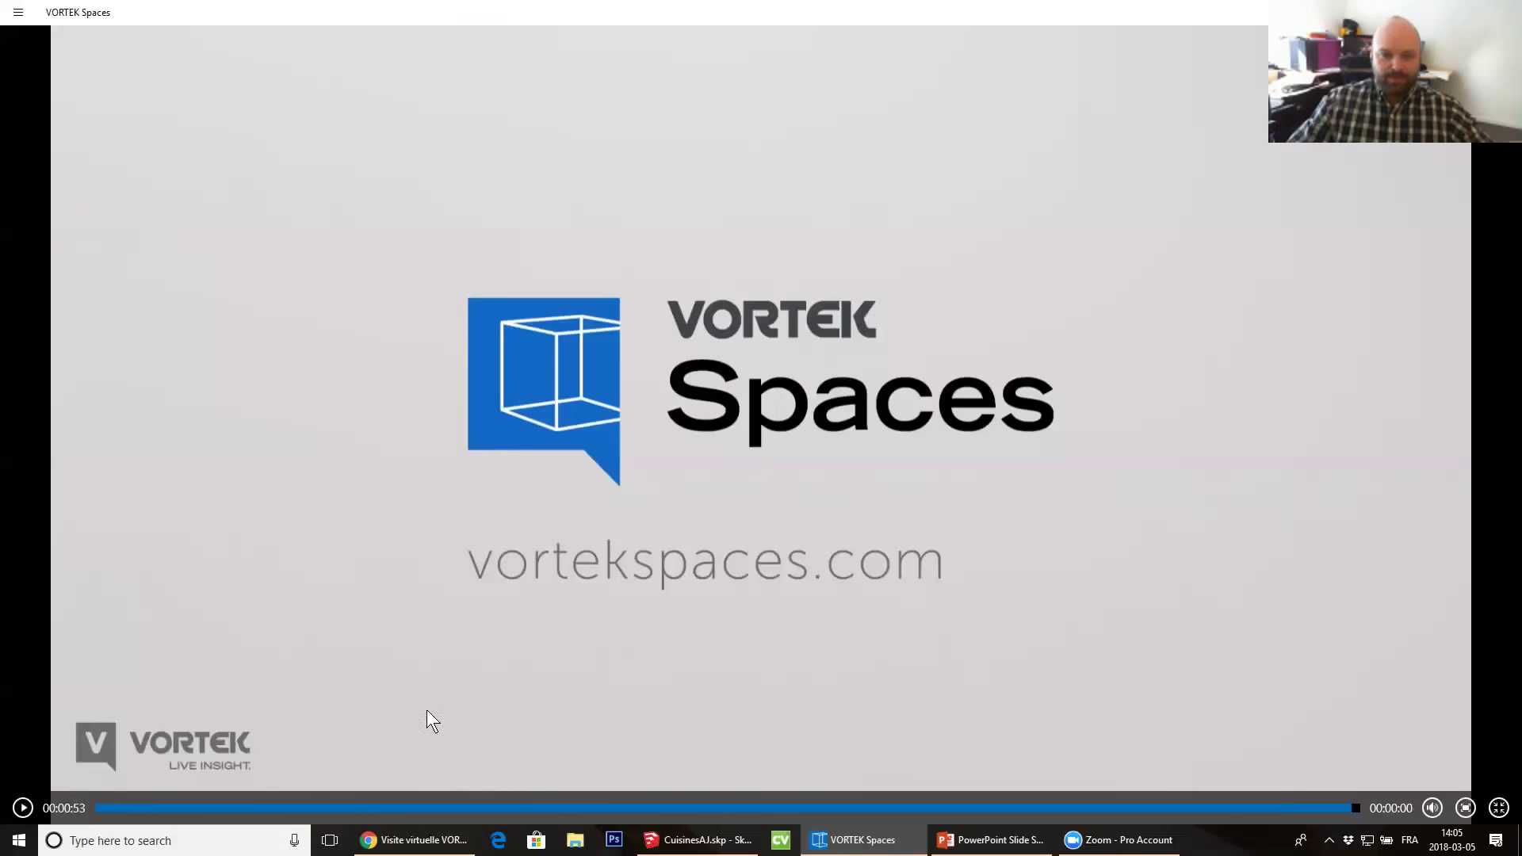
left_click(25, 807)
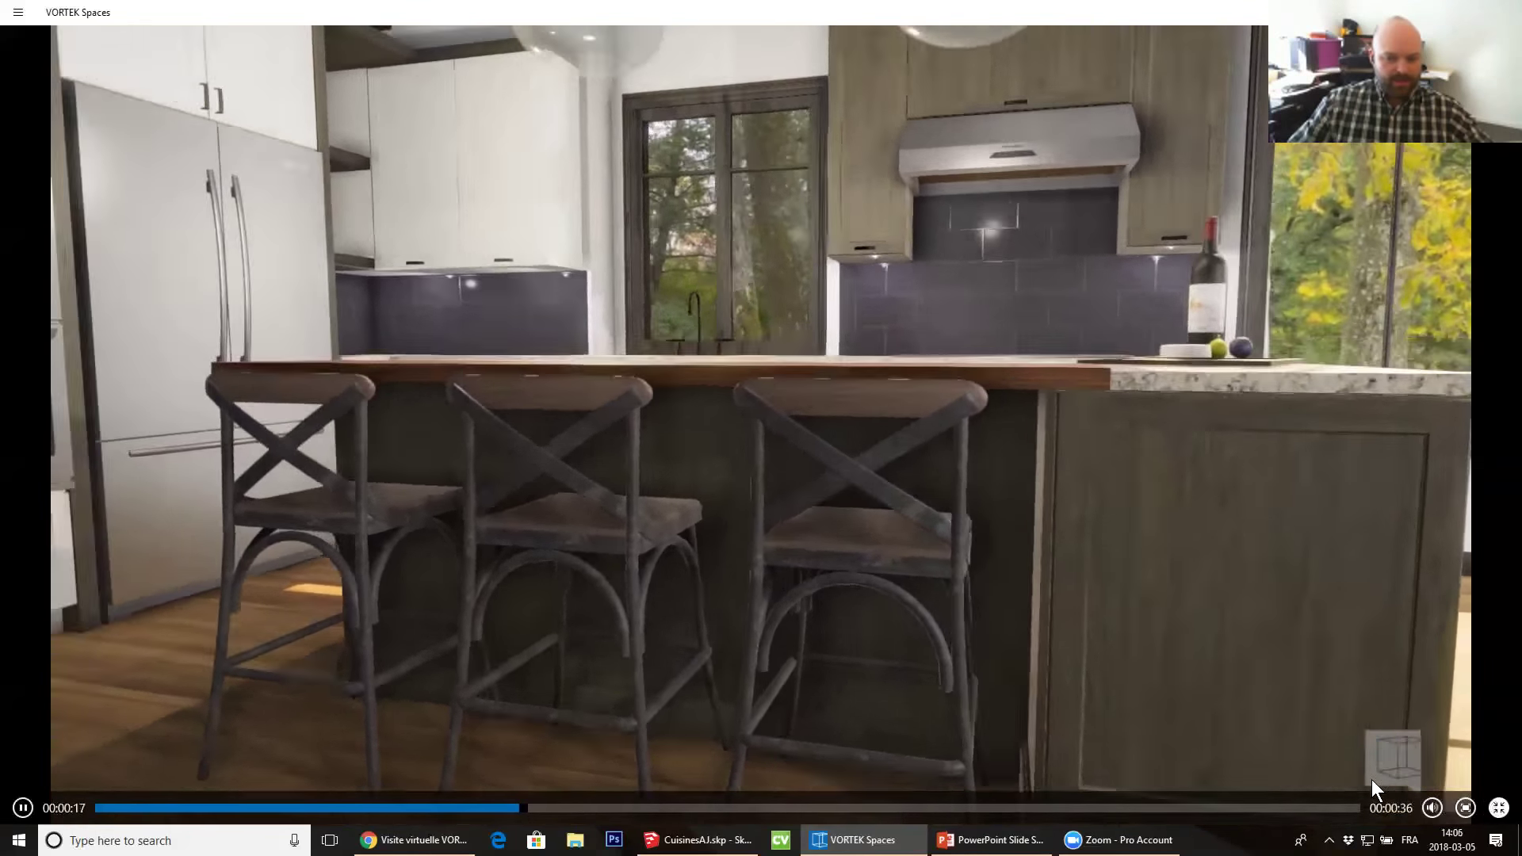
left_click(1498, 808)
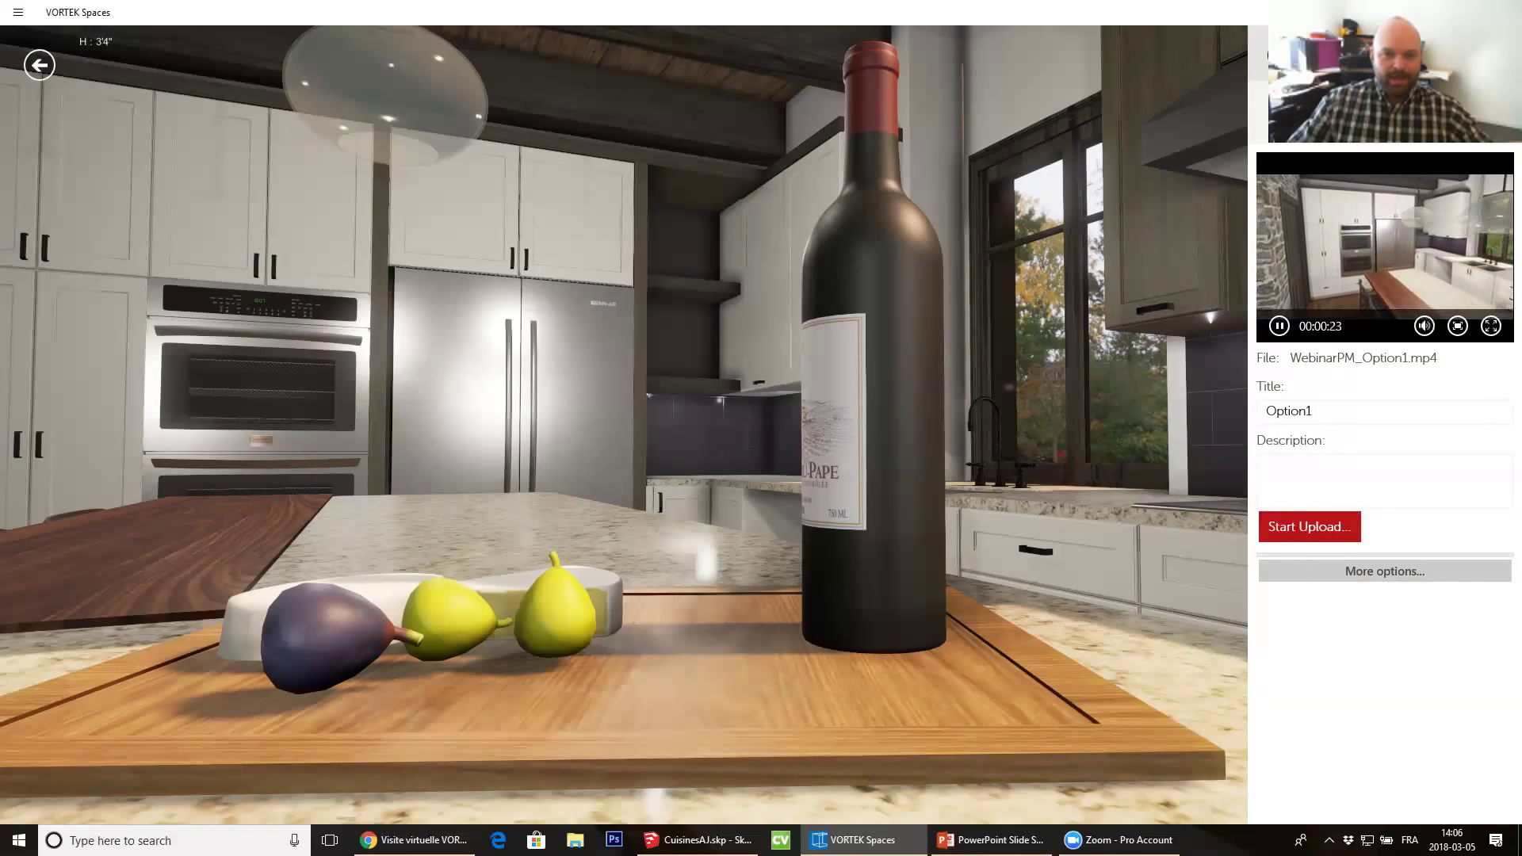
Dismiss the upload form, play the recorded kitchen video from the gallery, and close the video player
left_click(1195, 289)
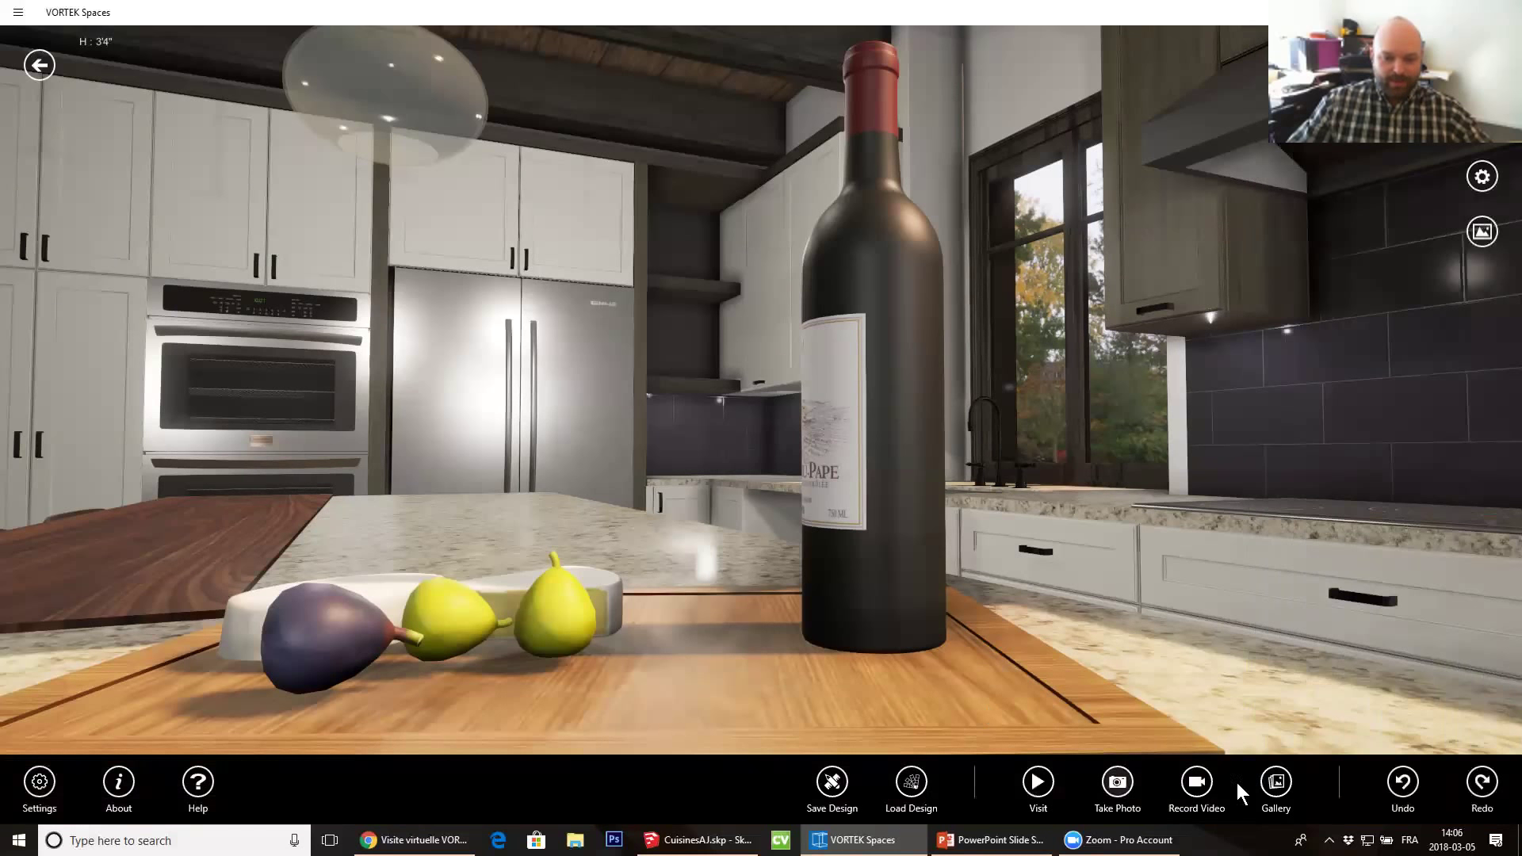
left_click(1275, 785)
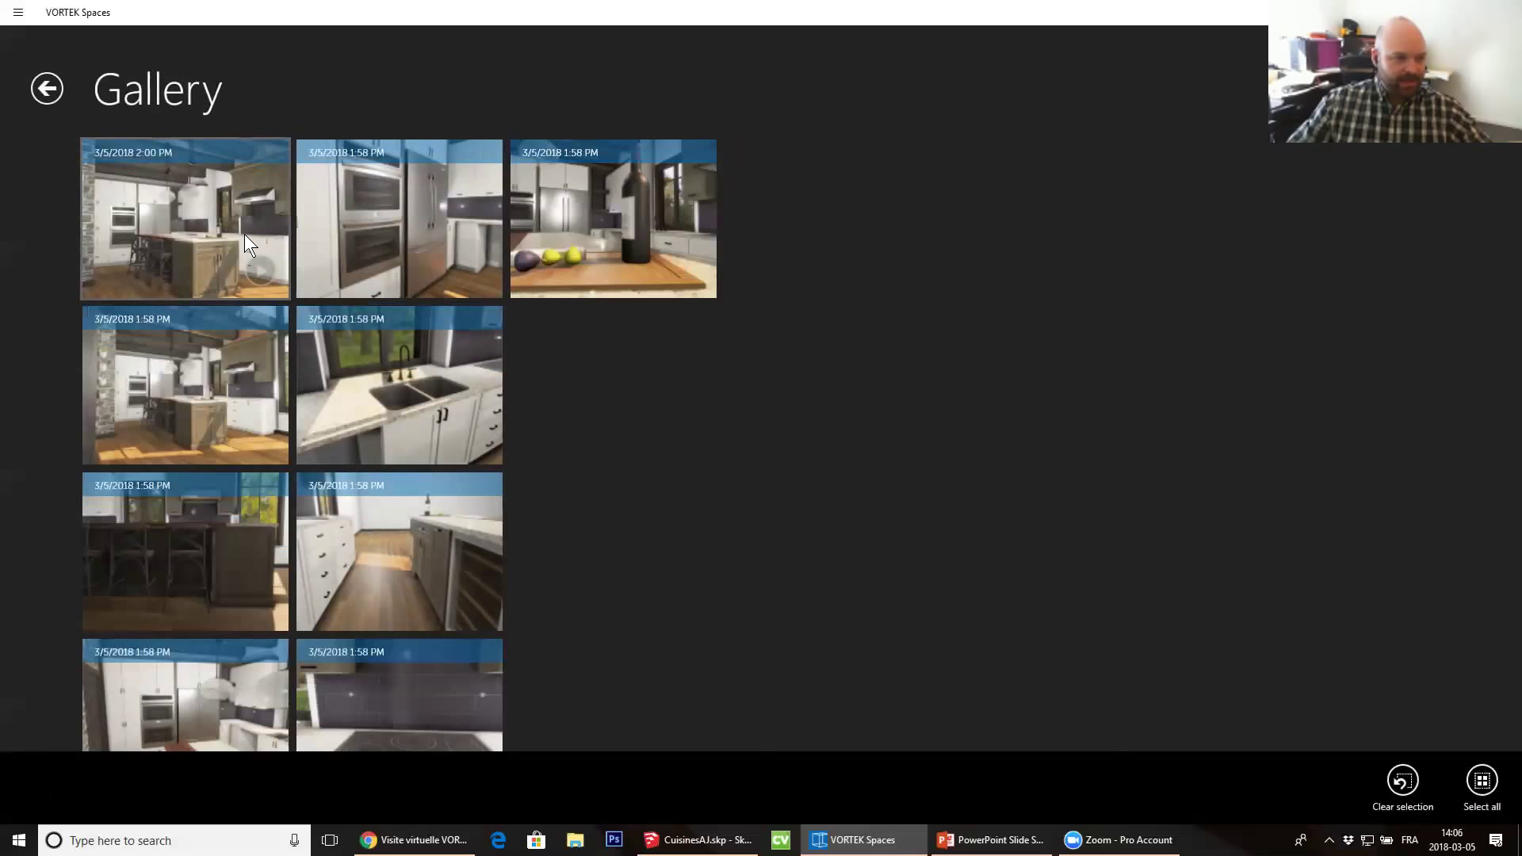
left_click(244, 235)
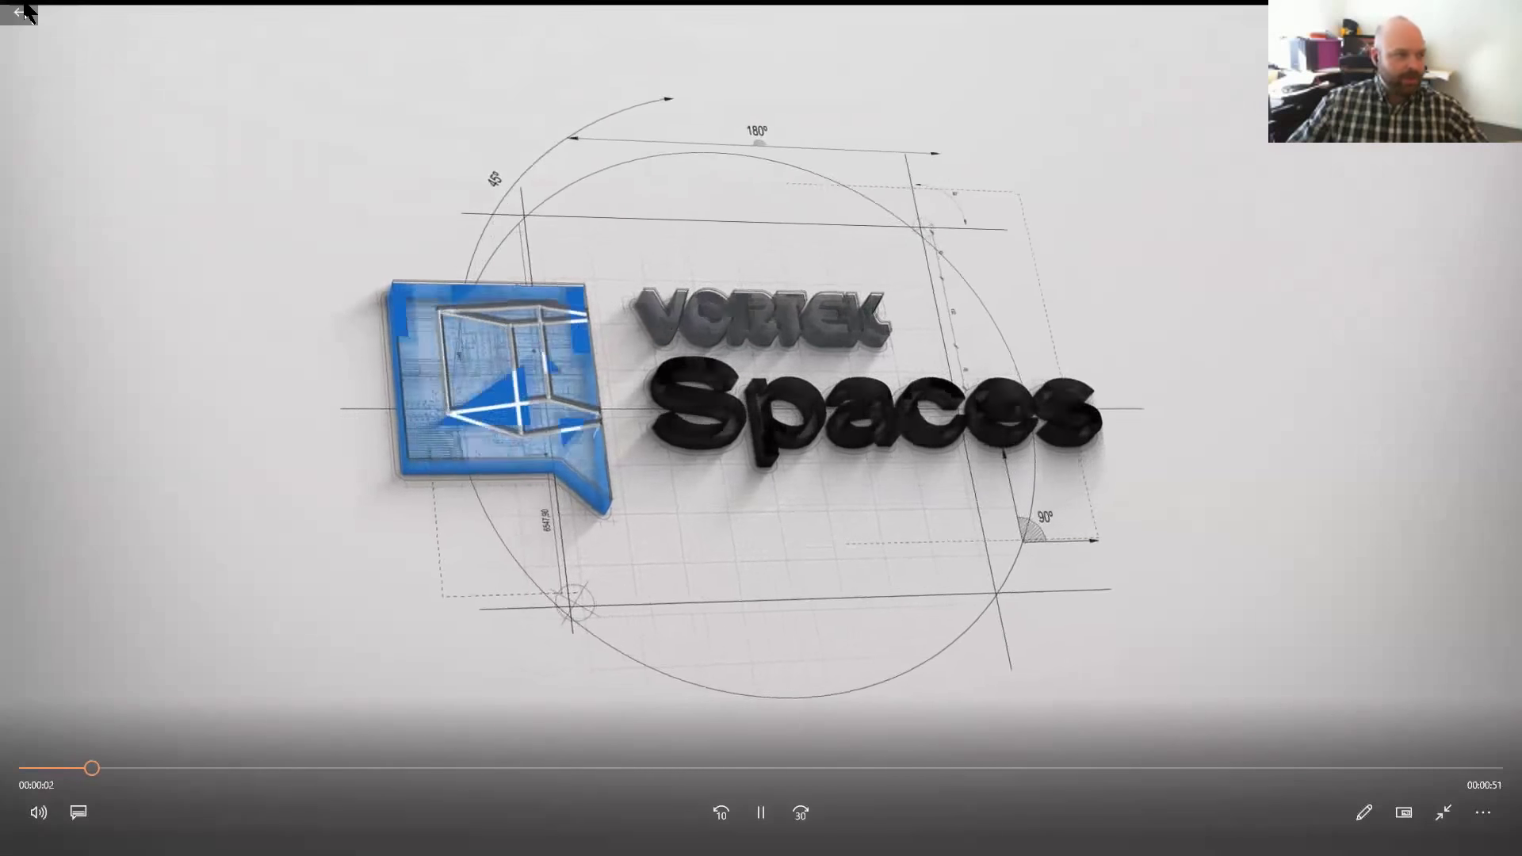
left_click(16, 13)
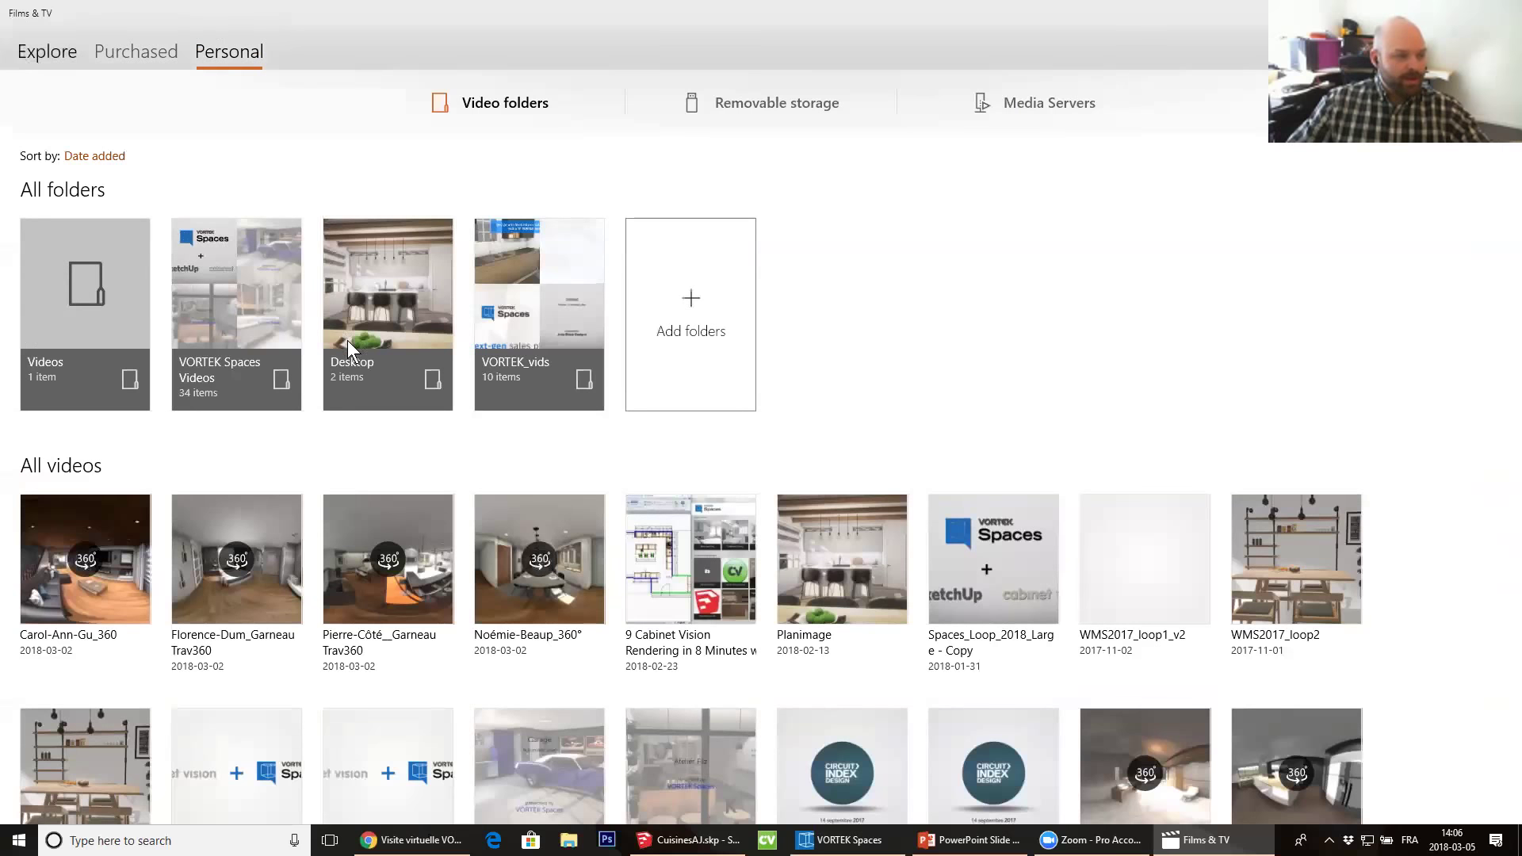
left_click(1503, 12)
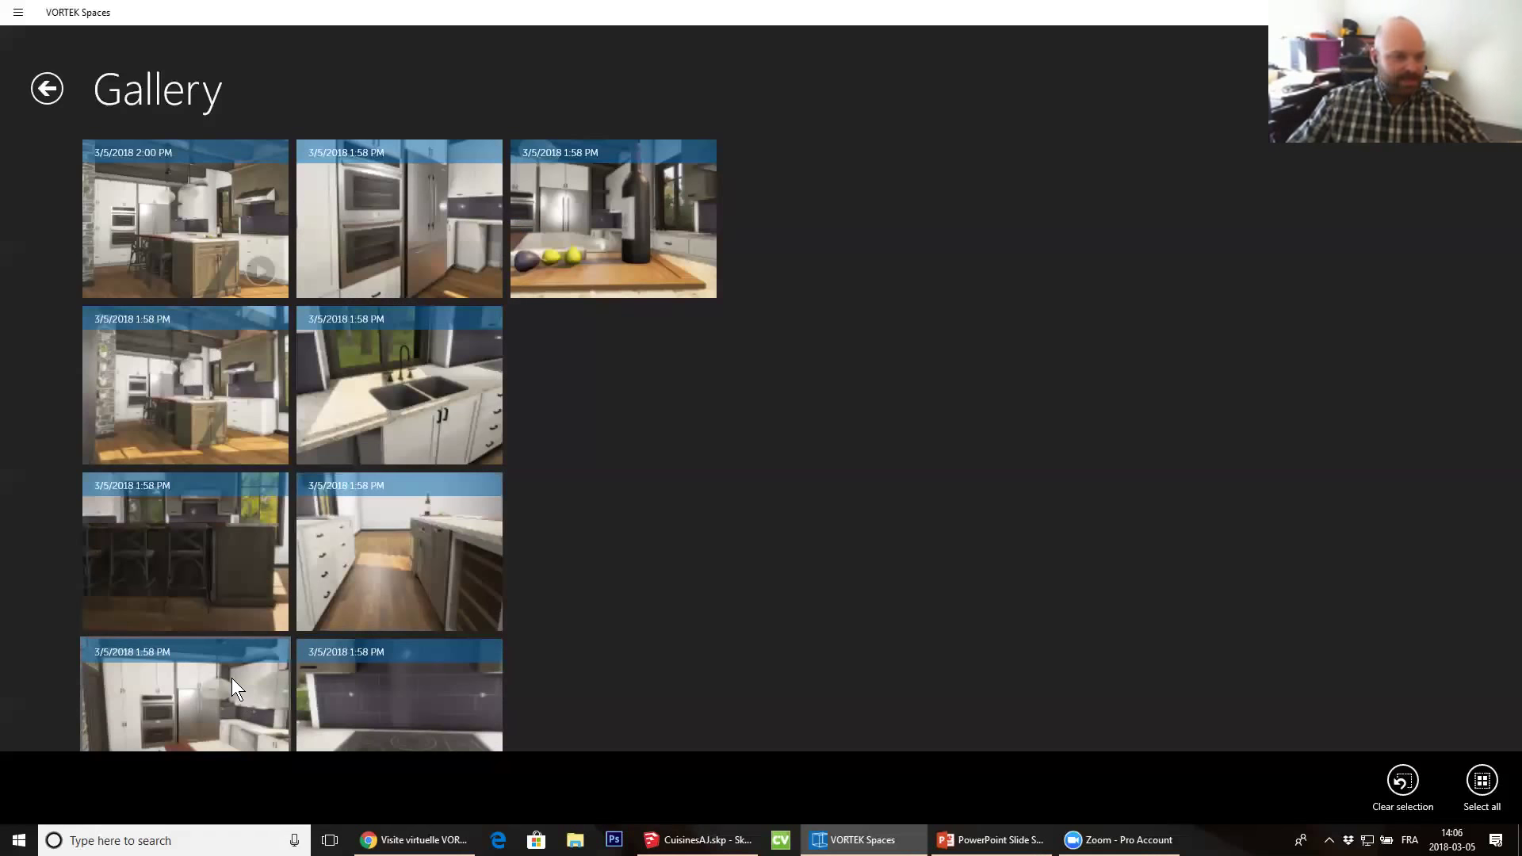
Return to the start page in a smaller window and lower the Supersampling performance setting to about one fifth of its range
left_click(158, 509)
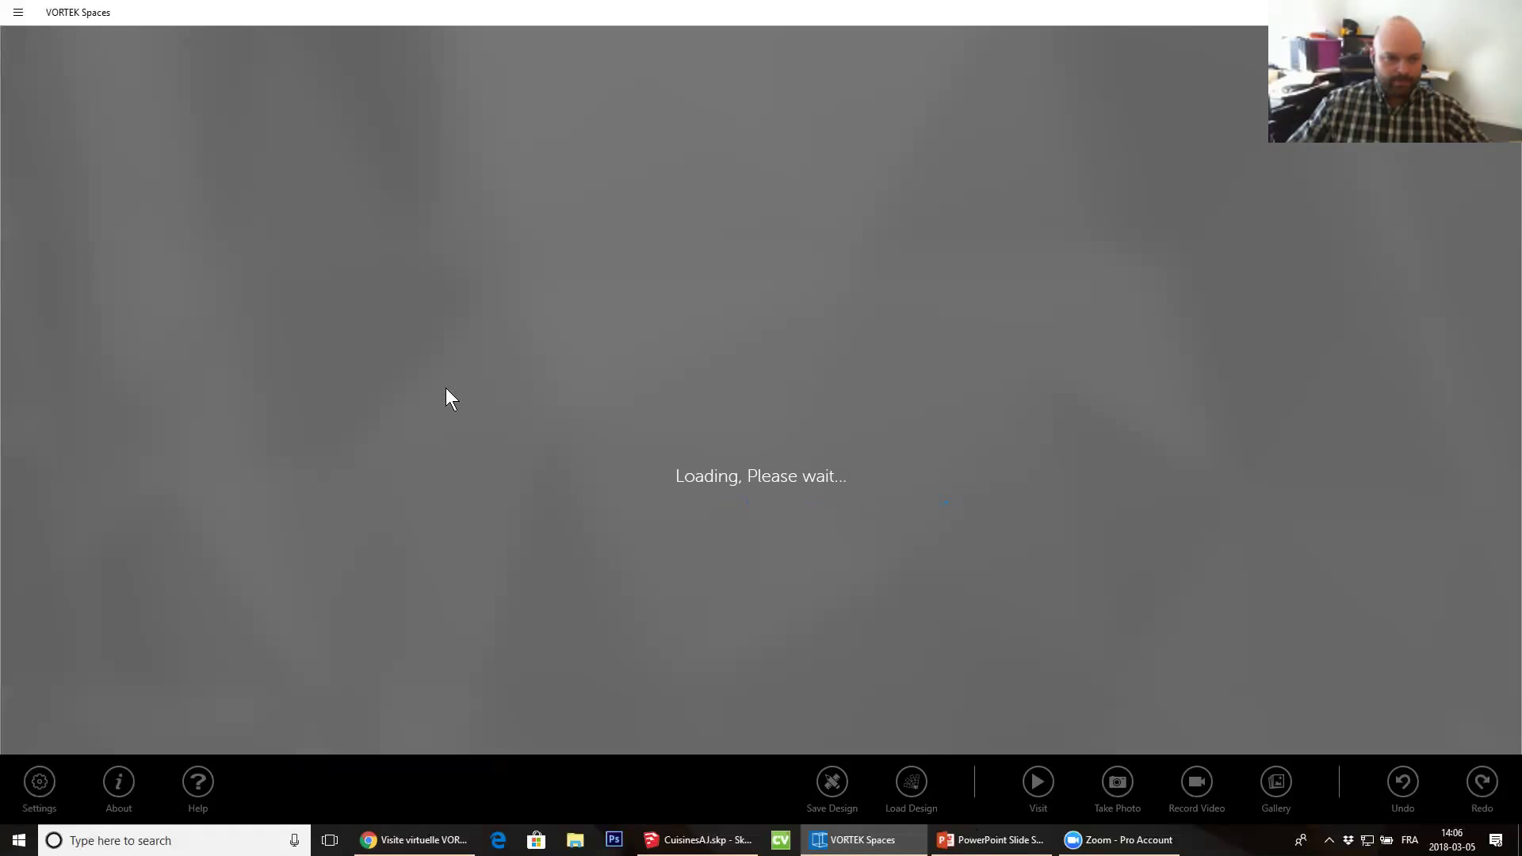
double_click(718, 17)
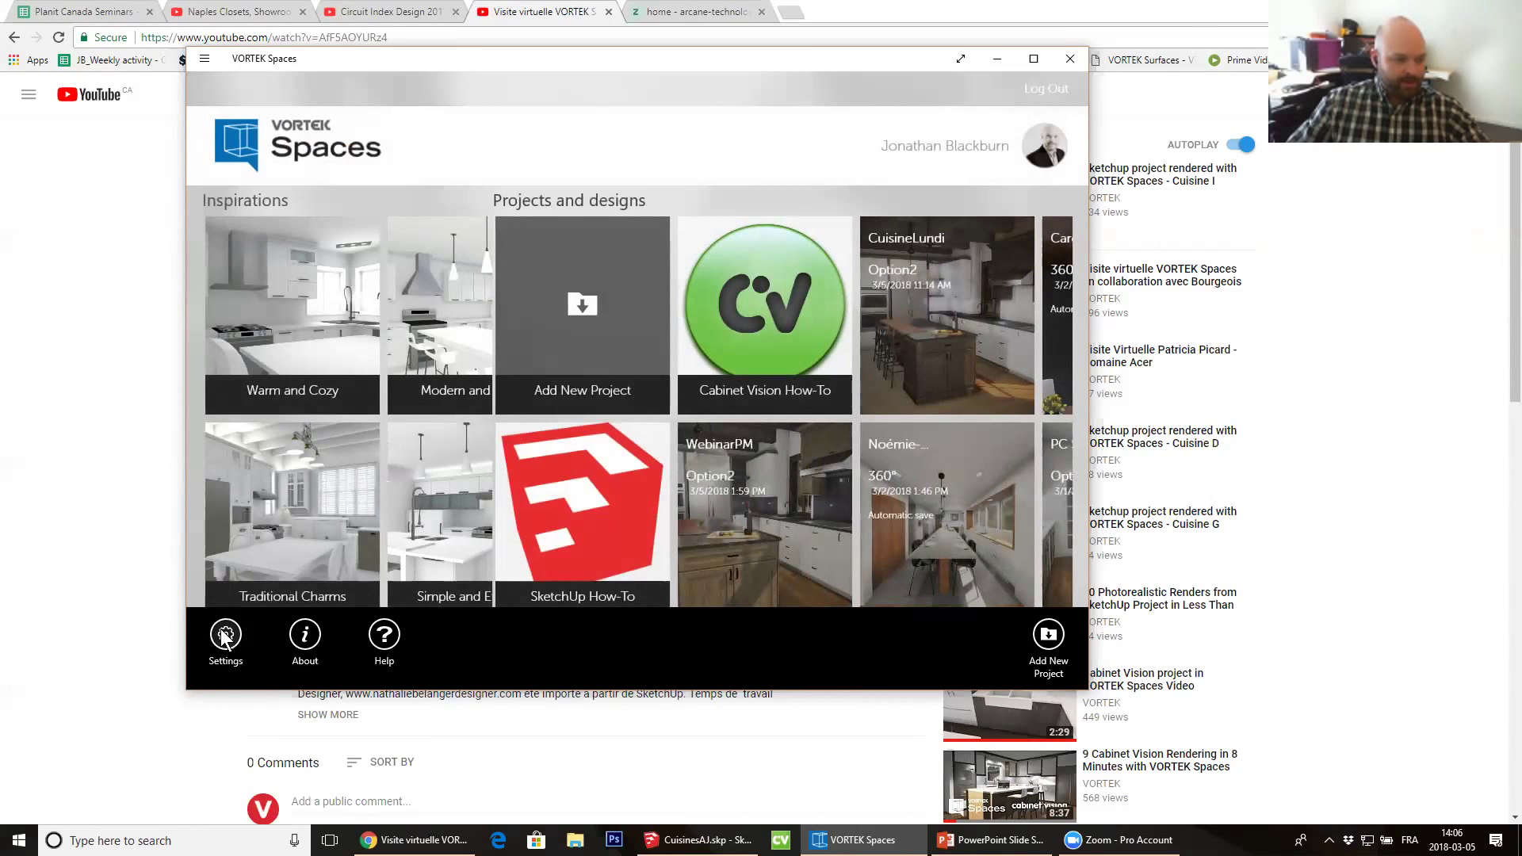
left_click(225, 637)
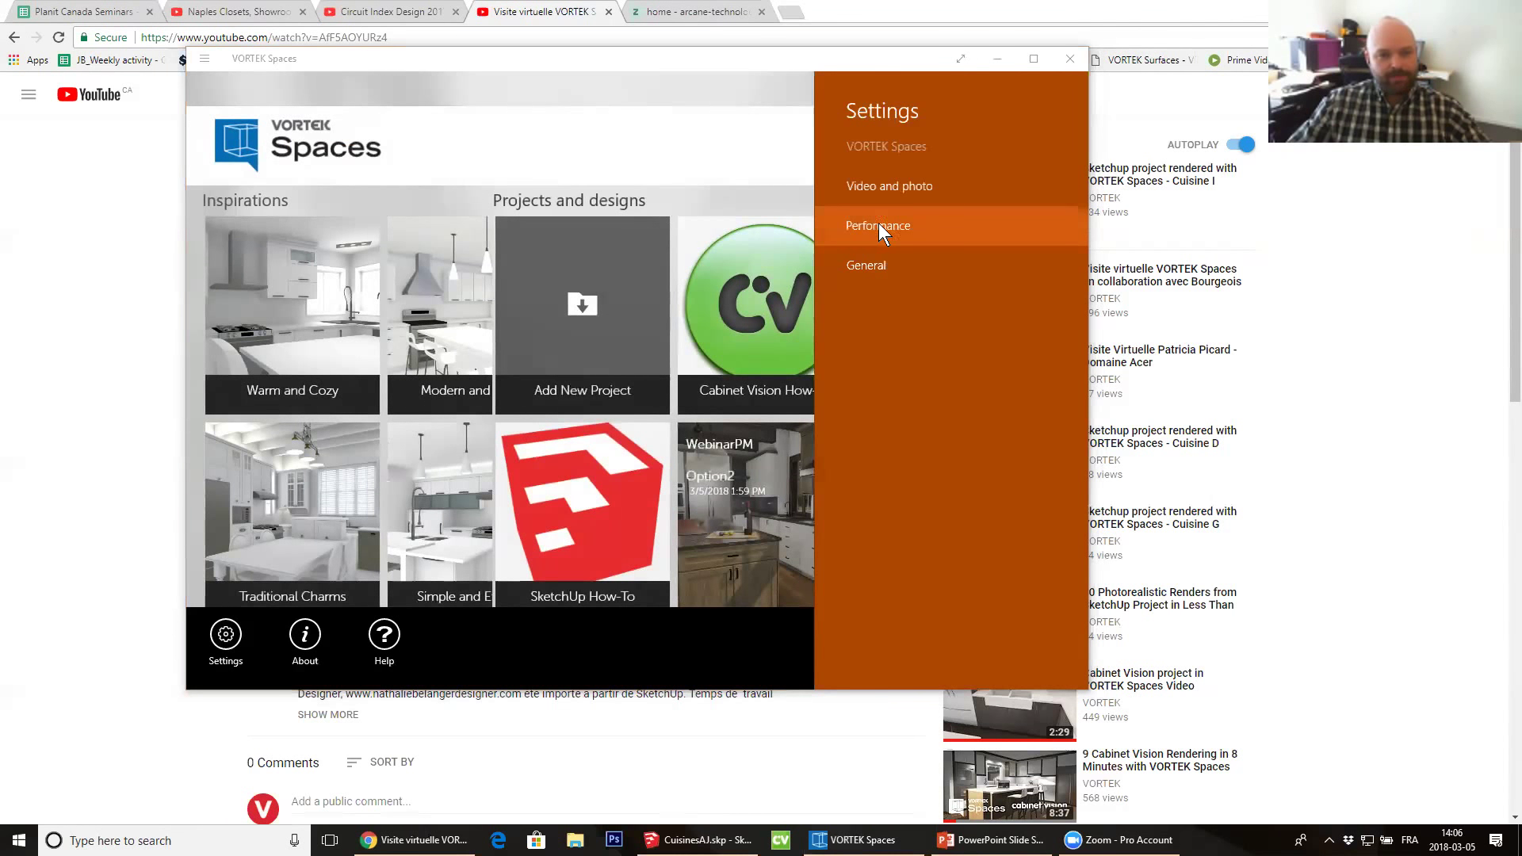
left_click(934, 225)
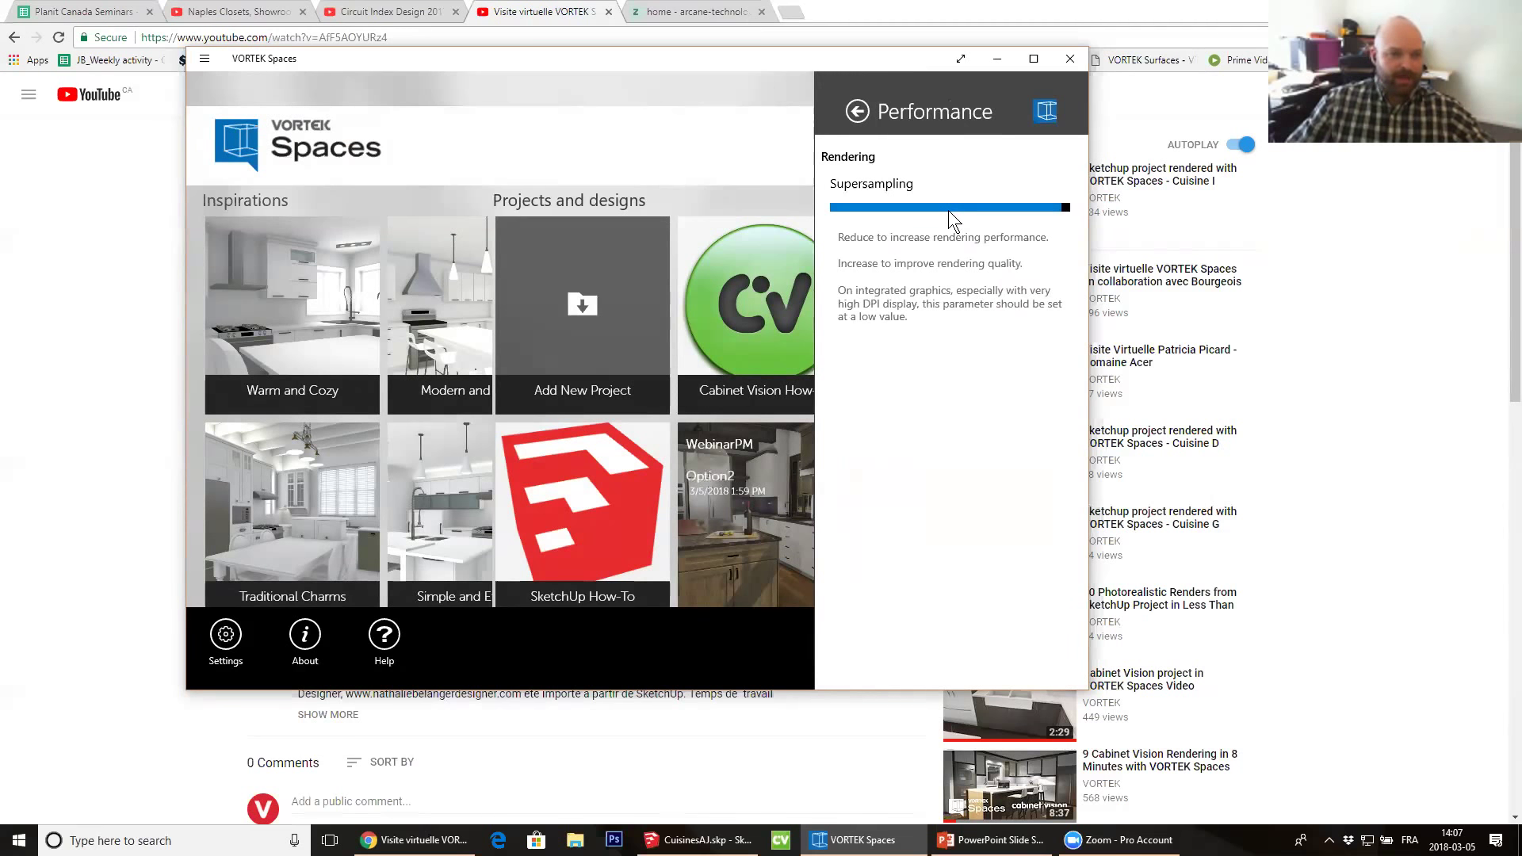
left_click_drag(1063, 209, 940, 222)
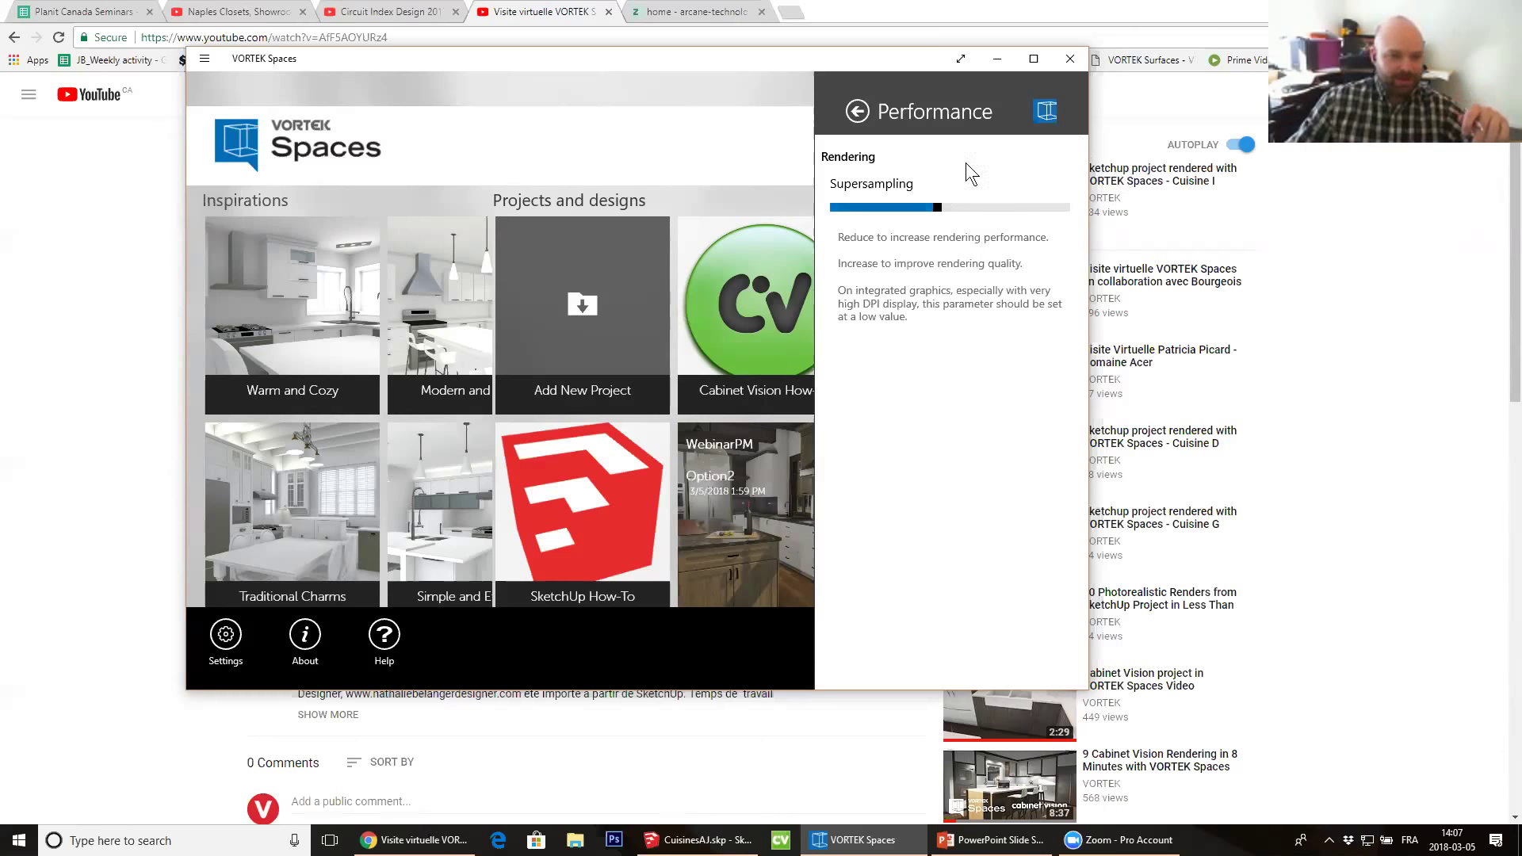
left_click_drag(926, 209, 872, 213)
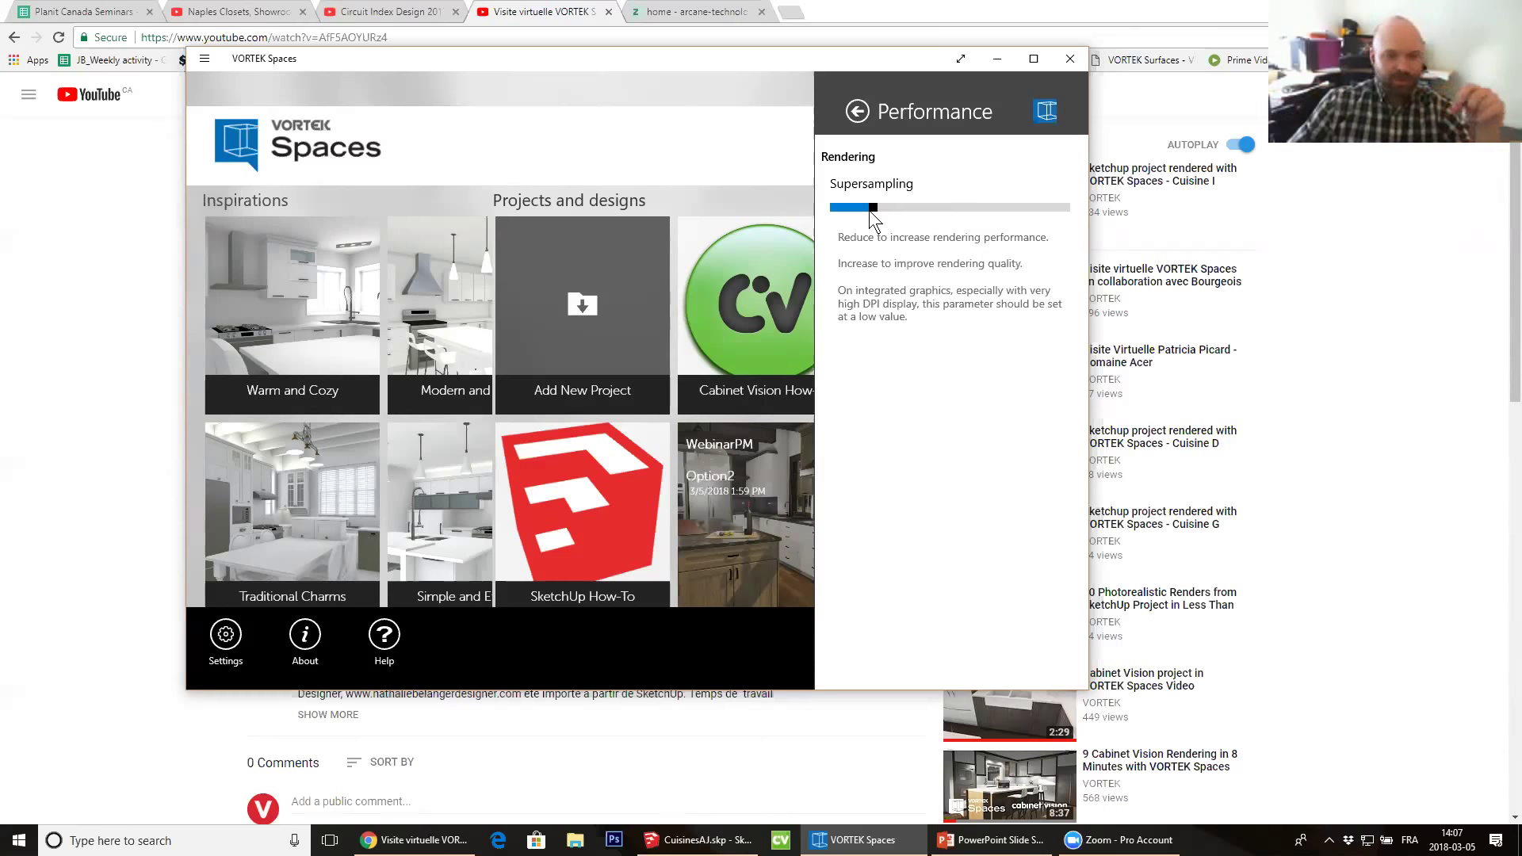
left_click(856, 111)
left_click(793, 58)
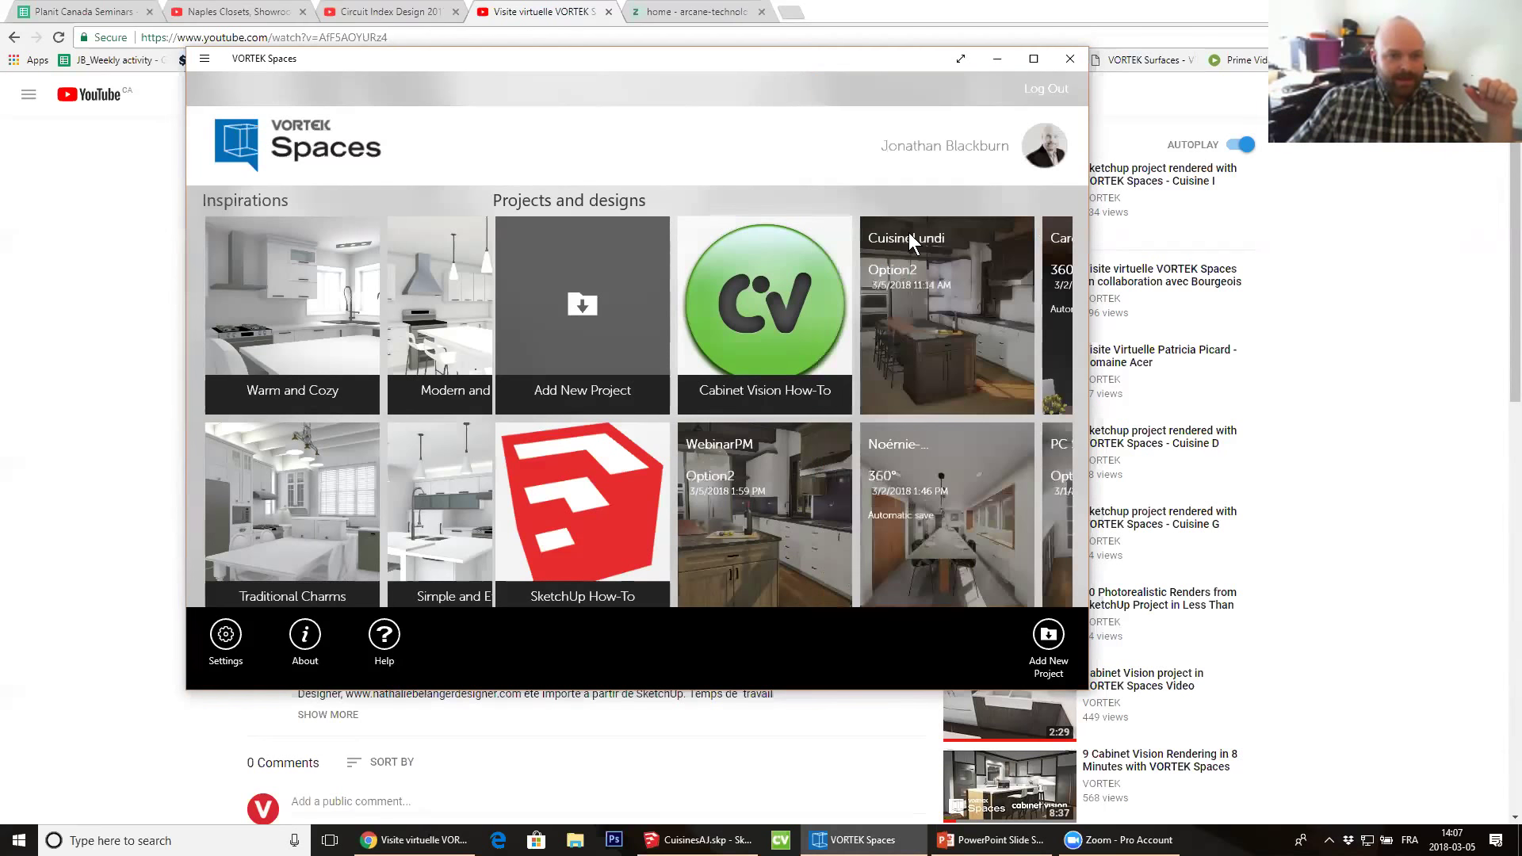
Review the video resolution choices, keep 1080p (1920x1080), and set the video frame rate to 60 Hz
left_click(226, 634)
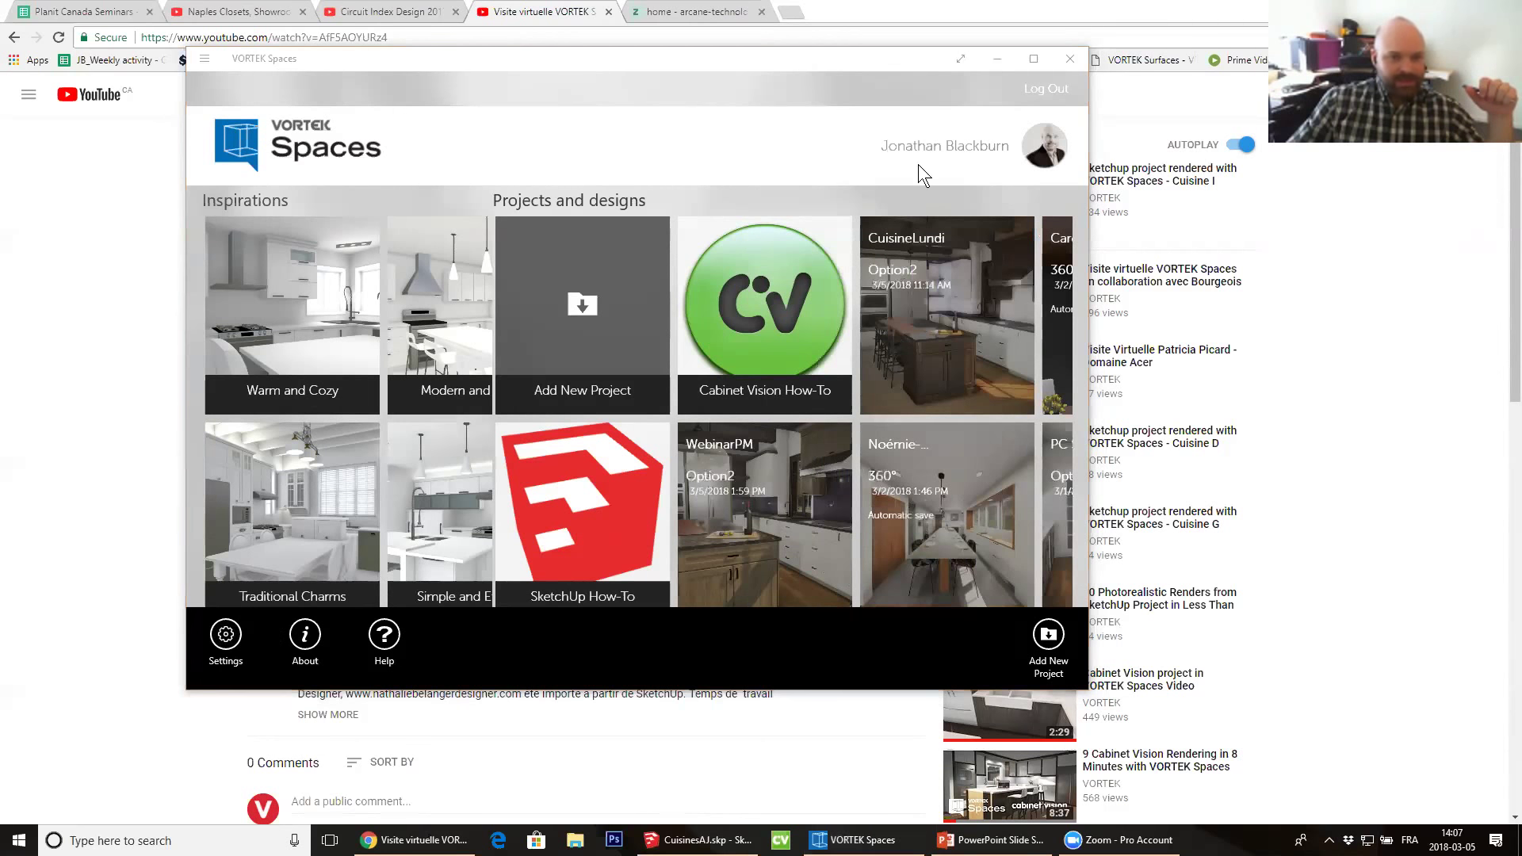
left_click(917, 187)
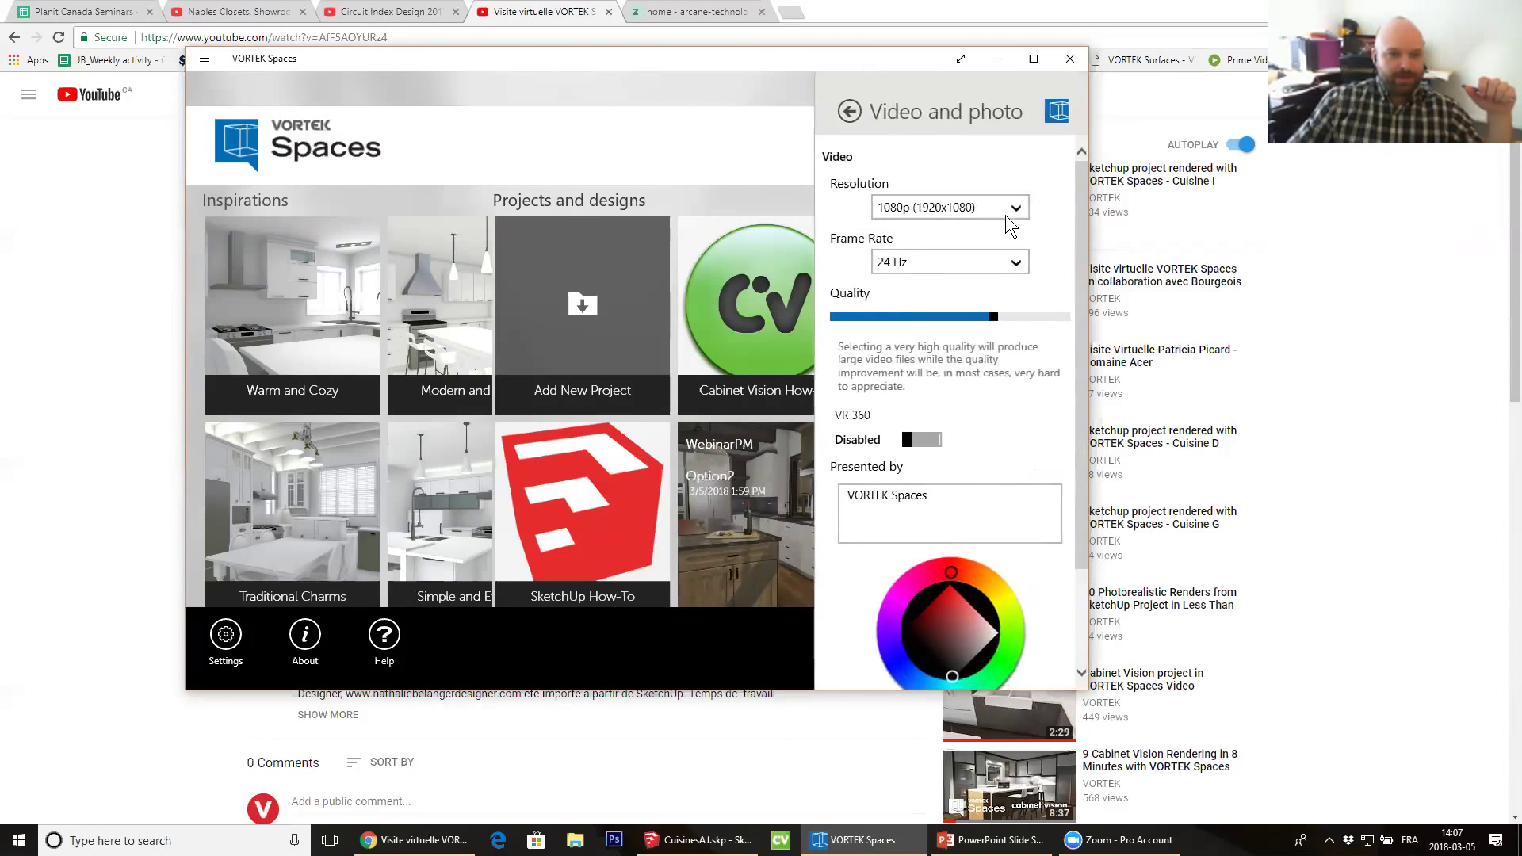
left_click(1014, 207)
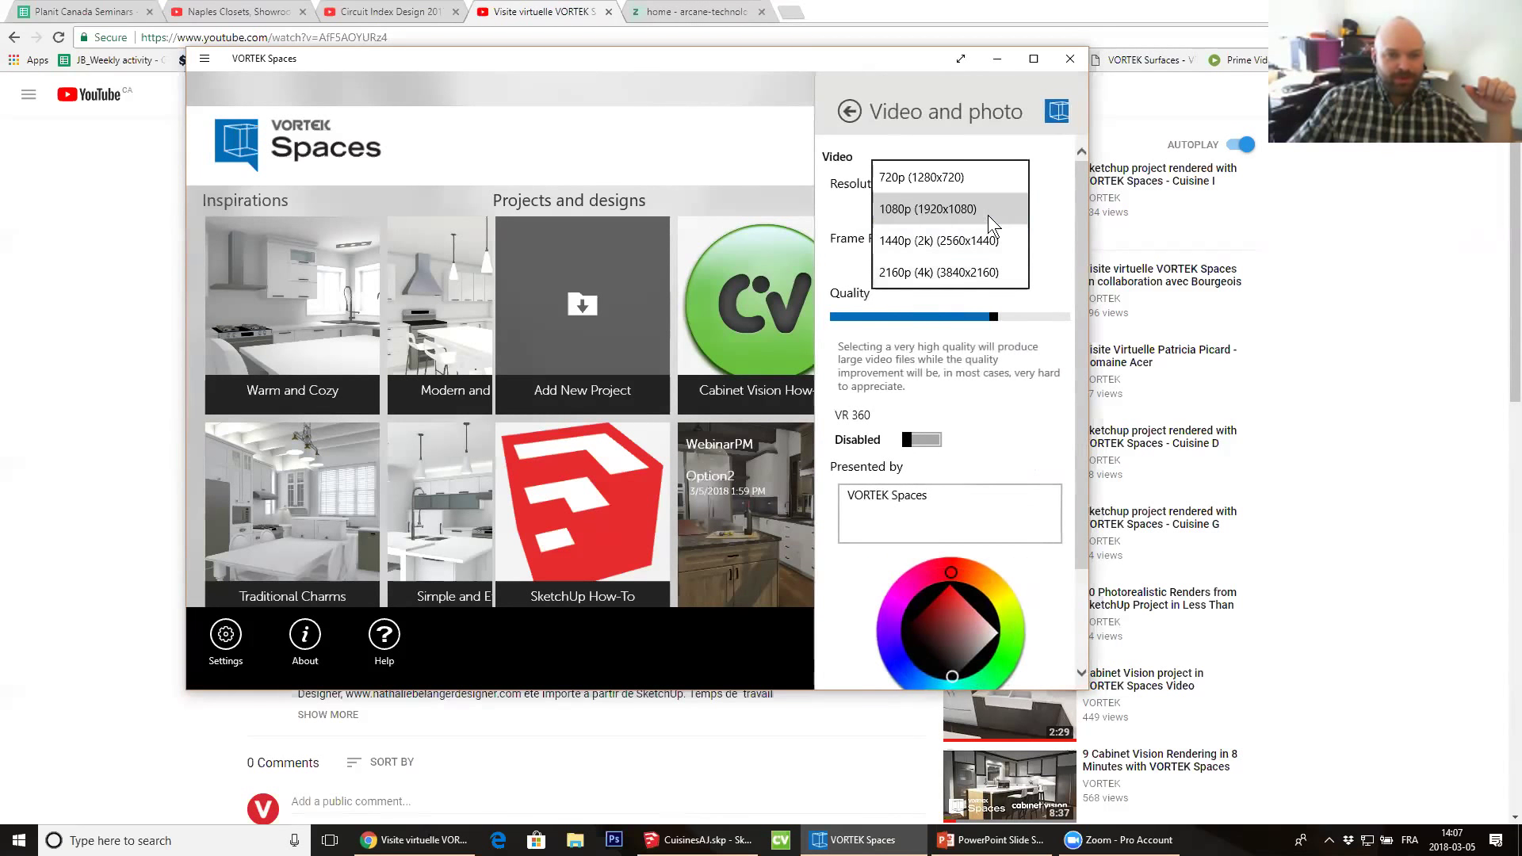
left_click(988, 214)
left_click(1000, 256)
left_click(916, 422)
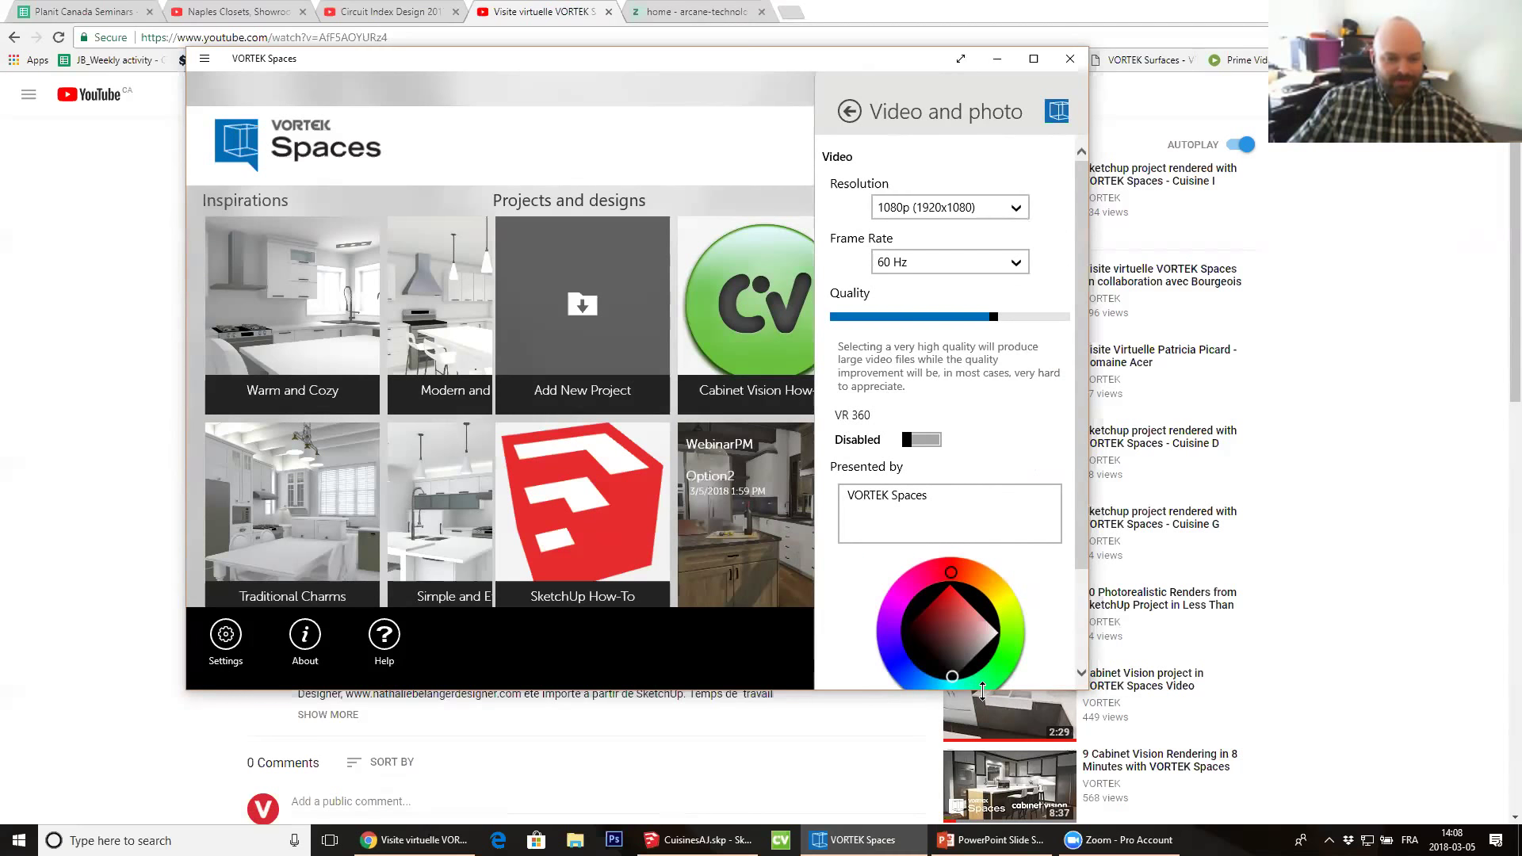
Make the VORTEK Spaces window taller and open the Option2 design of the WebinarPM project
left_click_drag(982, 690, 983, 803)
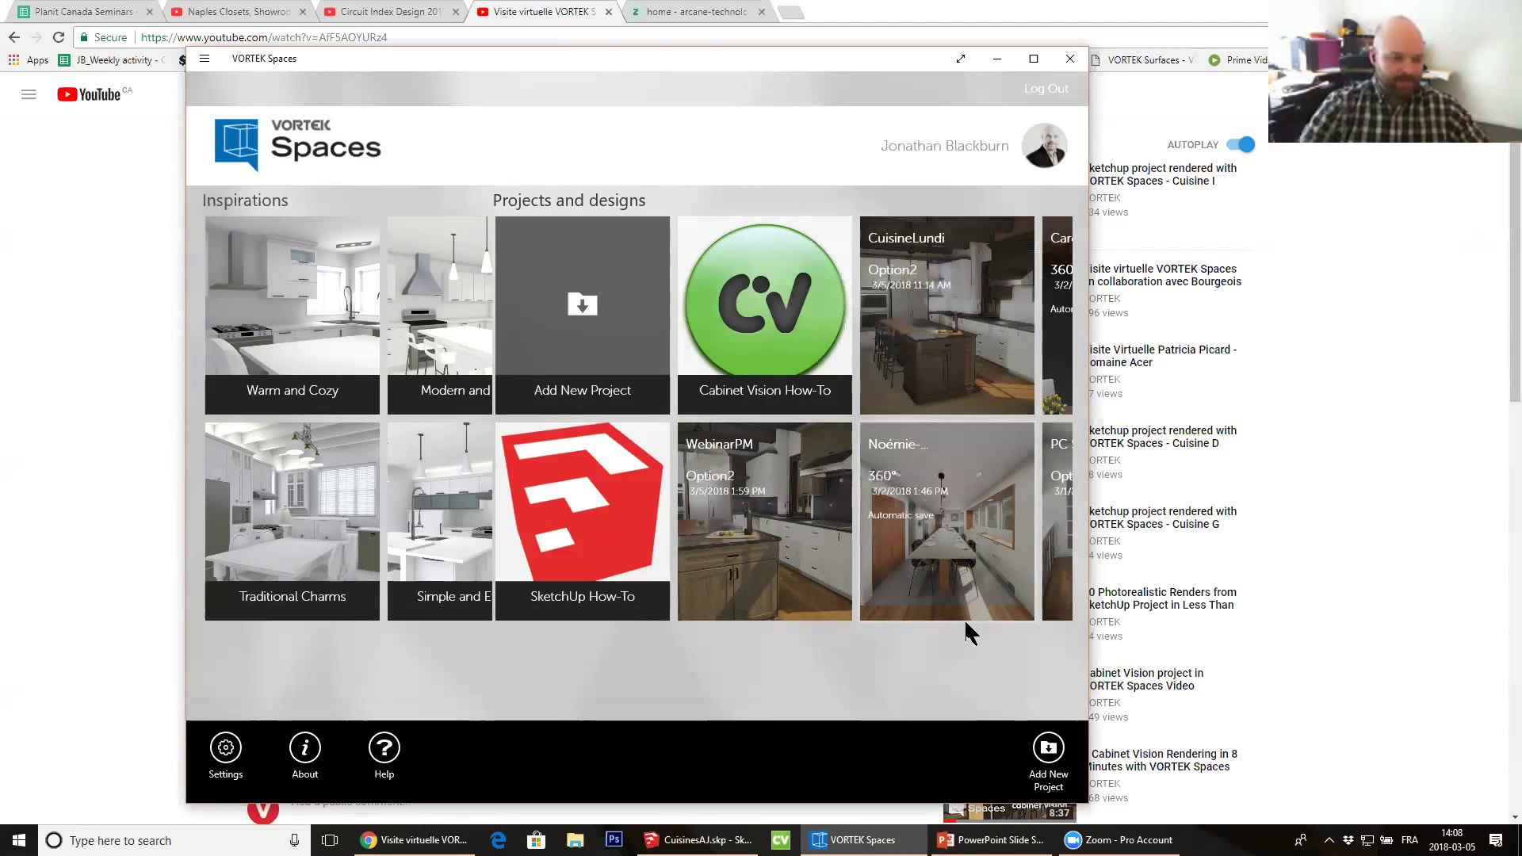
left_click(747, 512)
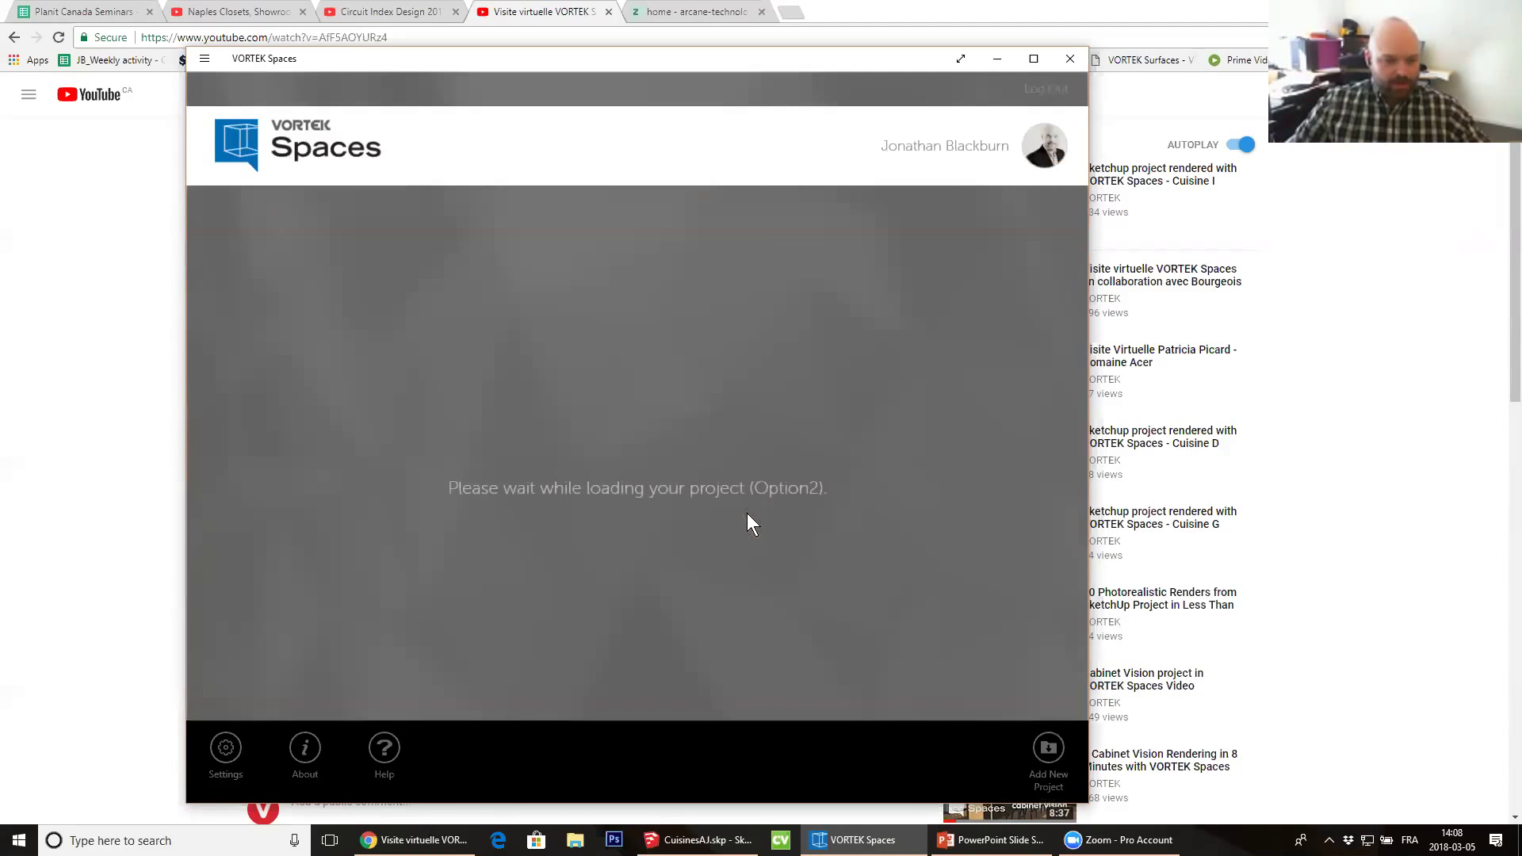
Switch to SketchUp, show the empty wall and floor beside the kitchen, and search the components for couch
key("alt+Tab")
mouse_move(709, 528)
middle_mouse_down()
mouse_move(793, 546)
mouse_move(470, 558)
mouse_move(729, 773)
mouse_move(1025, 748)
mouse_move(981, 665)
mouse_move(825, 587)
mouse_move(666, 570)
mouse_move(737, 585)
middle_mouse_up()
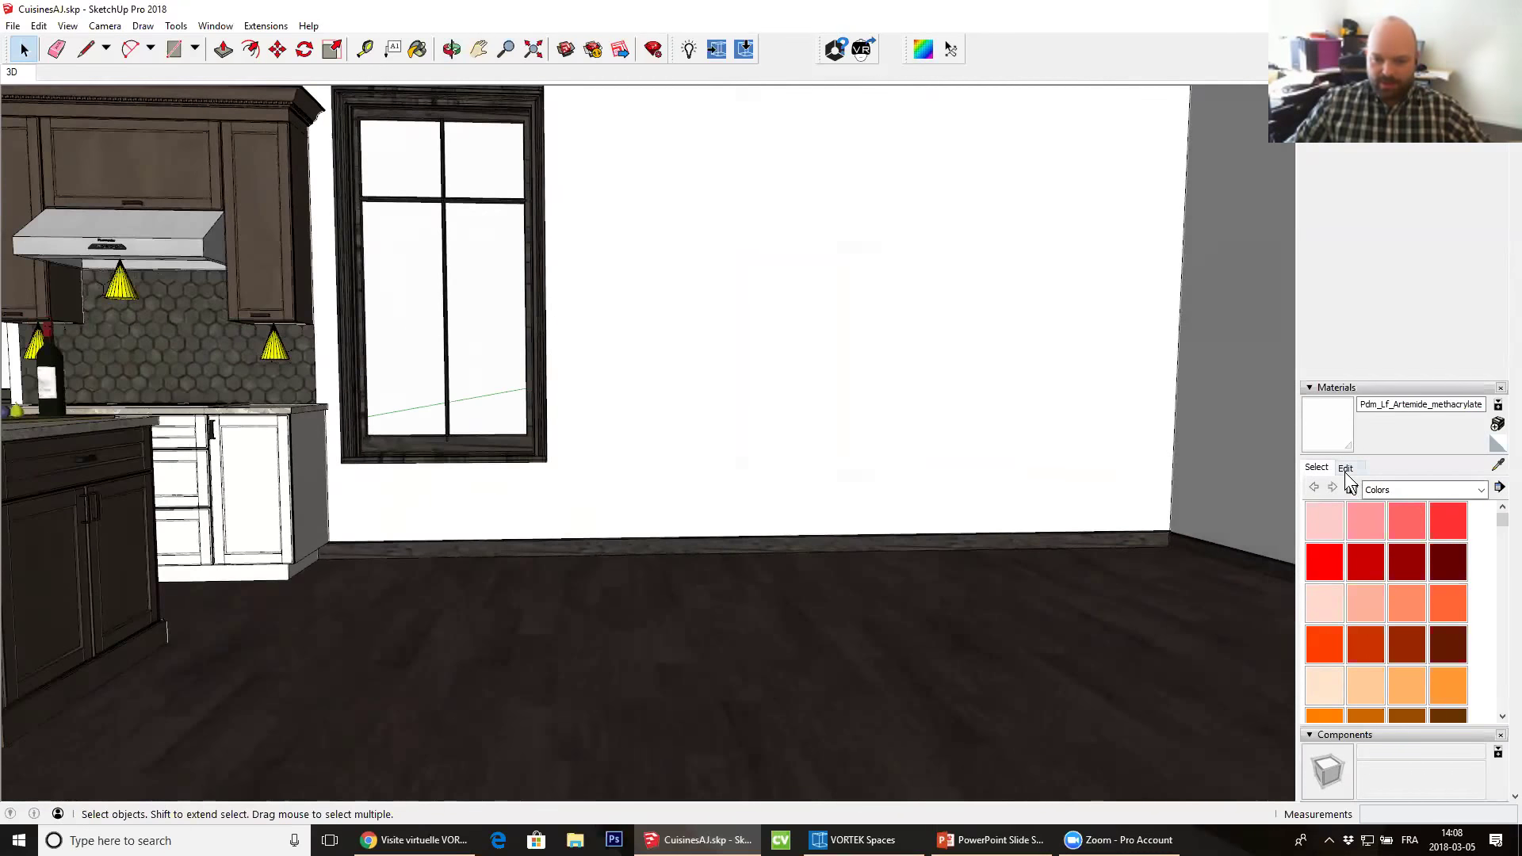
left_click(1396, 736)
left_click(1392, 644)
type("couch")
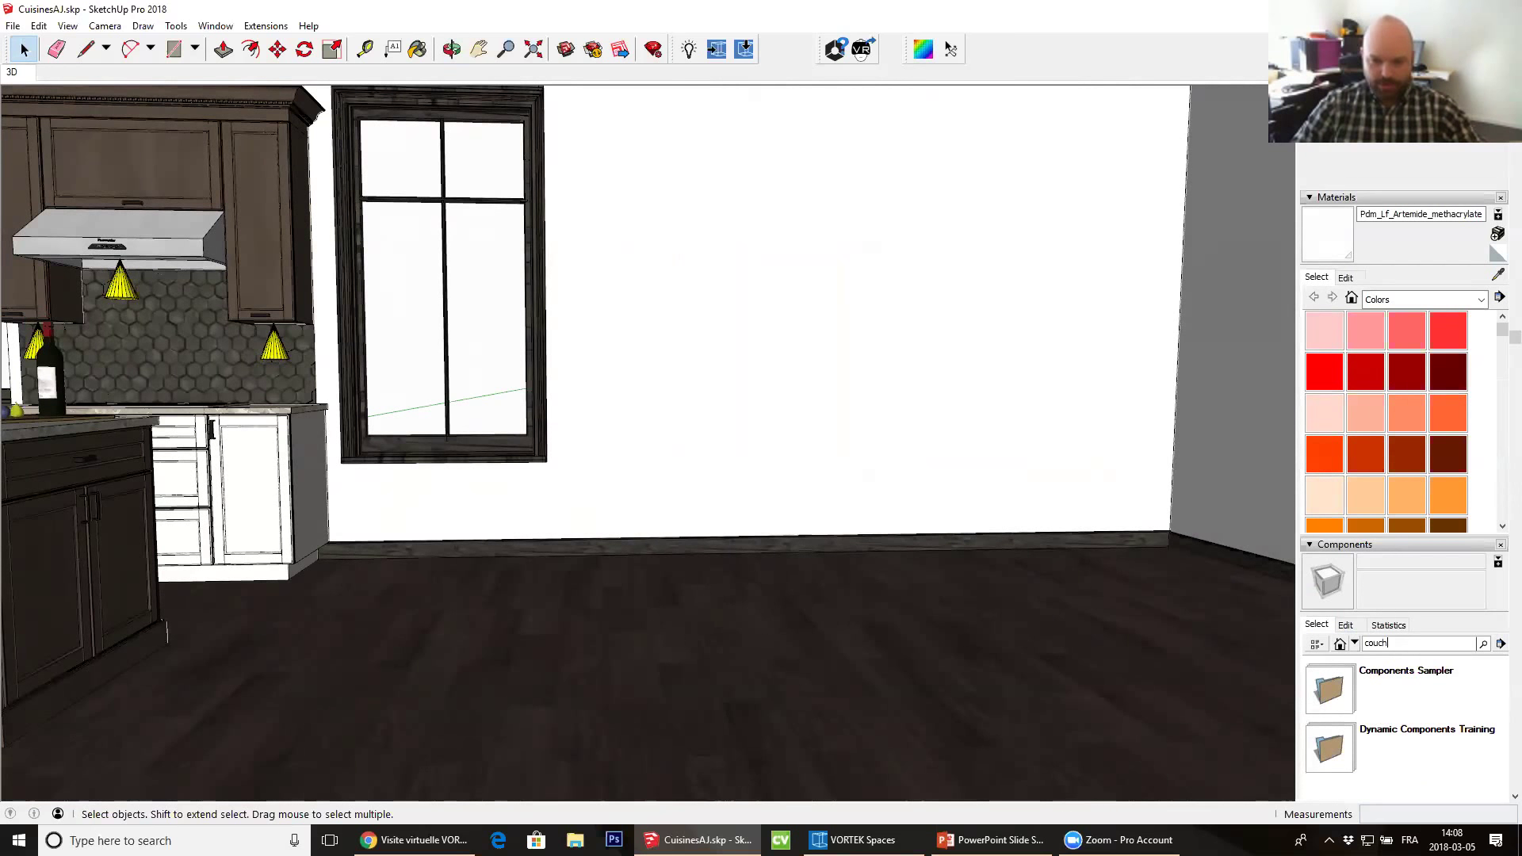
key("Return")
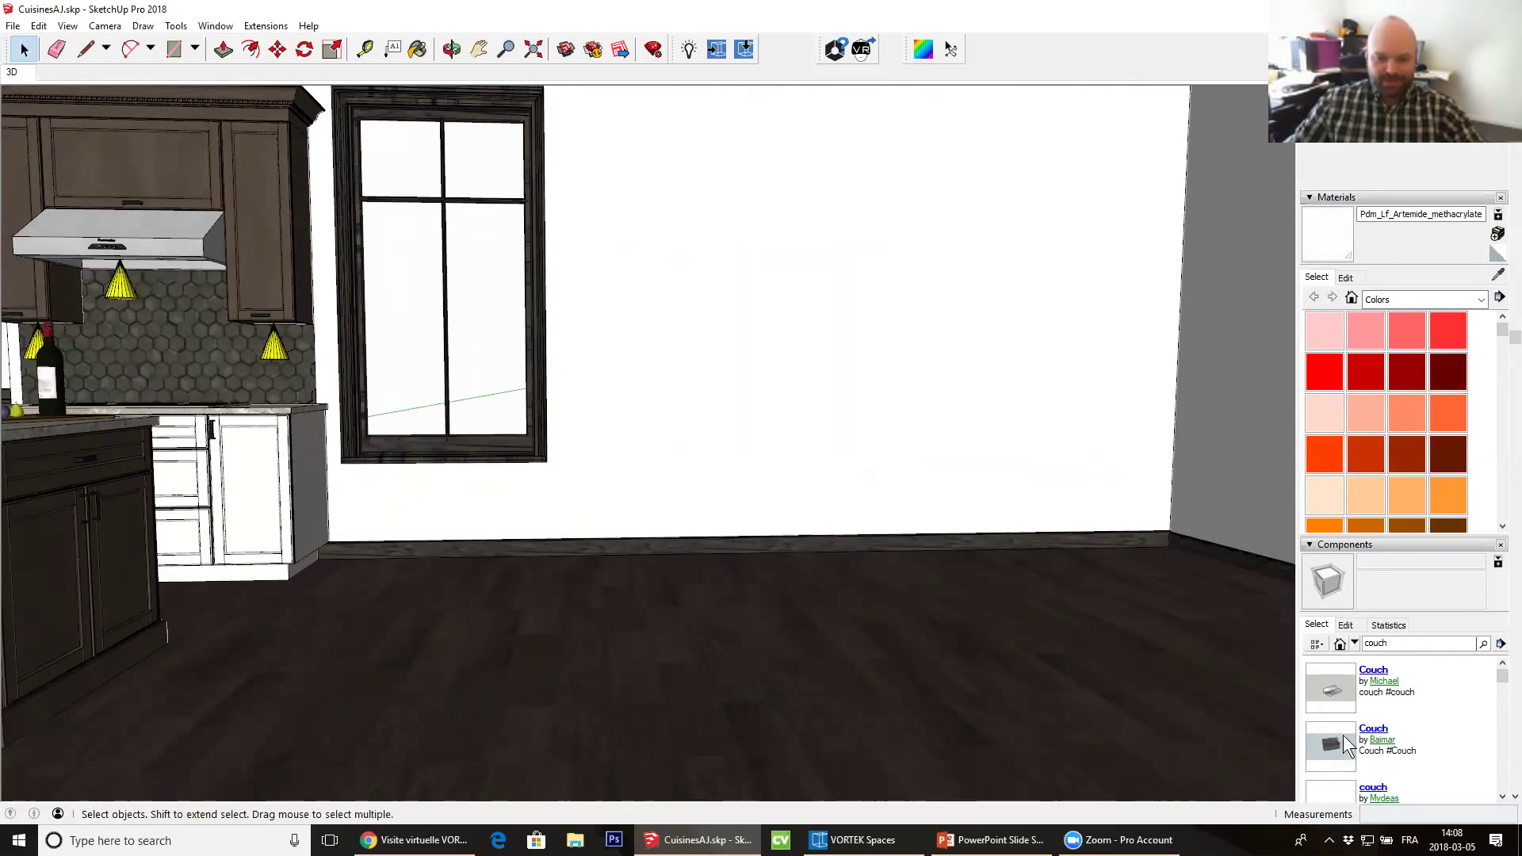
Inspect the second Couch result in 3D Warehouse, close its page, and browse the remaining couch models
left_click(1372, 730)
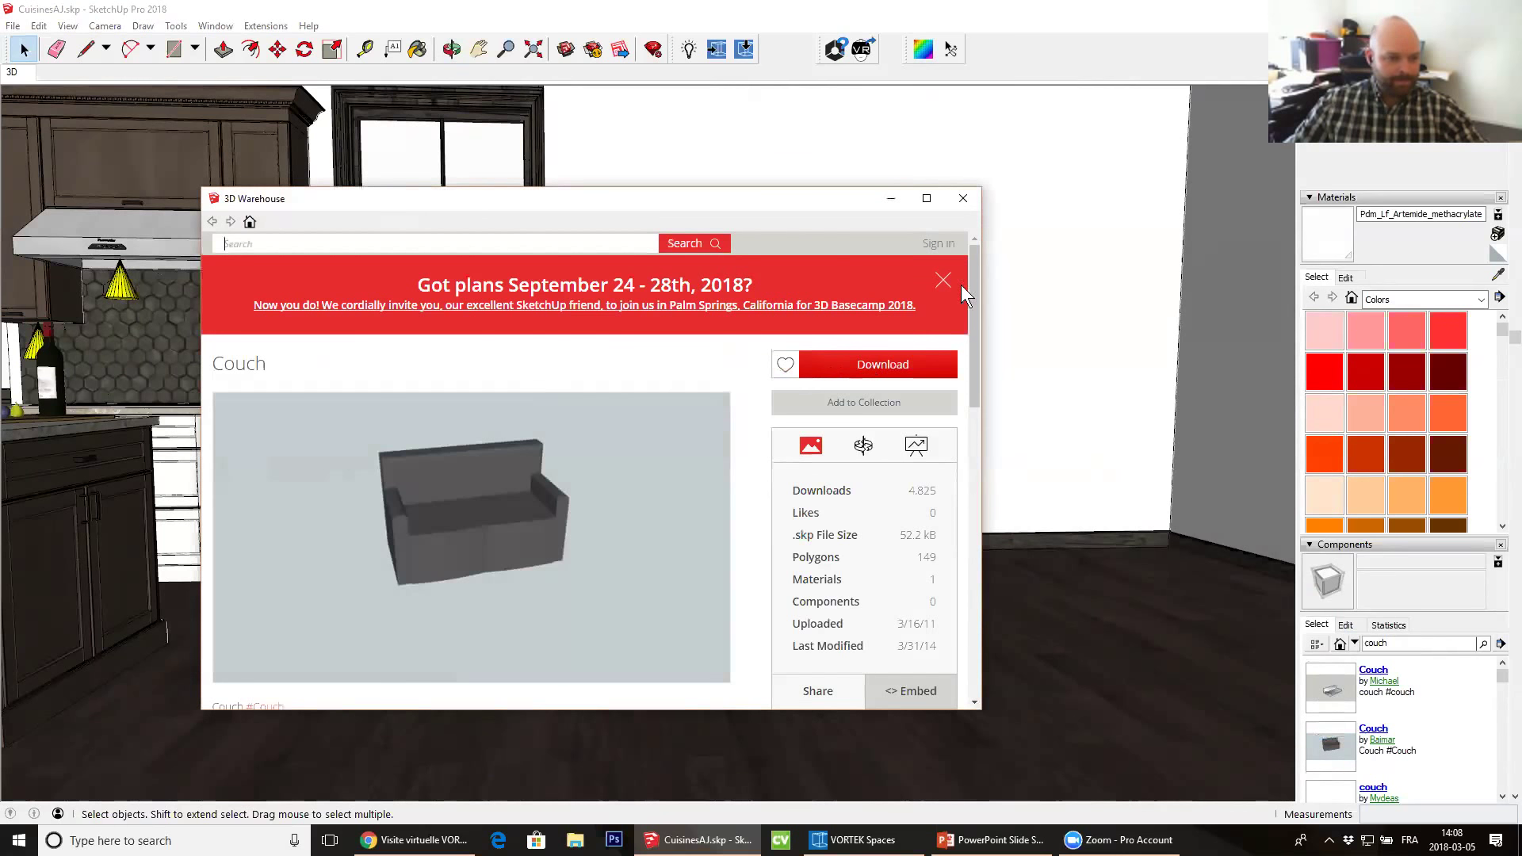
left_click(964, 199)
scroll(1379, 717, "down", 3)
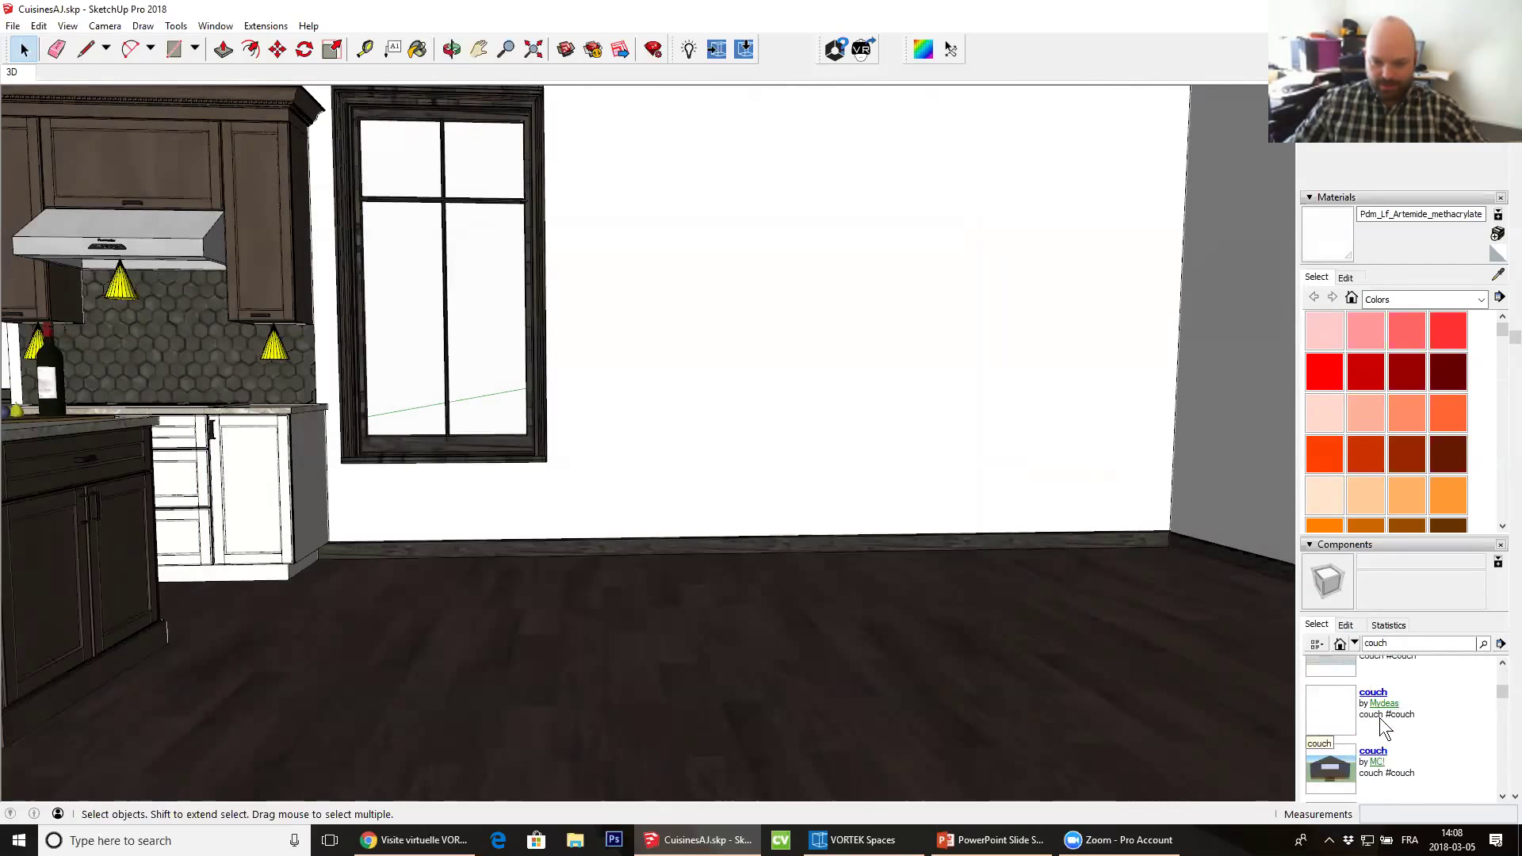
scroll(1391, 764, "down", 3)
scroll(1391, 774, "down", 2)
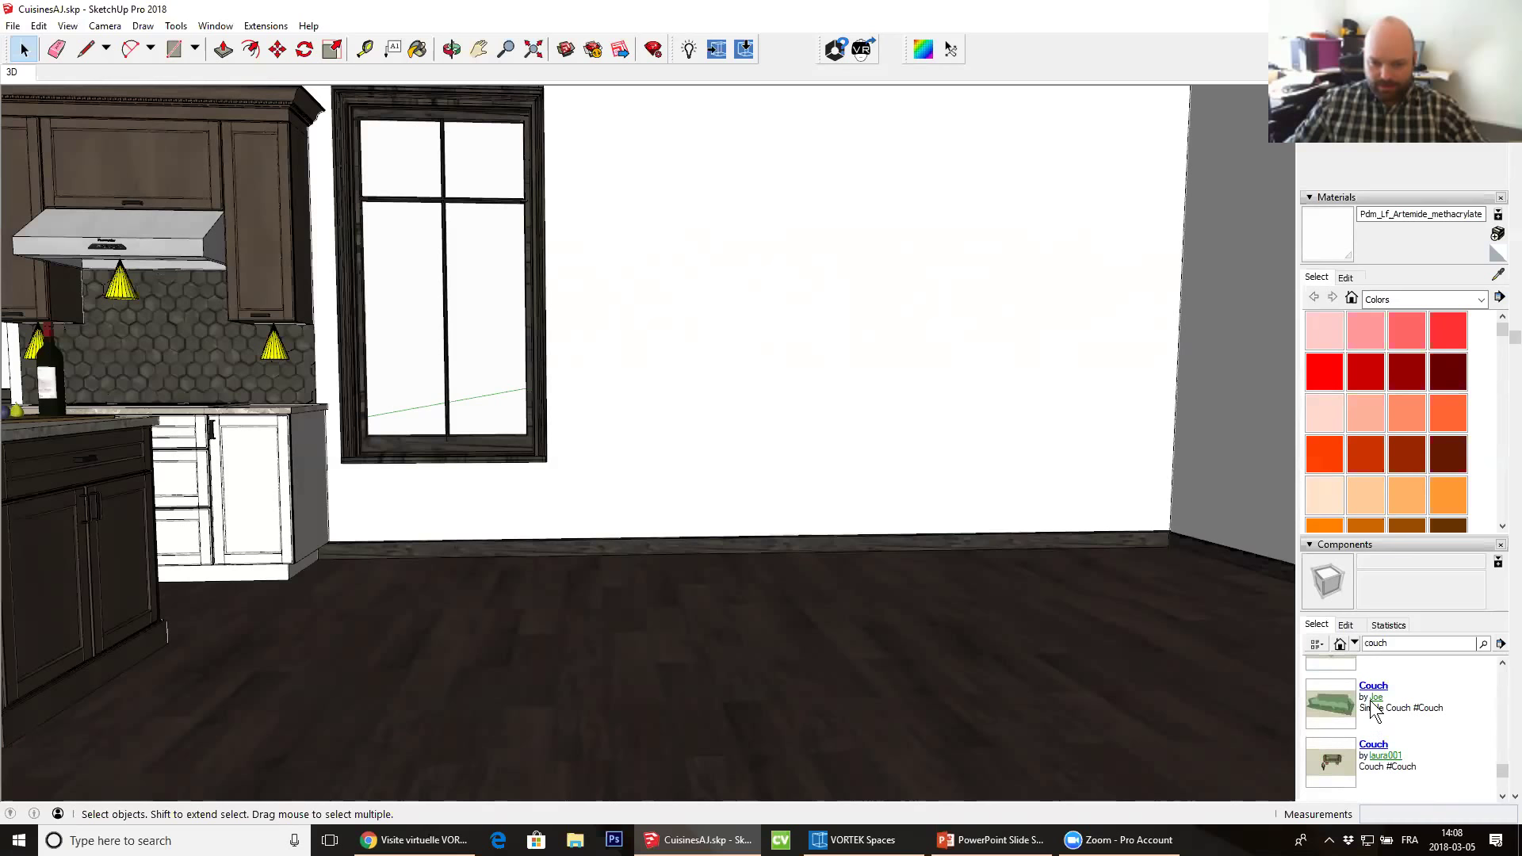
scroll(1380, 692, "up", 5)
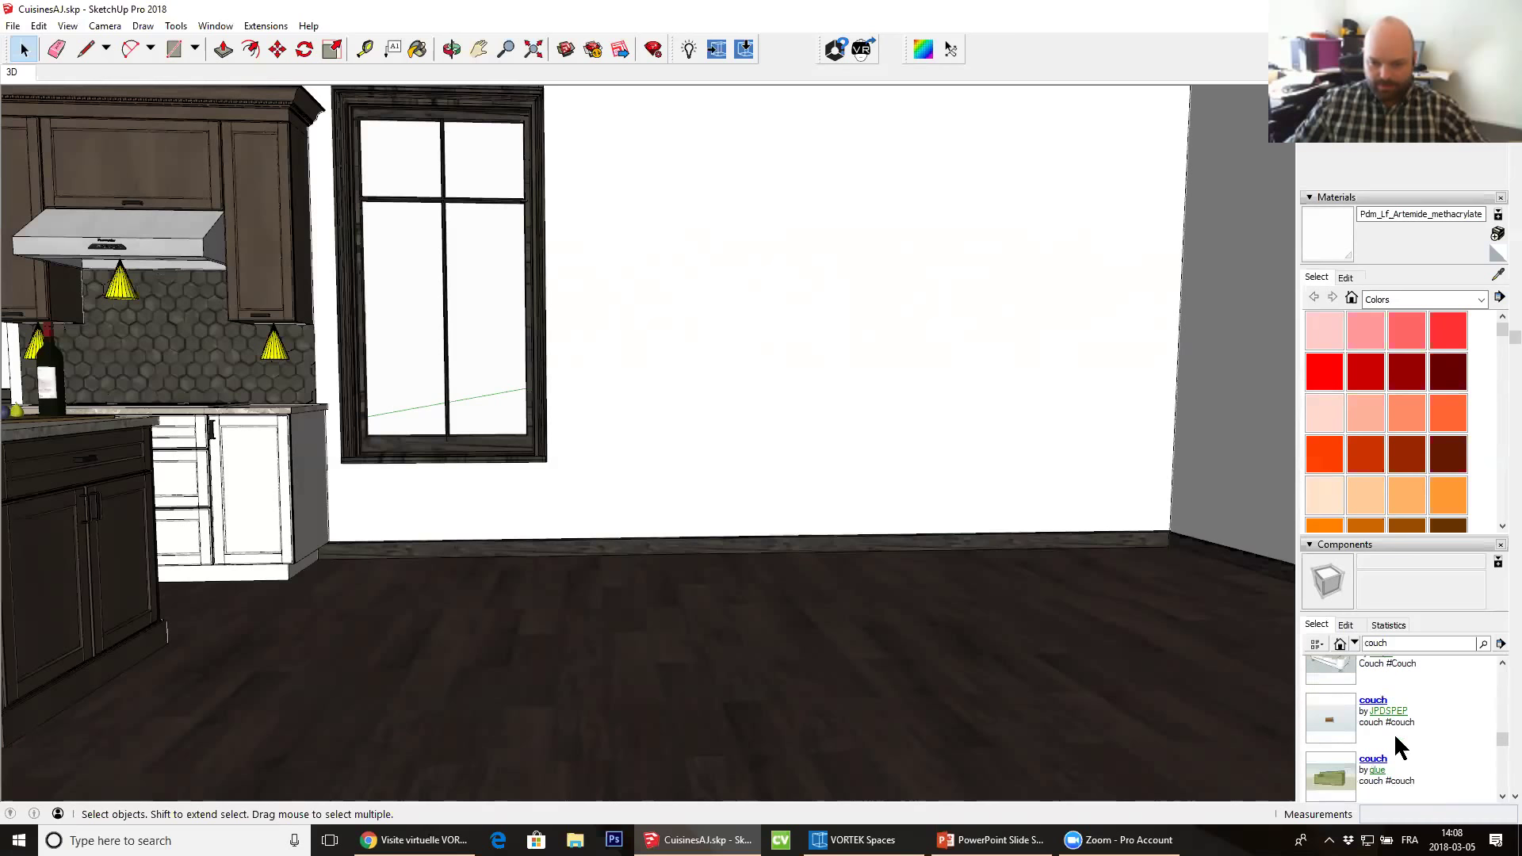
Search the components for sofa and load the first Sofa result from 3D Warehouse directly into the model
left_click(1377, 643)
type("sofa")
key("Return")
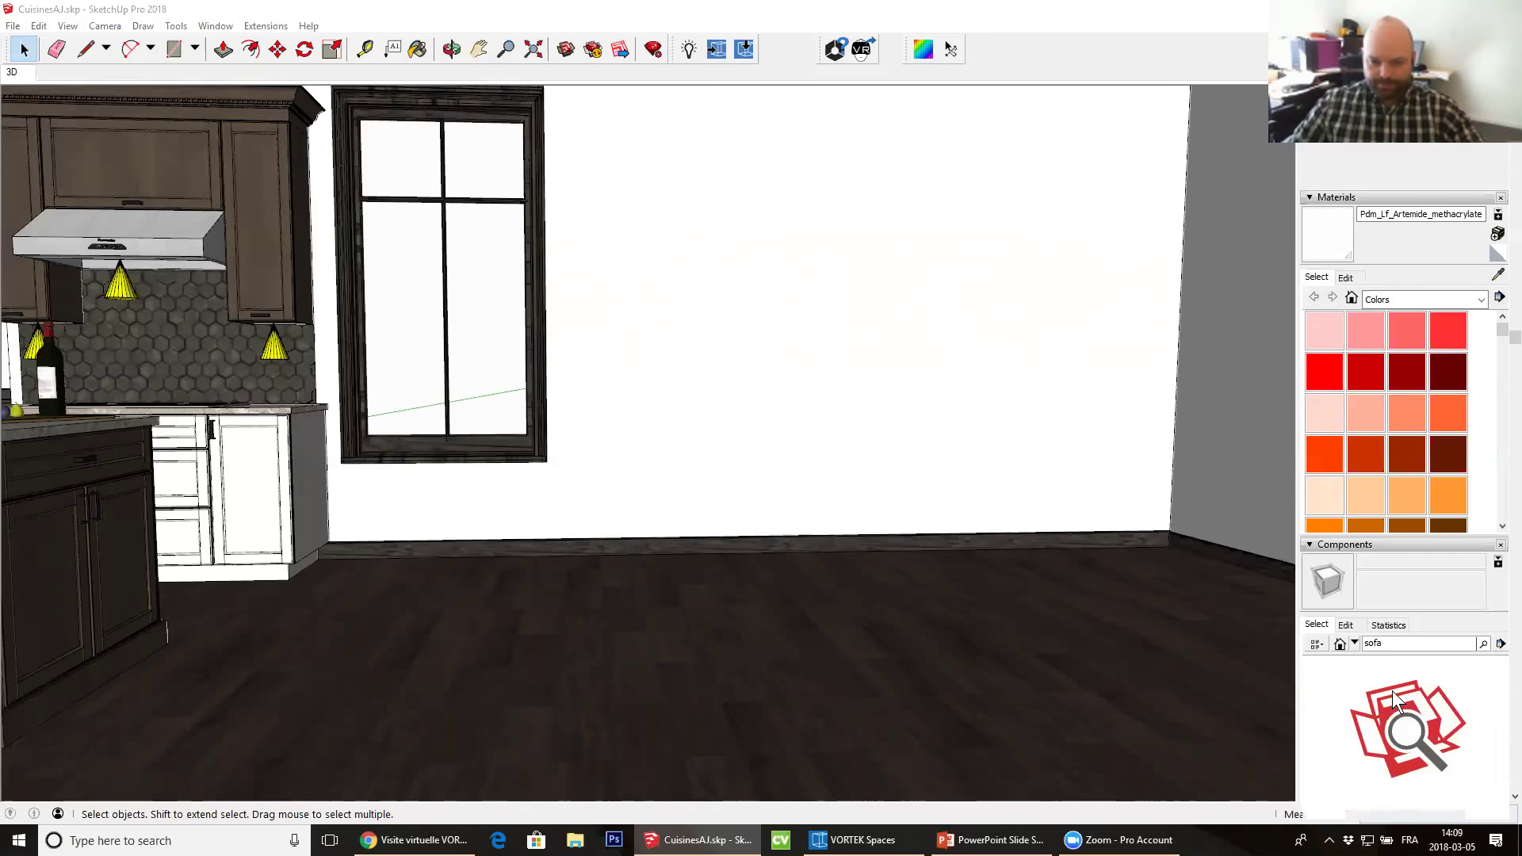
left_click(1370, 670)
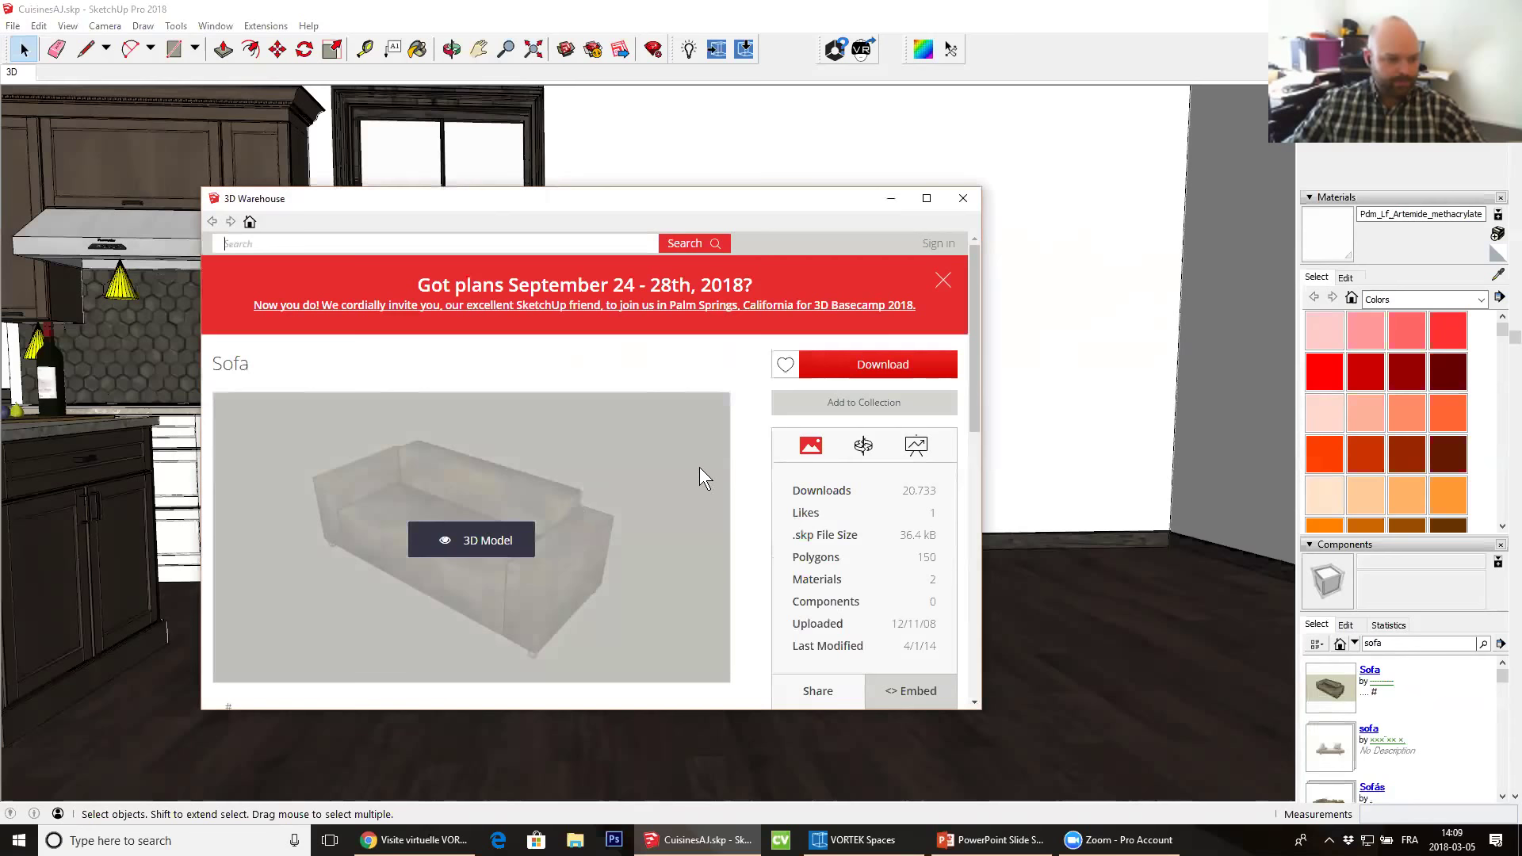
left_click(852, 371)
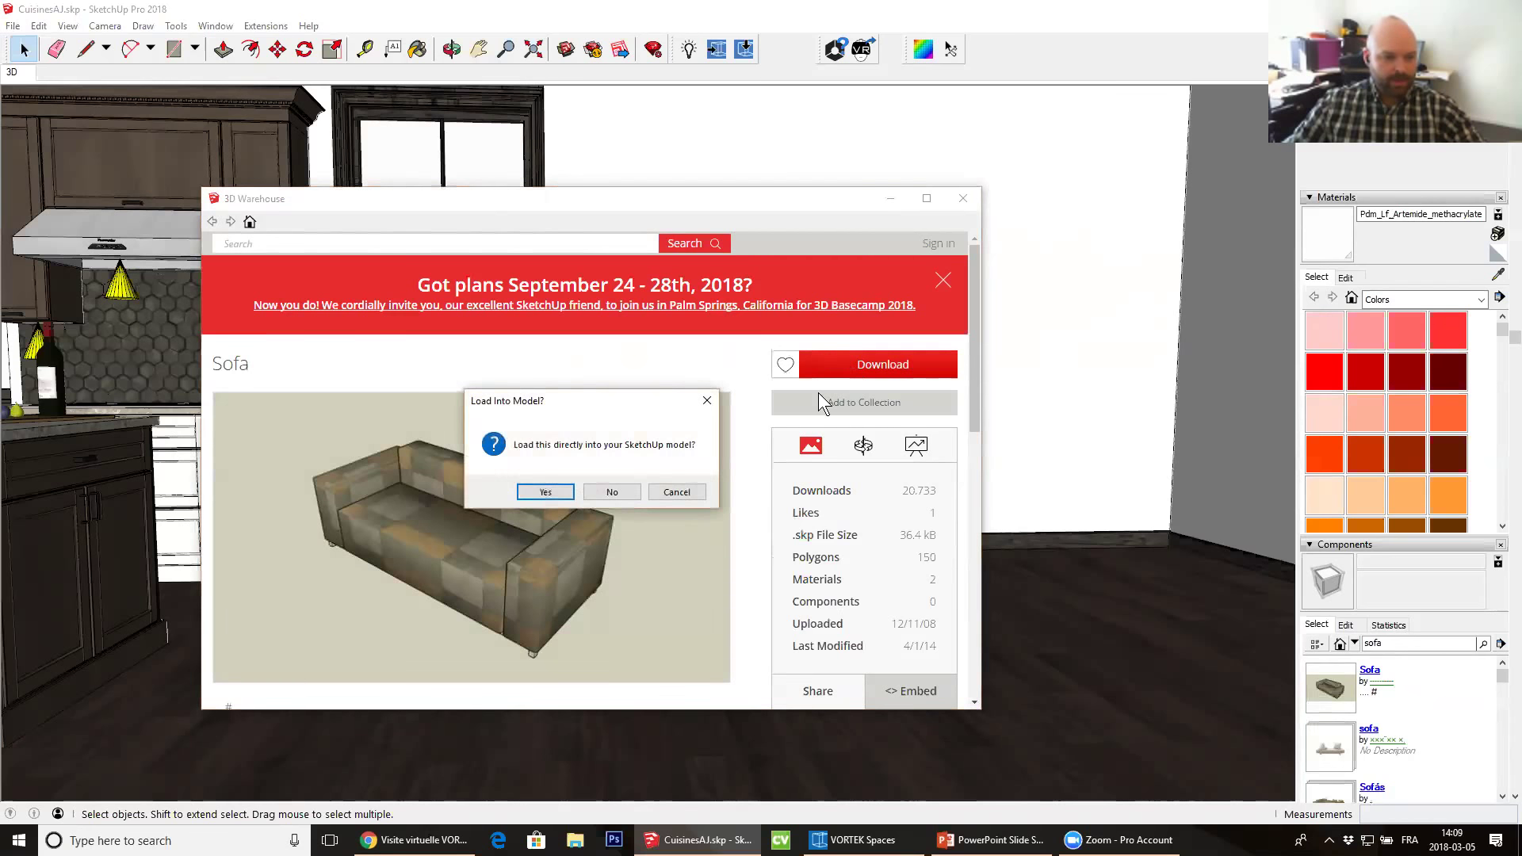
left_click(533, 492)
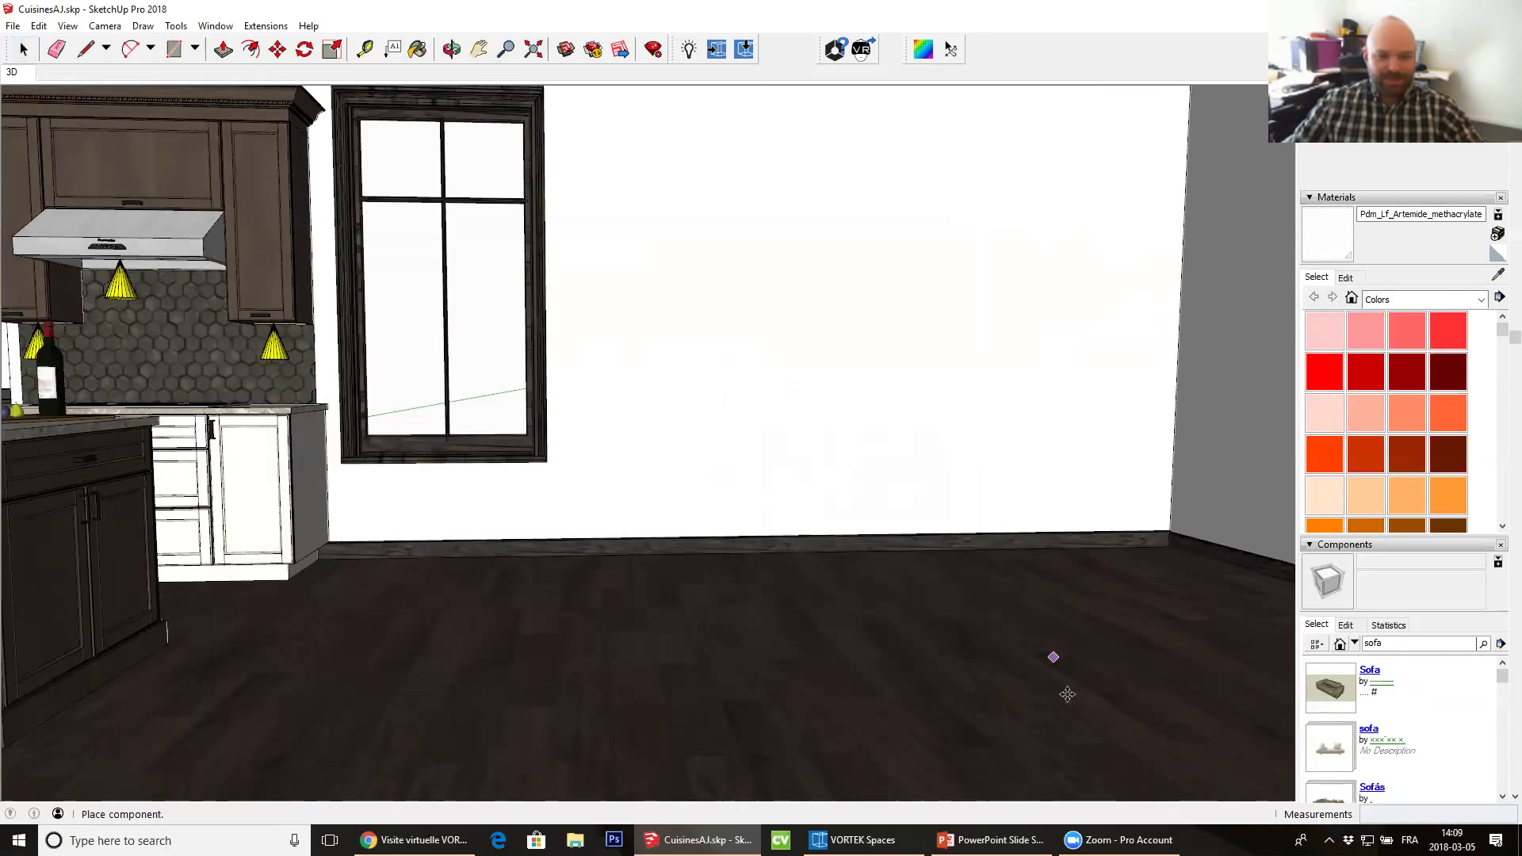
Place the sofa on the floor in the empty room corner beside the kitchen
scroll(1079, 501, "down", 2)
middle_click_drag(1088, 516, 881, 547, "shift")
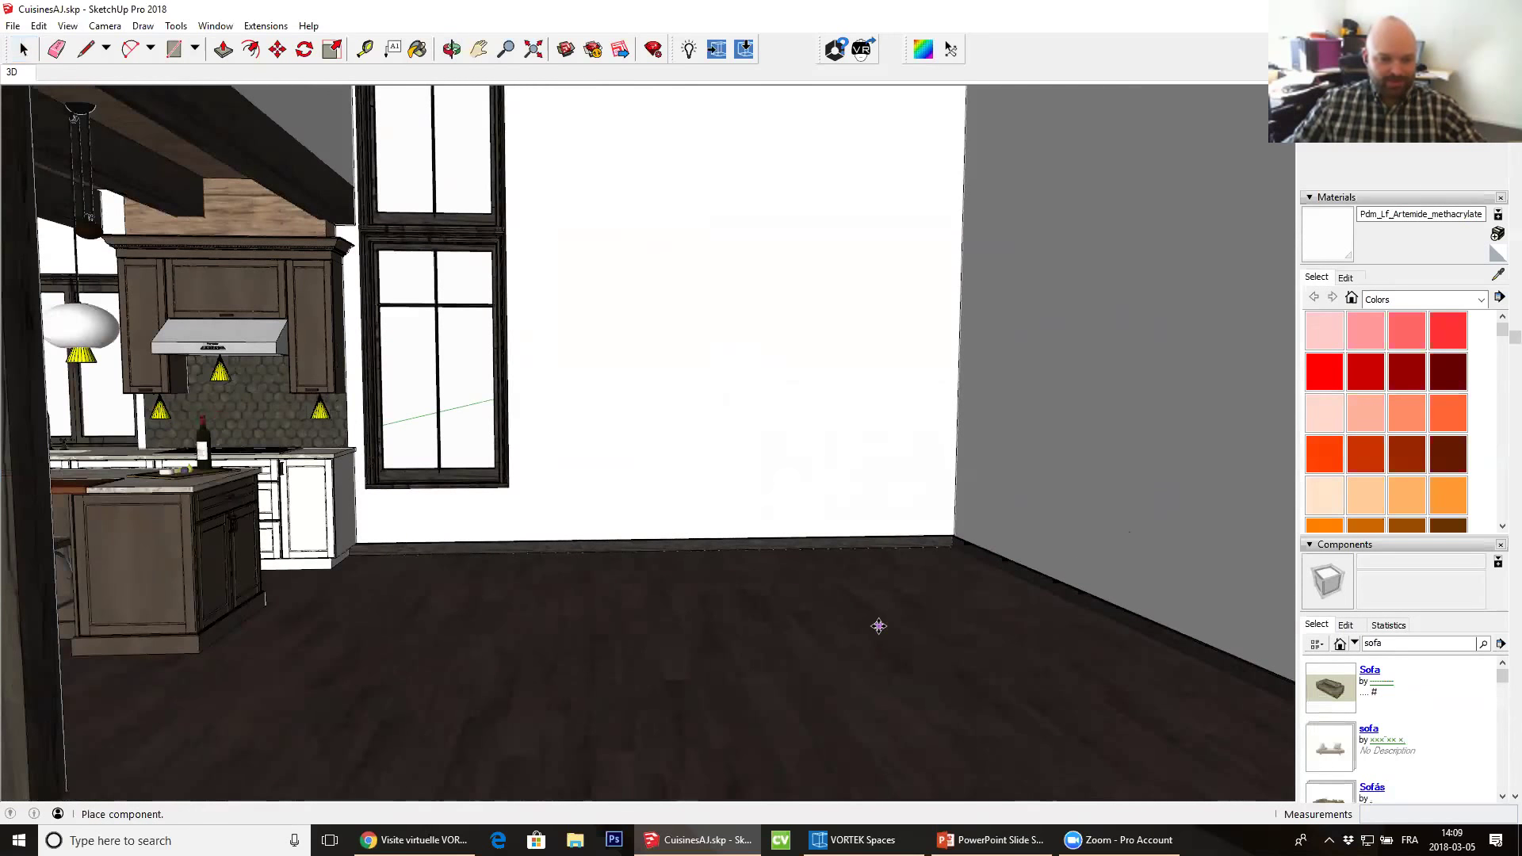
left_click(188, 649)
Rotate the sofa about its vertical axis so its back runs along the gray side wall, and deselect it
middle_click_drag(768, 523, 665, 701)
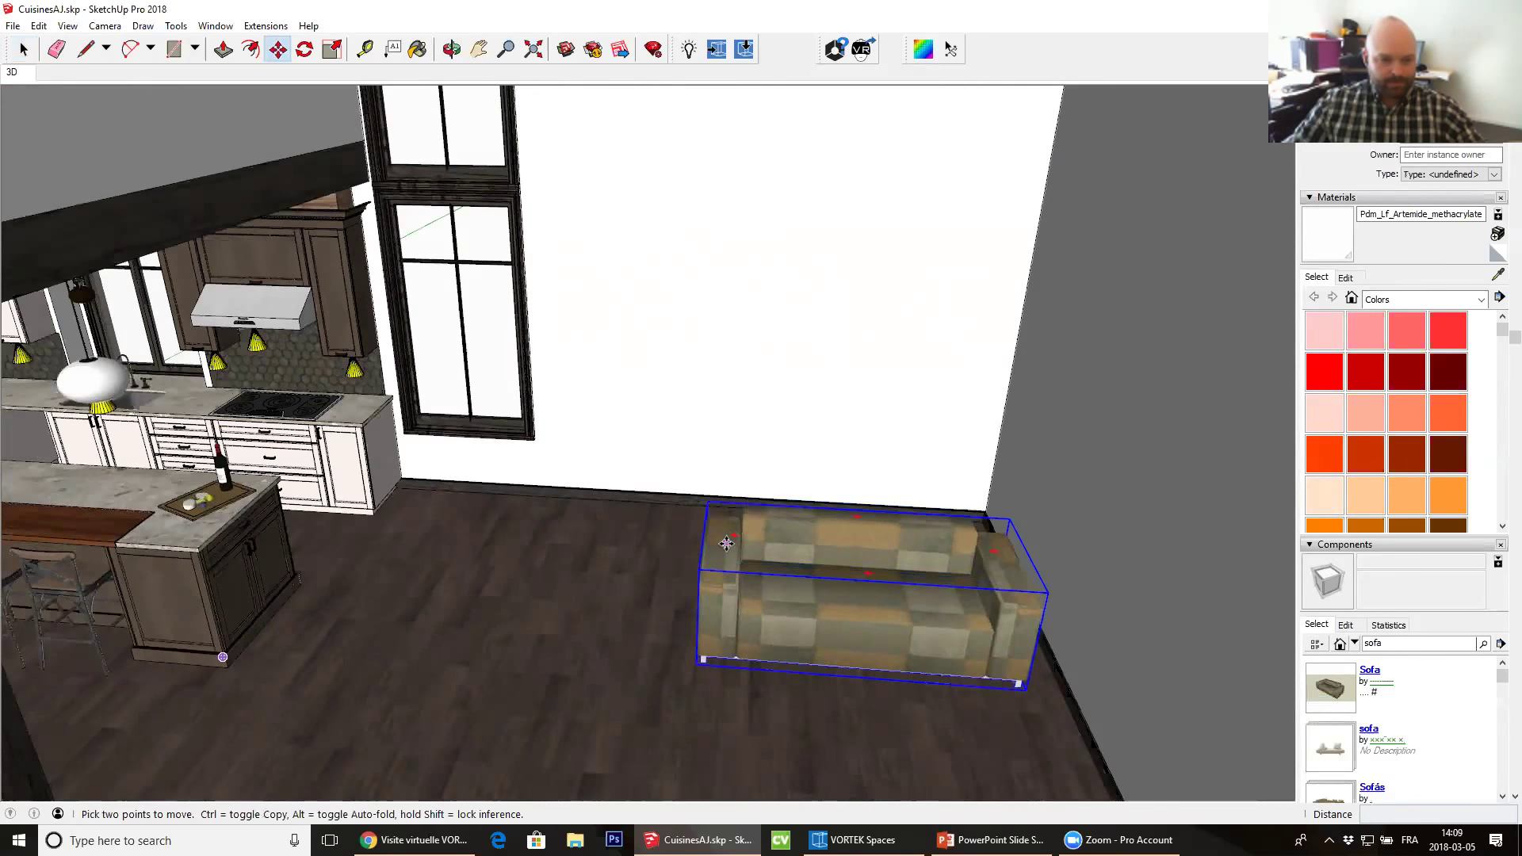
left_click(735, 536)
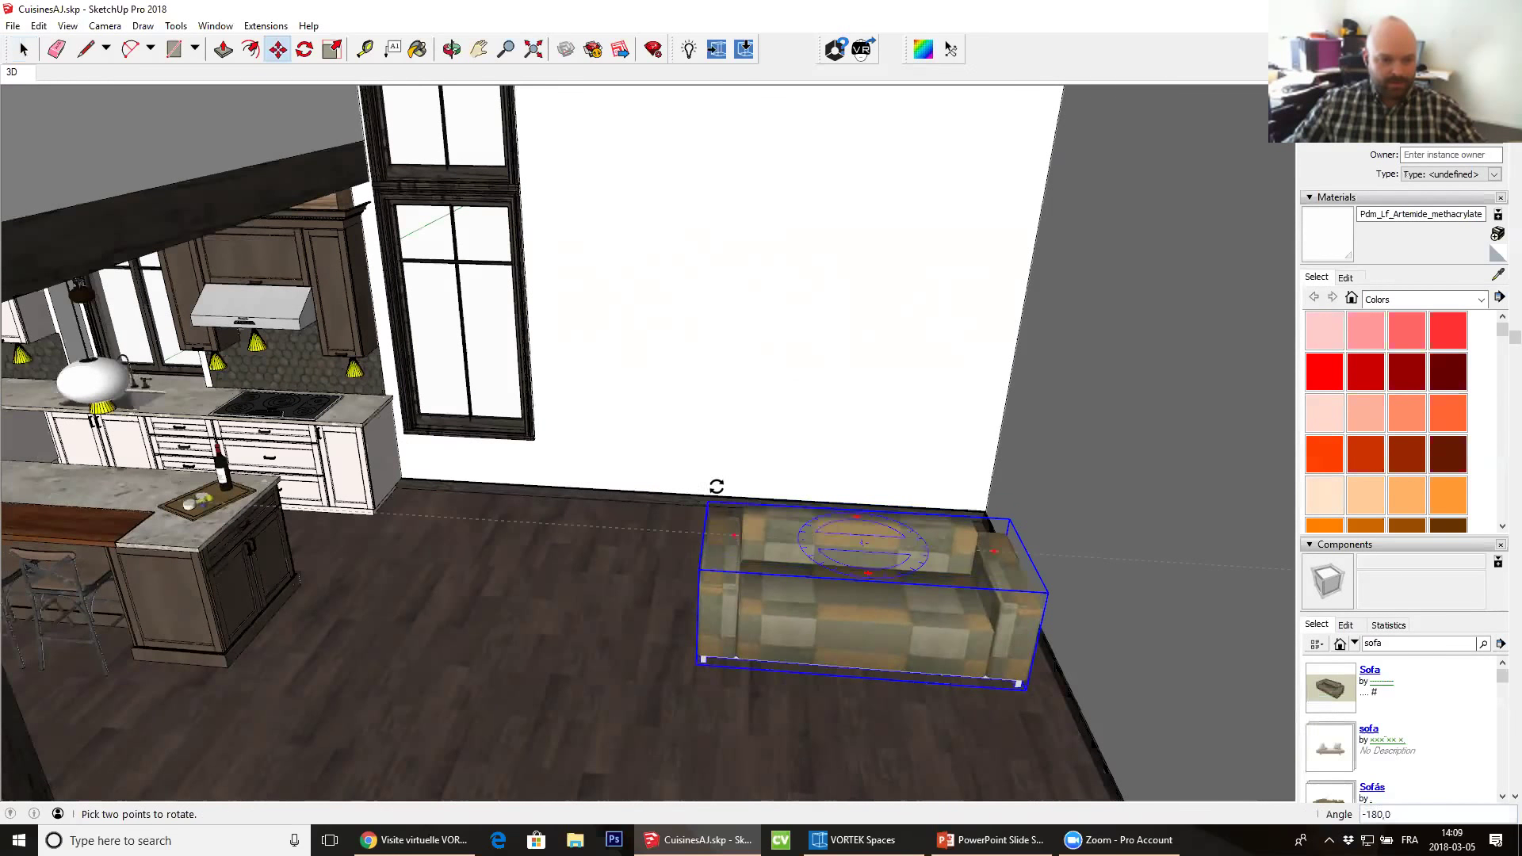
left_click(740, 437)
key("space")
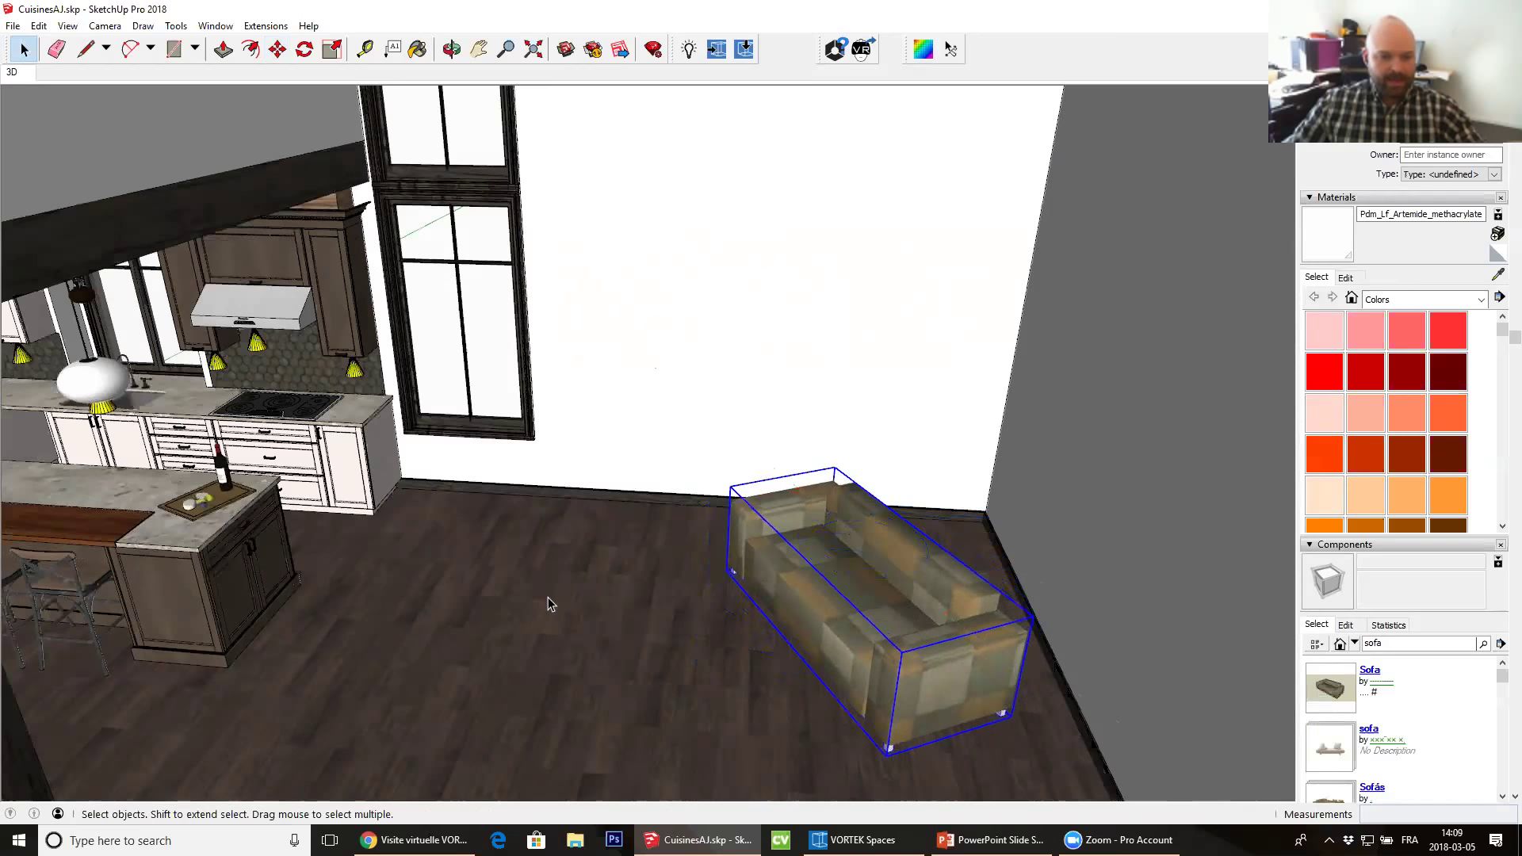
left_click(574, 691)
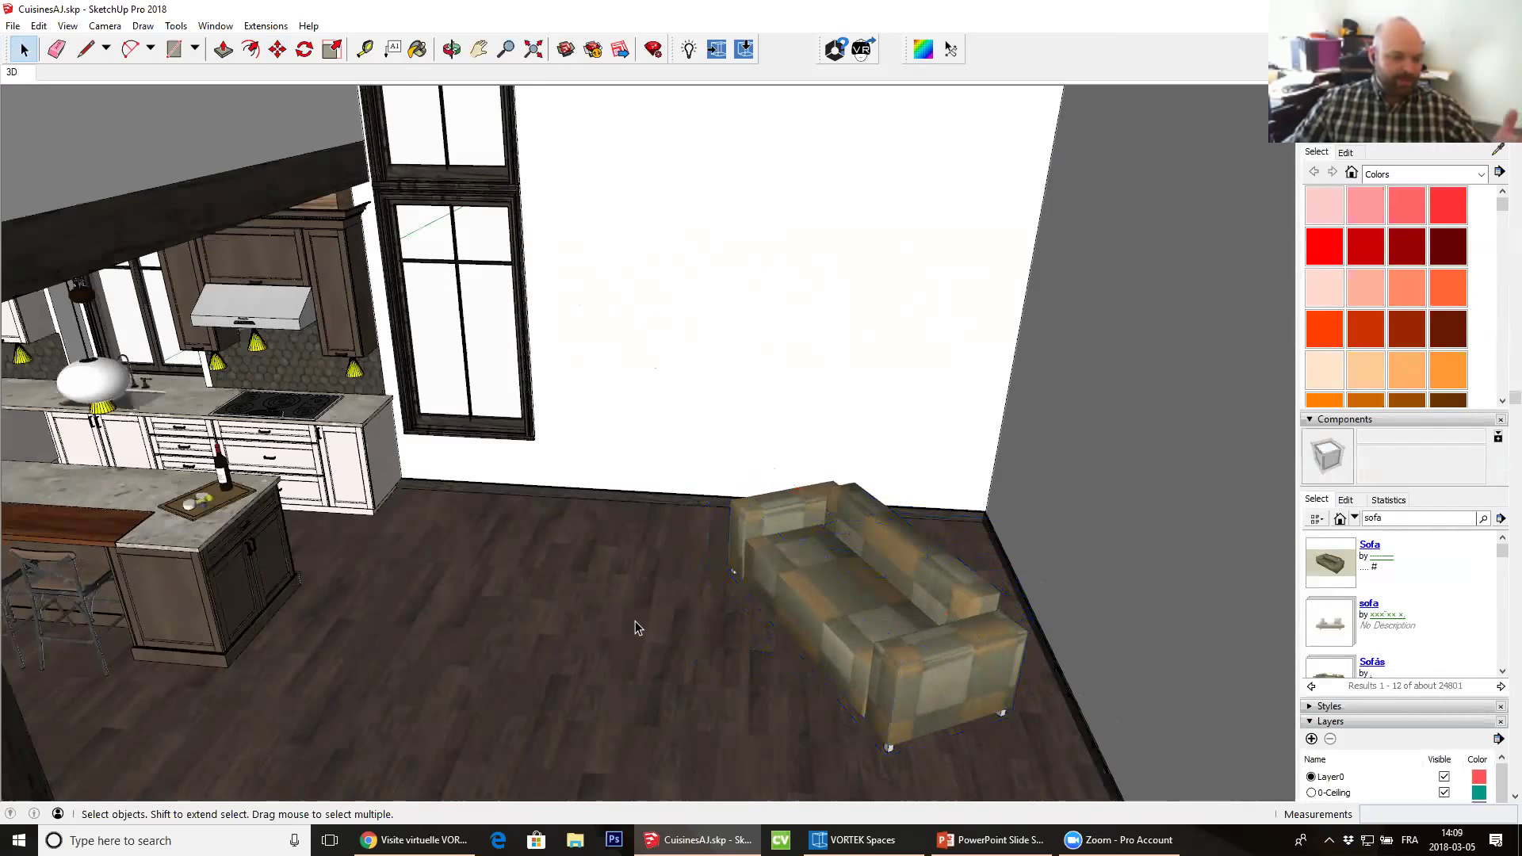
Export the SketchUp model with the sofa over the existing vok file
scroll(635, 620, "up", 2)
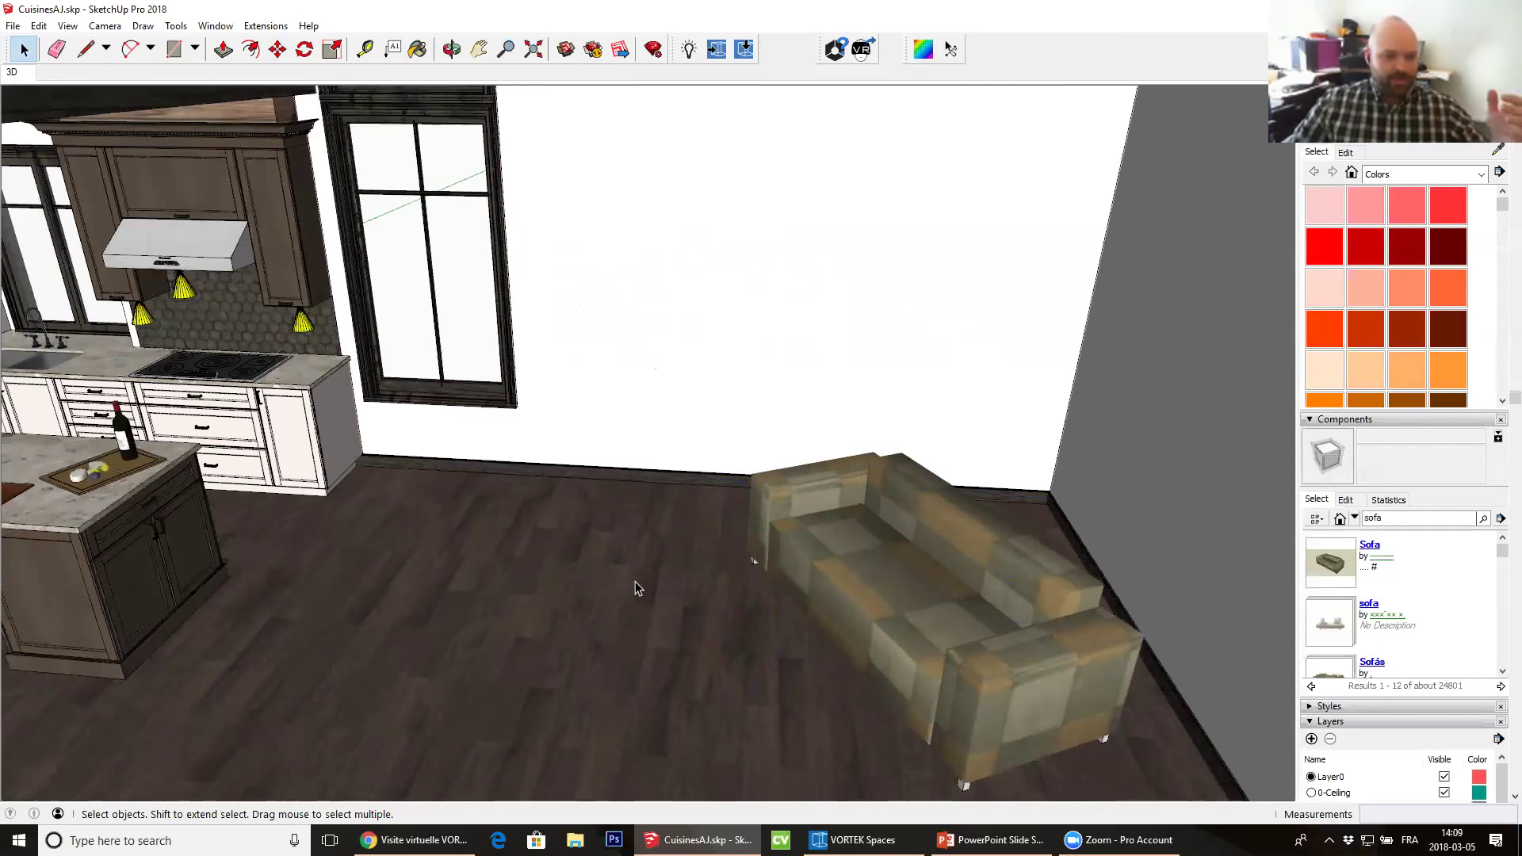
left_click(746, 51)
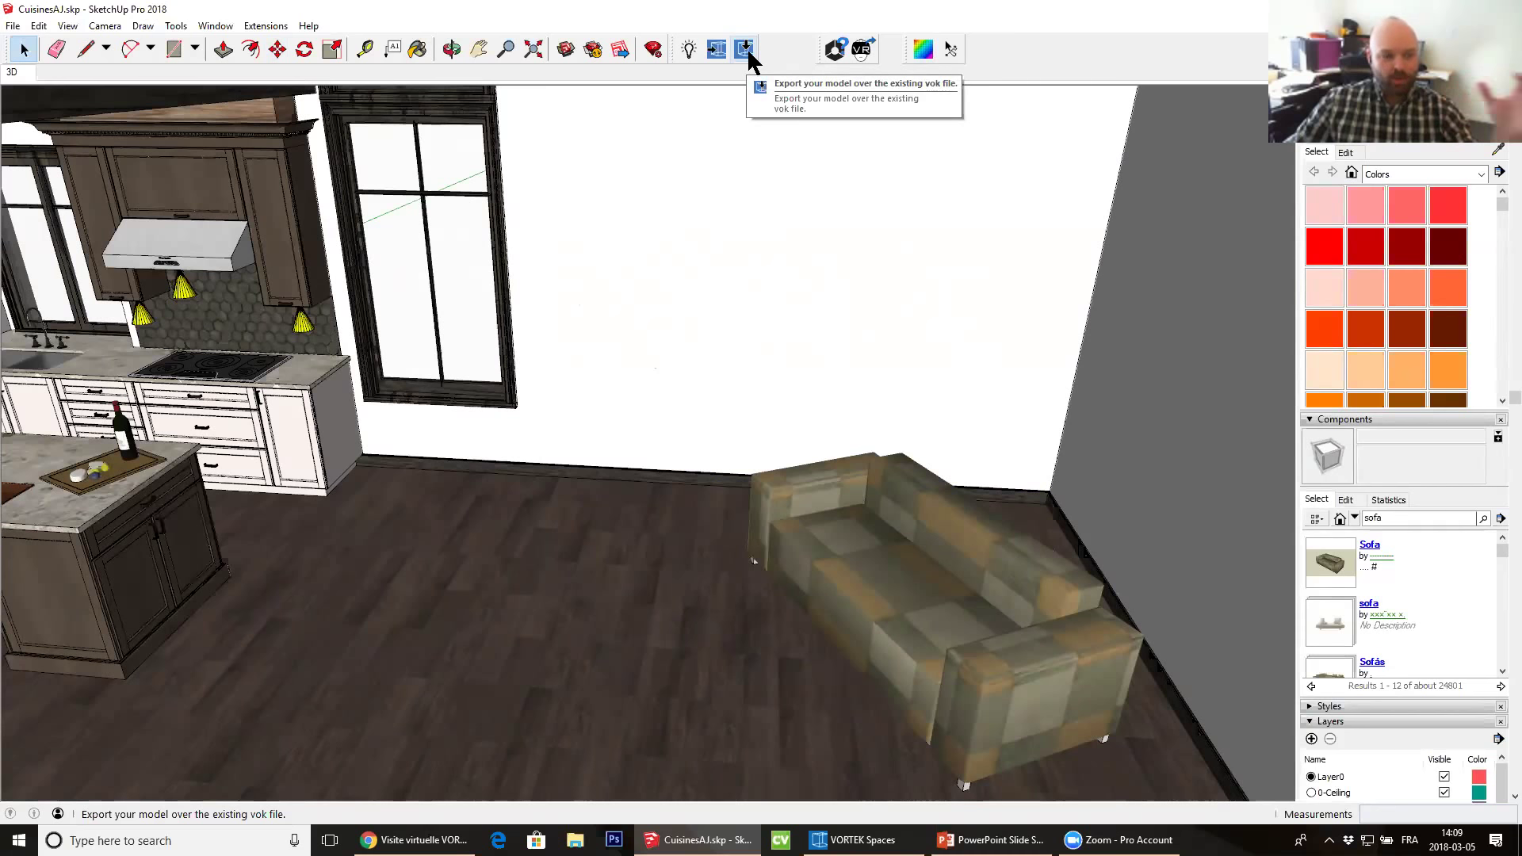
left_click(746, 50)
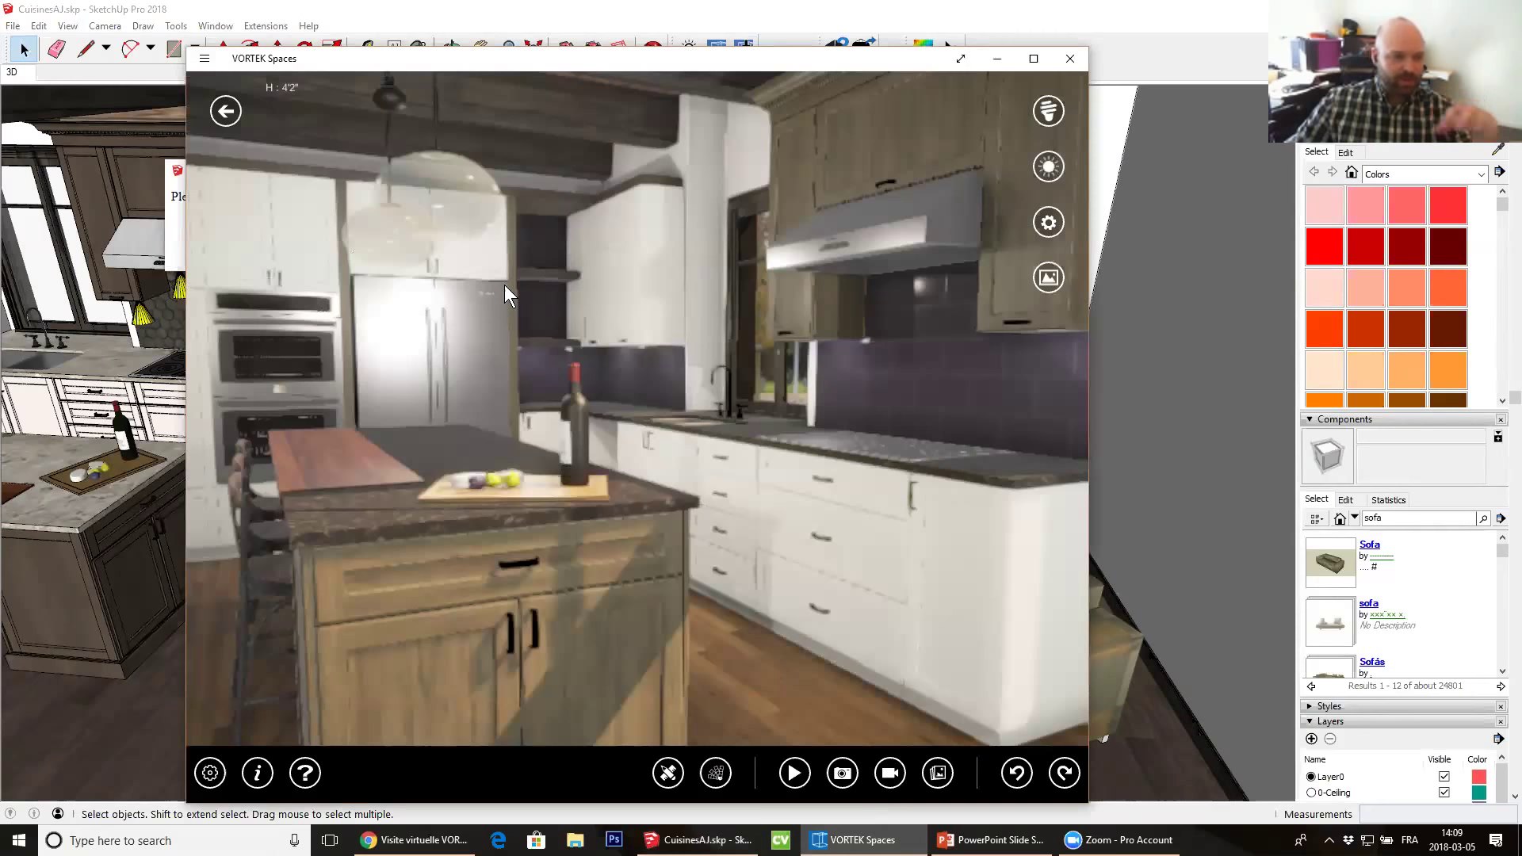
Set the rendering supersampling of VORTEK Spaces to 1.6 in the performance settings and close the settings
left_click(210, 773)
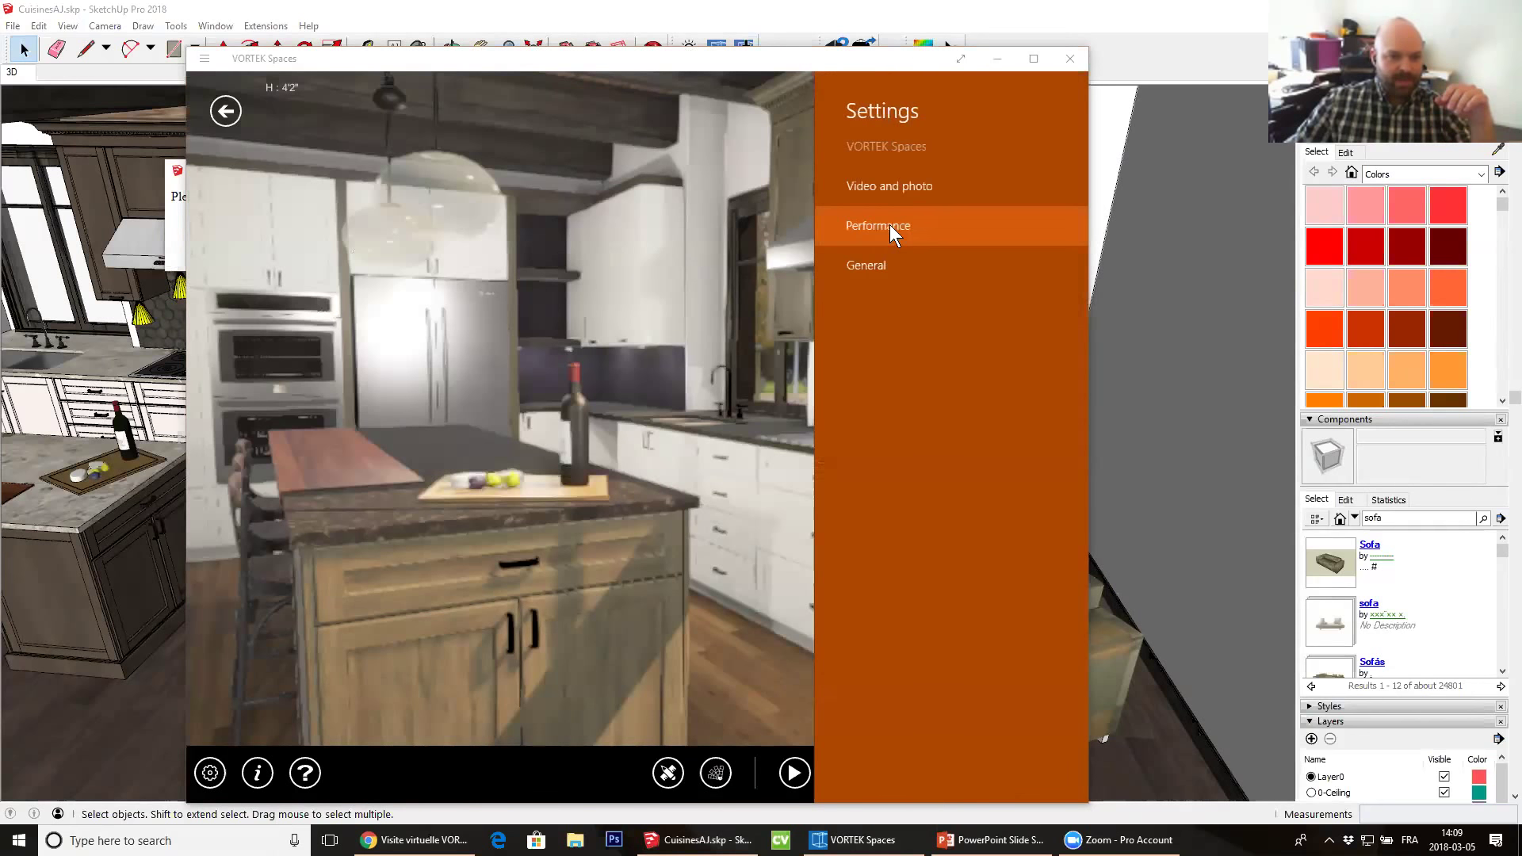
left_click(890, 225)
left_click_drag(986, 208, 1012, 213)
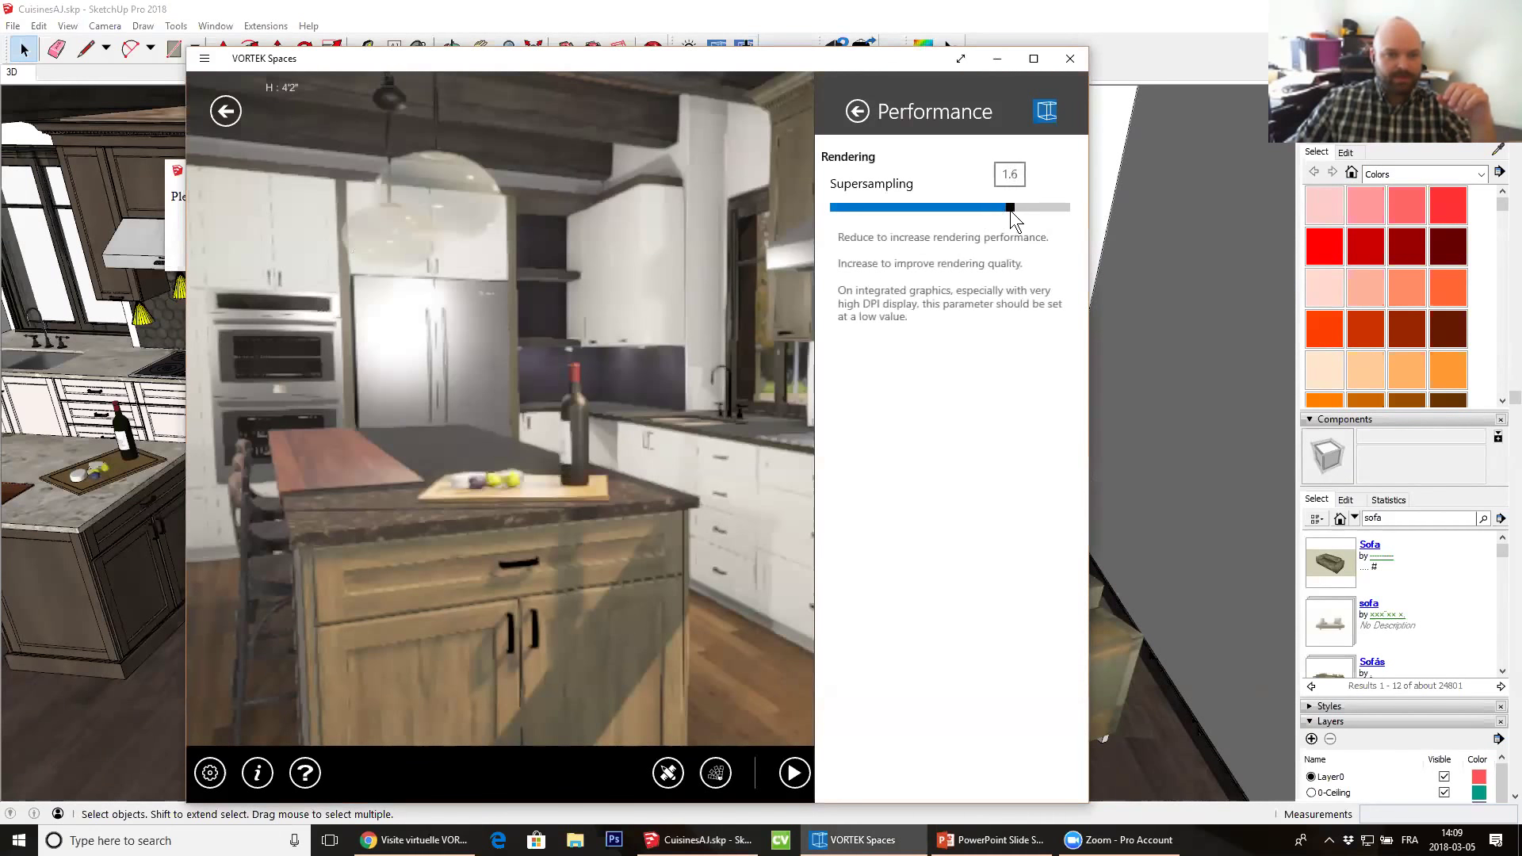
left_click(858, 112)
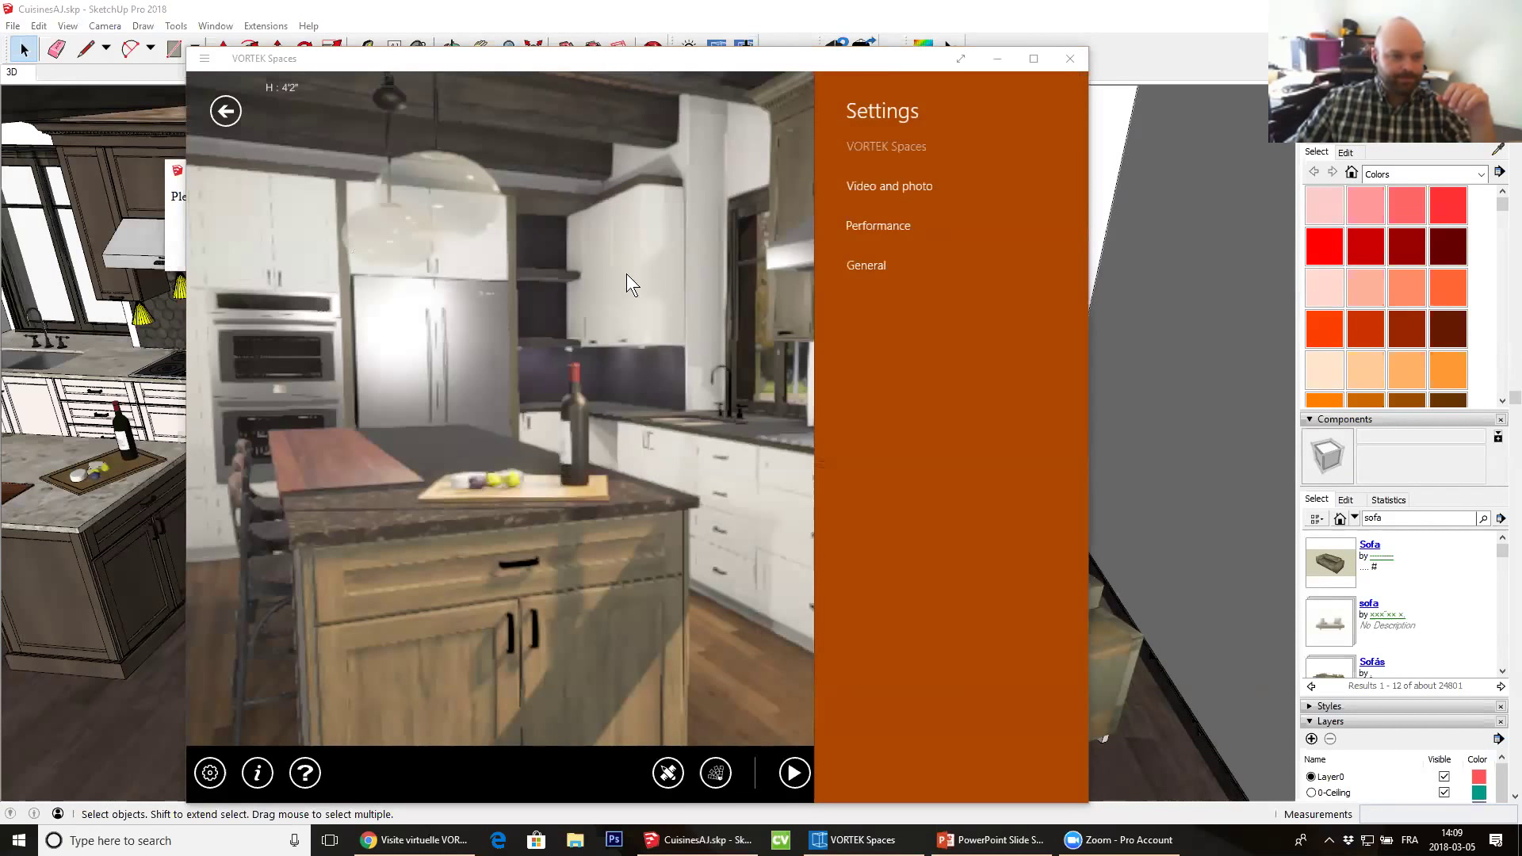
left_click(615, 57)
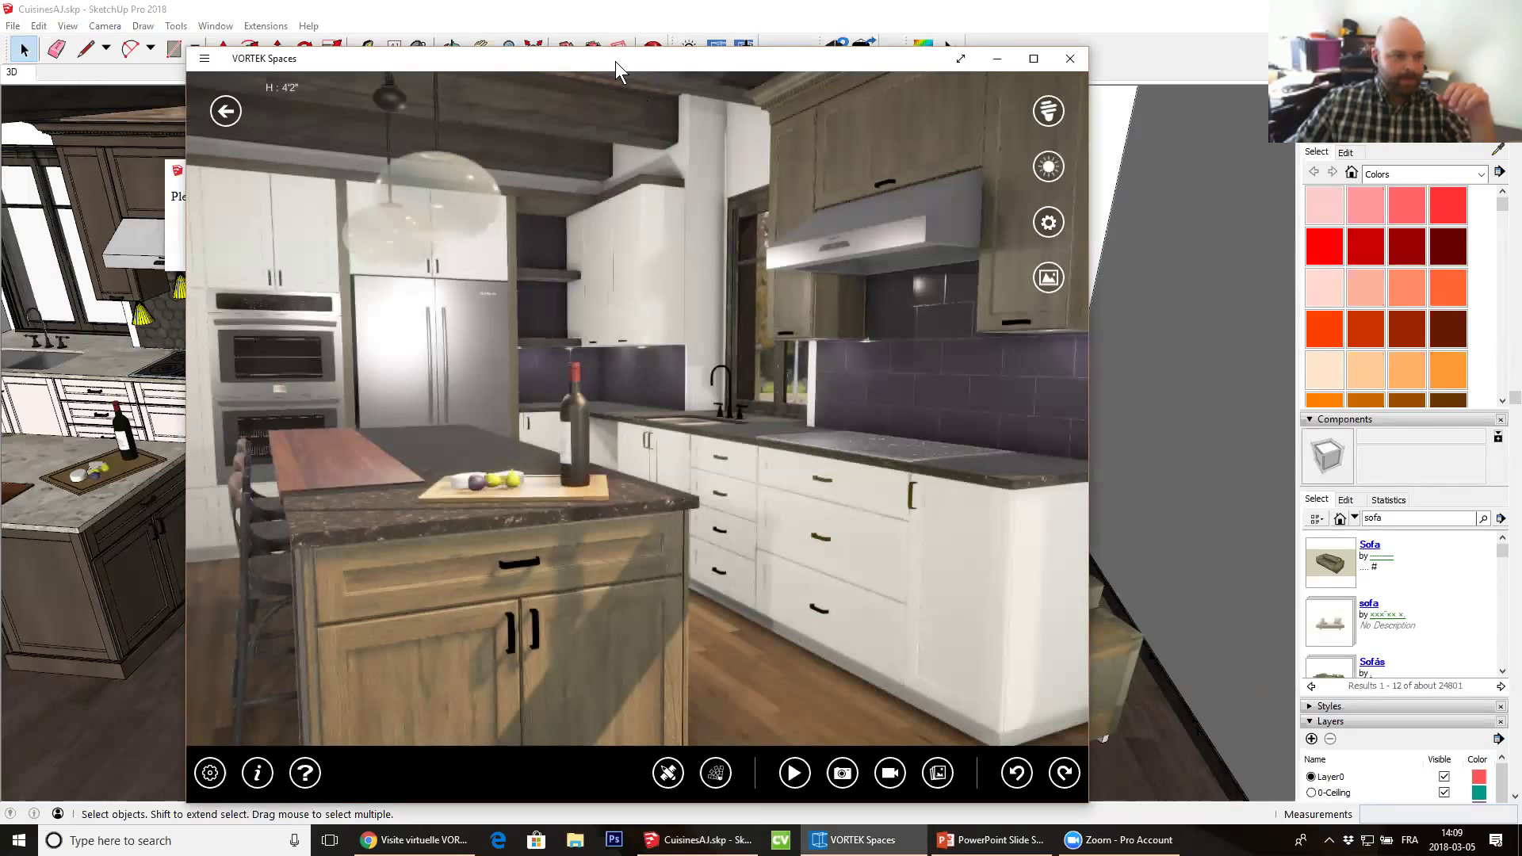
Move the VORTEK Spaces window aside so that SketchUp's export progress stays in sight
left_click_drag(615, 61, 977, 35)
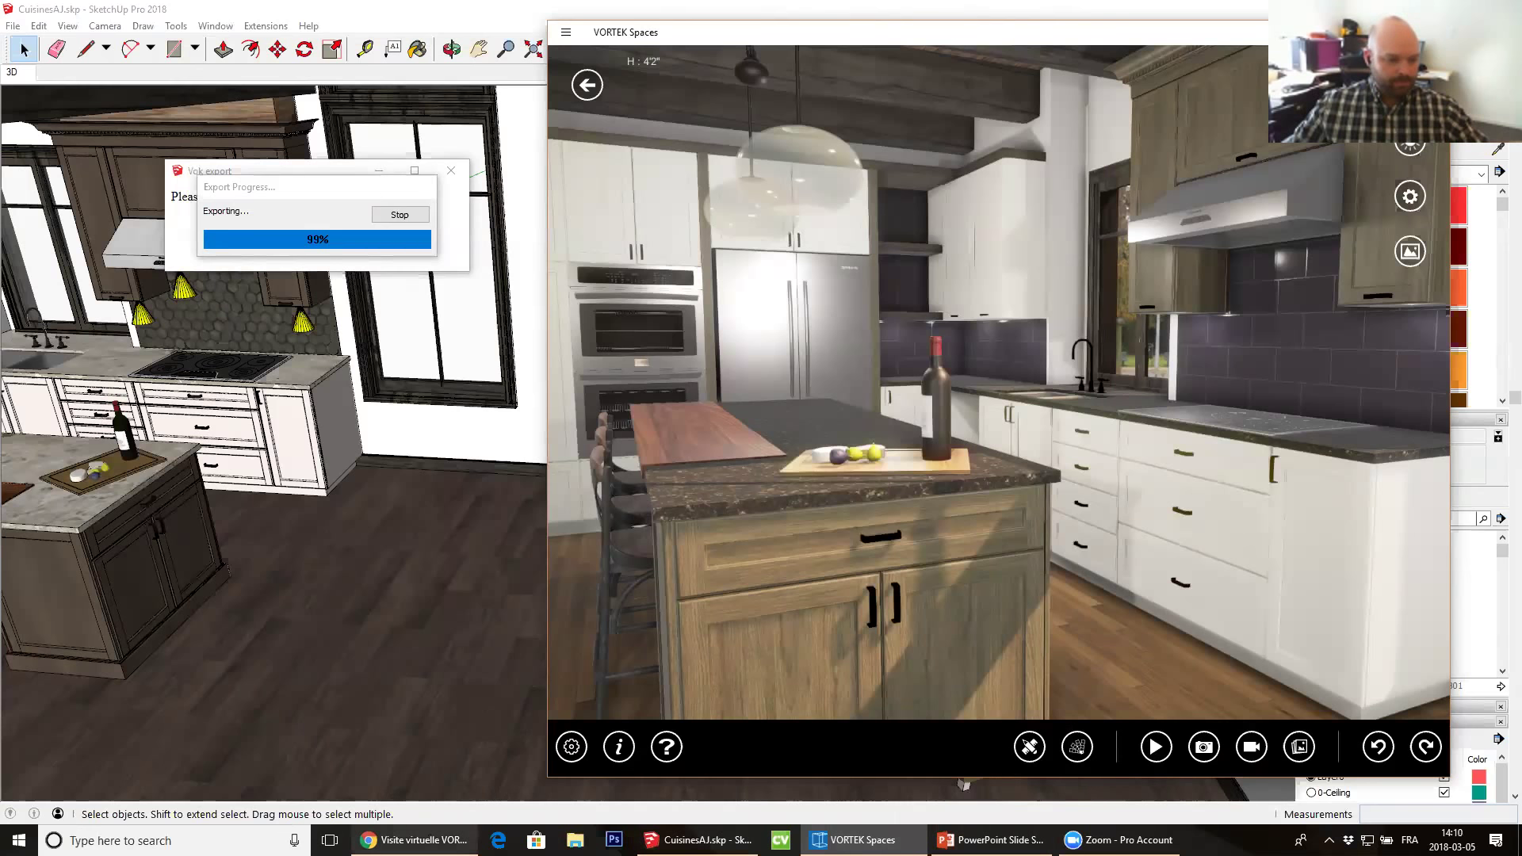
mouse_move(414, 839)
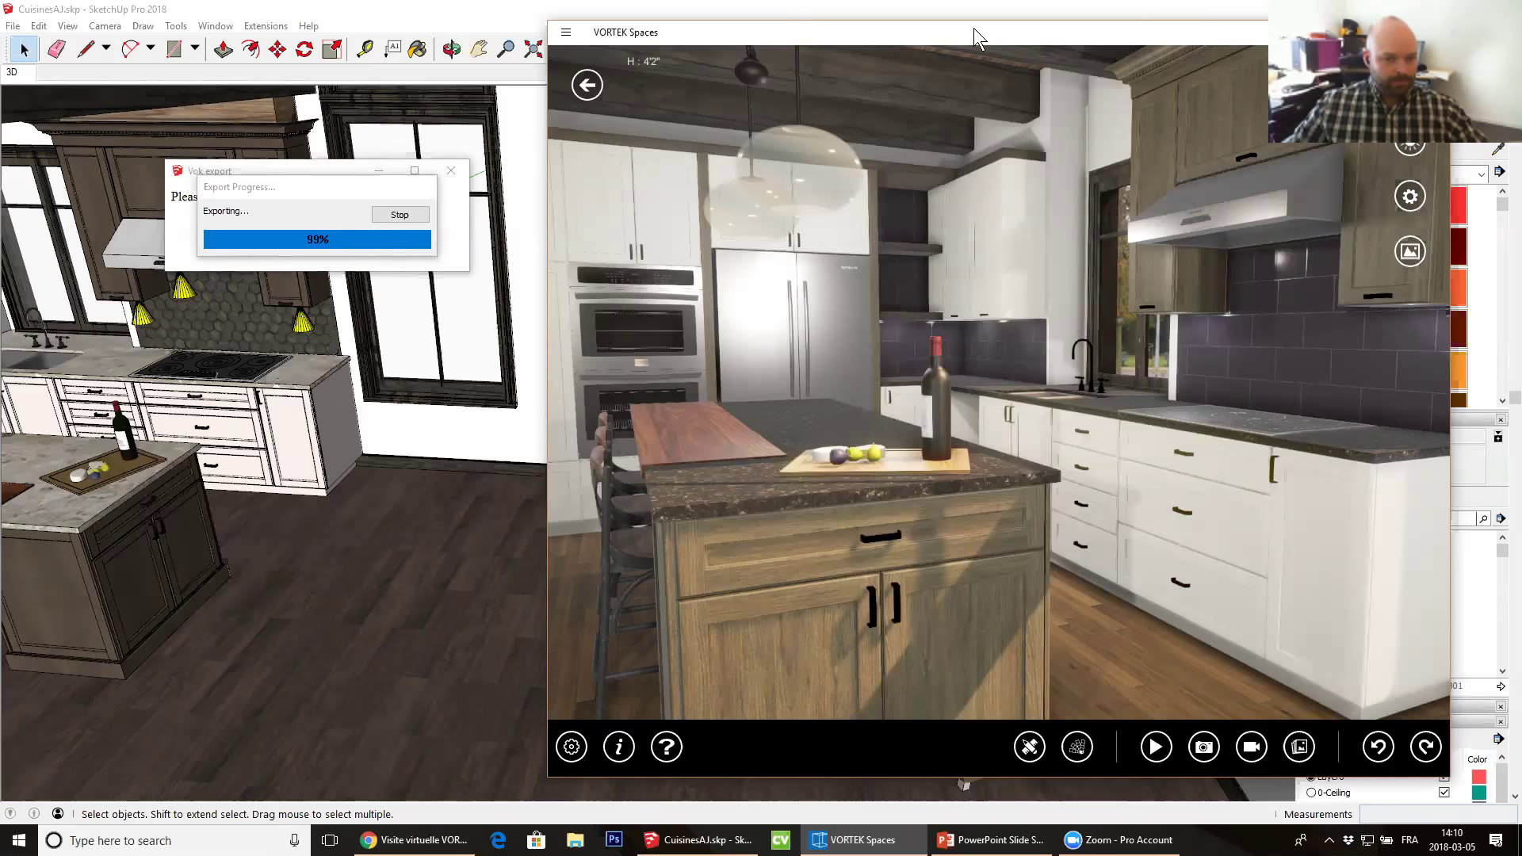
left_click_drag(973, 27, 900, 19)
Frame the empty wall and floor beside the kitchen in the VORTEK Spaces view
left_click_drag(1093, 439, 690, 333)
scroll(1177, 482, "down", 5)
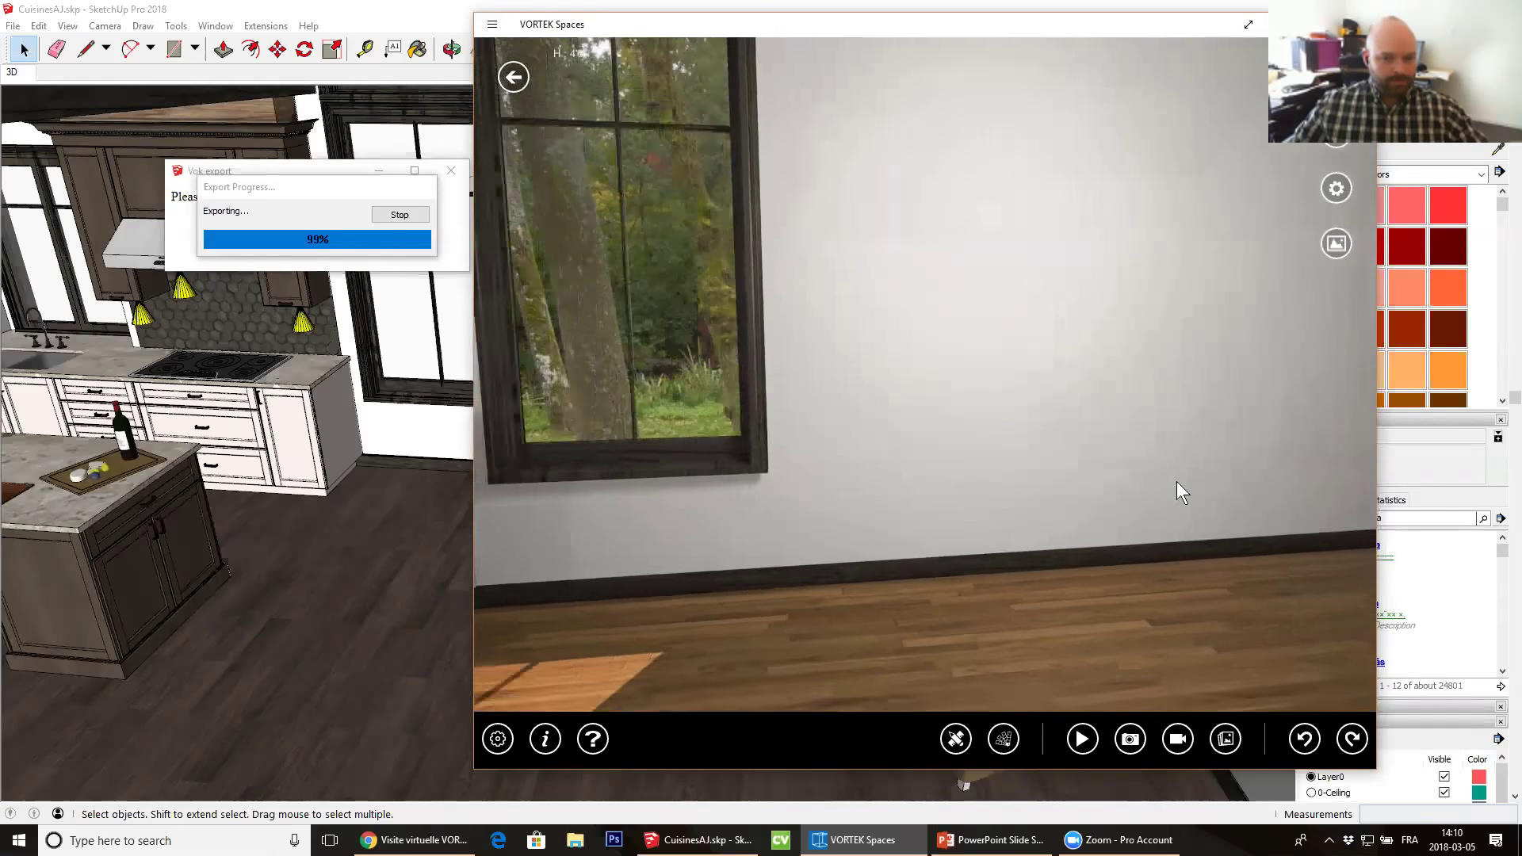
left_click_drag(1148, 494, 902, 458)
left_click_drag(757, 445, 1123, 410)
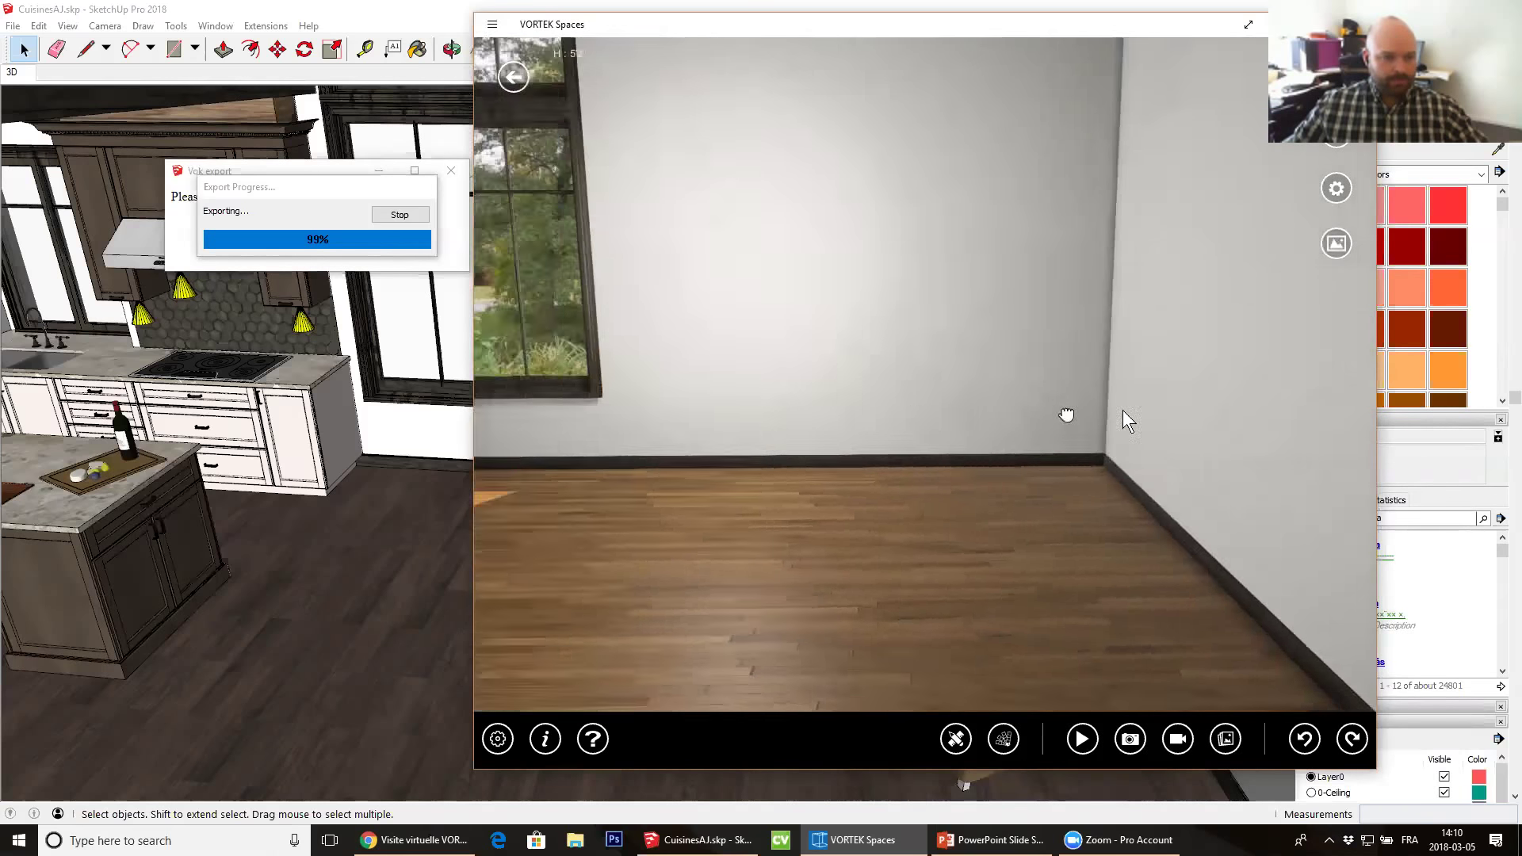
left_click_drag(902, 441, 763, 457)
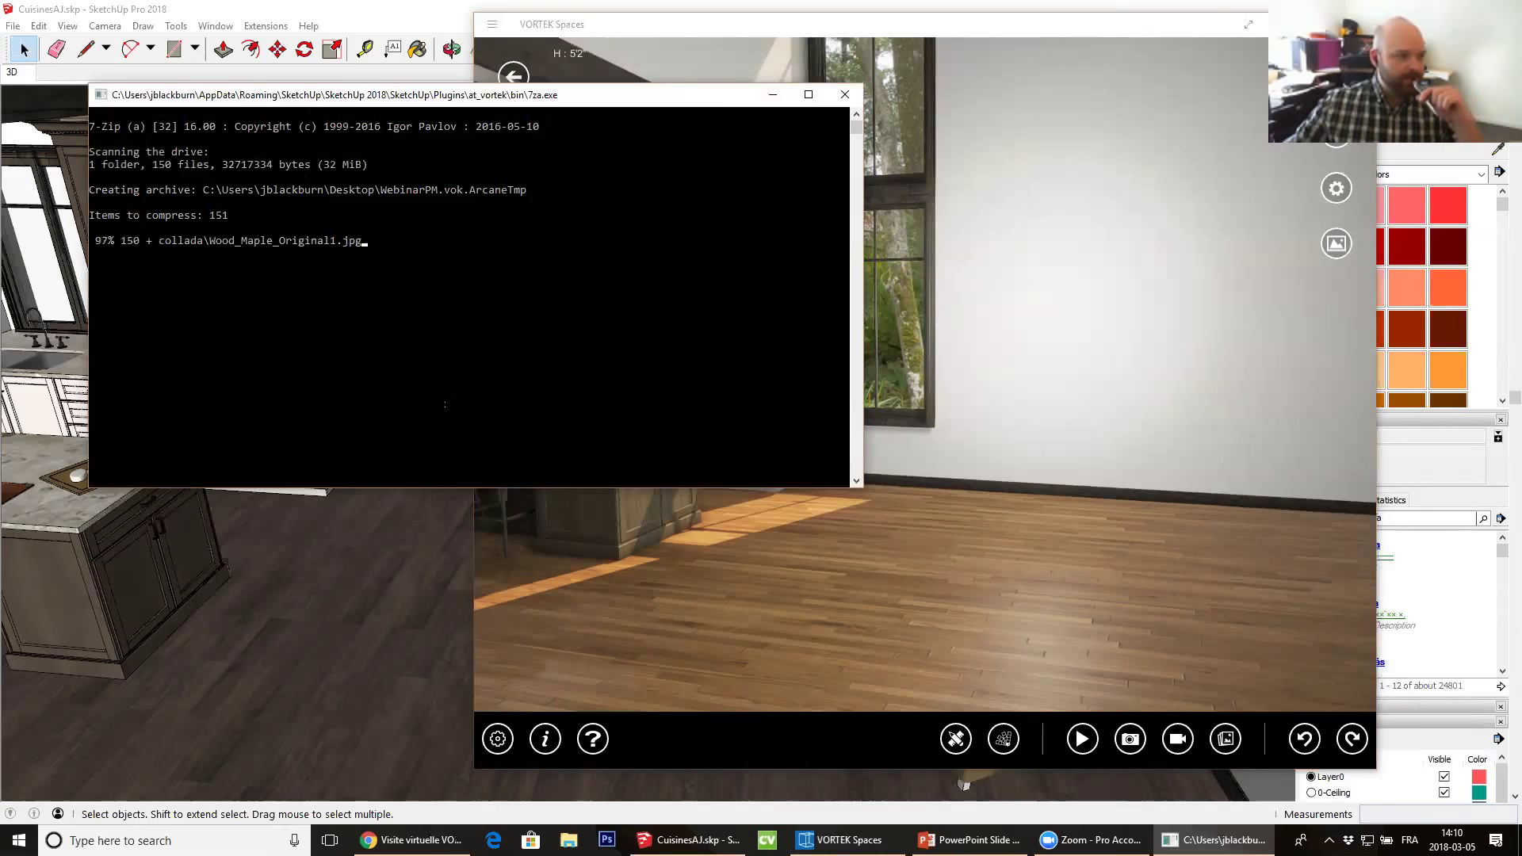
Return to VORTEK Spaces after the export and turn the view toward the sofa in the corner
left_click(439, 276)
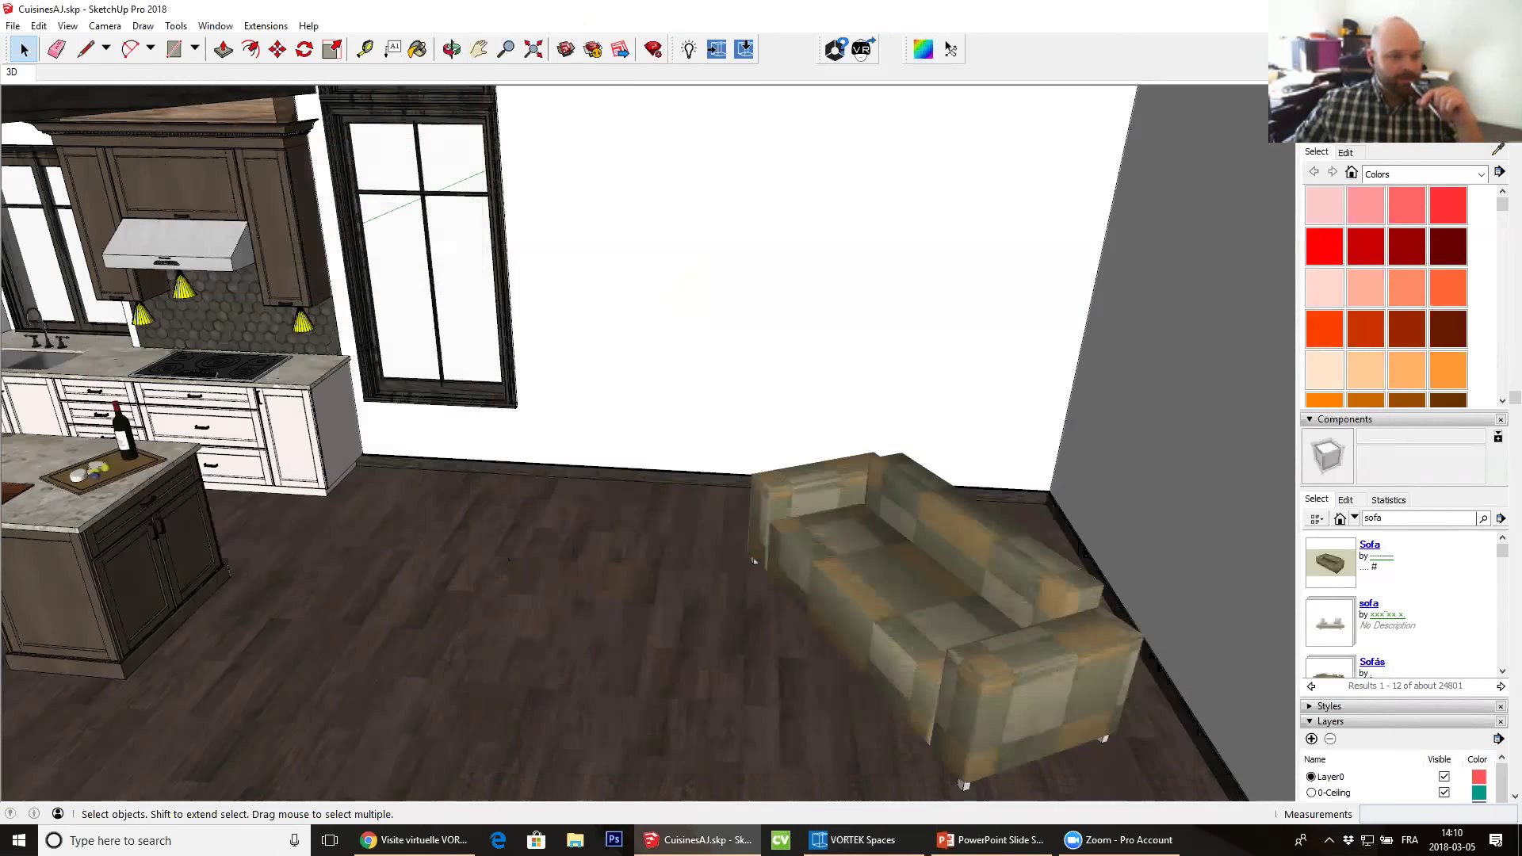
left_click(854, 841)
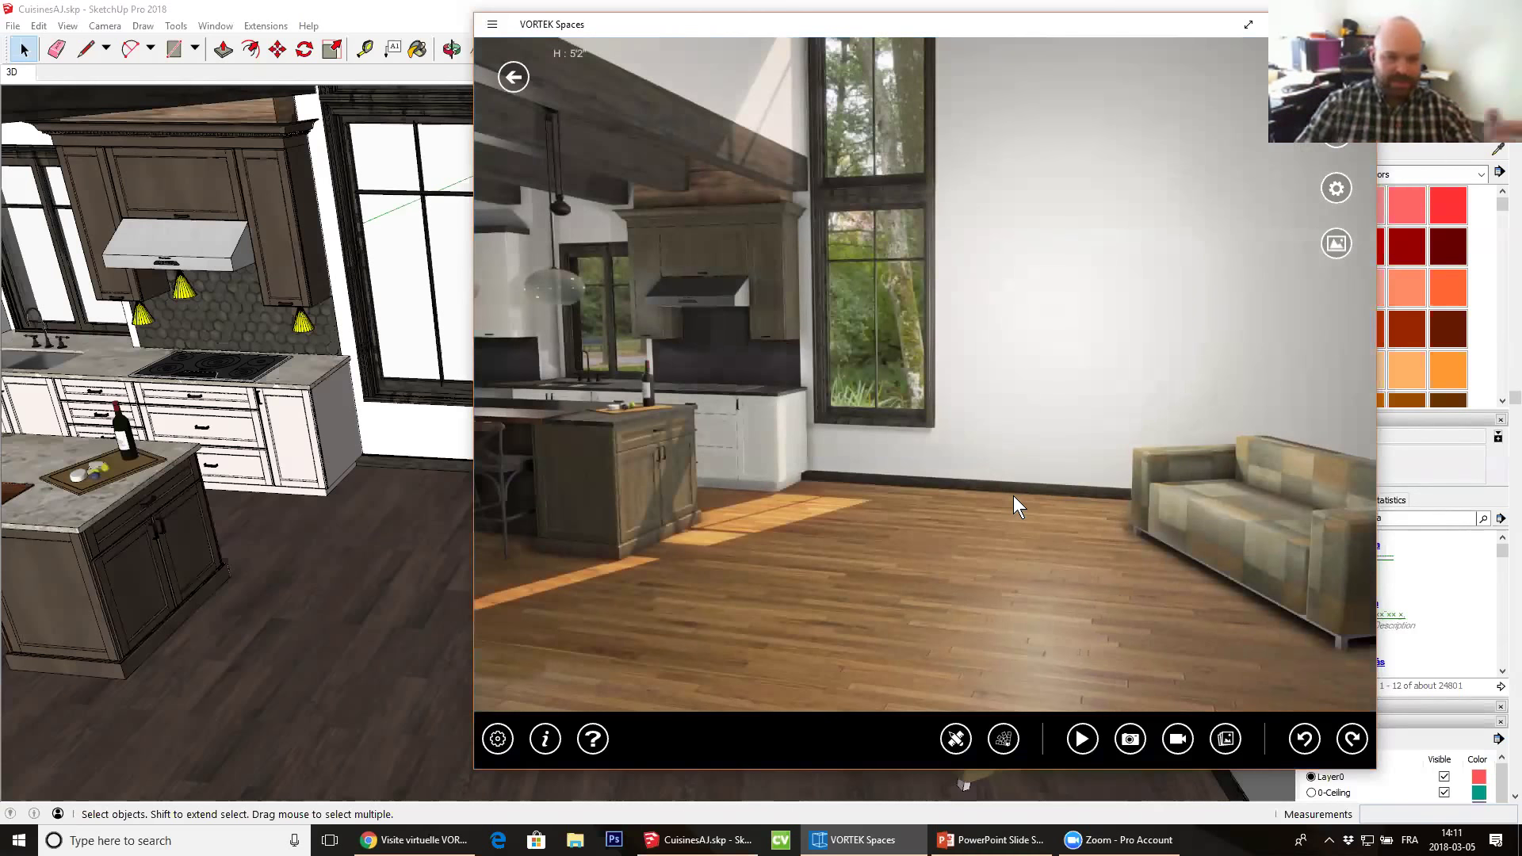
left_click_drag(986, 541, 885, 530)
Apply the Fine touch material from the Generic Leather category to the sofa
left_click(1098, 468)
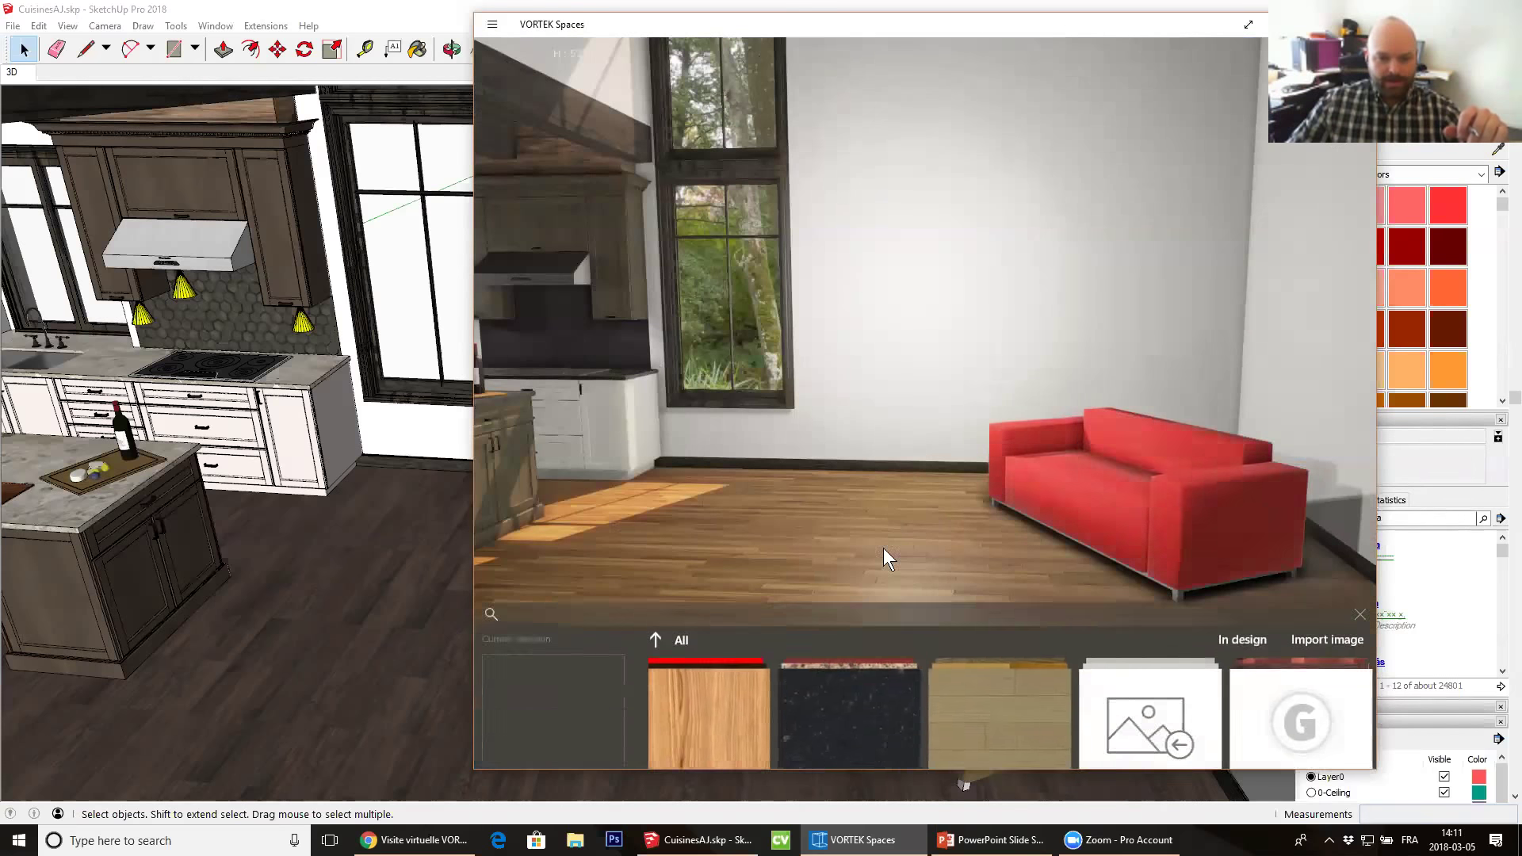
left_click(1185, 669)
scroll(894, 697, "down", 3)
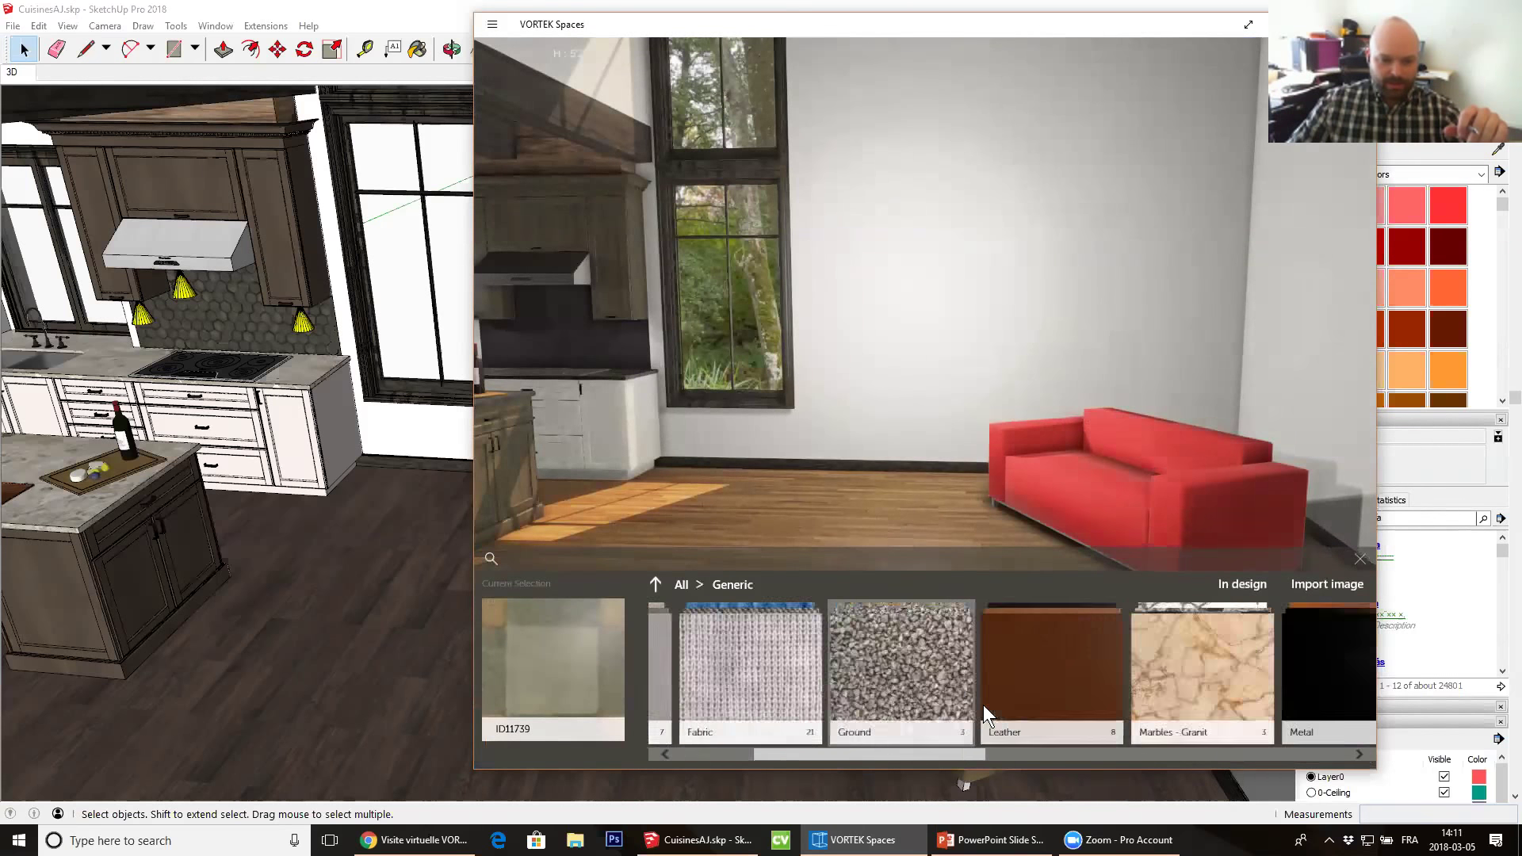
left_click(880, 679)
left_click(861, 666)
left_click(723, 670)
scroll(885, 655, "down", 3)
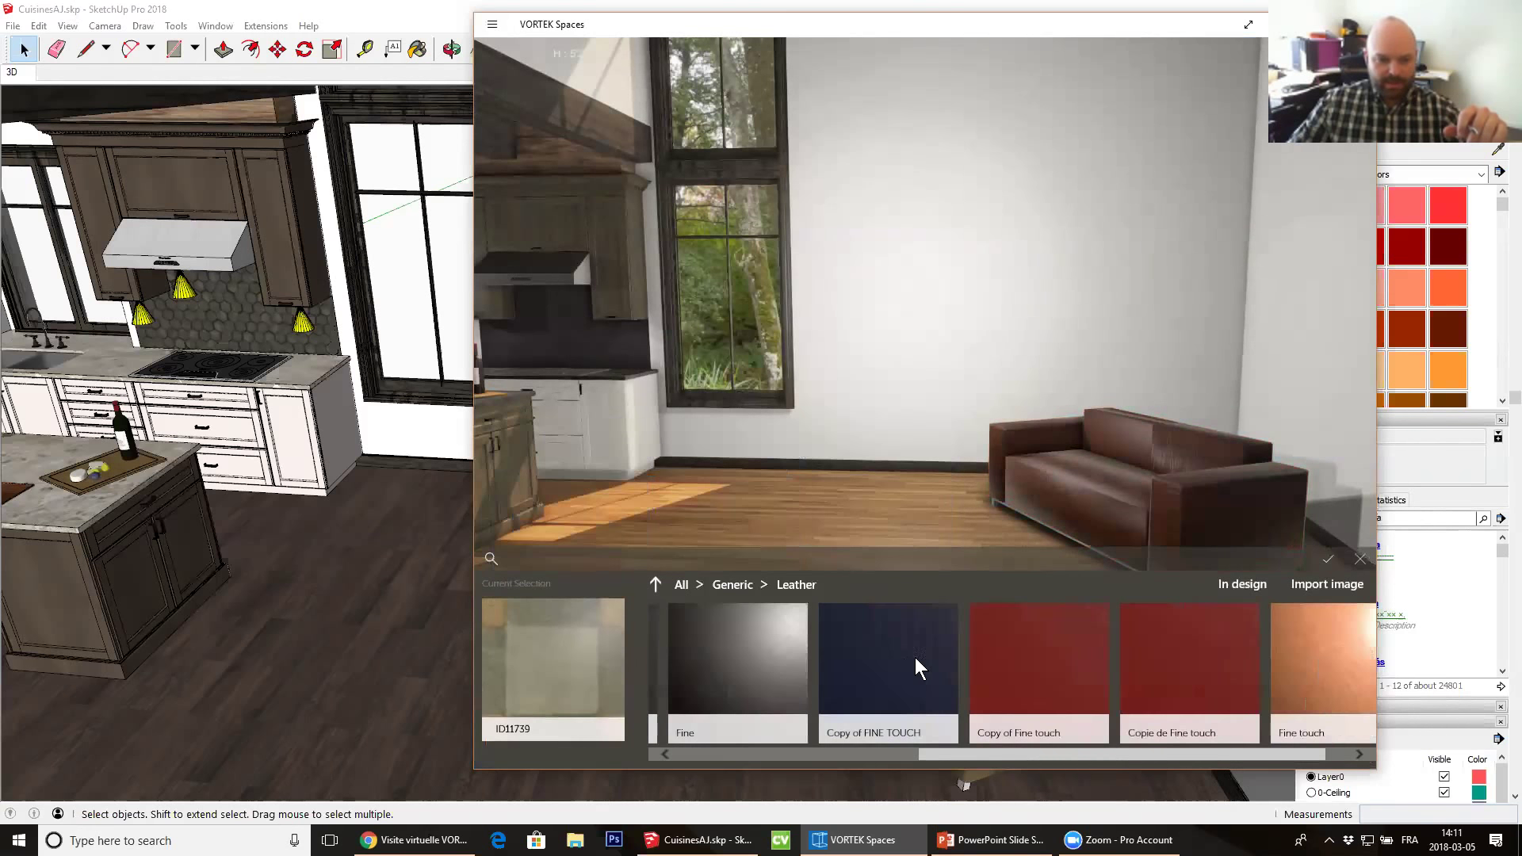
left_click(1288, 678)
left_click(1140, 506)
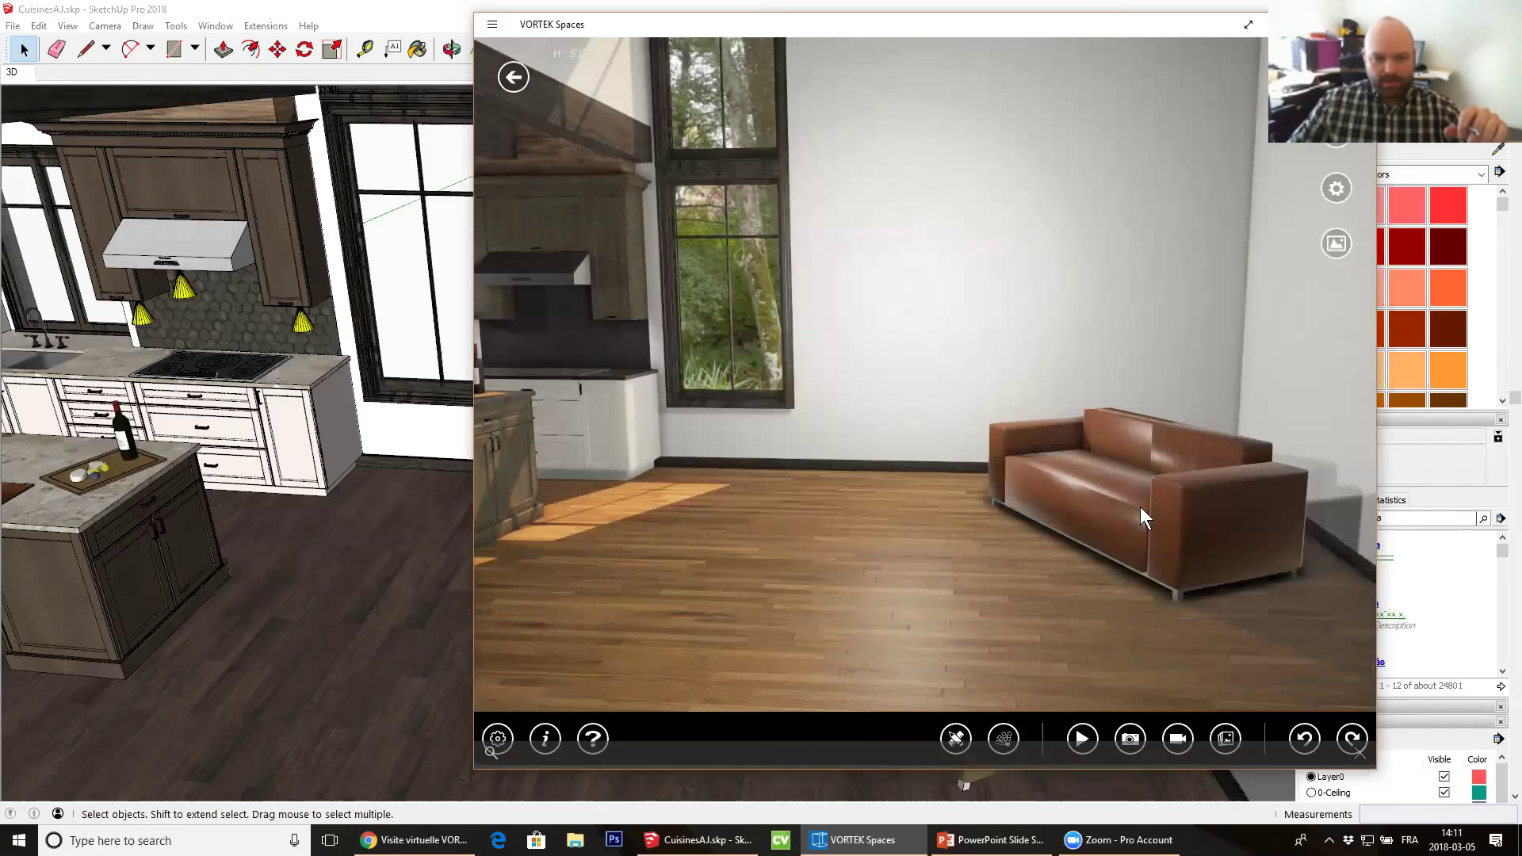
View the kitchen from behind the leather sofa
left_click_drag(1140, 507, 1088, 486)
left_click_drag(775, 408, 974, 374)
left_click_drag(858, 370, 598, 439)
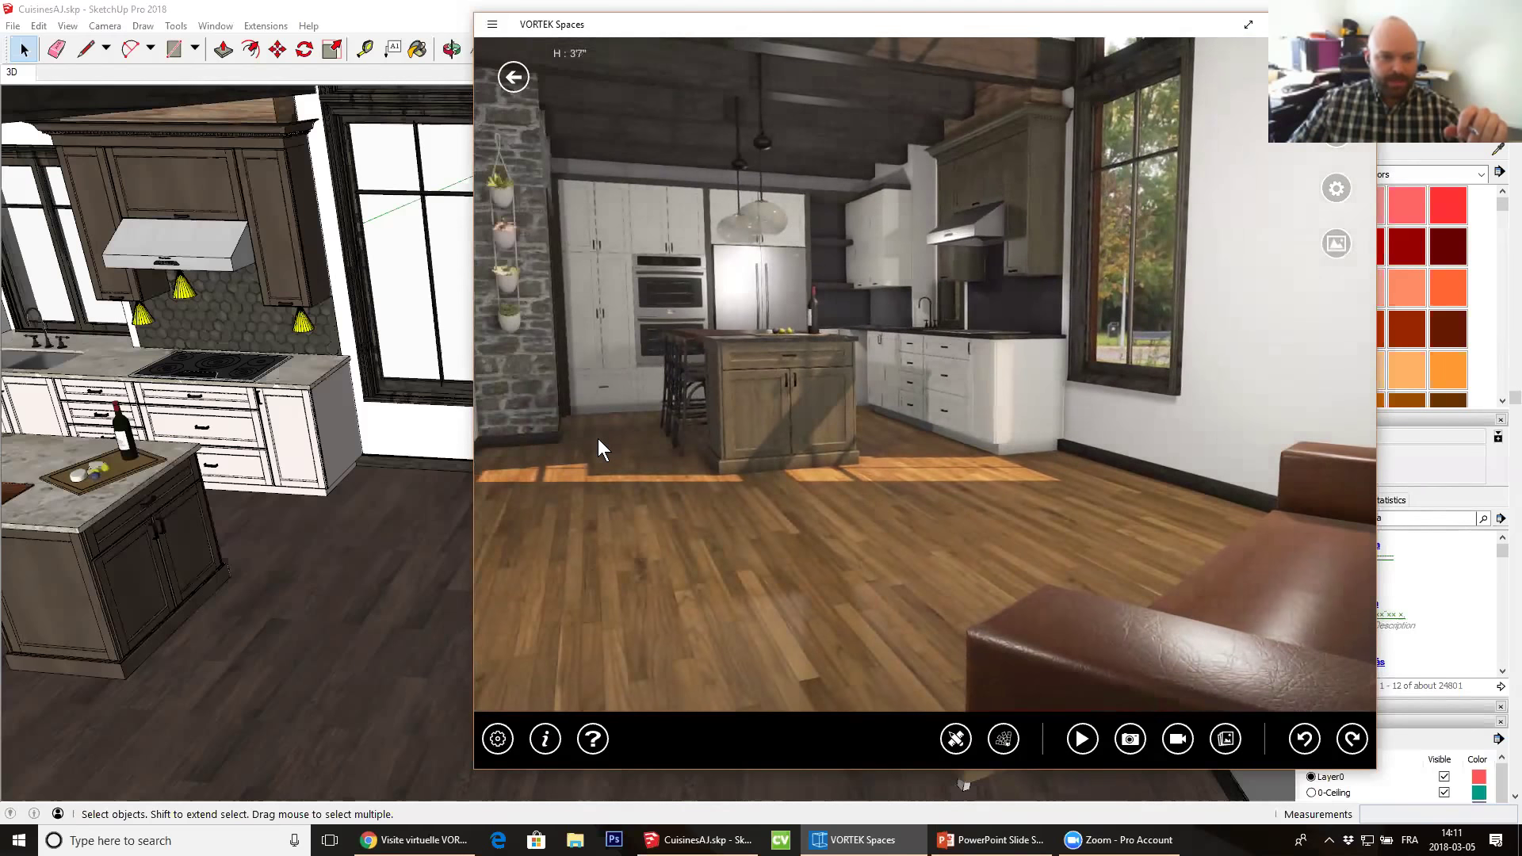